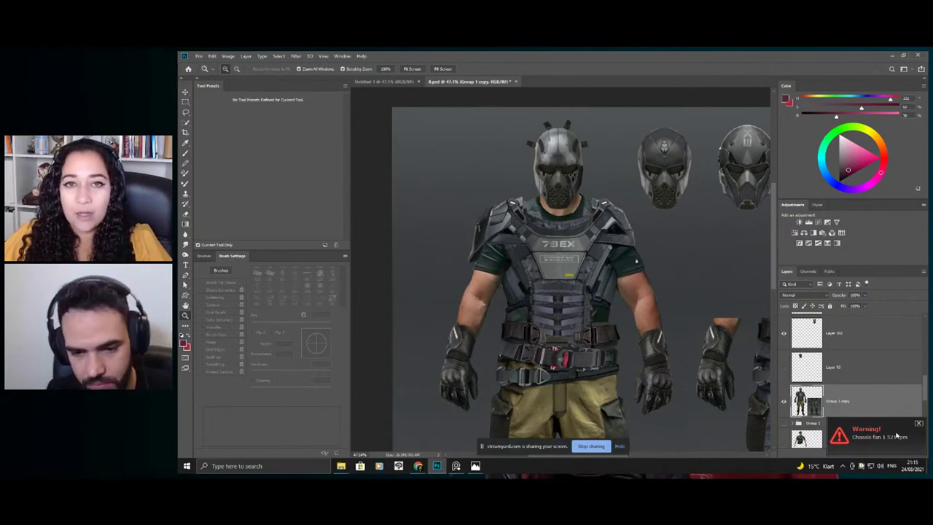
- Add an empty layer directly above the Group 1 copy layer and choose a textured brush tip
left_click(919, 422)
left_click(904, 453)
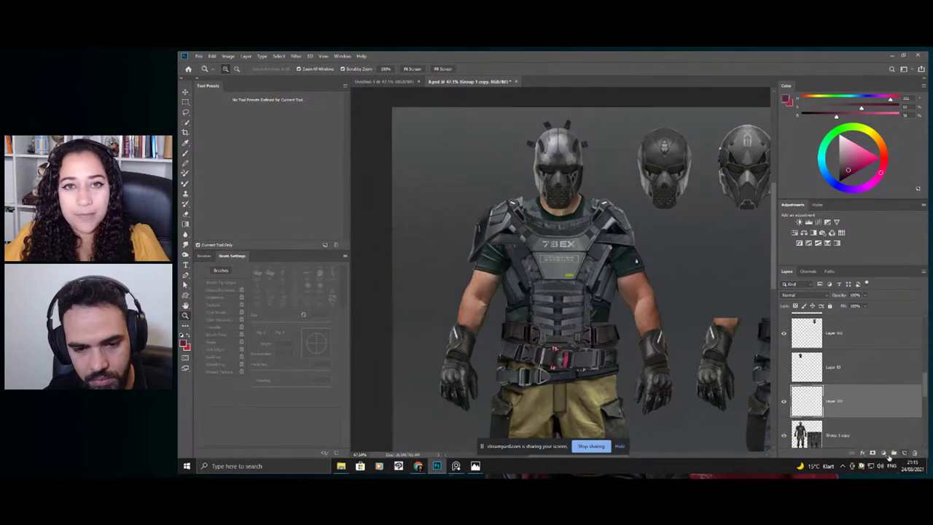
left_click_drag(559, 259, 579, 258)
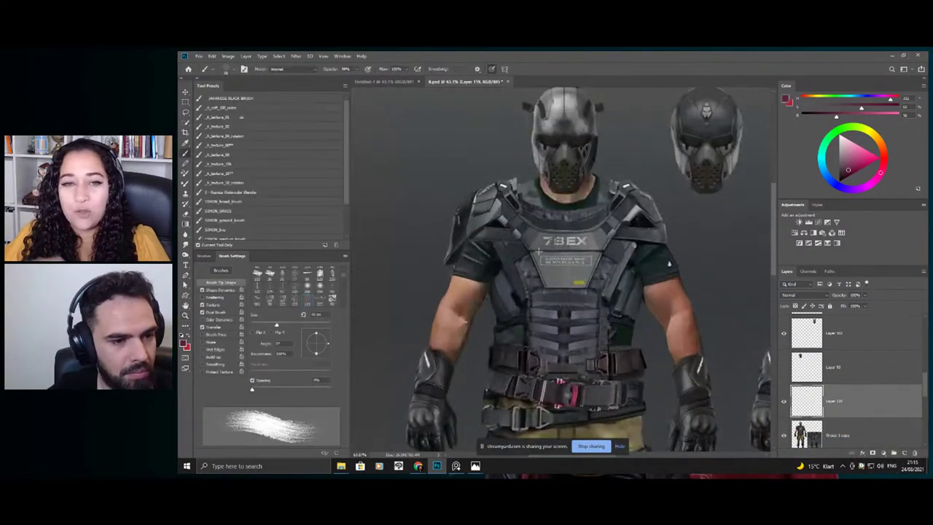
right_click(542, 250)
left_click(606, 428)
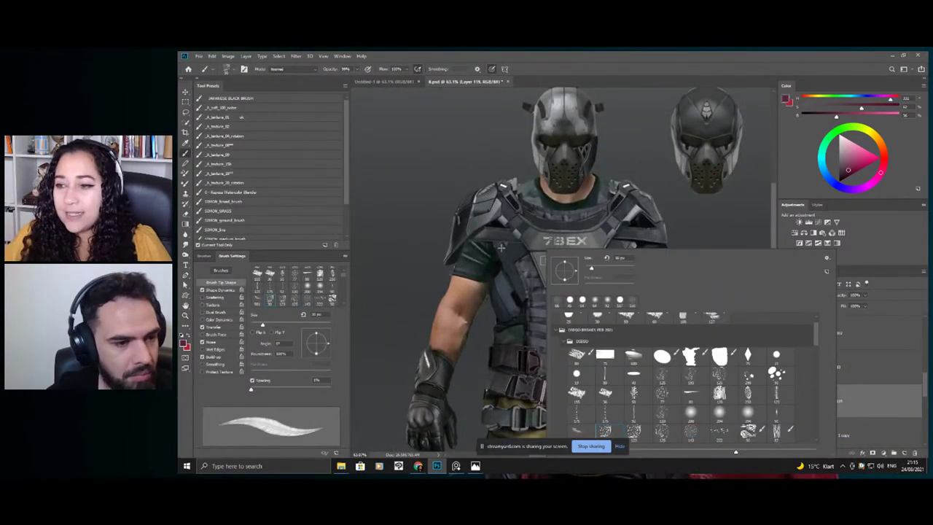
left_click(494, 283)
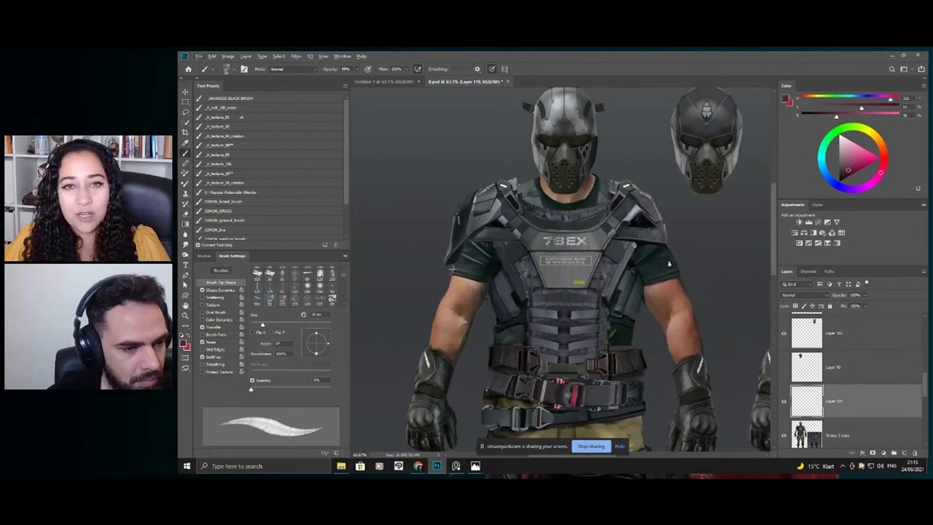
- Sample painting colours from the character's sleeve and bare arm, ending on a dark brown
left_click(456, 278, "alt")
key("z")
left_click_drag(470, 264, 451, 264)
scroll(499, 253, "up", 1)
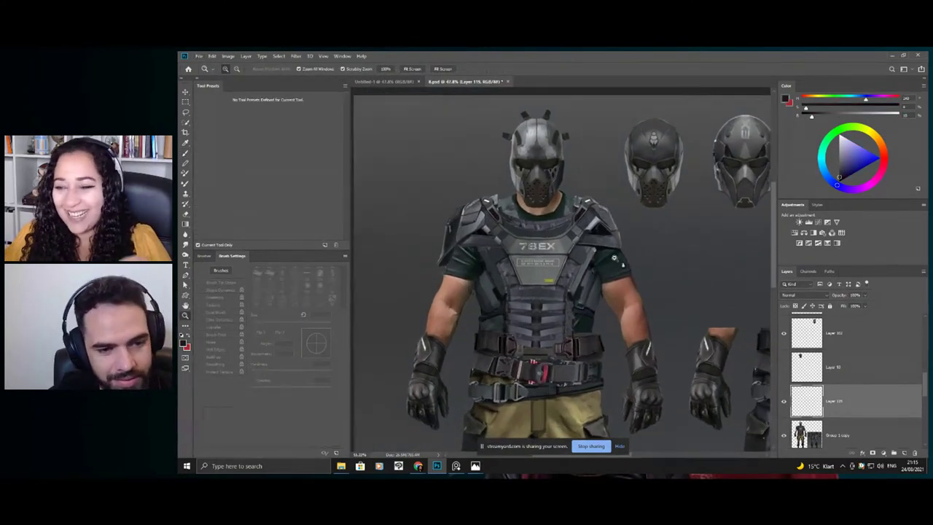
scroll(574, 234, "up", 1)
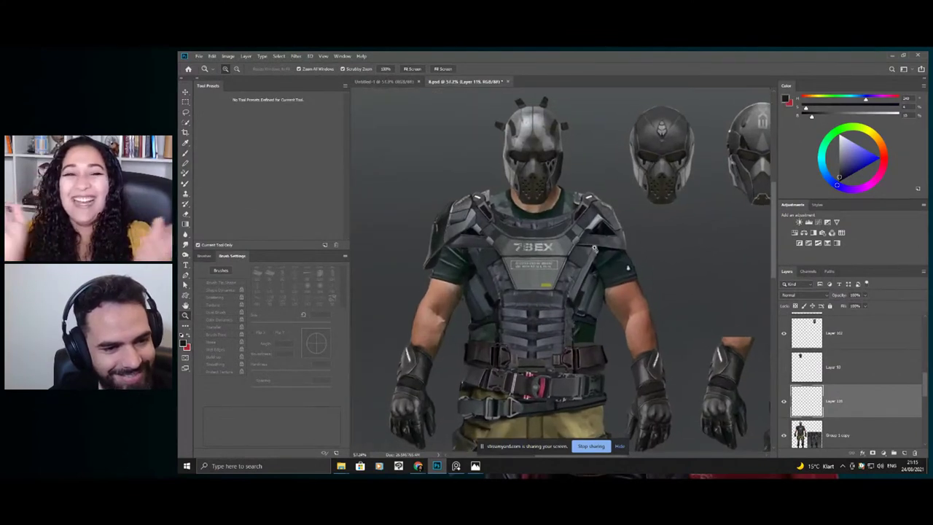
key("b")
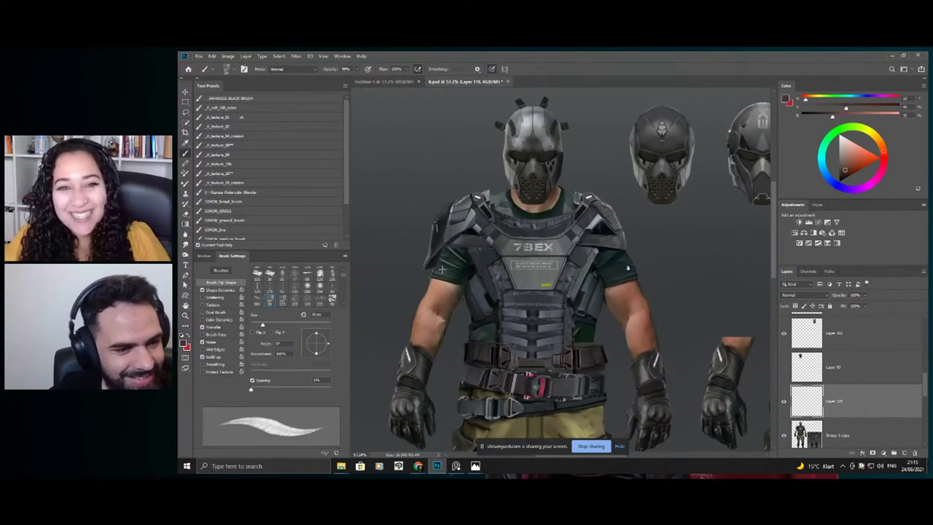
scroll(437, 295, "up", 3)
left_click(449, 360, "alt")
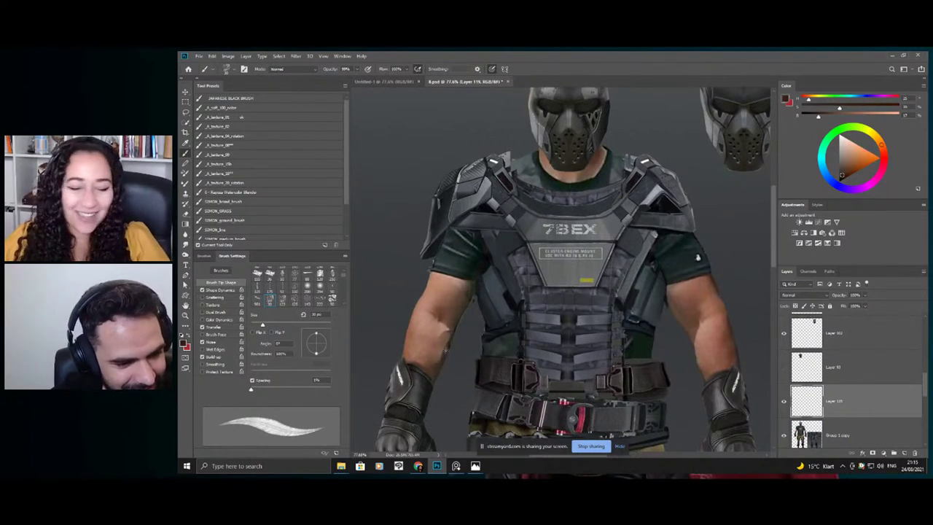
key("z")
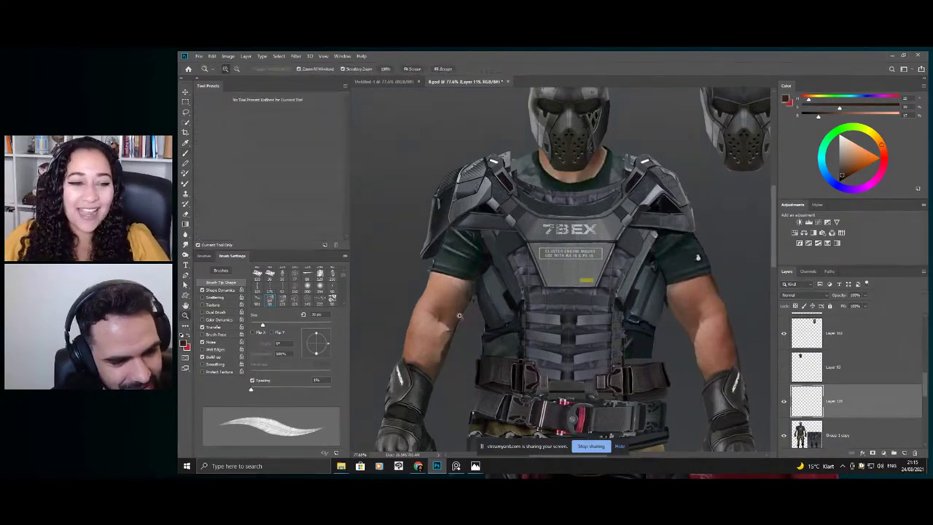
scroll(487, 312, "down", 6)
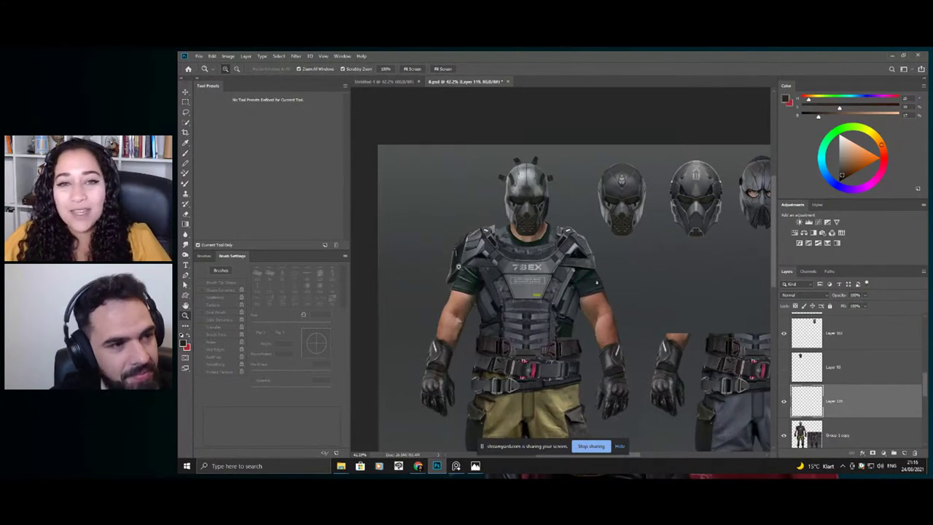
- Duplicate the character sheet into a separate document, keeping its layers unmerged
left_click(228, 56)
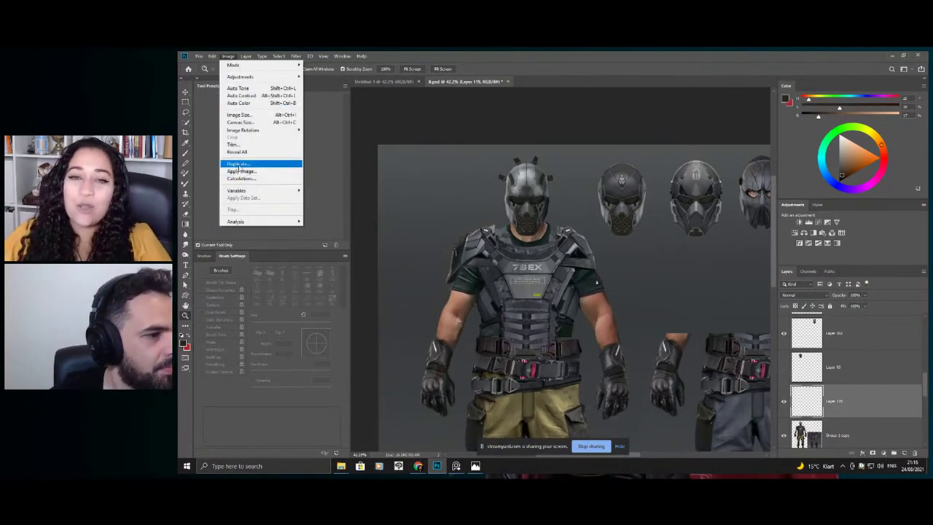
left_click(241, 166)
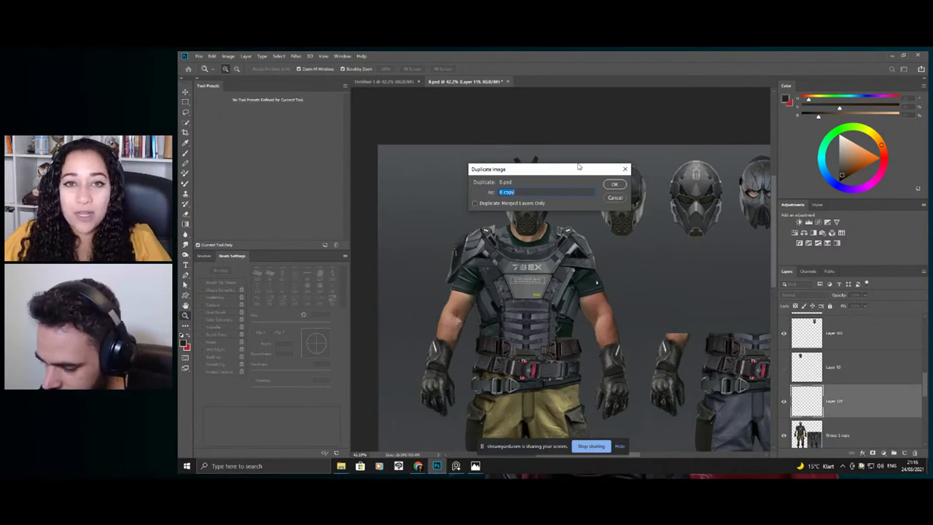
left_click(614, 185)
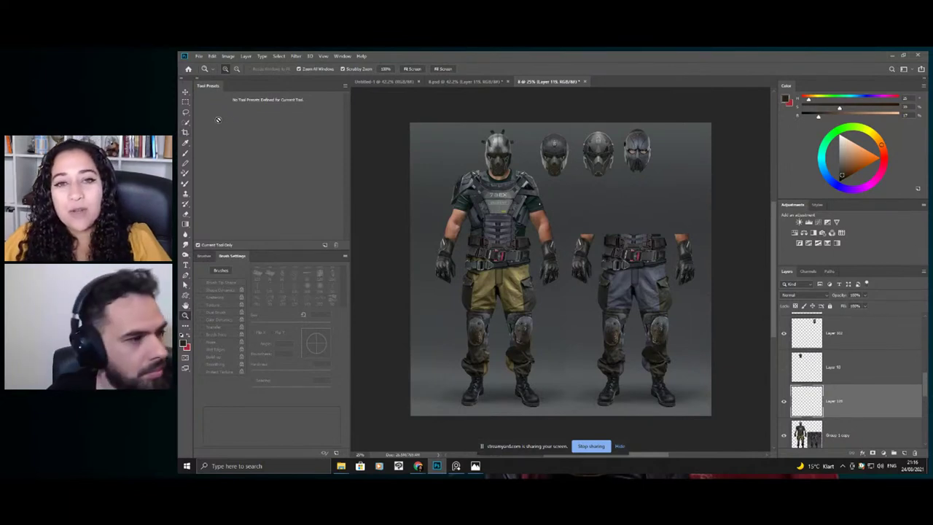
- Erase the second, headless figure from the Group 1 copy layer with a rectangular selection and clear the selection
key("m")
left_click_drag(566, 225, 731, 430)
left_click(804, 436)
key("Delete")
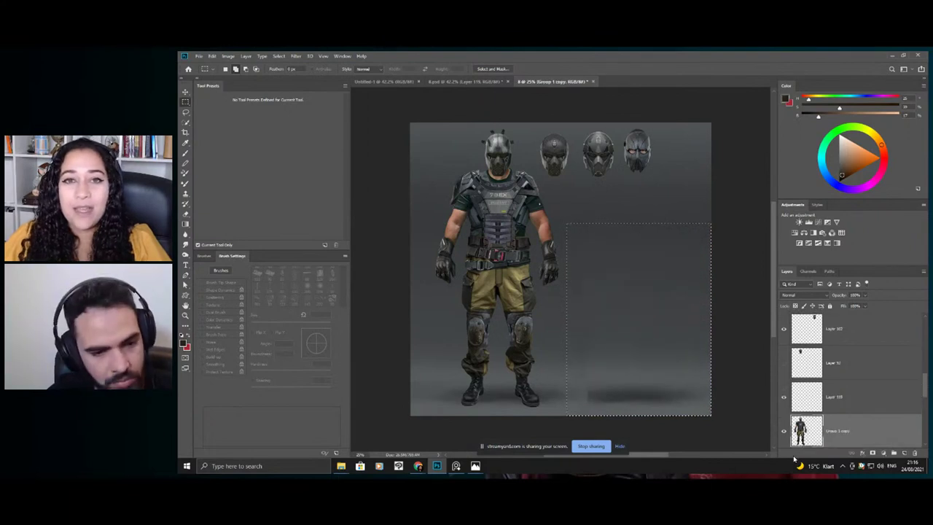
key("ctrl+d")
- Pick the Background copy layer and toggle its visibility to check which part of the backdrop it covers
key("v")
left_click(574, 387, "ctrl")
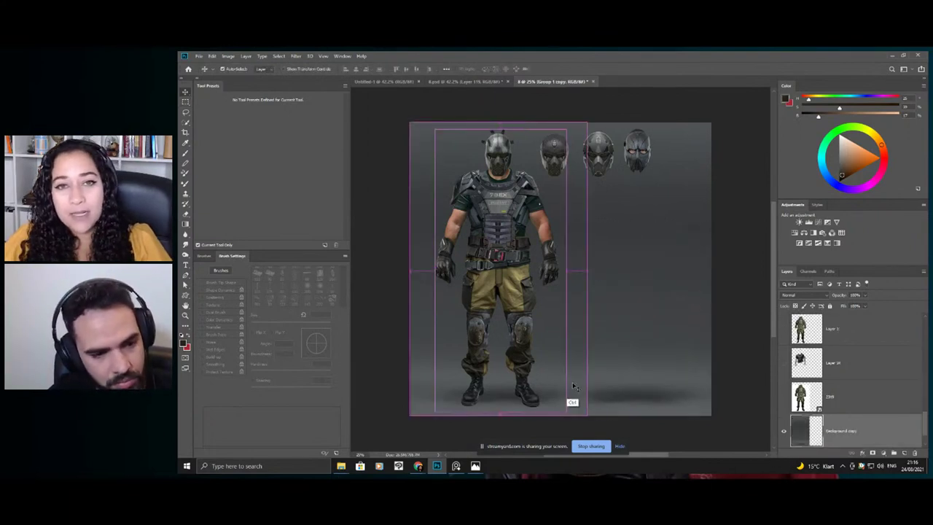
left_click(783, 431)
left_click(782, 433)
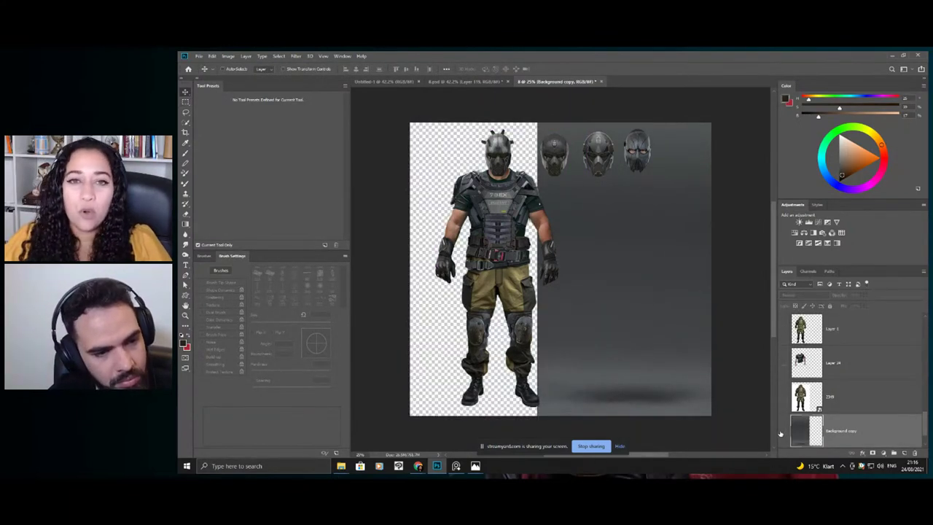
left_click(782, 433)
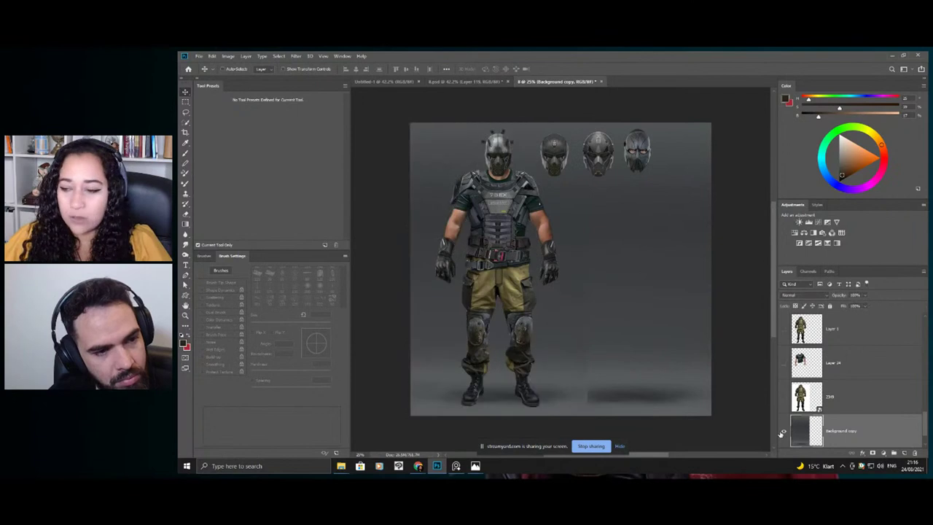
- Group the layers of the three extra helmets together with the empty layer and hide the group
left_click(557, 166)
mouse_move(920, 376)
left_mouse_down()
mouse_move(914, 333)
mouse_move(916, 394)
left_mouse_up()
left_click(890, 339)
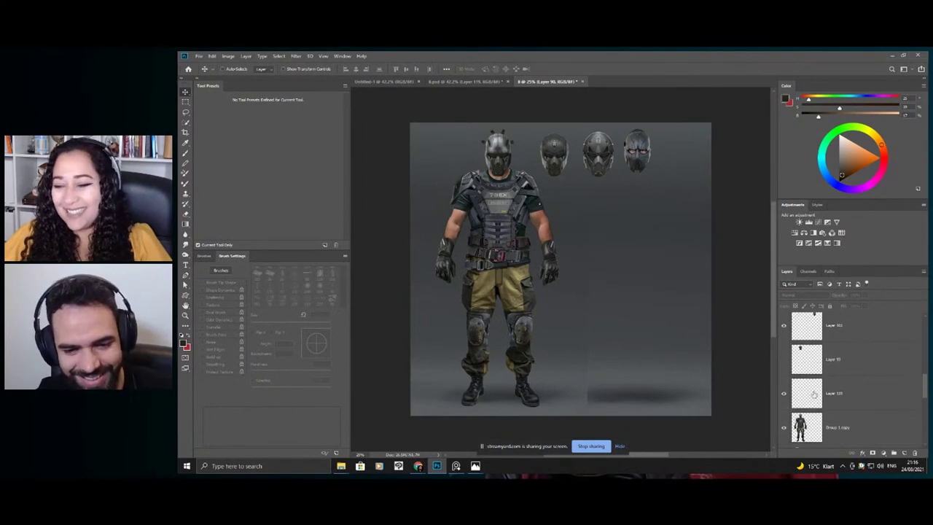
left_click(866, 399, "shift")
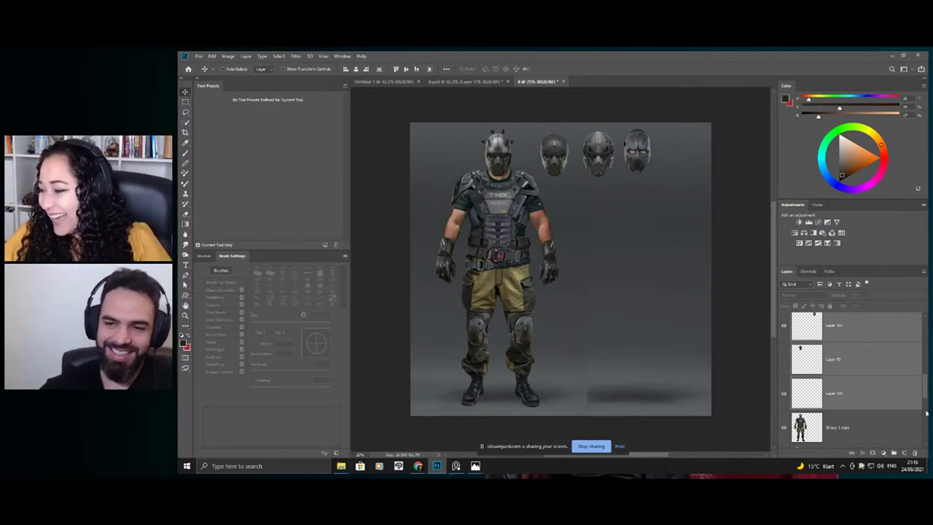
key("ctrl+g")
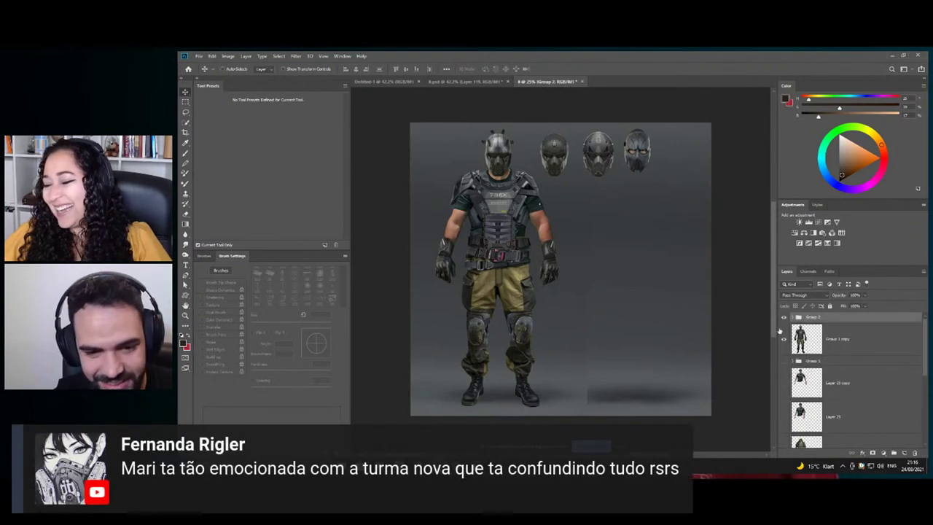
left_click(785, 318)
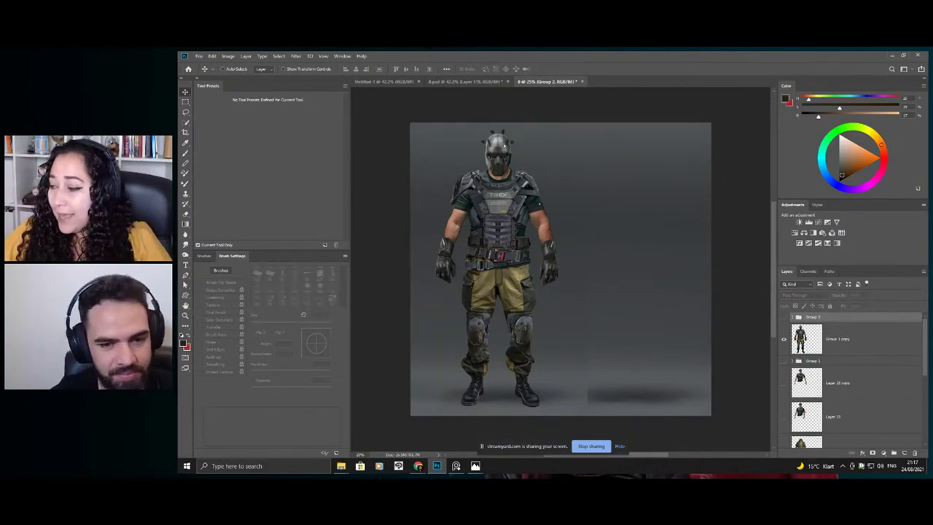
- Make the Group 1 copy layer, which holds the remaining full figure, the active layer
left_click(794, 340)
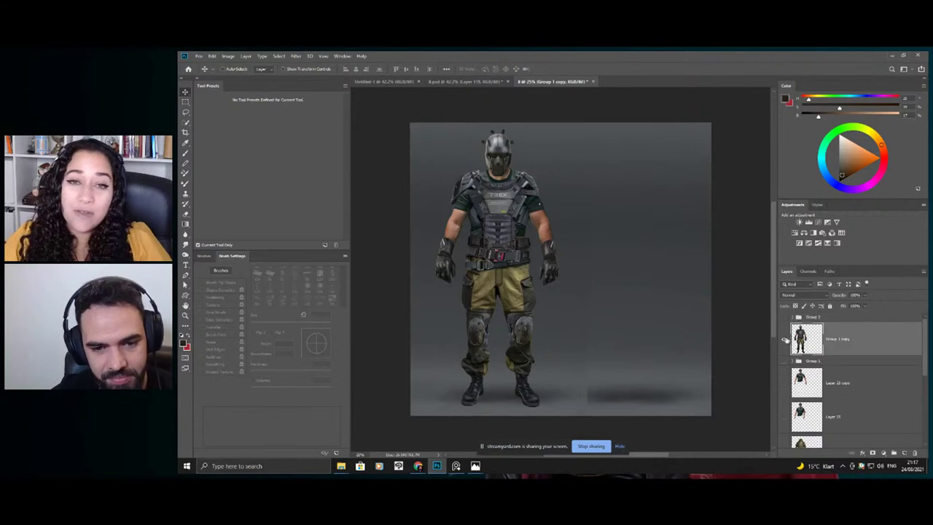
key("z")
left_click_drag(447, 278, 483, 255)
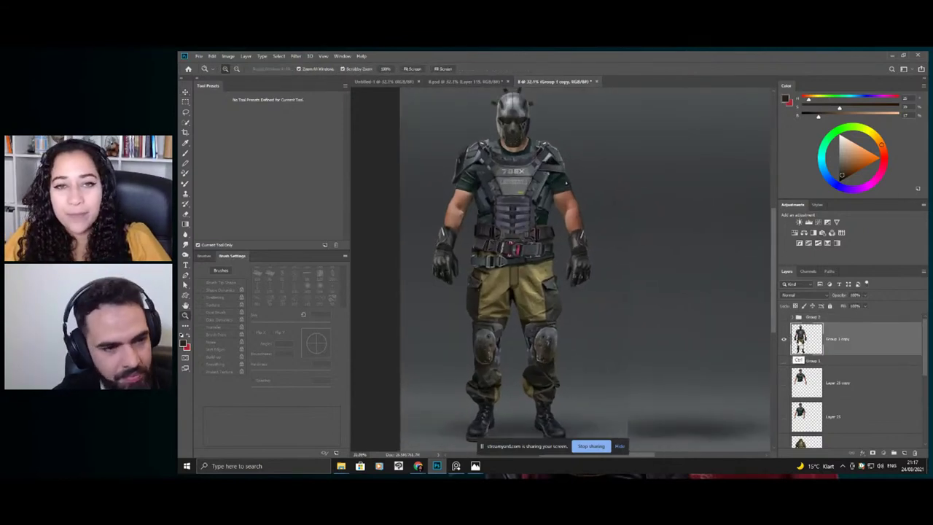
left_click_drag(688, 311, 665, 303)
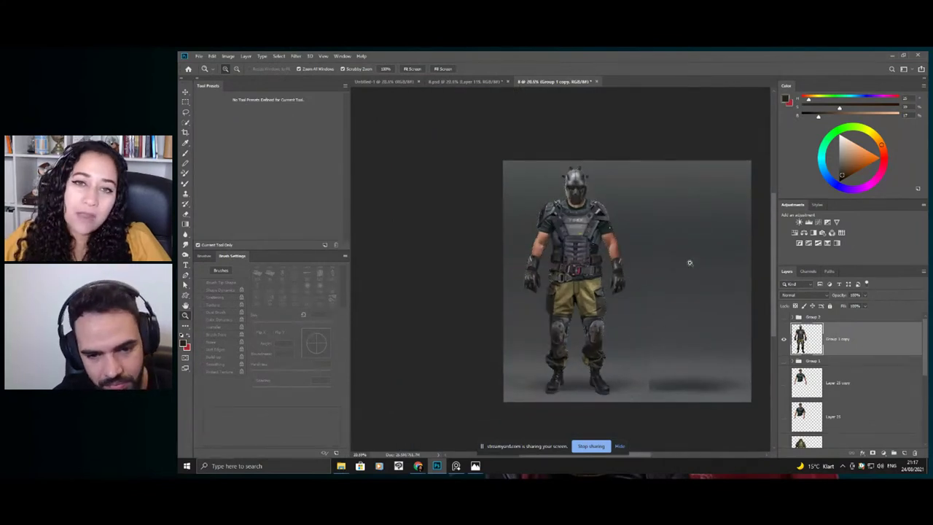
left_click(185, 101)
left_click_drag(668, 239, 631, 412)
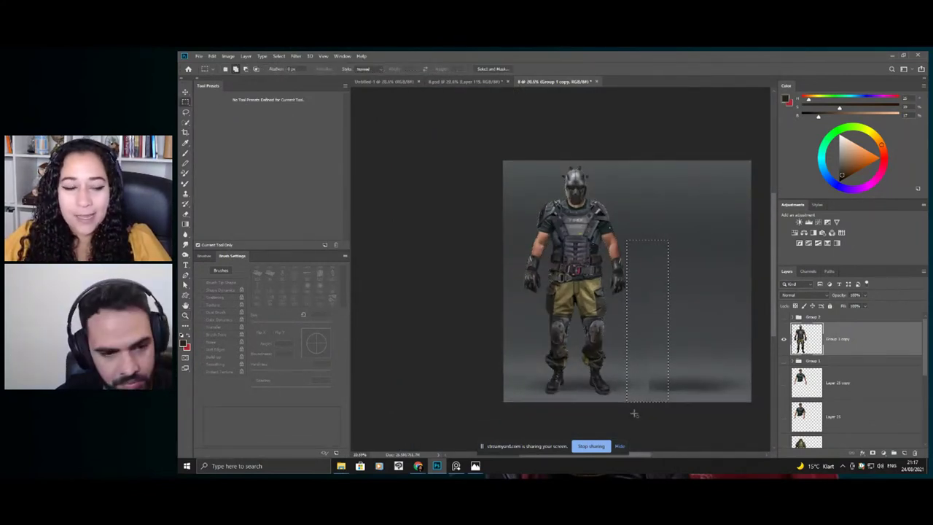
left_click(802, 349, "ctrl")
key("ctrl+d")
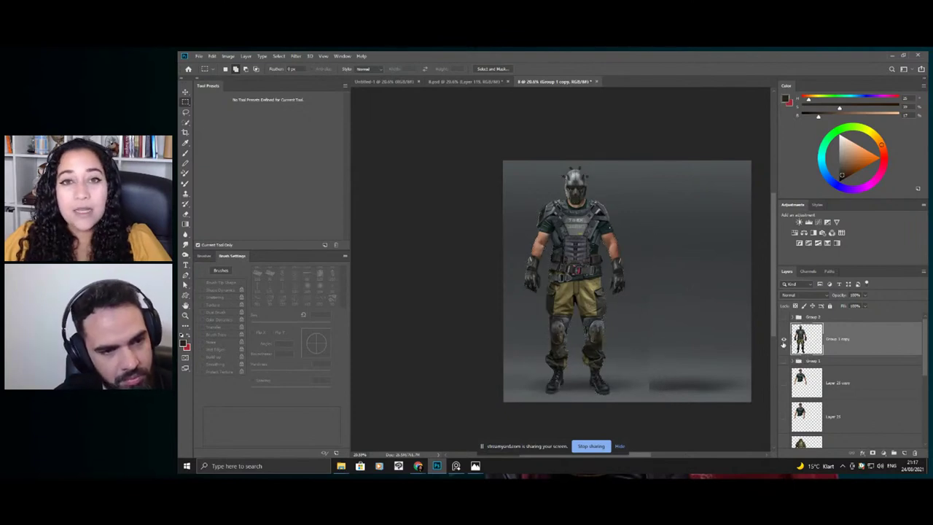
- Load the figure's outline from the Group 1 copy layer as a selection and copy the figure
left_click(802, 349, "ctrl")
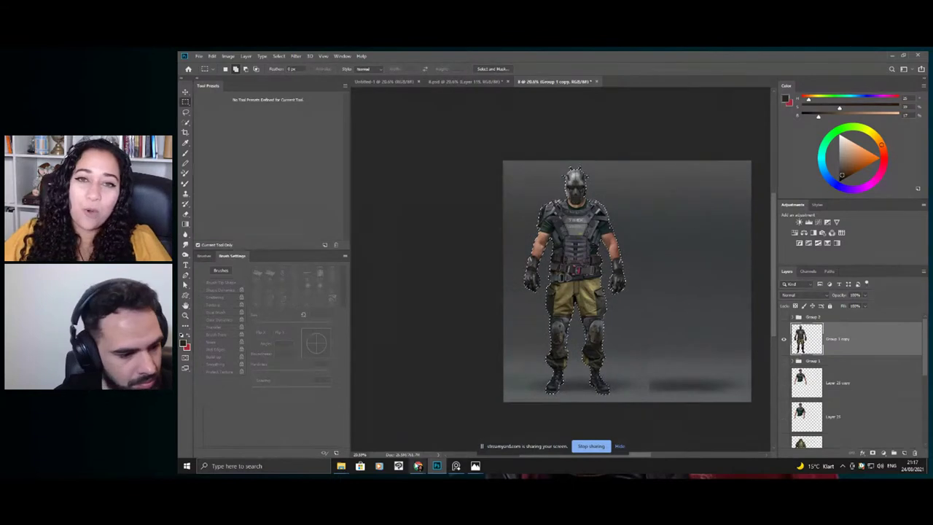
key("ctrl+d")
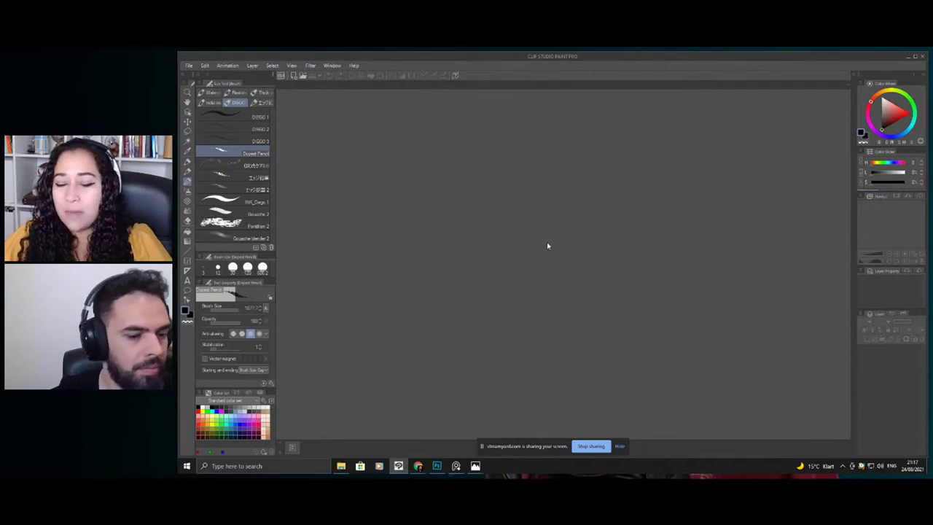
- Switch to Clip Studio Paint and create a colour illustration of 3300 × 5000 px at 300 dpi
left_click(619, 447)
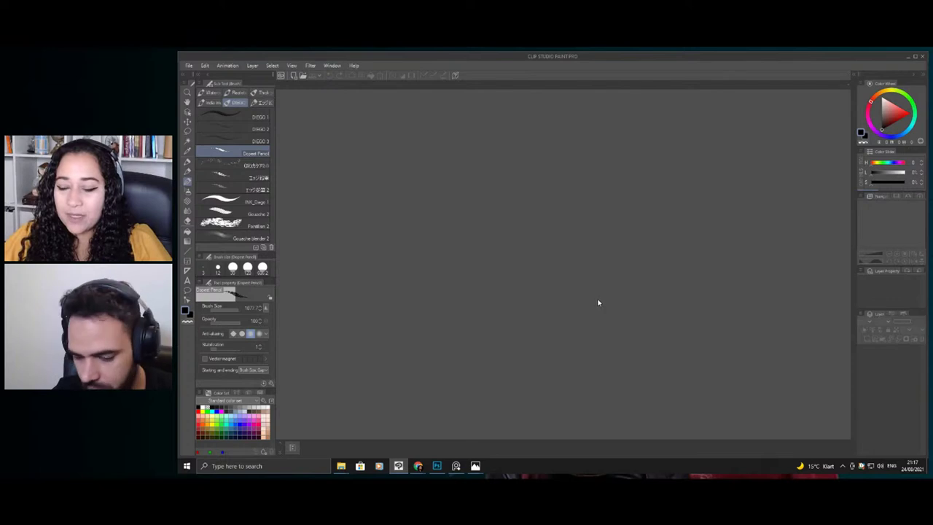
key("ctrl+n")
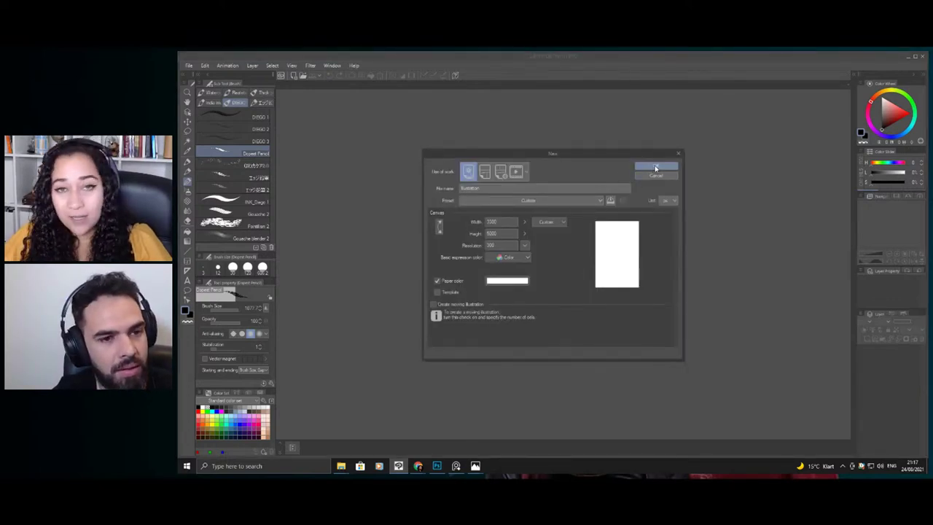
left_click(655, 168)
- Paste the copied figure onto the blank canvas, undo the paste, and activate the Move layer tool
key("ctrl+v")
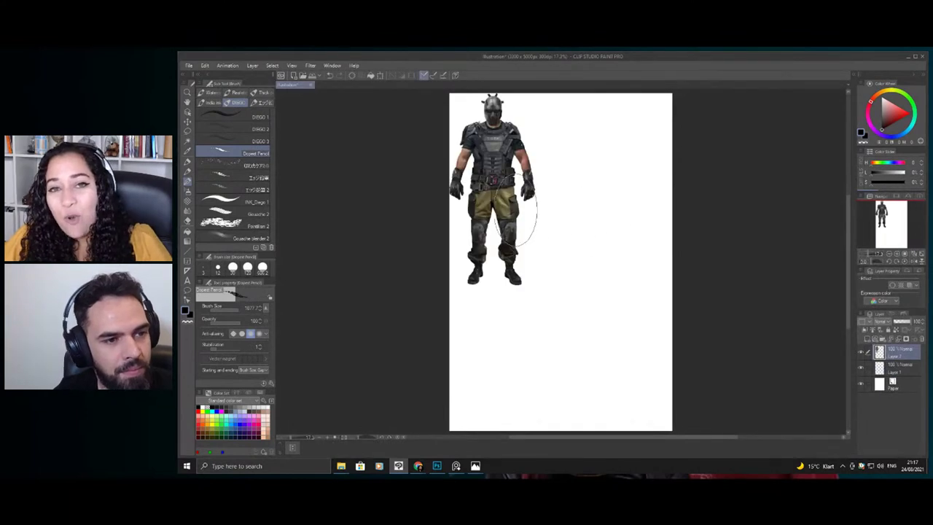
key("ctrl+z")
key("k")
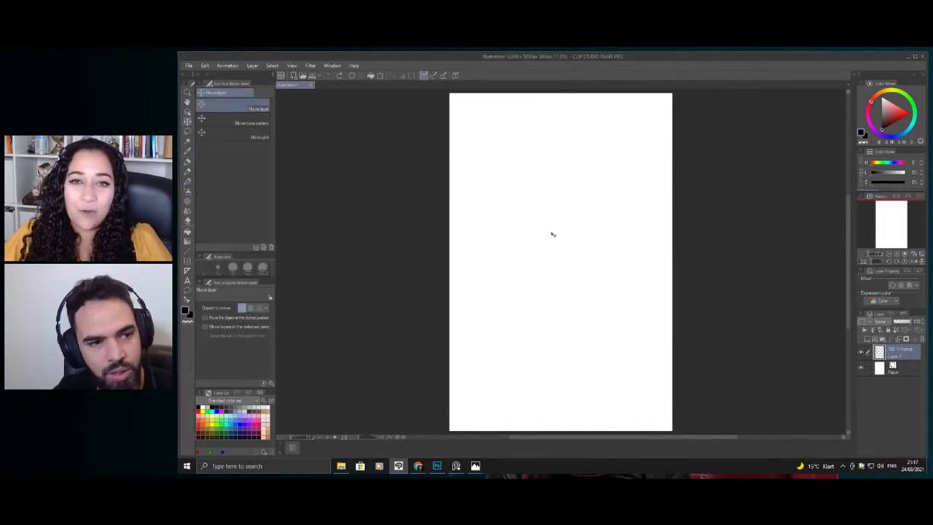
- Return to Photoshop, clear the selection around the figure, and make the Background copy layer active
left_click(908, 58)
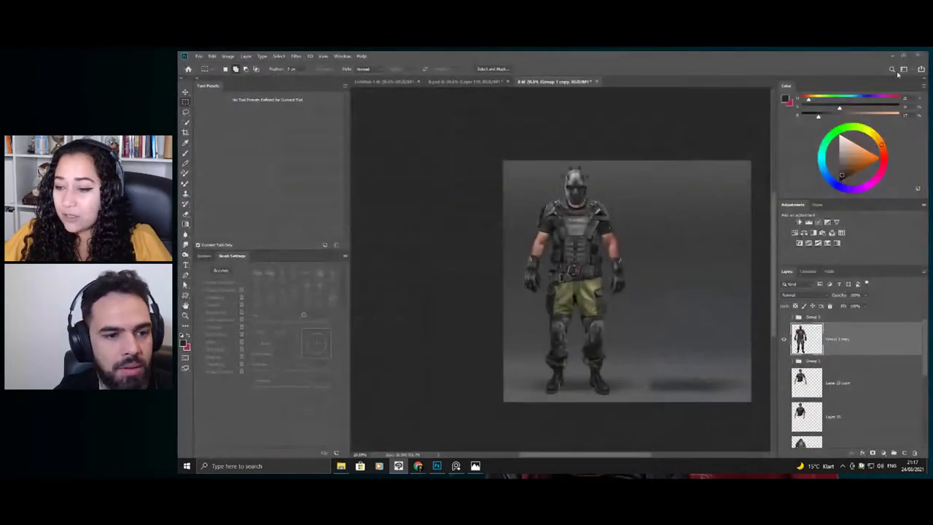
left_click(925, 373)
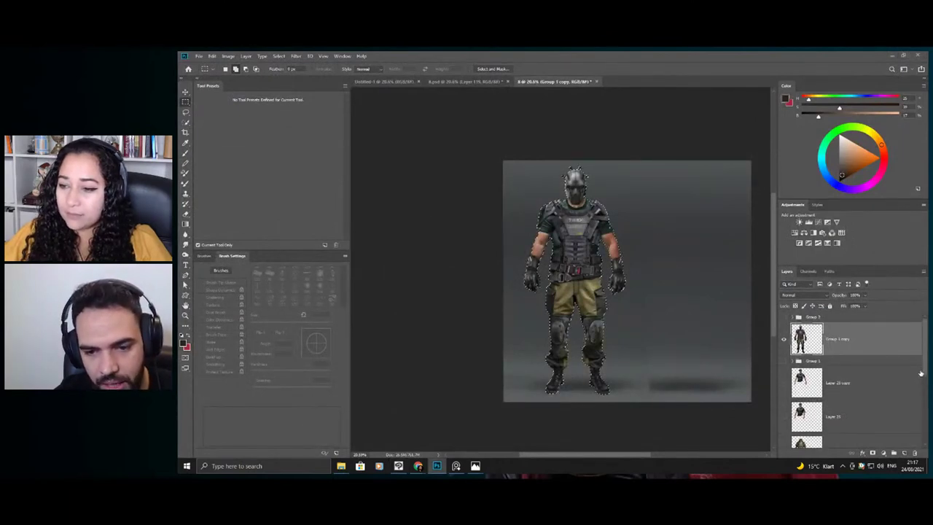
left_click_drag(924, 373, 929, 433)
key("ctrl+d")
left_click(903, 420)
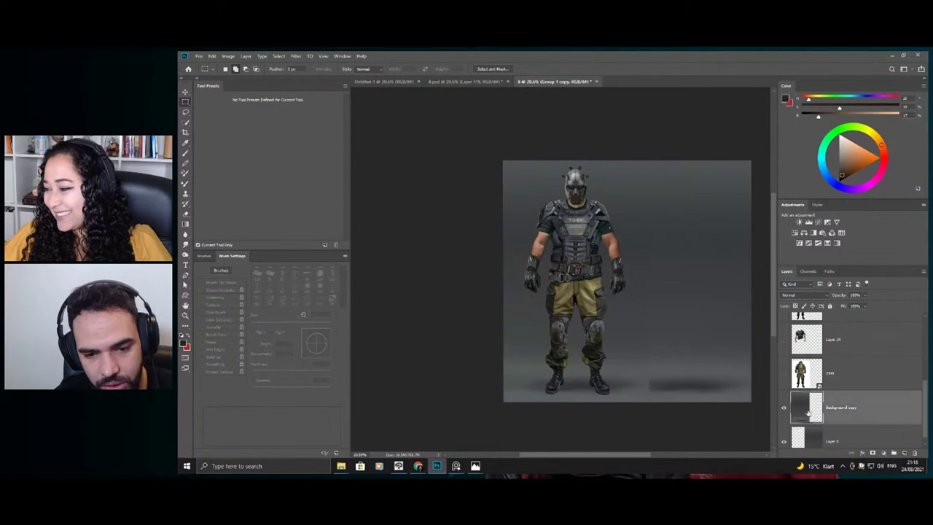
- Hide the Group 1 copy layer, then copy the background using the Background copy layer's outline as the selection
scroll(860, 350, "up", 3)
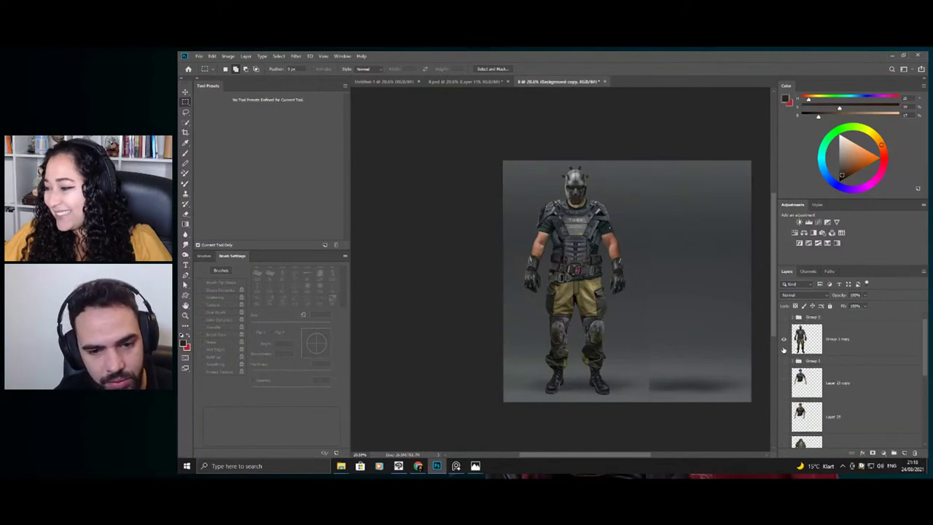
left_click(784, 340)
scroll(913, 358, "down", 5)
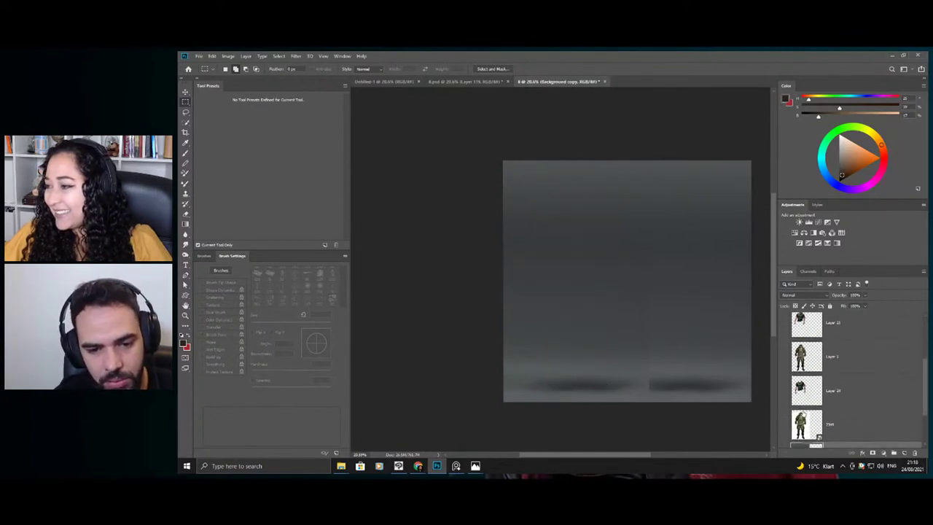
scroll(919, 403, "down", 2)
left_click(800, 423, "ctrl")
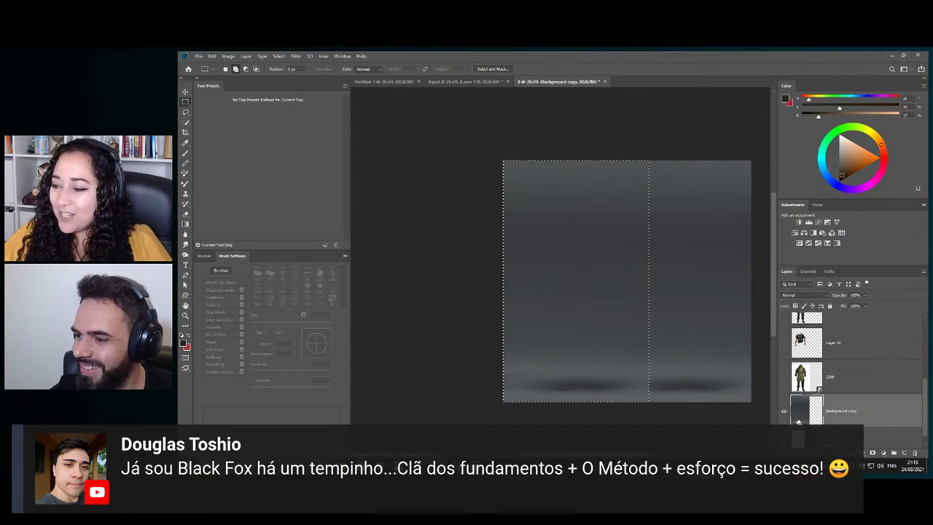
- Create a new 1816 × 3000 px document at 300 pixels/inch from the clipboard size and paste the copied background into it
key("ctrl+n")
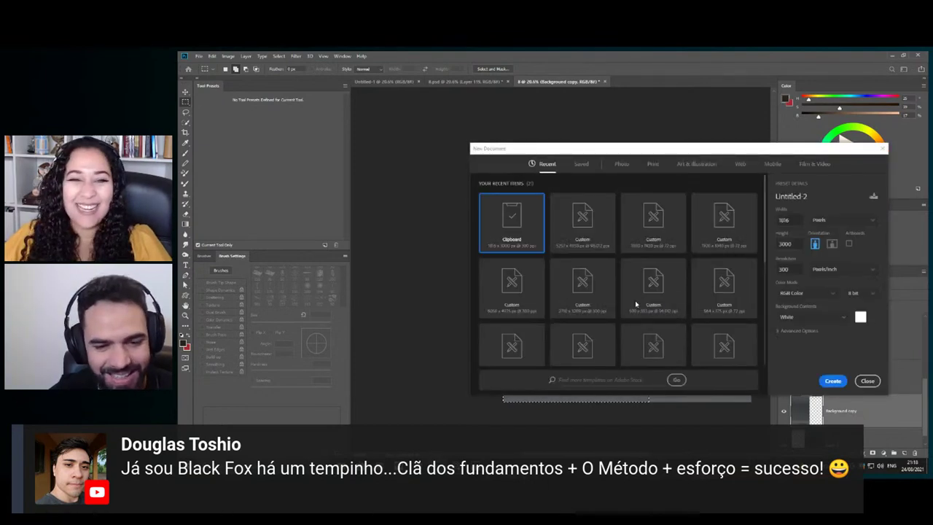
key("Return")
key("ctrl+v")
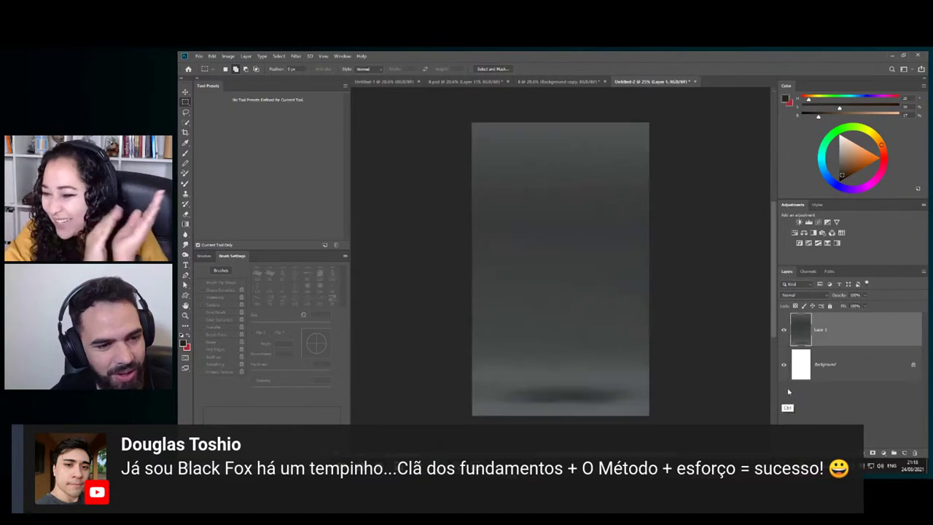
- Check the new background document's pixel dimensions and resolution in Image Size
key("ctrl+alt+i")
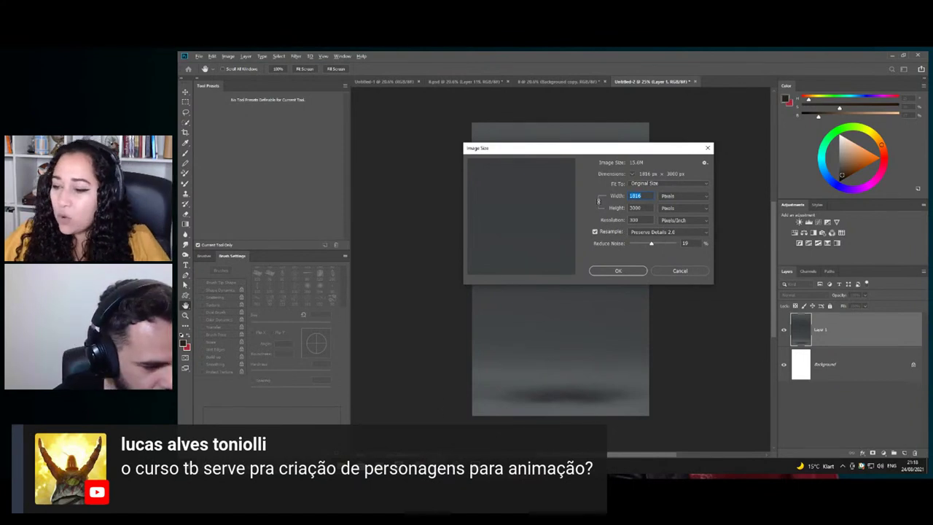
key("alt+Tab")
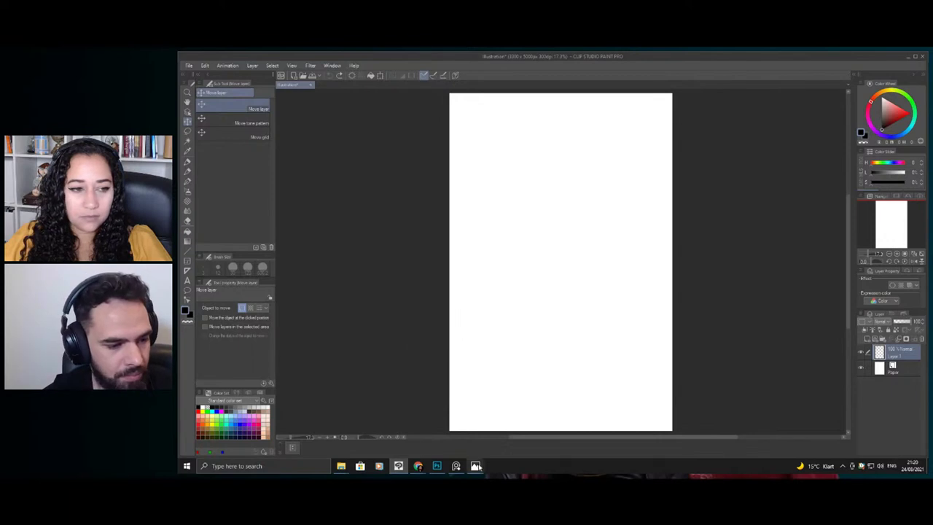
left_click(437, 466)
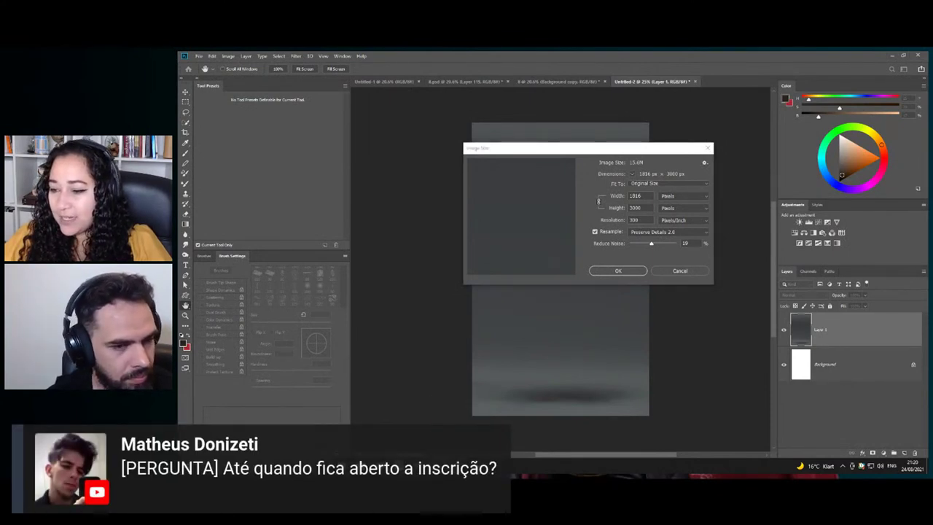
- Switch to Clip Studio Paint and create a narrow colour illustration with a height of 3000 px at 300 dpi
left_click(456, 466)
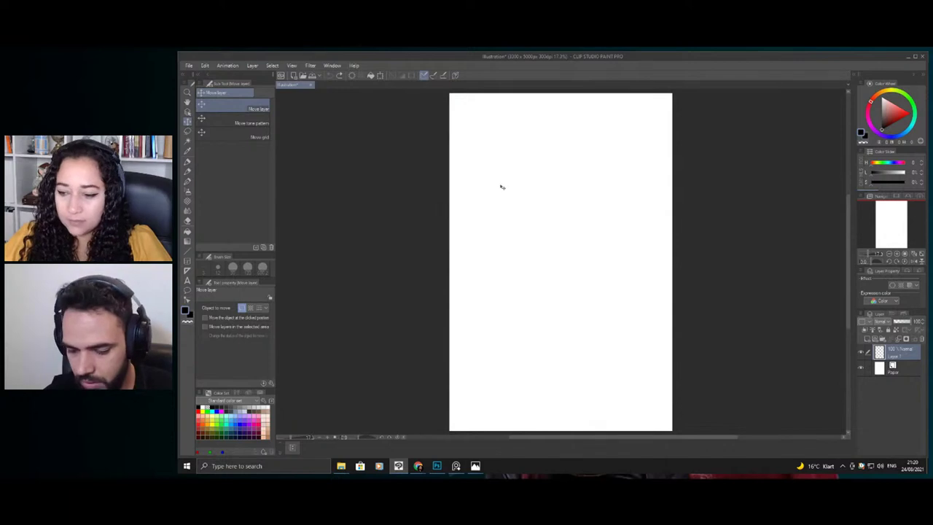
key("ctrl+n")
double_click(494, 233)
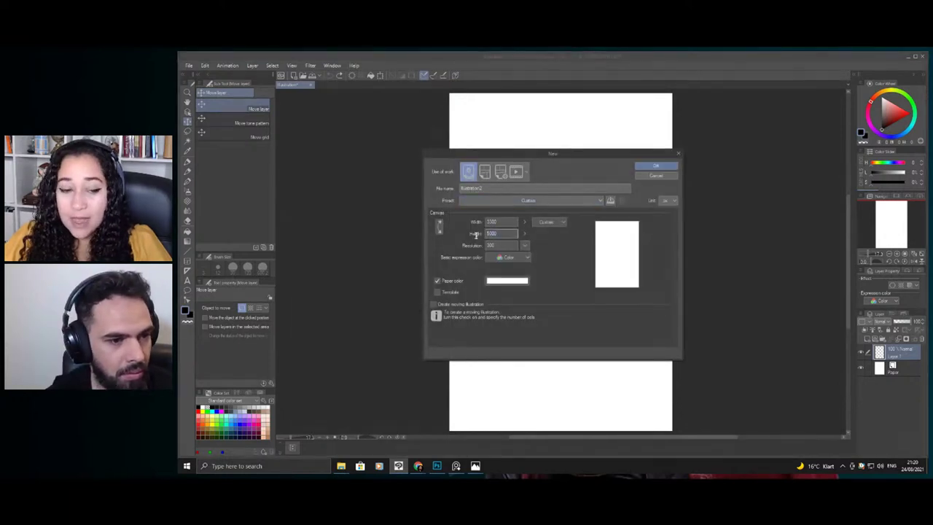
type("300")
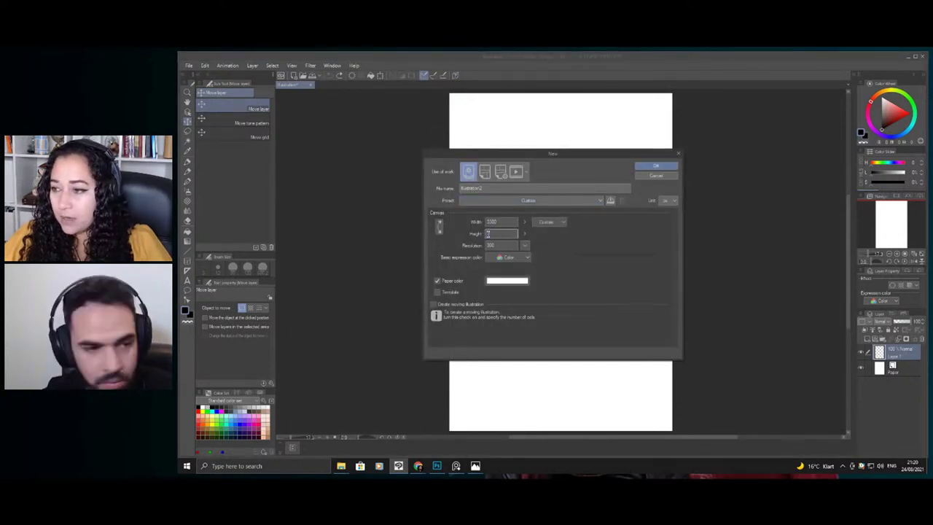
left_click(490, 245)
type("000")
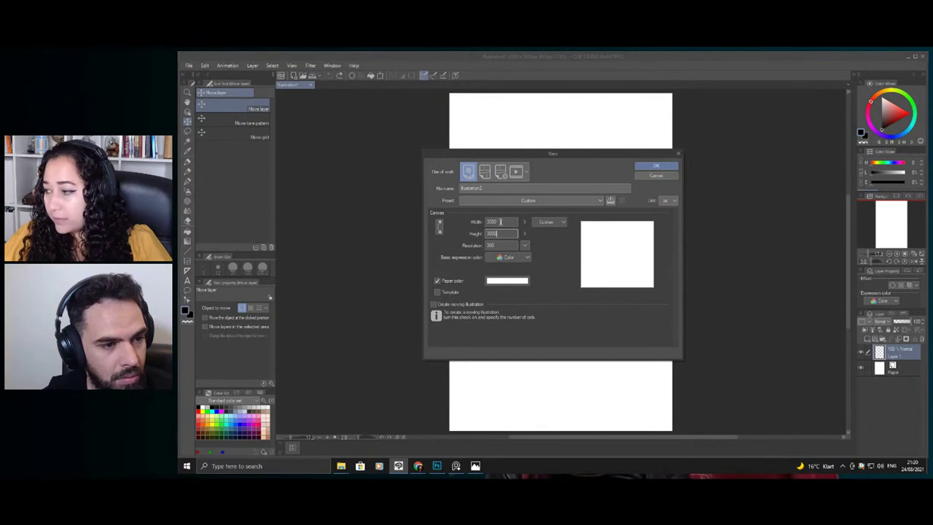
left_click_drag(499, 221, 474, 222)
type("10")
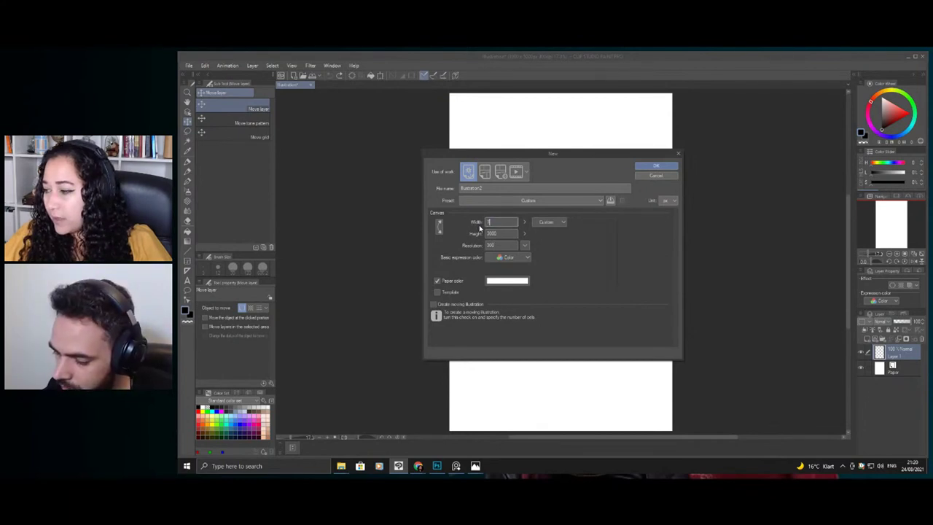
type("00")
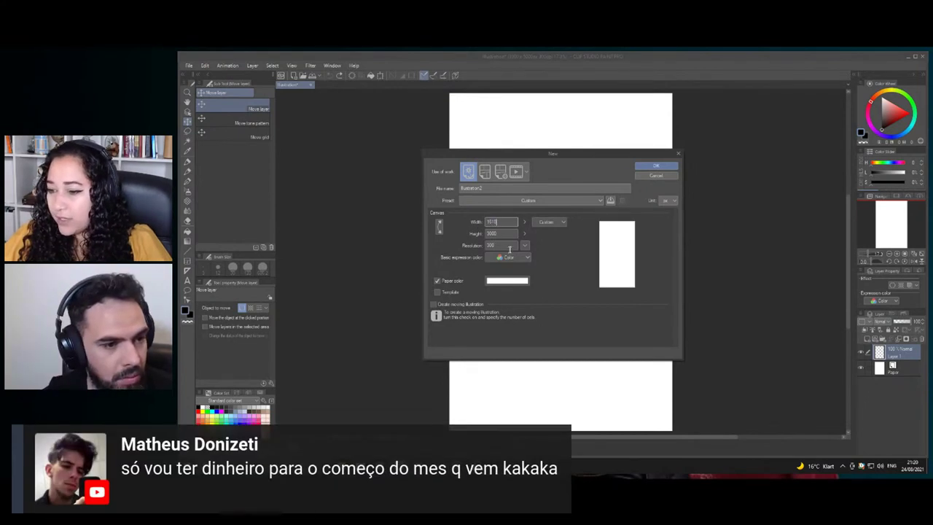
left_click(653, 168)
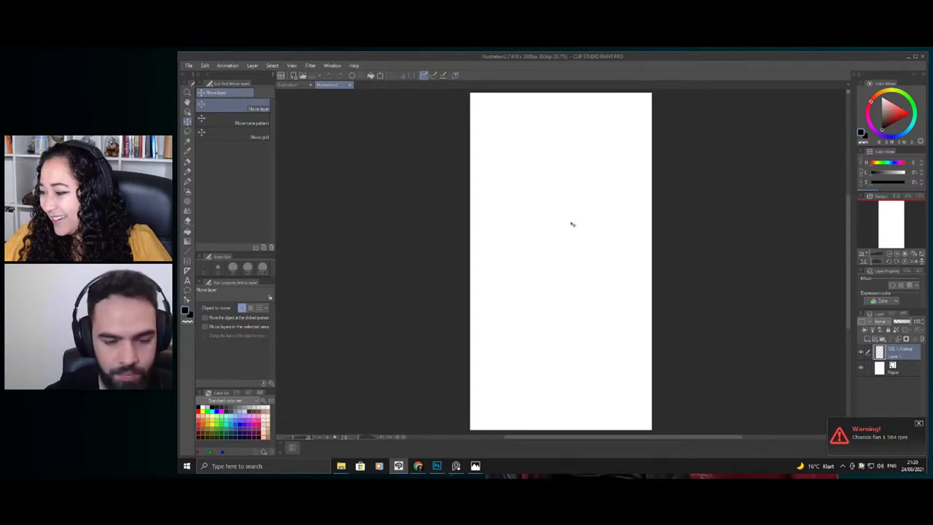
- Paste the copied background onto the new Clip Studio Paint canvas
key("ctrl+v")
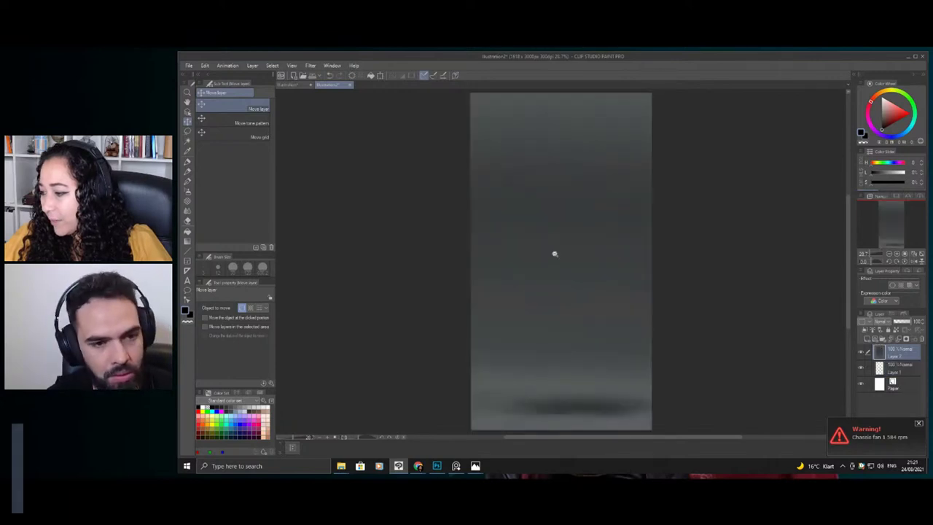
key("ctrl+space")
mouse_move(572, 256)
left_mouse_down()
mouse_move(543, 246)
mouse_move(557, 253)
left_mouse_up()
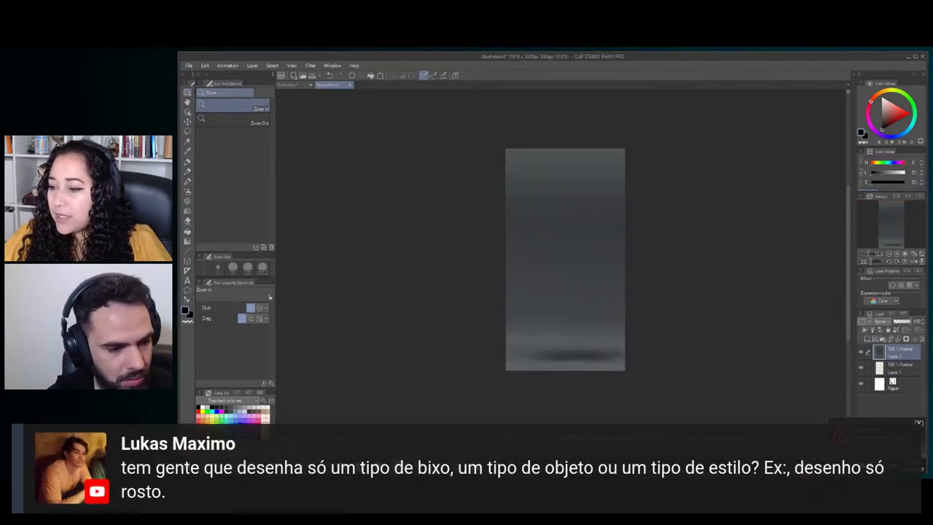
- Return to Photoshop, dismiss Image Size without changes, and bring up the document holding the isolated character
left_click(370, 469)
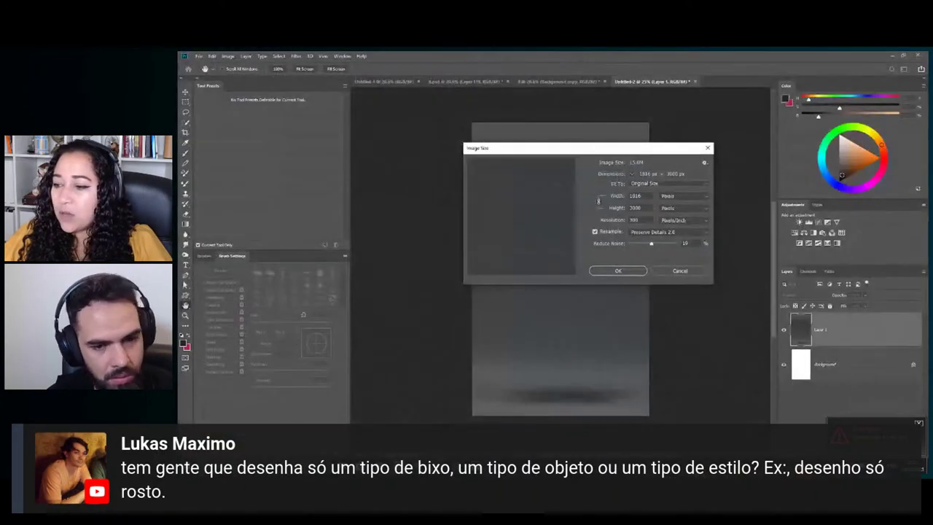
left_click(680, 270)
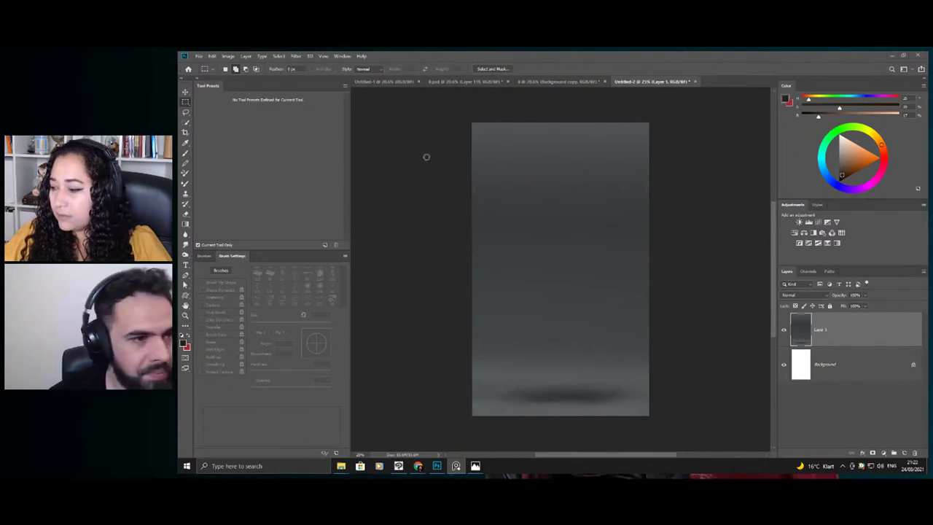
left_click(559, 81)
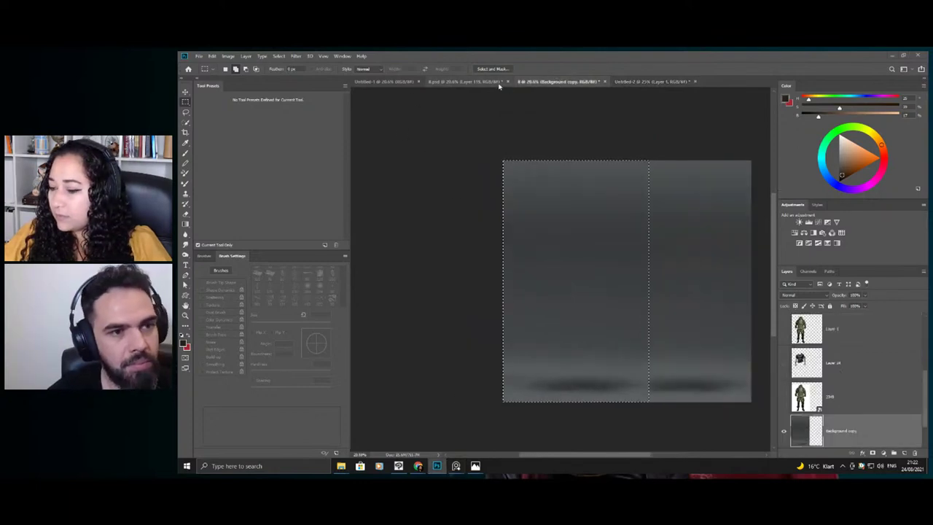
left_click(474, 81)
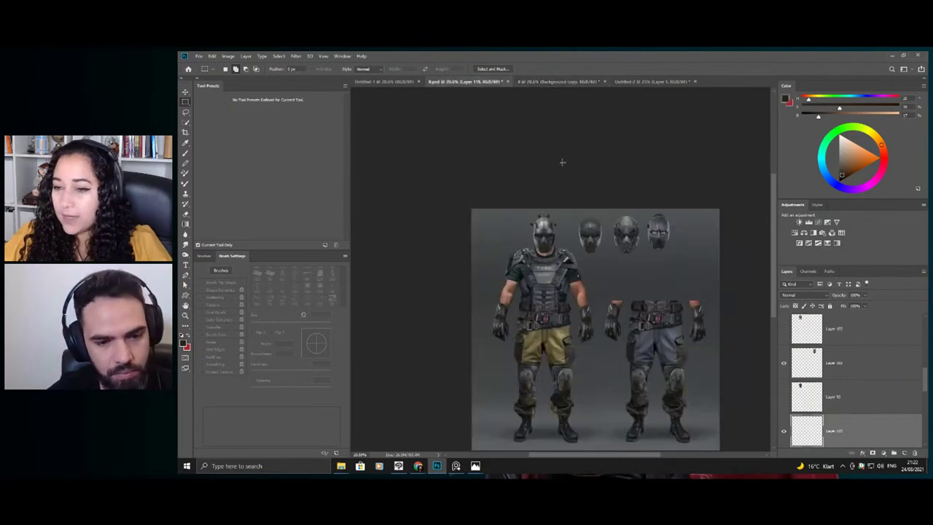
left_click(559, 82)
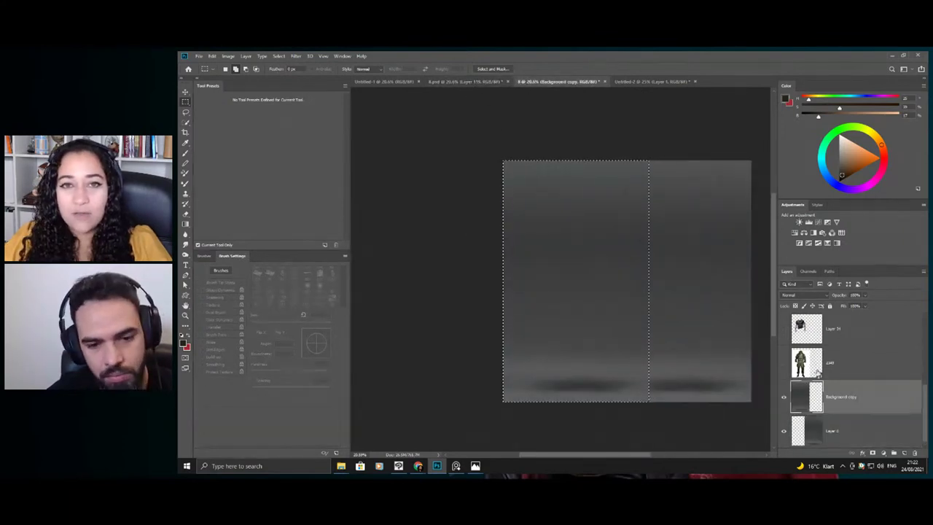
- Load the Group 1 copy layer's outline as a selection and make that layer visible
scroll(853, 379, "up", 5)
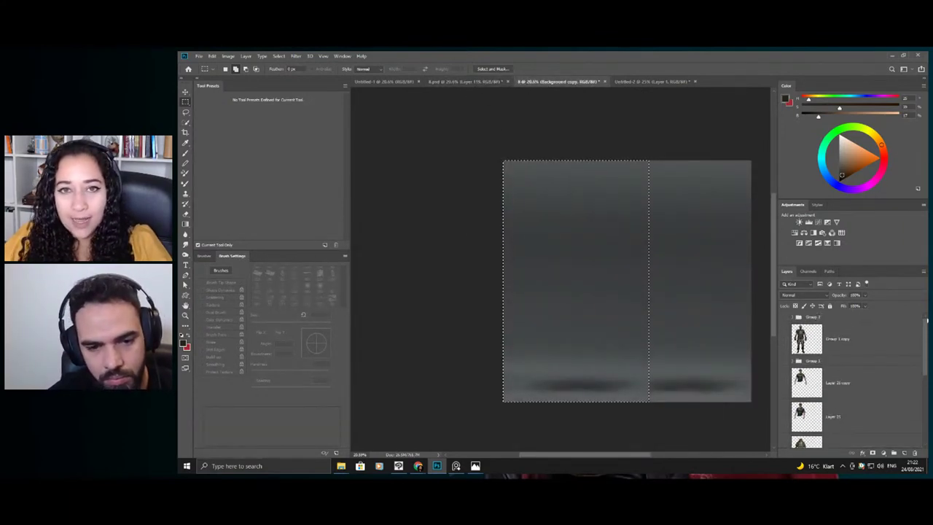
left_click(801, 342, "ctrl")
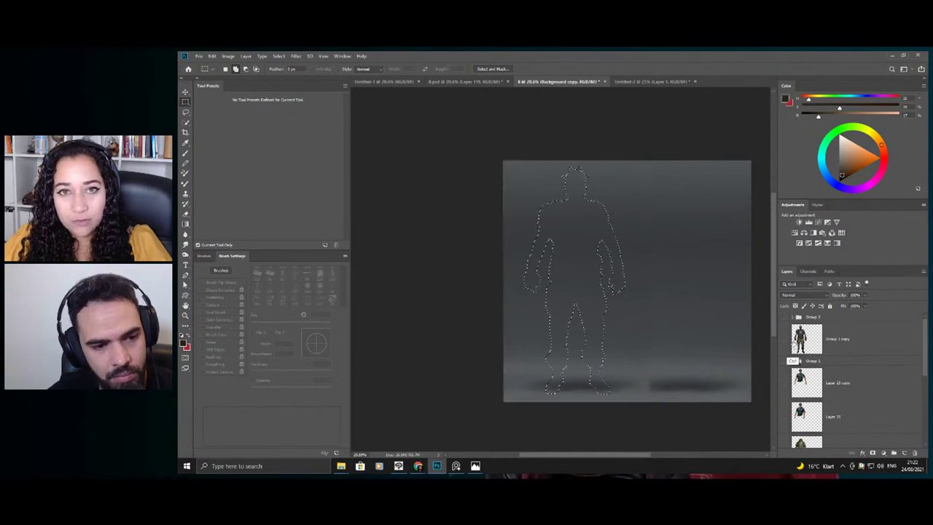
left_click(795, 339)
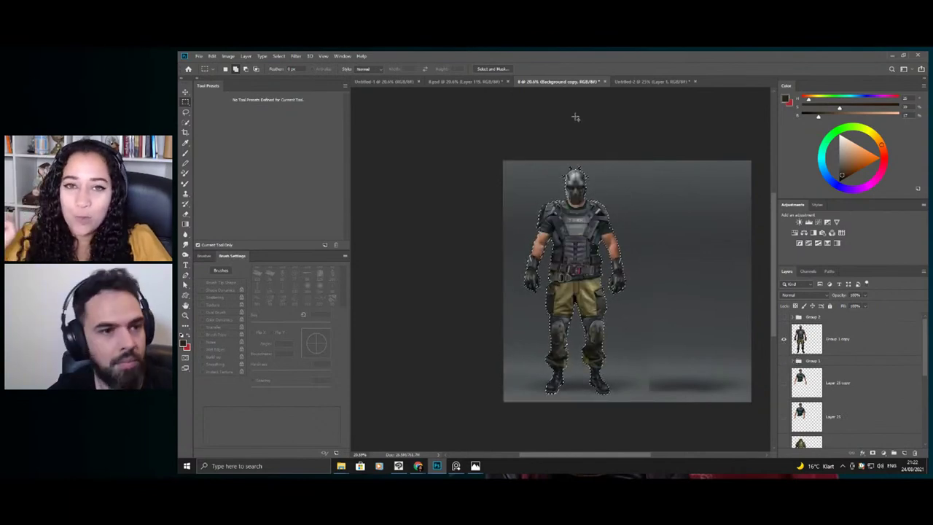
- Try to paste the clipboard content into the Untitled-2 background document and undo the paste
left_click(628, 83)
key("z")
mouse_move(569, 223)
left_mouse_down()
mouse_move(581, 229)
mouse_move(571, 233)
left_mouse_up()
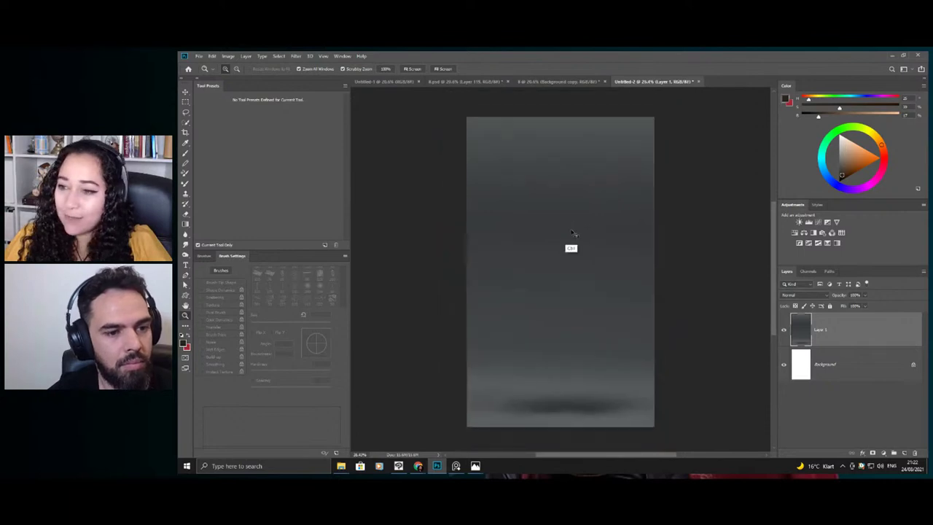
key("ctrl+v")
key("ctrl+z")
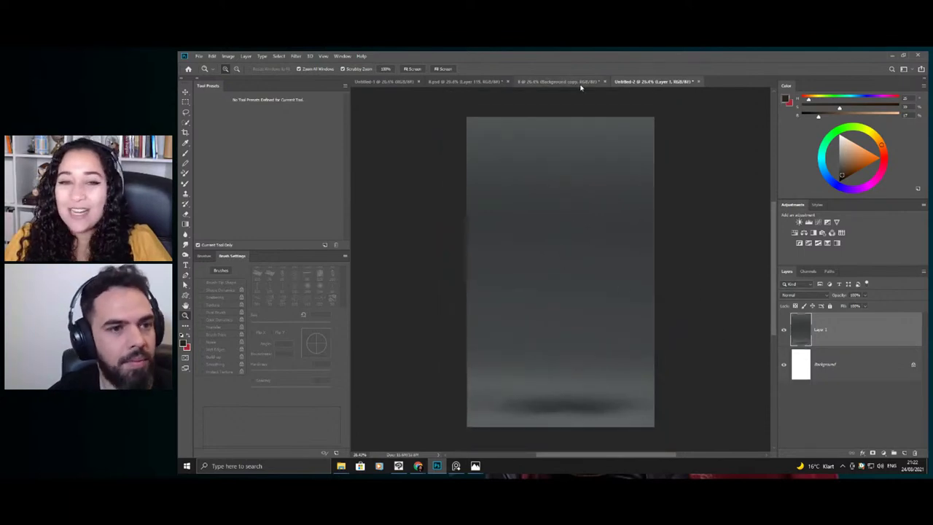
- Make the Group 1 copy layer active in the isolated character's document and copy the selected figure, undoing the stray paste
left_click(575, 81)
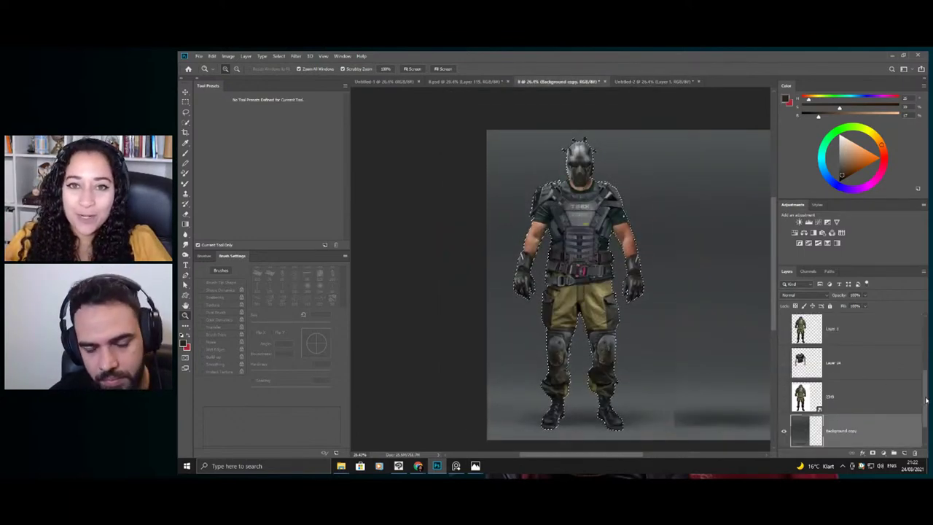
scroll(920, 332, "up", 5)
left_click(796, 345)
key("ctrl+v")
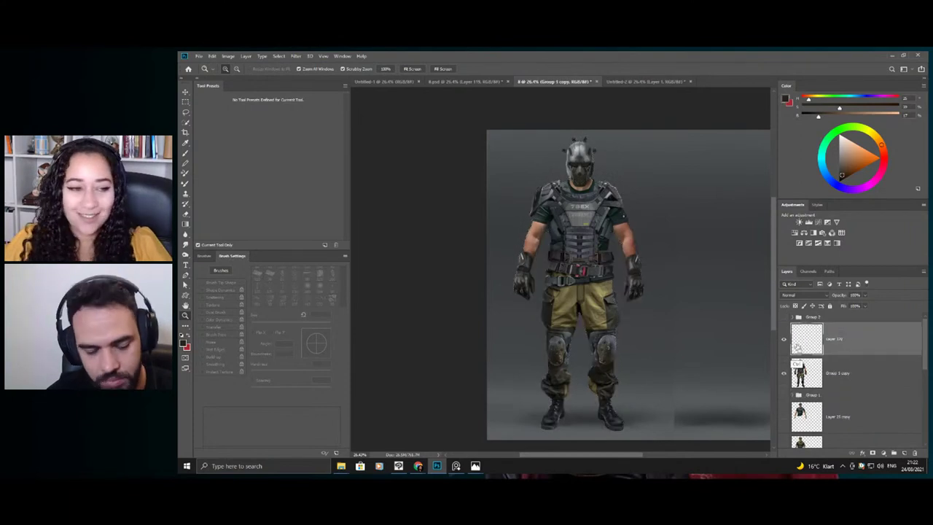
key("ctrl+z")
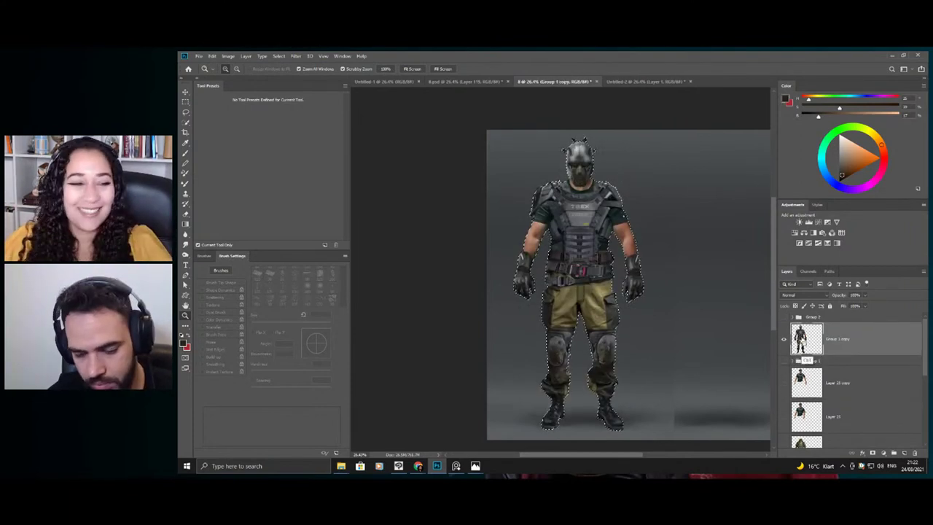
- Paste the copied figure above the background in Untitled-2 and switch to Clip Studio Paint
key("ctrl+Tab")
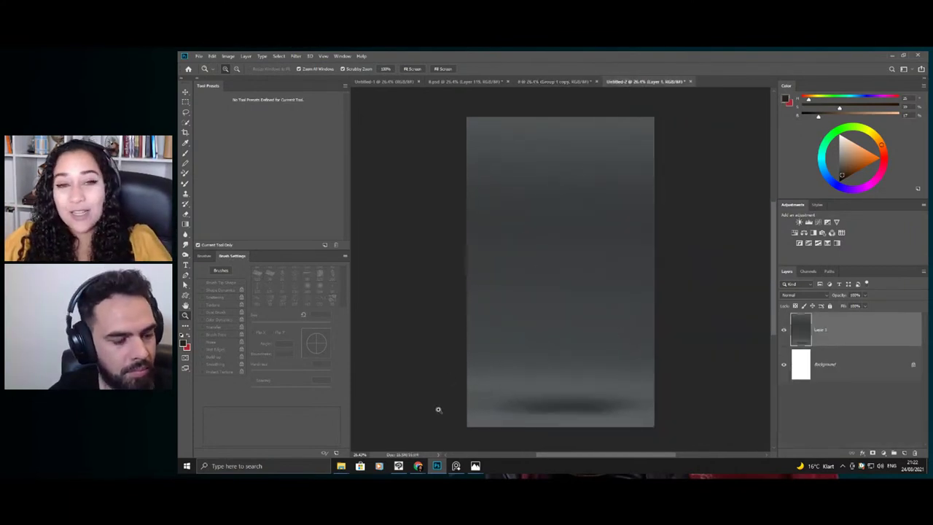
key("ctrl+v")
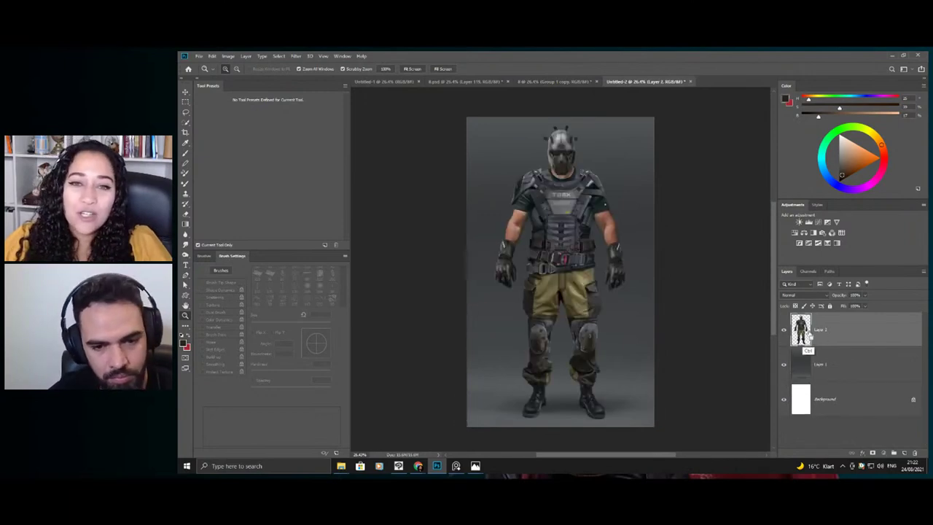
left_click(458, 470)
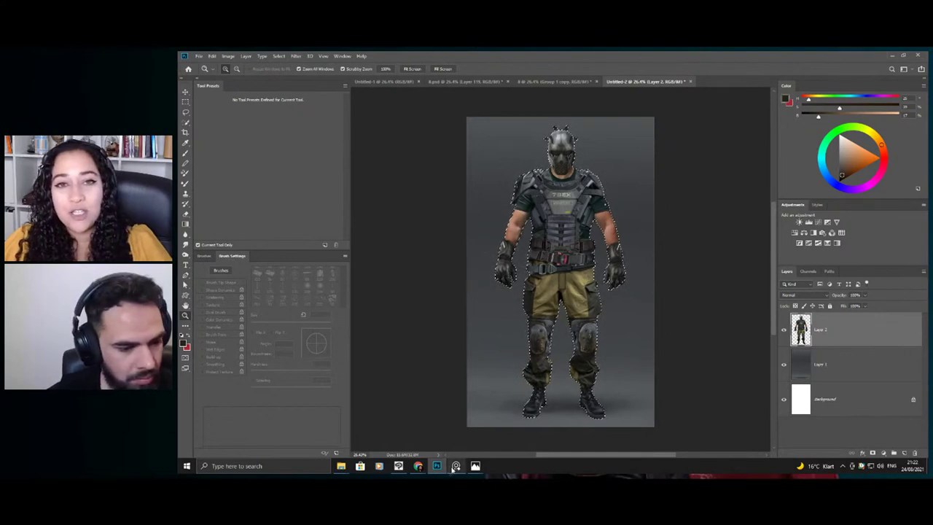
left_click(456, 469)
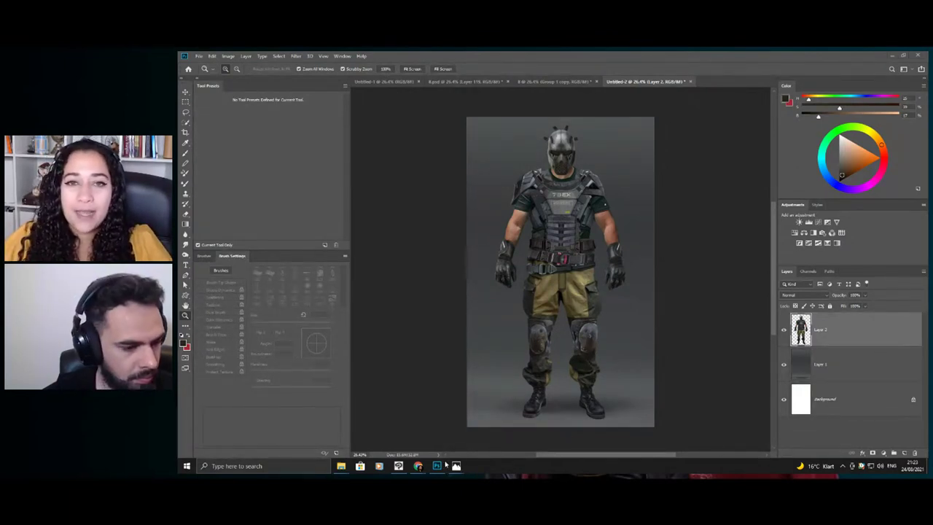
left_click(398, 465)
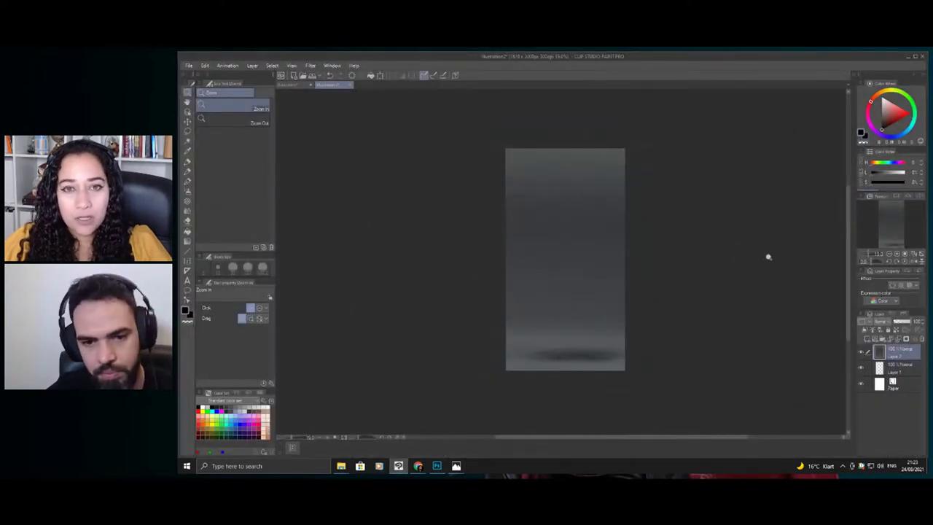
- Undo the stray paste, copy the outlined figure from Untitled-2 in Photoshop, and return to Clip Studio Paint
key("ctrl+v")
key("ctrl+z")
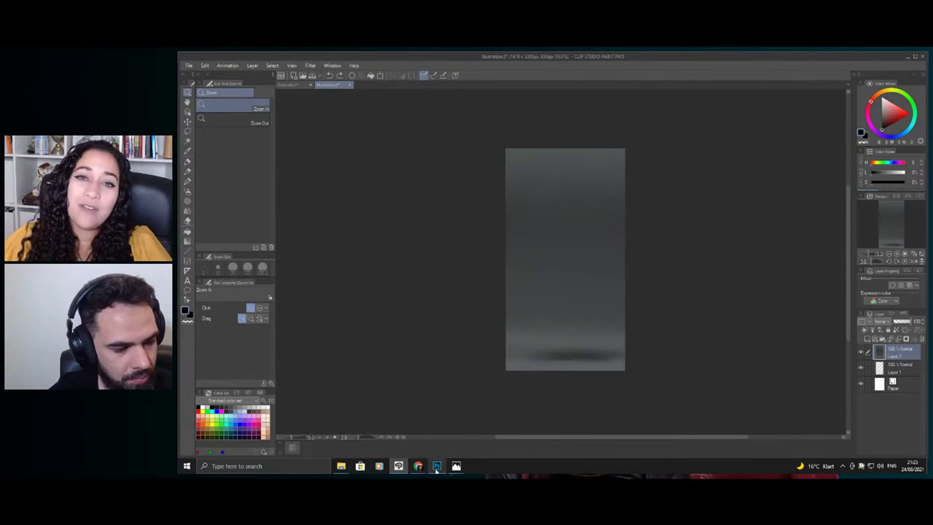
mouse_move(436, 471)
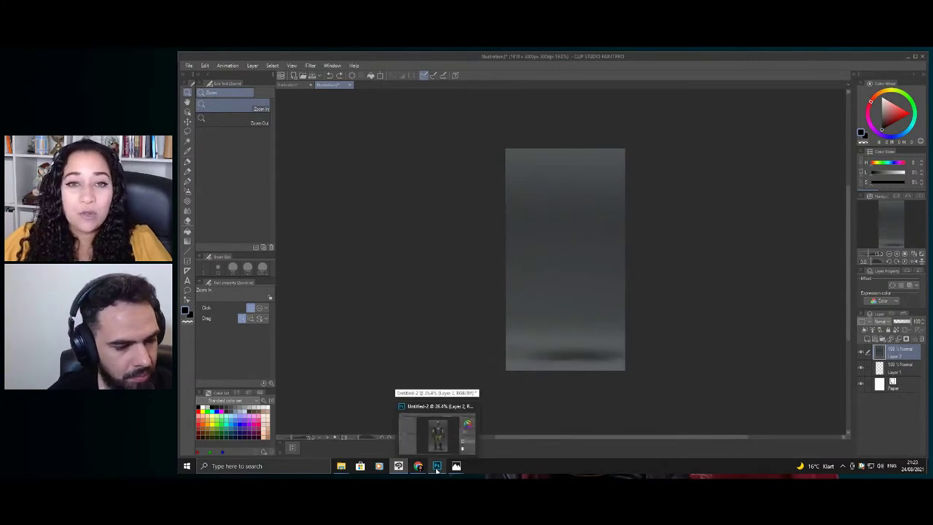
left_click(436, 466)
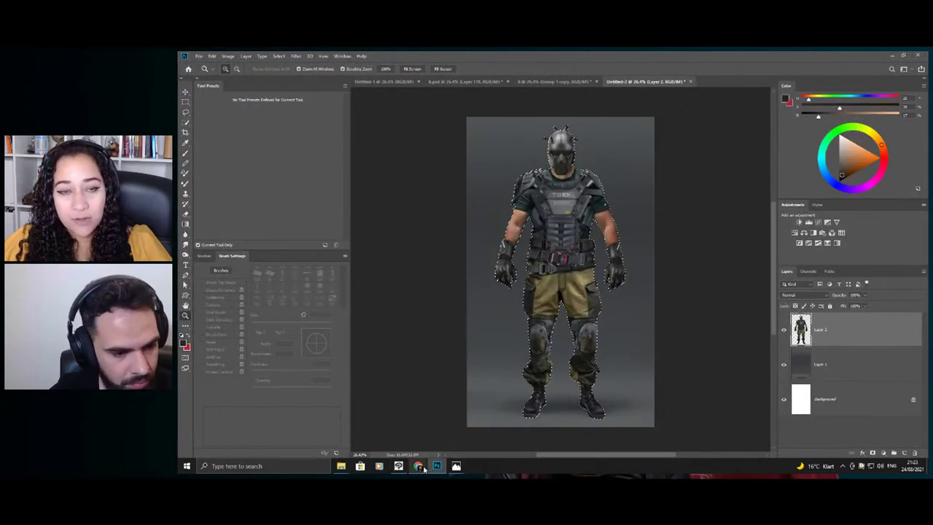
left_click(398, 465)
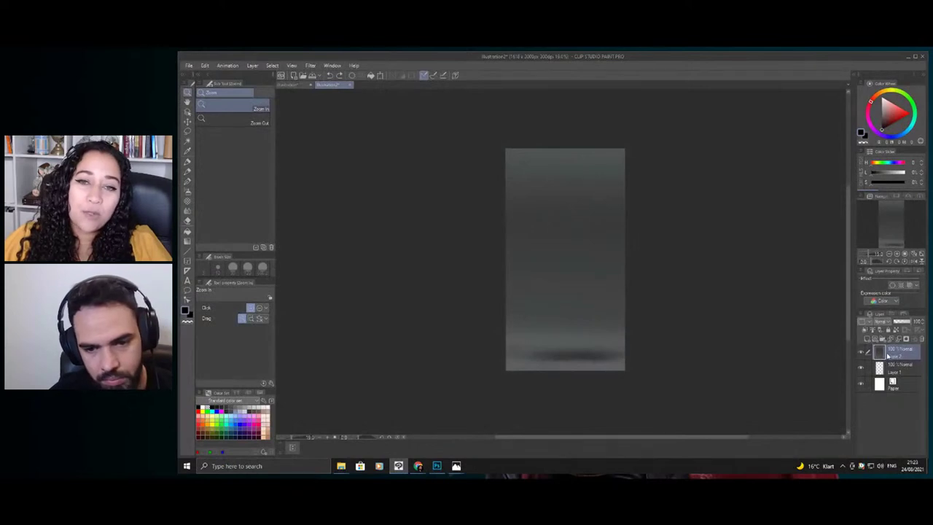
- Paste the copied figure above the background in the illustration and centre it on the canvas
key("ctrl+v")
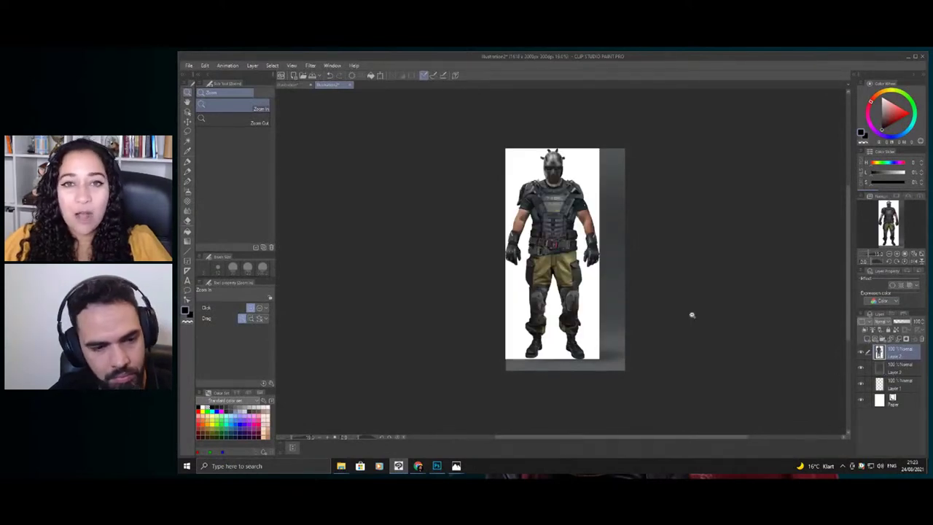
key("k")
left_click_drag(572, 289, 583, 293)
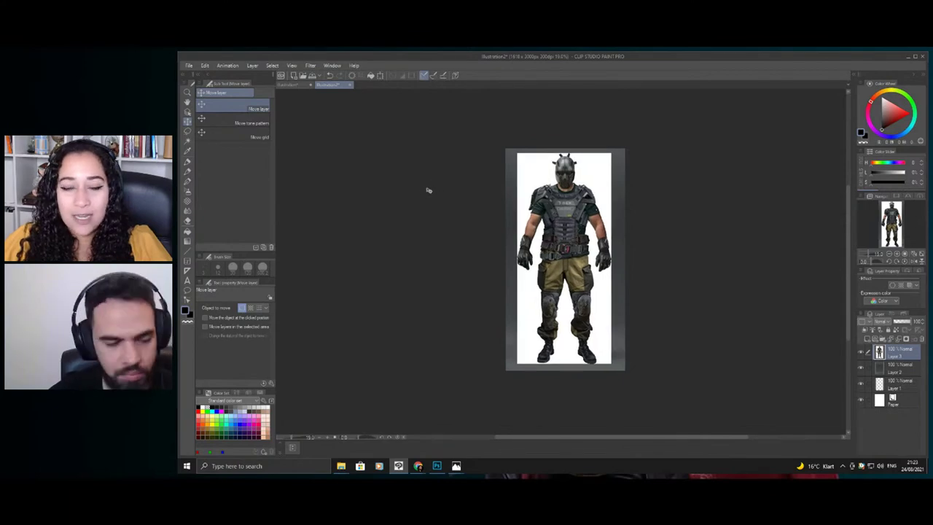
key("ctrl+space")
mouse_move(589, 213)
left_mouse_down()
mouse_move(619, 223)
mouse_move(604, 215)
left_mouse_up()
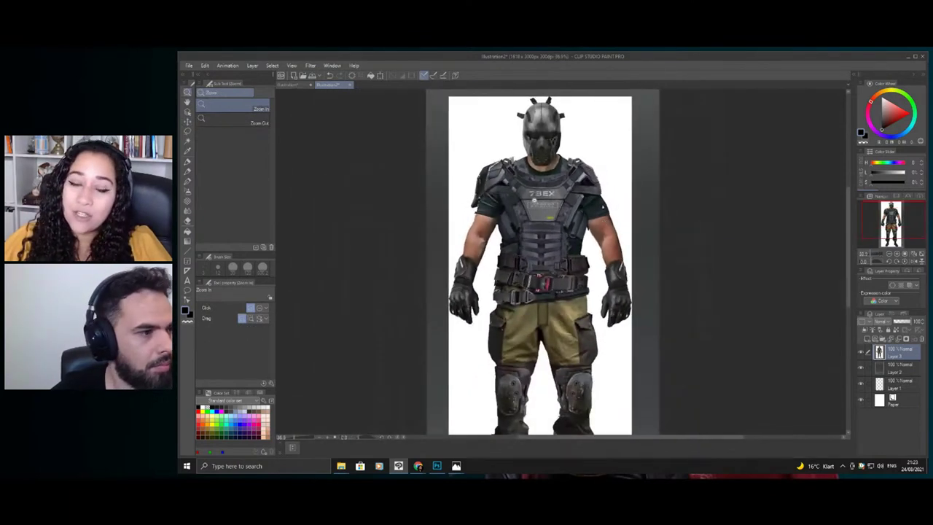
- Auto-select and delete the white areas around the pasted figure on Layer 3, and clear the selection
left_click(188, 141)
left_click(484, 146)
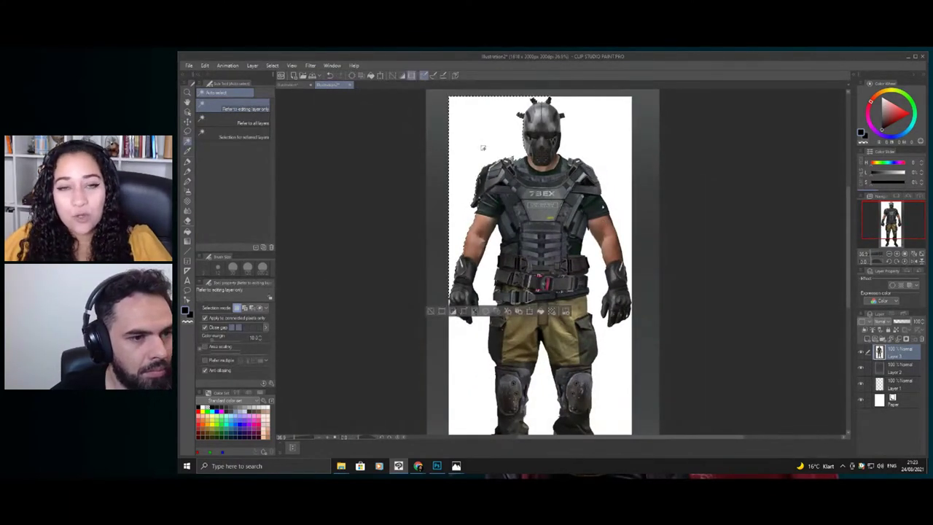
left_click(593, 125)
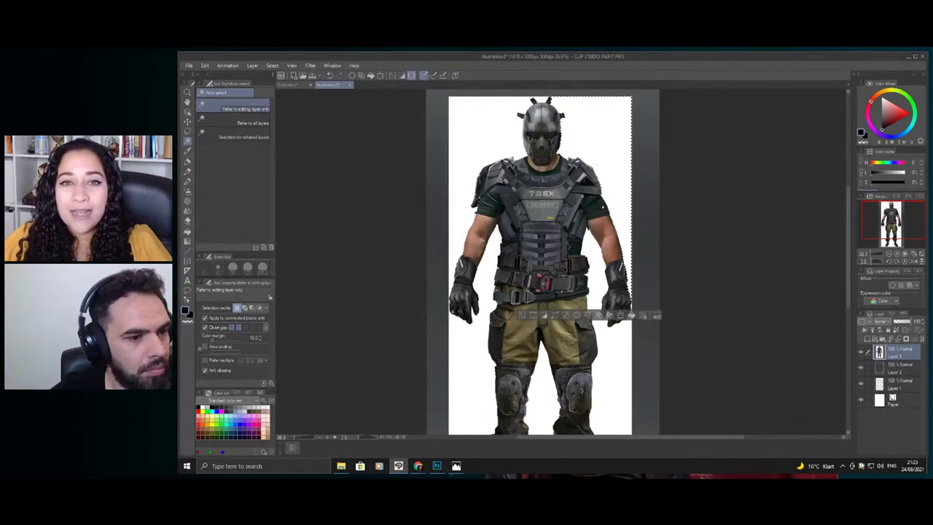
key("Delete")
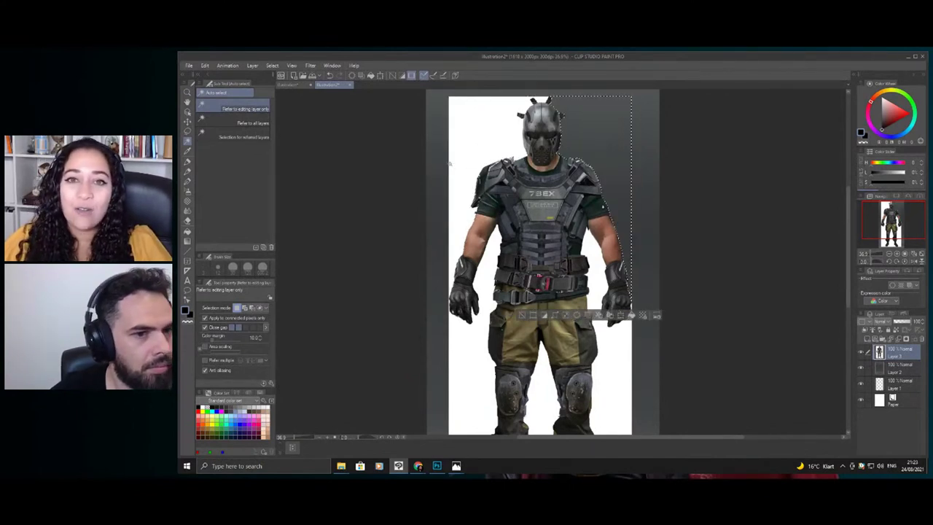
left_click(486, 161)
key("Delete")
left_click(492, 261)
key("Delete")
left_click(607, 376)
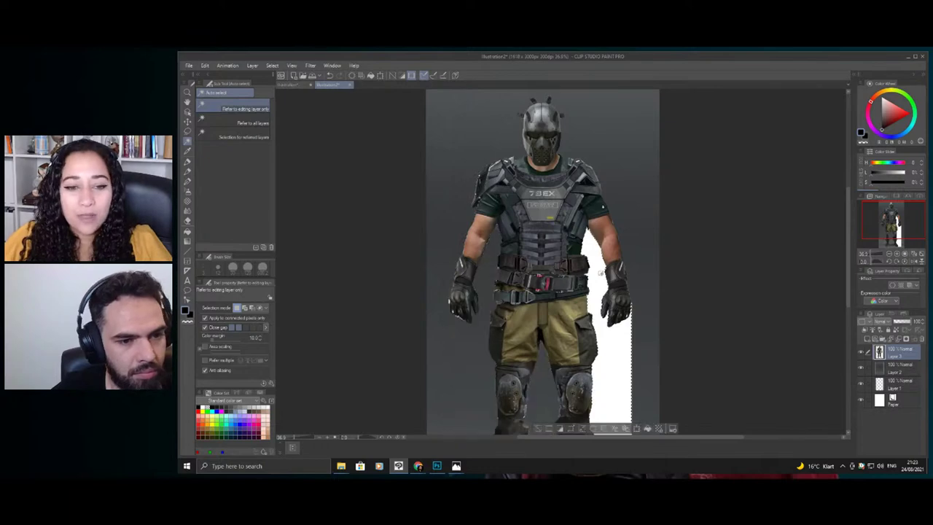
key("Delete")
key("ctrl+d")
key("ctrl+space")
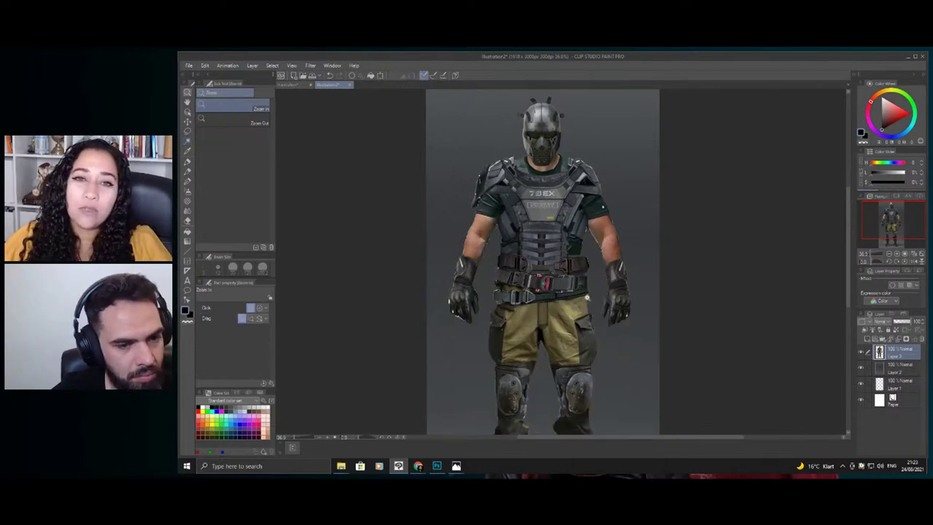
left_click_drag(589, 299, 516, 307)
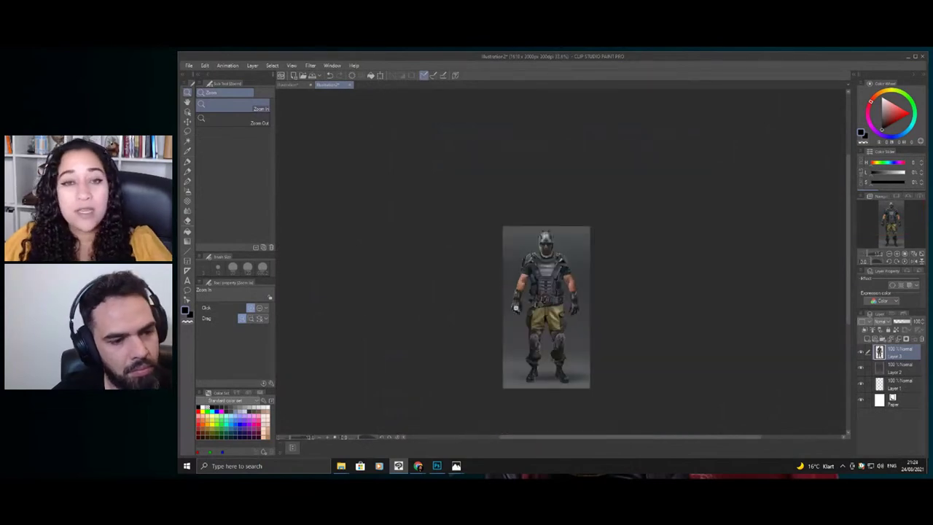
left_click_drag(528, 257, 527, 282)
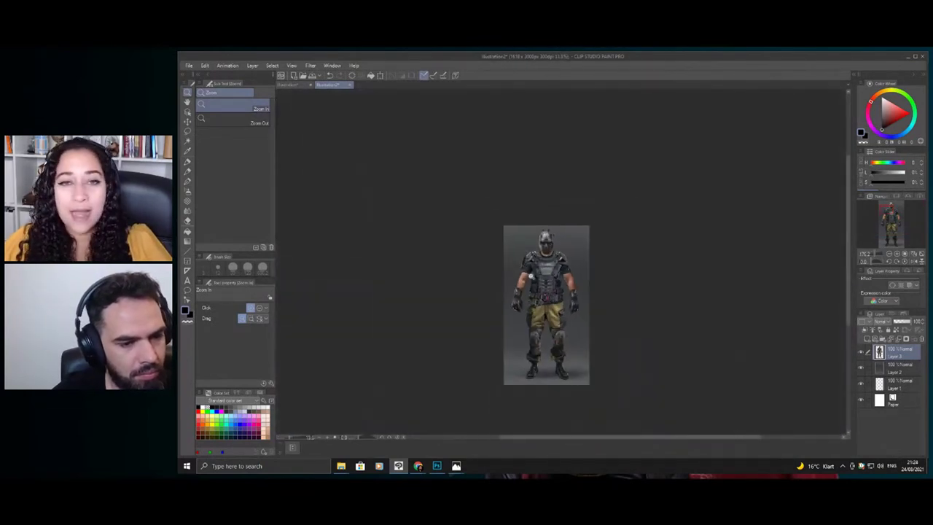
left_click_drag(551, 330, 565, 308)
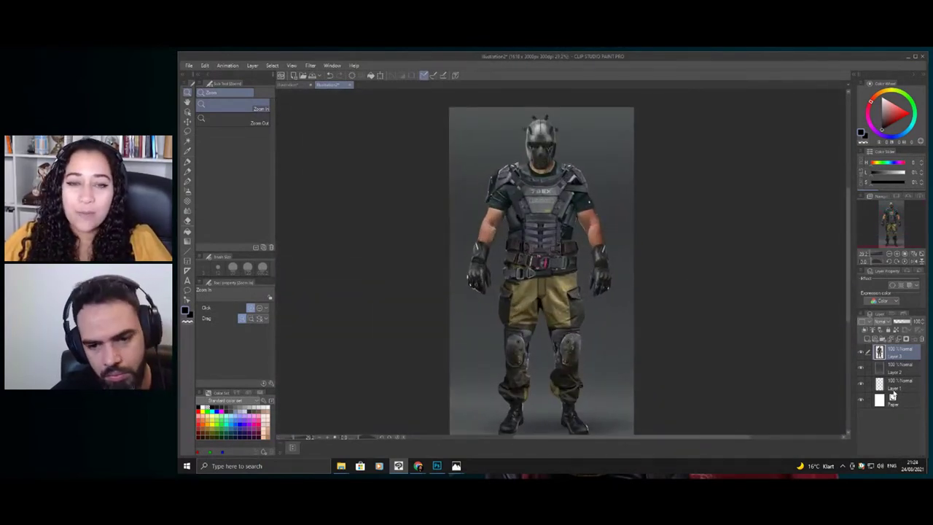
- Switch to Photoshop and hide Layer 1 and the Background layer in Untitled-2, leaving only the figure layer on
left_click(436, 466)
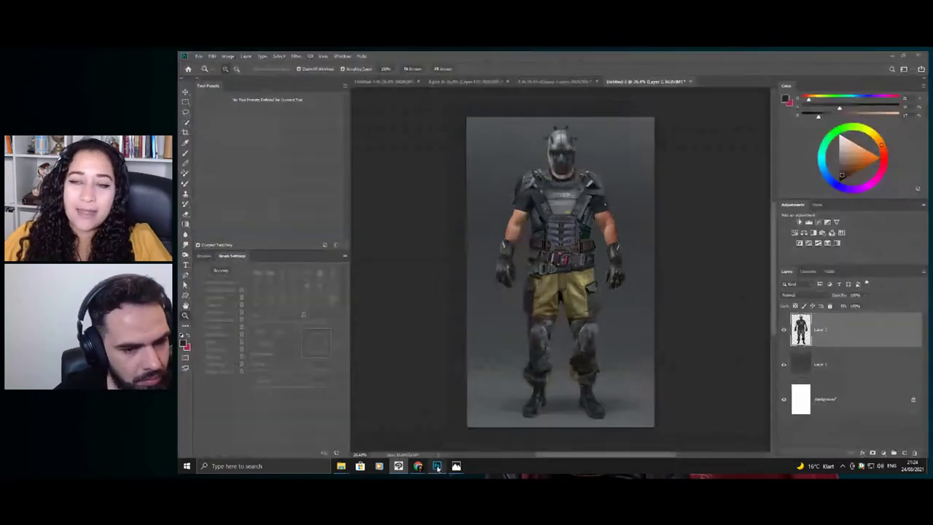
left_click_drag(601, 304, 685, 306)
left_click(783, 364)
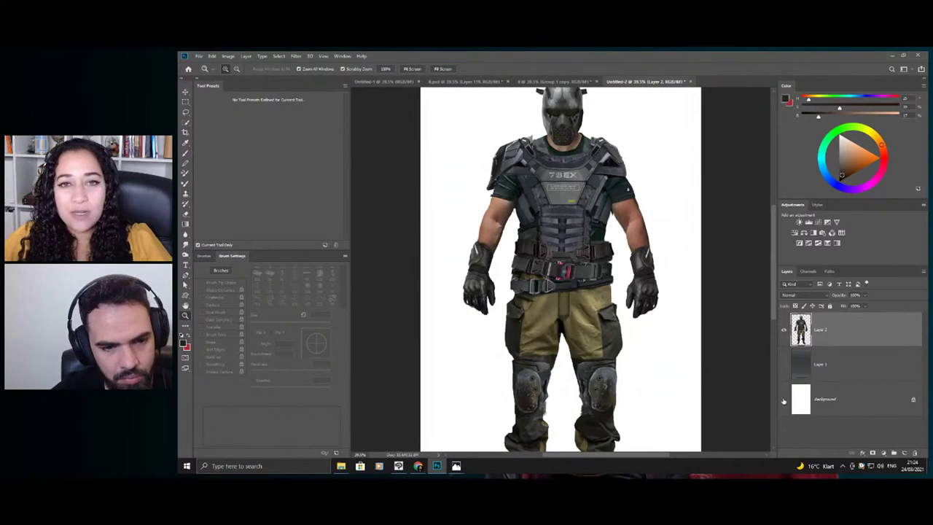
left_click(783, 400)
- Save the isolated figure as a PNG file with the Large file size (Fastest saving) option
key("ctrl+shift+s")
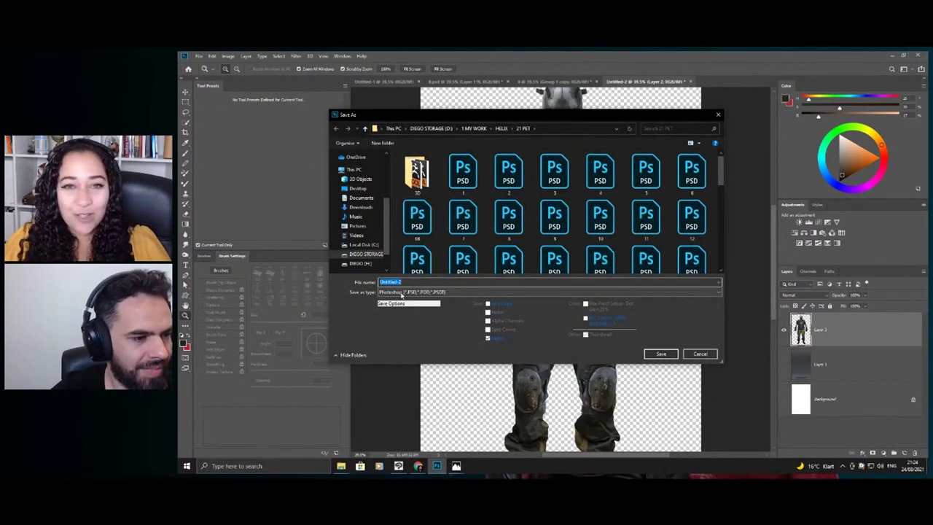
left_click(400, 292)
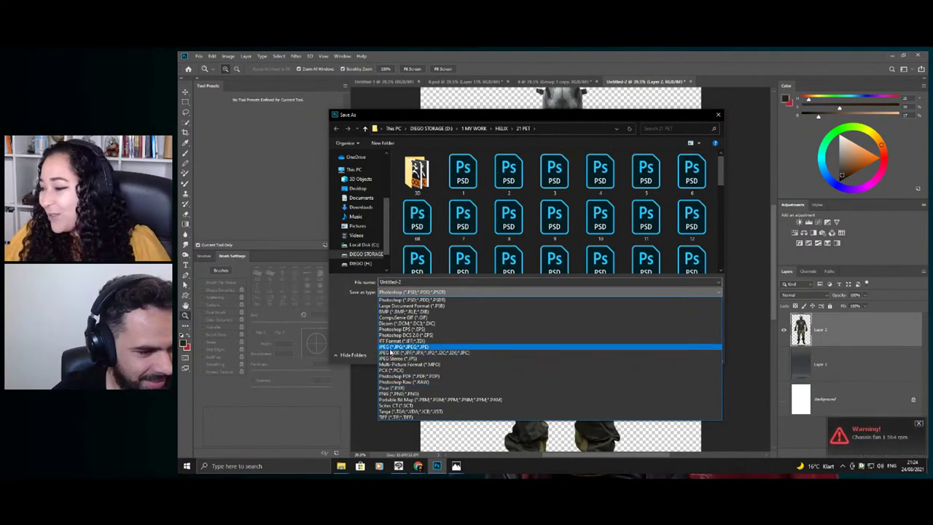
left_click(391, 393)
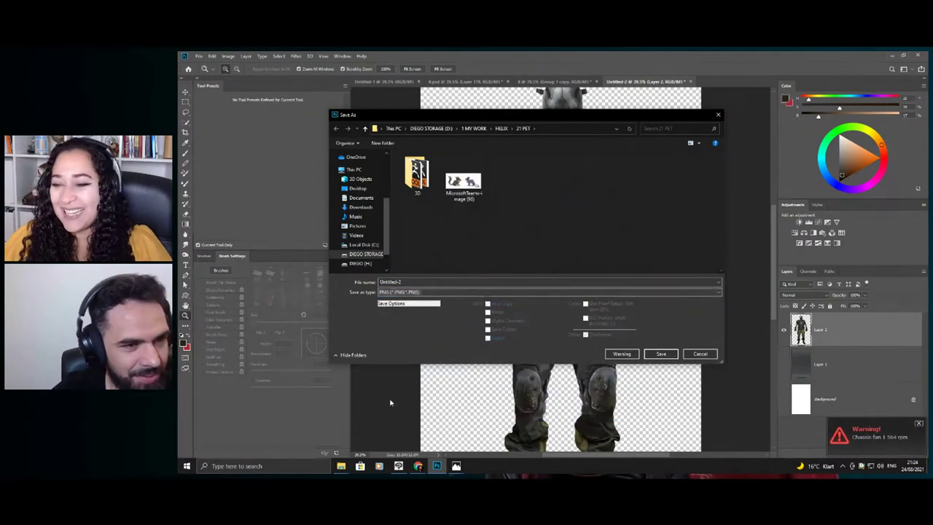
left_click_drag(471, 116, 927, 167)
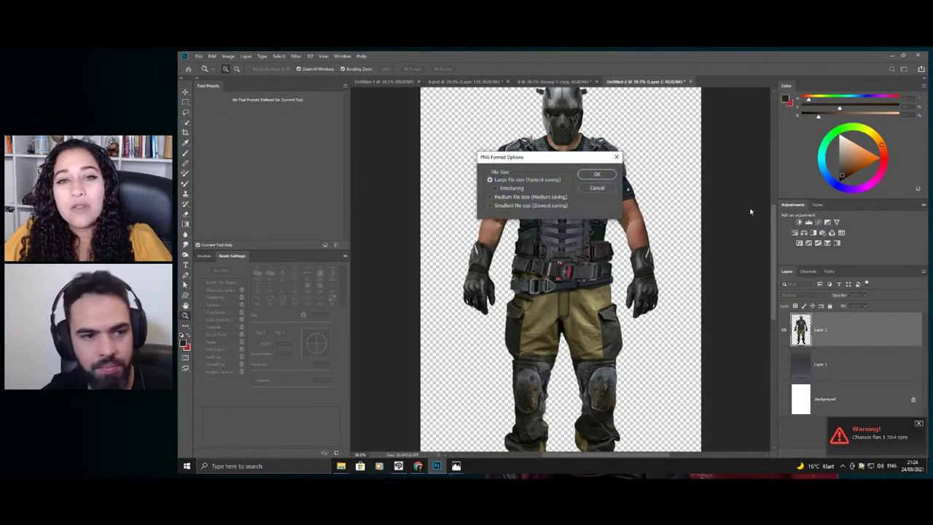
left_click(596, 176)
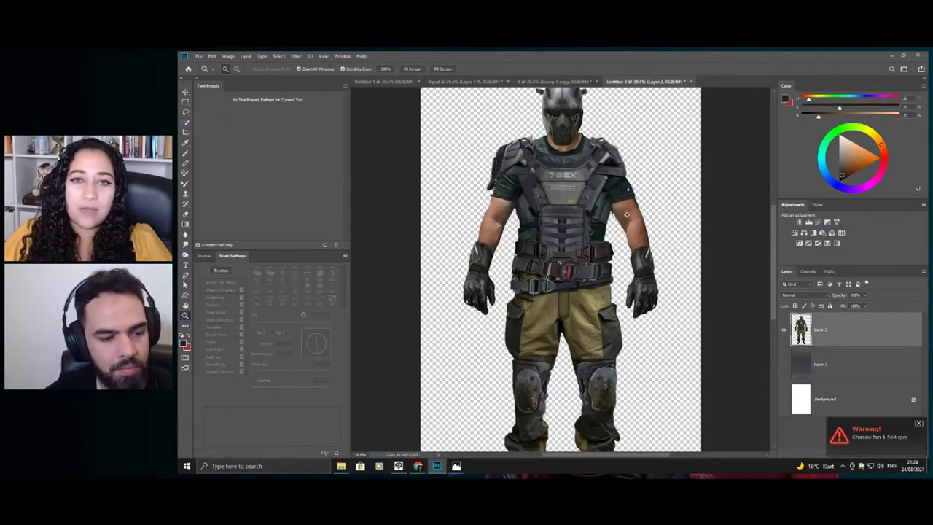
- Open the exported PNG in Clip Studio Paint and clear the old figure from Layer 3 of Illustration2
double_click(641, 56)
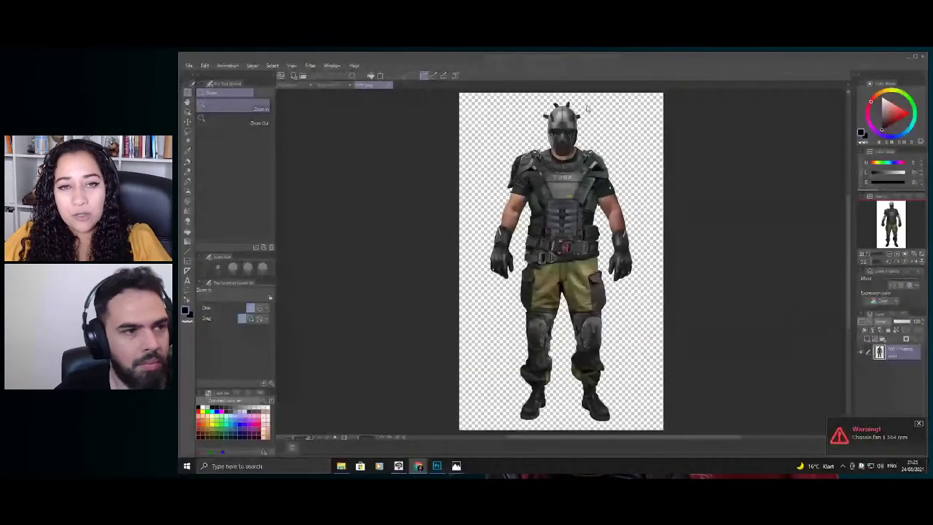
left_click(328, 85)
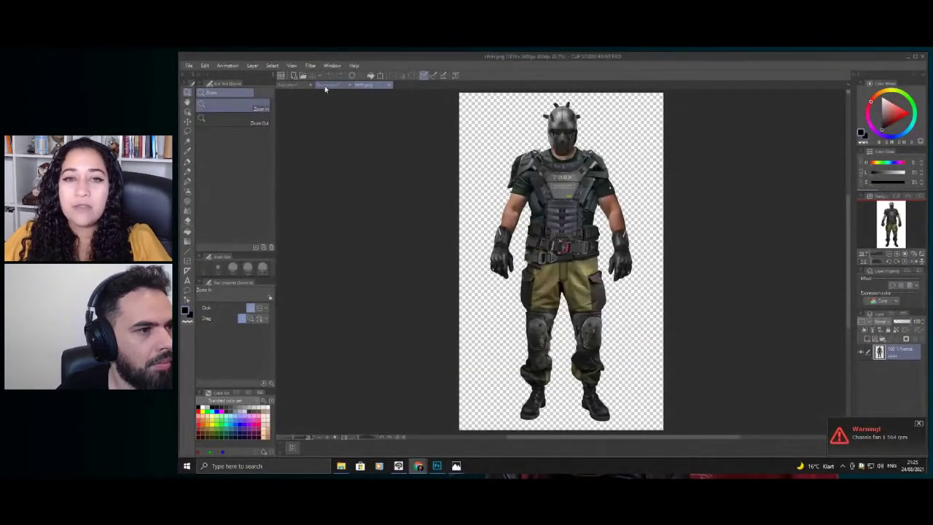
key("Delete")
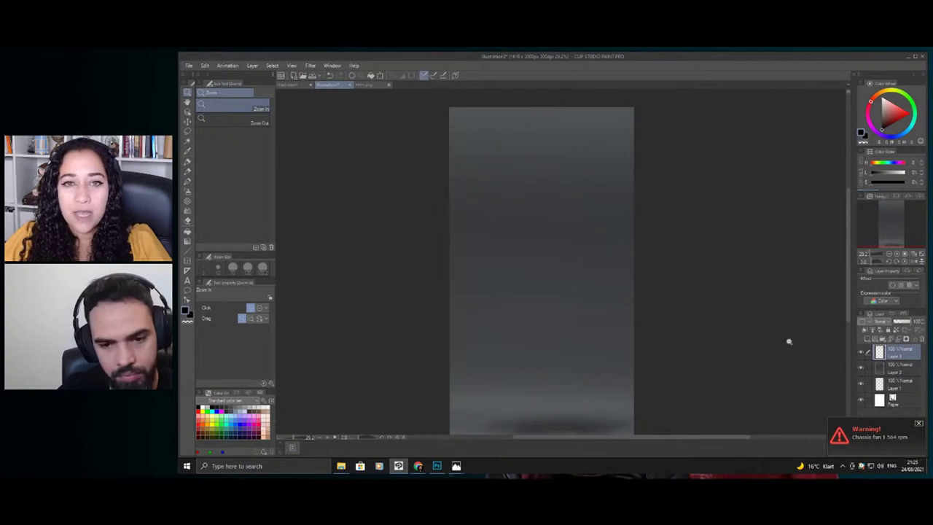
left_click(889, 388)
left_click(882, 356)
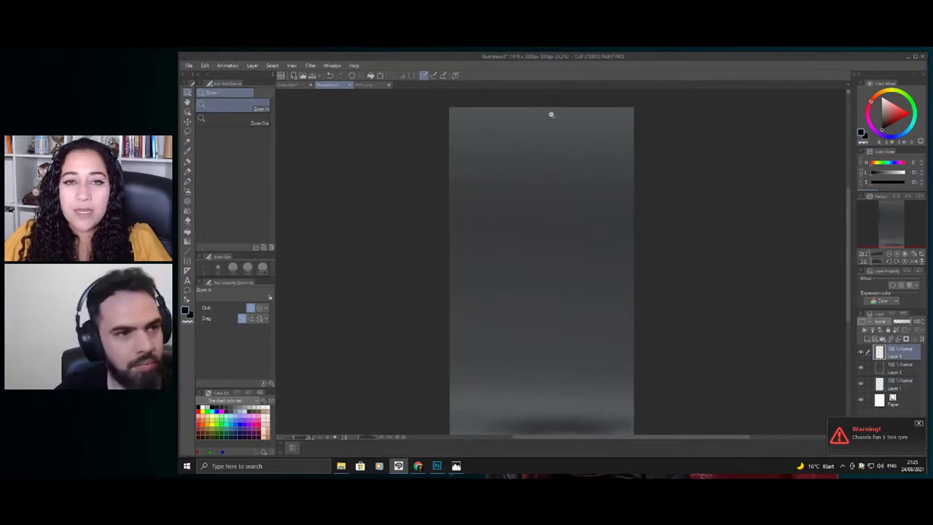
- Select the entire canvas of the PNG document and copy the figure, undoing a trial move of its layer
left_click(368, 84)
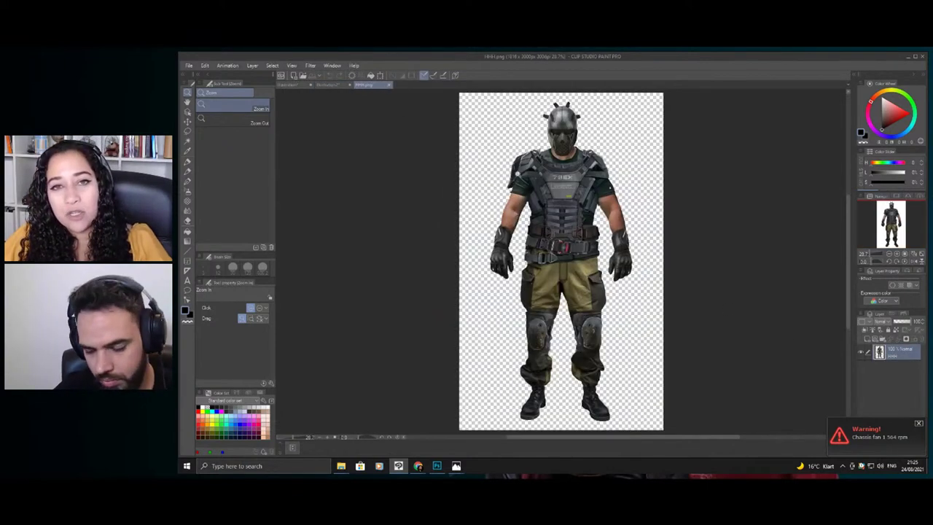
key("k")
left_click_drag(516, 162, 369, 114)
key("ctrl+z")
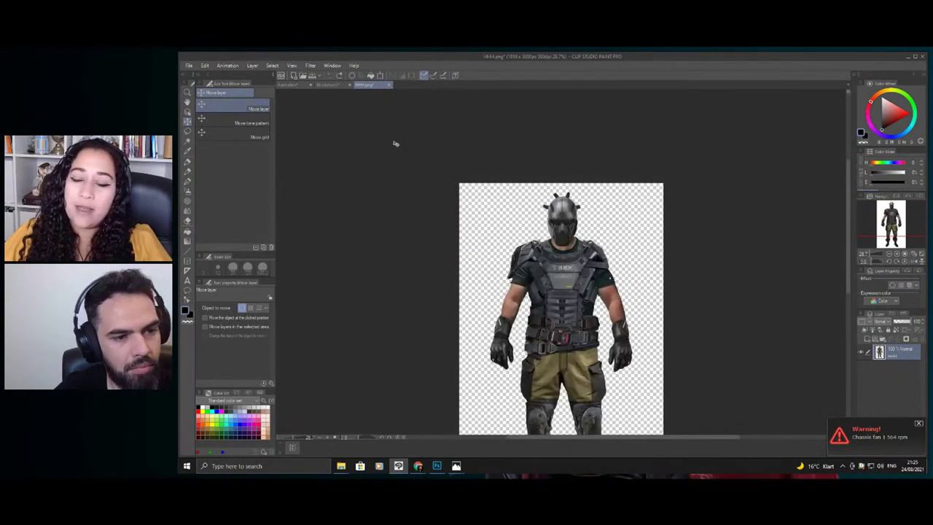
key("ctrl+a")
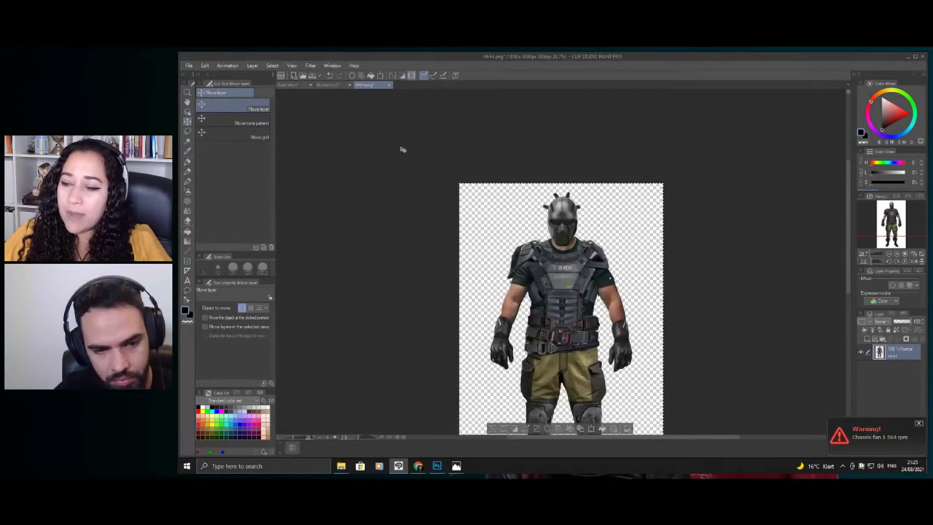
- Paste the transparent figure into Illustration2 as a new layer above the background
left_click(338, 86)
key("ctrl+v")
key("ctrl+space")
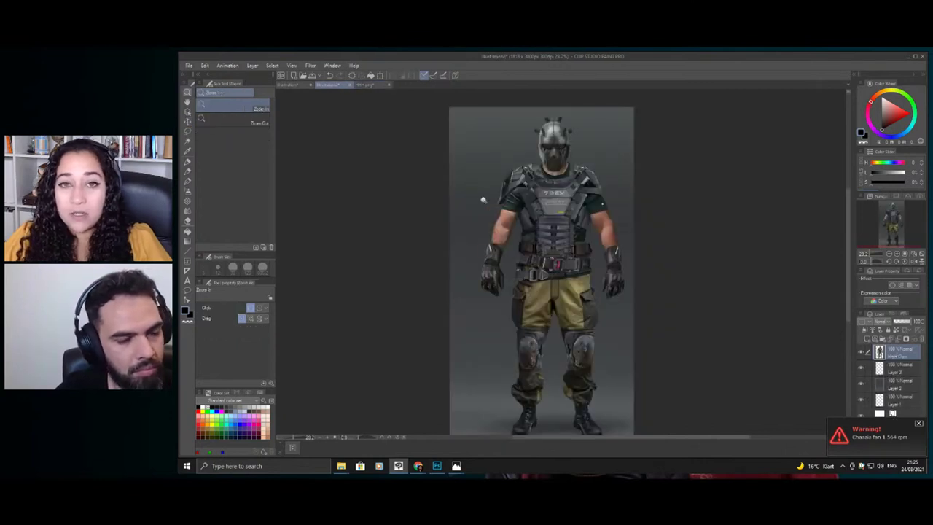
left_click_drag(497, 205, 513, 250)
scroll(512, 250, "up", 3)
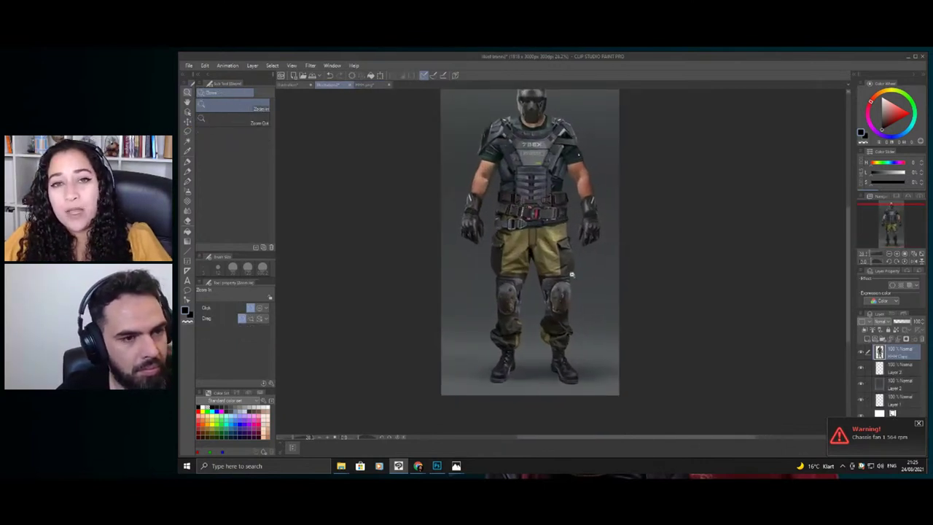
scroll(552, 268, "down", 4)
scroll(556, 216, "up", 1)
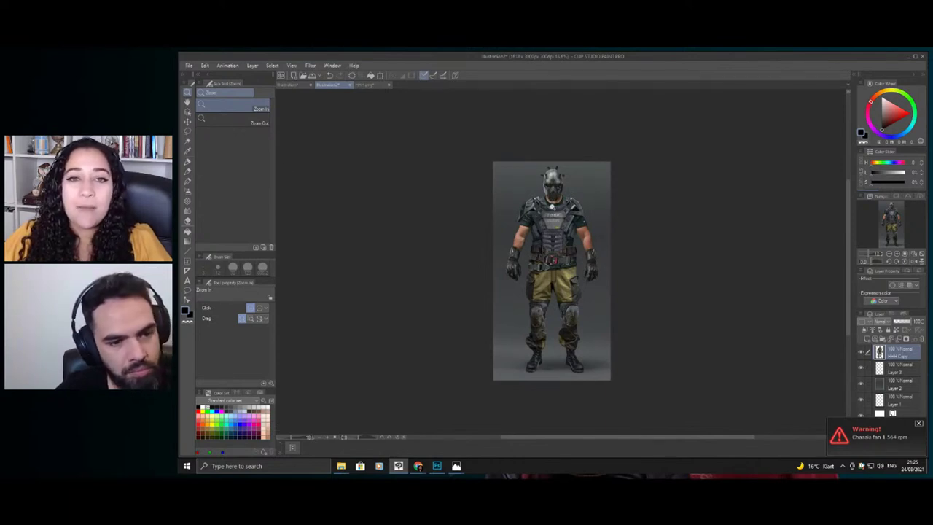
- Dismiss the system notification, duplicate the pasted figure layer, and hide the lower copy
left_click(919, 423)
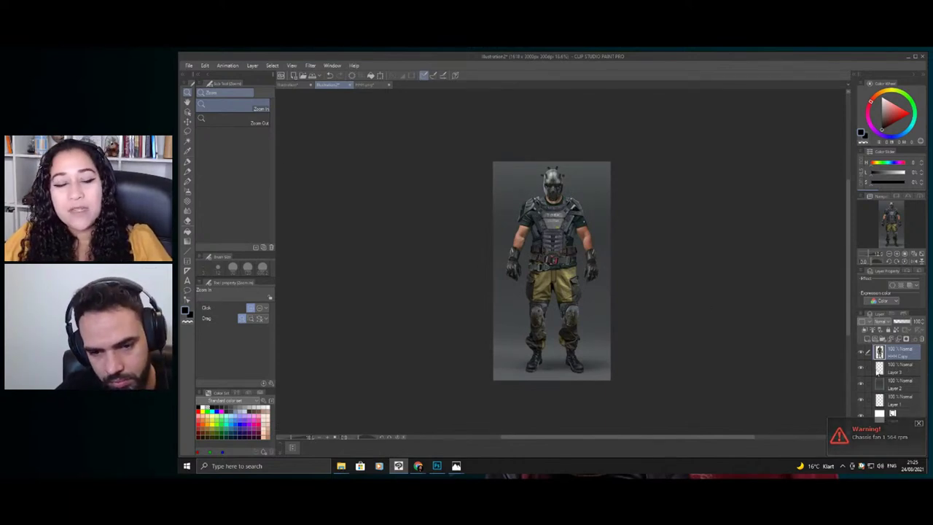
right_click(895, 353)
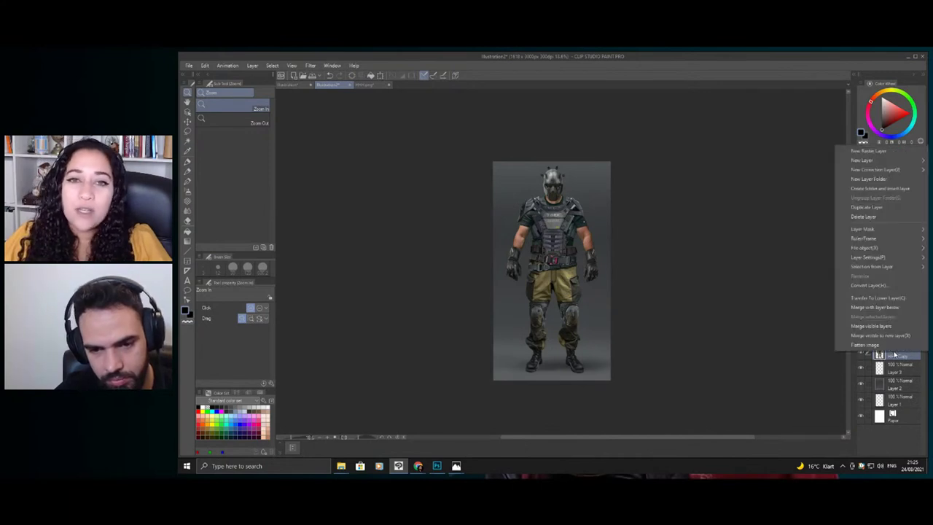
left_click(864, 217)
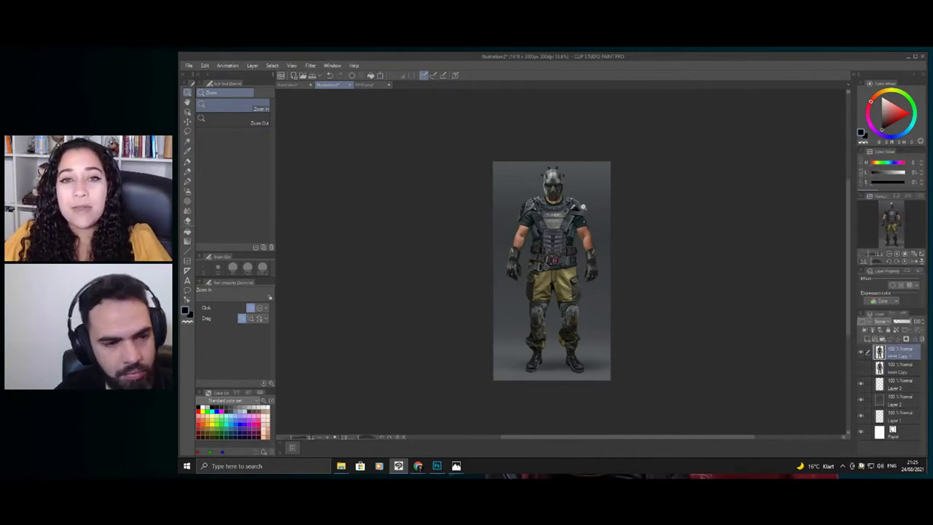
- Try Dopest Pencil strokes beside and on the character's bare upper arm, and undo them
left_click_drag(547, 209, 579, 228)
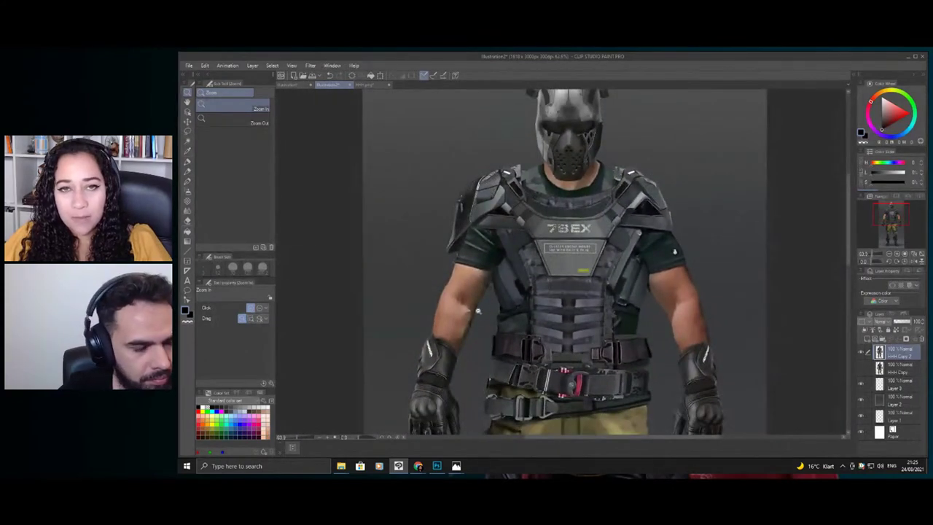
left_click_drag(478, 311, 507, 295)
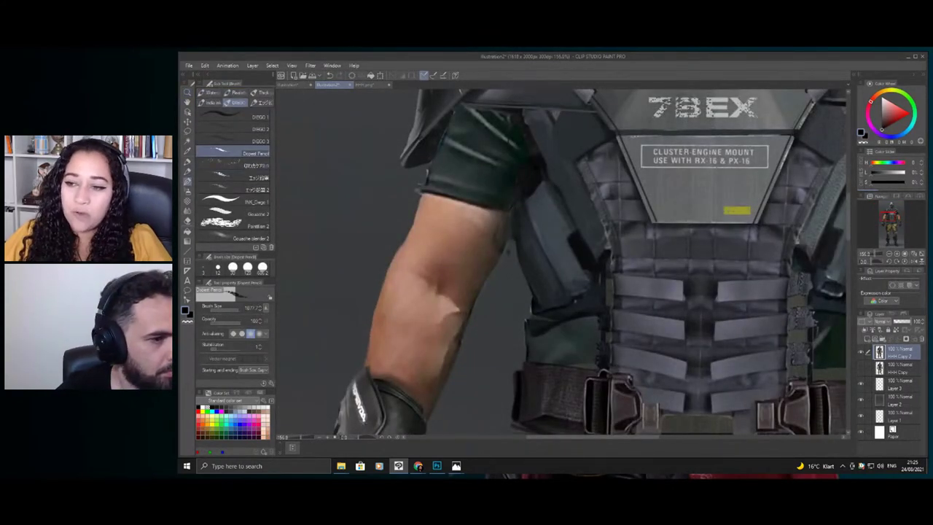
left_click_drag(380, 194, 387, 219)
key("ctrl+z")
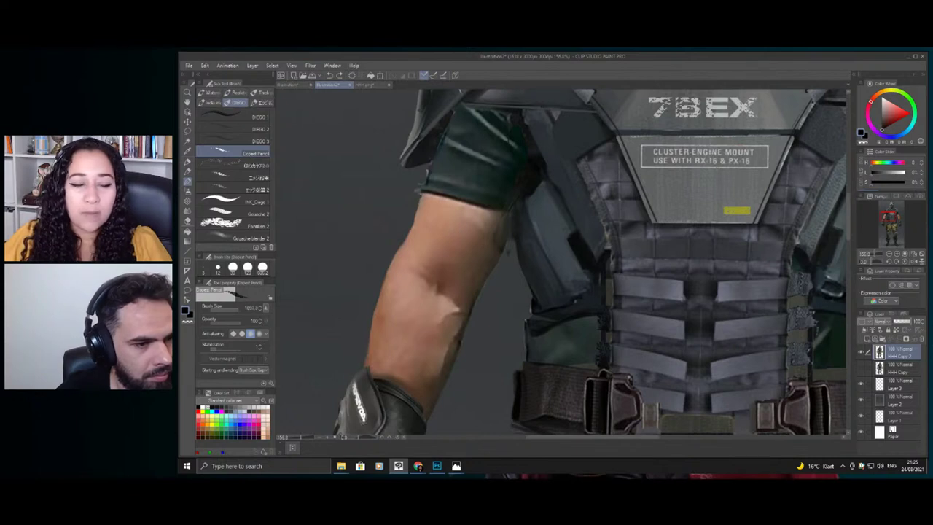
mouse_move(479, 236)
left_mouse_down()
mouse_move(487, 248)
mouse_move(450, 250)
left_mouse_up()
key("ctrl+z")
key("ctrl+z")
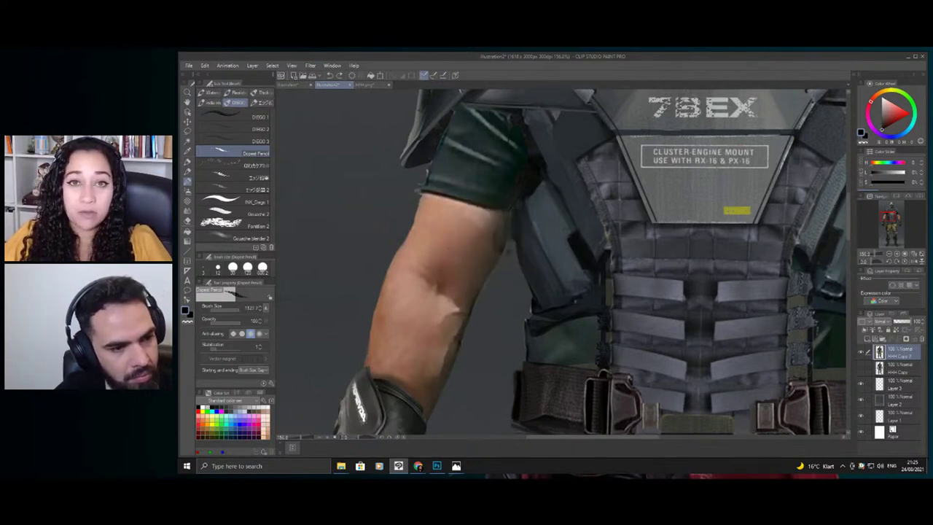
- Sample a dark skin tone from the forearm's edge, try another brush and the Dopest Pencil around the arm, and undo the strokes
left_click(460, 335, "alt")
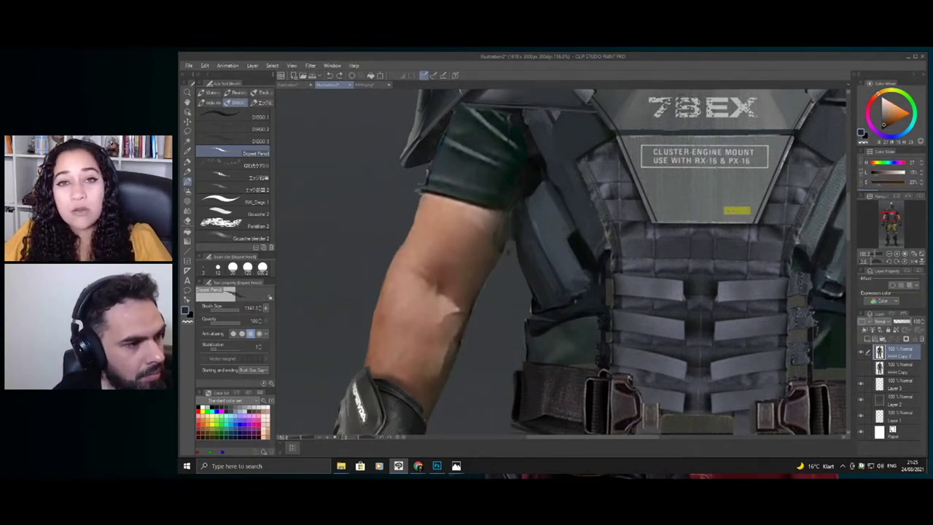
left_click(232, 166)
left_click_drag(379, 196, 479, 165)
mouse_move(386, 135)
left_mouse_down()
mouse_move(498, 245)
mouse_move(328, 214)
left_mouse_up()
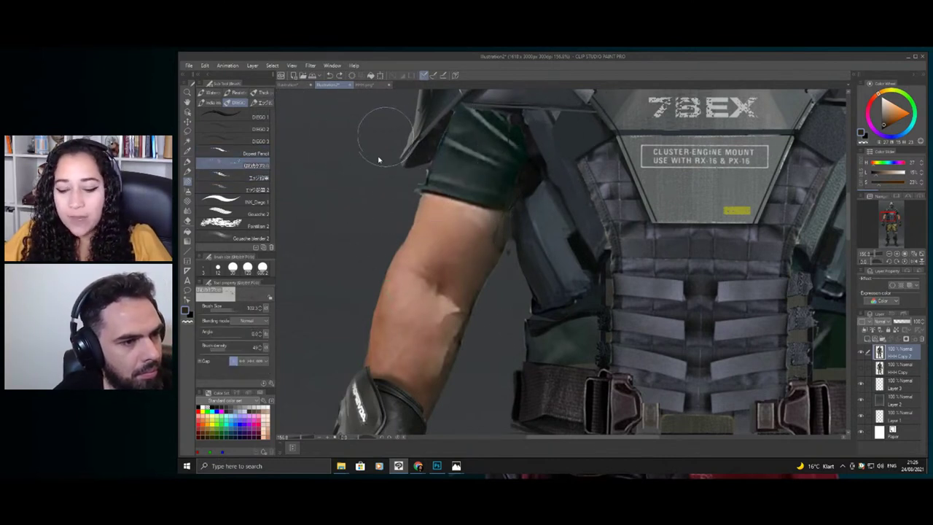
left_click(241, 153)
left_click_drag(465, 226, 446, 289)
key("ctrl+z")
left_click_drag(452, 216, 425, 251)
key("ctrl+z")
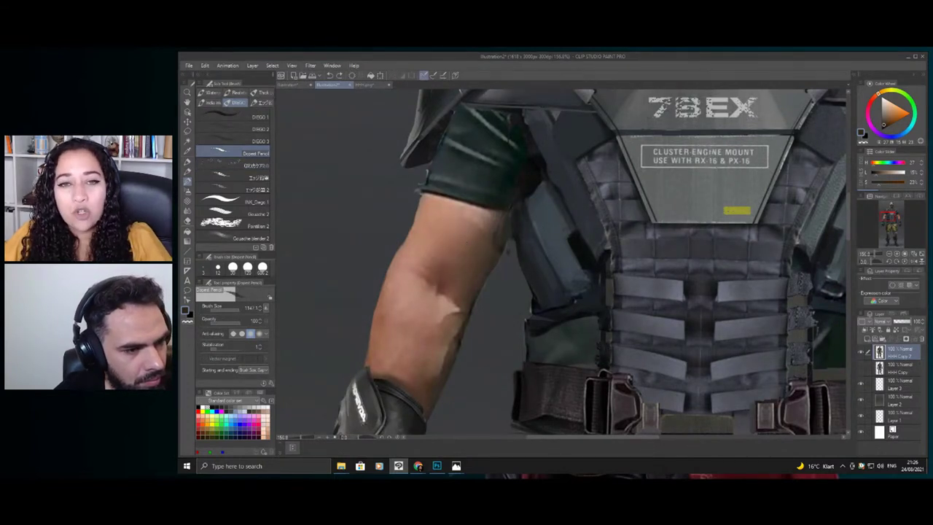
key("ctrl+z")
- Sample a dark tone beside the arm, reduce the Dopest Pencil size to about 74, and paint along the upper arm's inner edge
key("ctrl+space")
mouse_move(449, 297)
left_mouse_down()
mouse_move(471, 296)
mouse_move(474, 267)
left_mouse_up()
left_click(509, 296, "alt")
key("ctrl+space")
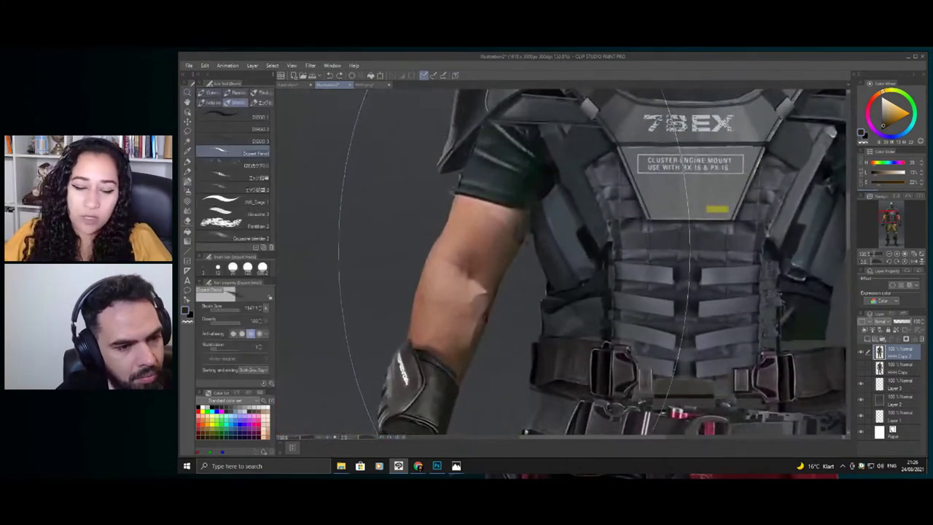
key("b")
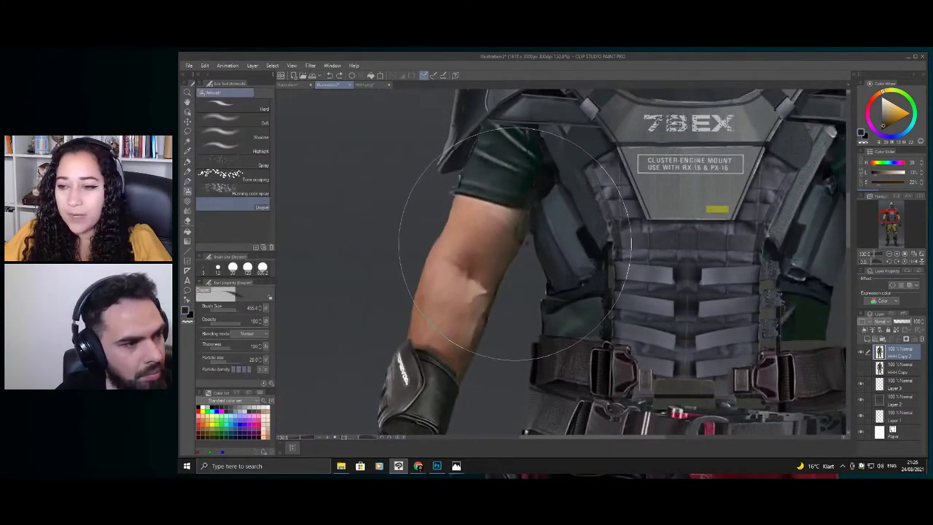
key("p")
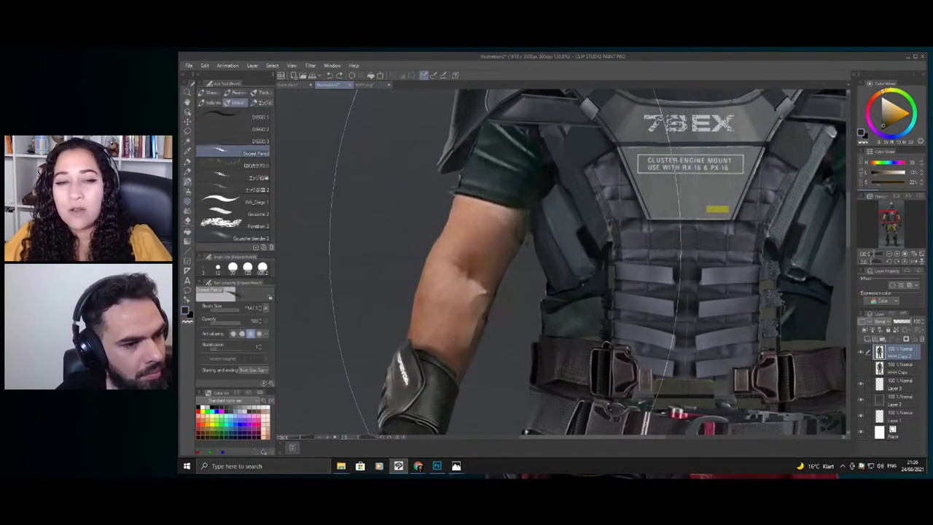
mouse_move(478, 221)
left_mouse_down()
mouse_move(503, 183)
mouse_move(623, 139)
left_mouse_up()
mouse_move(496, 249)
left_mouse_down()
mouse_move(568, 243)
mouse_move(377, 150)
mouse_move(410, 120)
left_mouse_up()
left_click_drag(541, 266, 512, 248)
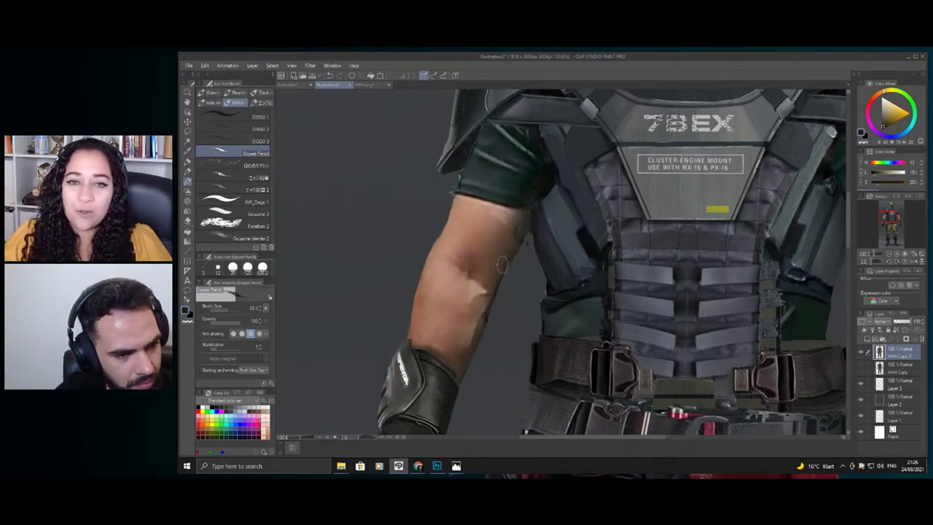
left_click_drag(520, 245, 536, 260)
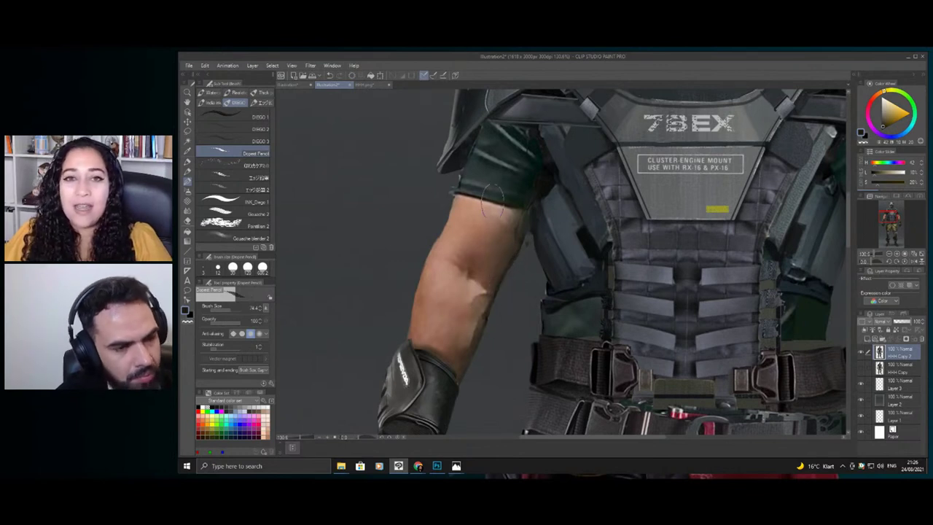
- Touch up the upper arm below the sleeve and the shirt collar area with colours sampled from the skin, shirt and chest armour
left_click(509, 207, "alt")
left_click(517, 214, "alt")
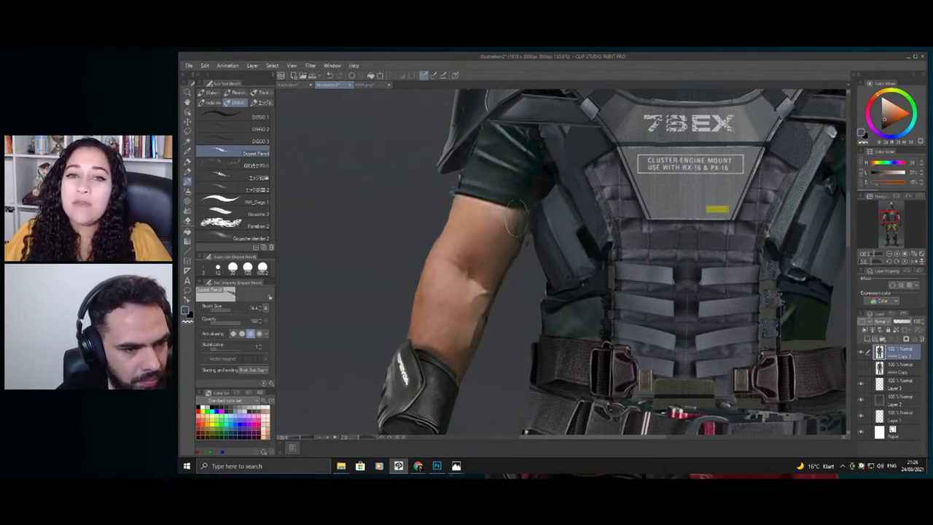
left_click(517, 230, "alt")
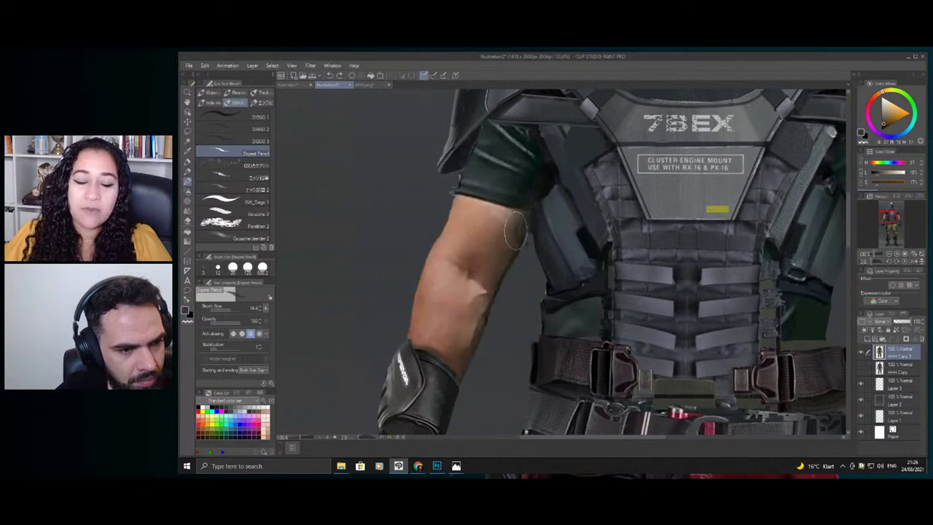
key("ctrl+0")
scroll(574, 229, "up", 5)
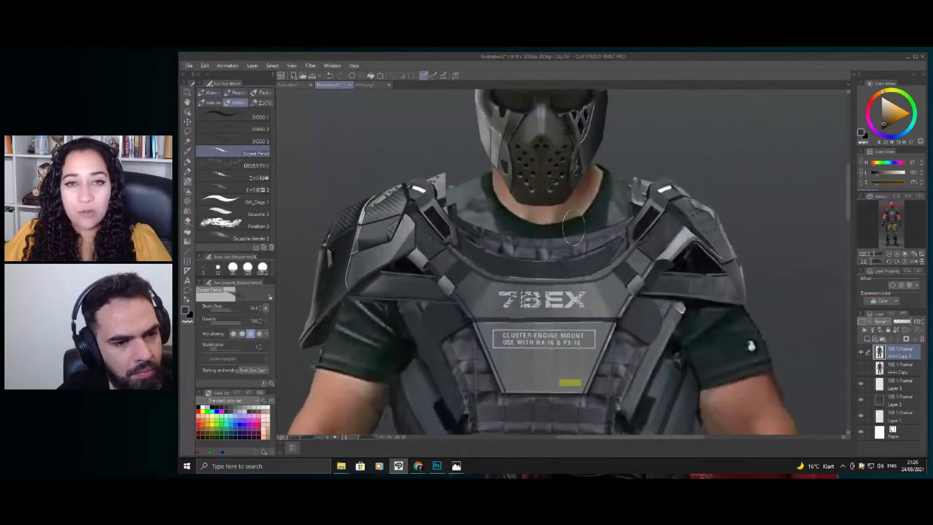
left_click(596, 196, "alt")
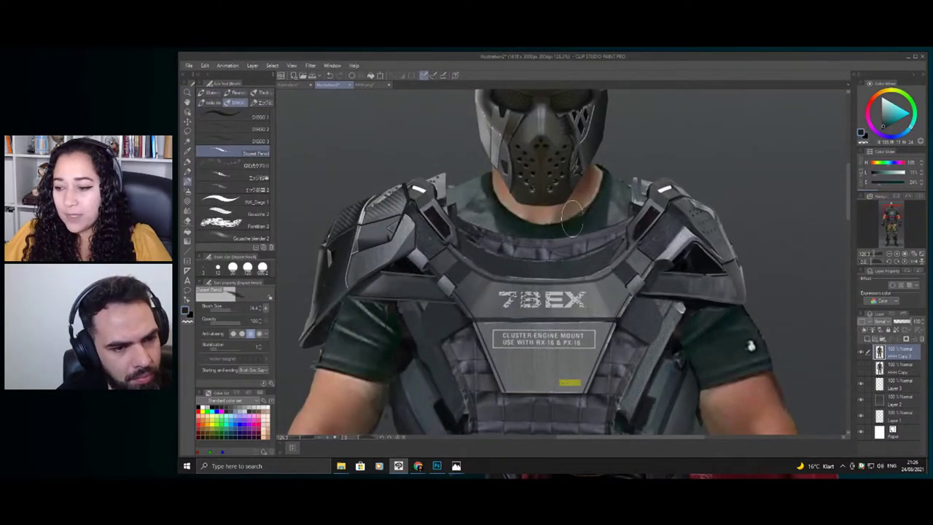
left_click(594, 271, "alt")
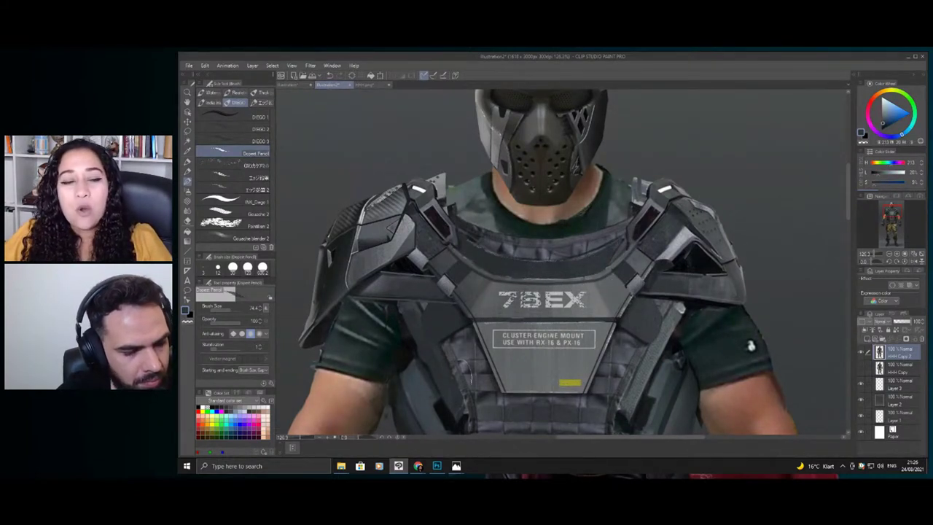
- Switch to the armoured character's document in Photoshop, clear the selection, and add a new layer above Group 1 copy
left_click(436, 466)
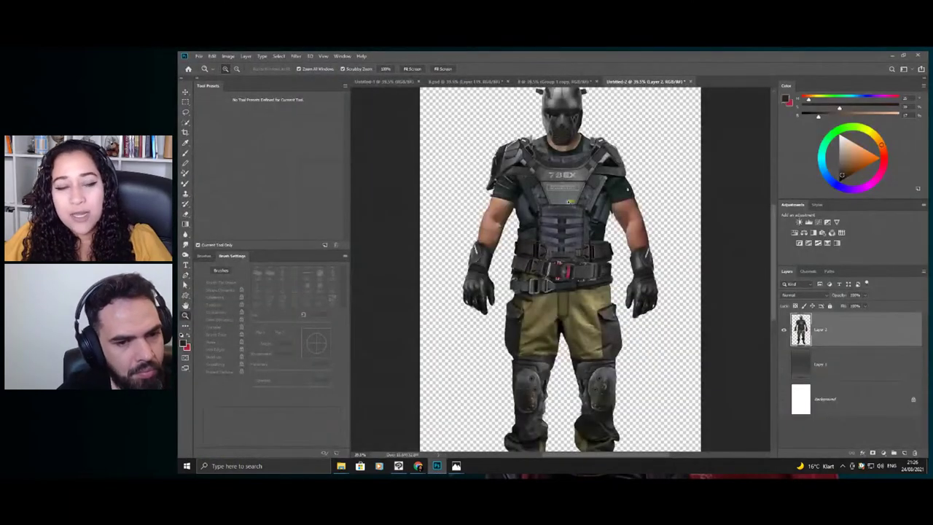
left_click(565, 82)
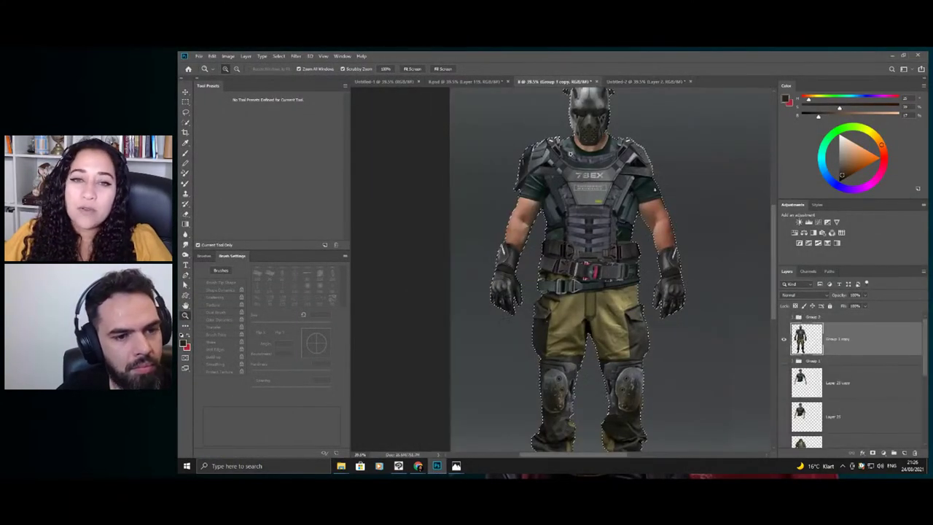
scroll(593, 228, "down", 2)
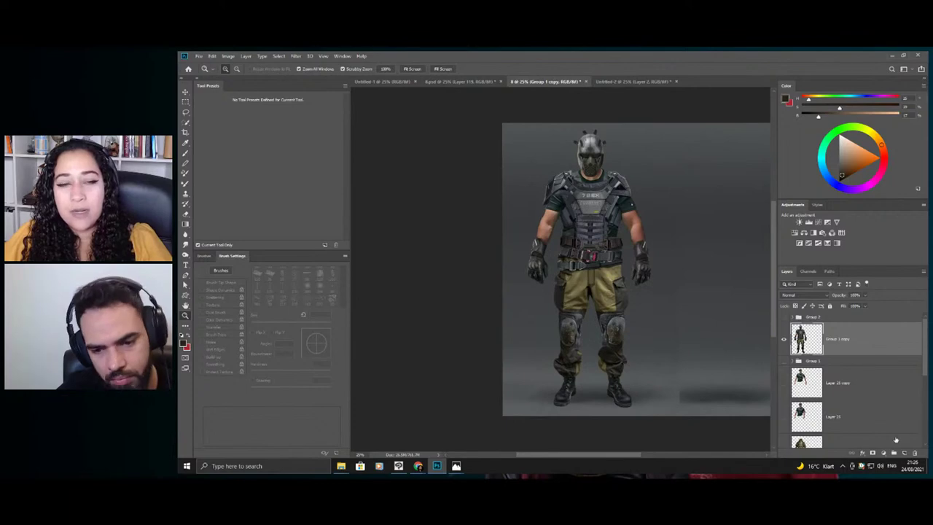
left_click(898, 452)
scroll(562, 219, "up", 7)
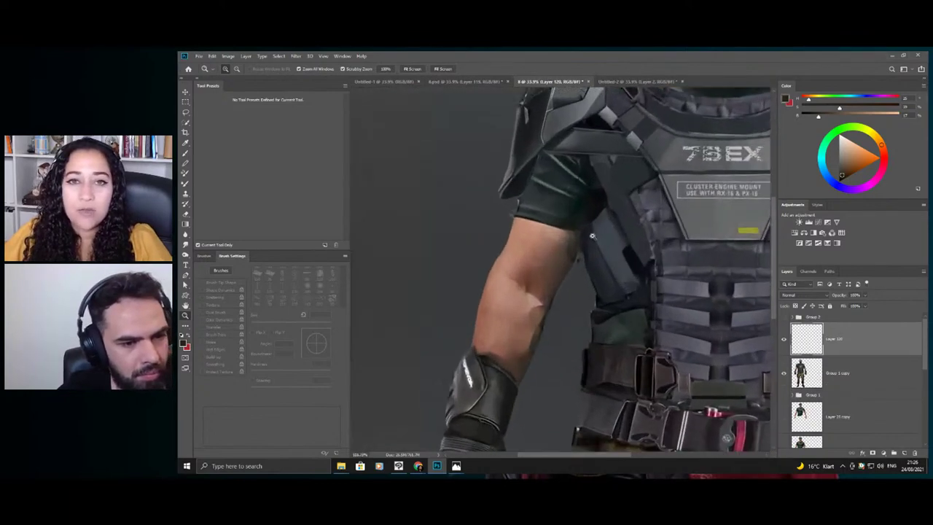
- Paint the inner edge of the upper arm on the new layer with the Brush, using sampled background and skin tones
key("b")
left_click(560, 285, "alt")
left_click_drag(579, 249, 569, 256)
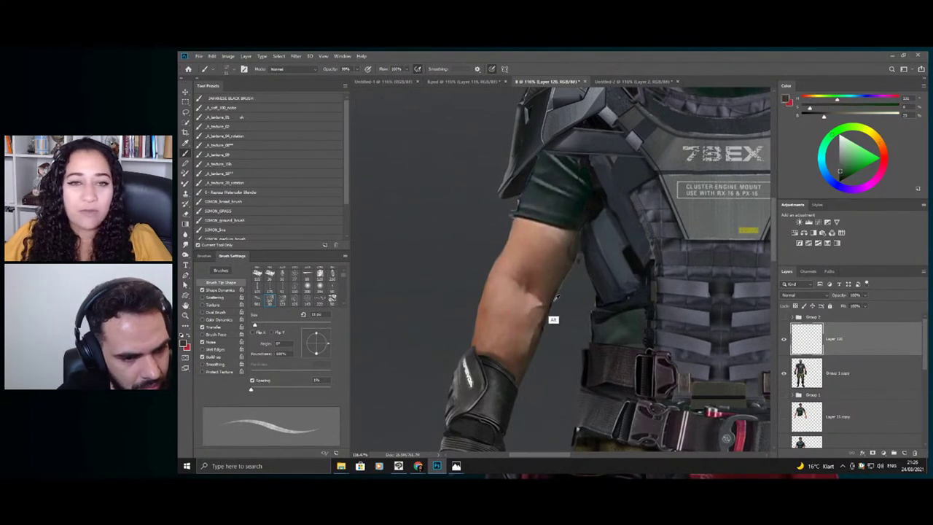
left_click(557, 298, "alt")
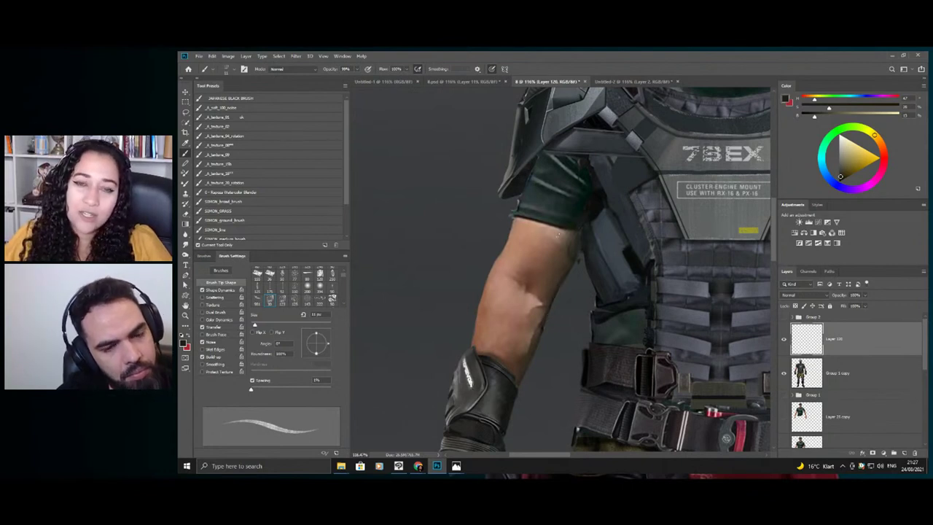
left_click(565, 253, "alt")
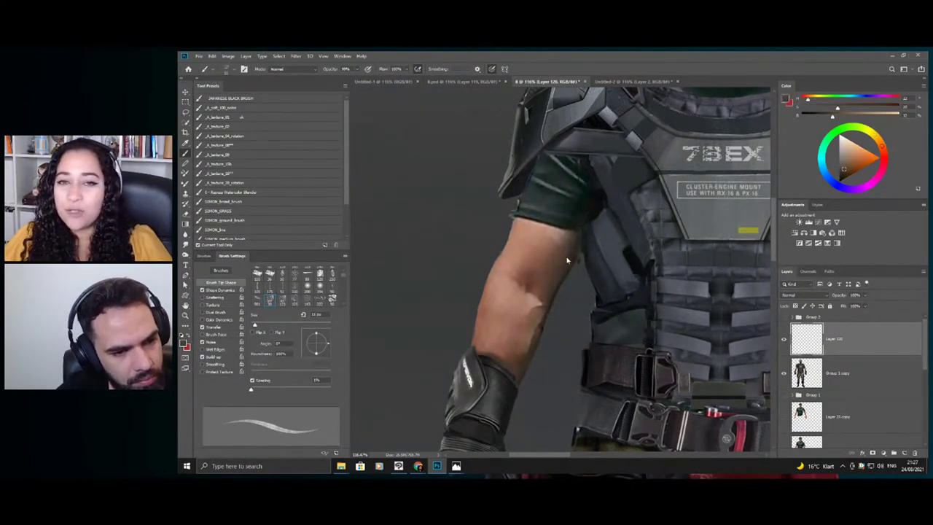
left_click(576, 245, "alt")
left_click(572, 239, "alt")
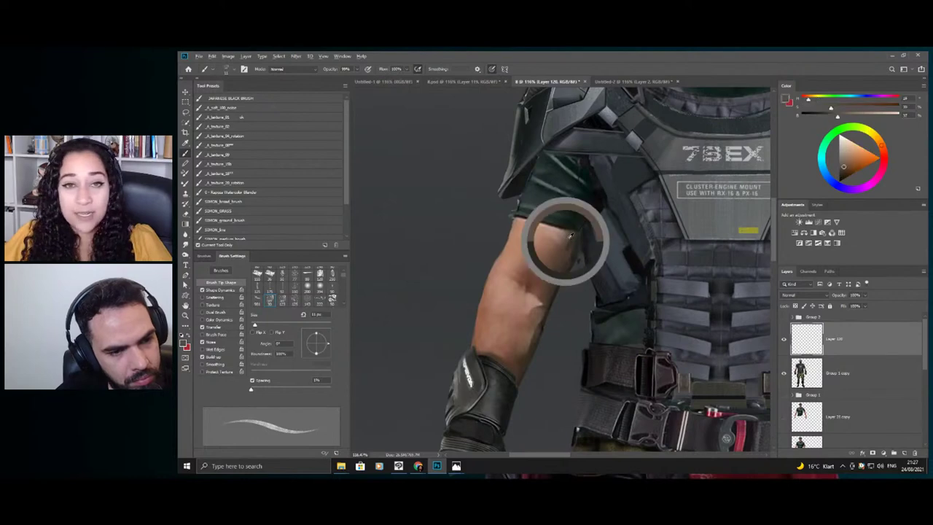
- Check the arm retouch at different magnifications and sample the dark tone beside the upper arm for the Brush
key("z")
left_click_drag(585, 218, 553, 218)
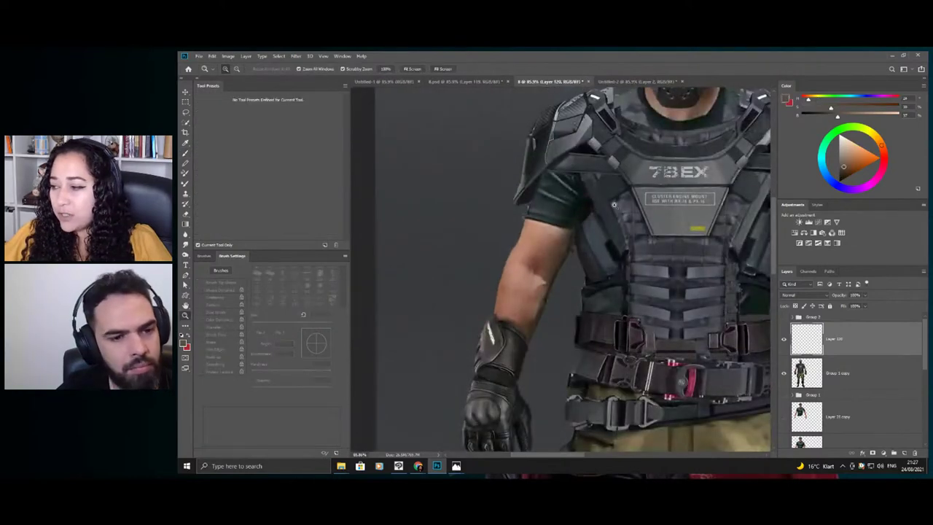
mouse_move(627, 210)
left_mouse_down()
mouse_move(663, 219)
mouse_move(648, 217)
left_mouse_up()
left_click_drag(551, 234, 562, 251)
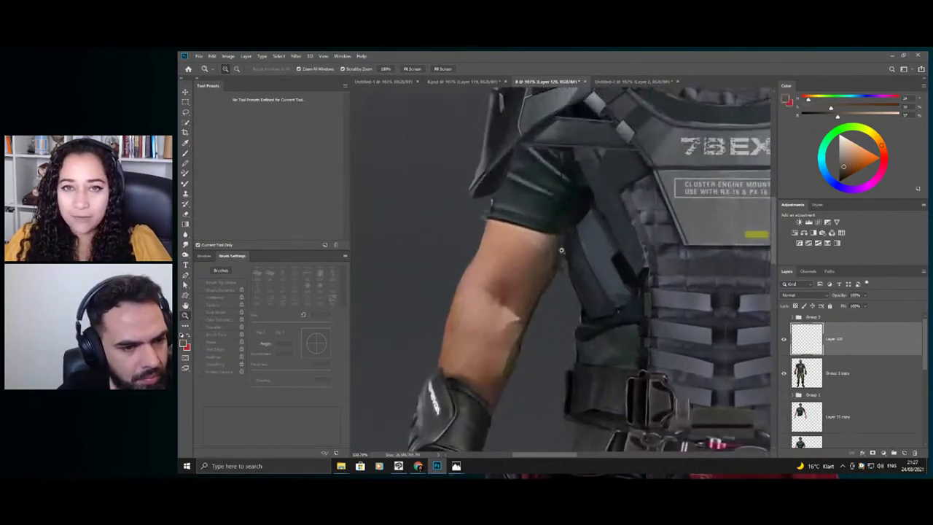
key("b")
left_click(560, 250, "alt")
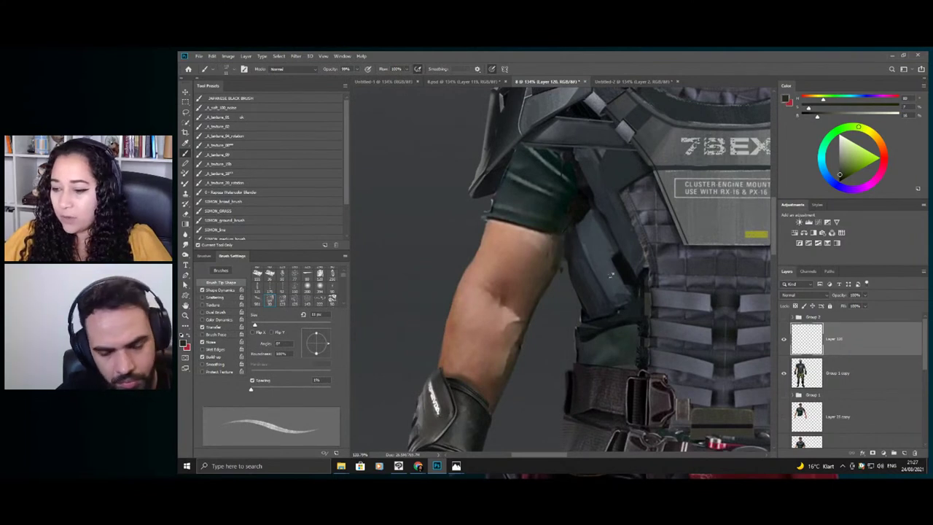
- Duplicate the Group 1 copy layer, merge the painted retouch layer with the duplicate, and hide the original
left_click(808, 372)
key("ctrl+j")
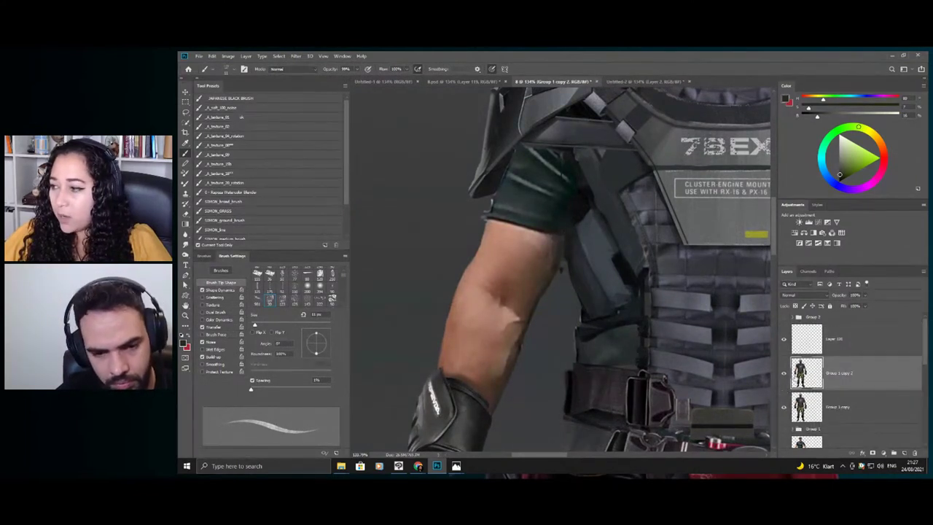
left_click(794, 352)
key("ctrl+e")
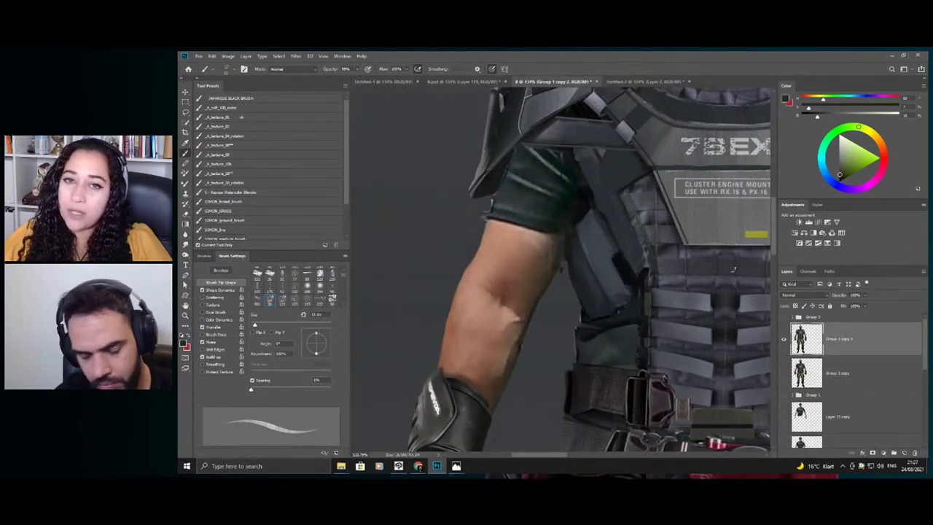
- Blend the inner edge of the upper arm on Group 1 copy 2 using the Smudge tool with a bristle-textured tip
key("r")
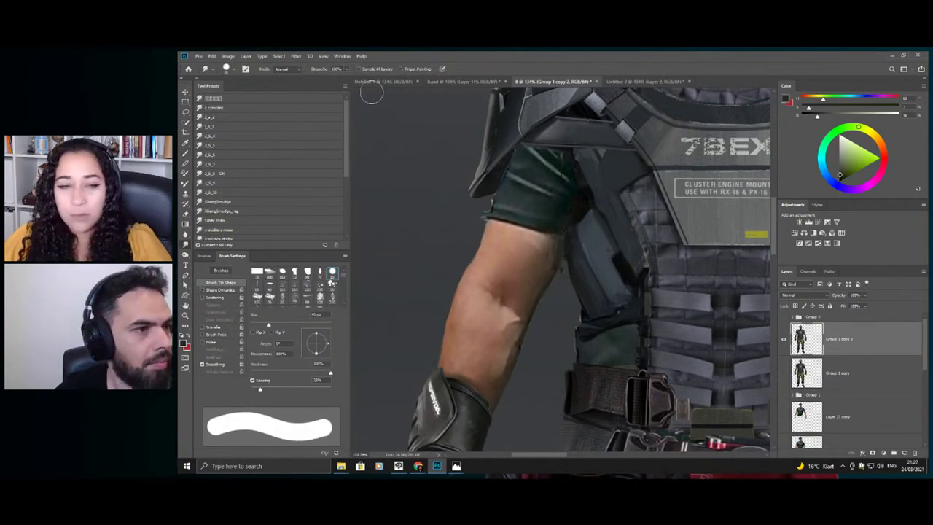
mouse_move(586, 264)
left_mouse_down()
mouse_move(540, 238)
mouse_move(500, 234)
left_mouse_up()
left_click(220, 173)
key("b")
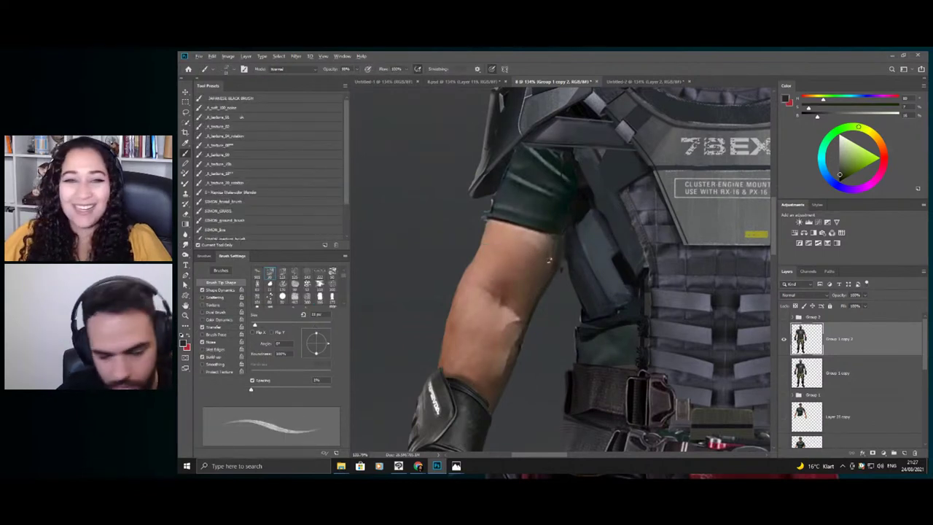
key("r")
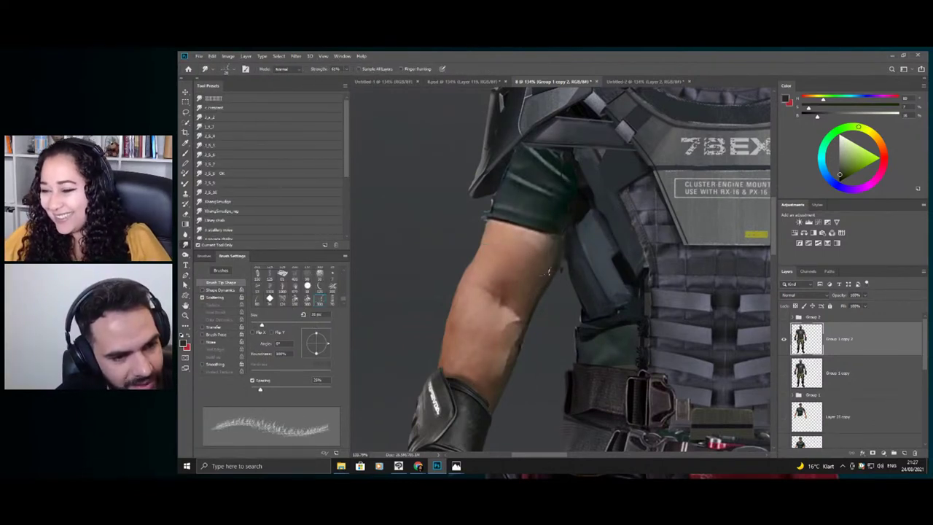
- Set the Eraser to a small hard round tip at 100% hardness and clean the inner edge of the arm
key("e")
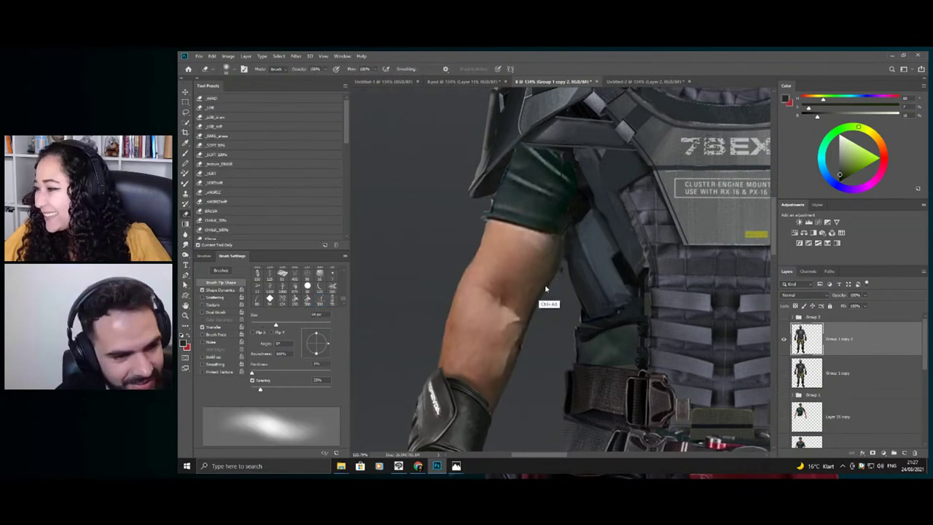
left_click_drag(556, 280, 540, 293)
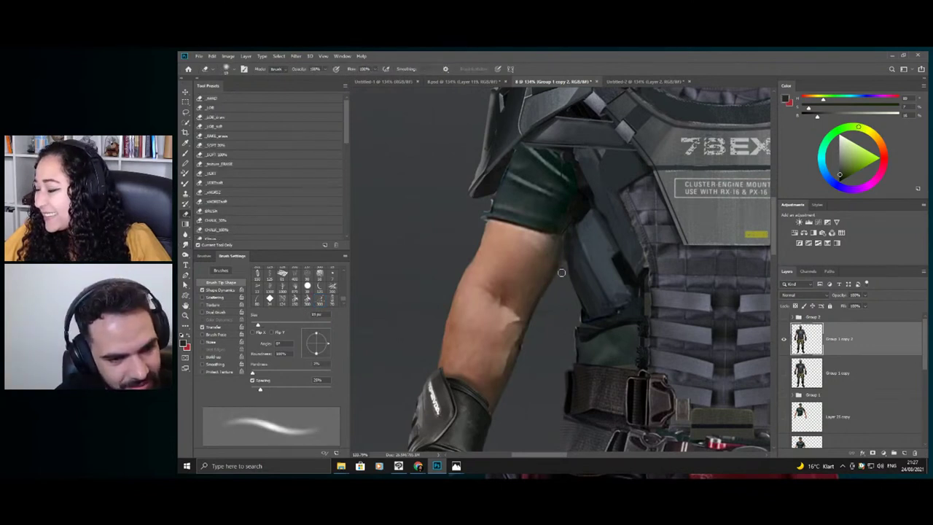
right_click(560, 287)
double_click(629, 300)
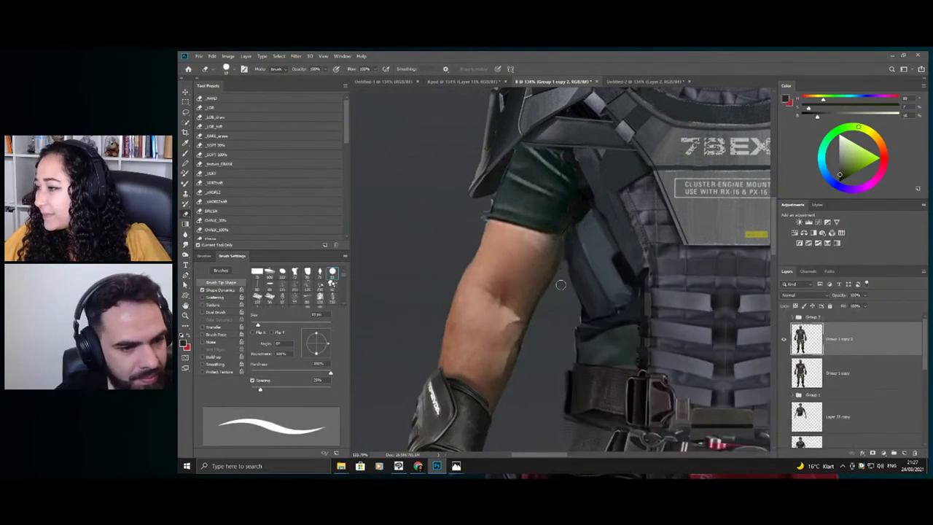
key("z")
left_click_drag(533, 371, 581, 357)
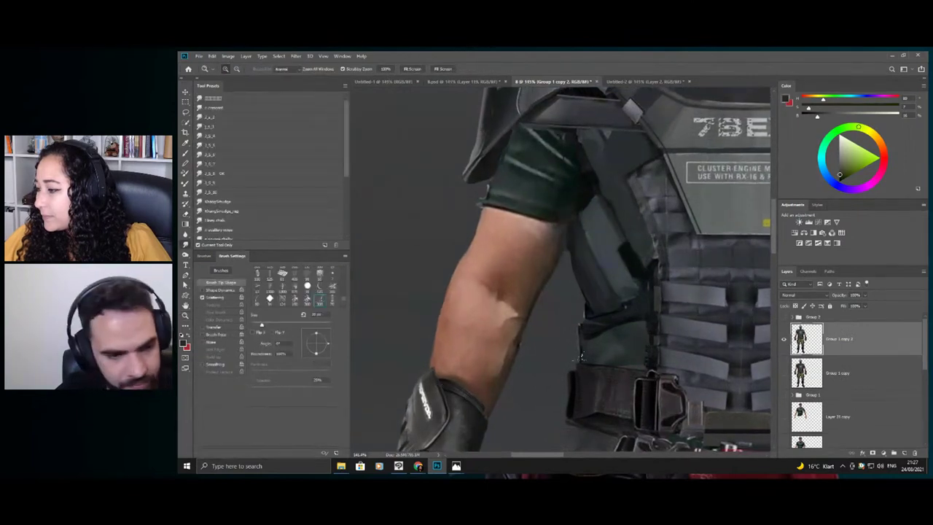
key("b")
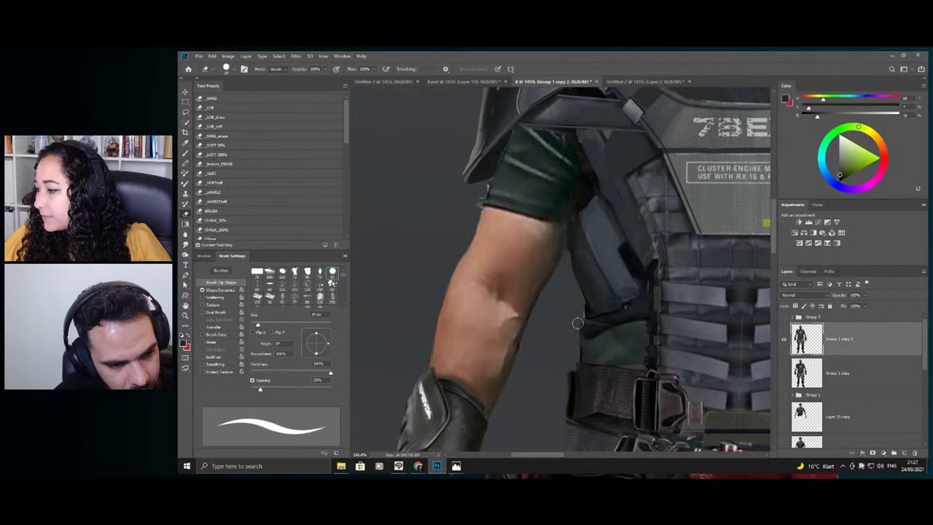
- Reduce the Eraser size and clean the sleeve's outer edge just below the shoulder plate
key("z")
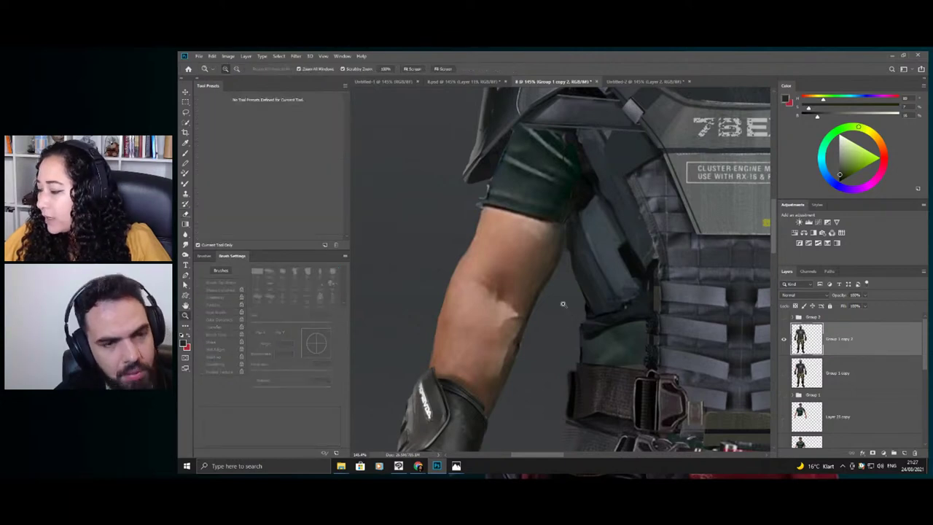
left_click_drag(562, 304, 515, 286)
left_click_drag(557, 253, 598, 250)
key("b")
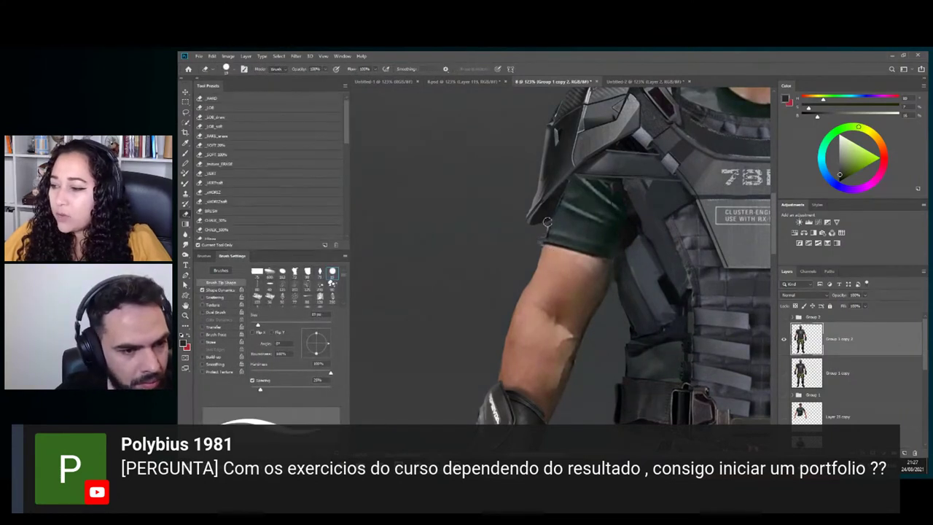
left_click_drag(558, 228, 551, 228)
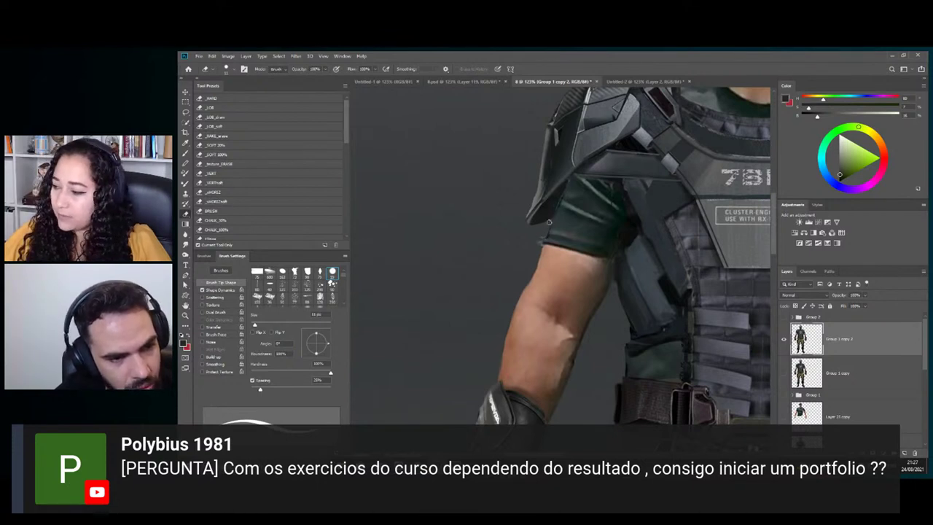
- Repaint the outer corner of the sleeve hem with the Brush, using dark green tones sampled from the sleeve
key("z")
left_click_drag(540, 239, 581, 235)
key("b")
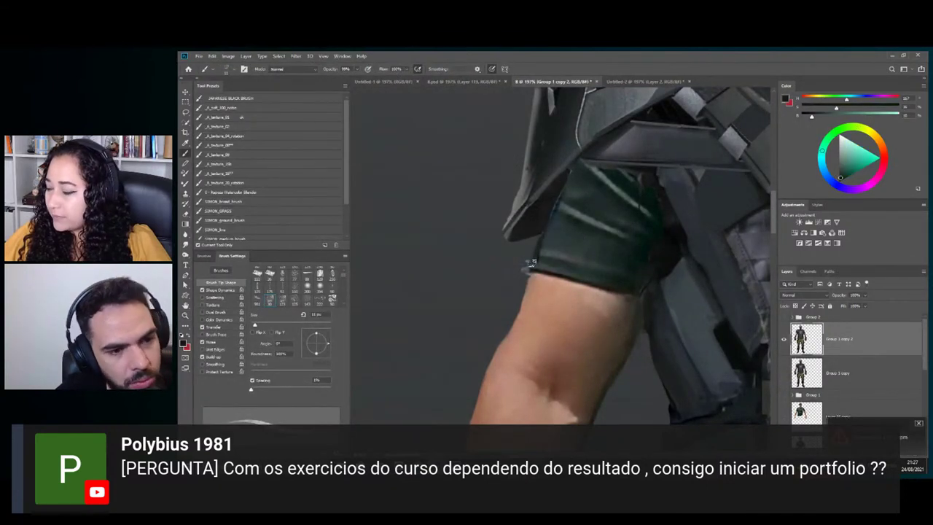
left_click(540, 253, "alt")
left_click(547, 268, "alt")
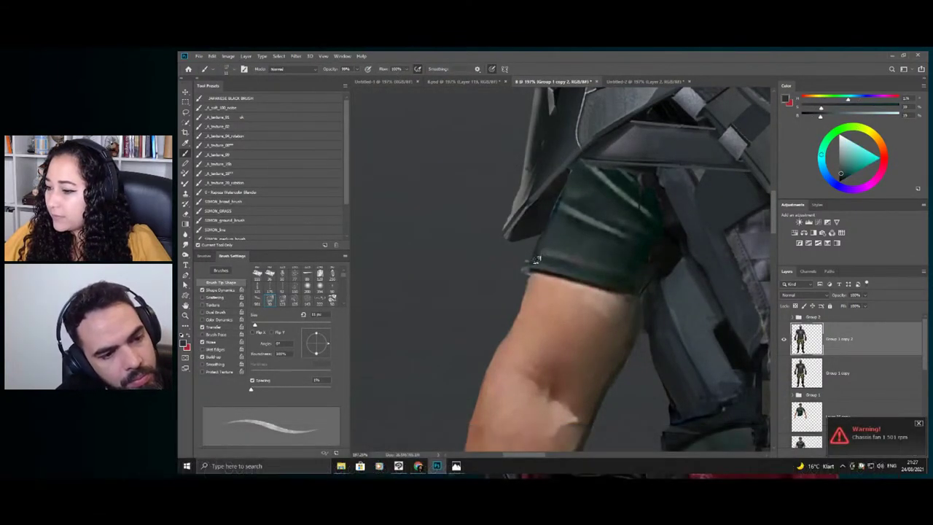
- Paint the shadow where the green sleeve meets the shoulder plate, using a sampled dark blue-grey tone
scroll(519, 267, "down", 3)
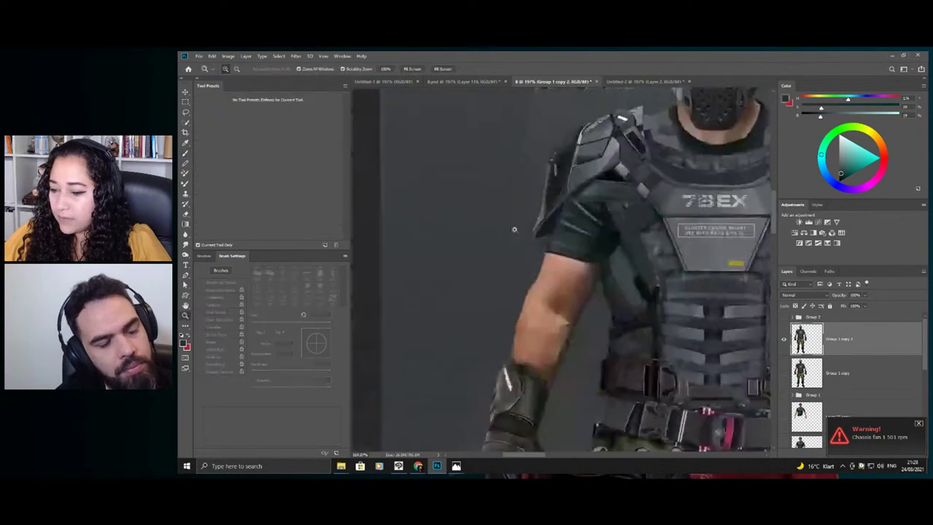
scroll(510, 226, "up", 1)
left_click(550, 234, "alt")
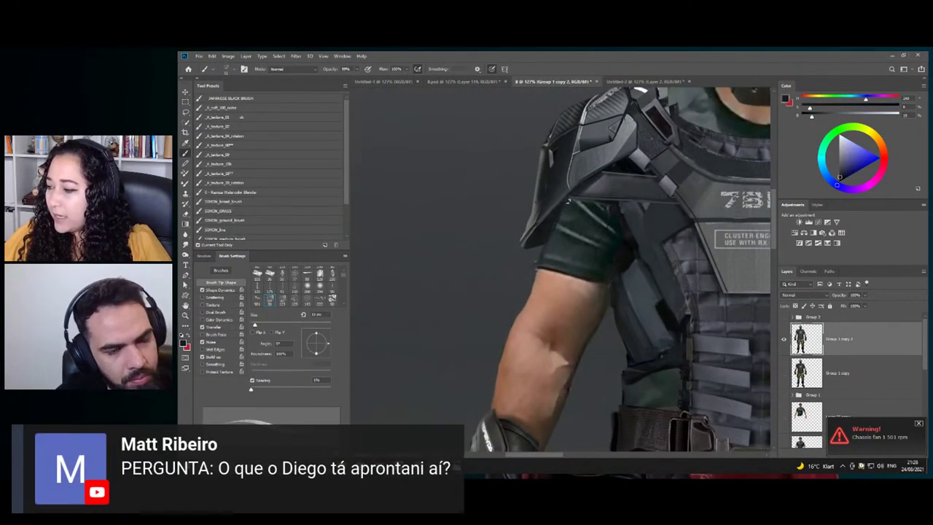
key("z")
key("ctrl+0")
- Touch up the dark gap between the sleeve and the side armour with a sampled near-black tone
left_click_drag(581, 187, 604, 165)
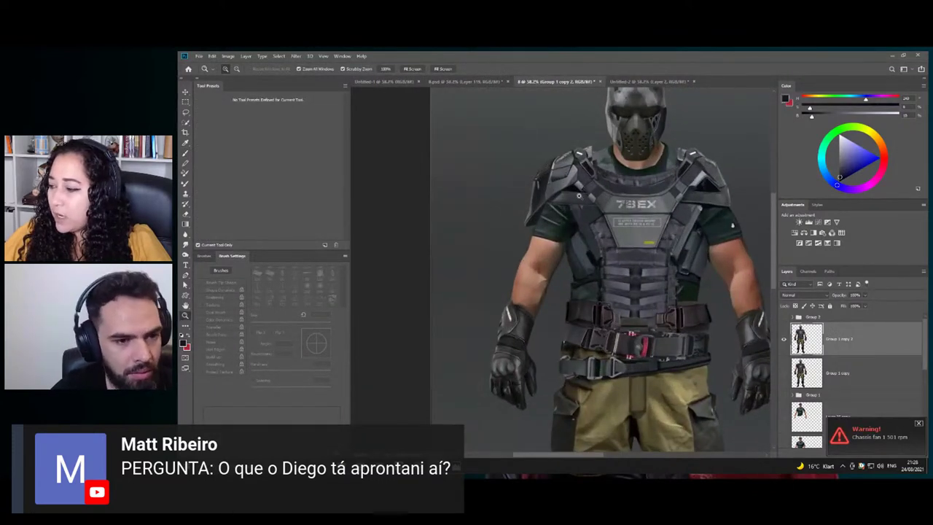
left_click_drag(579, 196, 625, 190)
left_click_drag(604, 254, 616, 254)
key("b")
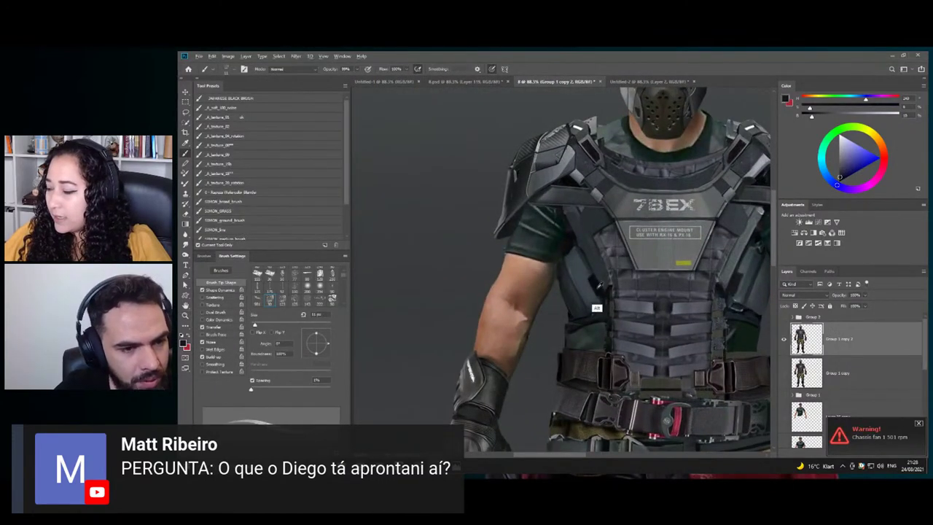
left_click(574, 256, "alt")
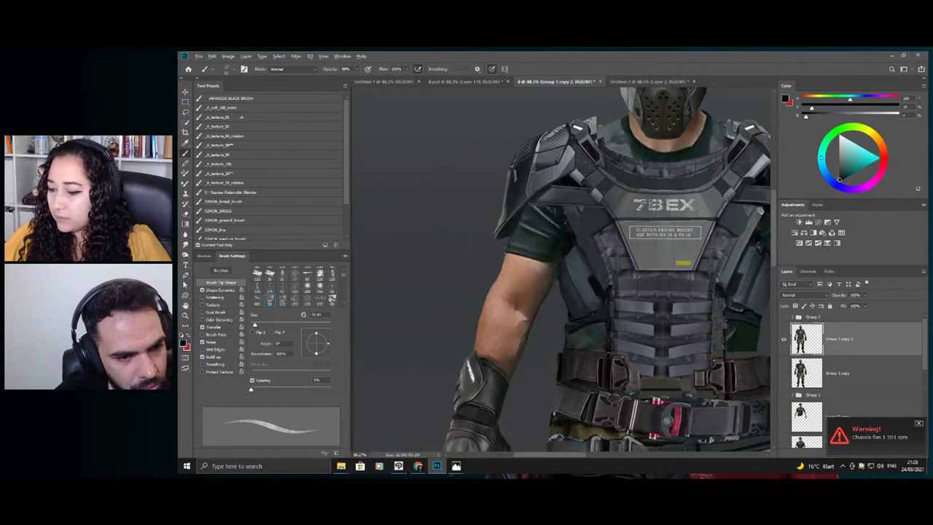
key("z")
left_click_drag(568, 238, 512, 235)
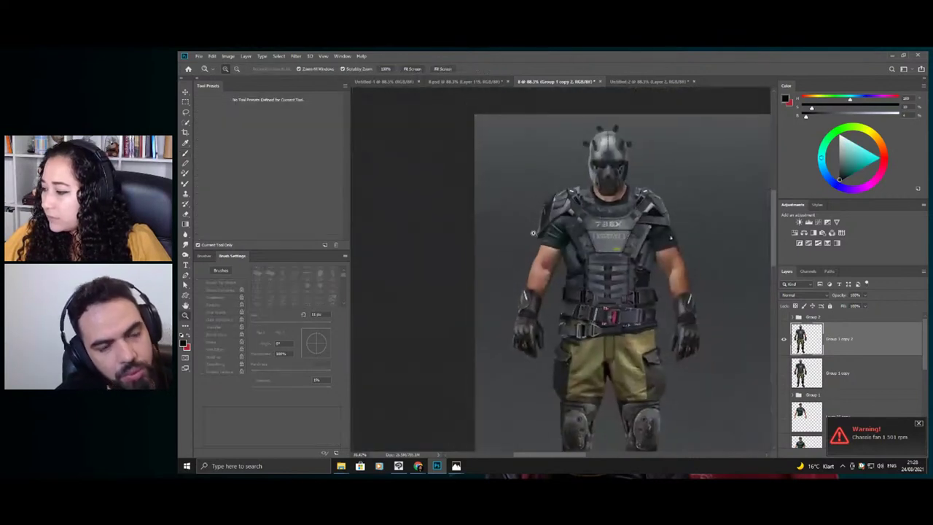
- Paint the shirt edge beside the abdominal straps, above the belt, with dark green sampled from the shirt
left_click_drag(589, 217, 614, 191)
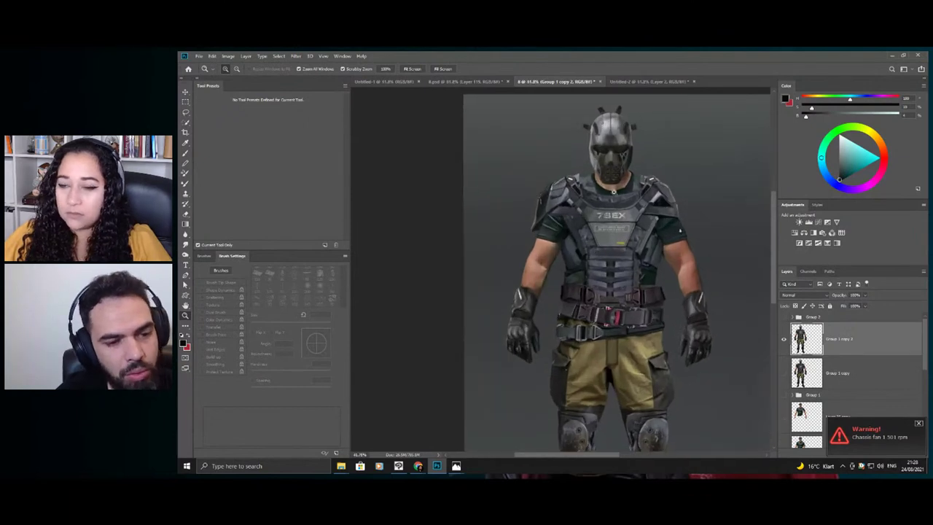
mouse_move(628, 260)
left_mouse_down()
mouse_move(654, 270)
mouse_move(721, 232)
left_mouse_up()
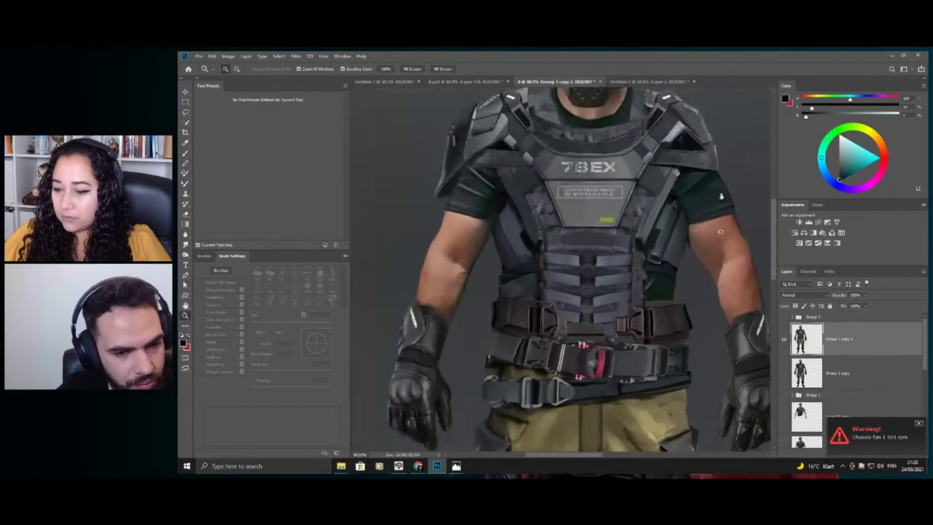
left_click(664, 273)
key("b")
left_click(656, 294, "alt")
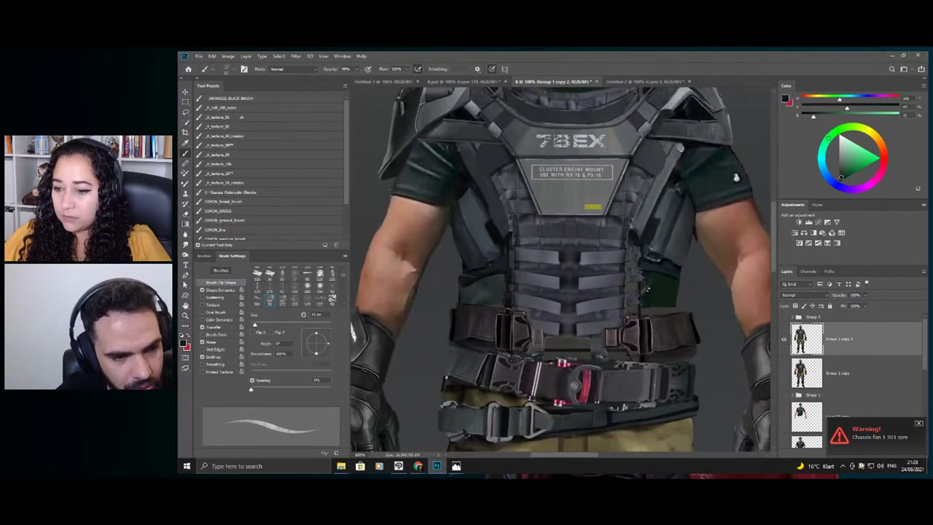
key("z")
left_click_drag(646, 290, 559, 244)
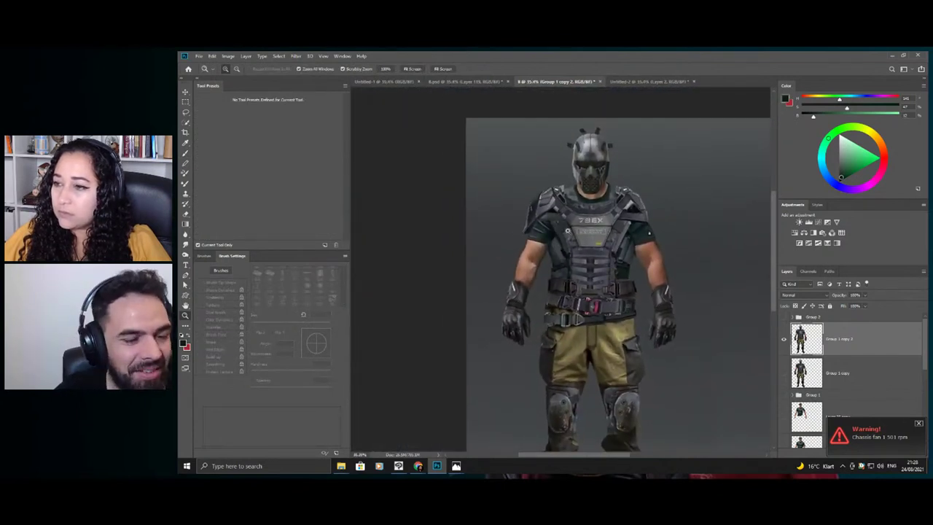
- Sample the brown skin shadow just above the glove and touch up the inner edge of the forearm with the Brush
scroll(577, 236, "down", 2)
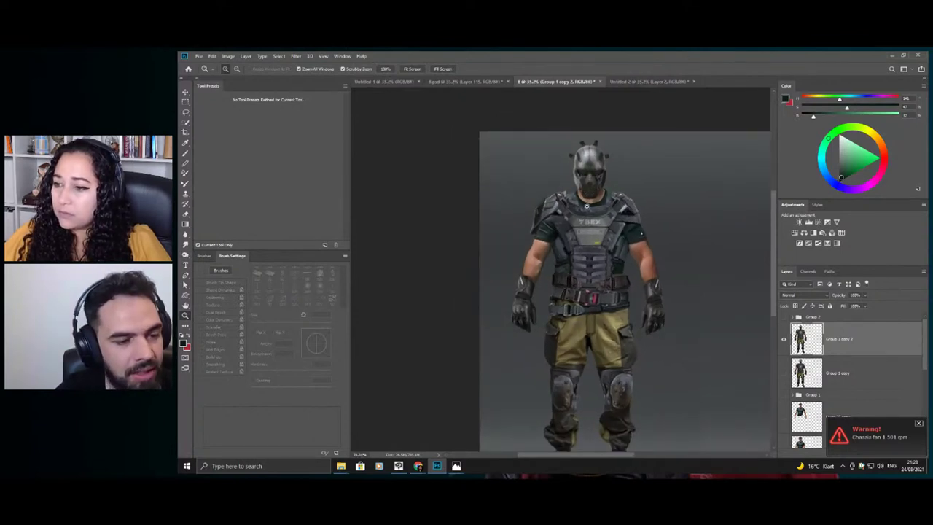
scroll(540, 252, "up", 2)
scroll(540, 253, "up", 3)
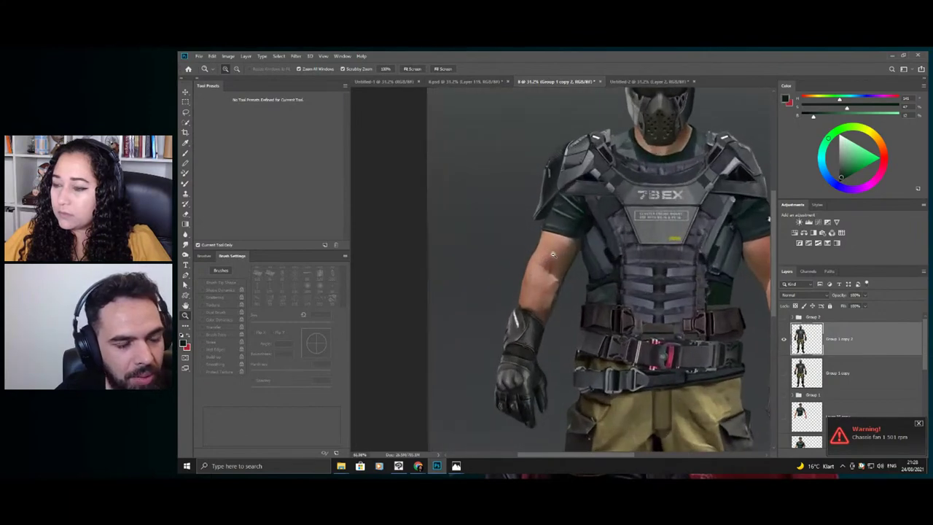
scroll(543, 311, "up", 1)
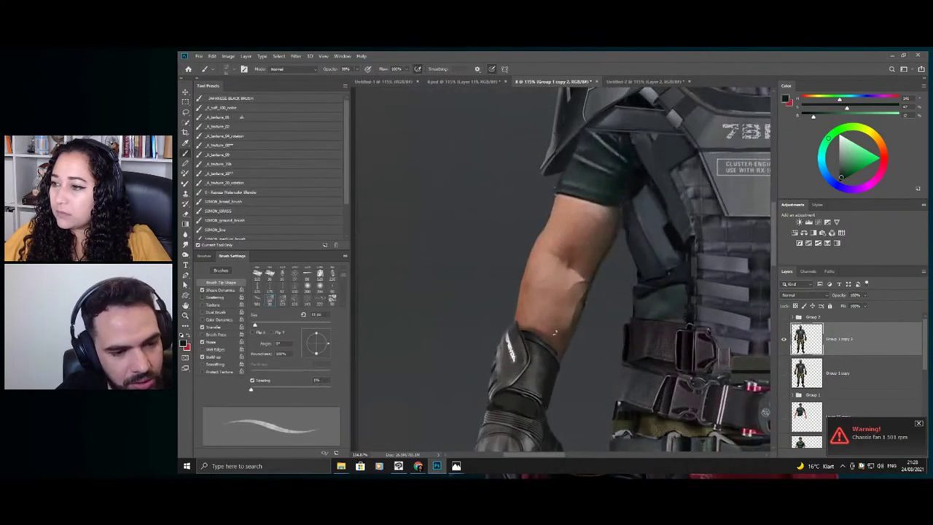
left_click(560, 353, "alt")
left_click_drag(564, 227, 599, 226)
scroll(598, 226, "up", 2)
key("b")
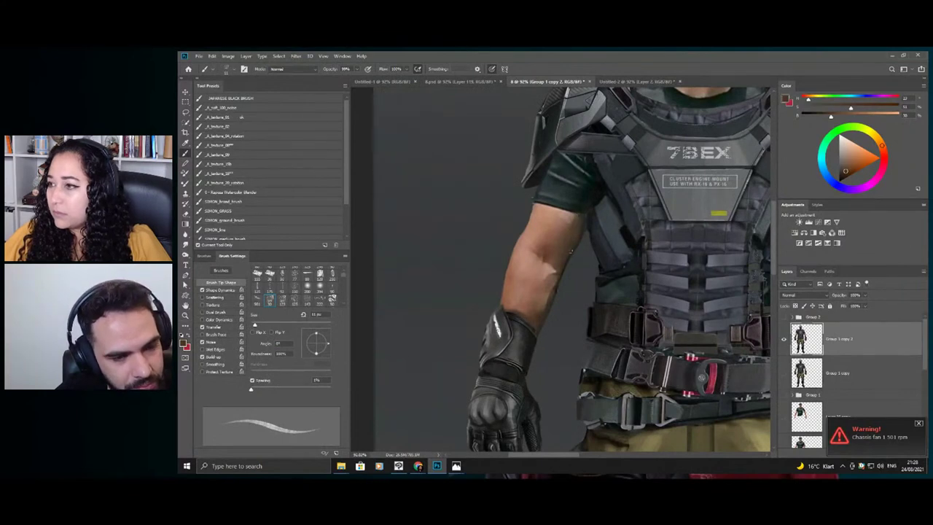
- Paint the edge of the side armour beneath the opposite arm with a sampled near-black blue
key("z")
scroll(571, 252, "down", 2)
scroll(670, 211, "up", 1)
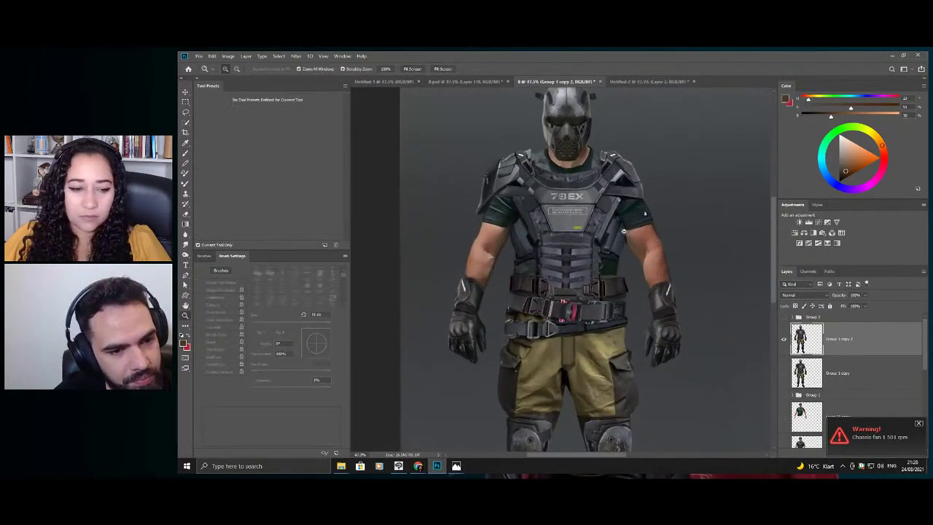
scroll(623, 232, "up", 1)
key("b")
left_click(626, 236, "alt")
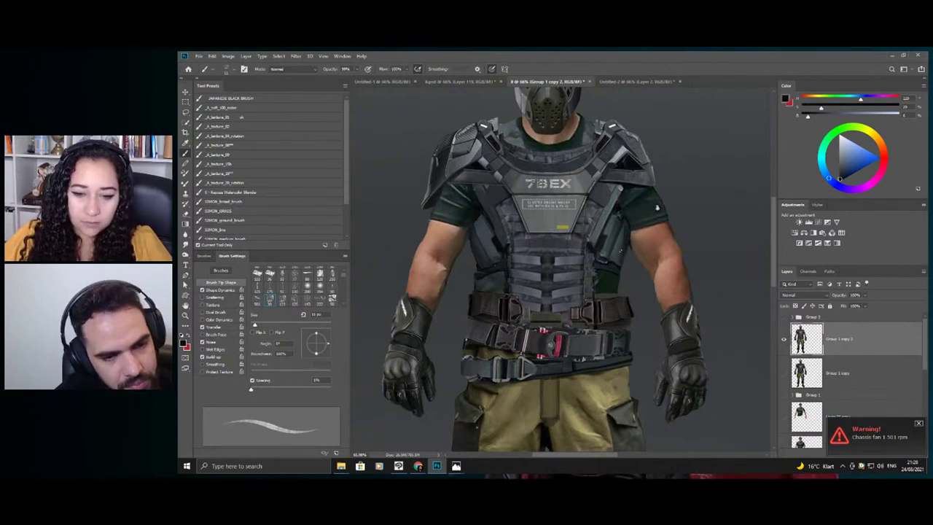
key("z")
scroll(654, 222, "down", 1)
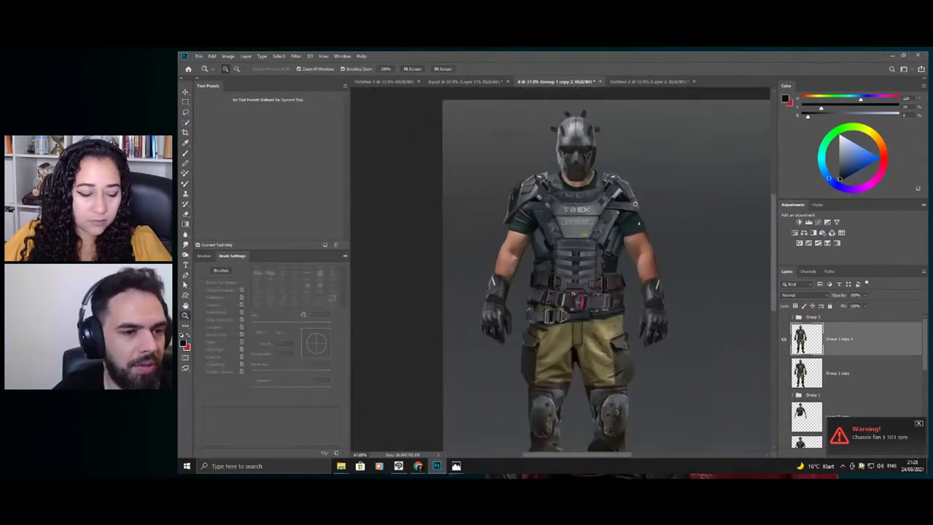
- Blend the retouched side armour beneath the opposite arm with the textured Smudge tool
scroll(630, 253, "up", 1)
right_click(634, 252)
key("Escape")
scroll(634, 252, "up", 1)
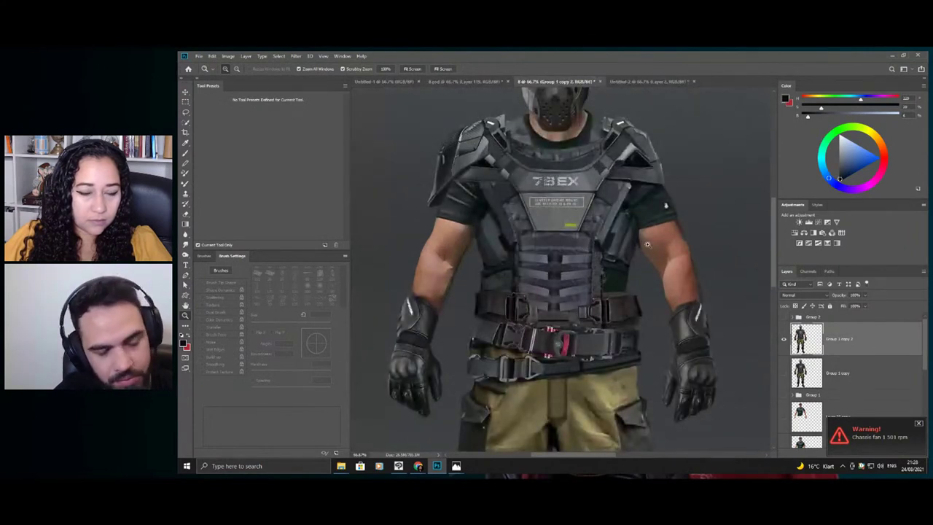
key("b")
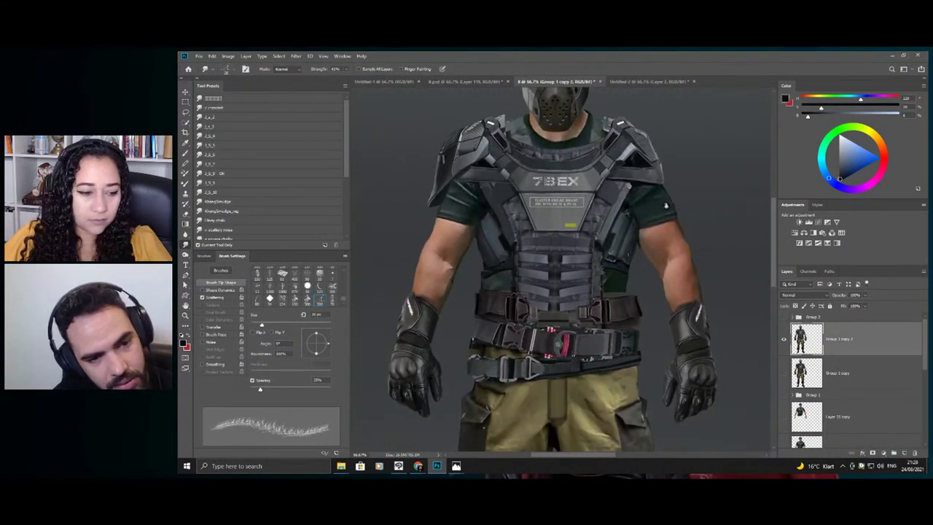
key("z")
left_click_drag(579, 198, 547, 198)
key("z")
- Retouch the diagonal harness strap between the chest plate and the side armour with greys sampled from the nearby armour
left_click_drag(621, 223, 682, 223)
key("b")
left_click(598, 255, "alt")
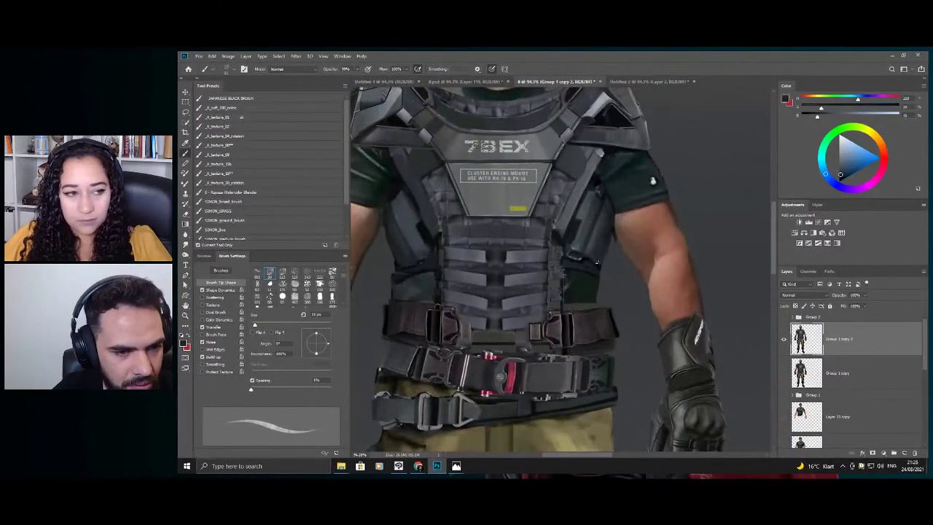
key("z")
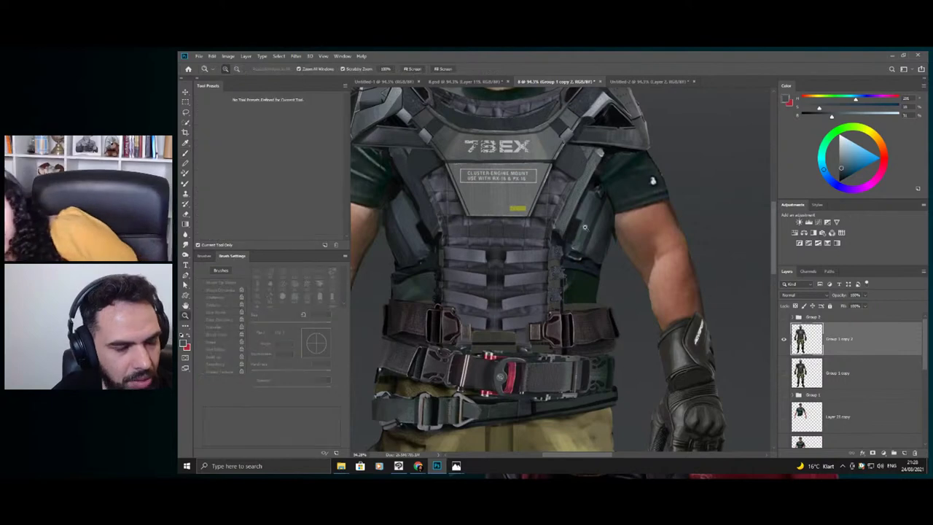
left_click(579, 224, "alt")
left_click(536, 202)
key("b")
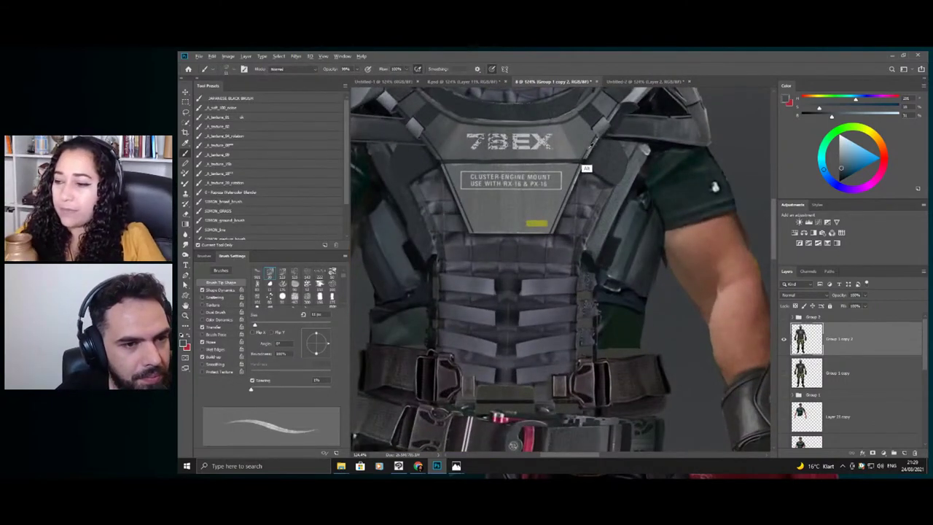
left_click(565, 148, "alt")
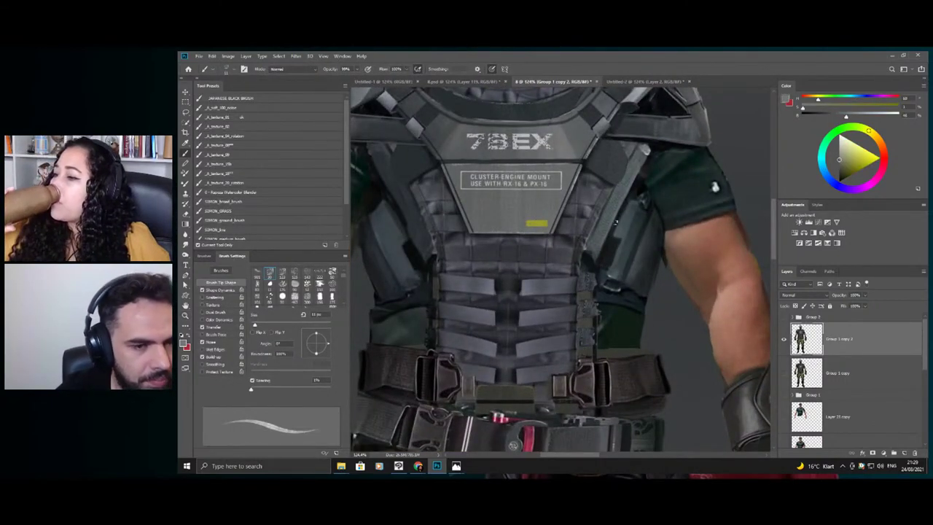
left_click(594, 261, "alt")
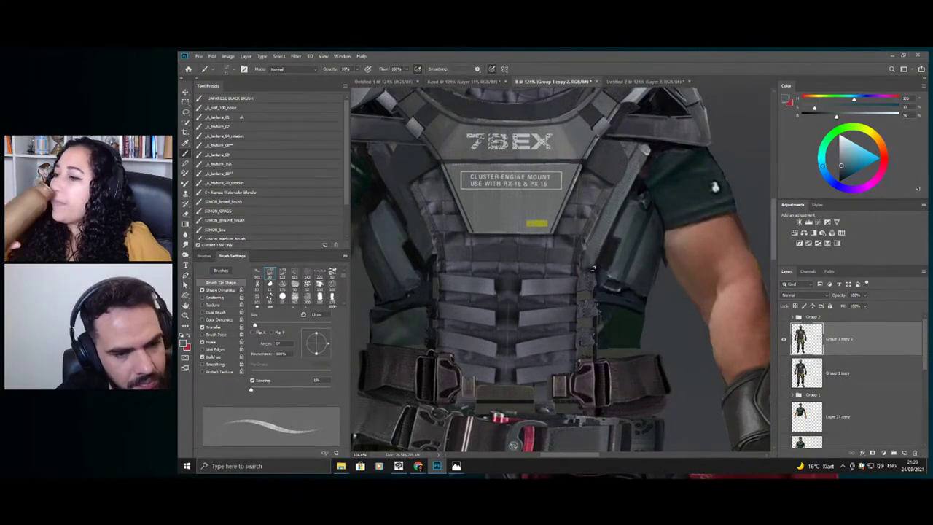
- Choose the flat rectangular brush tip, reduce its size, and paint the vest edge beside the upper abdominal straps with sampled near-black
right_click(639, 257)
left_click(677, 334)
key("Return")
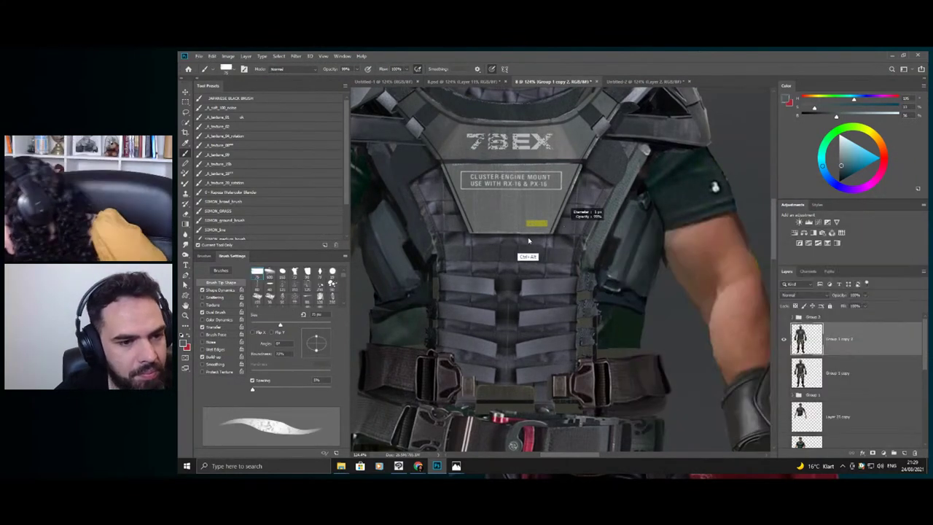
mouse_move(535, 243)
left_mouse_down()
mouse_move(481, 237)
mouse_move(539, 239)
left_mouse_up()
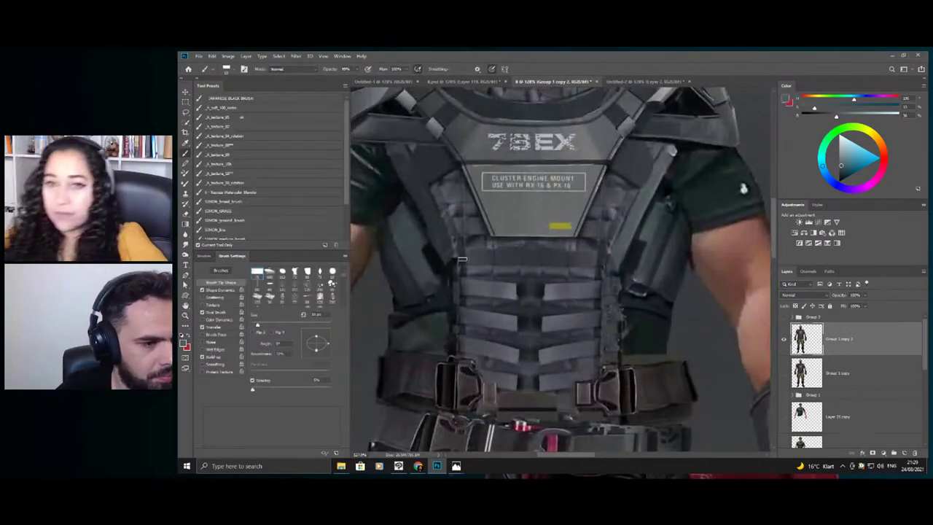
left_click(454, 263, "alt")
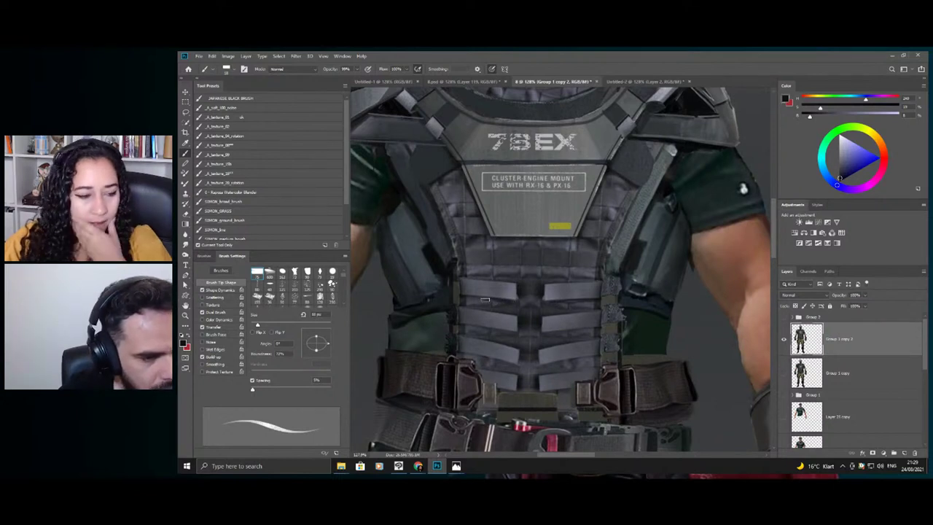
key("z")
left_click_drag(510, 263, 476, 250)
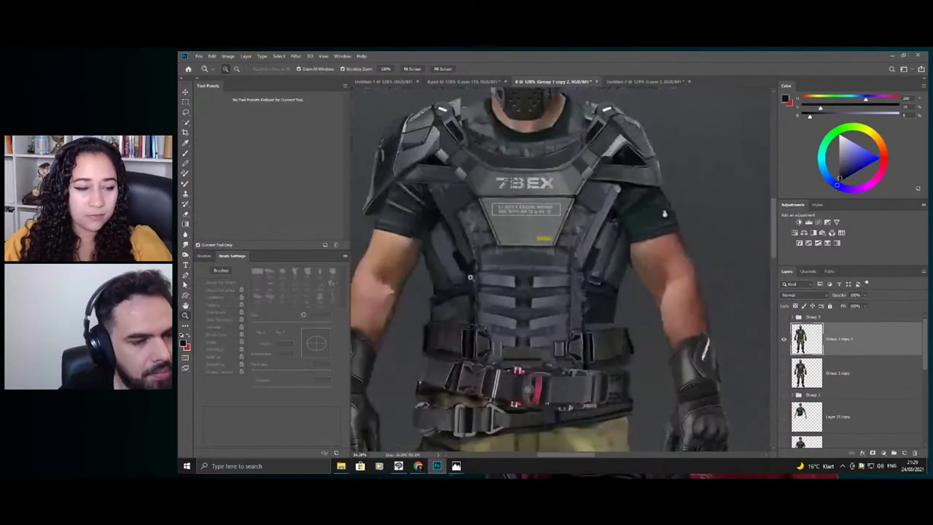
scroll(485, 299, "up", 3)
key("b")
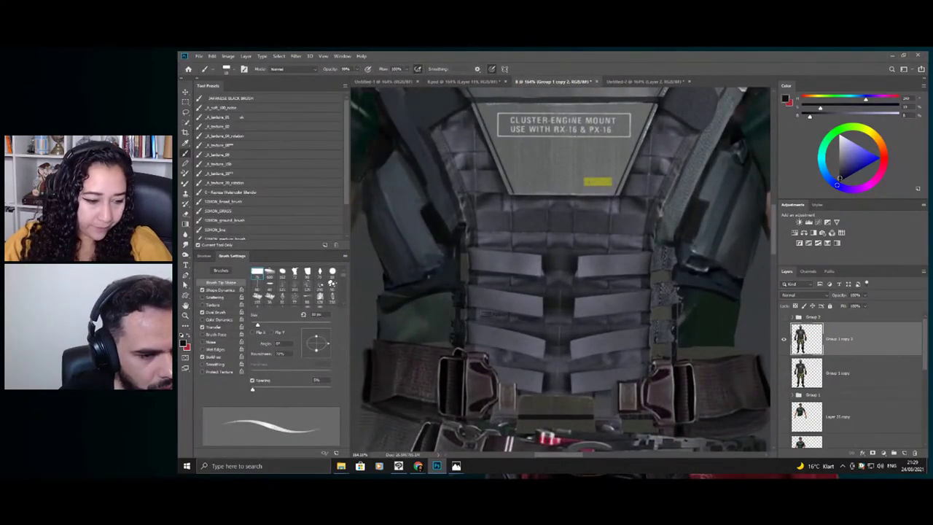
- Paint dark neutral shadows into the gaps between the abdominal straps on the front of the vest
key("z")
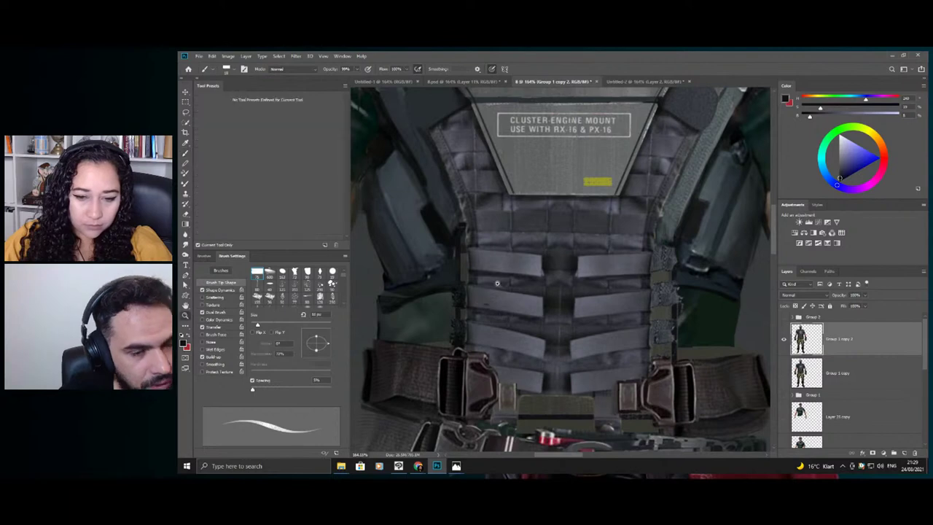
scroll(485, 277, "down", 3)
scroll(486, 277, "down", 2)
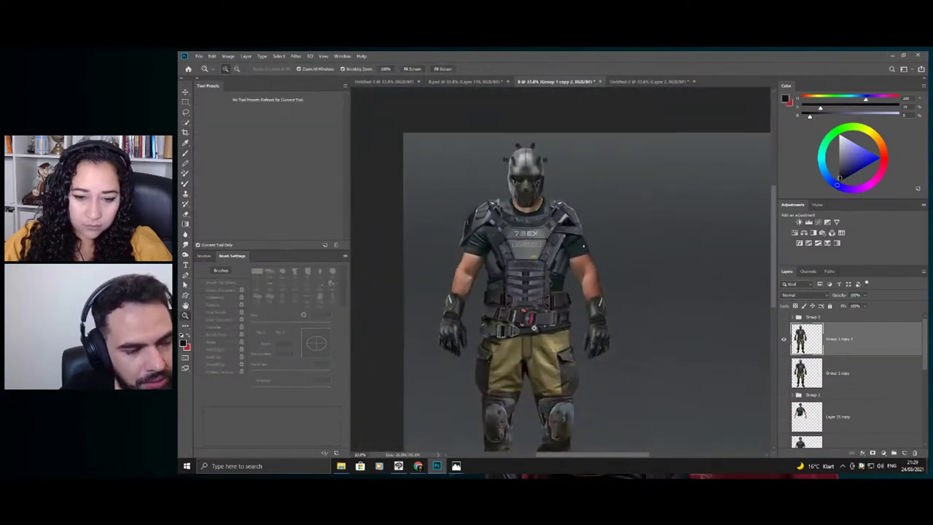
scroll(536, 276, "up", 3)
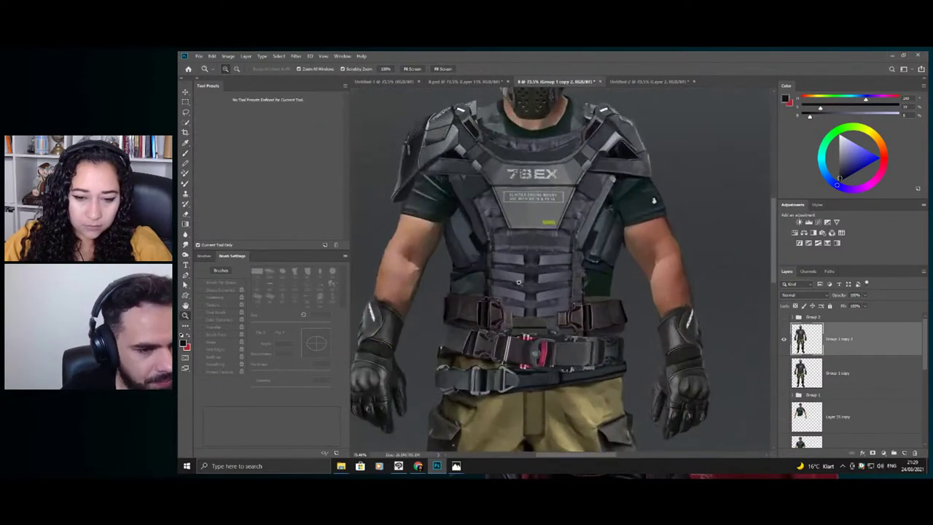
scroll(551, 287, "up", 2)
key("b")
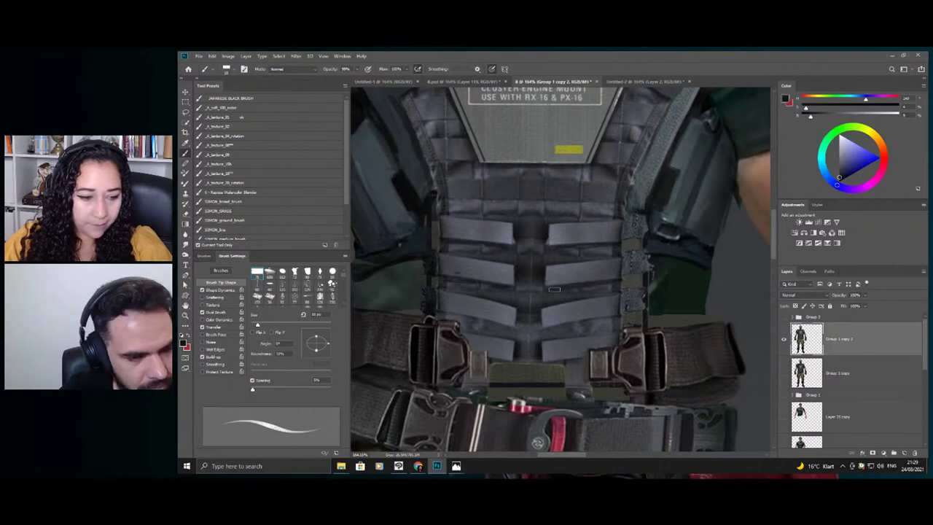
- Darken the shadows under the lower abdominal straps, just above the belt buckles, with the flat brush
key("z")
left_click_drag(569, 261, 519, 262)
scroll(542, 292, "up", 2)
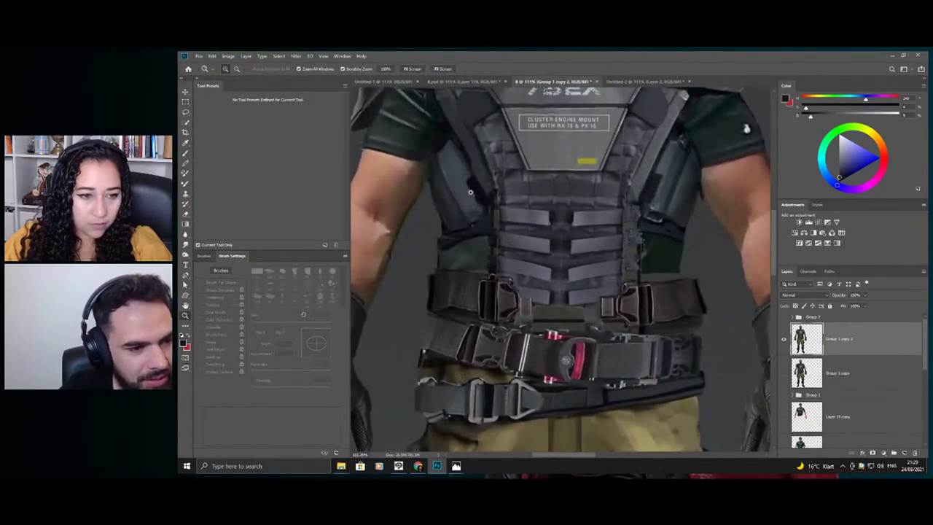
scroll(531, 283, "up", 2)
key("b")
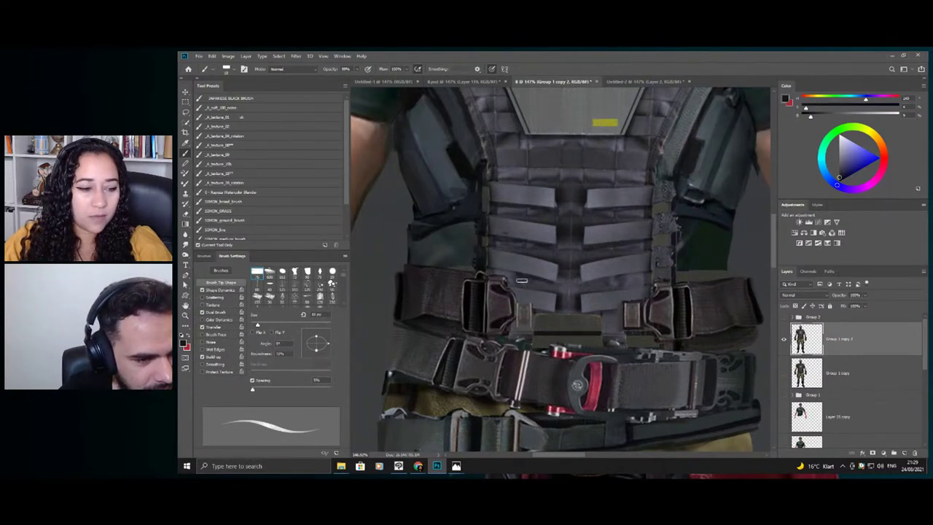
key("ctrl+space")
mouse_move(621, 264)
left_mouse_down()
mouse_move(604, 269)
mouse_move(621, 272)
left_mouse_up()
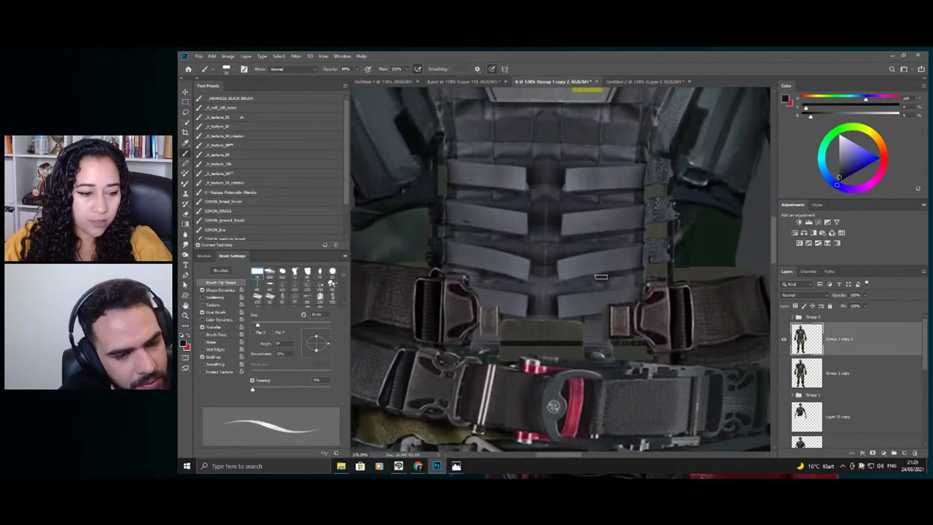
key("ctrl+0")
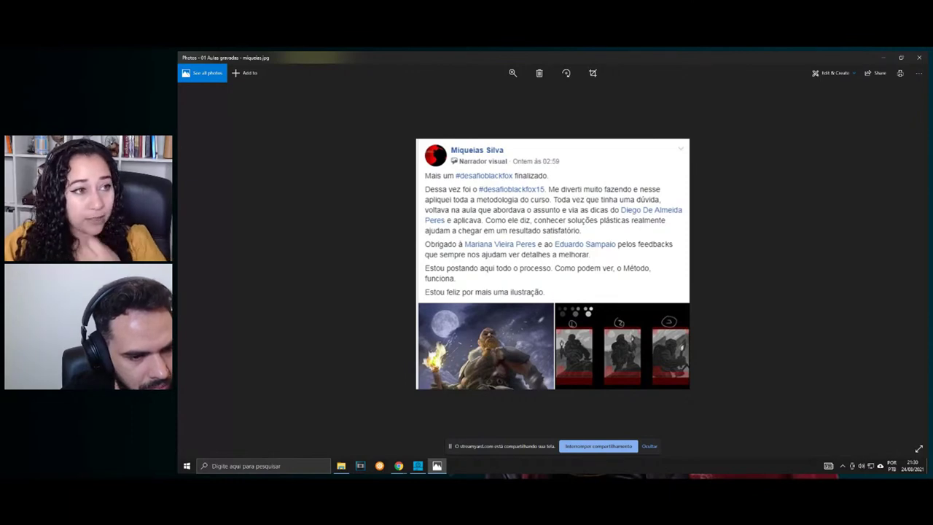
- Switch to Instagram in the browser and watch the Black Fox before-and-after digital painting reel, toggling its playback and sound
key("alt+Tab")
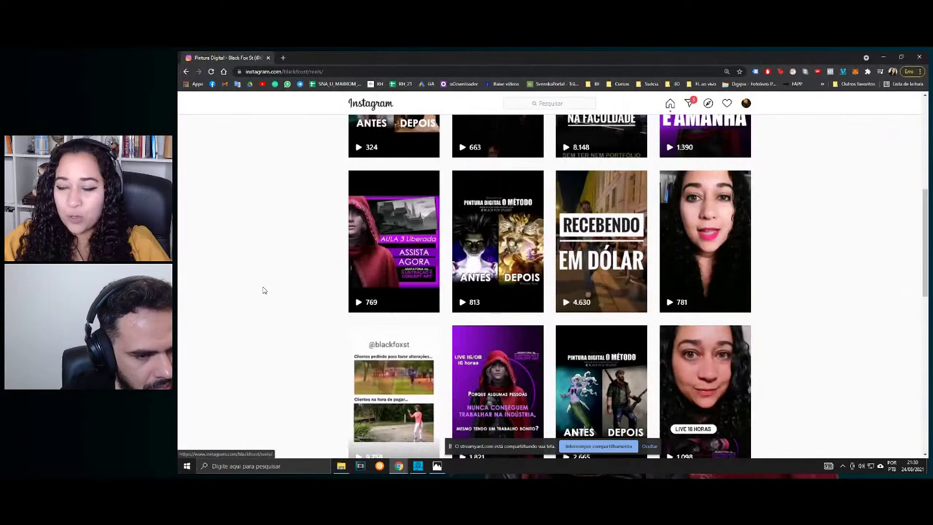
left_click(493, 224)
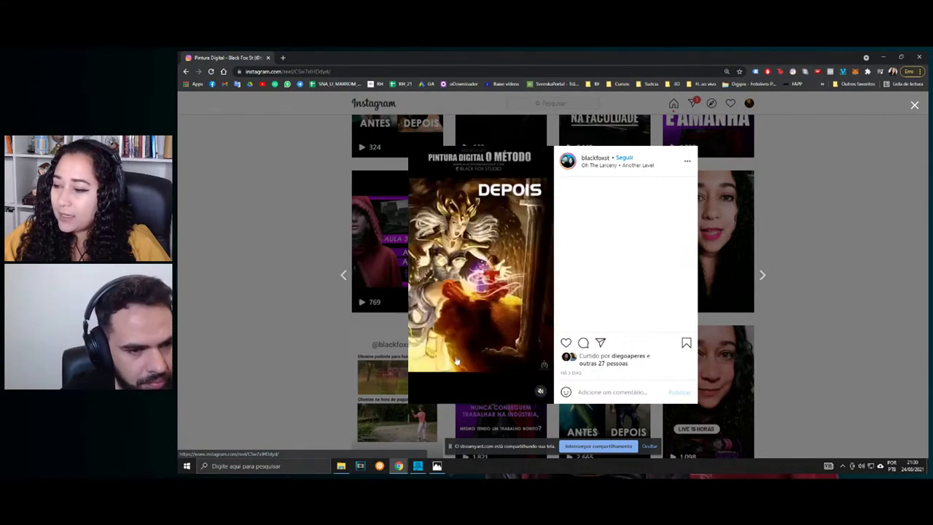
left_click(495, 278)
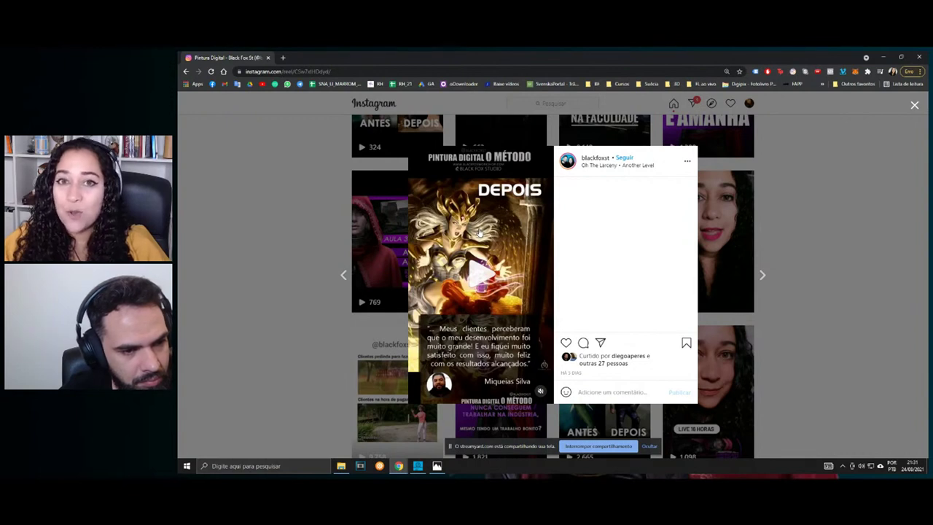
left_click(476, 286)
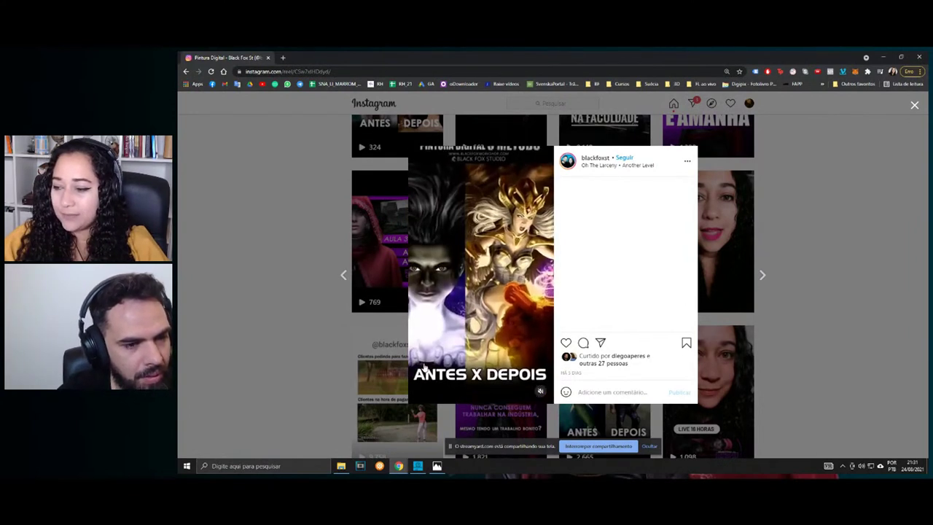
left_click(539, 392)
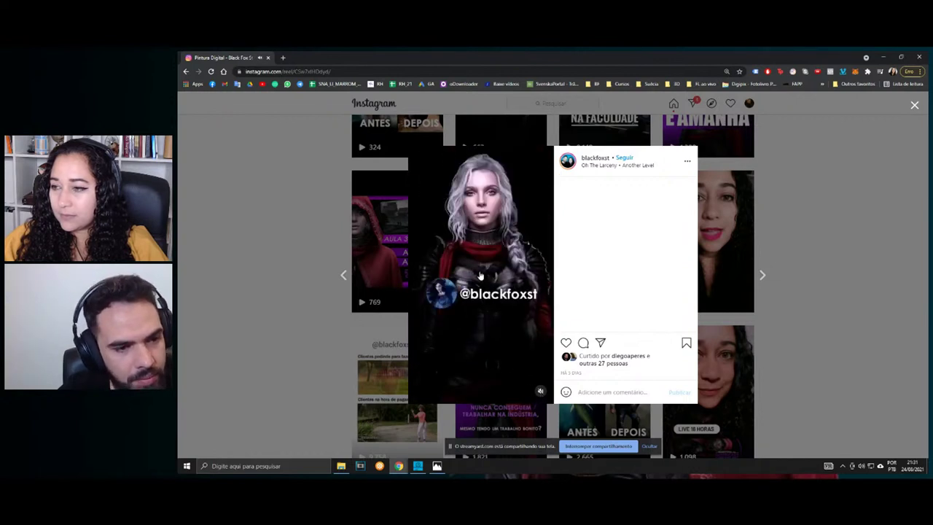
- Minimize the browser and view the student's #desafioblackfox post image in Photos
left_click(884, 58)
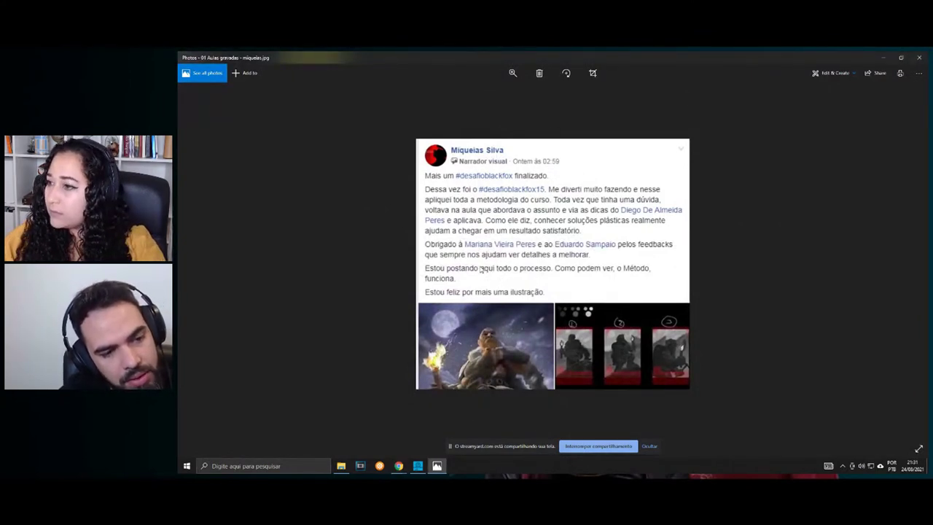
left_click(513, 72)
key("Right")
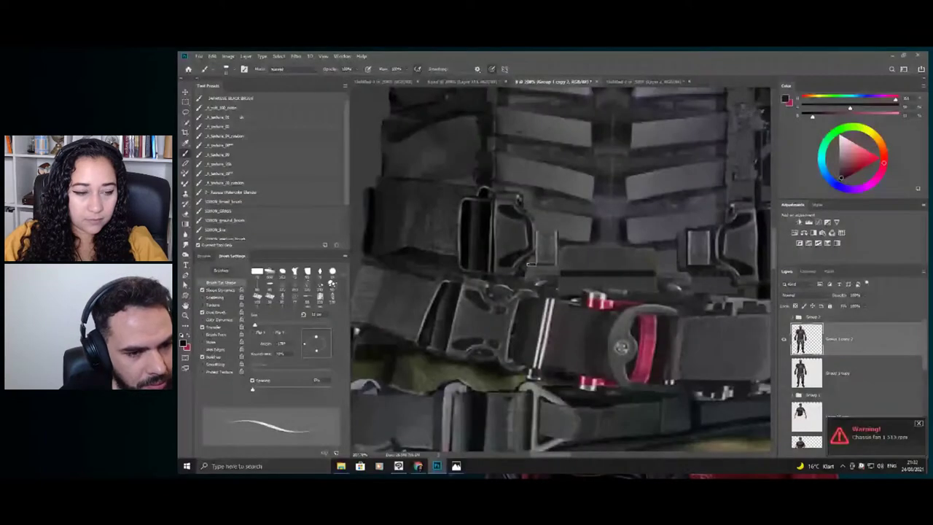
- Sample a light warm grey and touch up the top edge of the small metal strap end beside the upper belt buckle
key("alt")
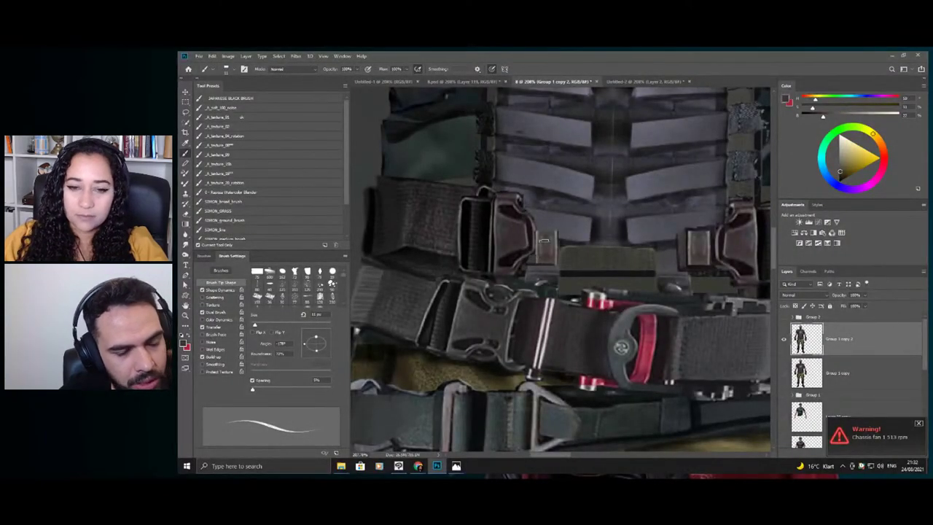
left_click(558, 233, "alt")
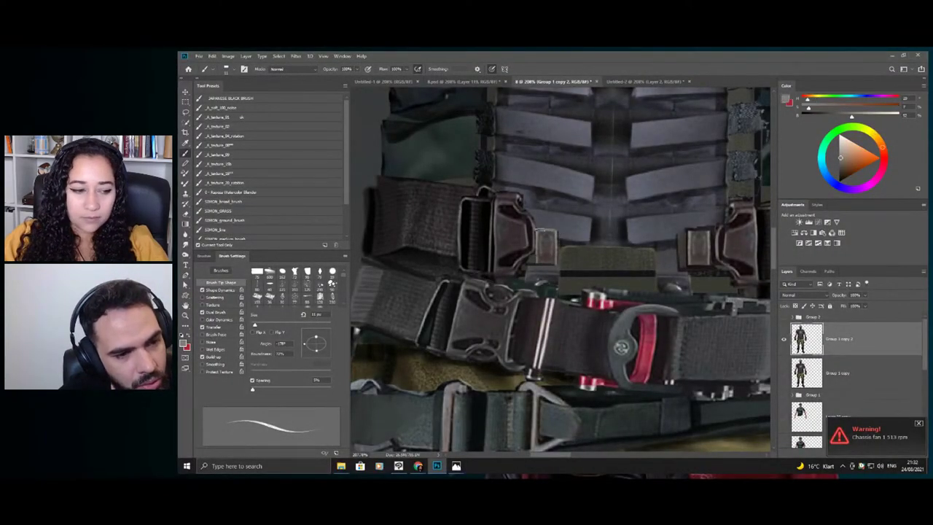
mouse_move(540, 211)
left_mouse_down()
mouse_move(510, 198)
mouse_move(585, 233)
left_mouse_up()
scroll(552, 242, "down", 4)
scroll(562, 242, "up", 3)
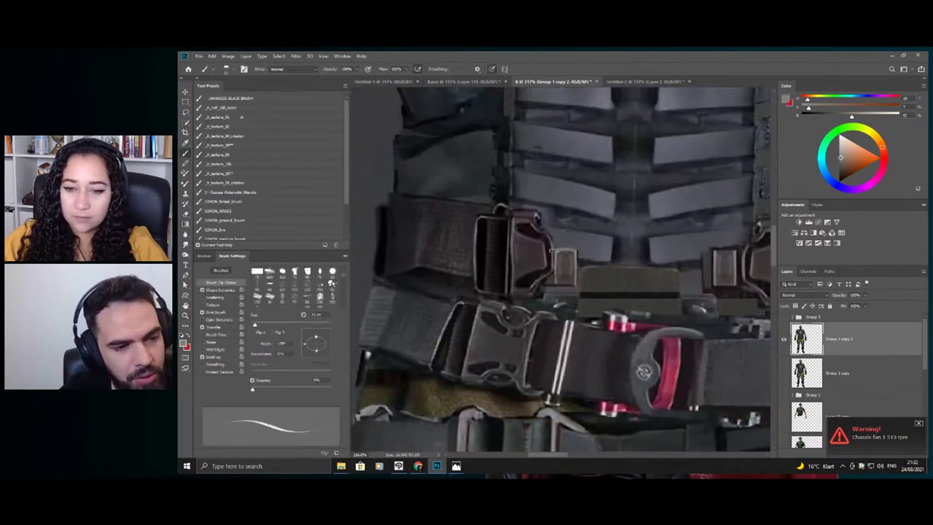
- Turn the flat brush tip vertical and paint the gap between the buckle and its metal strap end with sampled dark maroon
left_click(570, 241, "alt")
right_click(570, 242)
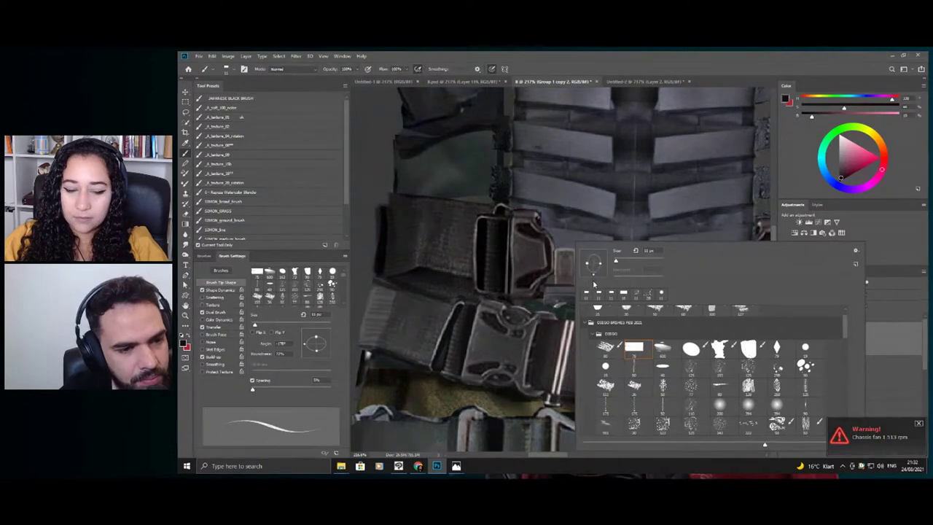
left_click(549, 260)
left_click_drag(557, 252, 555, 276)
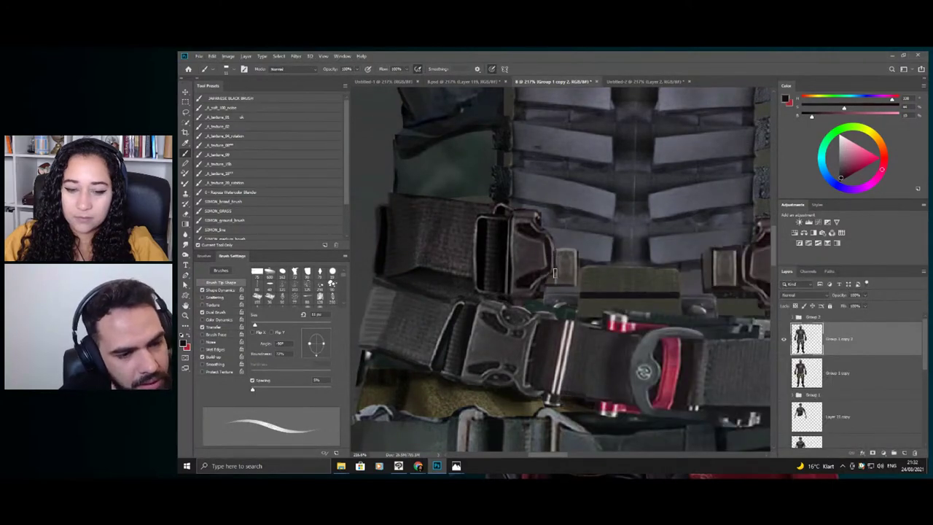
- Touch up the shadows around the lowest abdominal straps and the olive plate above the belt with near-black using the narrow brush
key("z")
left_click_drag(522, 242, 490, 236)
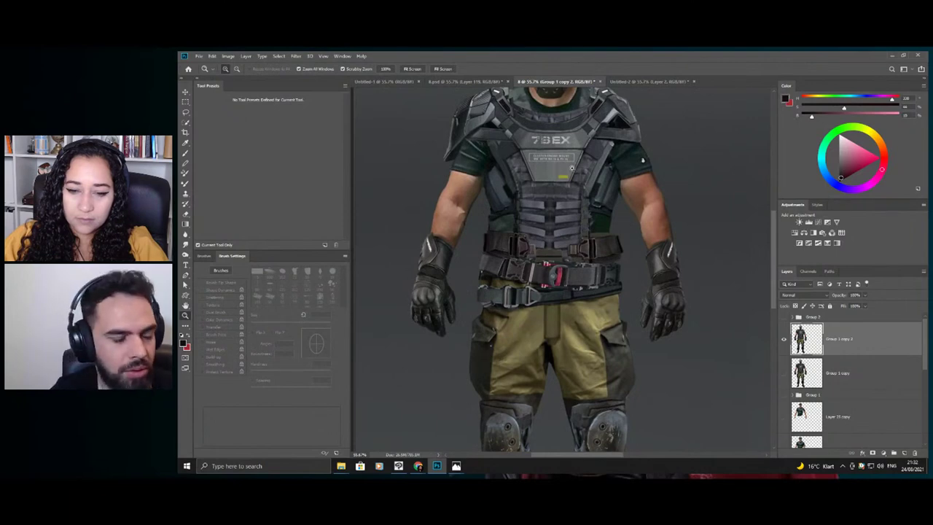
left_click_drag(555, 221, 603, 248)
scroll(603, 248, "up", 2)
key("b")
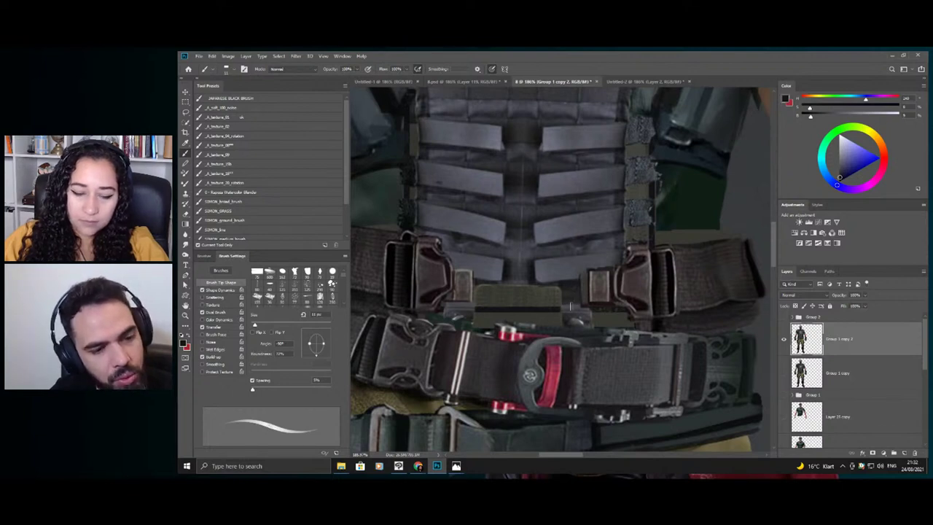
key("z")
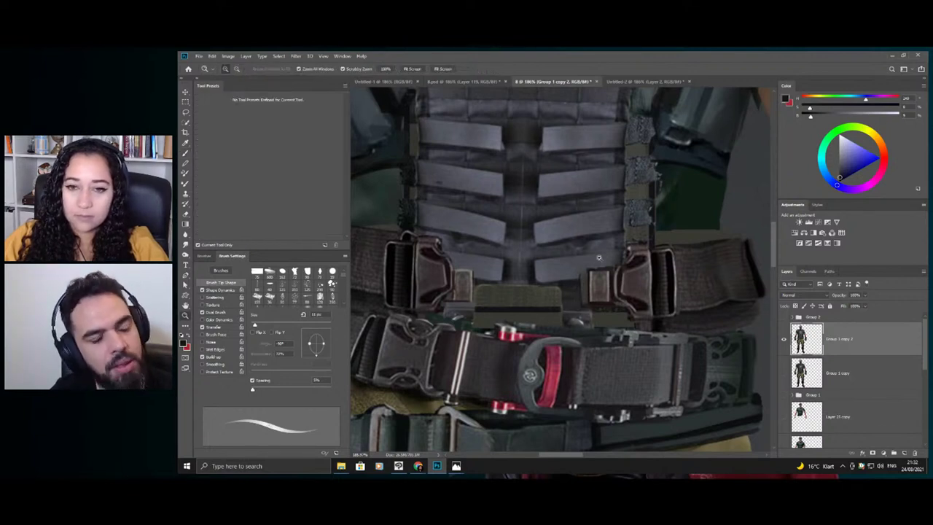
left_click_drag(599, 251, 584, 252)
left_click(584, 252, "alt")
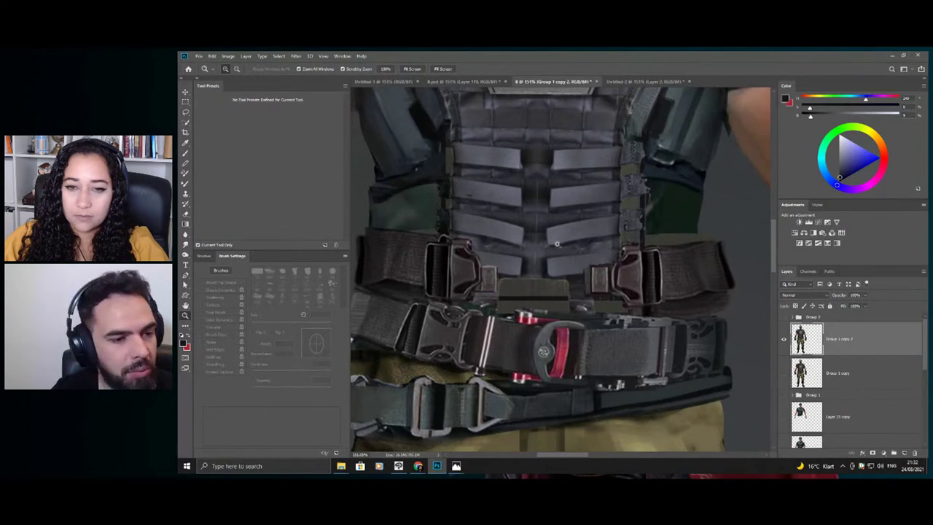
left_click(509, 230, "alt")
left_click(530, 260)
key("b")
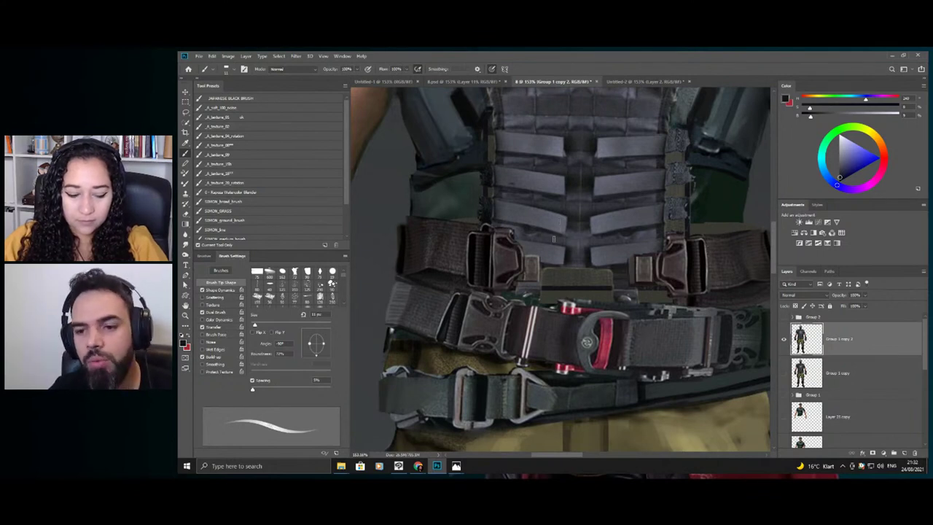
- Touch up the top edge of the upper-belt buckle on the figure's left-hand side using sampled near-black and muted grey
key("z")
left_click_drag(526, 218, 534, 219)
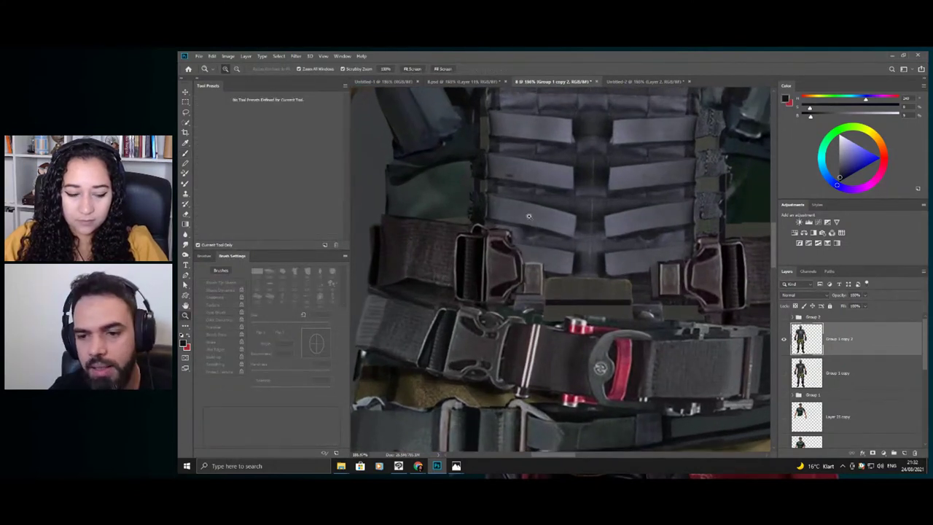
key("b")
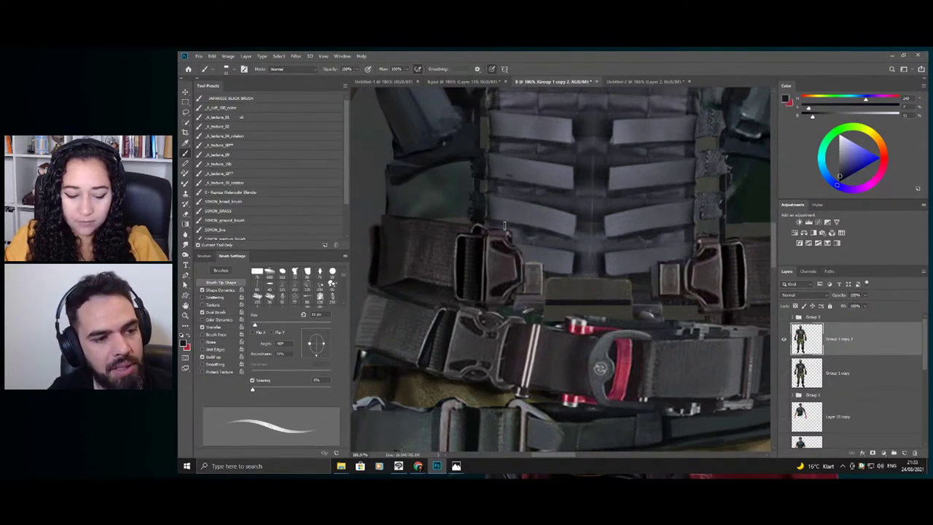
left_click(475, 216, "alt")
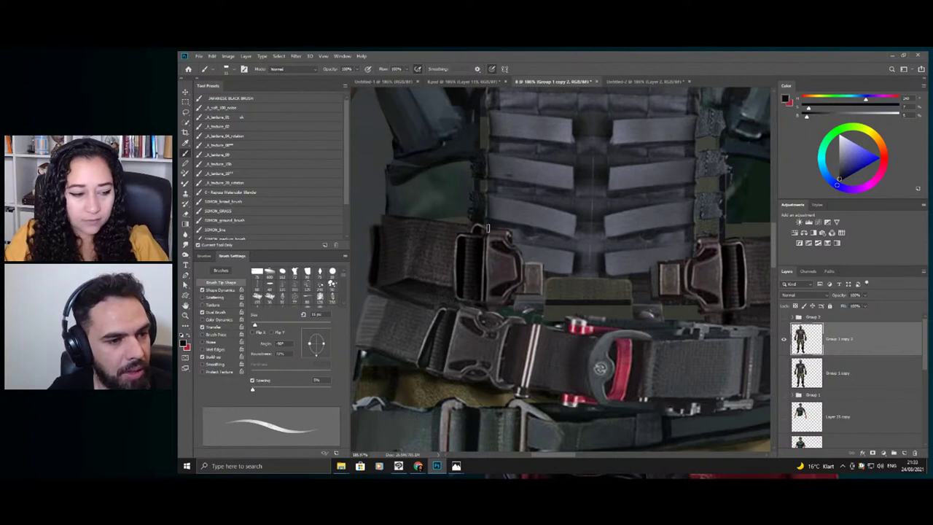
left_click(508, 253, "alt")
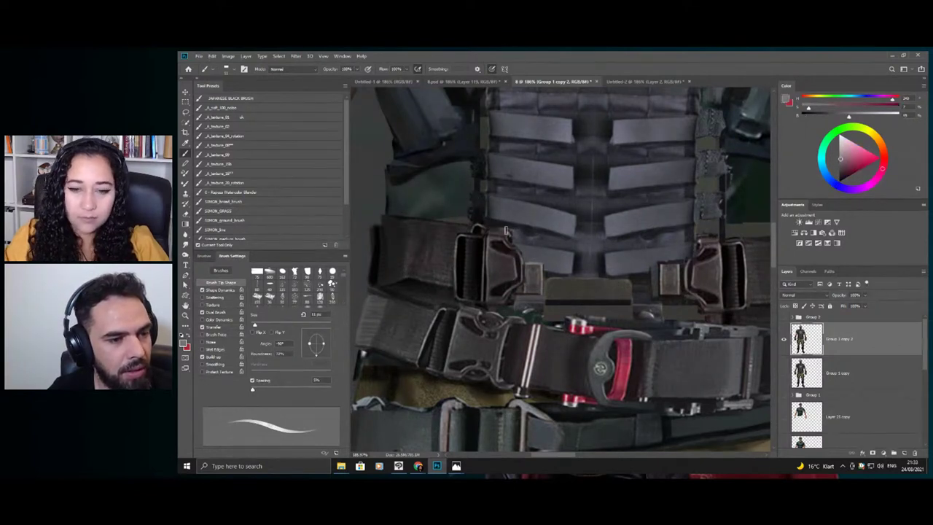
left_click_drag(490, 227, 530, 232)
left_click(523, 244, "alt")
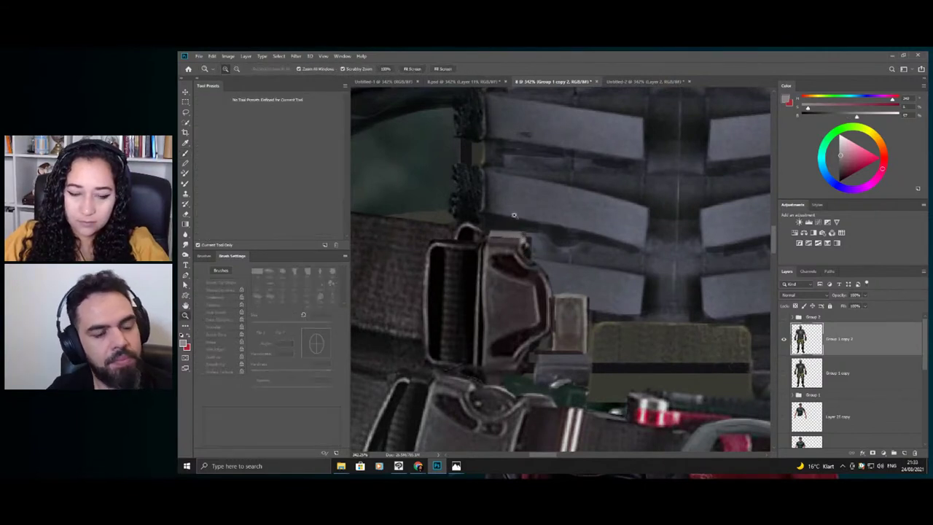
- Sample a dark tone from the vest beside the opposite upper-belt buckle and touch up around its top edge
left_click_drag(515, 213, 488, 242)
left_click_drag(626, 235, 643, 245)
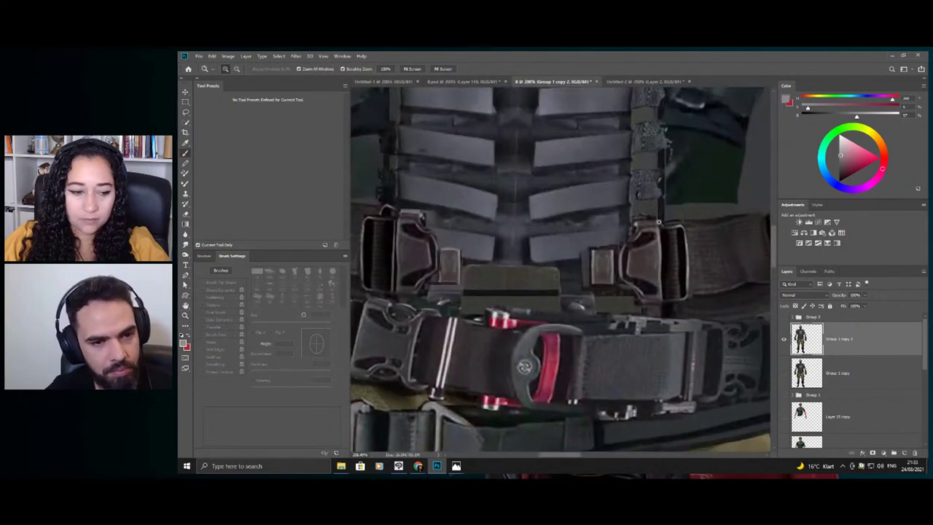
key("b")
left_click(619, 209, "alt")
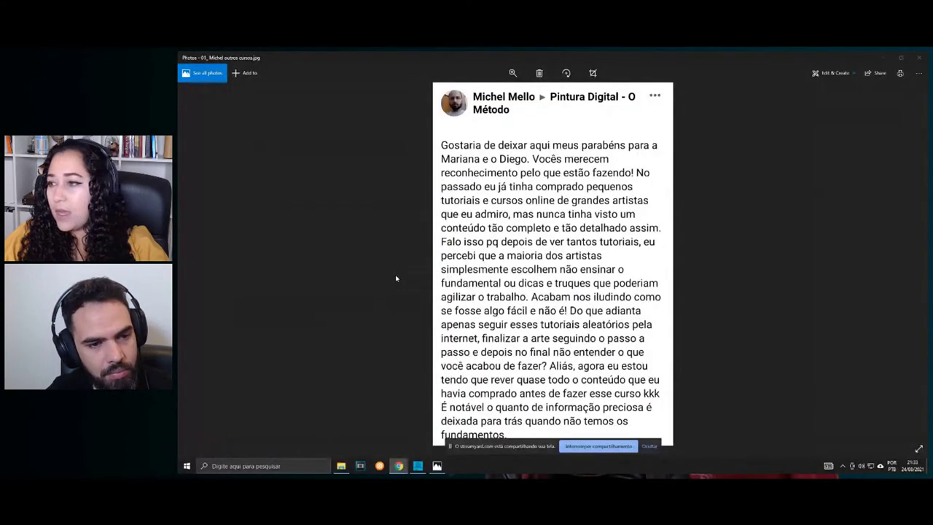
- View the student's testimonial post about the Pintura Digital - O Método course in Photos and advance to the next image
left_click(397, 279)
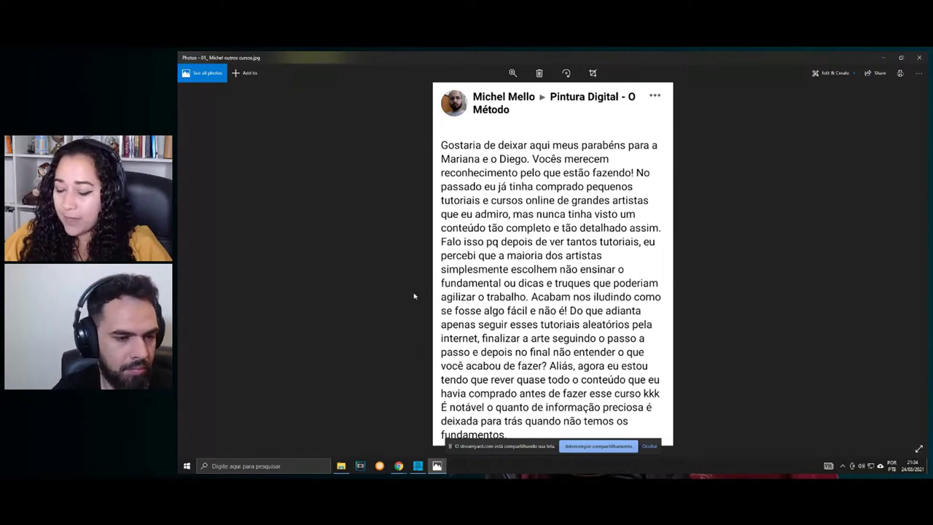
scroll(406, 293, "down", 1)
scroll(404, 293, "up", 1)
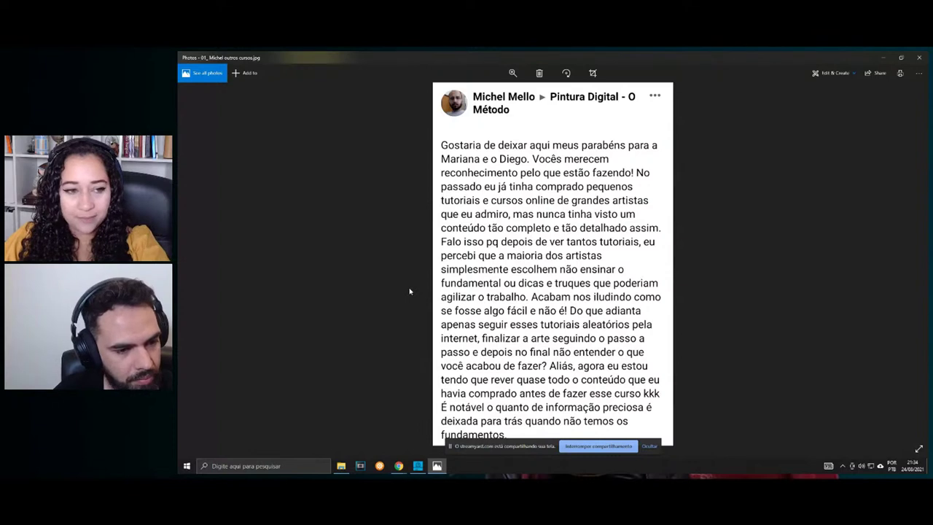
key("Right")
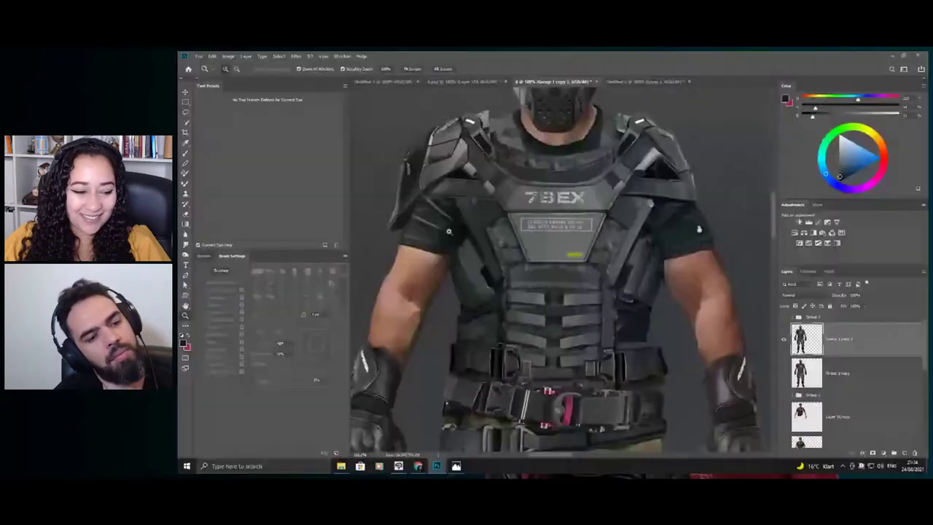
- Paint the seam between the padded vest and the right-hand diagonal side strap with near-black using the narrow brush
left_click(615, 232)
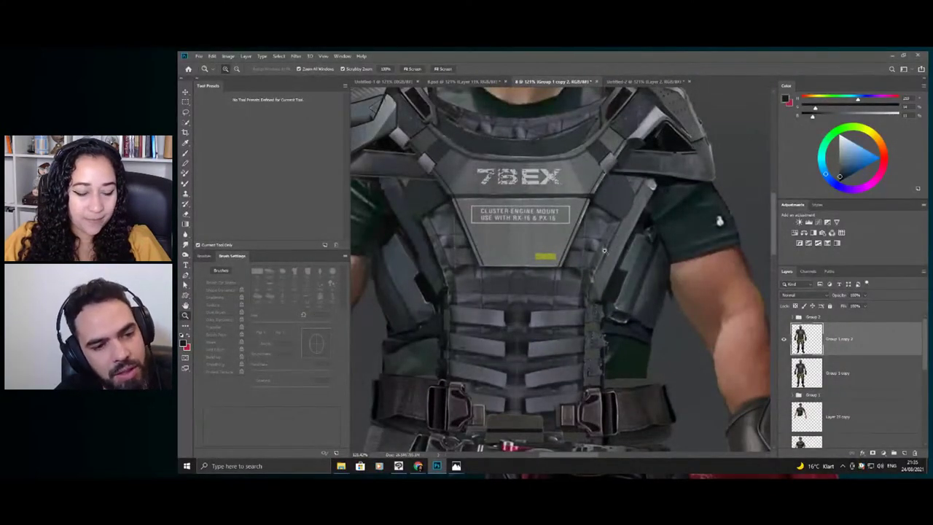
left_click(606, 252)
key("b")
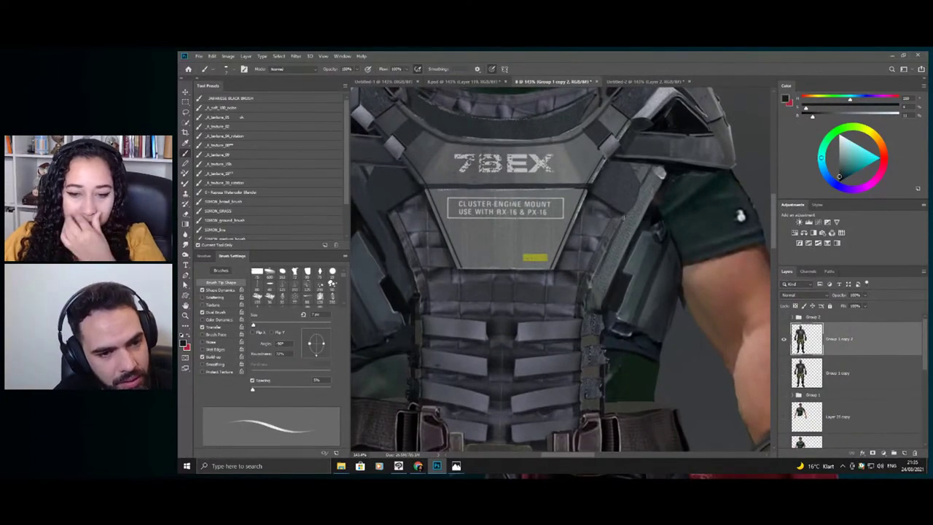
left_click_drag(624, 217, 615, 235)
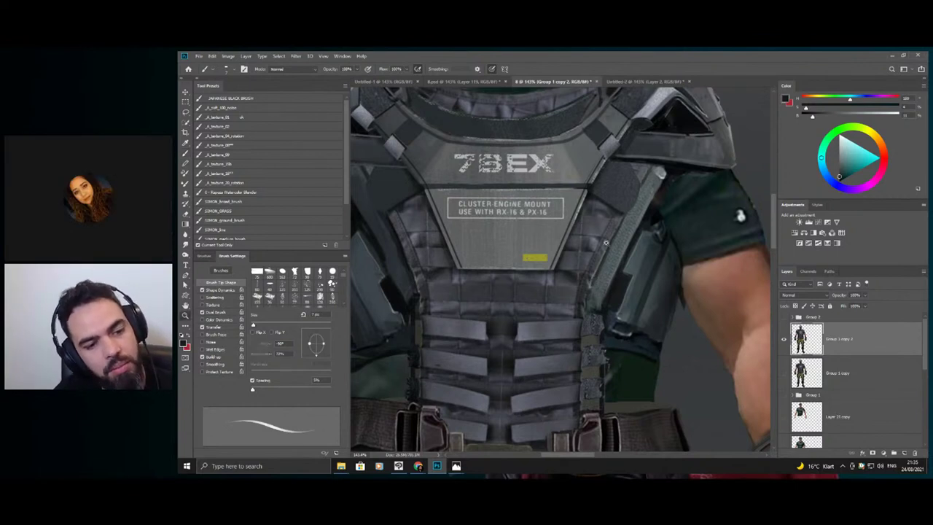
key("z")
mouse_move(612, 250)
left_mouse_down()
mouse_move(581, 274)
mouse_move(611, 278)
mouse_move(611, 266)
left_mouse_up()
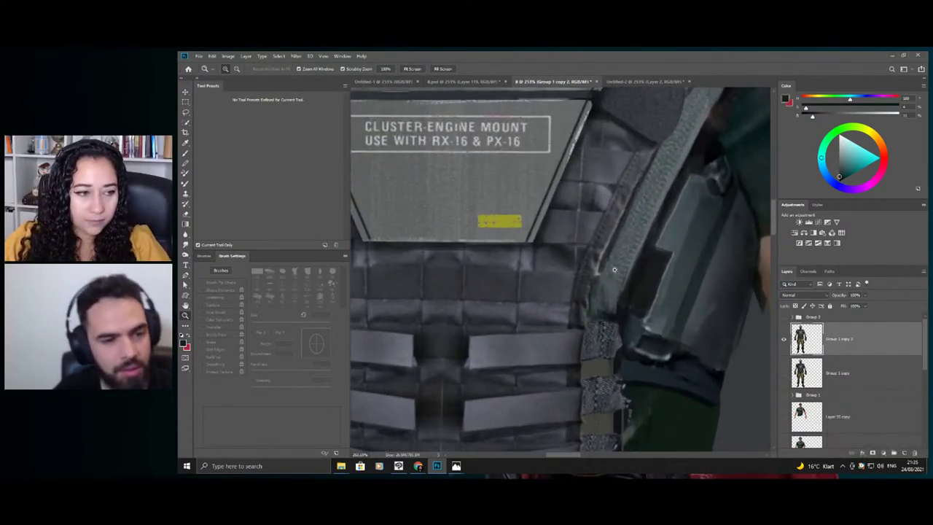
key("b")
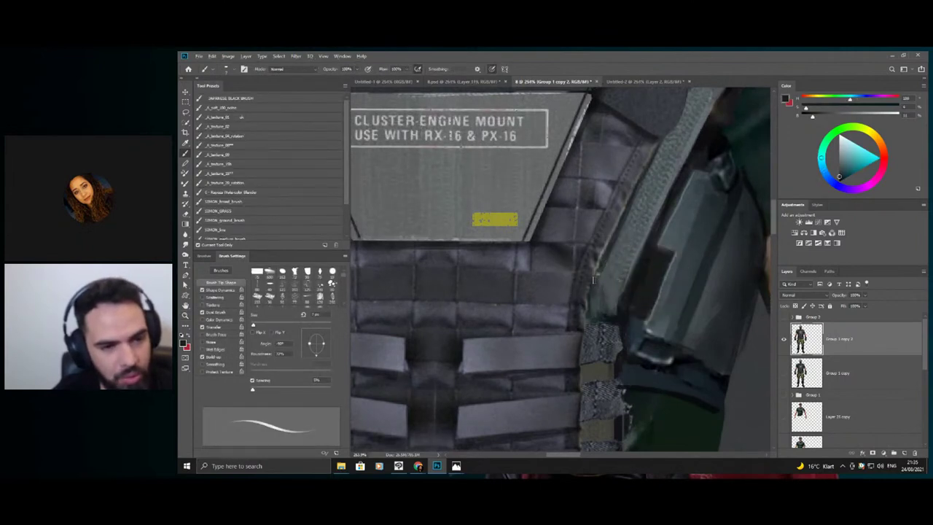
key("z")
left_click_drag(621, 290, 594, 292)
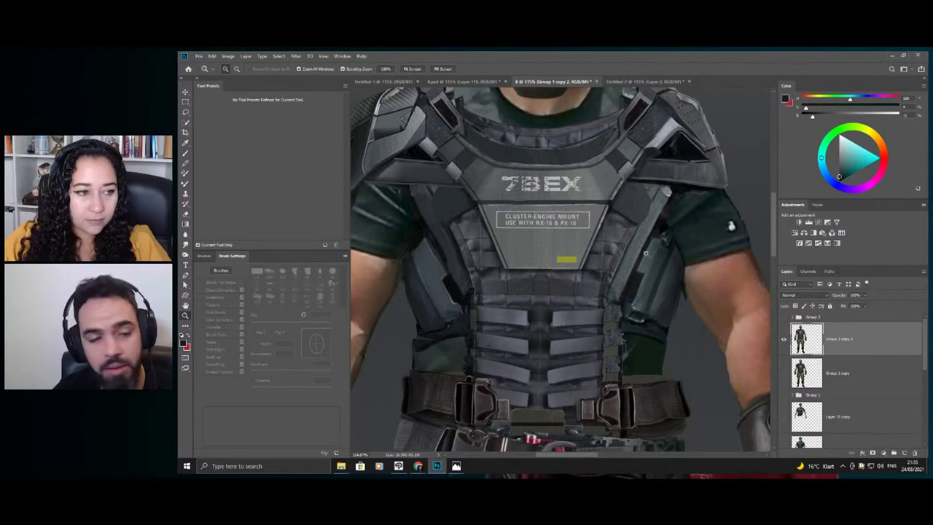
- Square off the lower end of the right-hand diagonal side strap with a sampled blue-grey
left_click(641, 301)
left_click(631, 302)
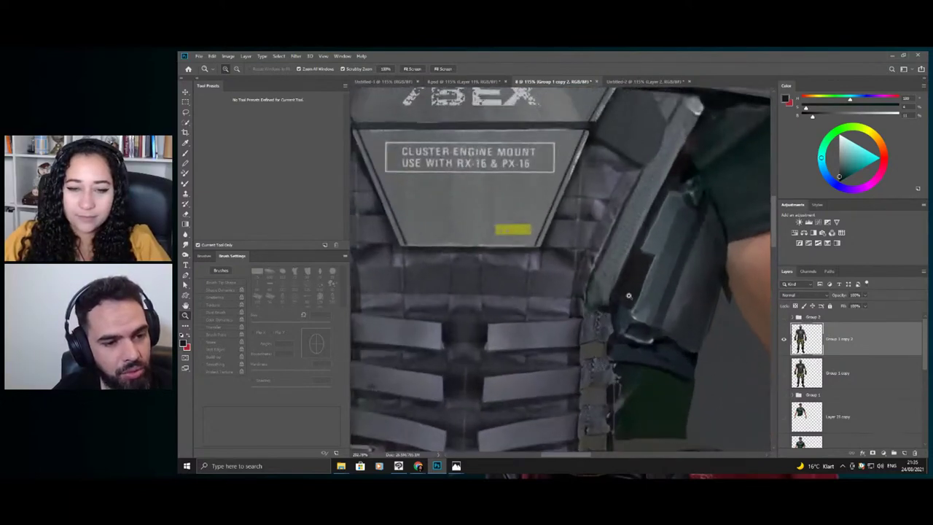
key("b")
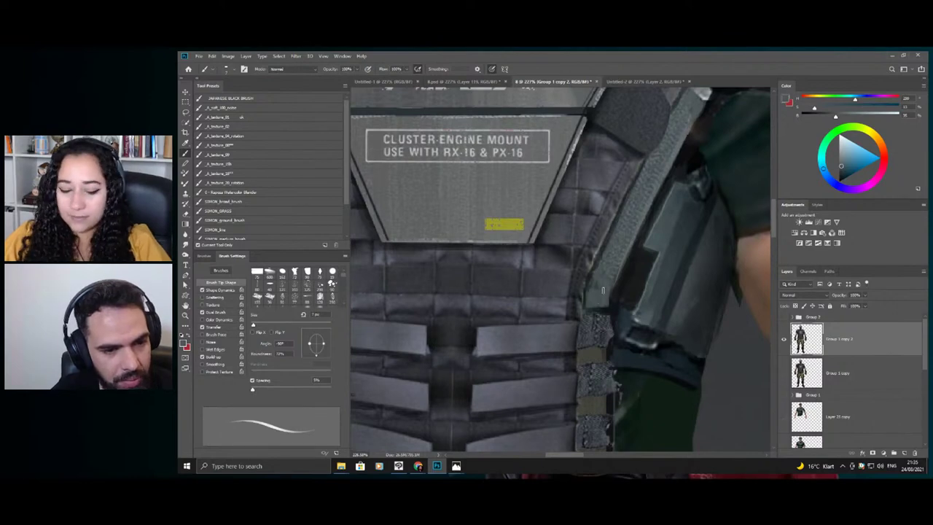
key("z")
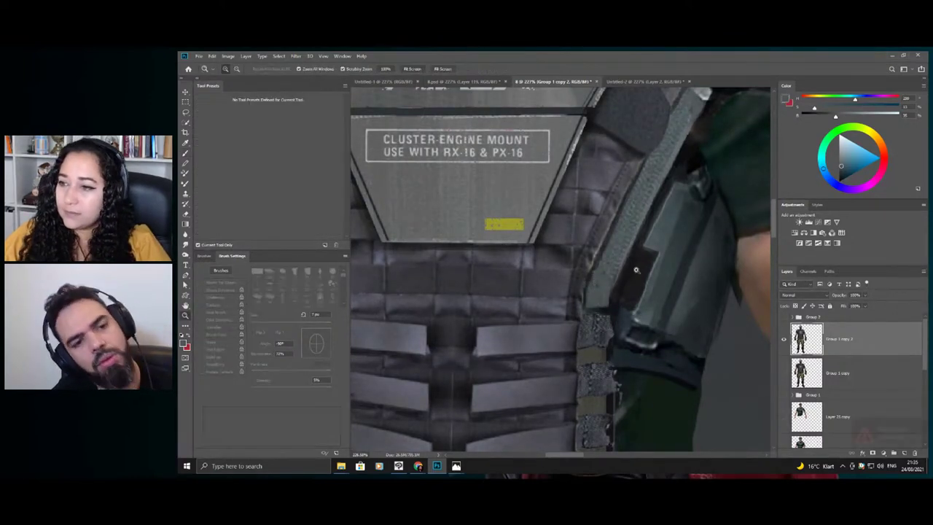
mouse_move(636, 269)
left_mouse_down()
mouse_move(614, 252)
mouse_move(613, 229)
left_mouse_up()
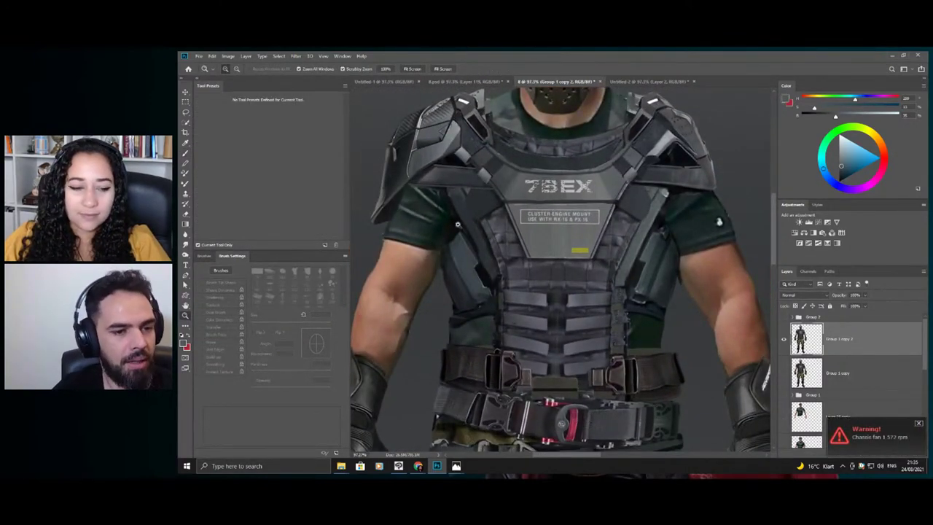
- Refine the left-hand diagonal side strap and its gap beside the side armour with sampled near-black and dark grey
left_click(458, 225)
key("b")
left_click(499, 314, "alt")
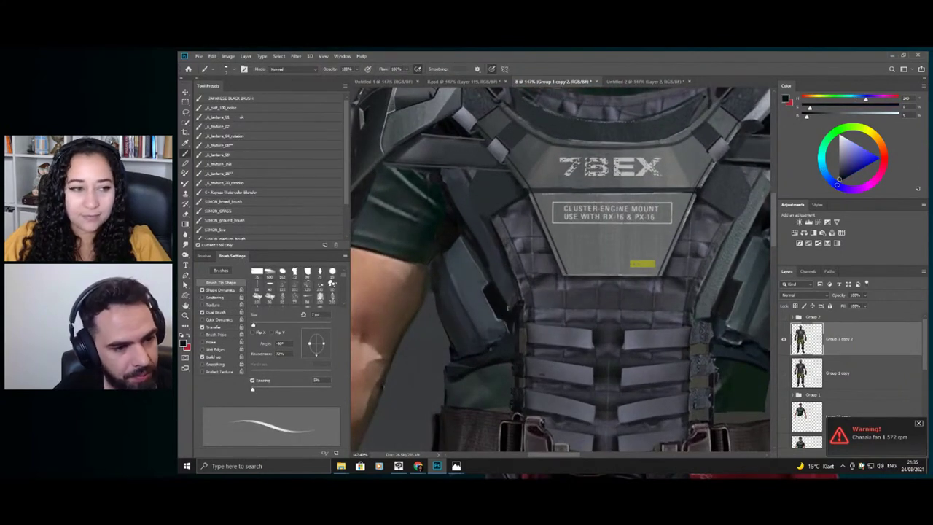
left_click(495, 278, "alt")
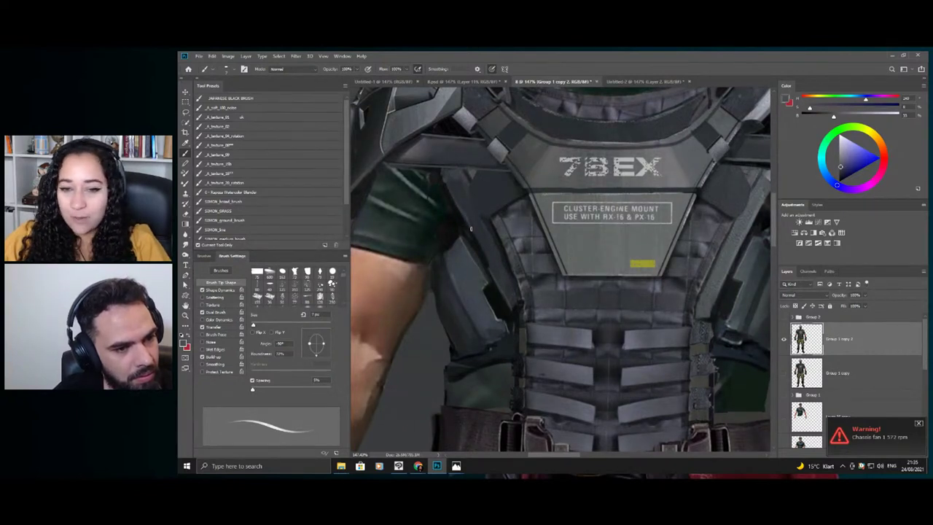
- Sharpen the edge between the rounded chest pad and the right-hand diagonal strap with sampled near-black
key("z")
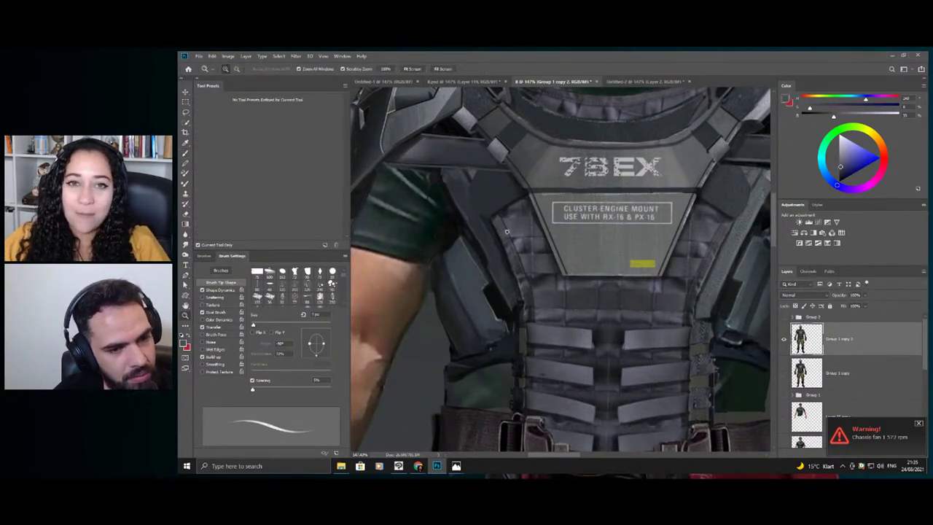
left_click_drag(510, 231, 475, 182)
left_click_drag(620, 204, 634, 218)
left_click(633, 217)
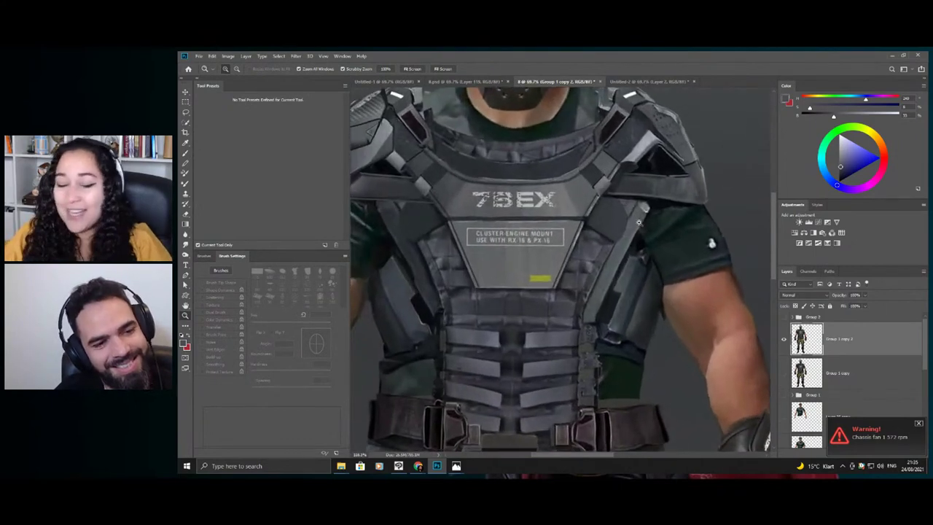
key("b")
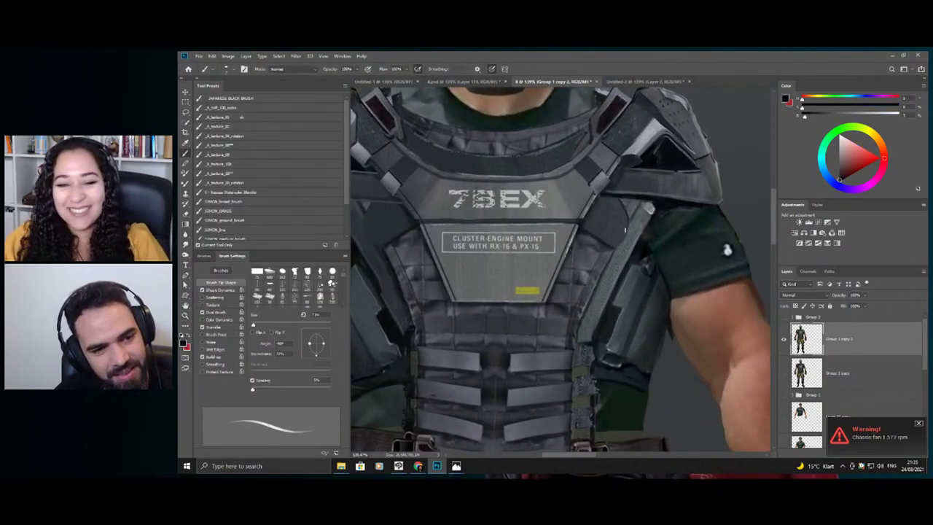
- Define the edge of the matching rounded pad below the left-hand shoulder strap with near-black
key("z")
left_click(516, 197, "alt")
left_click(471, 214)
key("b")
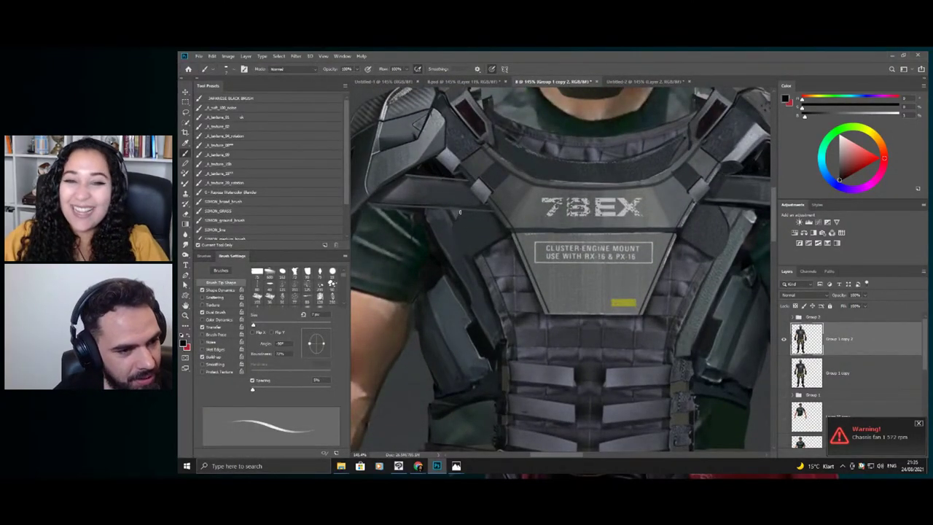
- Sample a neutral grey and touch up the small metal strap end joining the right shoulder strap to the chest plate
key("z")
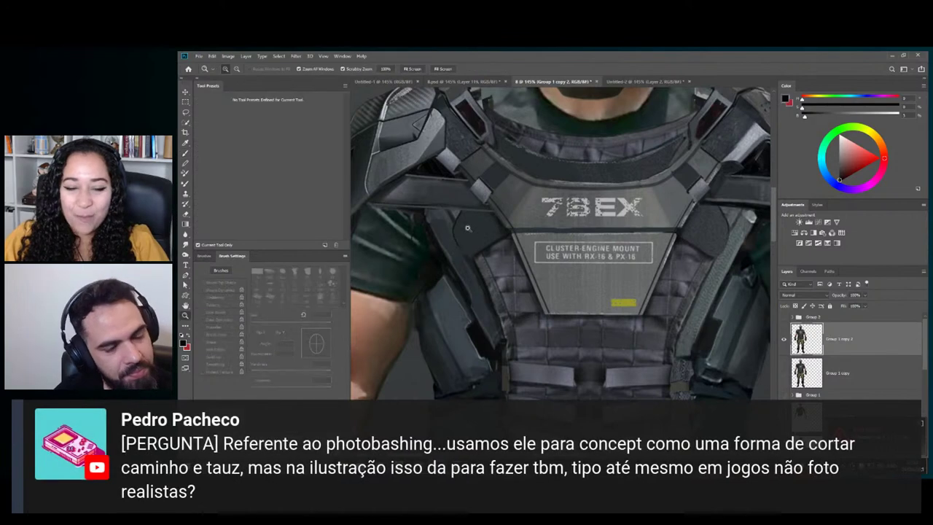
left_click_drag(492, 230, 472, 200)
mouse_move(561, 197)
left_mouse_down()
mouse_move(585, 183)
mouse_move(616, 188)
left_mouse_up()
key("b")
key("z")
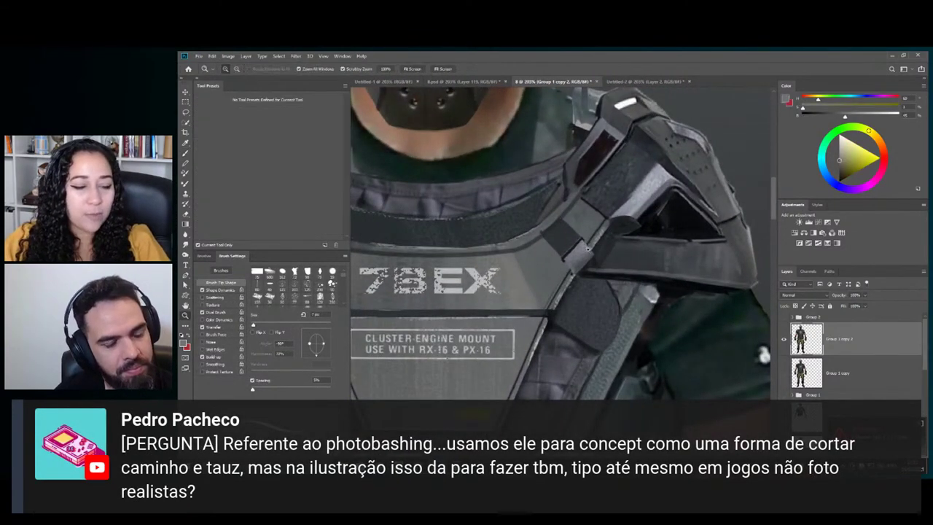
- Touch up the shadows beneath the upper-left abdominal straps with near-black using the narrow brush
mouse_move(583, 244)
left_mouse_down()
mouse_move(545, 227)
mouse_move(547, 242)
left_mouse_up()
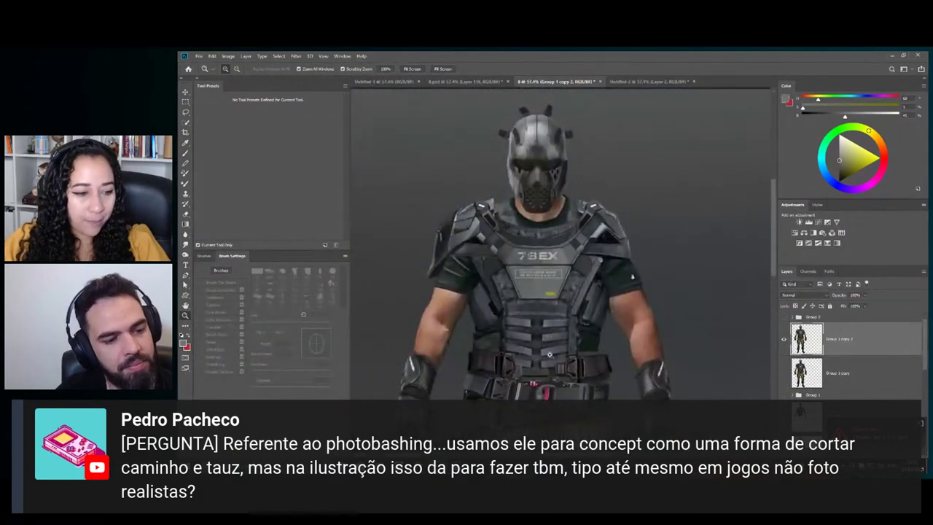
left_click_drag(544, 358, 583, 351)
key("b")
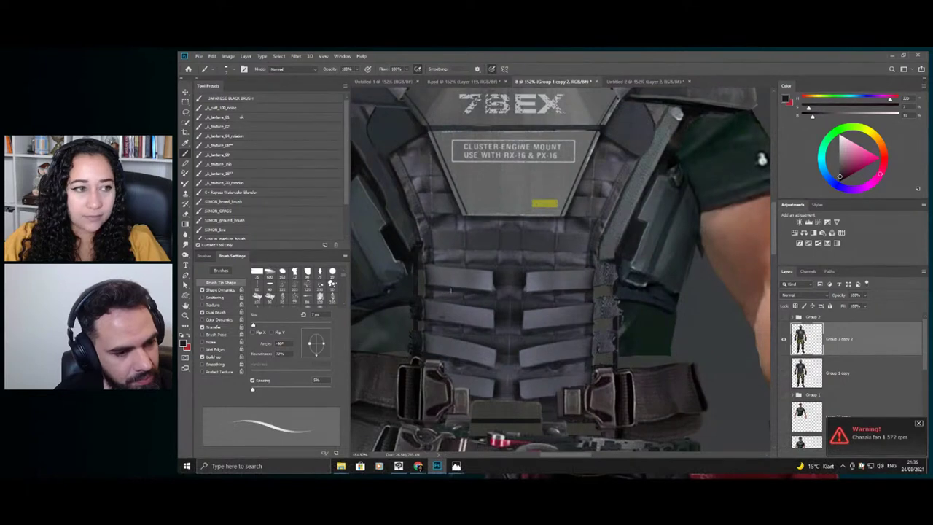
- Refine the dark seams at the vest's sides and the shadows beneath the side armour with sampled near-black tones
key("z")
left_click_drag(538, 262, 475, 248)
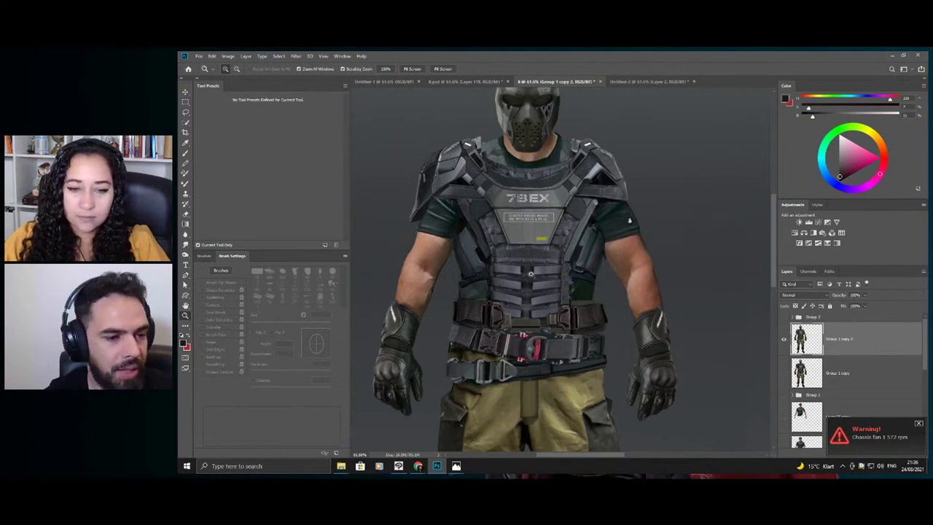
left_click_drag(532, 276, 576, 282)
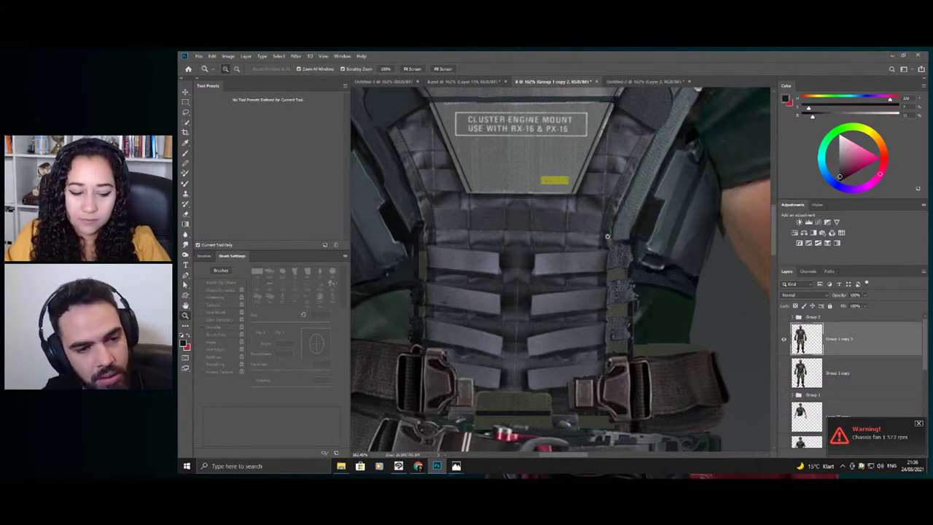
left_click_drag(608, 271, 597, 274)
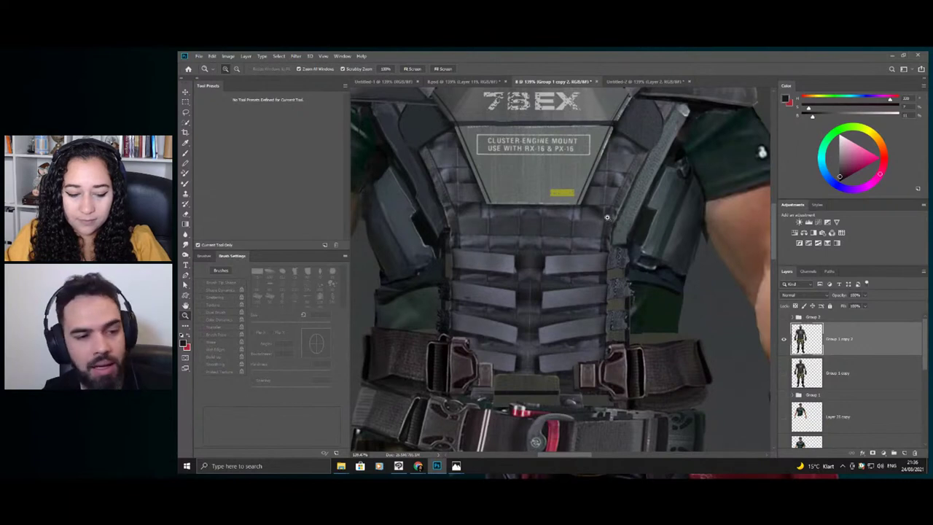
key("b")
left_click(425, 226, "alt")
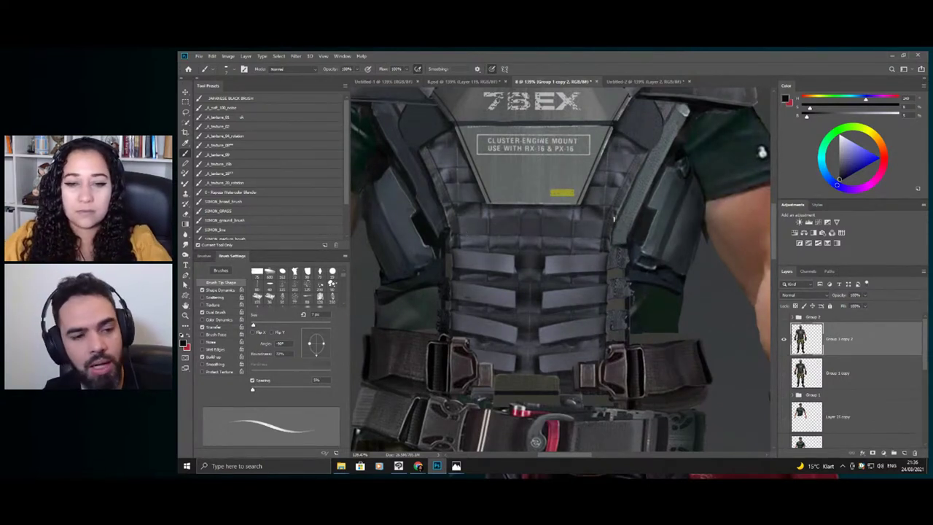
left_click(440, 257, "alt")
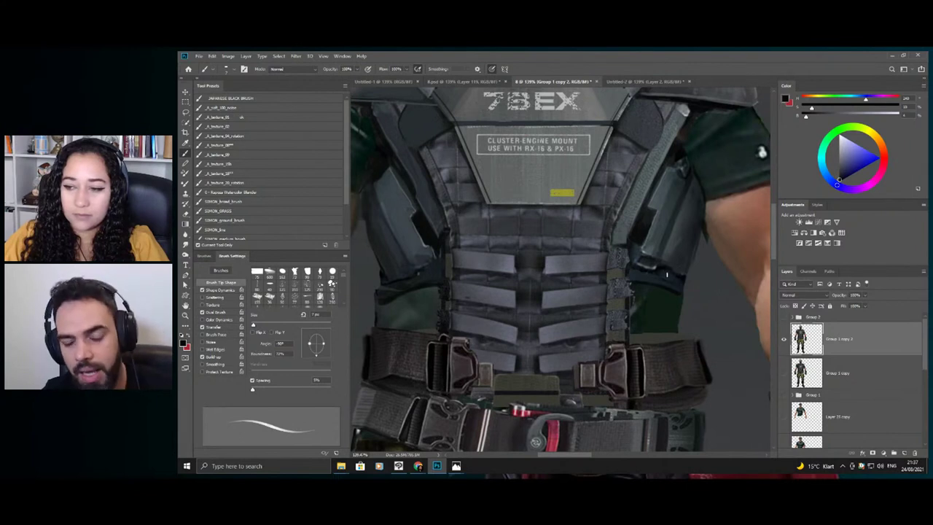
- Touch up the right-hand harness strap's lower end and the adjoining side armour with sampled near-black and teal-grey tones
key("z")
left_click_drag(668, 277, 621, 328)
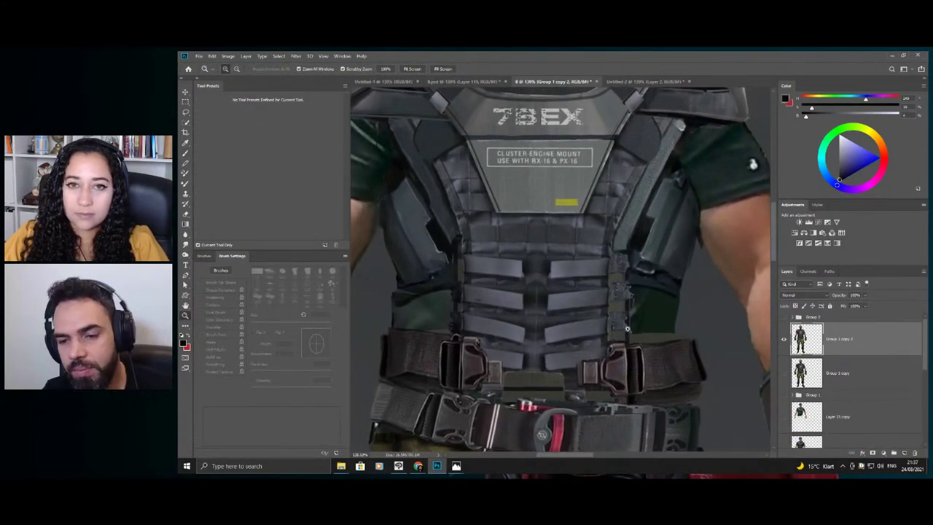
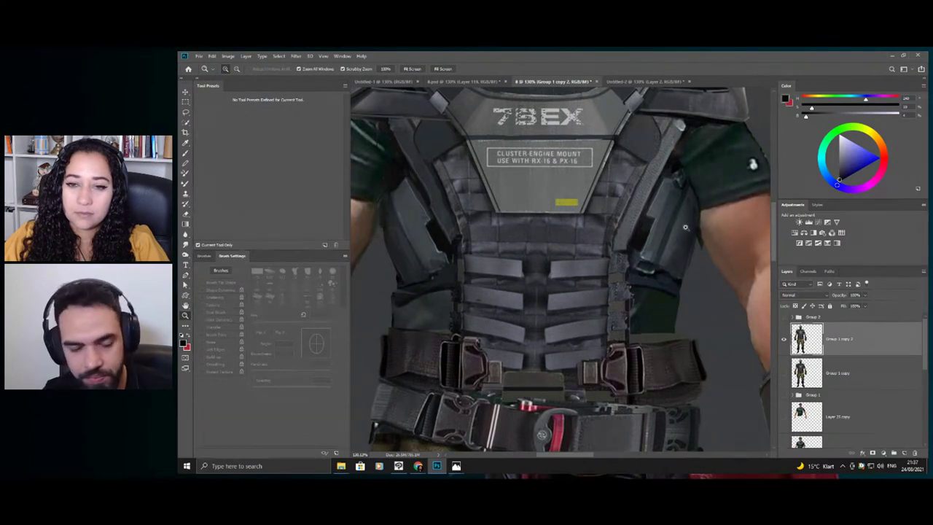
key("b")
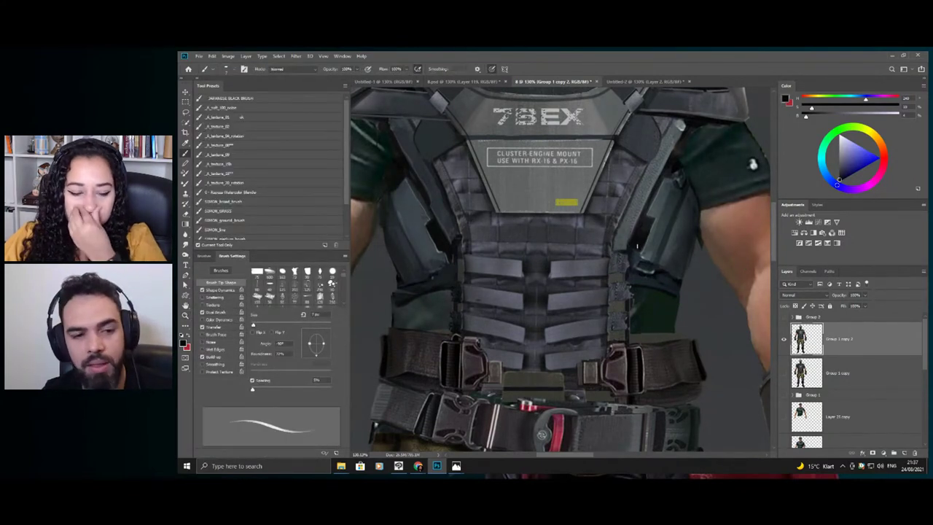
left_click(637, 248, "alt")
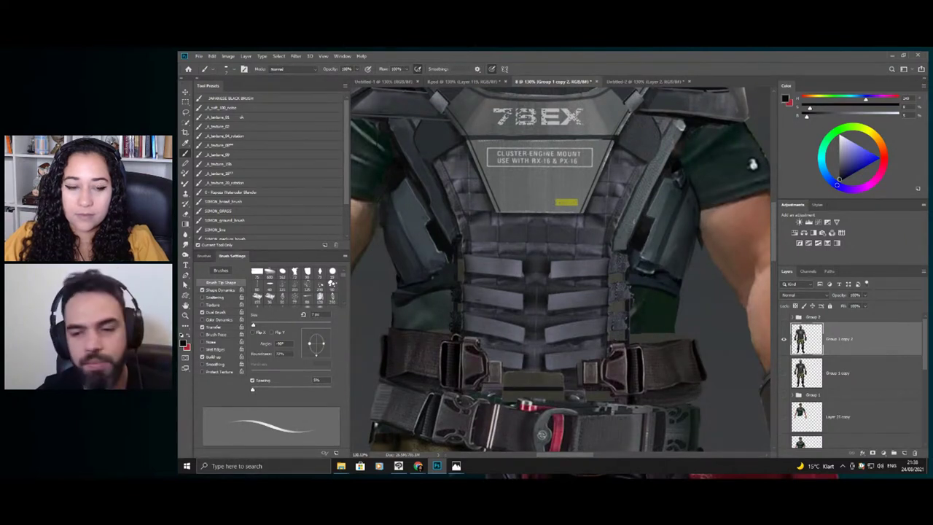
left_click(638, 249, "alt")
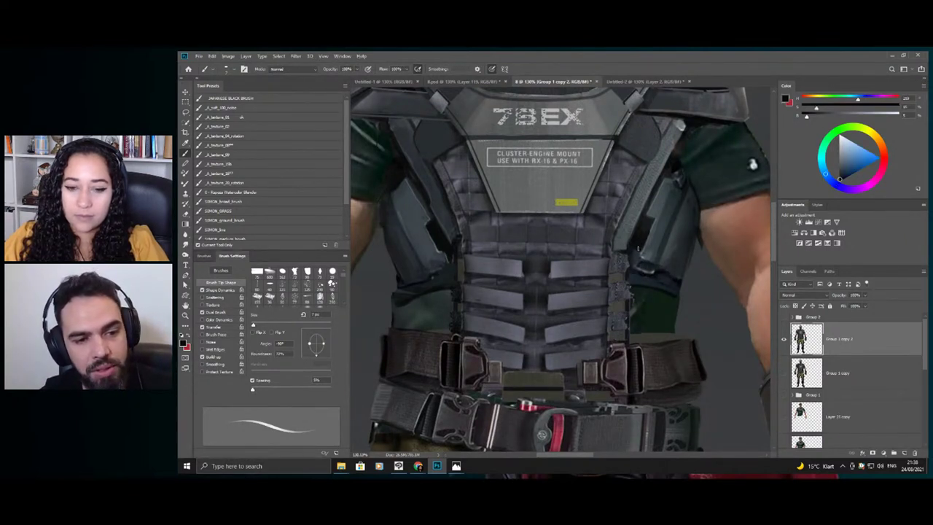
left_click(630, 253, "alt")
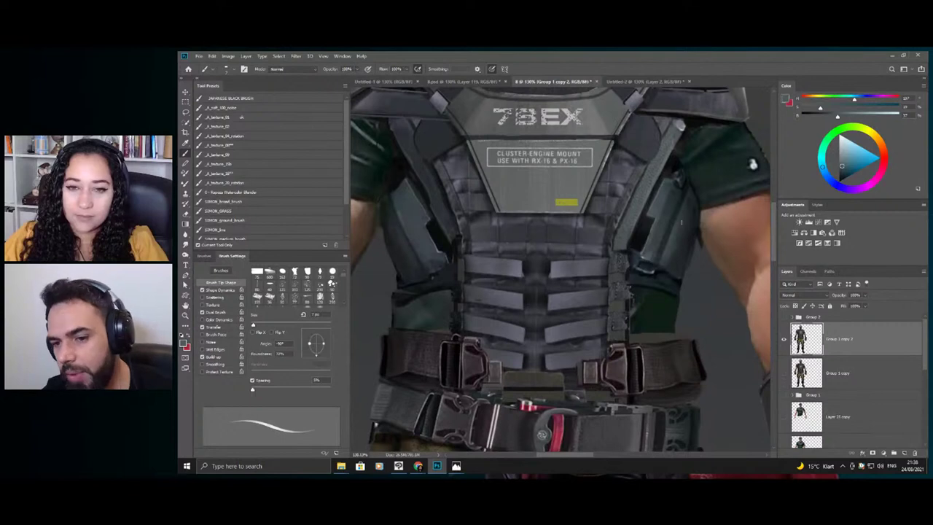
- Paint over the rough texture of the middle webbing patch on the vest's right-hand side with sampled blue-grey
key("z")
mouse_move(619, 297)
left_mouse_down()
mouse_move(604, 286)
mouse_move(611, 290)
left_mouse_up()
left_click_drag(549, 300, 574, 301)
key("b")
left_click(568, 300, "alt")
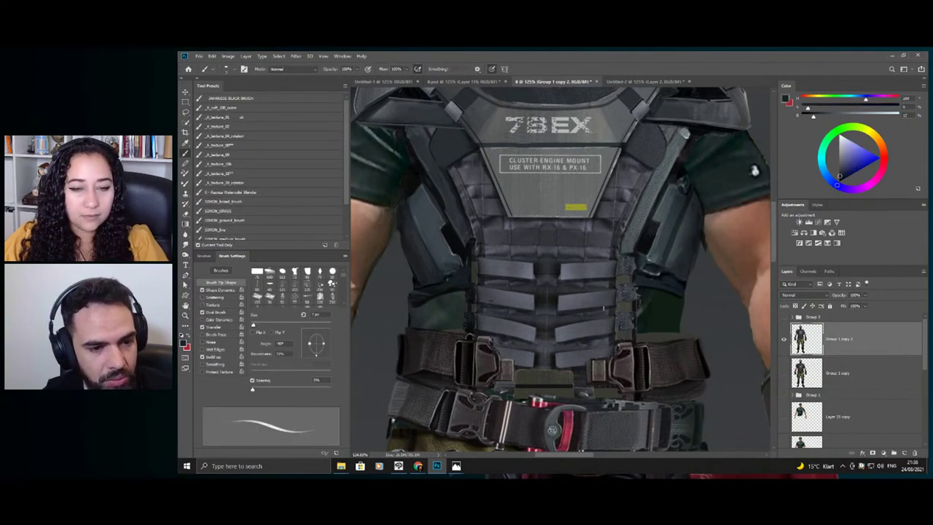
key("z")
left_click_drag(597, 309, 632, 325)
key("b")
left_click(632, 306, "alt")
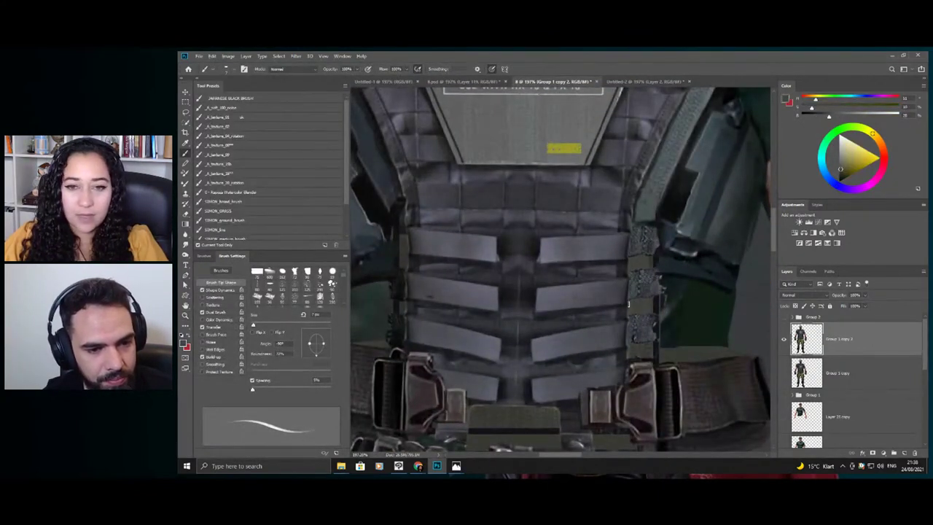
key("z")
key("b")
left_click(639, 294, "alt")
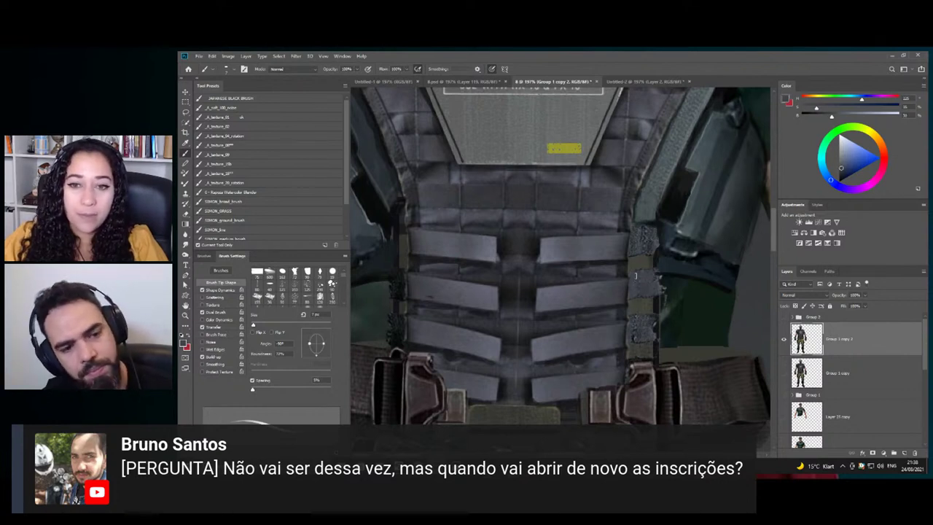
- Clean up the ragged outer edge of the middle webbing patch with sampled near-black and blue-grey tones
left_click(663, 278, "alt")
left_click_drag(661, 275, 660, 283)
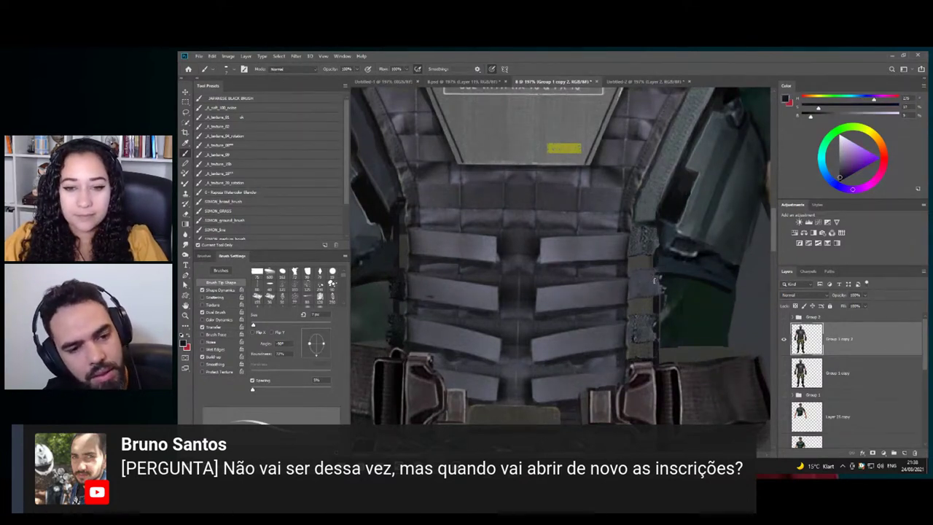
left_click(656, 272, "alt")
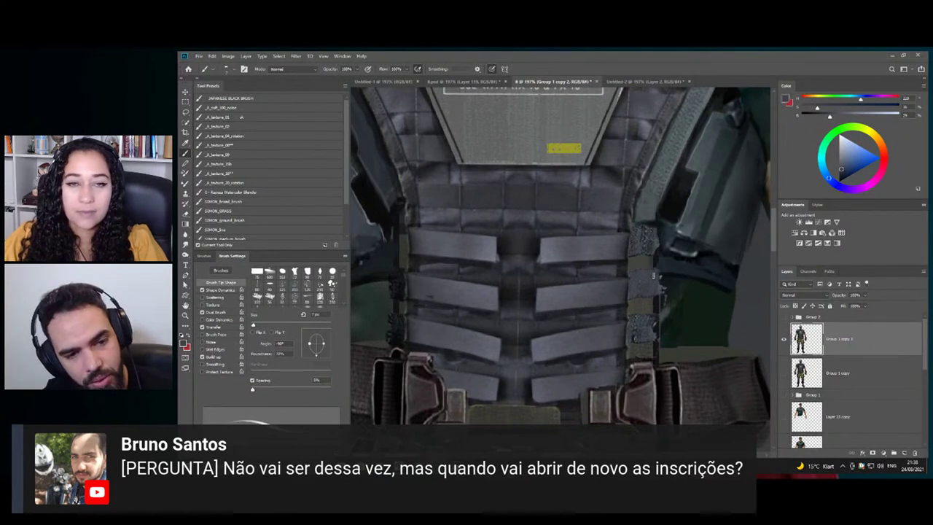
left_click(641, 298, "alt")
left_click_drag(658, 271, 659, 280)
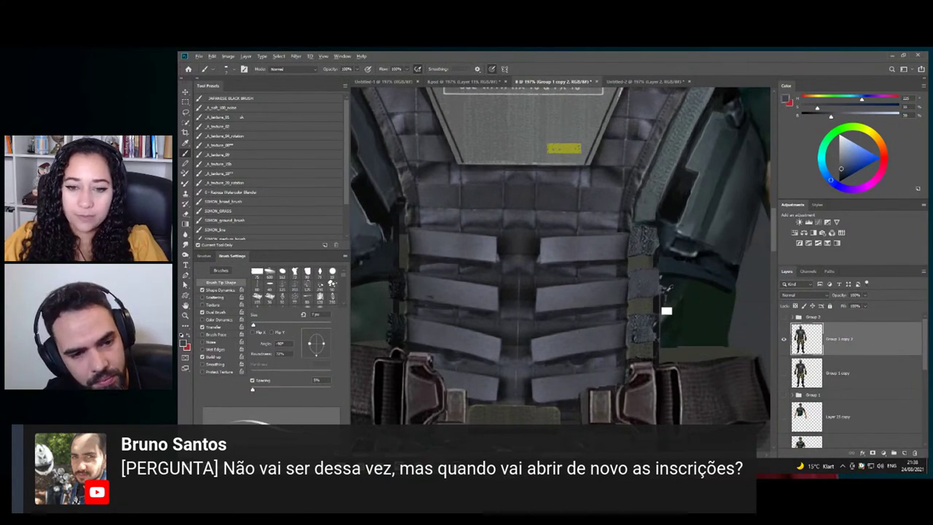
left_click(663, 314, "alt")
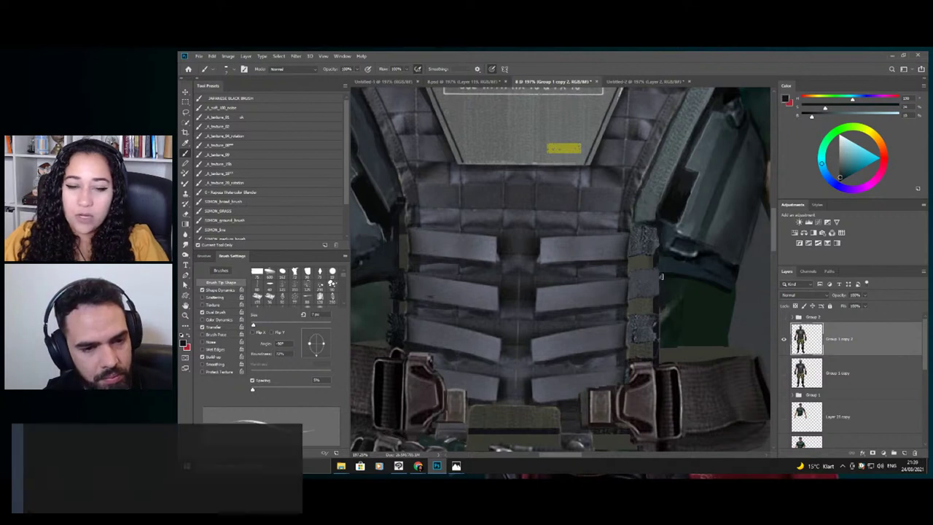
left_click(661, 242, "alt")
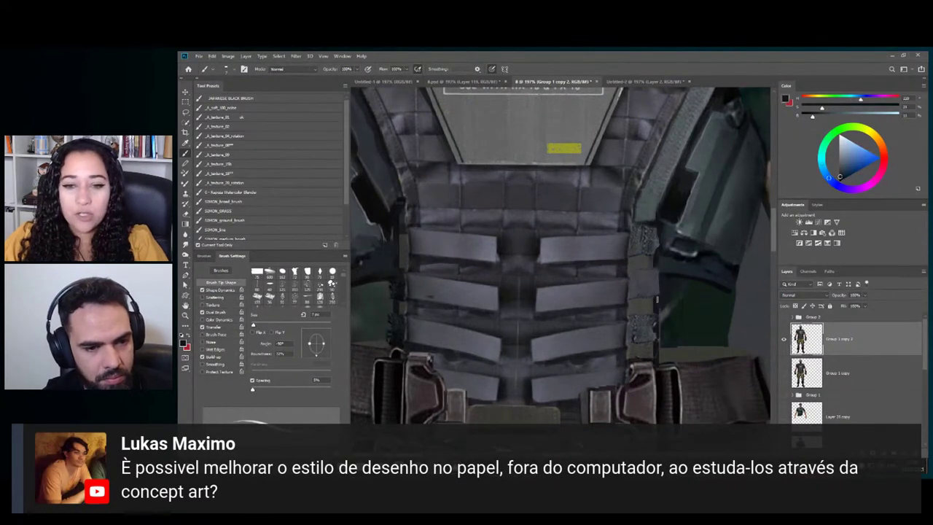
- Define the lower and upper edges of the middle webbing patch with sampled dark and grey tones
left_click_drag(631, 300, 652, 301)
left_click(629, 274, "alt")
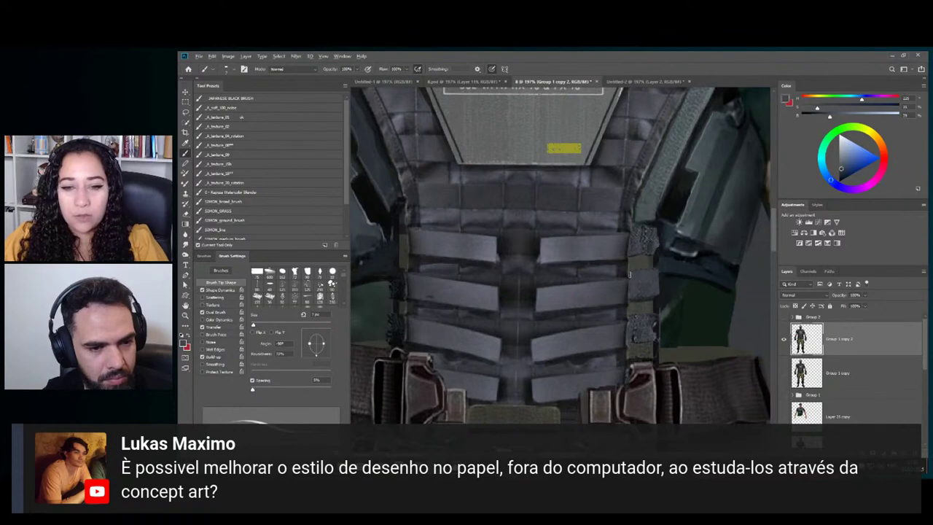
left_click(650, 277, "alt")
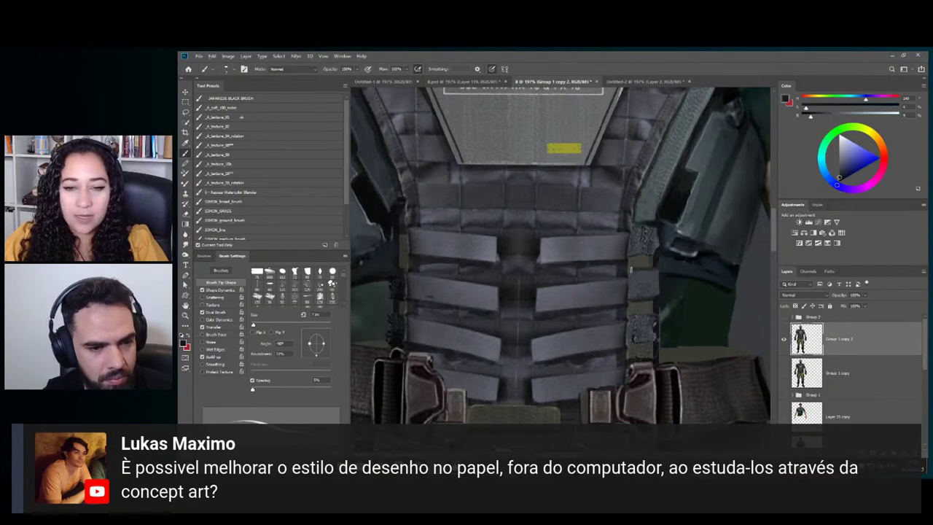
mouse_move(647, 247)
left_mouse_down()
mouse_move(635, 246)
mouse_move(681, 258)
left_mouse_up()
left_click(639, 268, "alt")
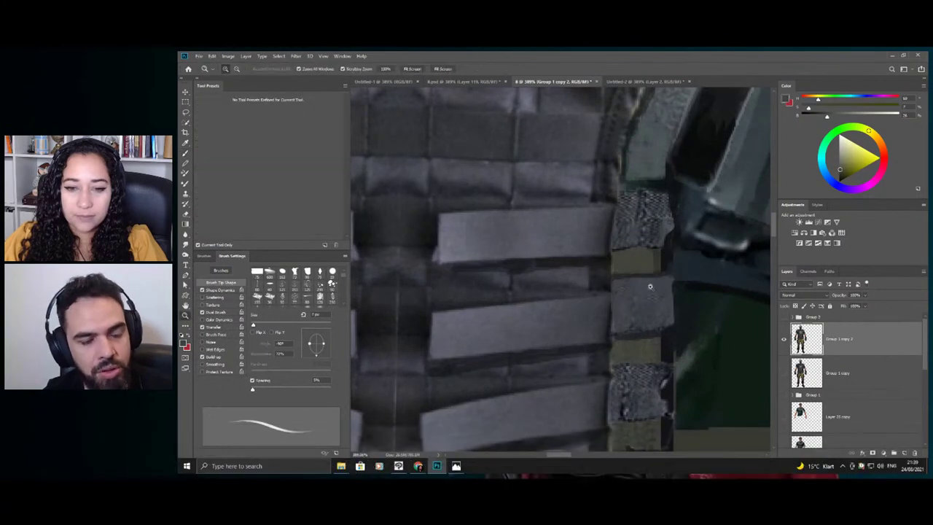
- Smooth the rough texture of the upper webbing patch beneath the right-hand harness strap with sampled greys
left_click_drag(650, 286, 646, 260)
scroll(645, 261, "down", 2)
scroll(649, 260, "up", 2)
key("b")
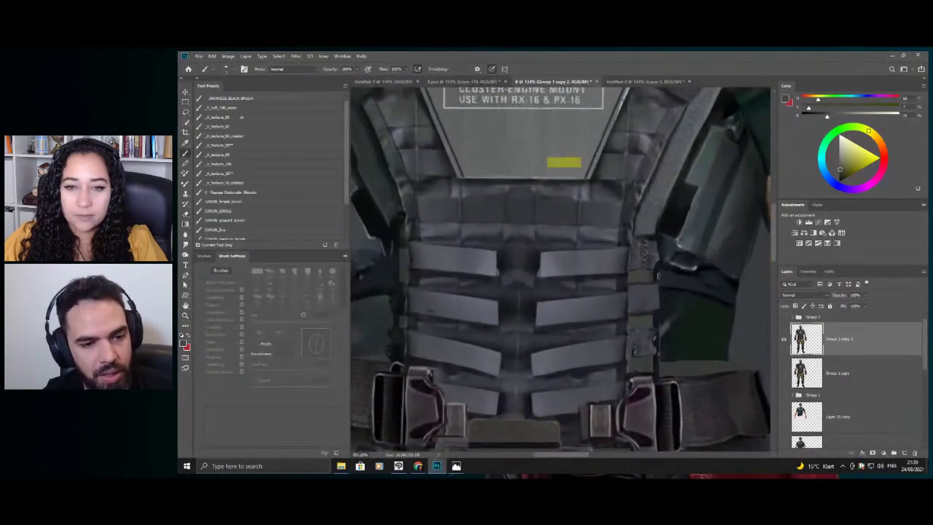
left_click(654, 262, "alt")
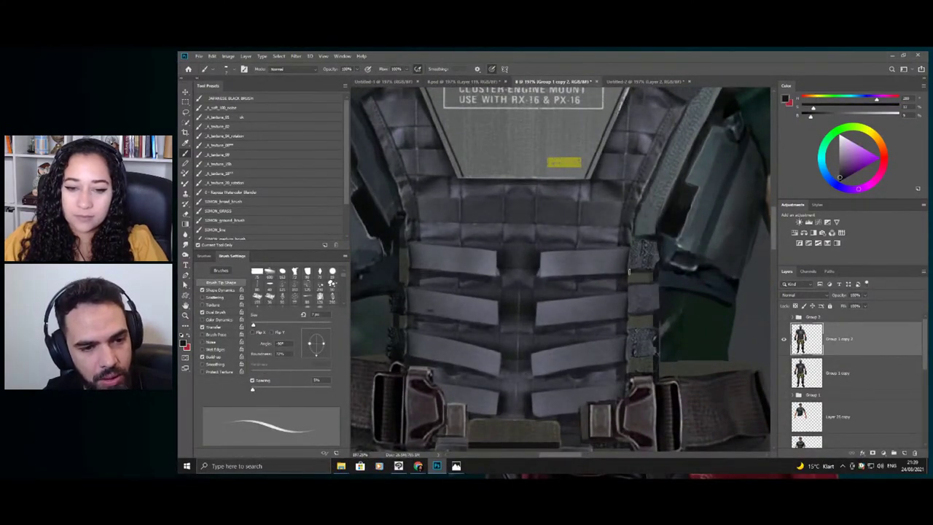
left_click(633, 268, "alt")
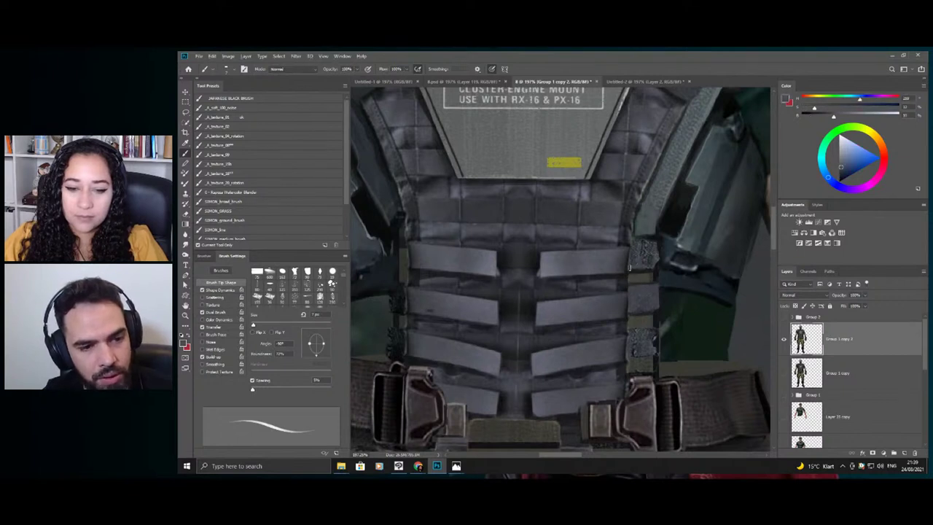
left_click(642, 259, "alt")
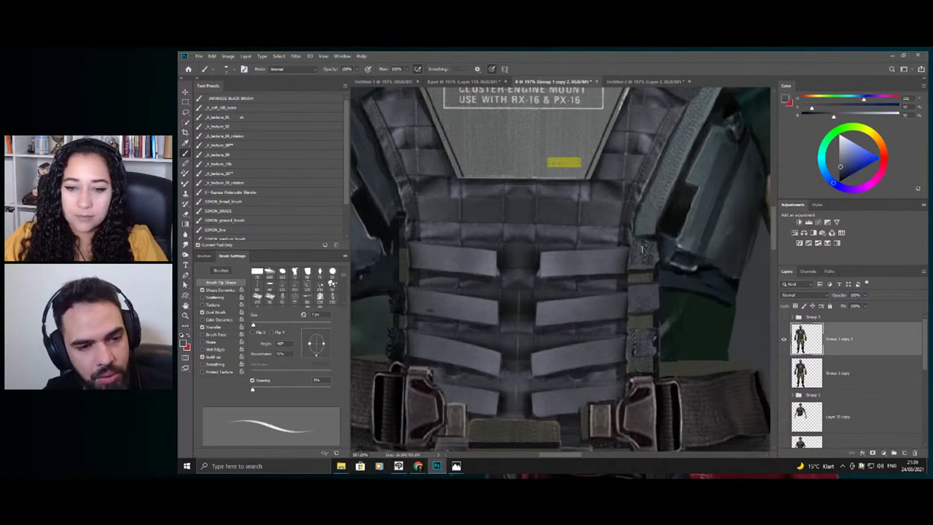
left_click(645, 257, "alt")
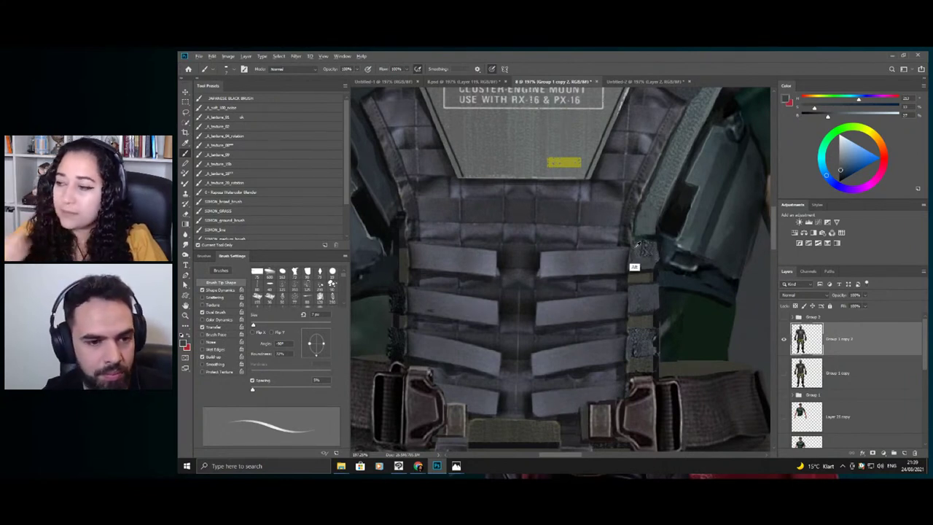
left_click(639, 247, "alt")
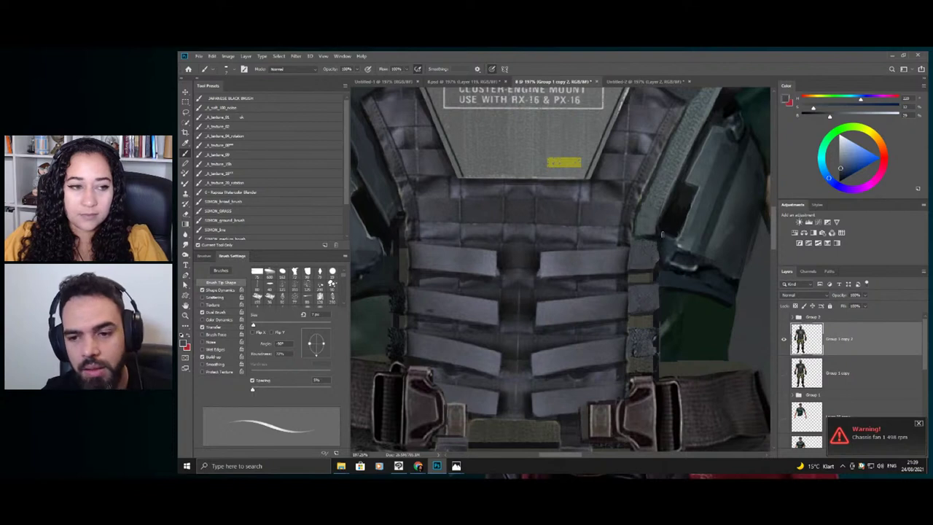
- Refine the outer and lower edges of the upper webbing patch with sampled near-black and blue-grey
left_click(657, 261, "alt")
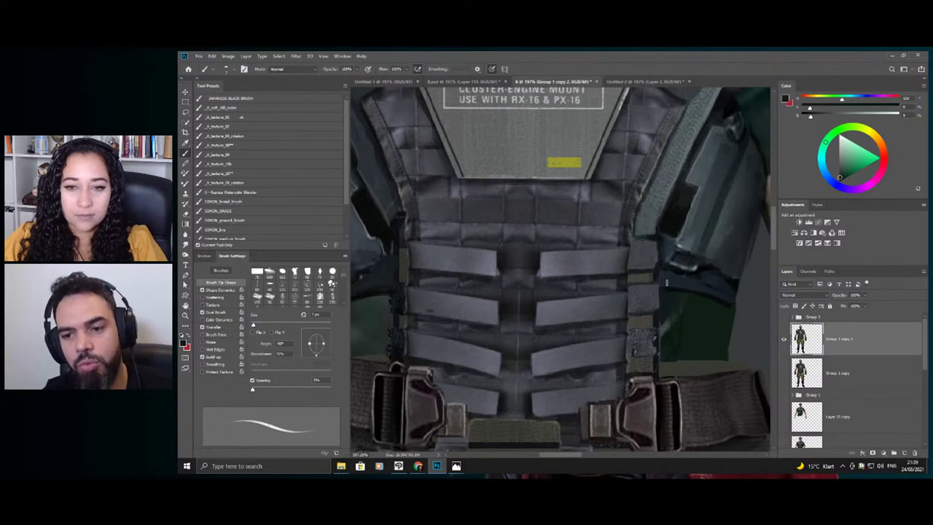
key("z")
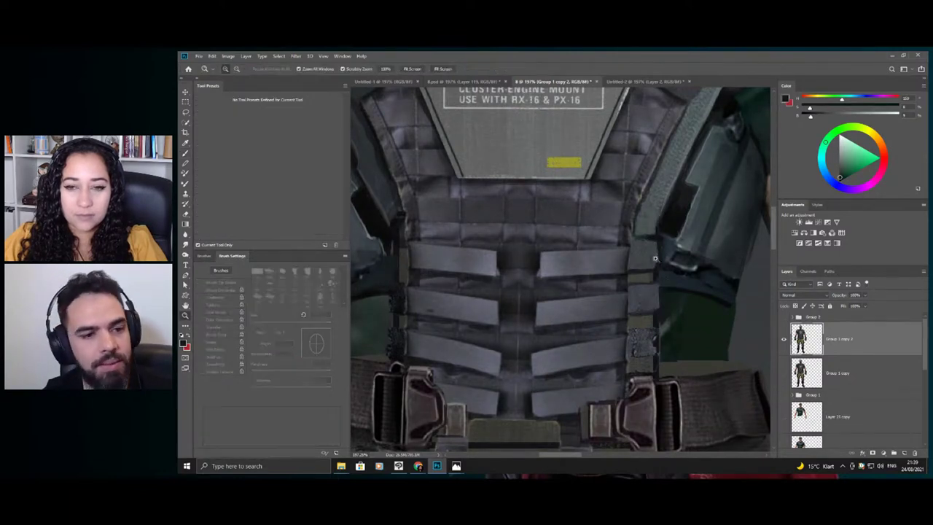
left_click_drag(655, 260, 625, 221)
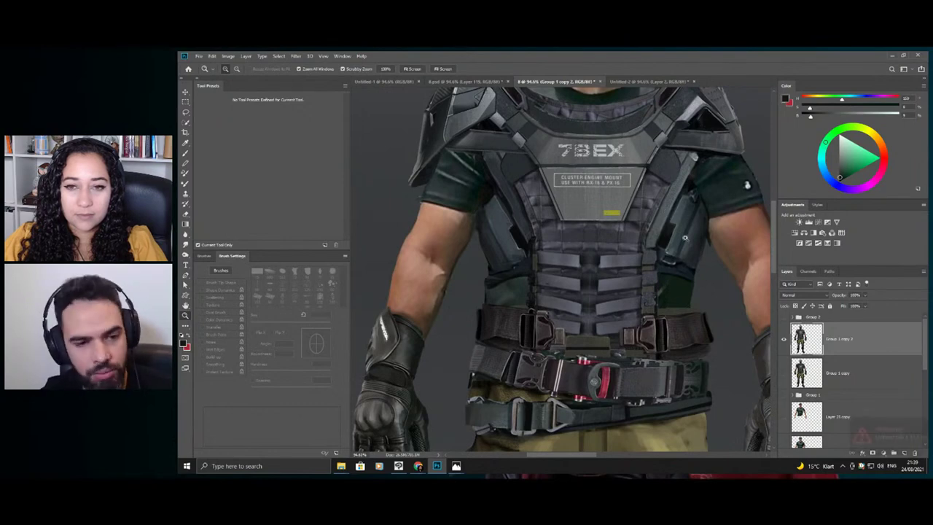
mouse_move(665, 254)
left_mouse_down()
mouse_move(684, 260)
mouse_move(655, 277)
left_mouse_up()
key("b")
left_click(657, 266, "alt")
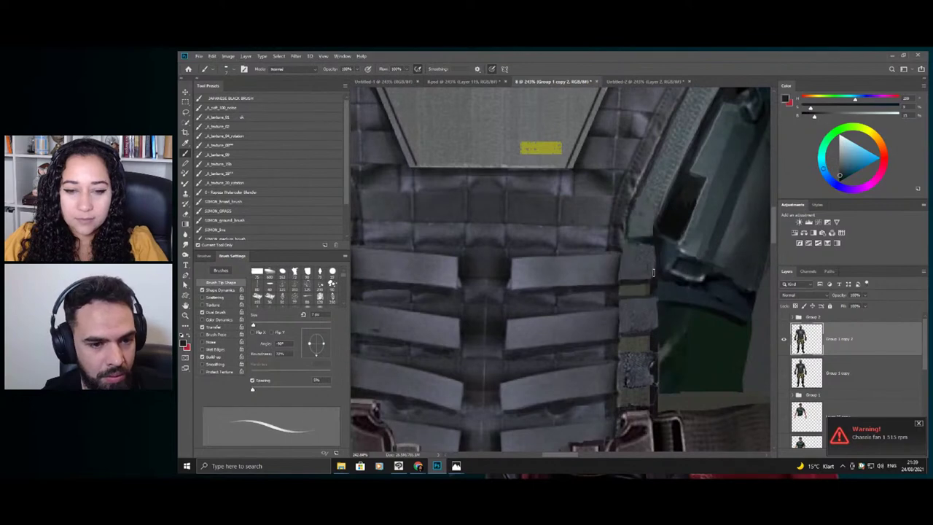
left_click(648, 264, "alt")
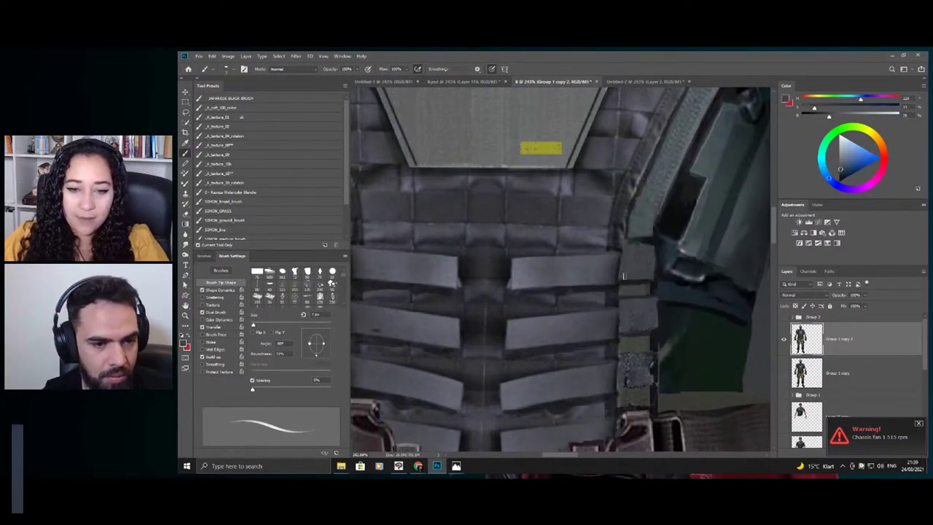
left_click(654, 301, "alt")
- Sample a blue-grey from the right-hand abdominal straps for retouching them with the narrow brush
key("z")
left_click_drag(654, 230, 585, 223)
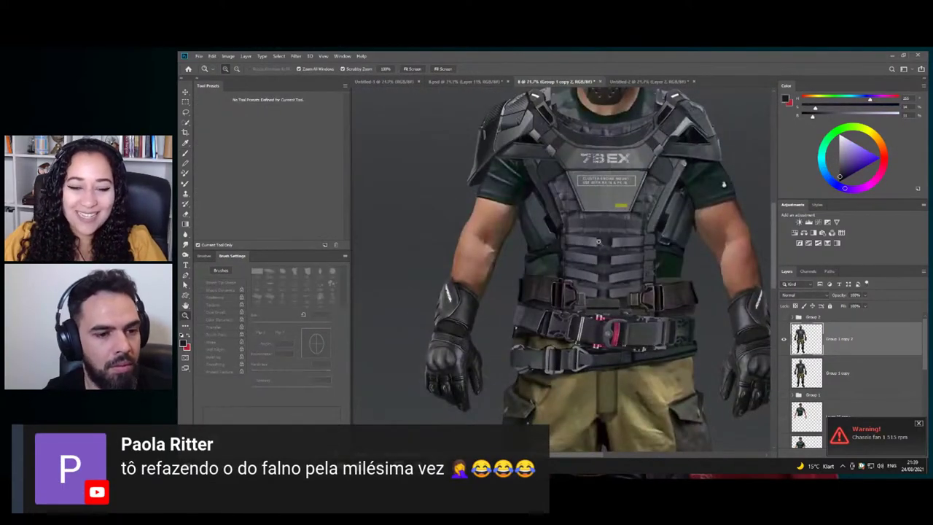
left_click_drag(615, 255, 636, 263)
key("b")
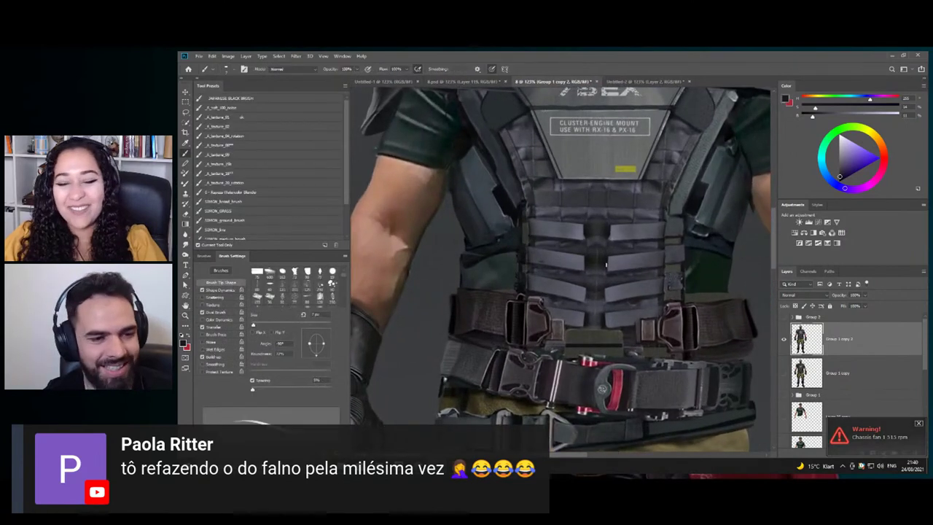
left_click(615, 253, "alt")
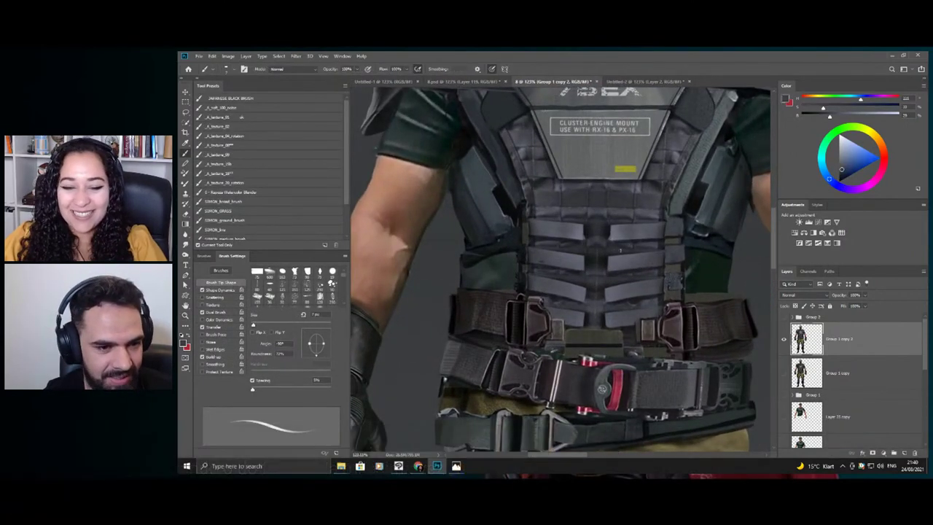
- Sample a near-black tone from the artwork and touch up the dark areas around the soldier's waist belts with the brush
key("z")
left_click_drag(606, 251, 577, 254)
left_click_drag(635, 317, 651, 320)
key("b")
left_click(651, 282, "alt")
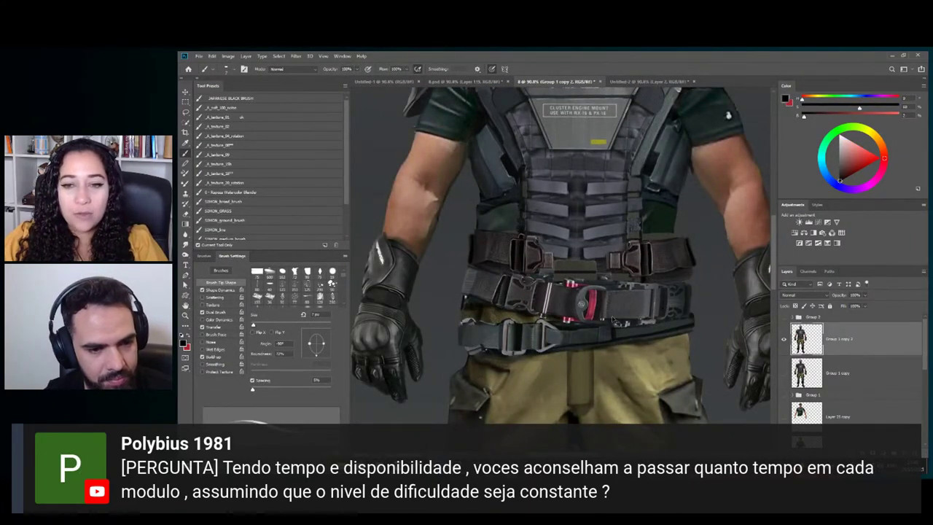
left_click_drag(605, 318, 648, 320)
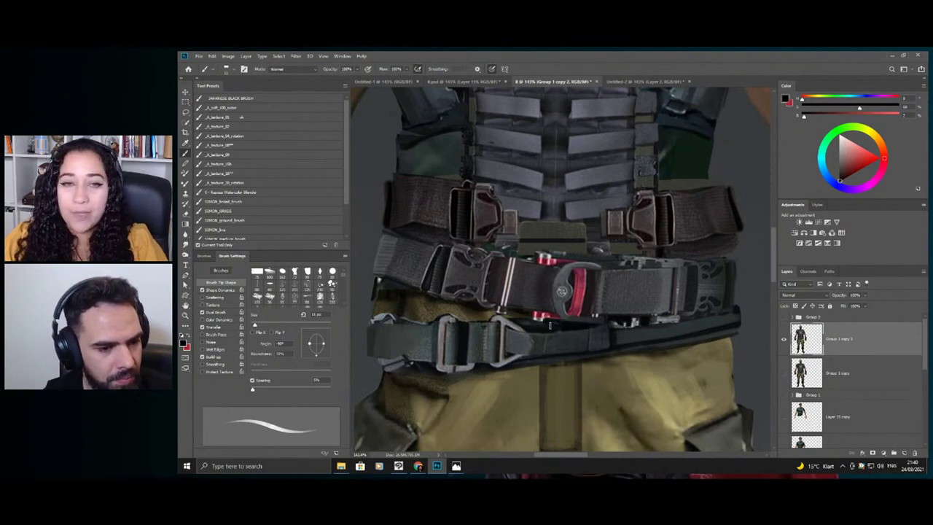
key("z")
mouse_move(592, 310)
left_mouse_down()
mouse_move(522, 308)
mouse_move(635, 292)
mouse_move(605, 289)
left_mouse_up()
key("b")
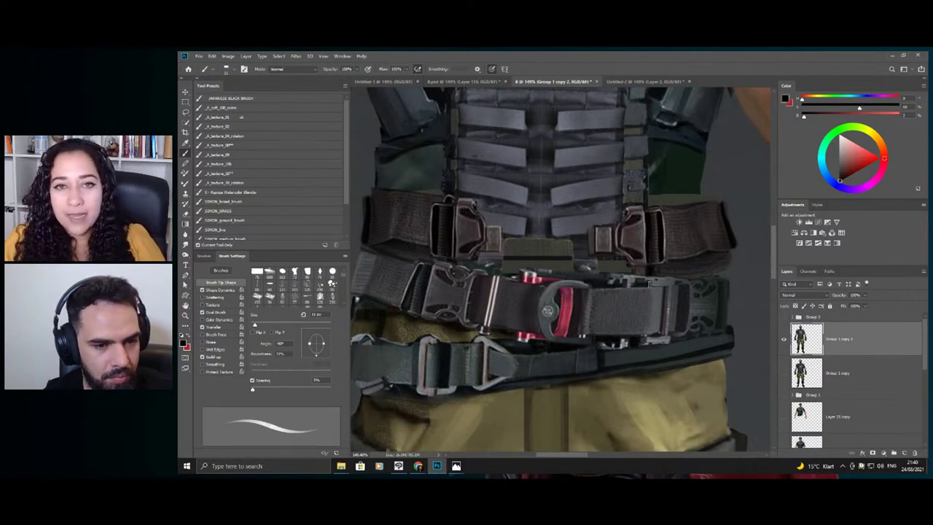
scroll(627, 284, "down", 3)
scroll(669, 290, "up", 3)
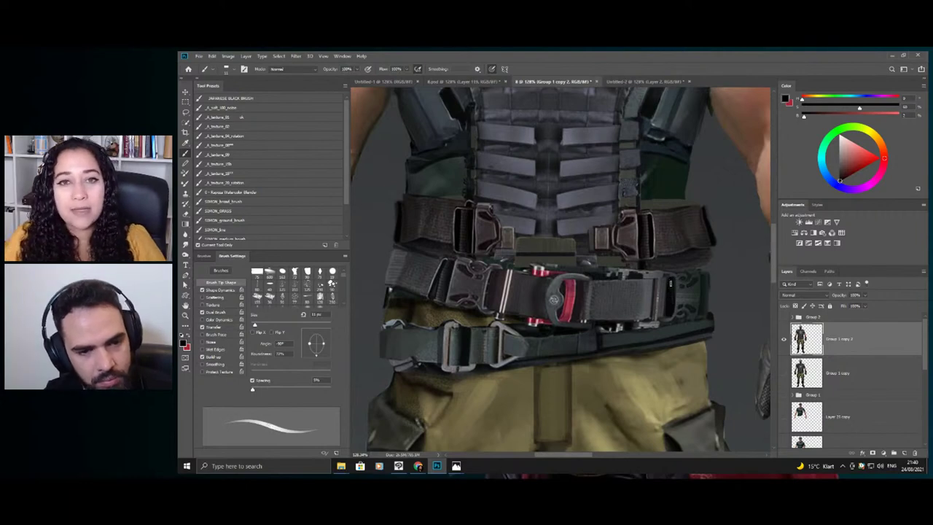
- Refine the strap loop beside the green ornamented buckle at the middle belt's right end, using sampled greys and a dark blue-grey
key("z")
mouse_move(659, 299)
left_mouse_down()
mouse_move(628, 298)
mouse_move(701, 301)
left_mouse_up()
key("b")
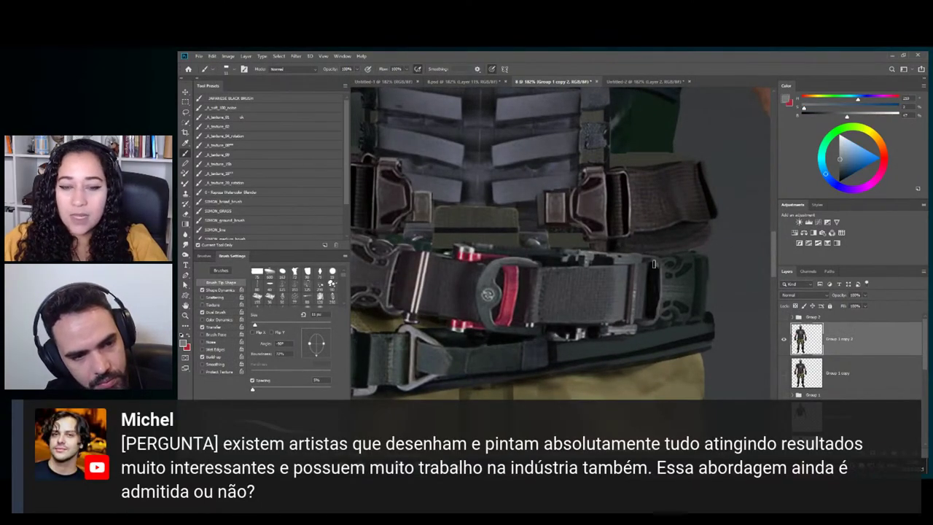
mouse_move(654, 264)
left_mouse_down()
mouse_move(634, 265)
mouse_move(663, 278)
left_mouse_up()
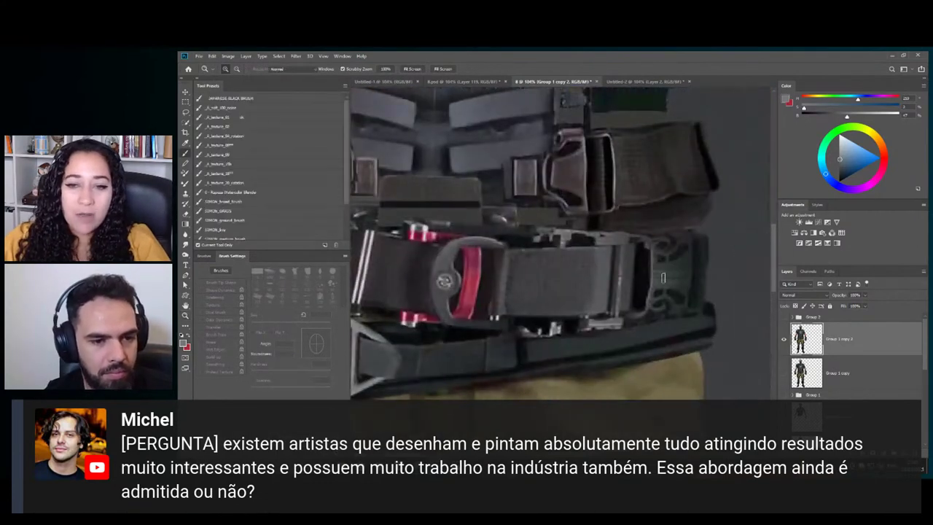
key("b")
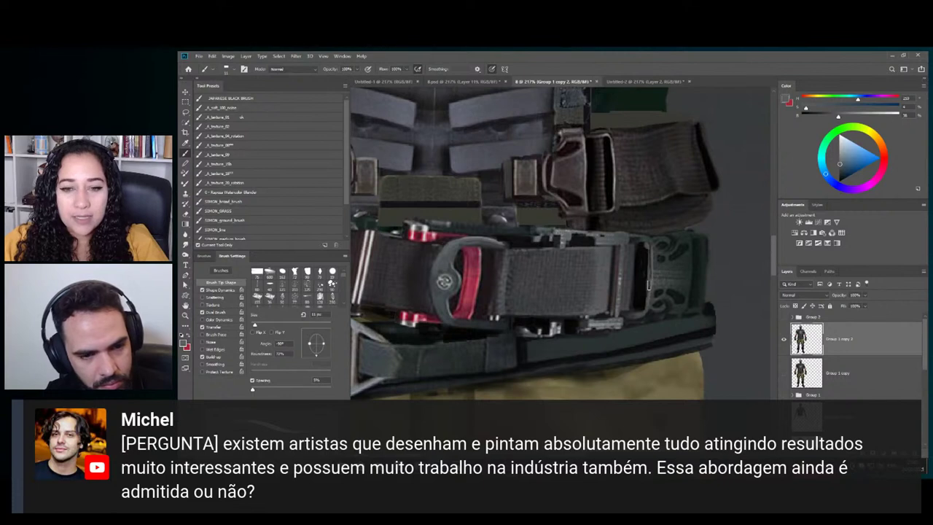
left_click(654, 251, "alt")
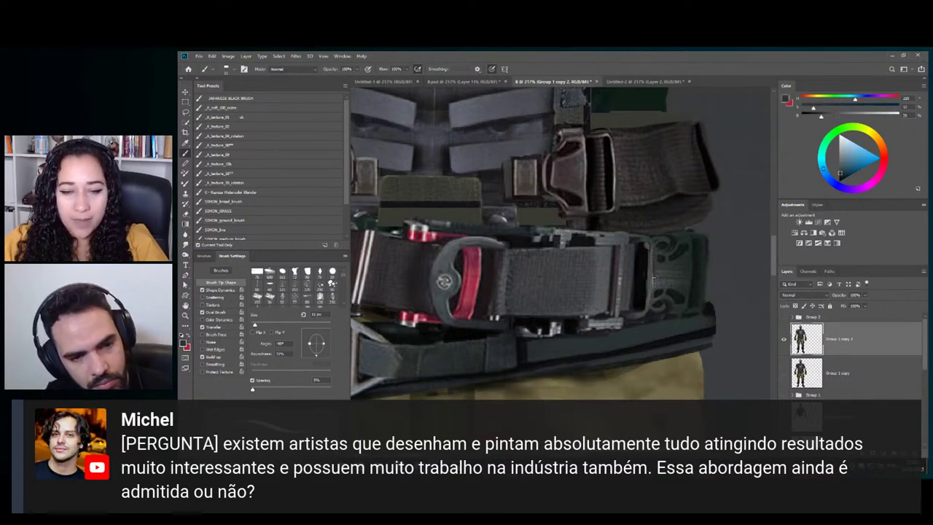
left_click(655, 284, "alt")
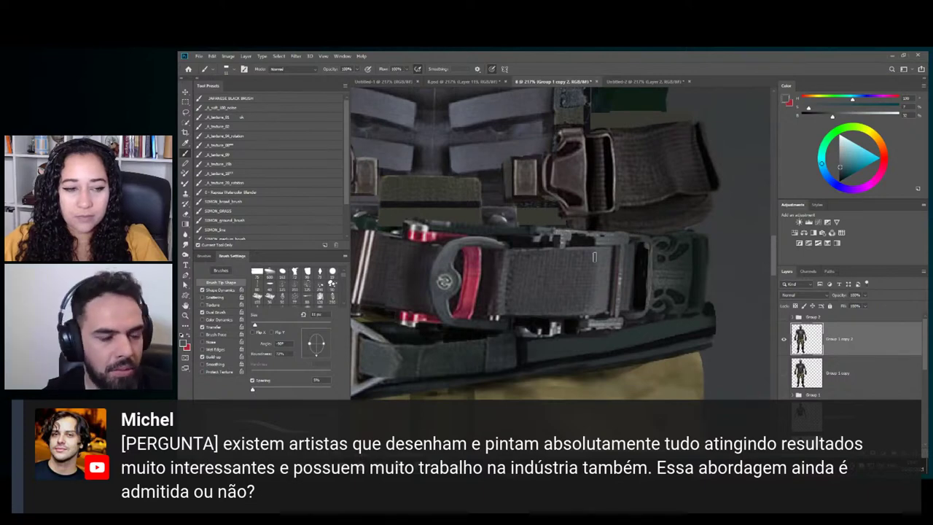
- Paint the gap between the belt's red lever and the webbing strap with near-black and a sampled grey
key("z")
left_click_drag(663, 303, 648, 302)
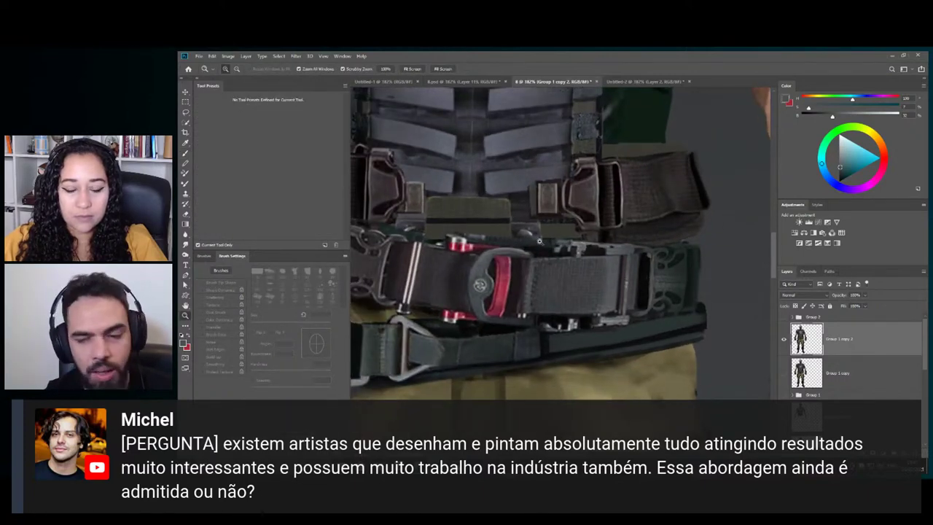
left_click_drag(565, 272, 542, 211)
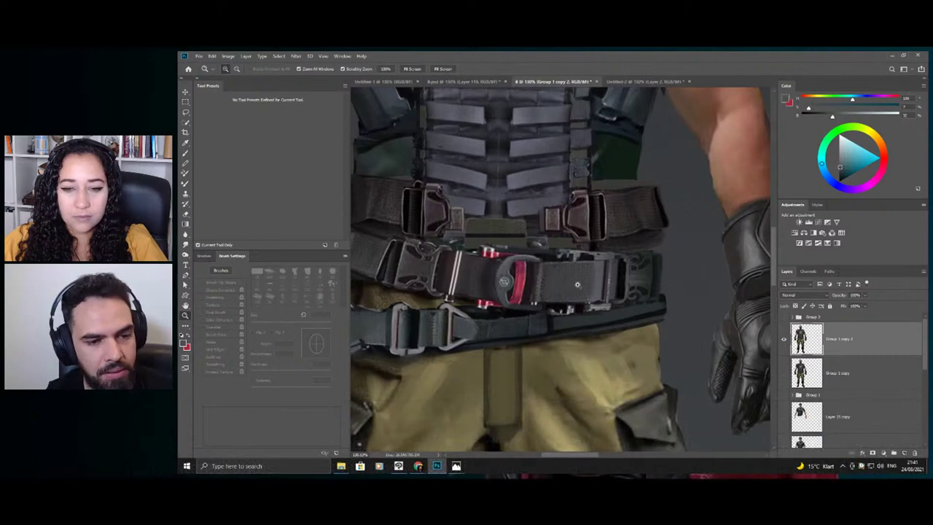
left_click_drag(578, 286, 626, 280)
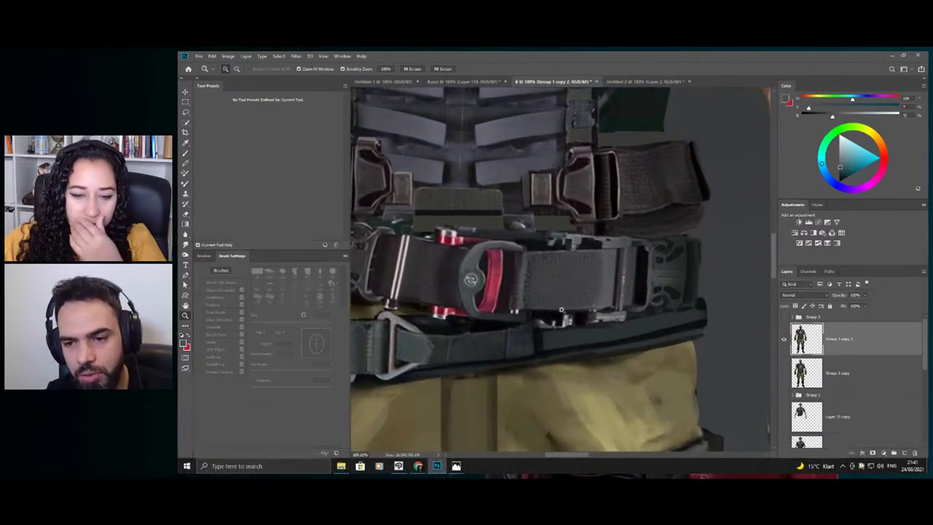
left_click_drag(565, 288, 565, 288)
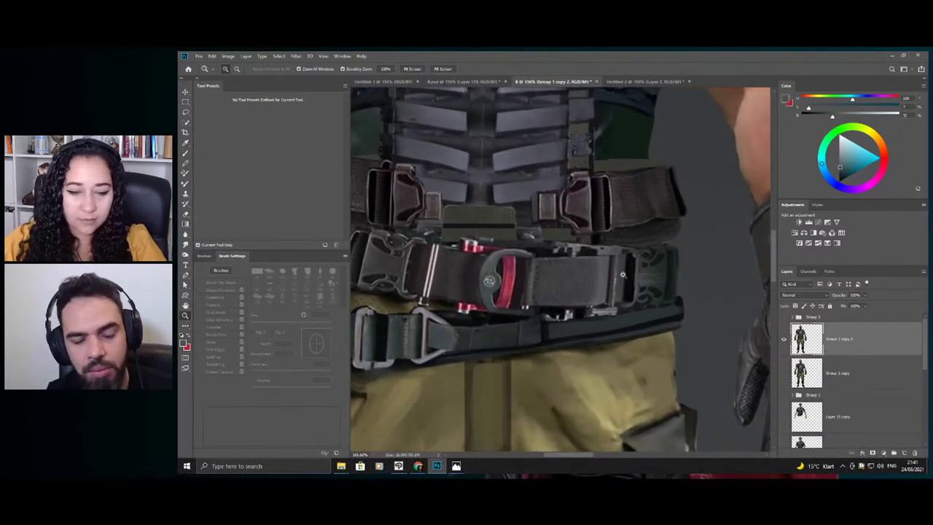
left_click(572, 276)
key("b")
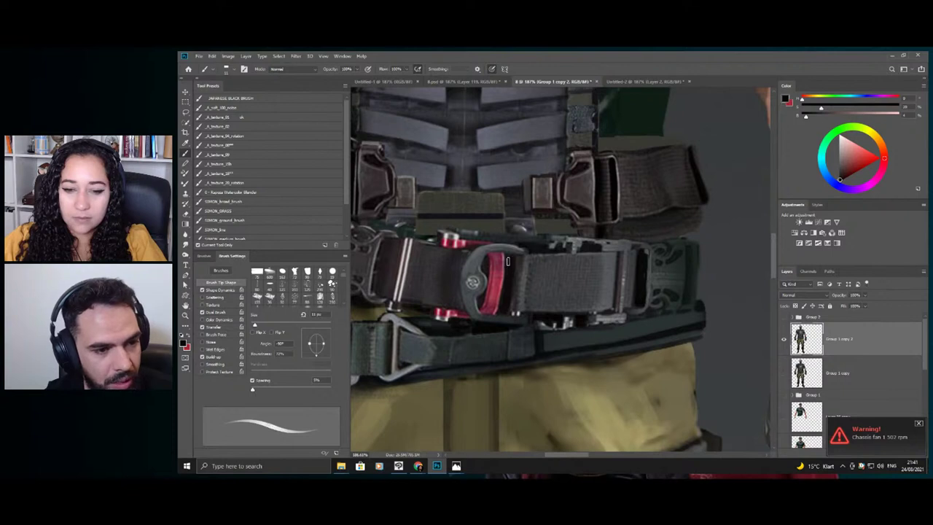
left_click(523, 303, "alt")
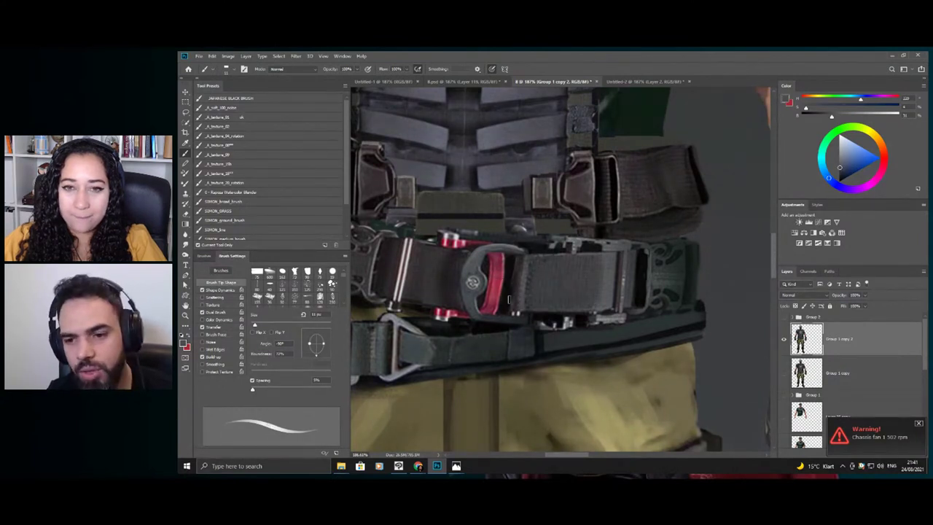
- Refine the buckle frame edge beside the red lever, sampling a dark tone from the adjoining gap
key("z")
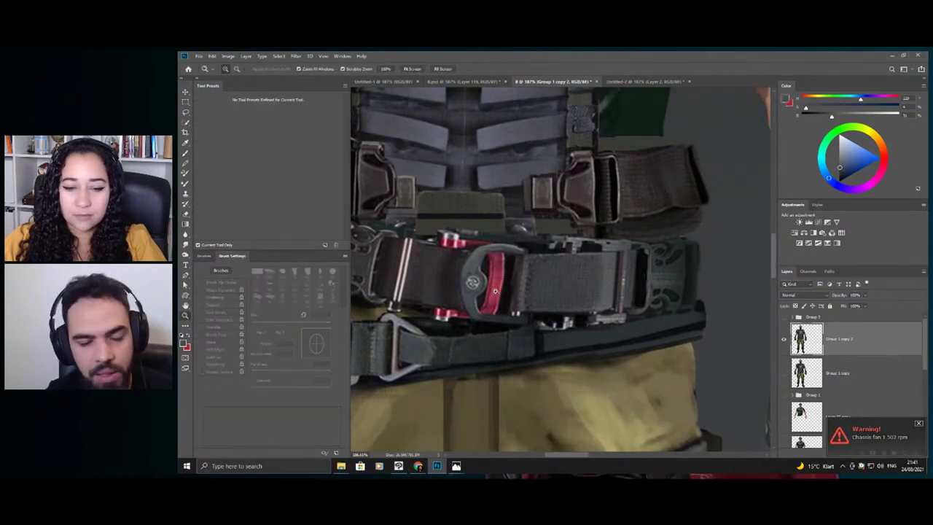
left_click_drag(503, 296, 522, 260)
key("b")
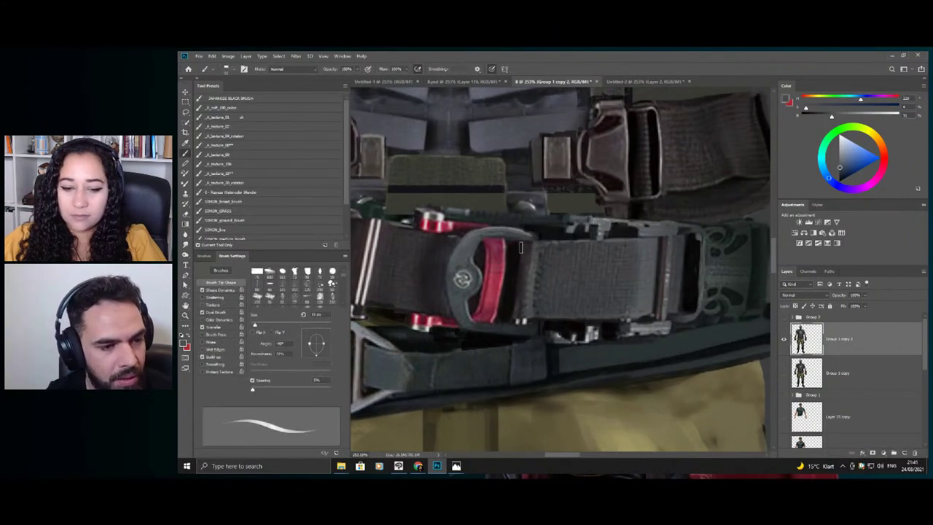
left_click(519, 297, "alt")
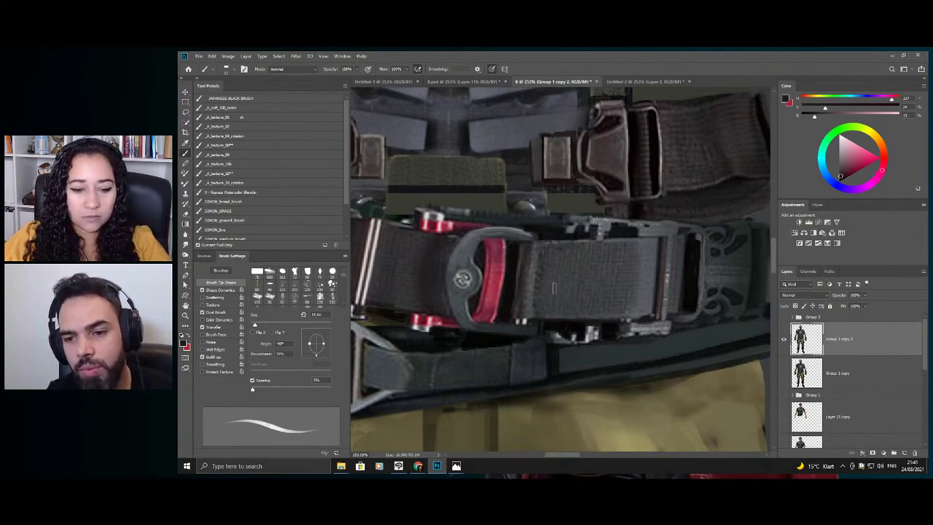
- Touch up the round grey buckle plate next to the red lever with a blue-grey tone
key("z")
left_click_drag(535, 288, 525, 287)
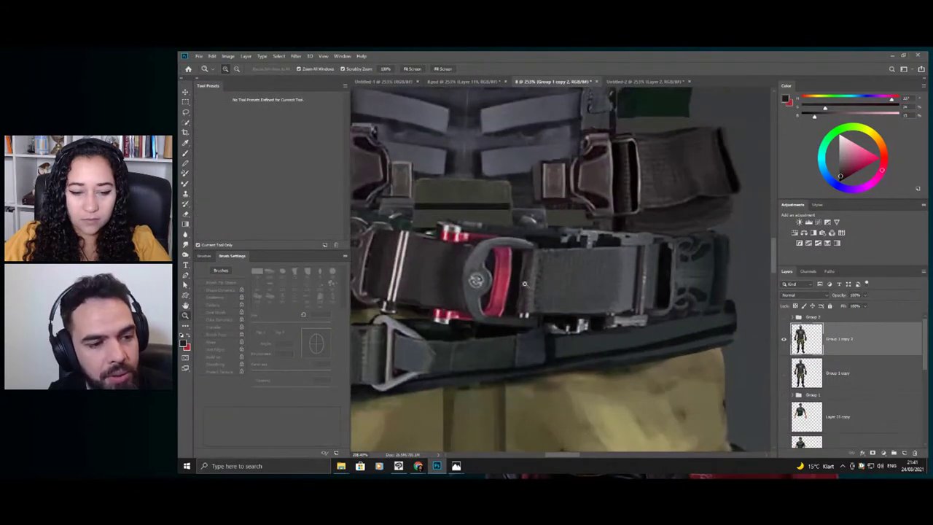
left_click_drag(454, 260, 481, 267)
key("b")
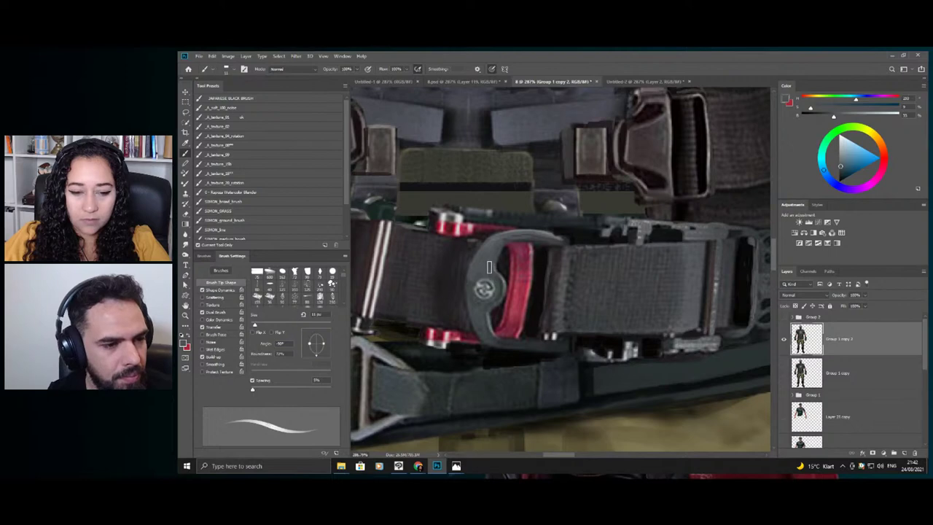
- Clean up around the twin silver bars on the middle belt with dark brown and near-black strokes
key("z")
left_click_drag(562, 236, 547, 288)
key("b")
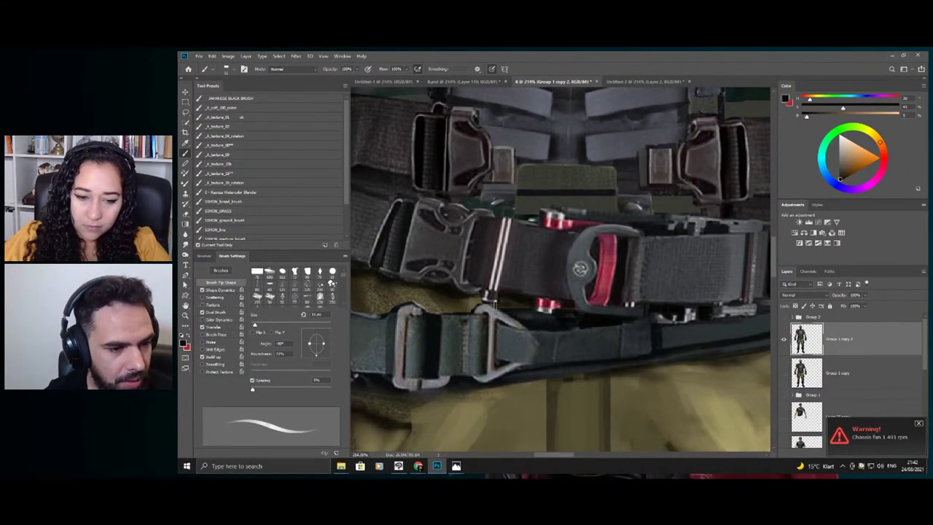
key("z")
mouse_move(551, 286)
left_mouse_down()
mouse_move(546, 270)
mouse_move(469, 223)
mouse_move(503, 267)
mouse_move(623, 327)
left_mouse_up()
key("b")
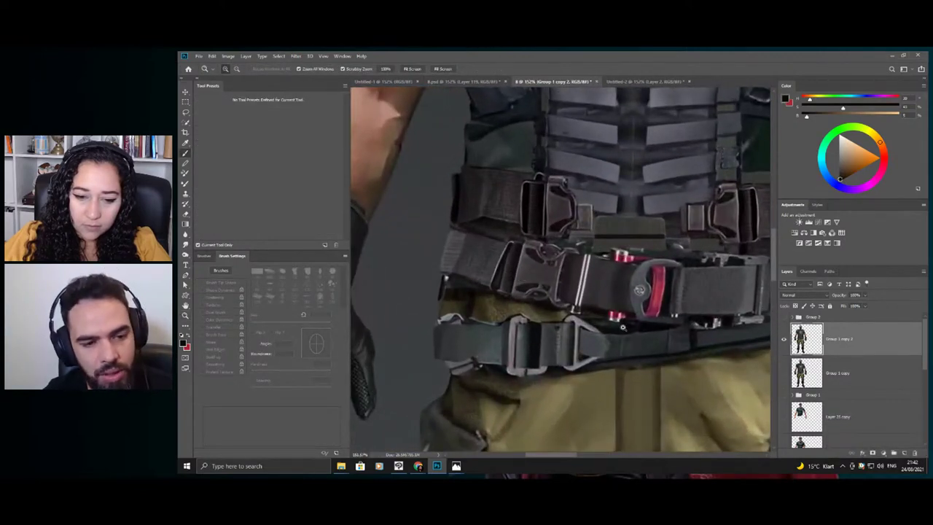
key("b")
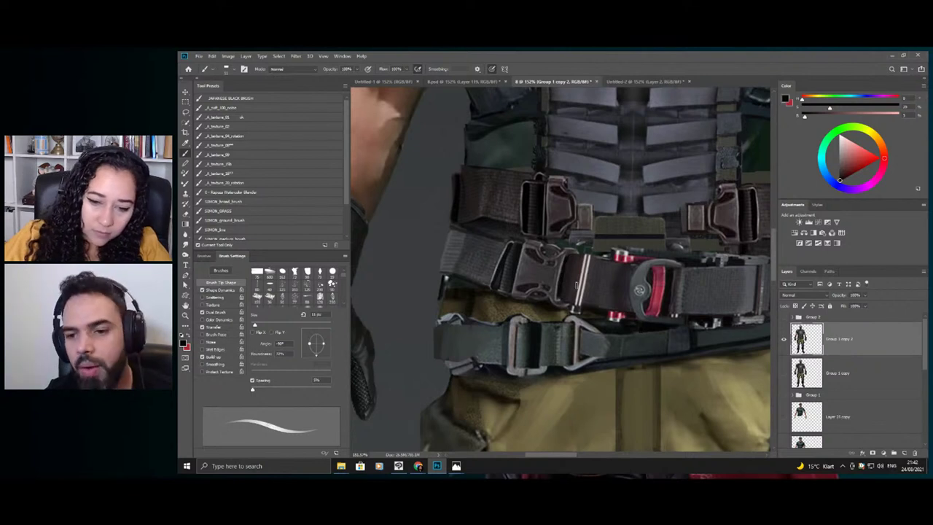
- Darken the strap edge where it enters the black buckle on the middle belt's left side
key("z")
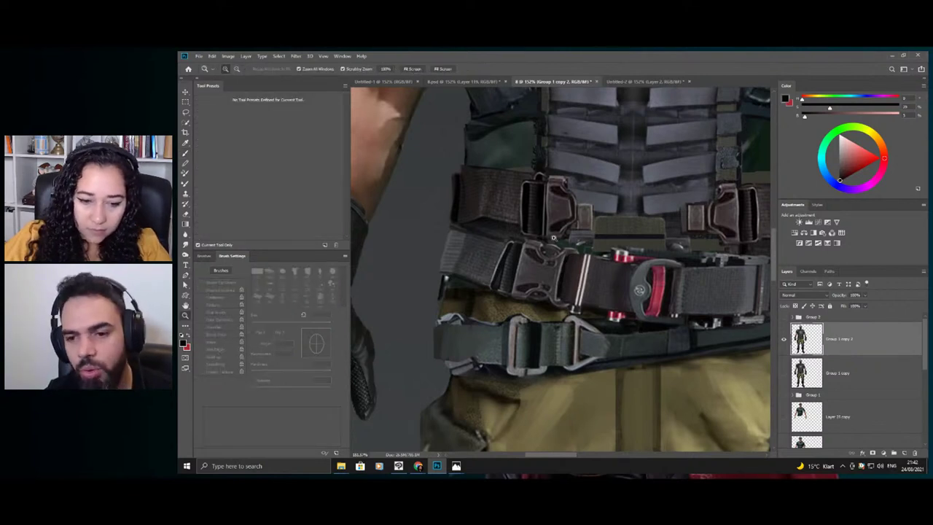
left_click_drag(493, 267, 506, 267)
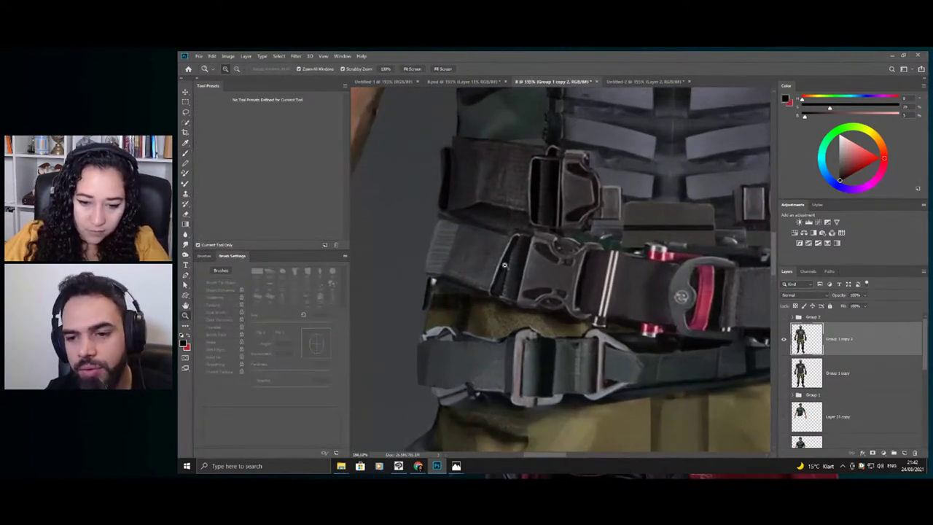
key("b")
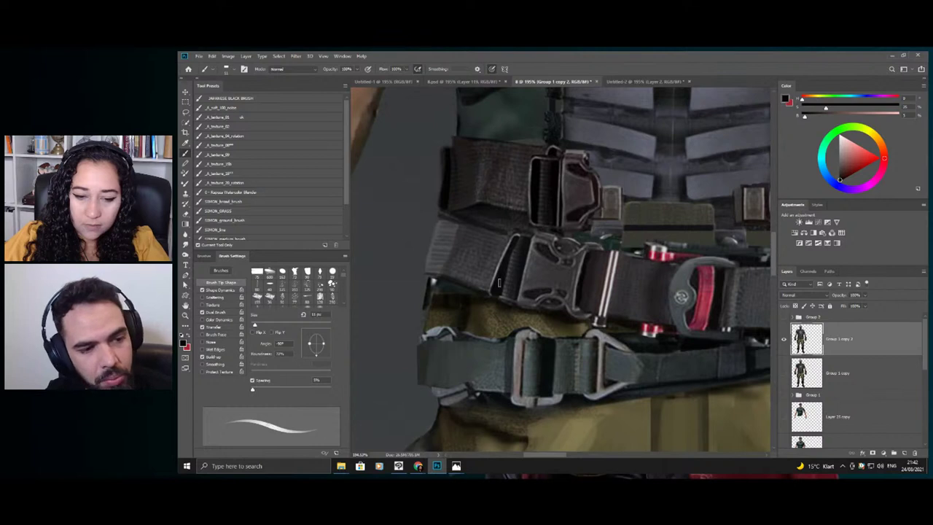
- Retouch the black side-release buckle on the middle belt with a blue-grey tone and near-black
key("z")
left_click_drag(542, 219, 495, 222)
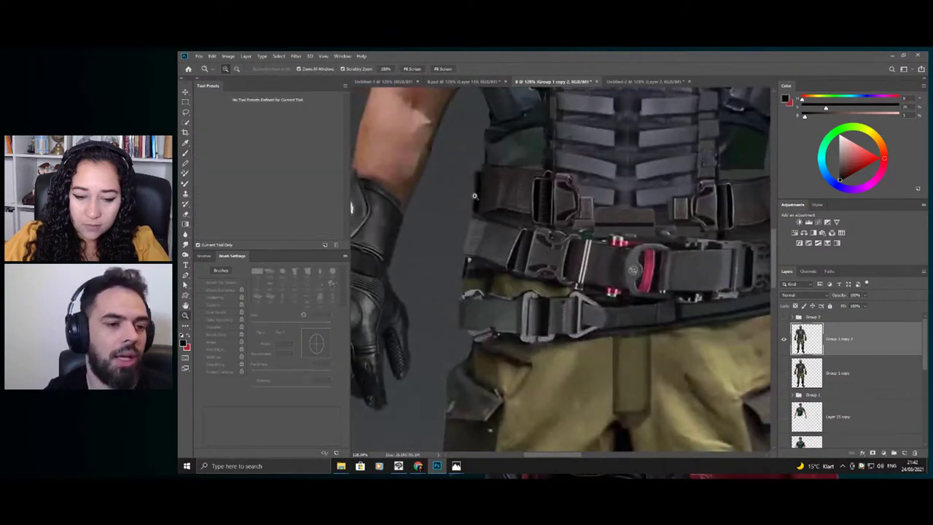
scroll(482, 225, "up", 2)
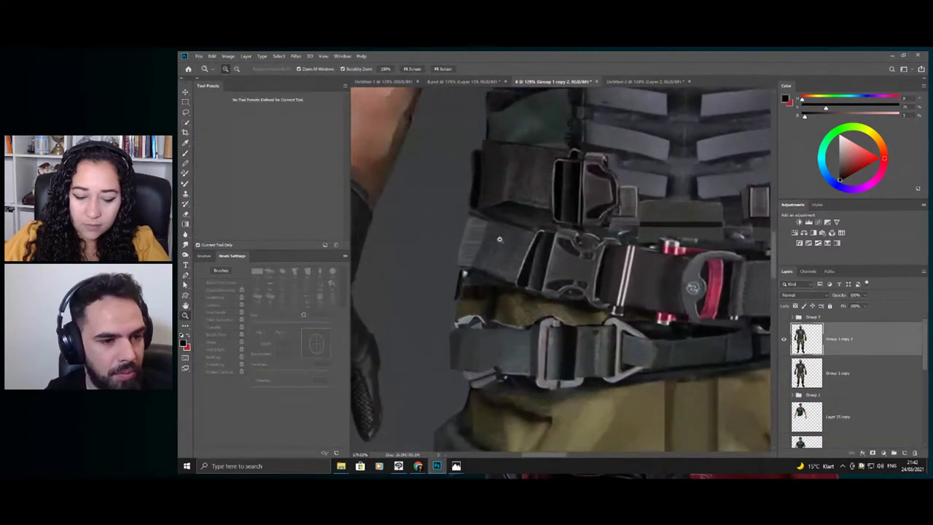
scroll(534, 251, "down", 1)
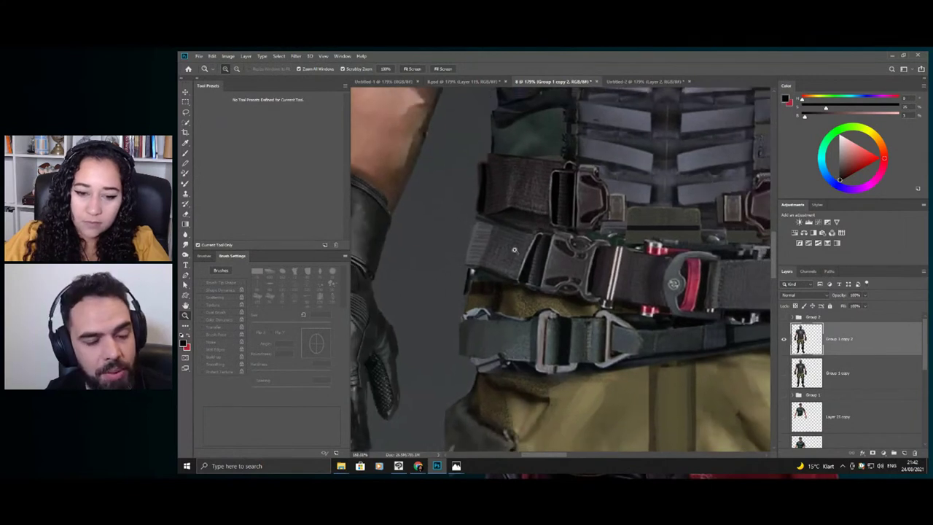
key("b")
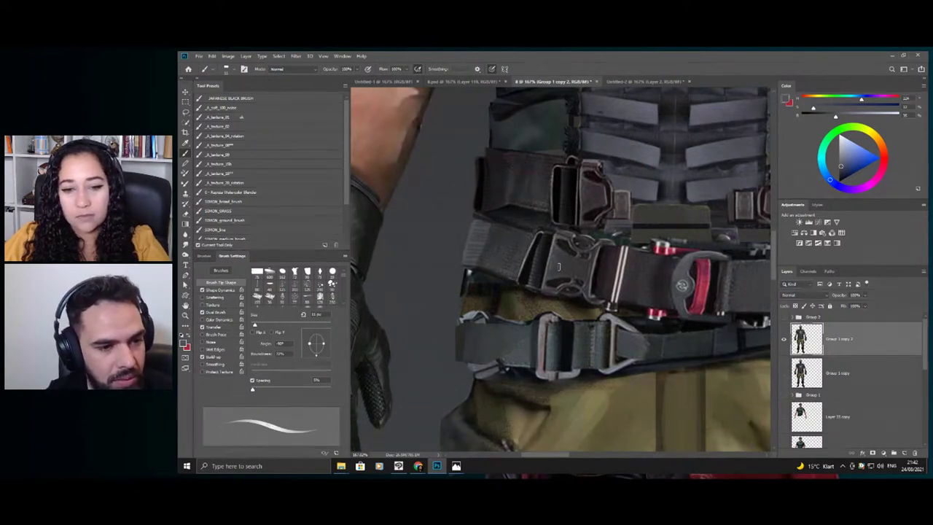
key("x")
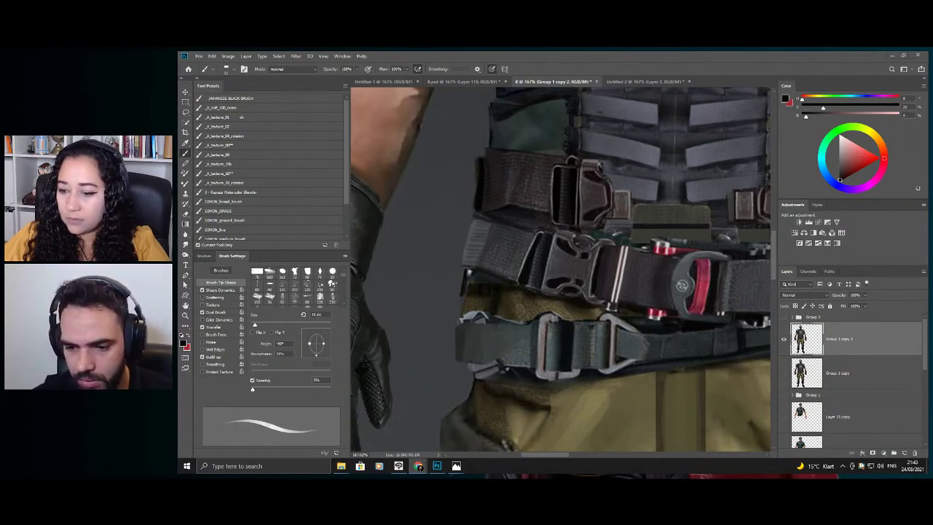
- Switch to File Explorer, open 2 Cleaners_Explorations.jpg in Photoshop, and hide its guides
key("alt+Tab")
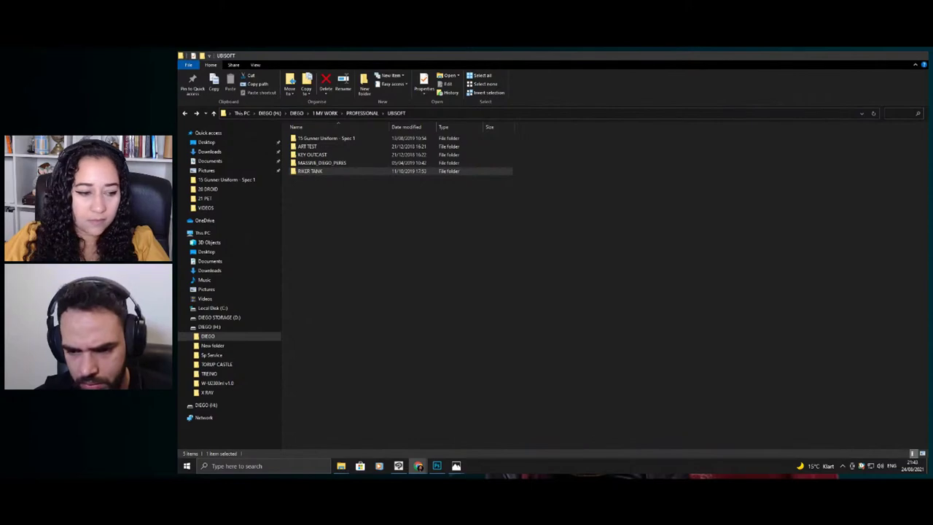
key("alt+Tab")
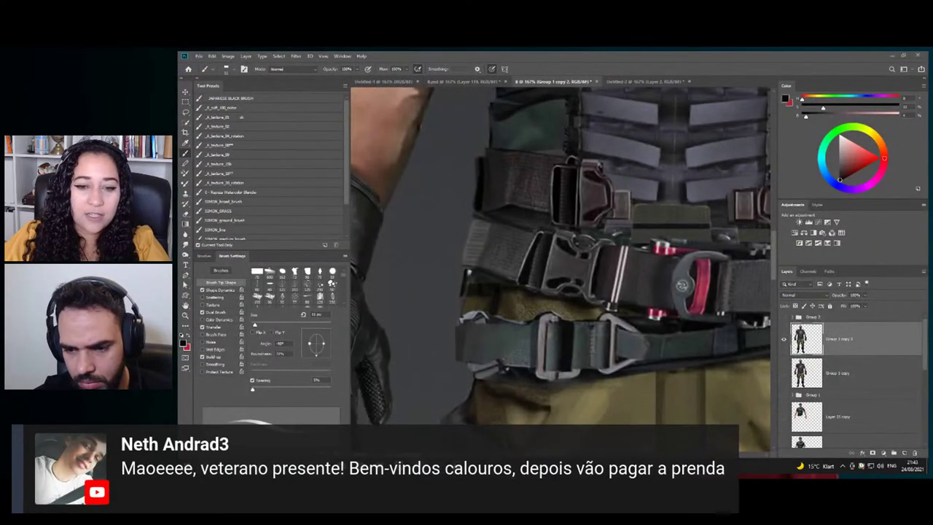
key("alt+Tab")
left_click_drag(602, 54, 932, 54)
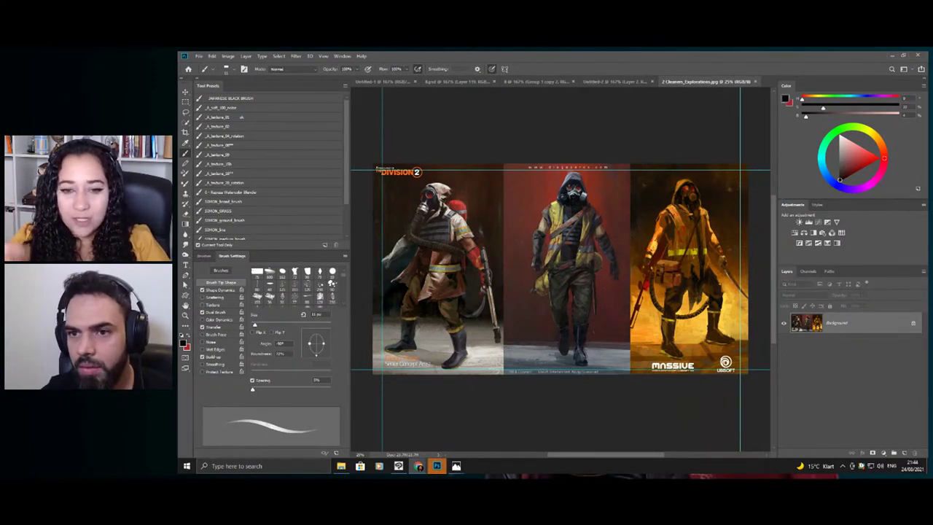
key("ctrl+h")
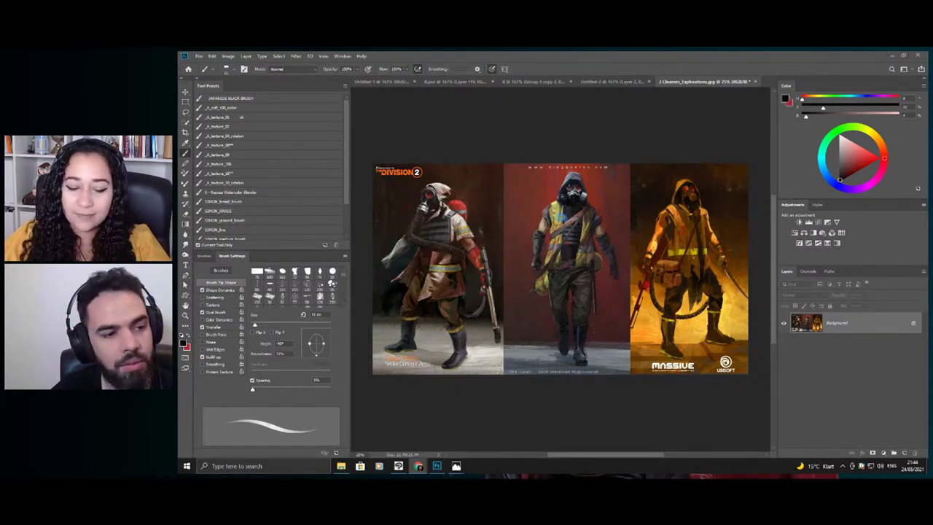
- Examine the three character explorations in 2 Cleaners_Explorations.jpg up close, concentrating on the middle figure
left_click(635, 208)
key("z")
left_click_drag(598, 212, 611, 223)
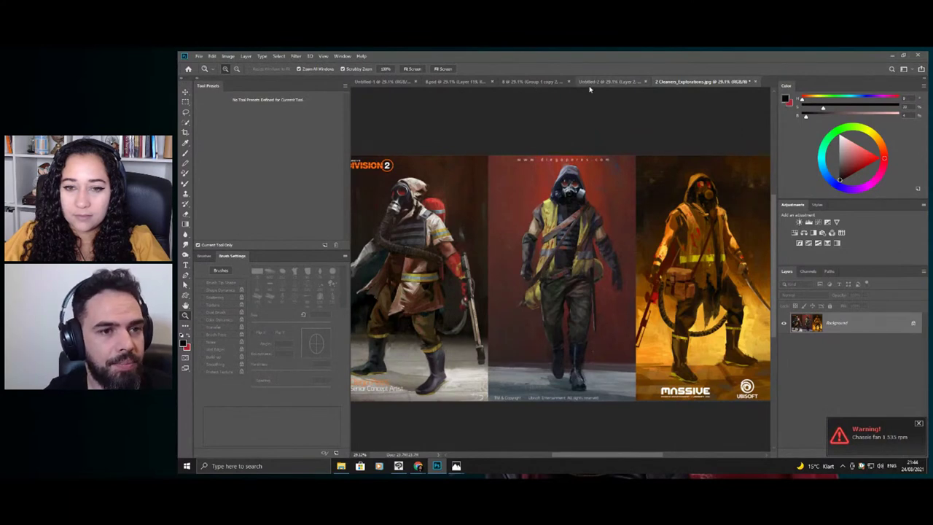
left_click_drag(559, 181, 597, 205)
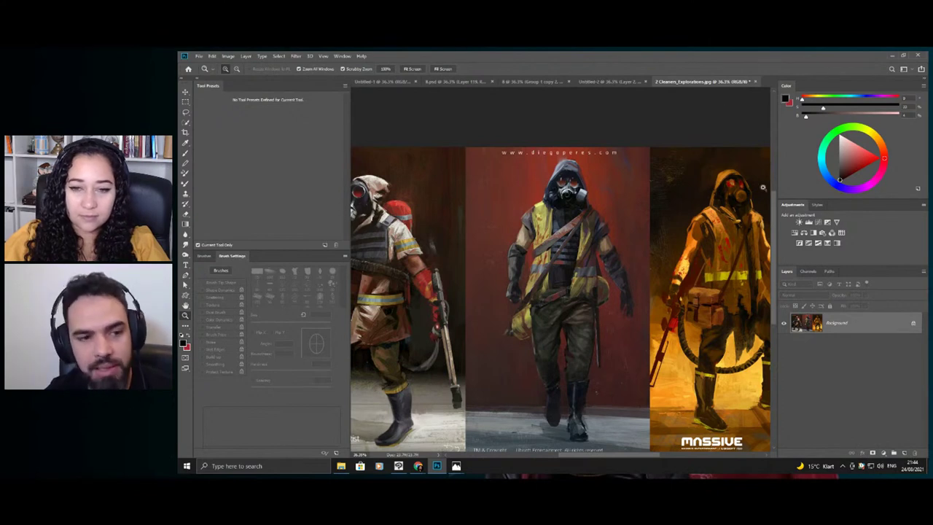
left_click(610, 82)
left_click(711, 82)
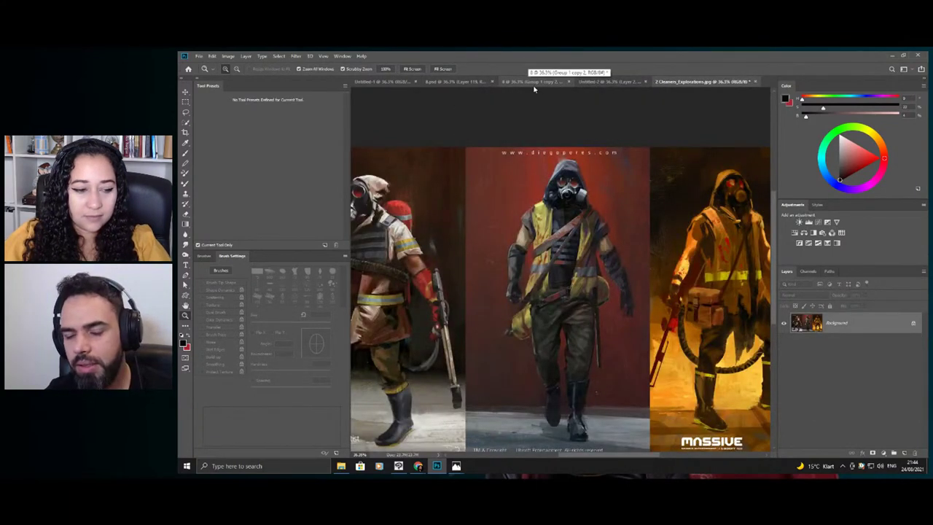
left_click_drag(618, 201, 602, 197)
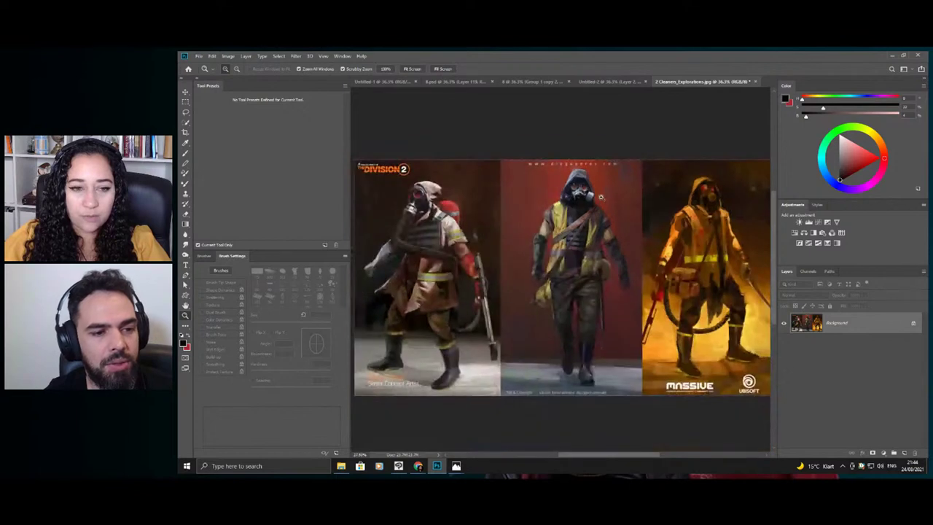
scroll(601, 197, "up", 2)
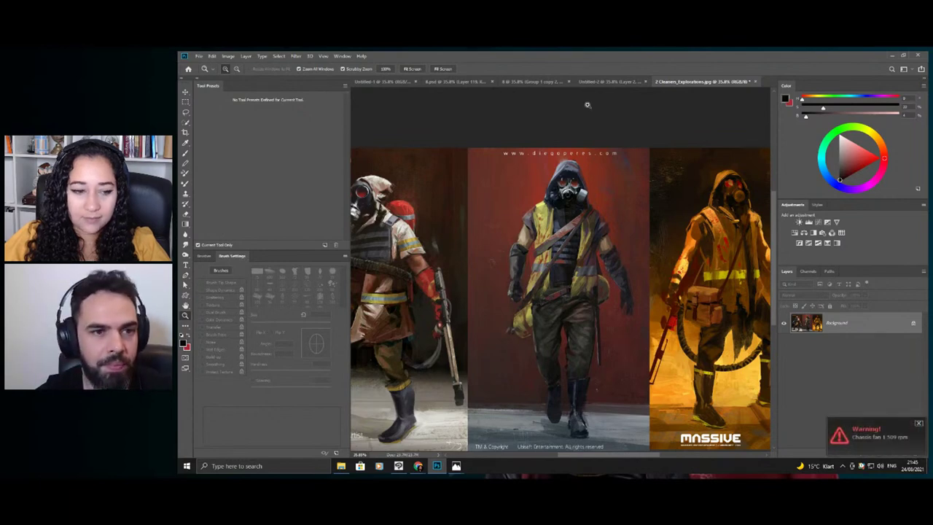
- Return to the soldier document 8 and compare Group 1 copy 2 with the layer beneath by toggling its visibility
left_click(617, 84)
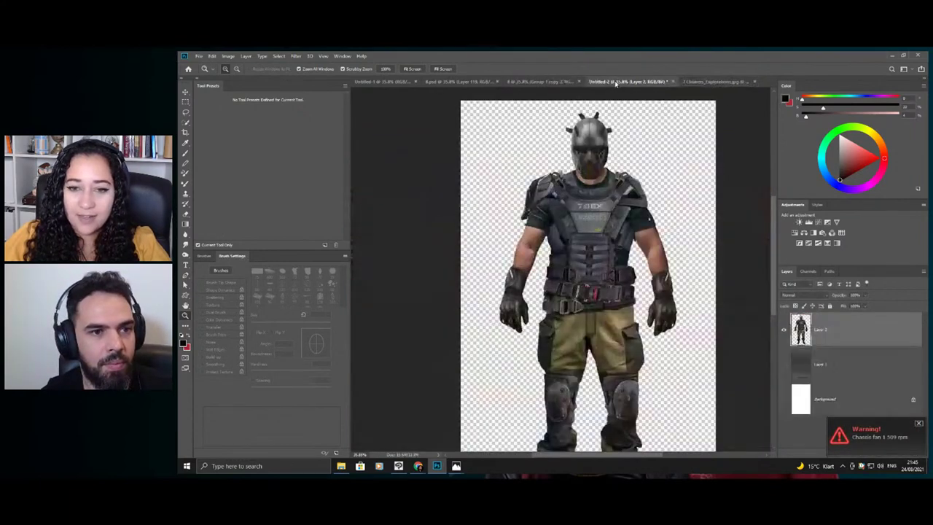
left_click(544, 84)
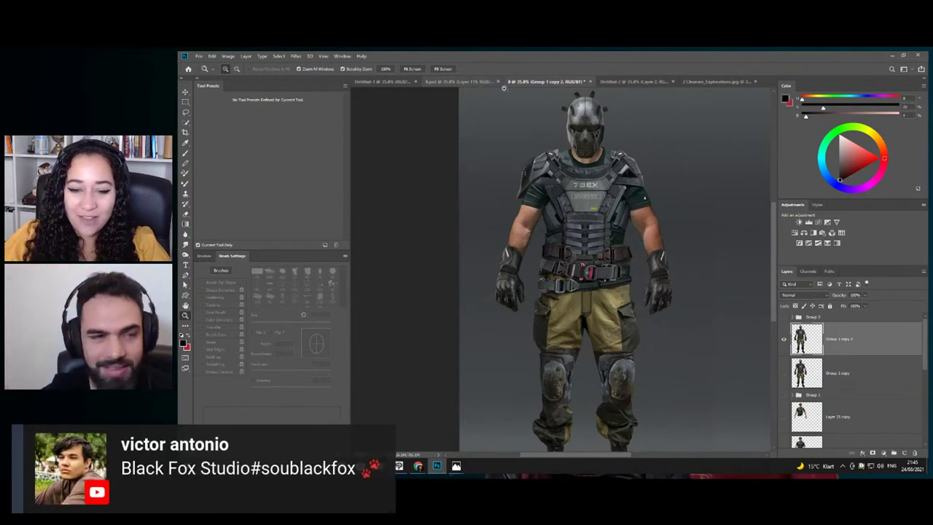
left_click(481, 82)
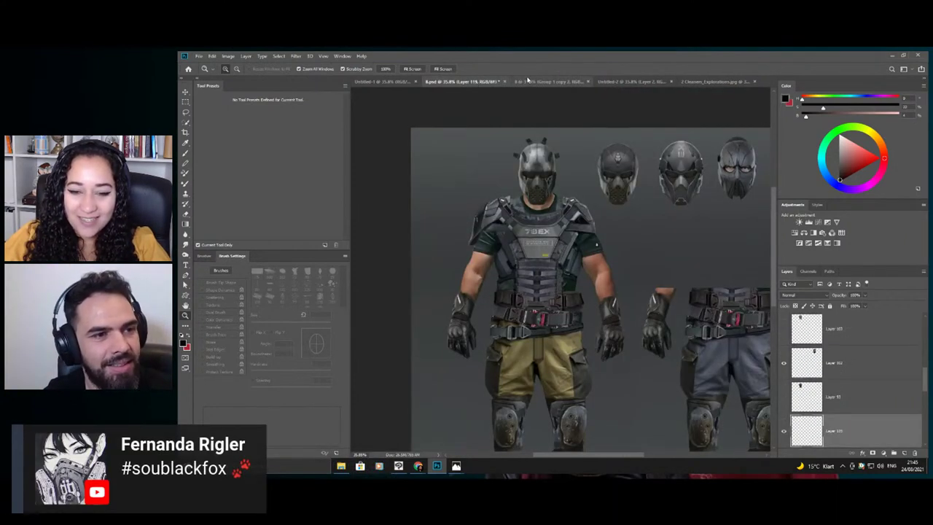
left_click(528, 81)
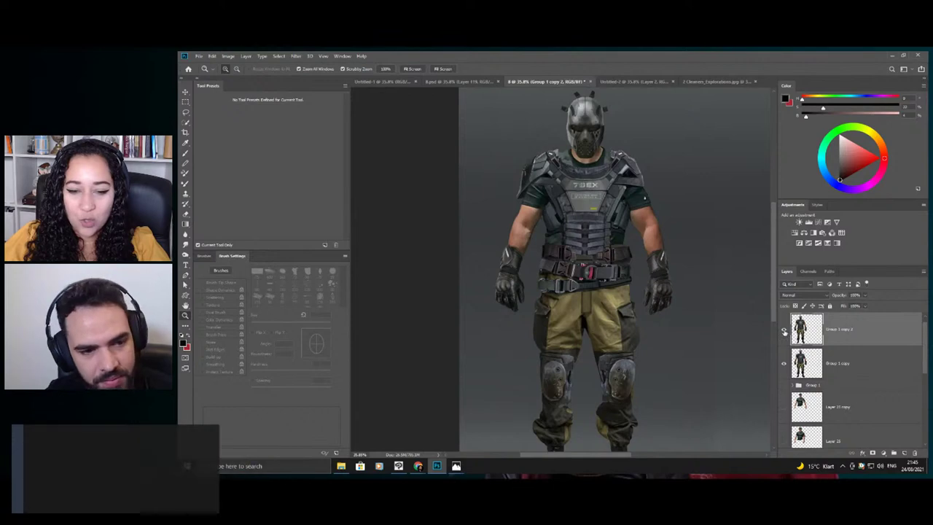
left_click(784, 332)
left_click(785, 331)
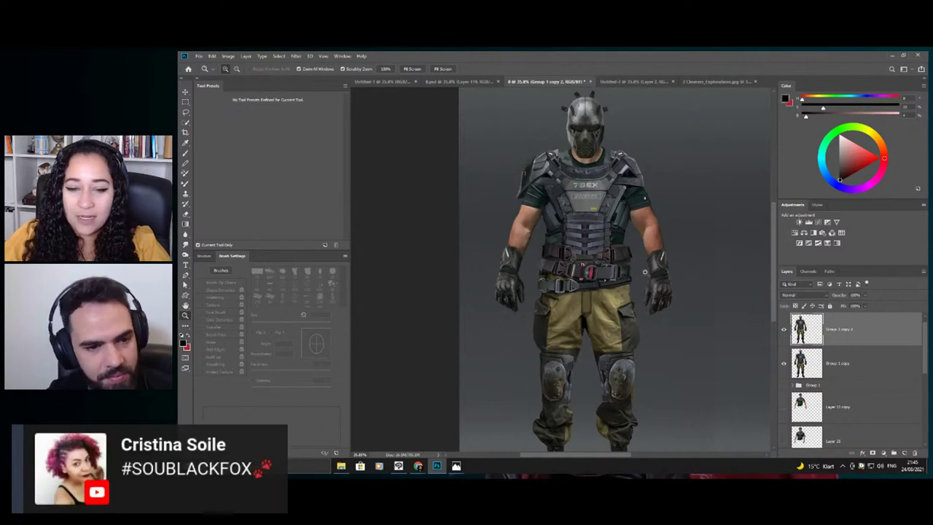
- Rotate the brush tip and touch up beneath the upper belt's right buckle with a sampled near-black brown
left_click_drag(603, 272, 642, 270)
scroll(554, 248, "up", 2)
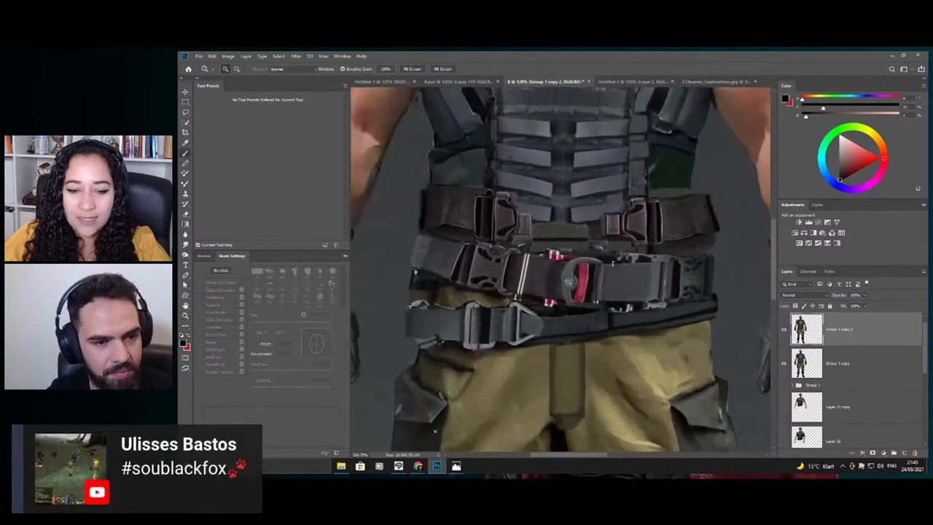
key("b")
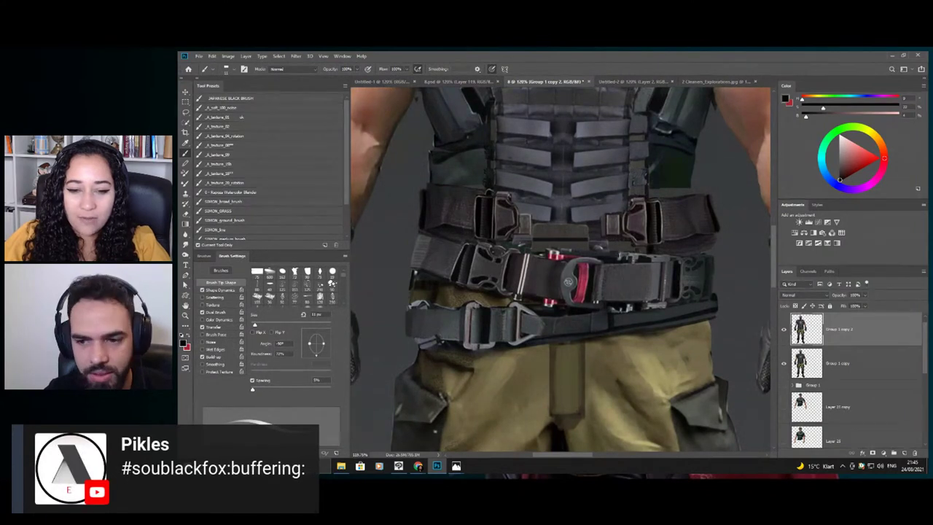
right_click(620, 251)
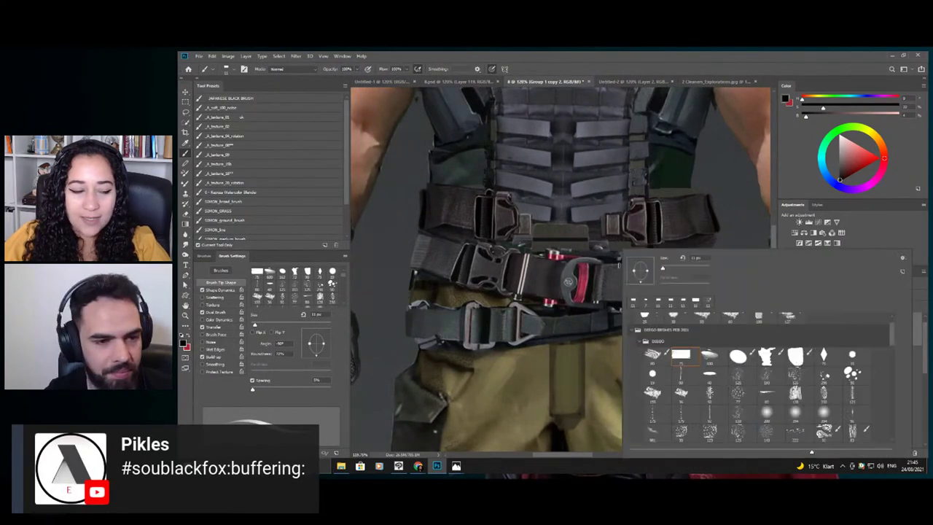
left_click(626, 270)
key("Return")
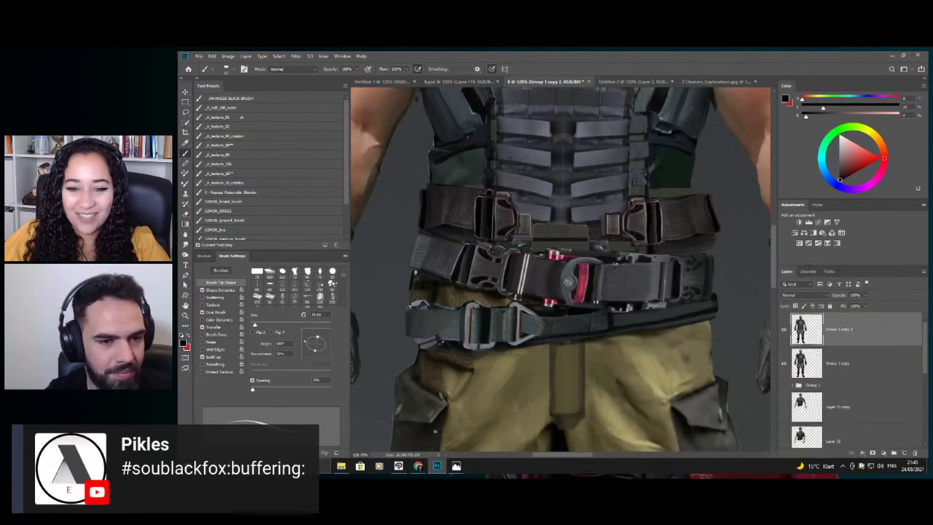
left_click(656, 255, "alt")
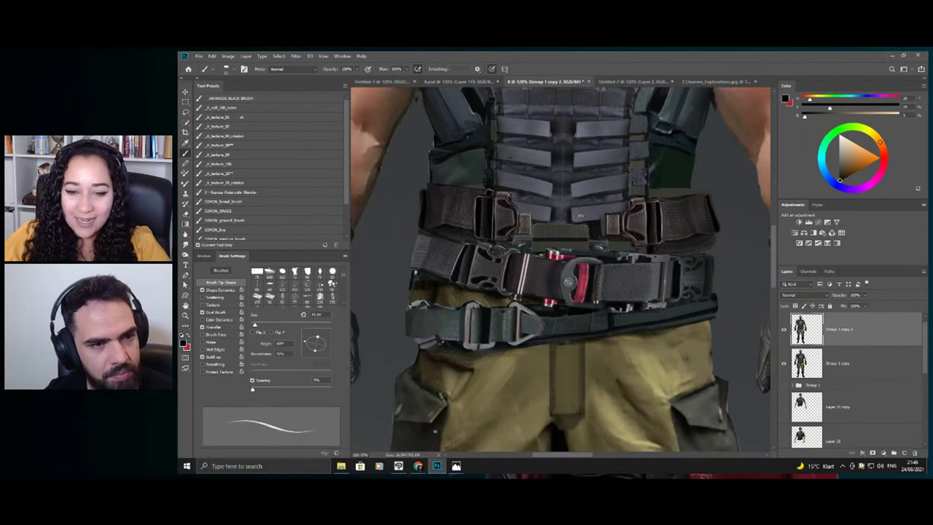
- Choose a speckled texture brush and sample the blue-grey of the upper right strap on the vest's abdomen
key("ctrl+space")
left_click_drag(597, 214, 536, 183)
left_click_drag(616, 151, 656, 155)
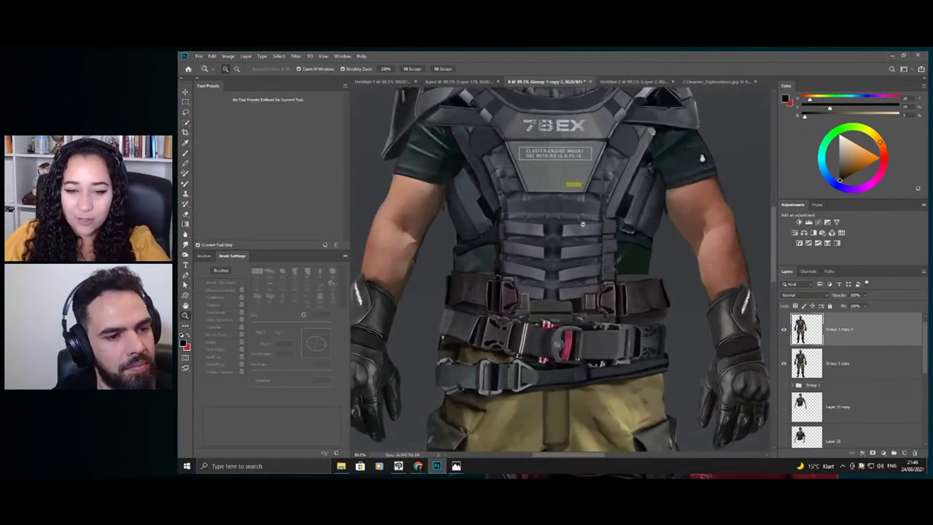
left_click_drag(575, 220, 605, 225)
right_click(583, 234)
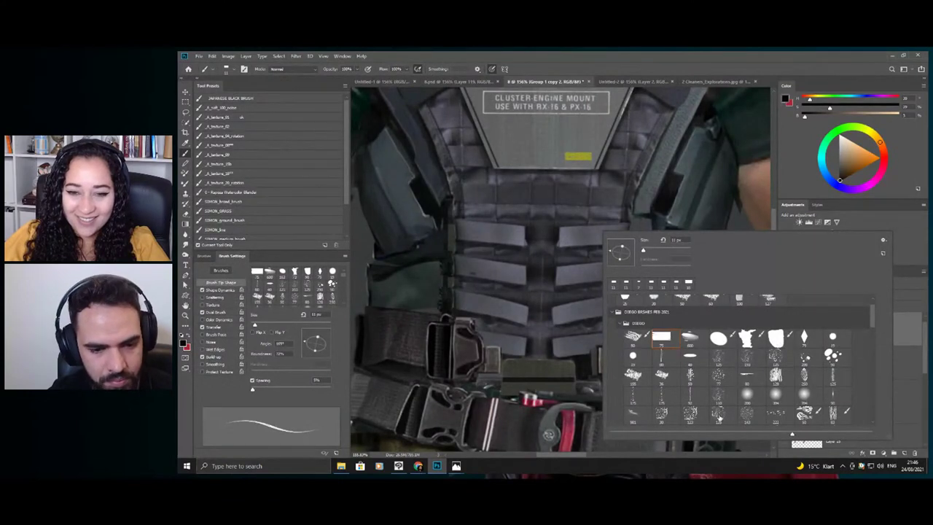
left_click(720, 417)
left_click(572, 292)
left_click(572, 242, "alt")
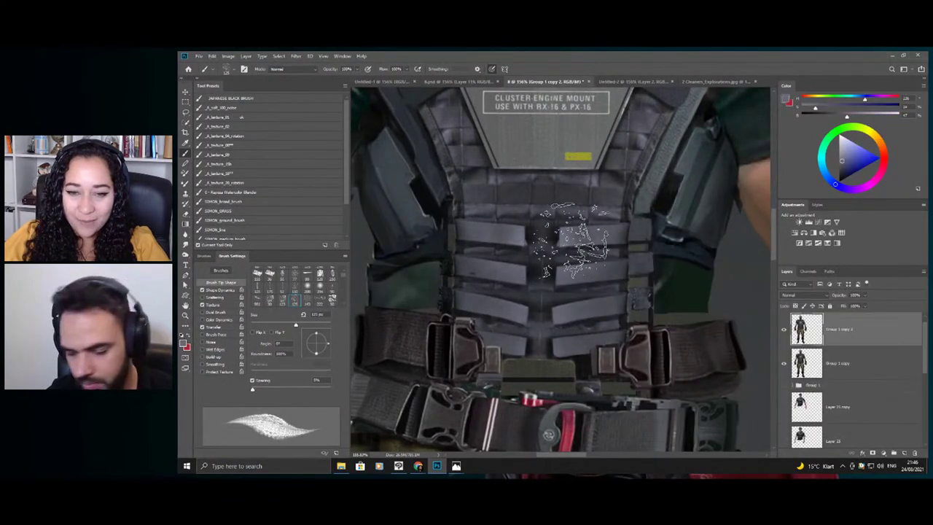
- Select the upper two pairs of horizontal straps on the vest's abdomen with Quick Selection and Lasso, excluding the gap between the left straps
key("l")
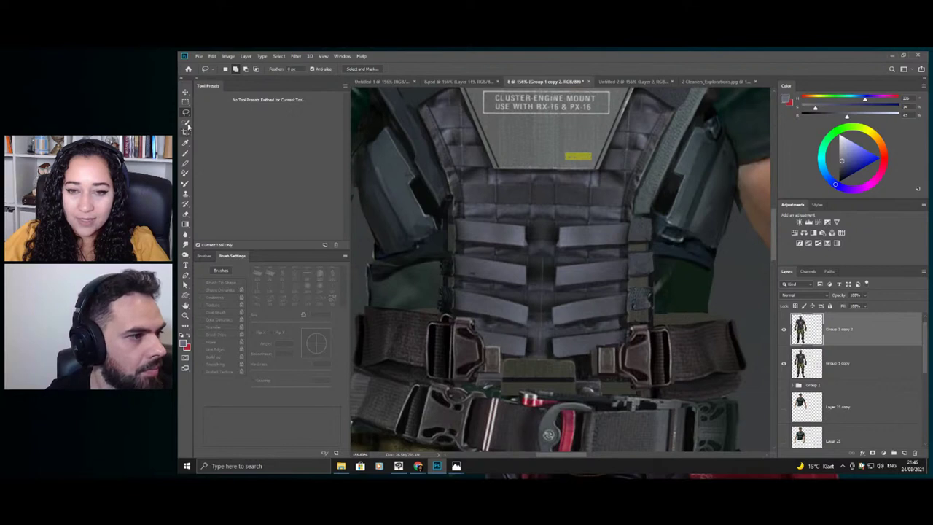
left_click(186, 124)
left_click_drag(616, 271, 569, 277)
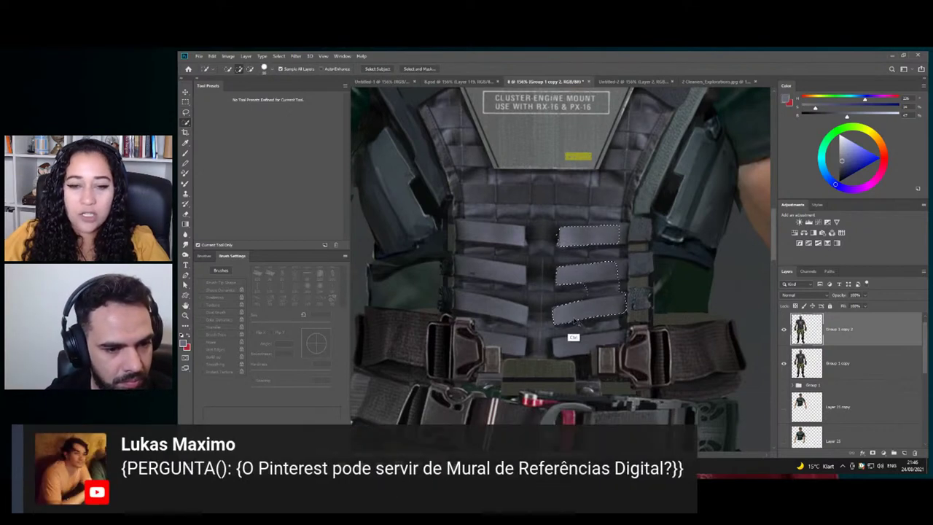
mouse_move(504, 274)
left_mouse_down()
mouse_move(462, 264)
mouse_move(474, 272)
left_mouse_up()
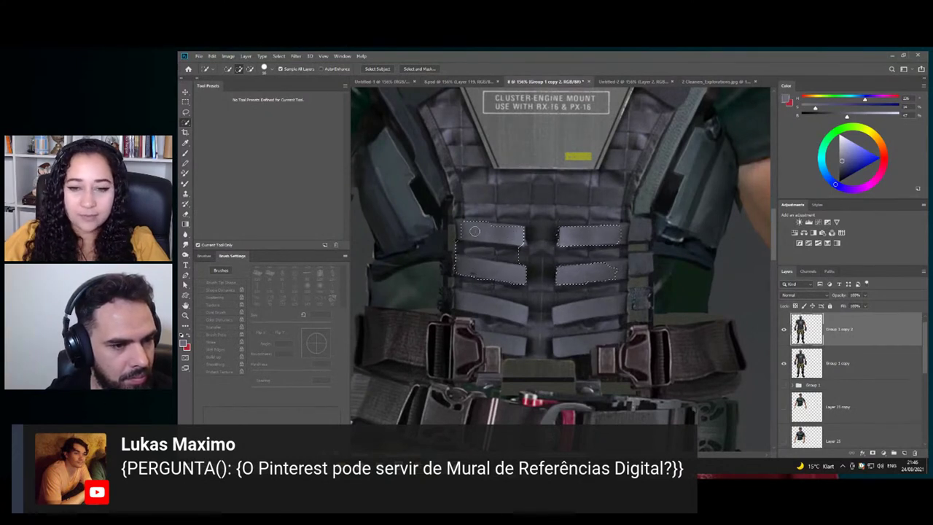
key("l")
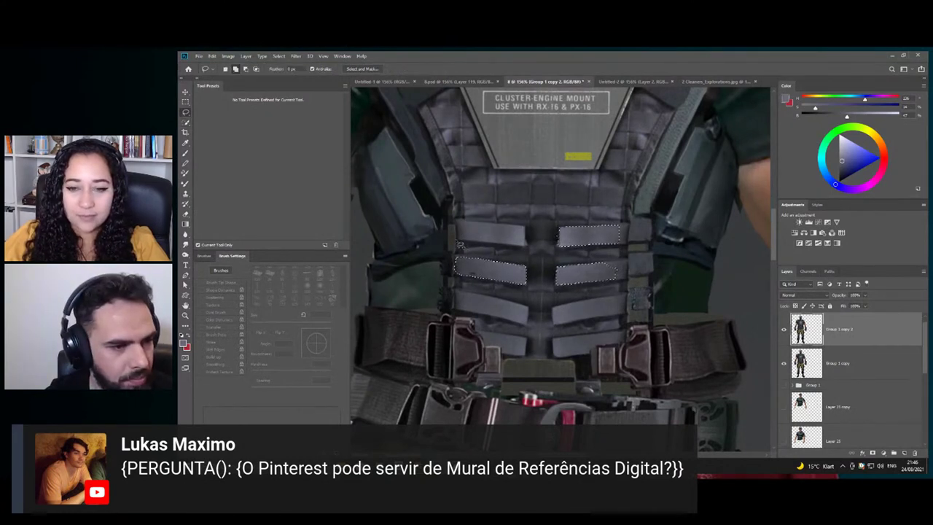
left_click(455, 240, "alt")
mouse_move(524, 254)
left_mouse_down()
mouse_move(528, 233)
mouse_move(462, 233)
mouse_move(457, 242)
left_mouse_up()
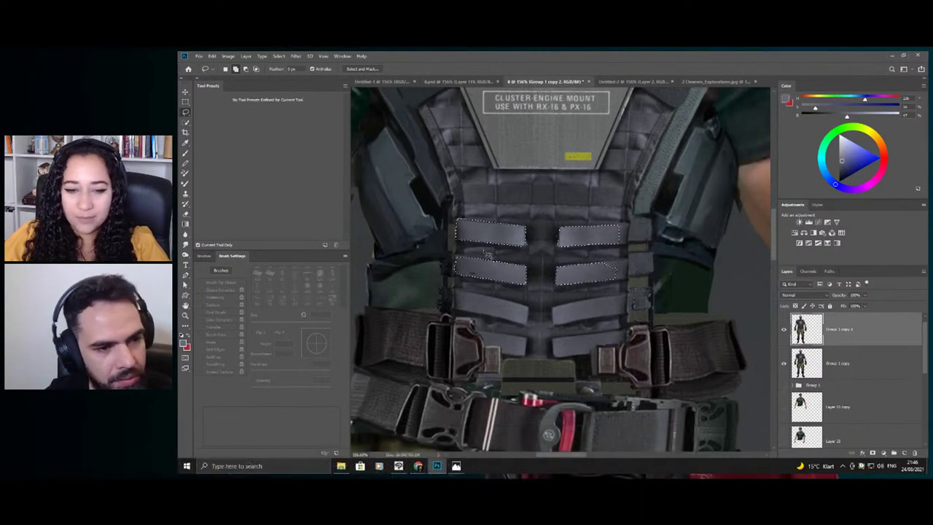
- Add speckled texture to the vest's upper abdominal straps with a sampled dark blue-grey
key("ctrl+d")
key("b")
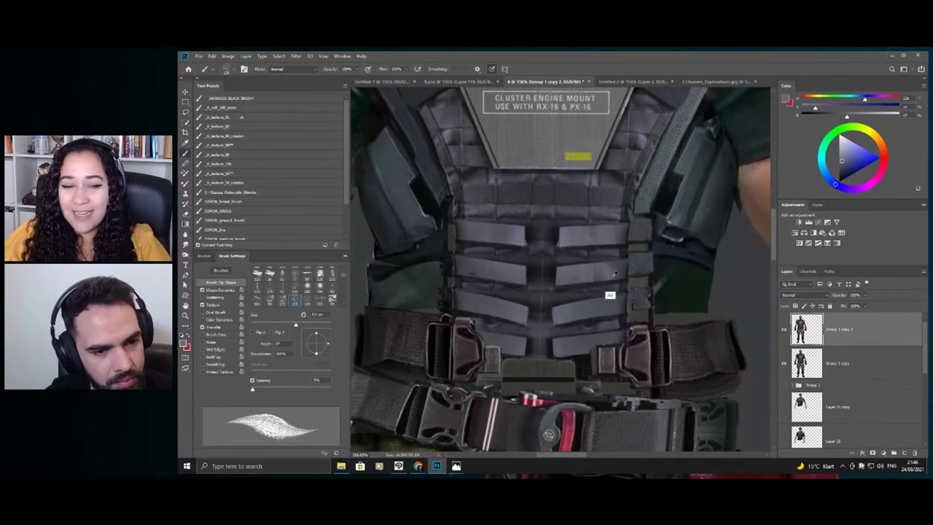
left_click(621, 266, "alt")
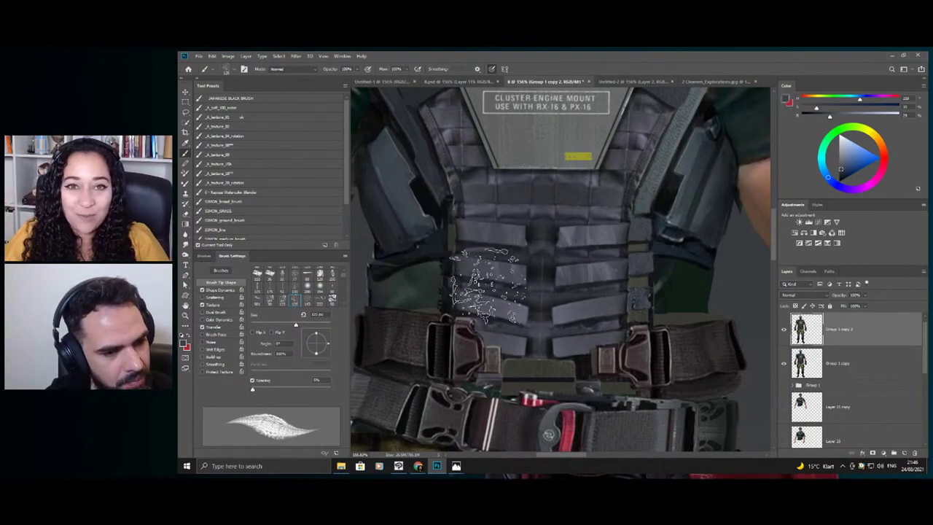
- Switch to the flat rectangular brush and define the abdominal straps' edges and folds with thin strokes in sampled blue-greys
key("z")
mouse_move(580, 261)
left_mouse_down()
mouse_move(445, 286)
mouse_move(589, 267)
mouse_move(538, 274)
left_mouse_up()
key("b")
right_click(576, 253)
left_click(651, 356)
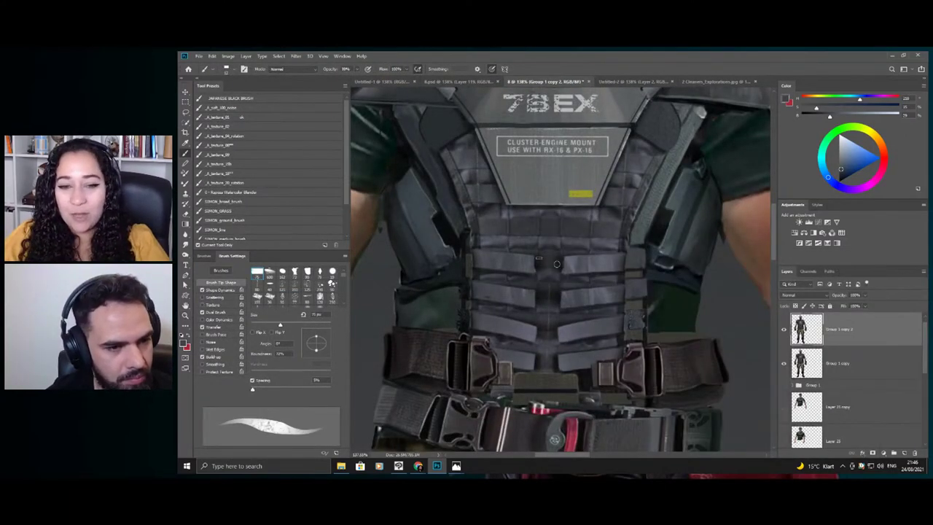
key("z")
left_click_drag(595, 247, 607, 245)
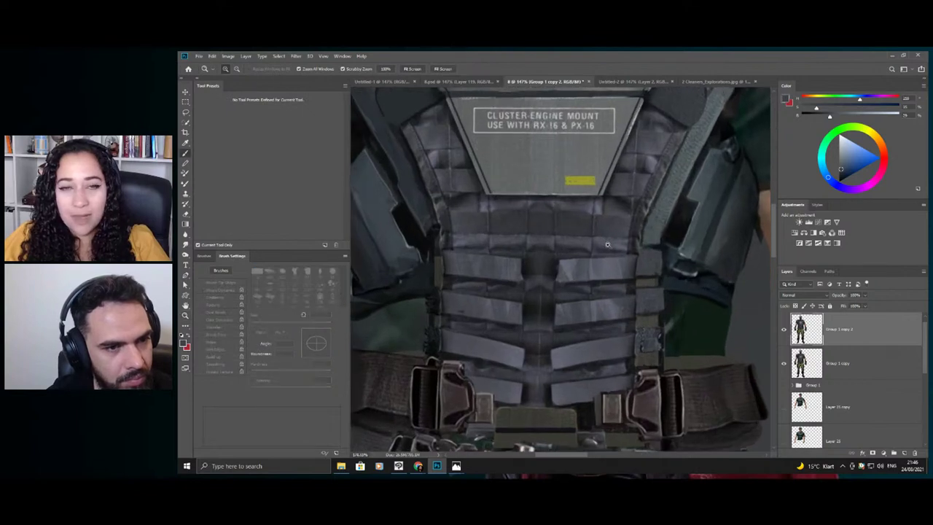
key("b")
left_click(602, 269, "alt")
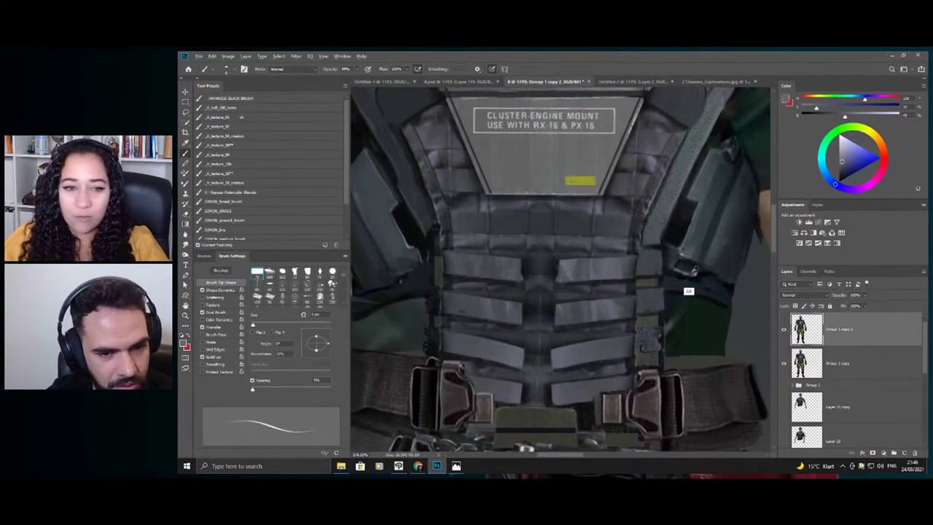
left_click(694, 271, "alt")
left_click(612, 301, "alt")
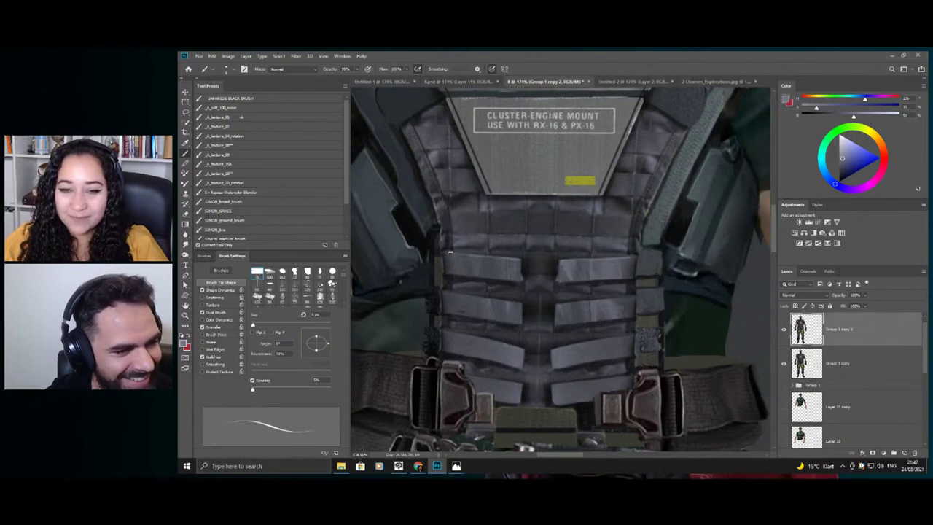
- Retouch the curved edge binding on the vest's lower left side with sampled dark blue-grey tones
key("z")
mouse_move(489, 231)
left_mouse_down()
mouse_move(461, 225)
mouse_move(483, 215)
left_mouse_up()
key("b")
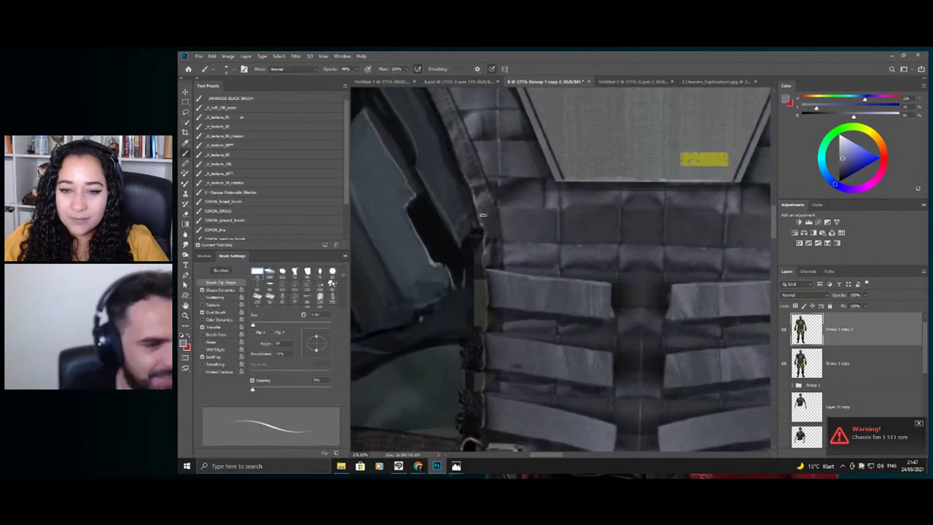
left_click(484, 234, "alt")
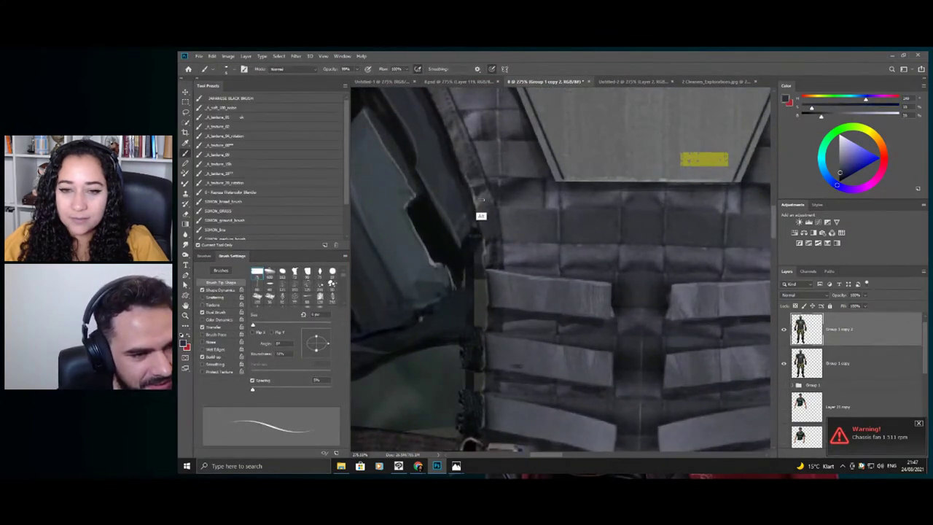
left_click(480, 203, "alt")
left_click(475, 198, "alt")
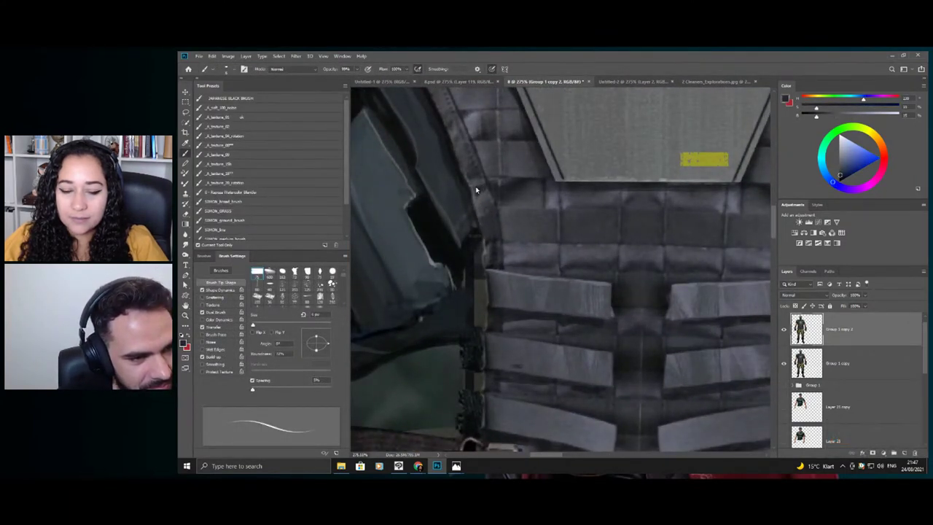
left_click(470, 167, "alt")
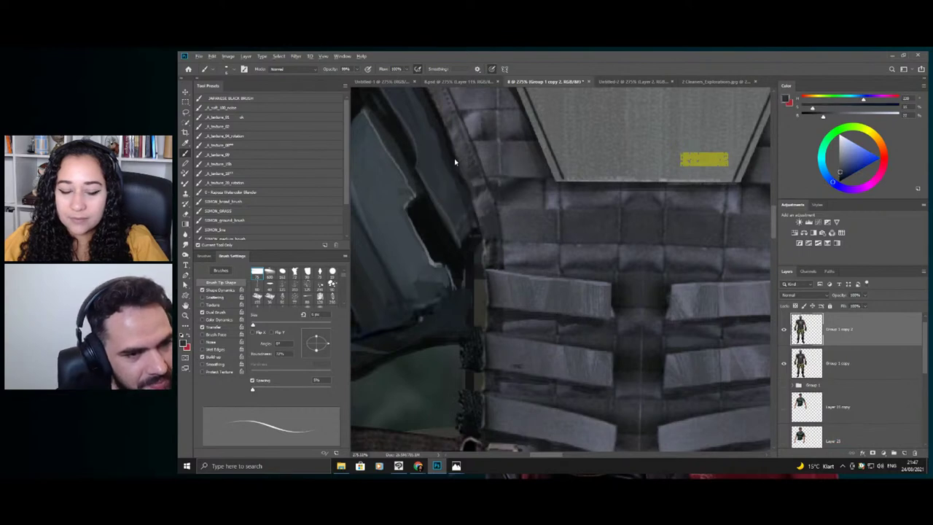
- Switch to the speckled texture brush and brighten a light grey sampled from the chest plate's lower edge
left_click_drag(511, 217, 465, 208)
left_click_drag(547, 189, 573, 210)
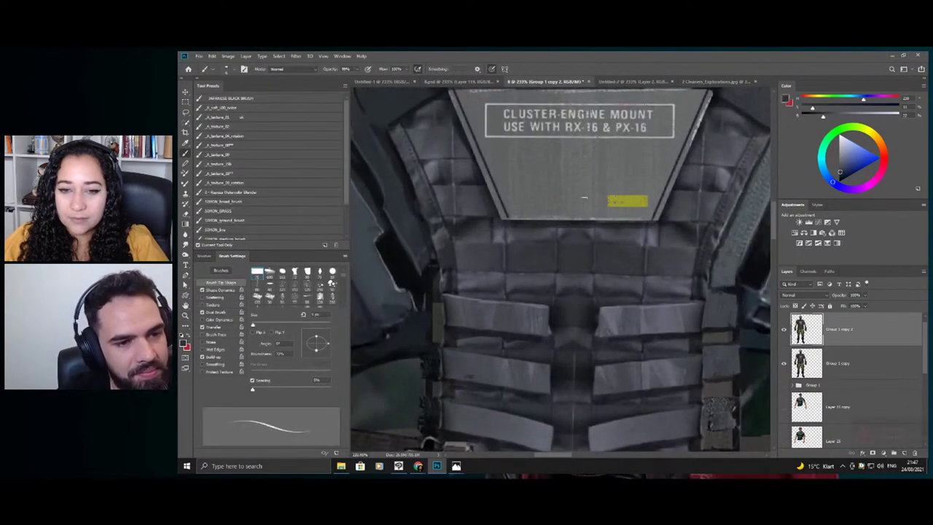
right_click(587, 197)
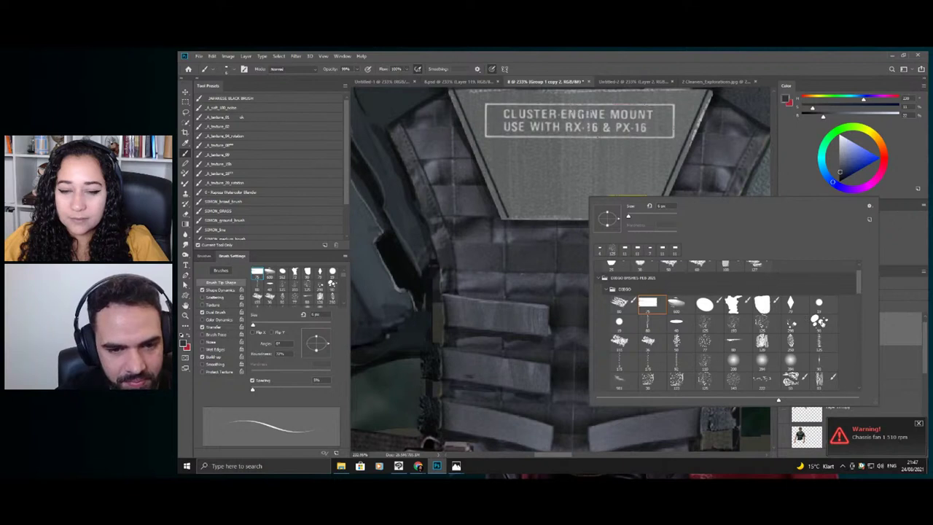
left_click(820, 322)
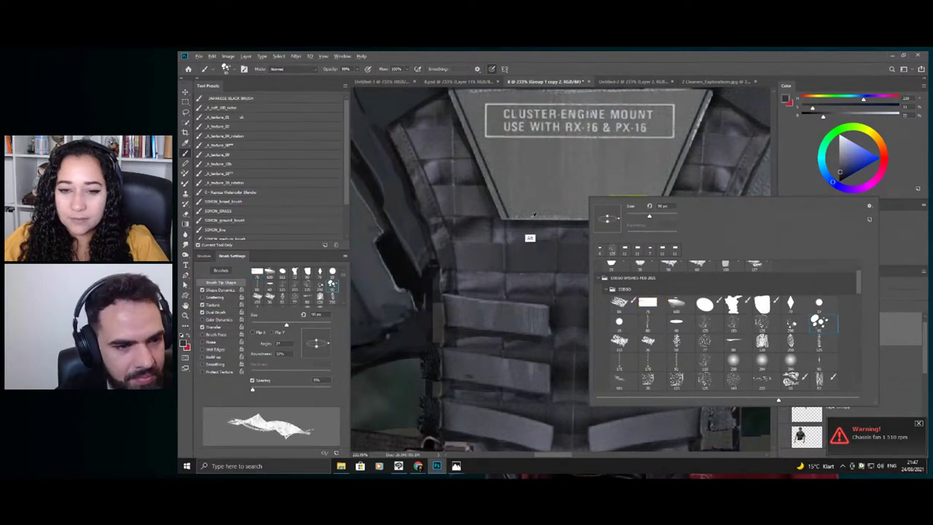
left_click(537, 216, "alt")
left_click(600, 214, "alt")
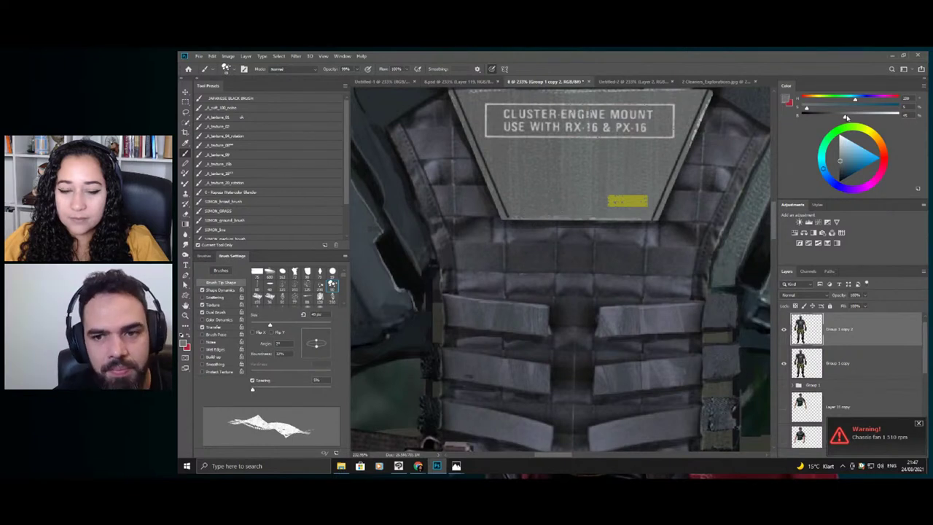
left_click_drag(846, 119, 858, 119)
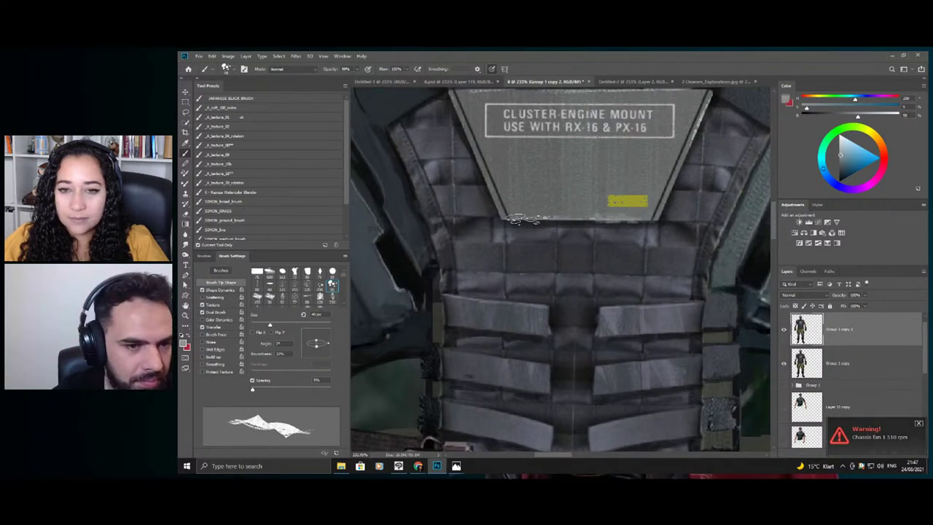
left_click_drag(598, 243, 567, 240)
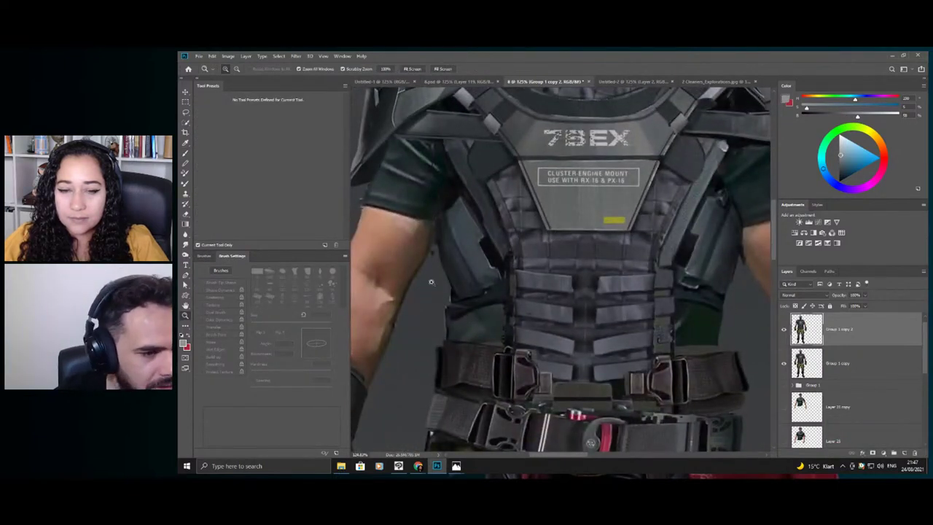
- Try a worn light-grey highlight along the chest plate's lower edge
left_click(428, 316)
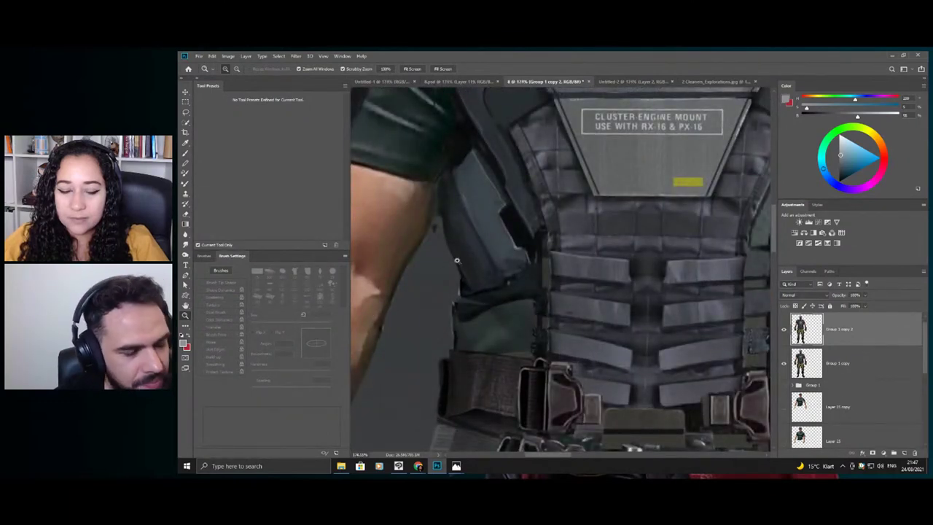
left_click_drag(522, 287, 495, 283)
mouse_move(592, 185)
left_mouse_down()
mouse_move(609, 187)
mouse_move(591, 191)
left_mouse_up()
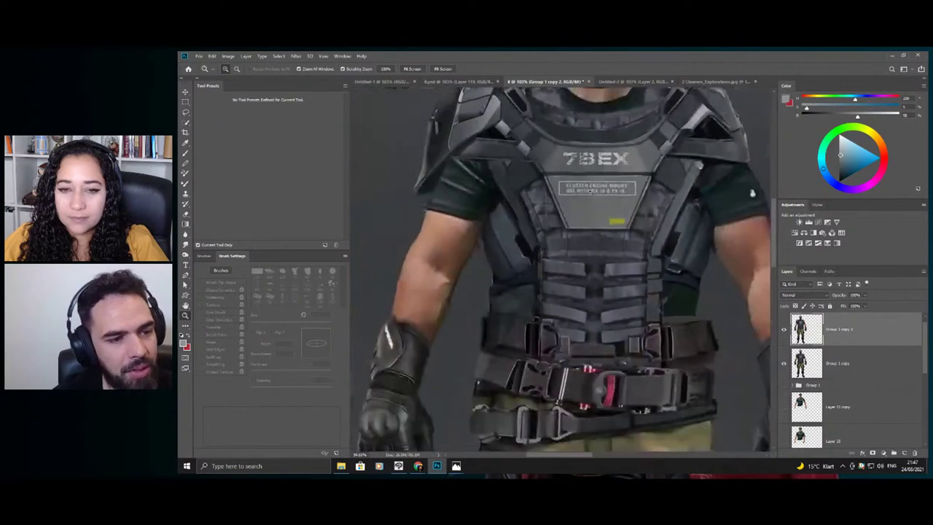
scroll(591, 182, "up", 5)
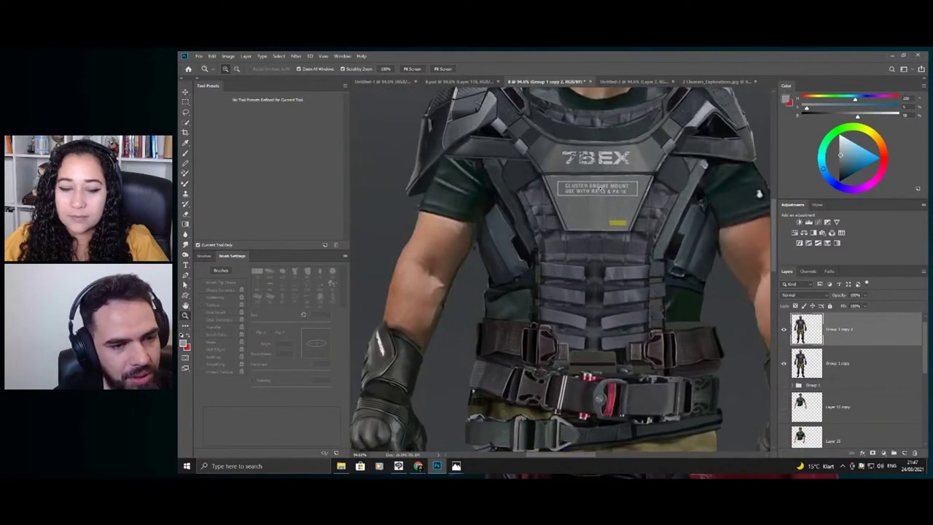
scroll(658, 252, "up", 2)
key("b")
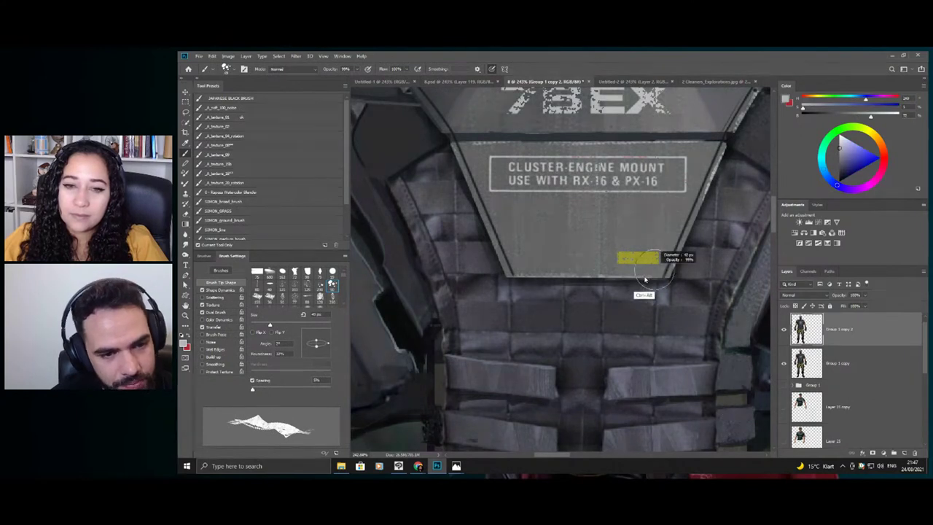
left_click_drag(660, 276, 503, 275)
key("ctrl+z")
key("ctrl+0")
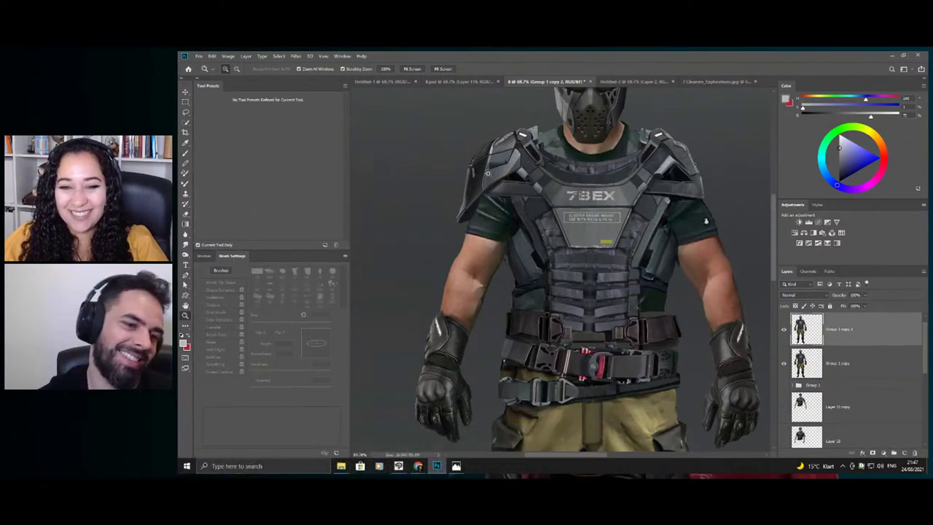
- Highlight the chest plate's lower edge with thin, broken light-grey strokes, and rotate the brush tip for its slanted side edge
left_click_drag(605, 246, 636, 247)
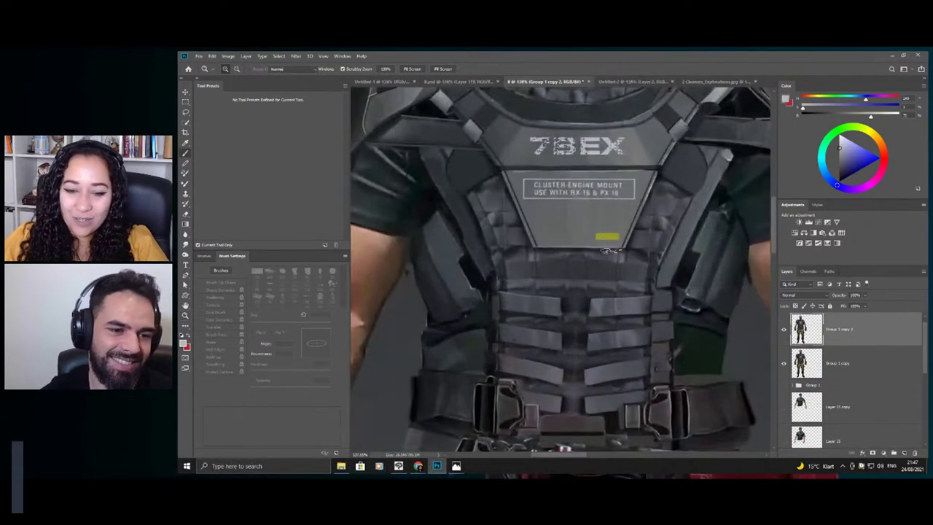
mouse_move(583, 234)
left_mouse_down()
mouse_move(617, 245)
mouse_move(602, 253)
left_mouse_up()
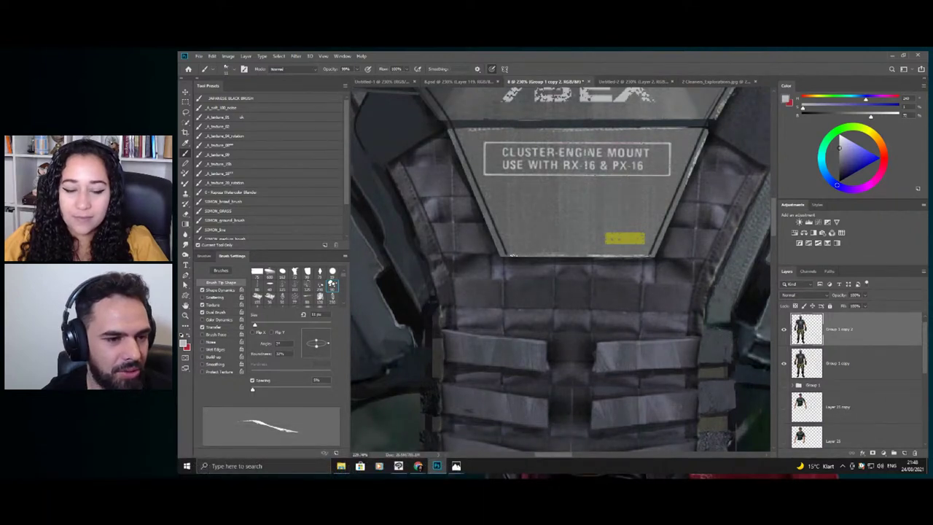
right_click(665, 197)
left_click_drag(654, 235, 651, 235)
key("Return")
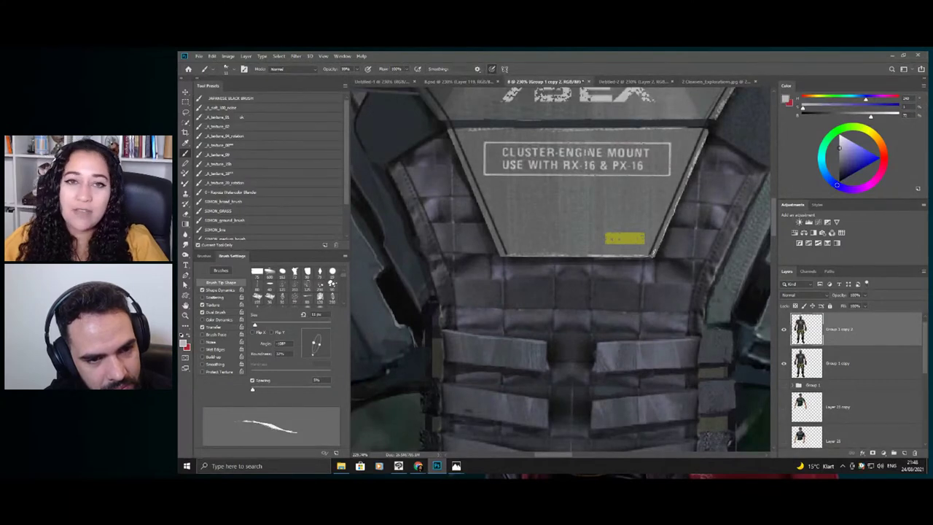
- Adjust the brush tip's angle and paint a thin worn highlight along the chest plate's slanted left edge
key("z")
mouse_move(641, 241)
left_mouse_down()
mouse_move(583, 211)
mouse_move(596, 186)
mouse_move(584, 212)
mouse_move(610, 210)
mouse_move(593, 232)
left_mouse_up()
key("b")
key("z")
key("b")
right_click(598, 205)
left_click(617, 241)
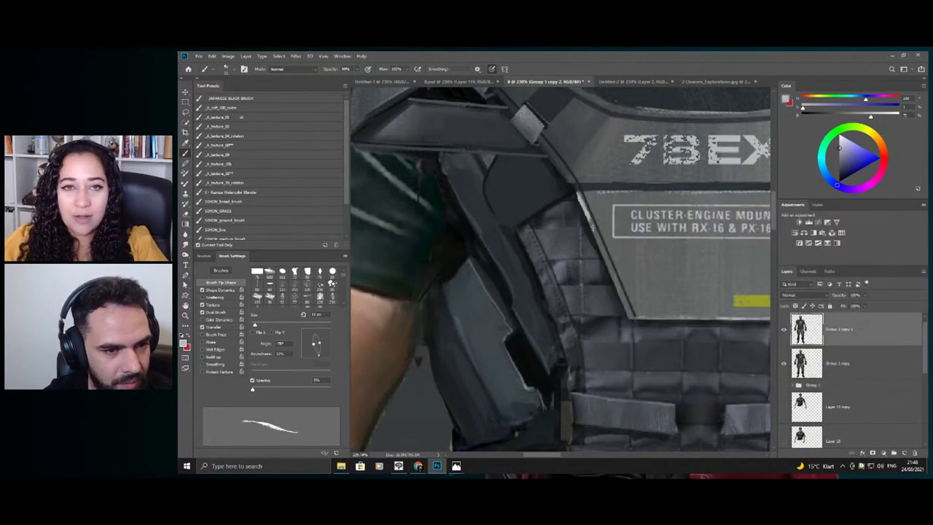
key("ctrl+z")
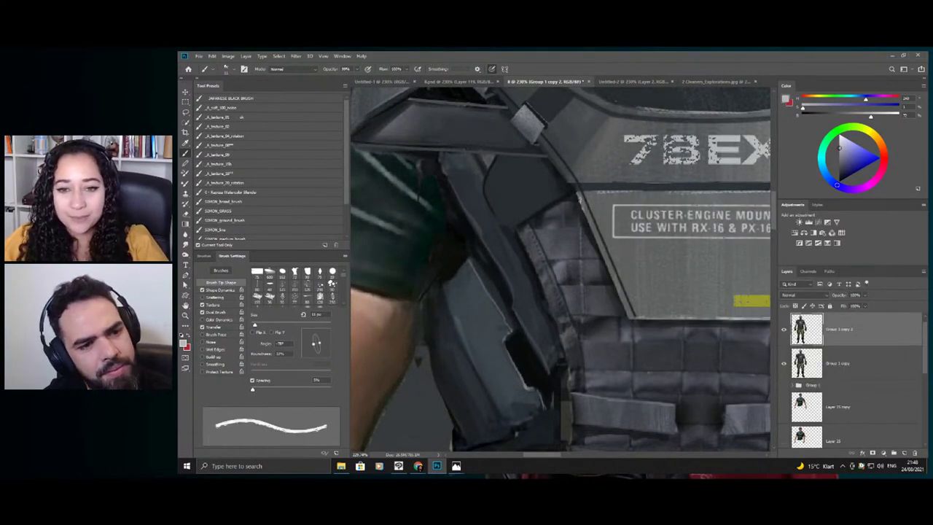
left_click_drag(580, 199, 593, 230)
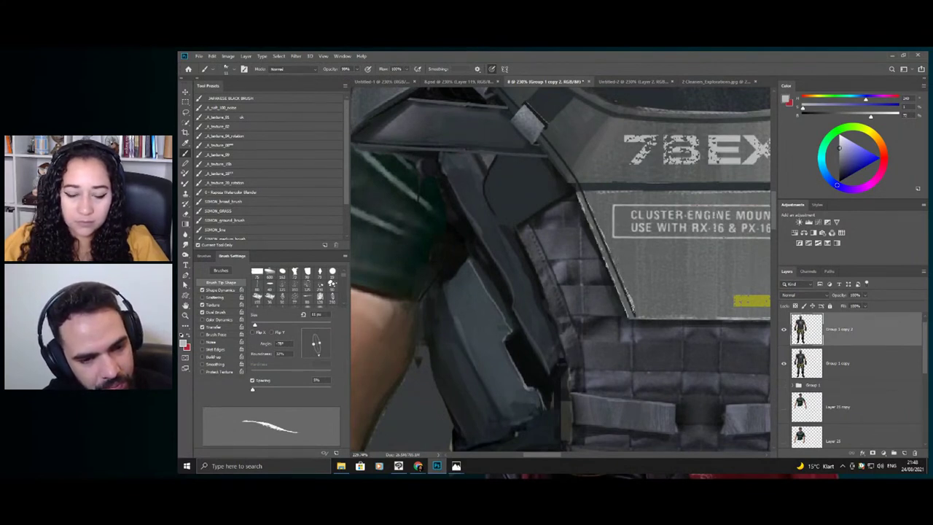
- Open the brush tip settings for work on the lower chest plate's upper edge
key("z")
left_click_drag(636, 314, 590, 315)
left_click_drag(660, 222, 669, 234)
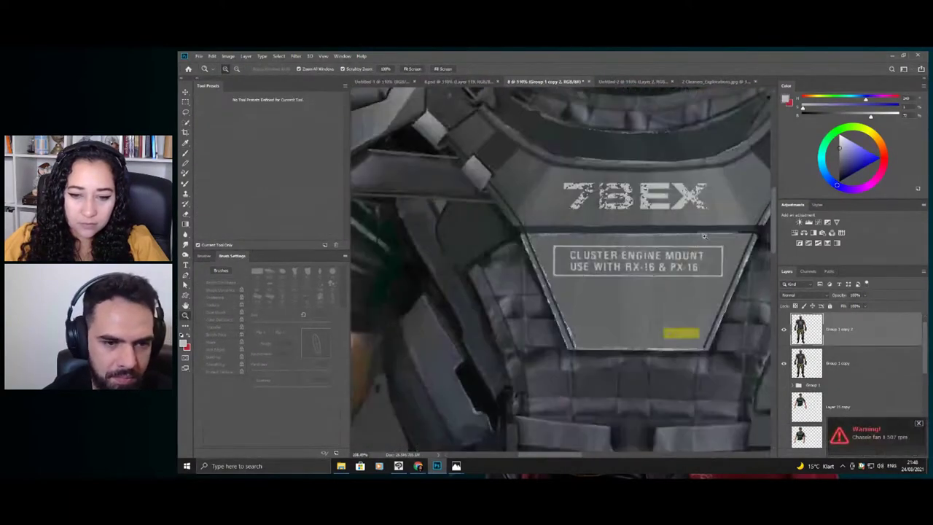
key("b")
key("b")
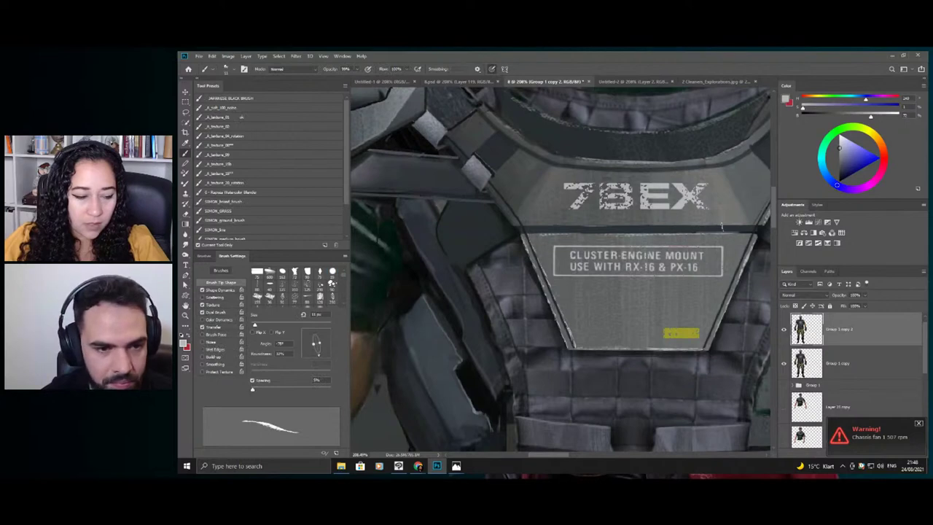
right_click(678, 239)
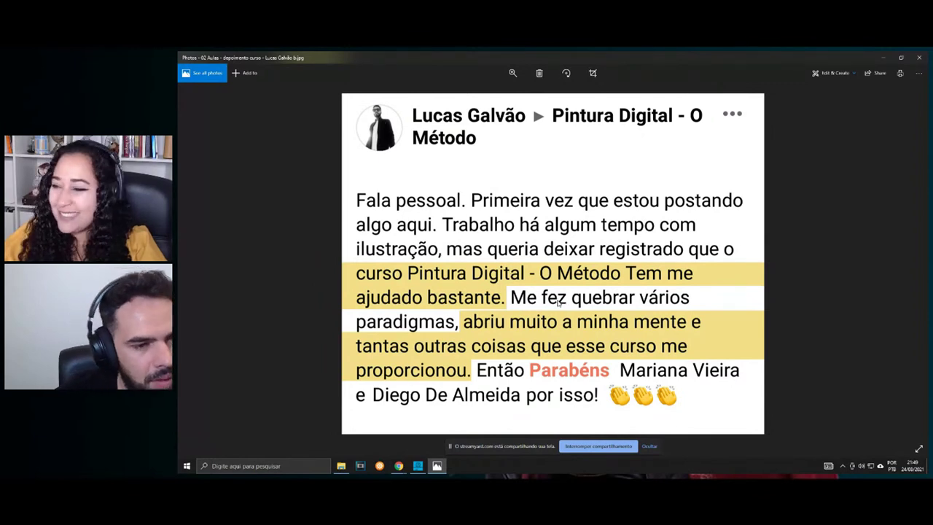
- Show the student testimonial images in Photos one after another and enlarge the third one
key("Right")
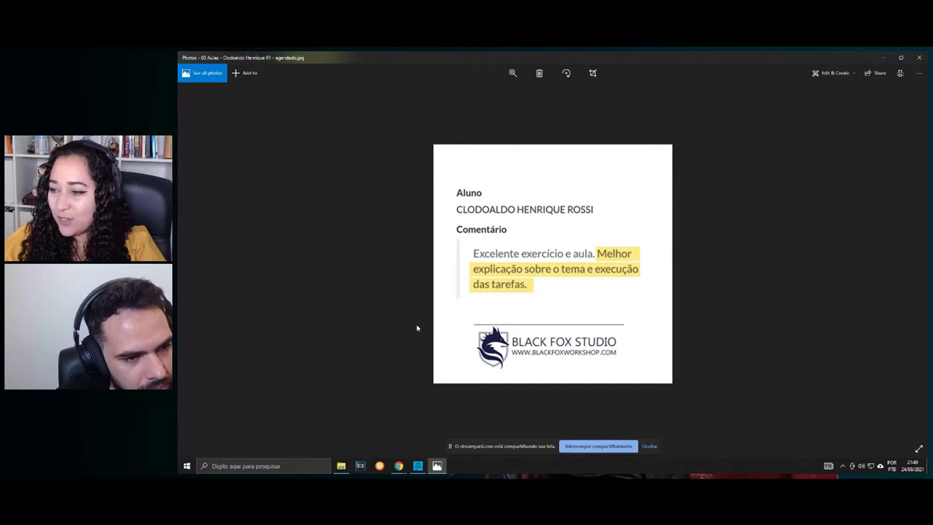
key("Right")
left_click(512, 73)
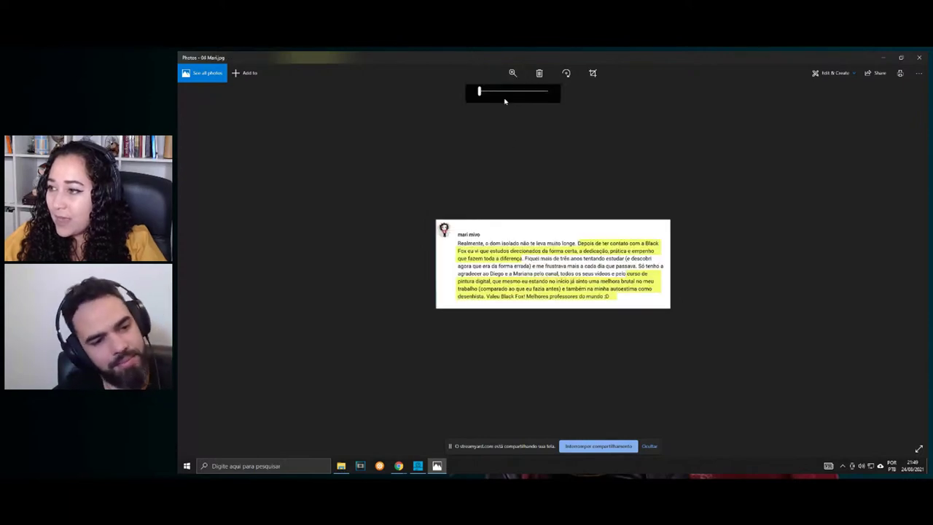
left_click_drag(483, 91, 495, 93)
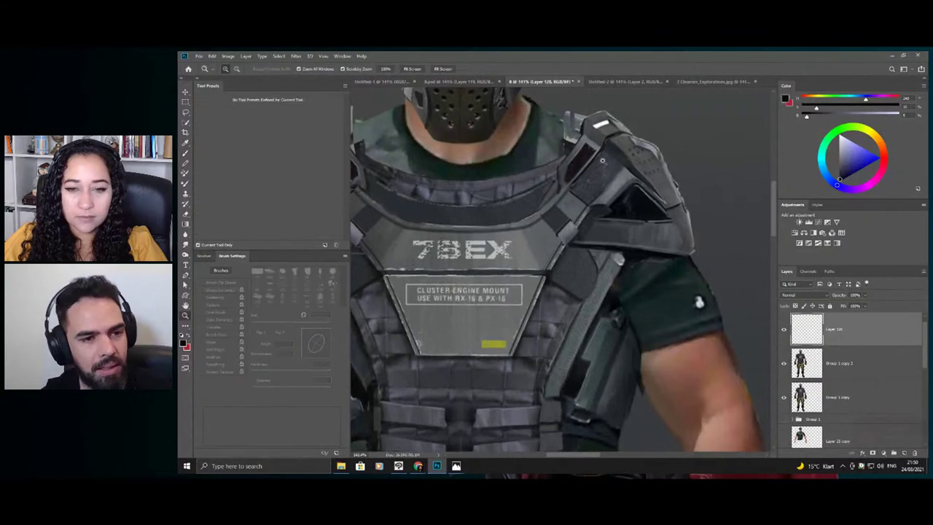
- Switch to the blackfoxst Instagram page in Chrome and play the student's before-and-after reel, pausing on both artworks
scroll(579, 148, "up", 2)
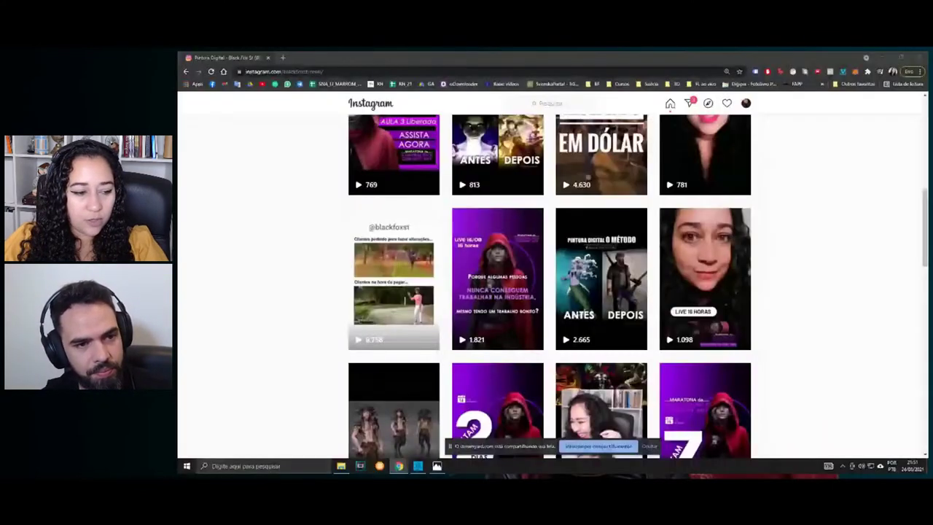
left_click(598, 257)
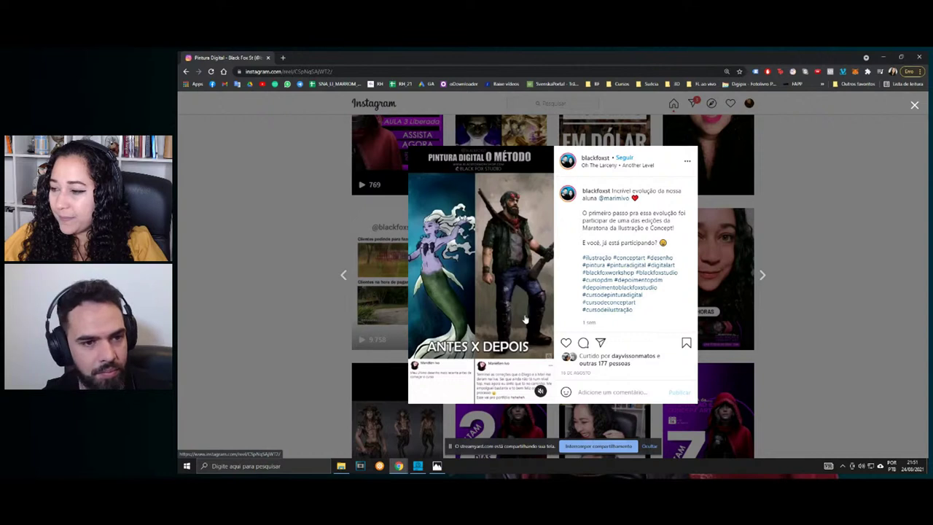
left_click(472, 326)
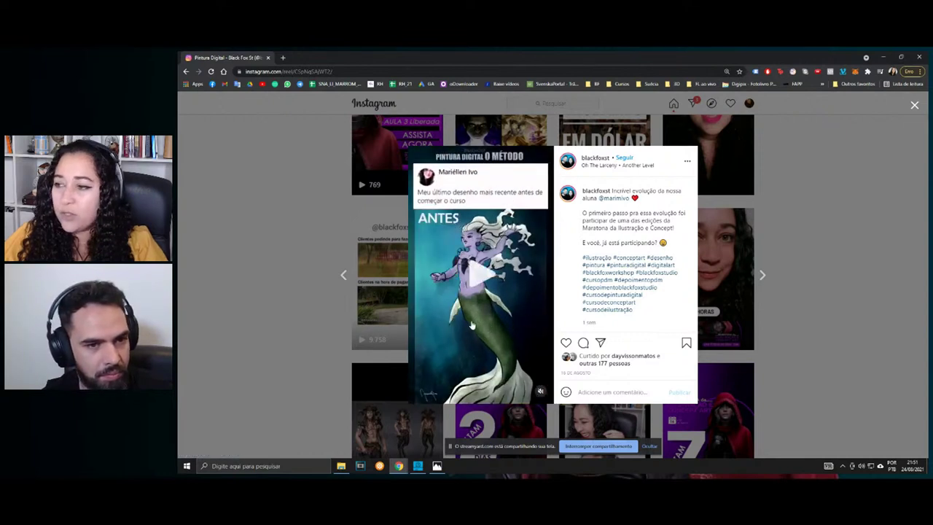
left_click(479, 324)
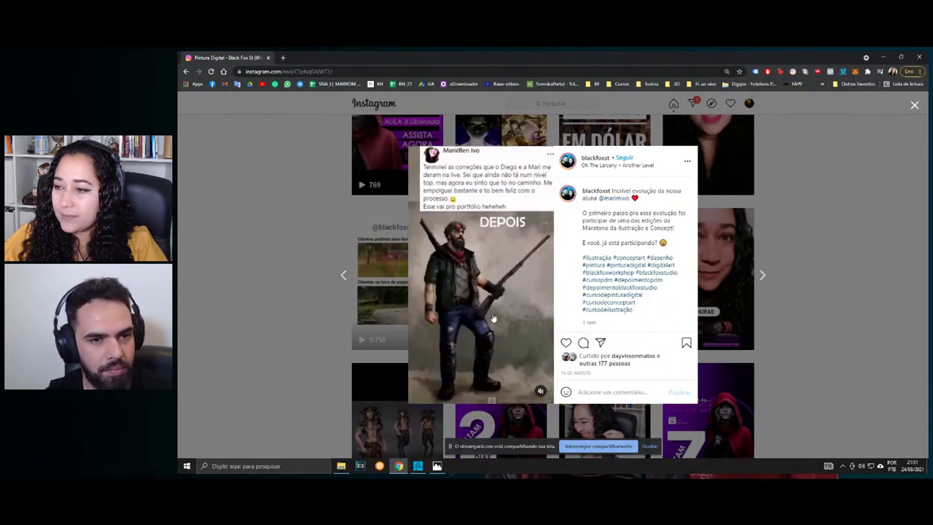
left_click(497, 318)
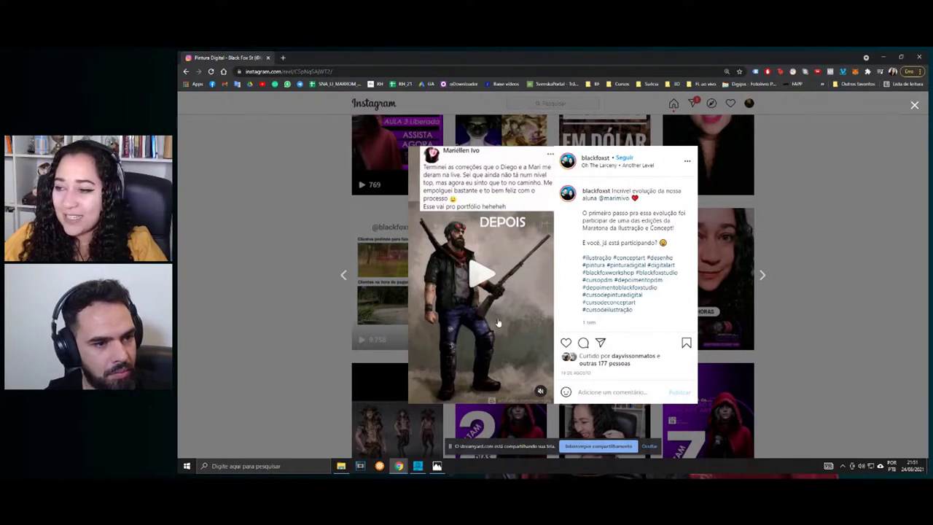
left_click(492, 312)
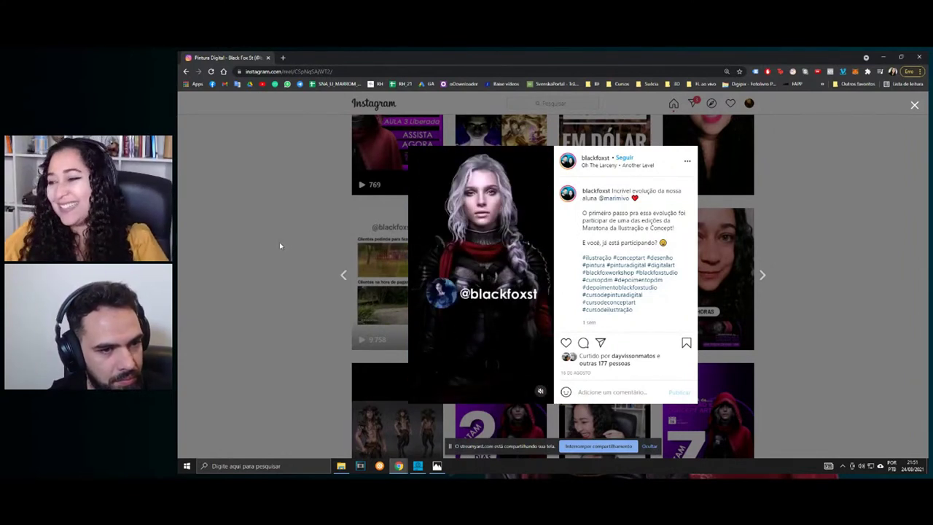
left_click(279, 245)
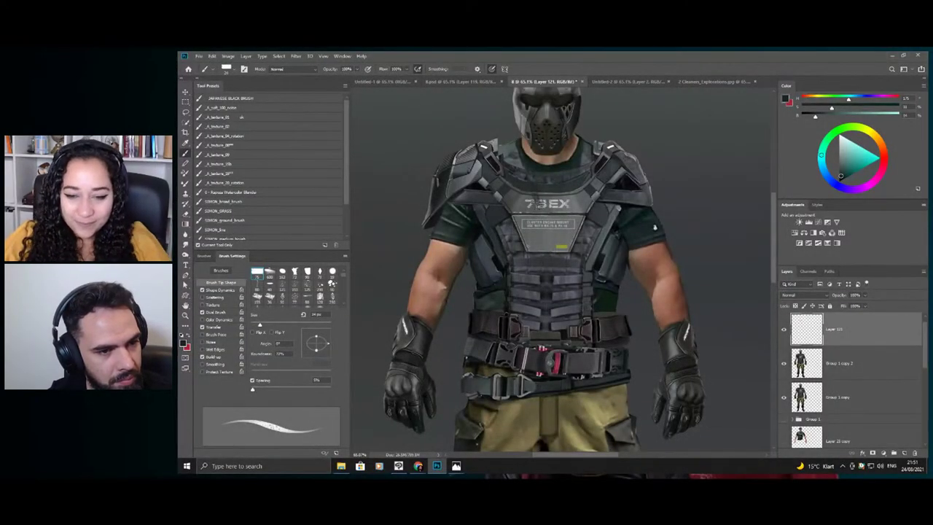
- Return to Photoshop and tone down the 7BEX lettering on the chest plate with a dark teal stroke of the flat brush
left_click_drag(540, 200, 572, 198)
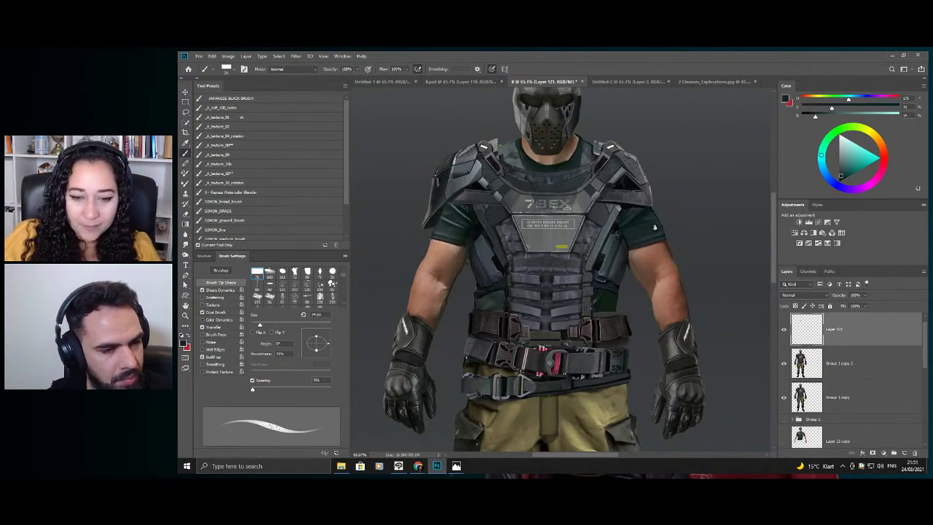
key("z")
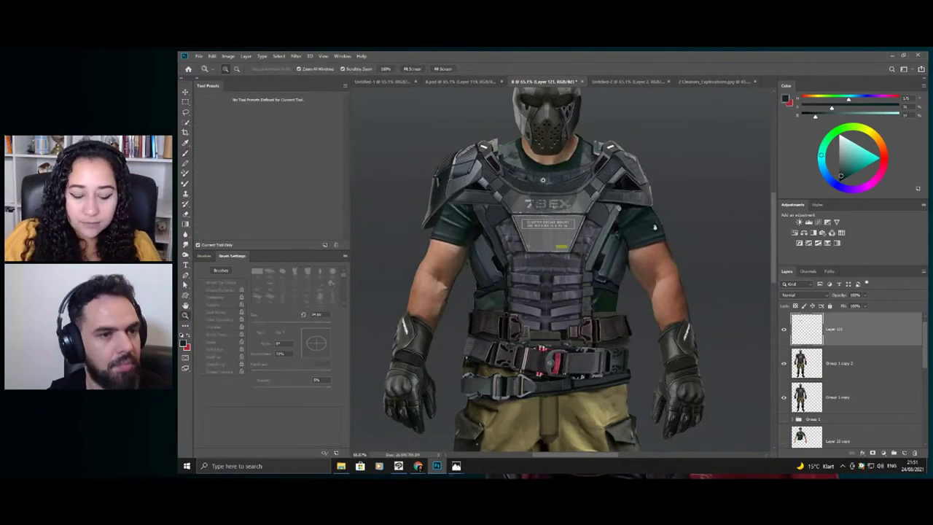
left_click_drag(562, 168, 527, 231)
mouse_move(554, 172)
left_mouse_down()
mouse_move(588, 169)
mouse_move(557, 187)
mouse_move(563, 175)
left_mouse_up()
key("r")
key("z")
key("r")
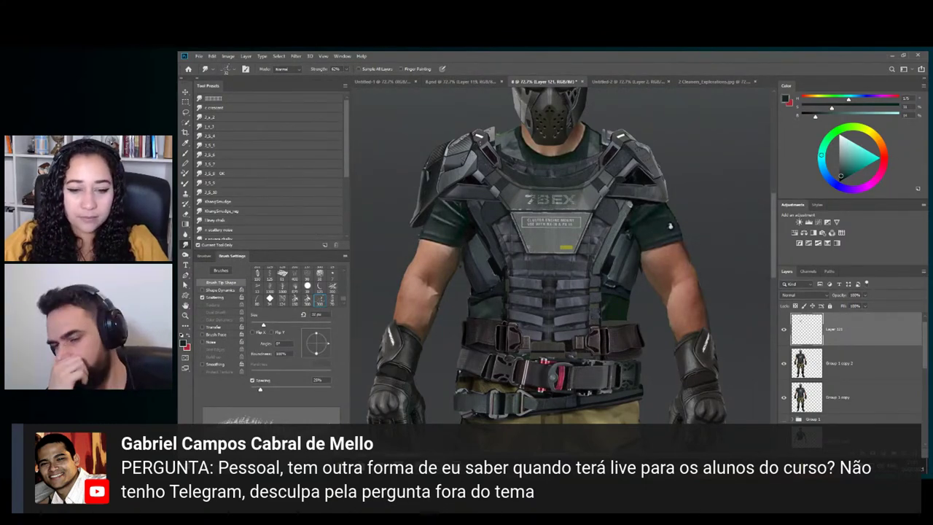
key("z")
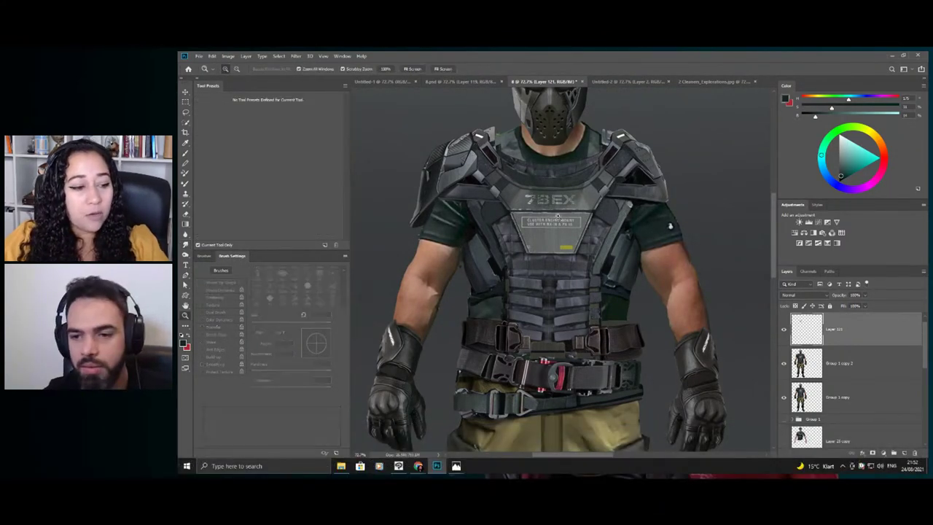
left_click(540, 211, "alt")
left_click(533, 176, "alt")
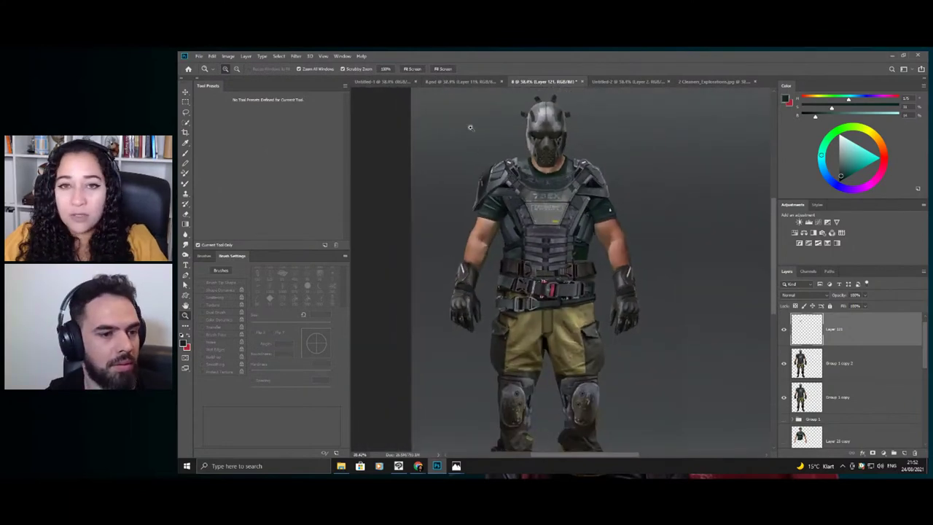
- Give the eraser the speckled 143 px texture tip and reduce it to 34 px for wearing away the 7BEX lettering
left_click(576, 184)
key("b")
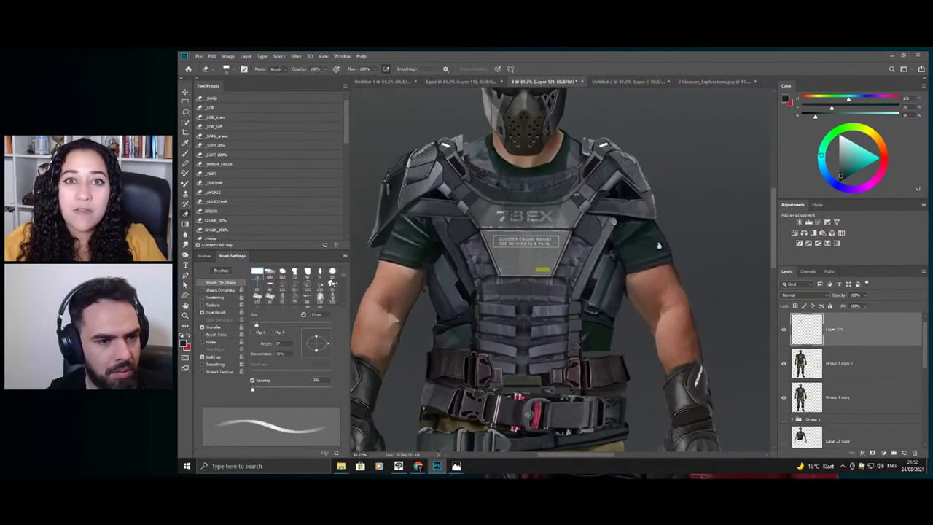
right_click(697, 252)
left_click(733, 379)
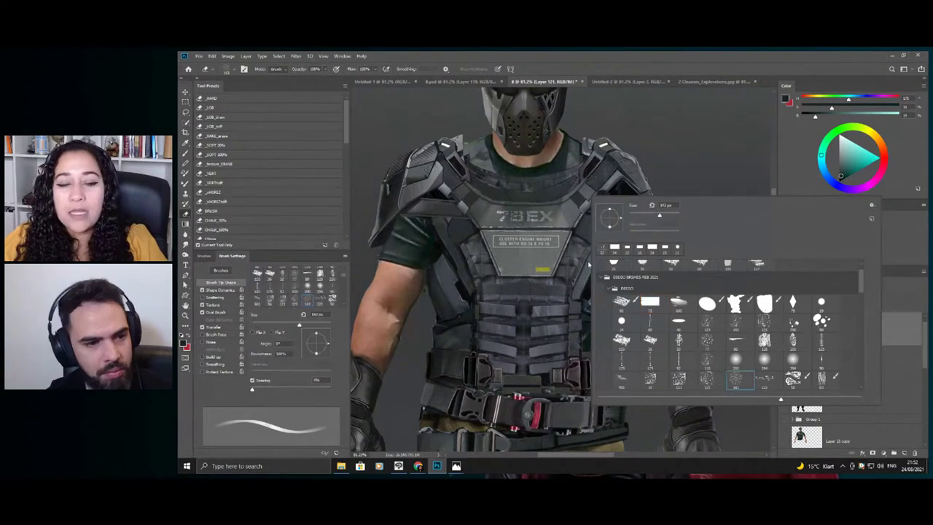
left_click(551, 218, "ctrl")
key("bracketleft")
key("bracketleft")
key("bracketleft")
key("bracketleft")
key("bracketleft")
key("bracketleft")
key("bracketleft")
key("bracketleft")
key("bracketleft")
key("bracketleft")
key("bracketleft")
key("bracketleft")
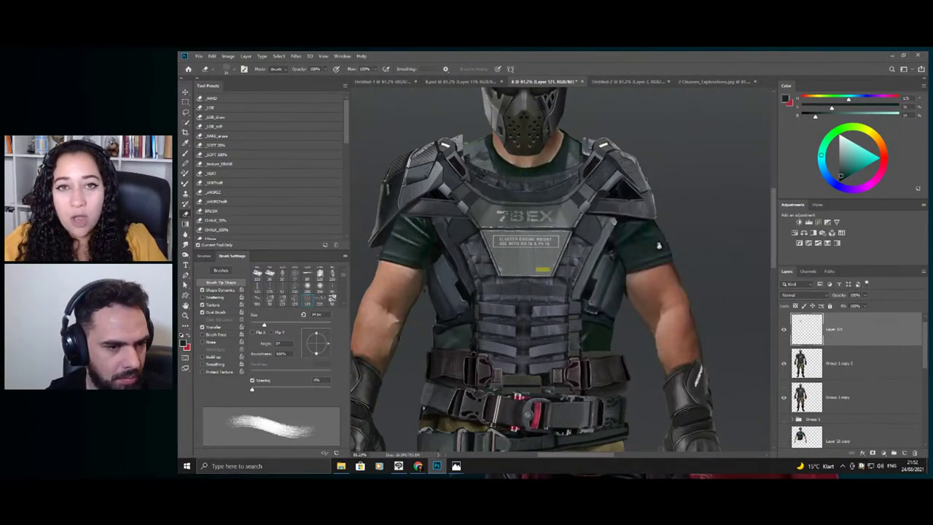
- Soften the paint around the 7BEX lettering and the chest plate's upper edge with the scattered Smudge tool and the textured eraser
key("z")
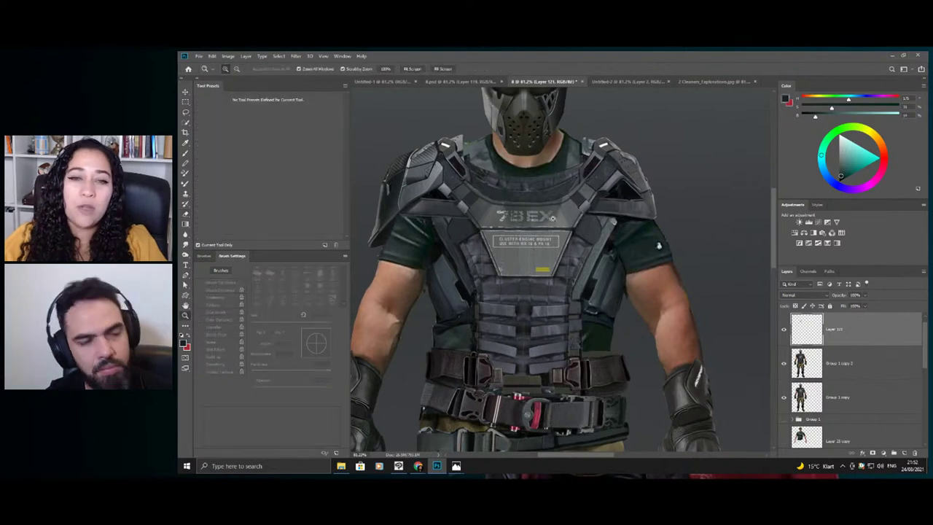
left_click_drag(544, 219, 488, 252)
left_click_drag(550, 200, 594, 207)
key("b")
key("z")
key("b")
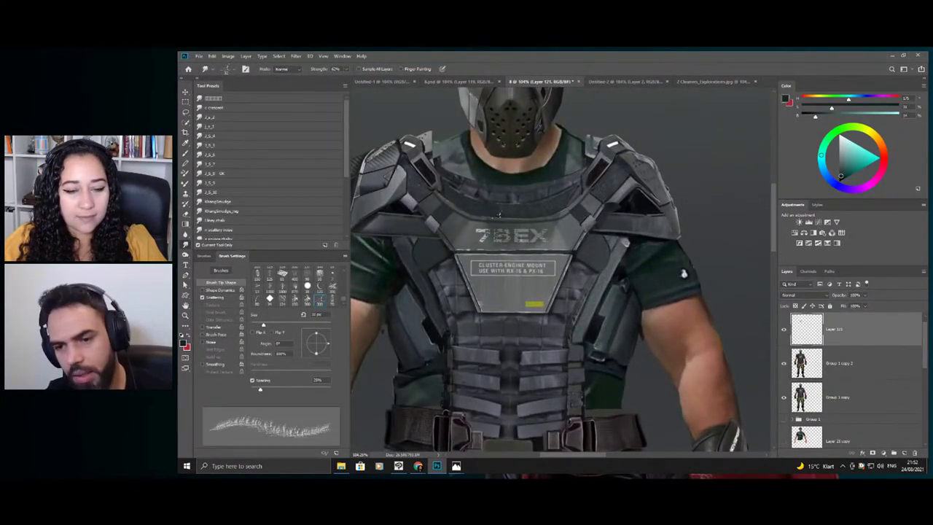
key("z")
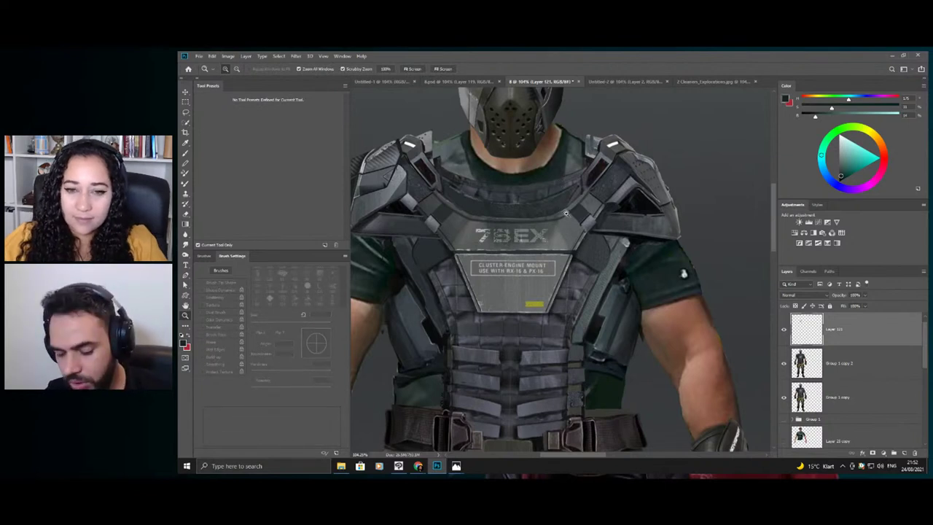
mouse_move(536, 229)
left_mouse_down()
mouse_move(519, 227)
mouse_move(533, 213)
mouse_move(511, 210)
mouse_move(569, 206)
left_mouse_up()
key("b")
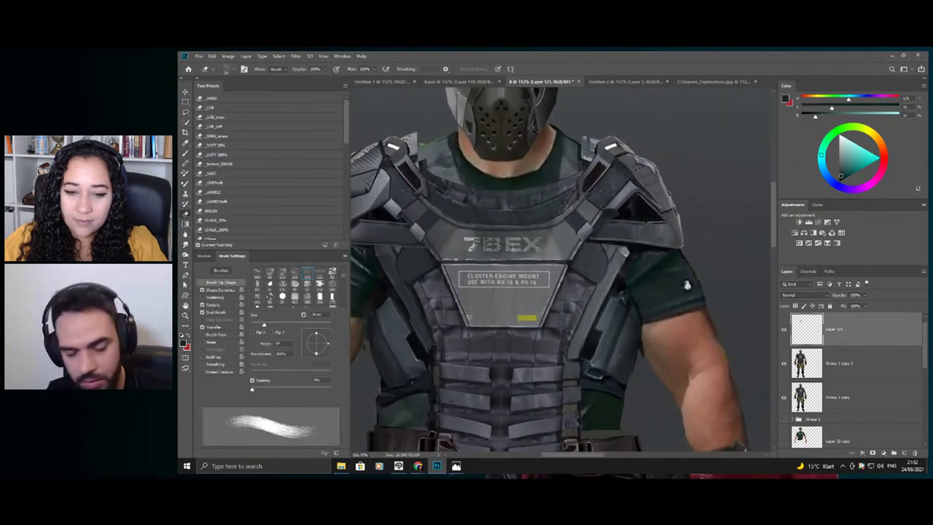
key("r")
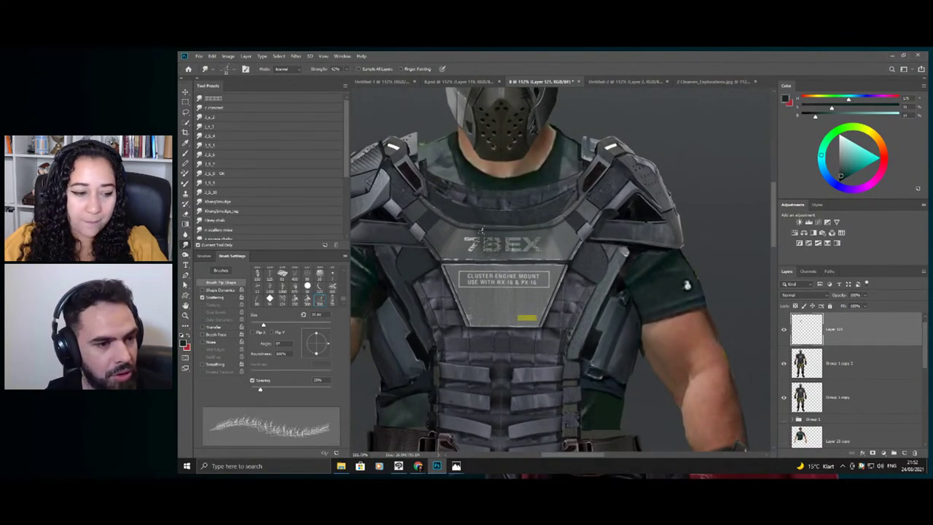
key("z")
left_click_drag(550, 210, 503, 223)
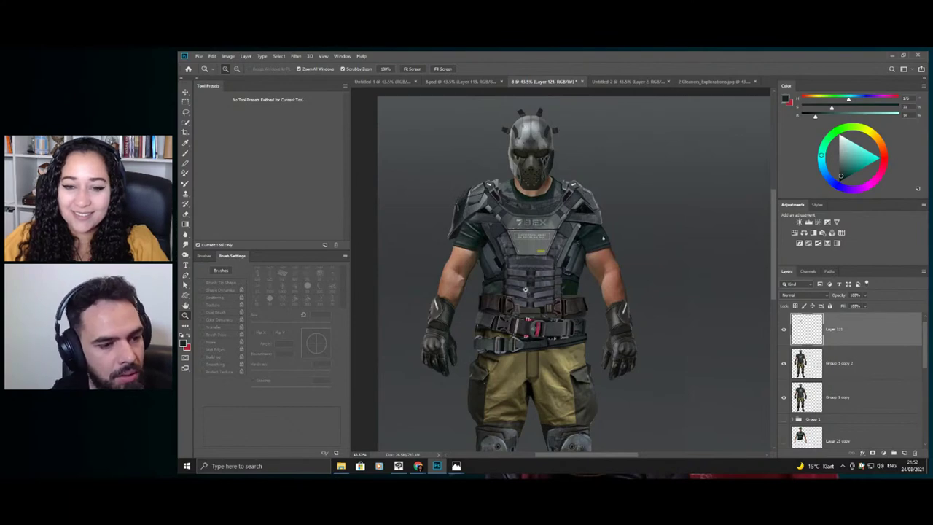
- Examine the vest's abdominal straps, side panels and chest plate up close and within the whole figure
left_click_drag(524, 289, 557, 290)
key("b")
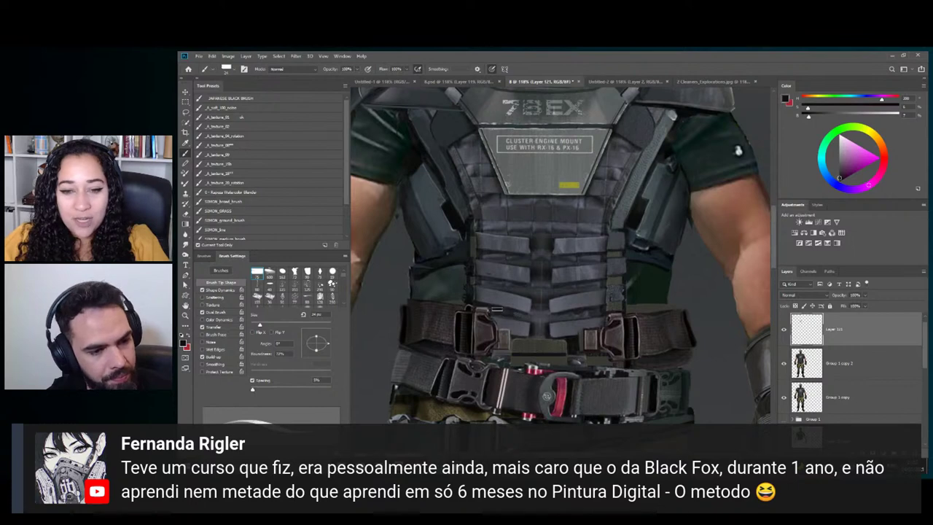
key("z")
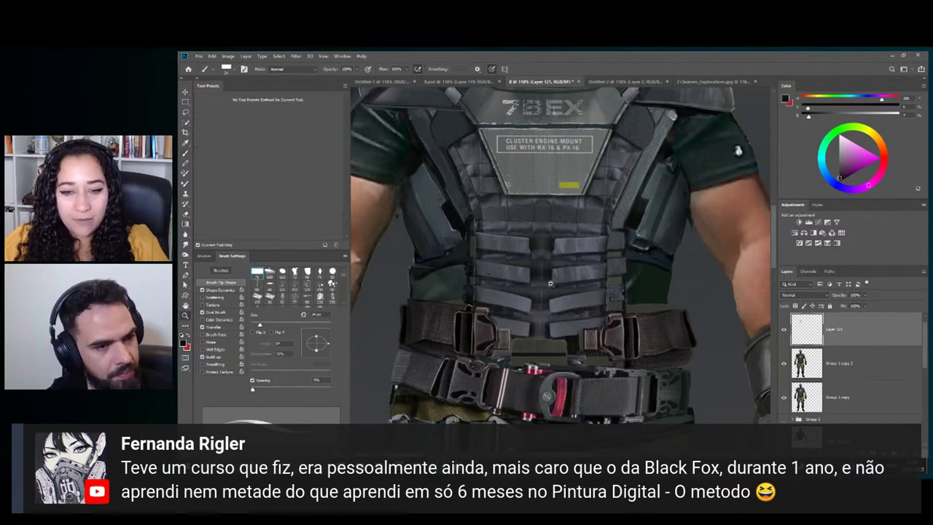
left_click_drag(563, 284, 519, 281)
left_click_drag(556, 205, 589, 206)
left_click_drag(459, 226, 487, 227)
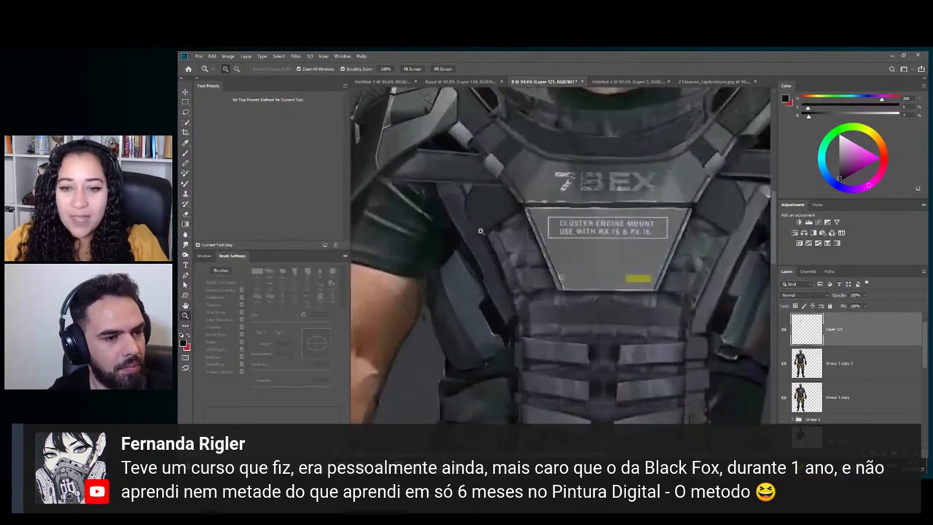
key("b")
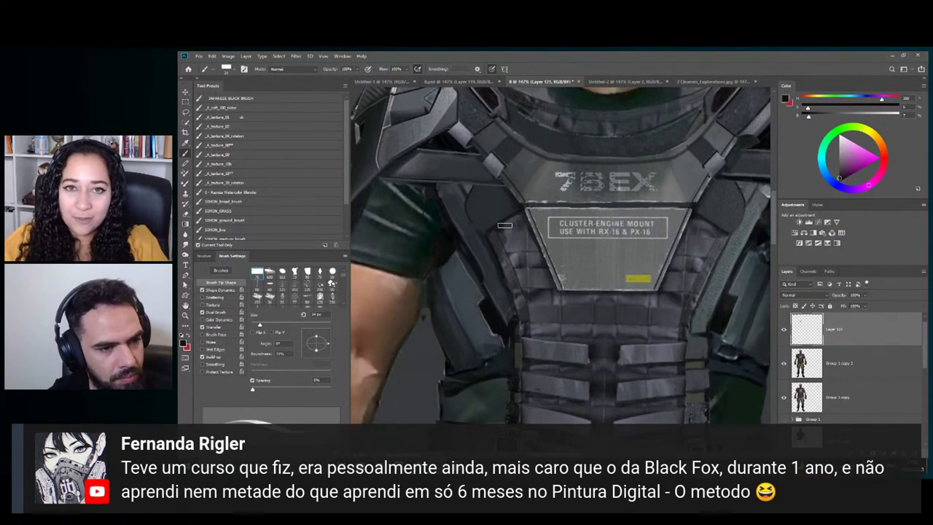
key("z")
left_click_drag(516, 224, 470, 217)
left_click_drag(581, 217, 627, 220)
key("b")
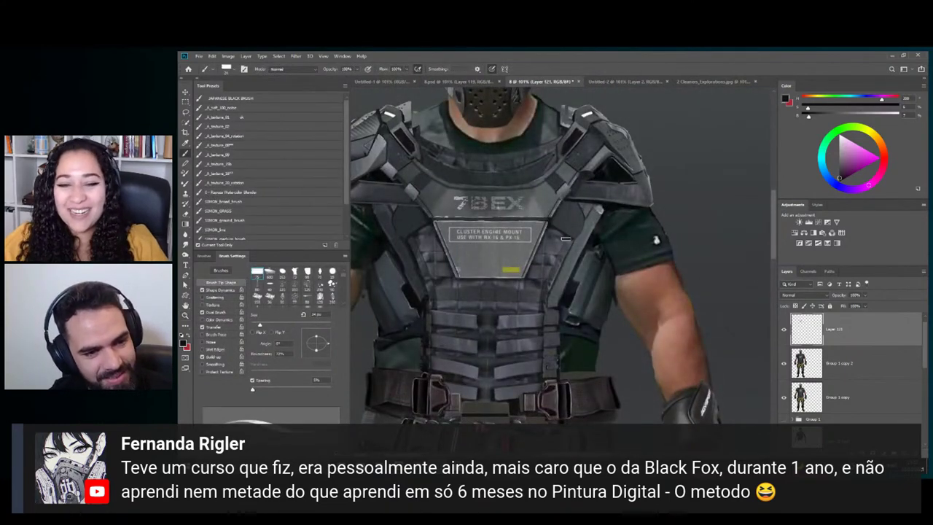
key("z")
left_click_drag(569, 248, 458, 184)
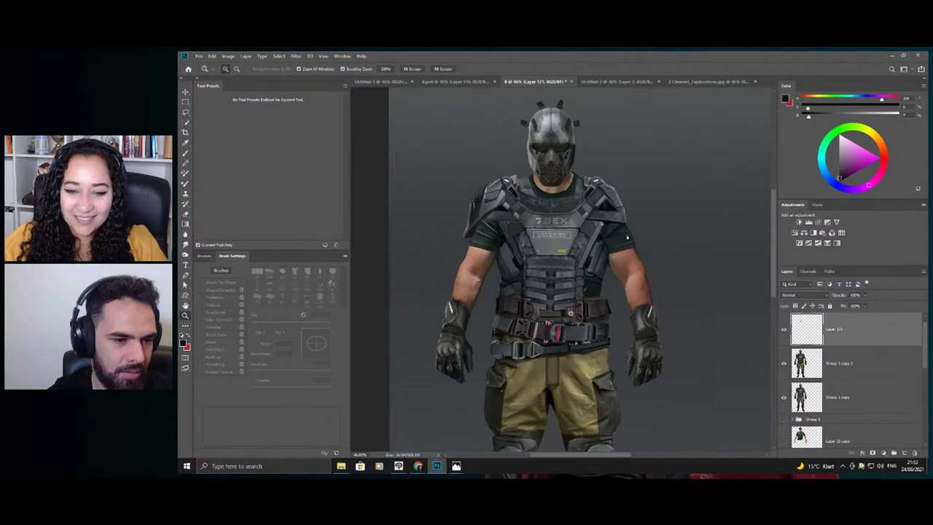
- Select the third pair of abdominal straps on the vest by outlining both with the Lasso
left_click_drag(563, 305, 573, 307)
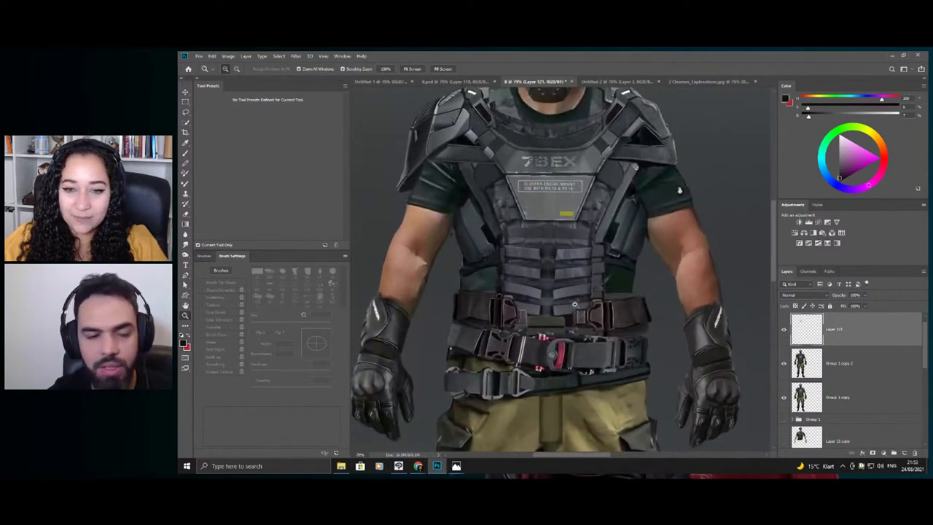
key("l")
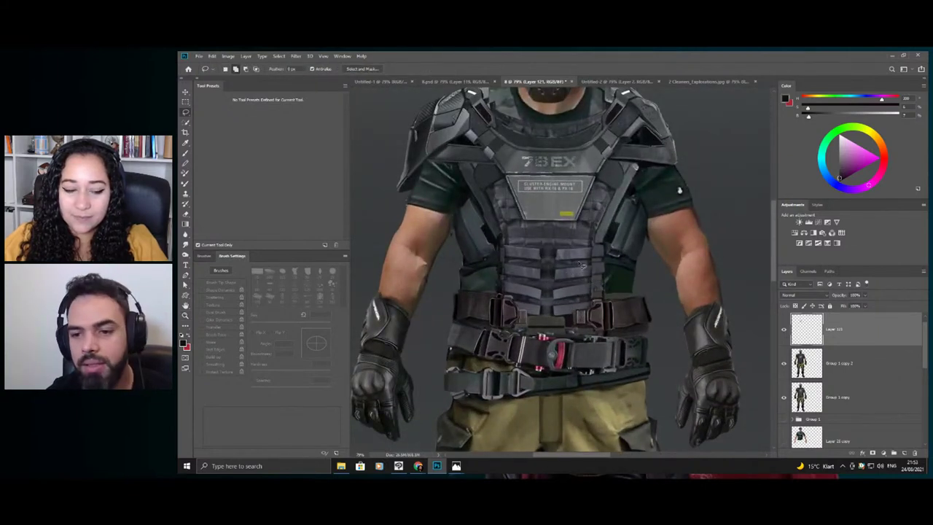
key("z")
left_click_drag(565, 279, 585, 289)
key("l")
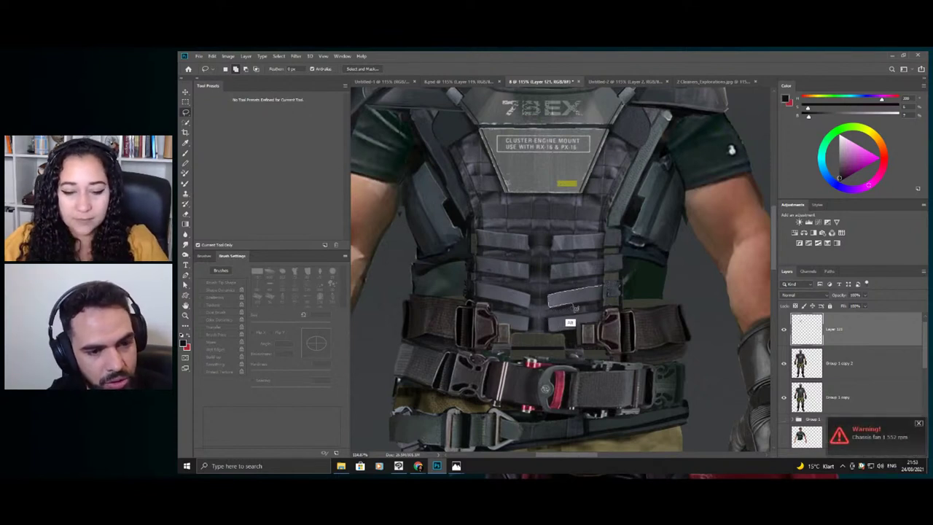
left_click(604, 301, "alt")
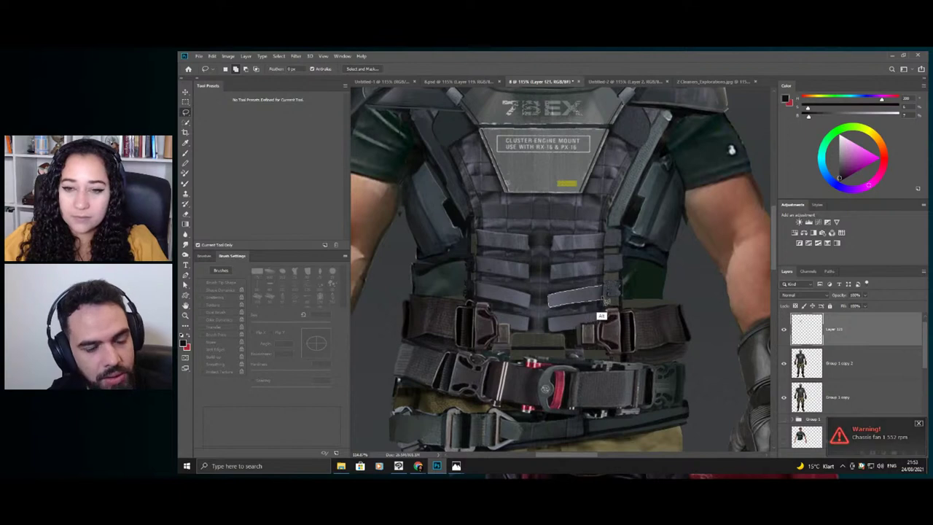
left_click(604, 290, "alt")
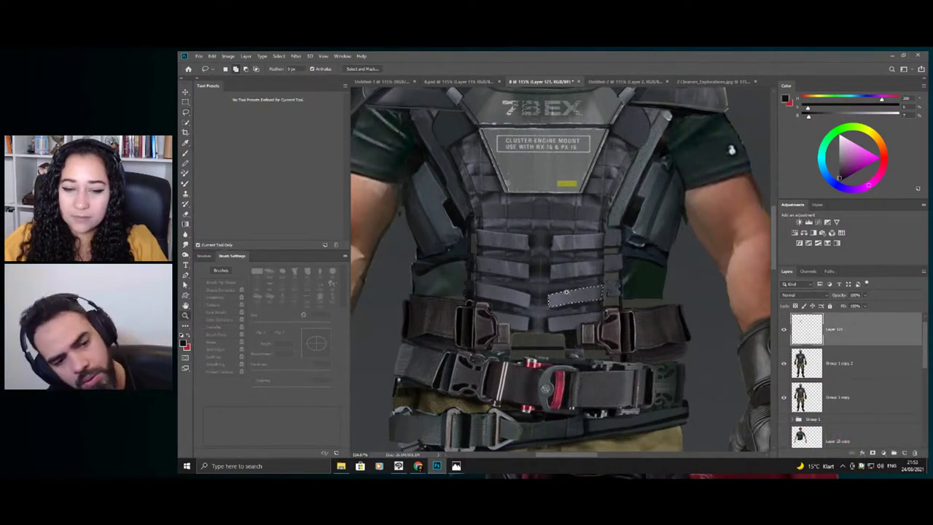
scroll(578, 296, "up", 2)
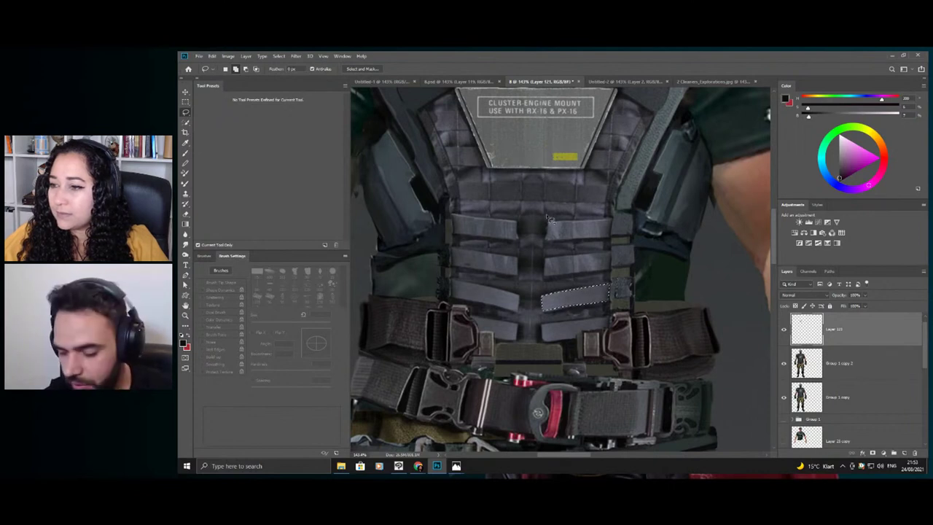
left_click(453, 280)
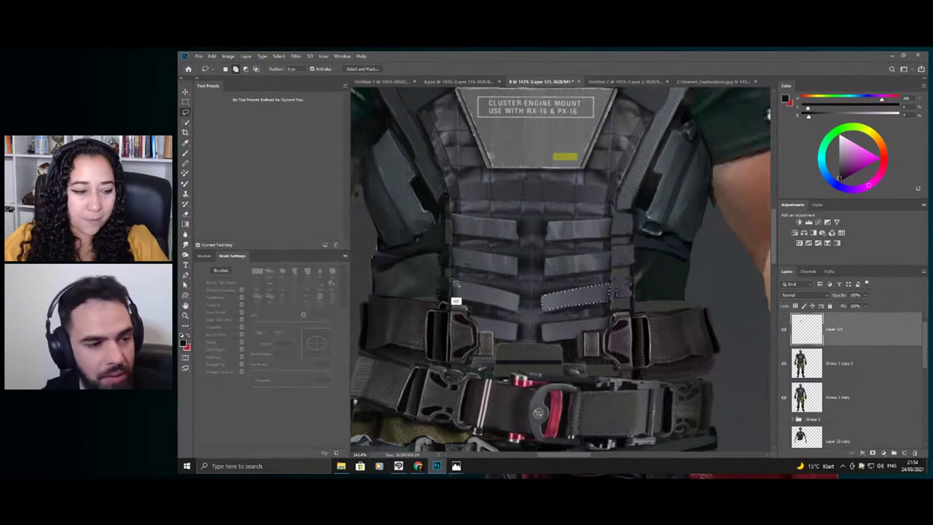
left_click(513, 294)
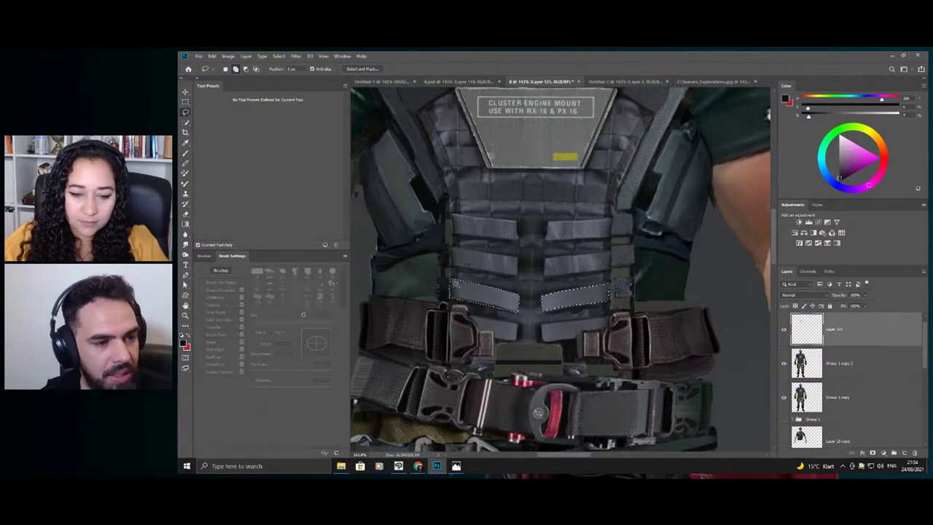
- Try the speckled texture brushes for the two selected straps and brush worn texture over them
key("b")
right_click(527, 269)
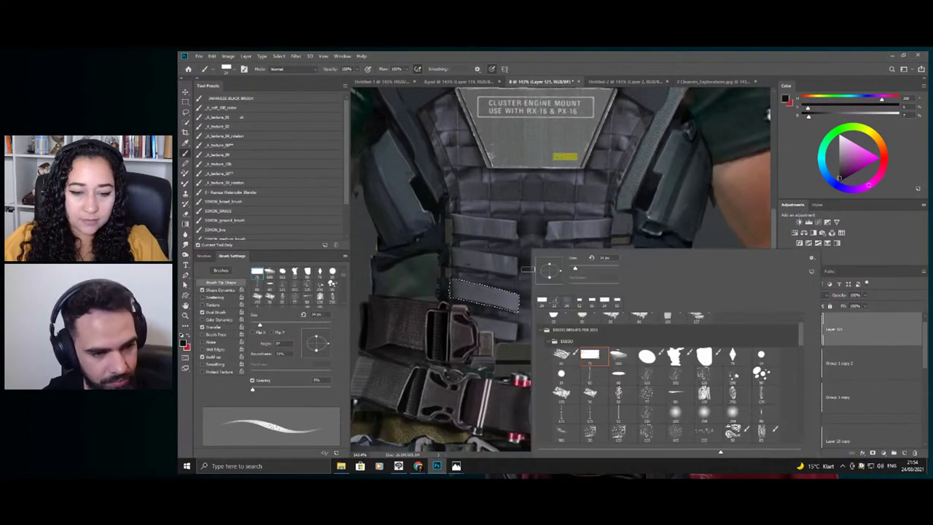
left_click(647, 413)
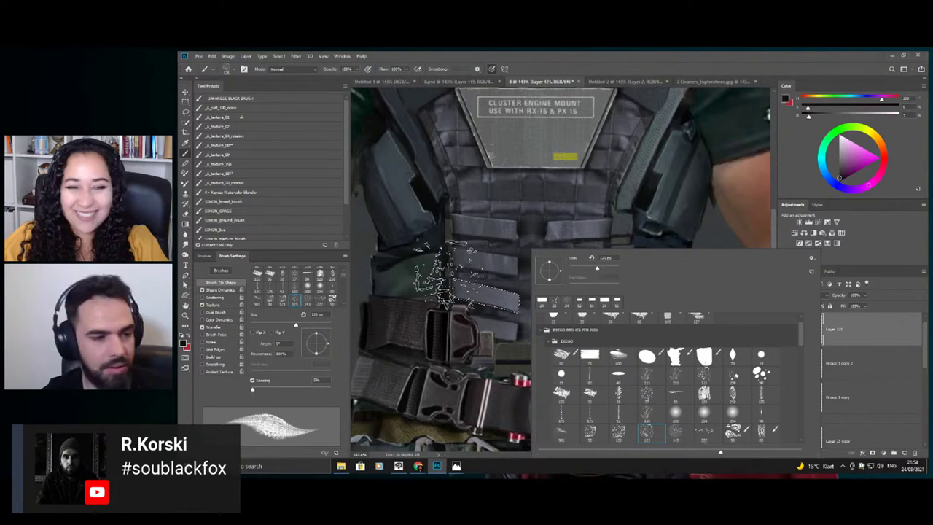
left_click_drag(527, 266, 498, 284)
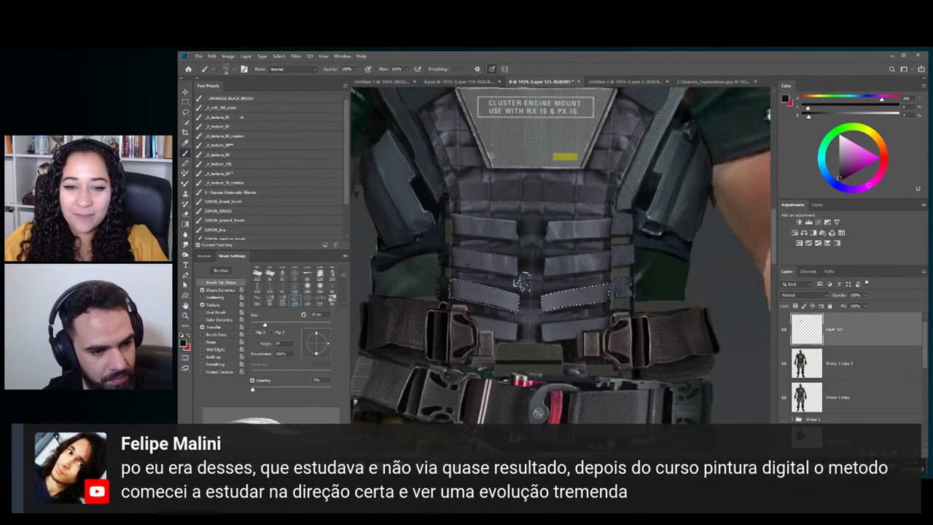
right_click(530, 249)
left_click(643, 413)
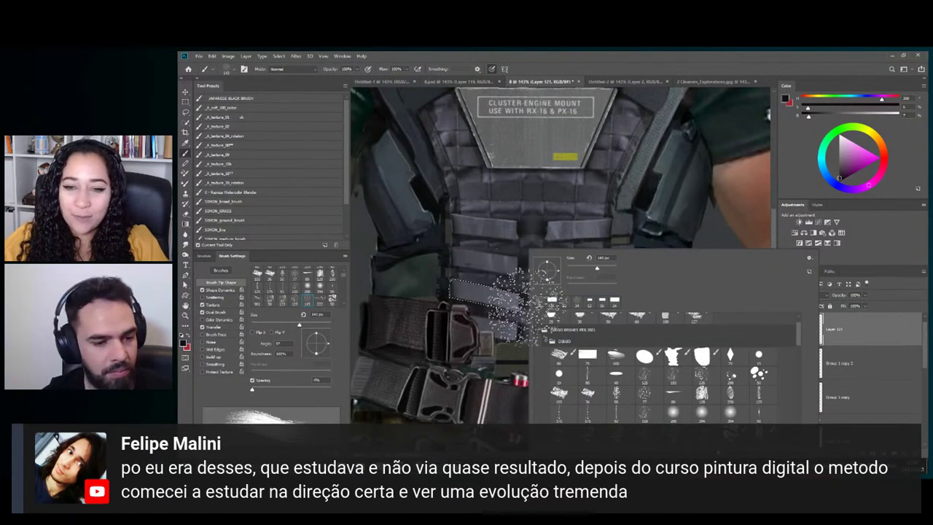
left_click(645, 431)
mouse_move(487, 273)
left_mouse_down()
mouse_move(463, 288)
mouse_move(508, 274)
mouse_move(512, 284)
left_mouse_up()
- Switch to the flat rectangular brush and shade the abdominal straps, sampling a dark reddish tone near the belt buckle
key("alt+Tab")
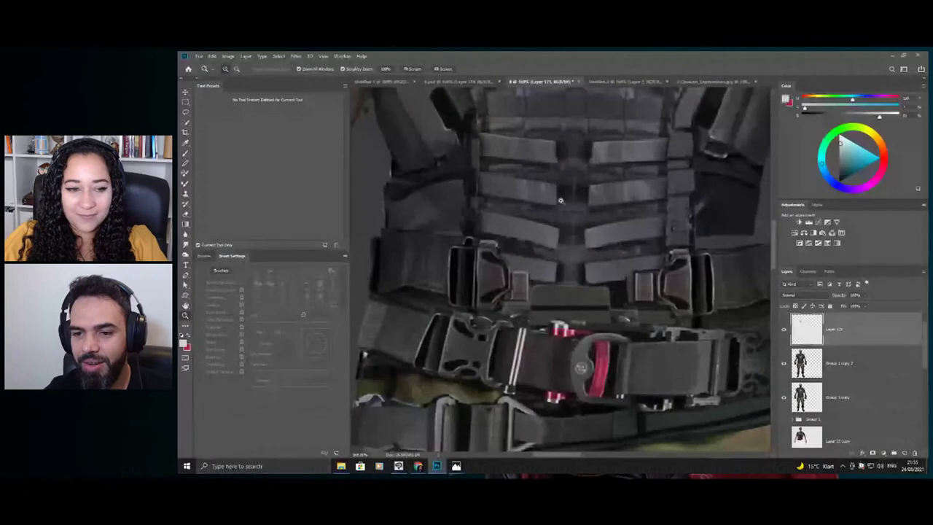
mouse_move(587, 224)
left_mouse_down()
mouse_move(607, 226)
mouse_move(598, 229)
left_mouse_up()
key("b")
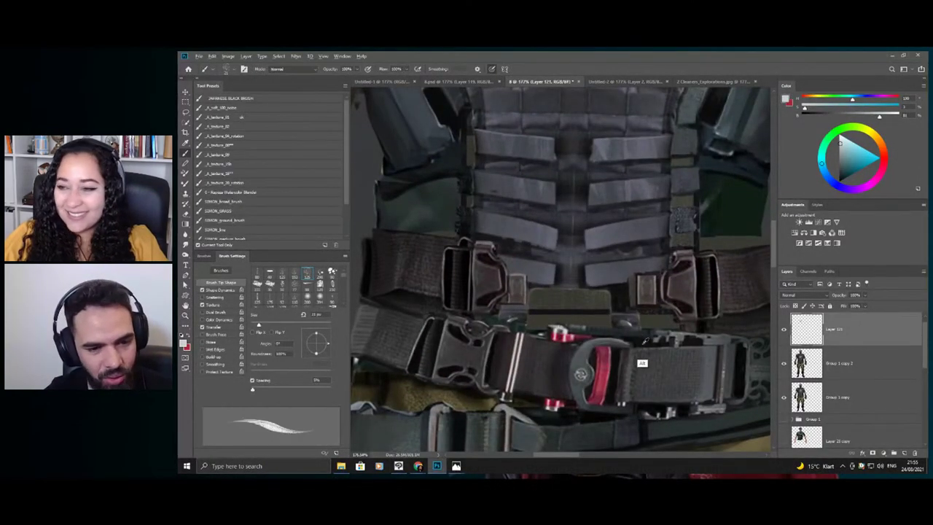
right_click(657, 231)
left_click(697, 336)
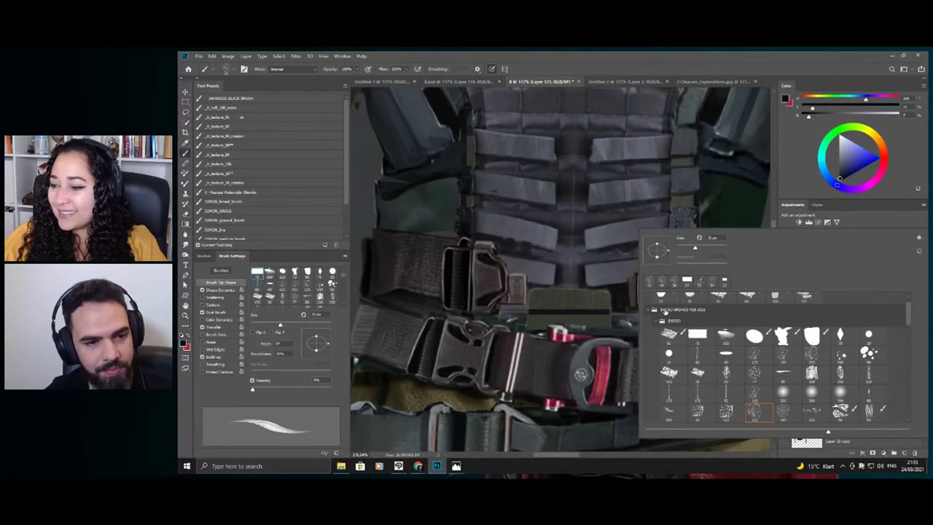
mouse_move(605, 209)
left_mouse_down()
mouse_move(579, 220)
mouse_move(592, 210)
mouse_move(650, 232)
left_mouse_up()
left_click(664, 280, "alt")
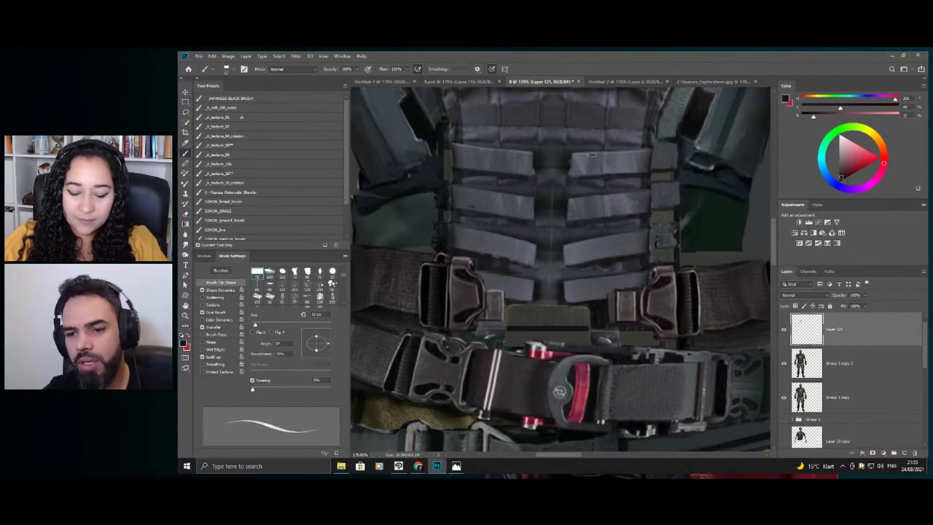
- Check the shading of the abdominal straps from wide and close views, up to the chest plate's lower edge
left_click_drag(601, 206, 552, 201)
left_click_drag(628, 190, 643, 189)
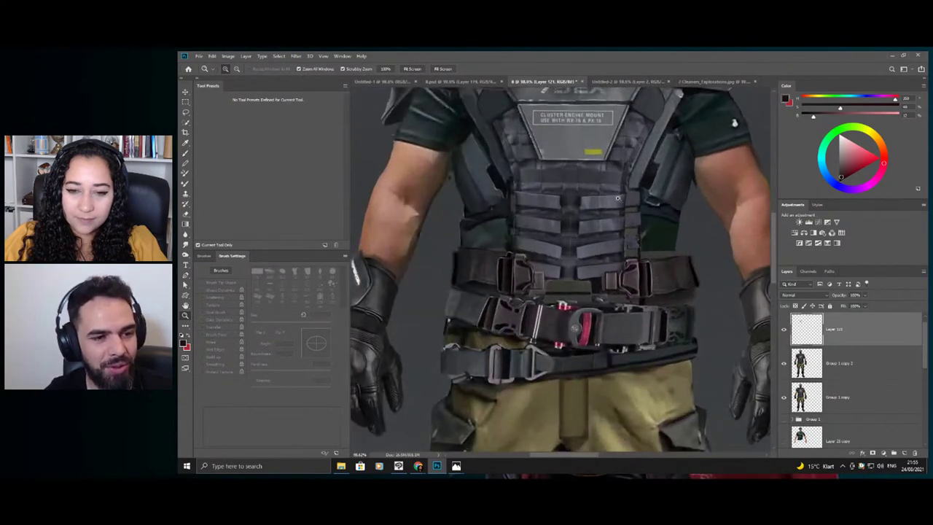
left_click(618, 197)
key("b")
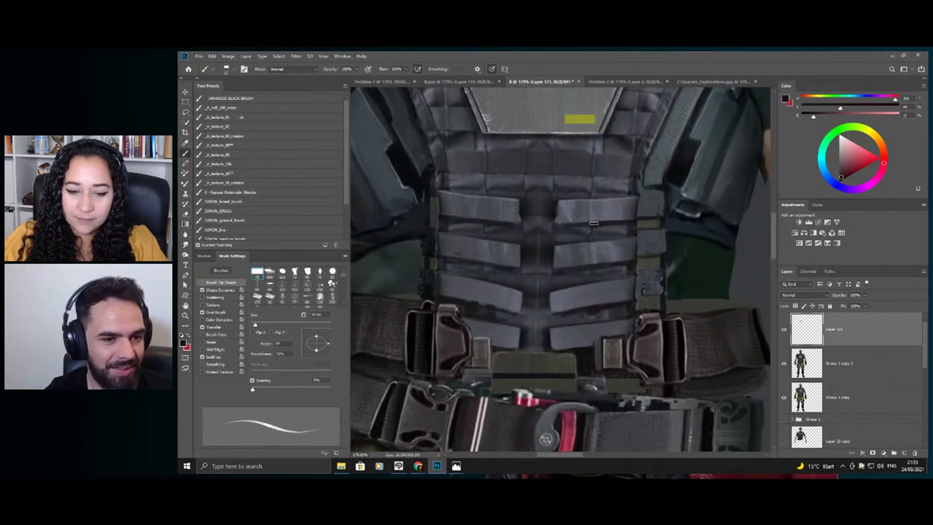
key("z")
left_click(572, 224, "alt")
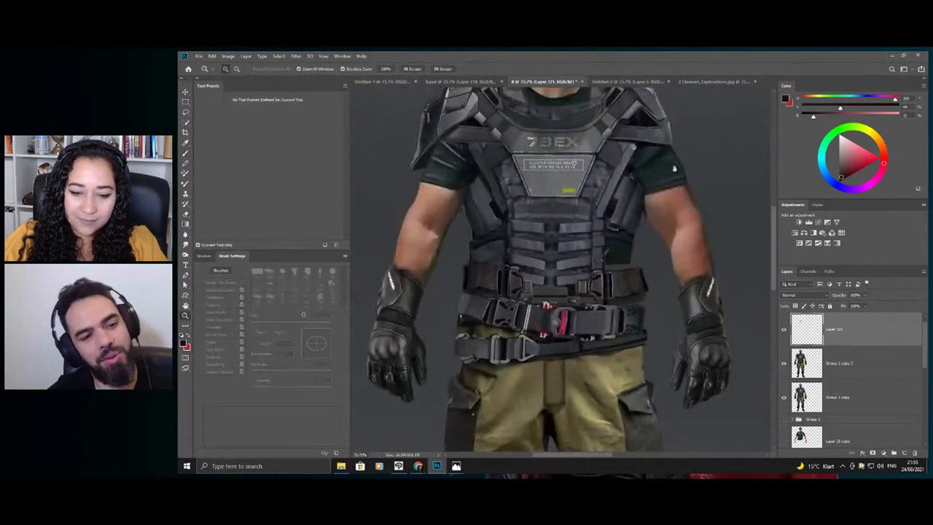
left_click(598, 203)
left_click(598, 203)
key("b")
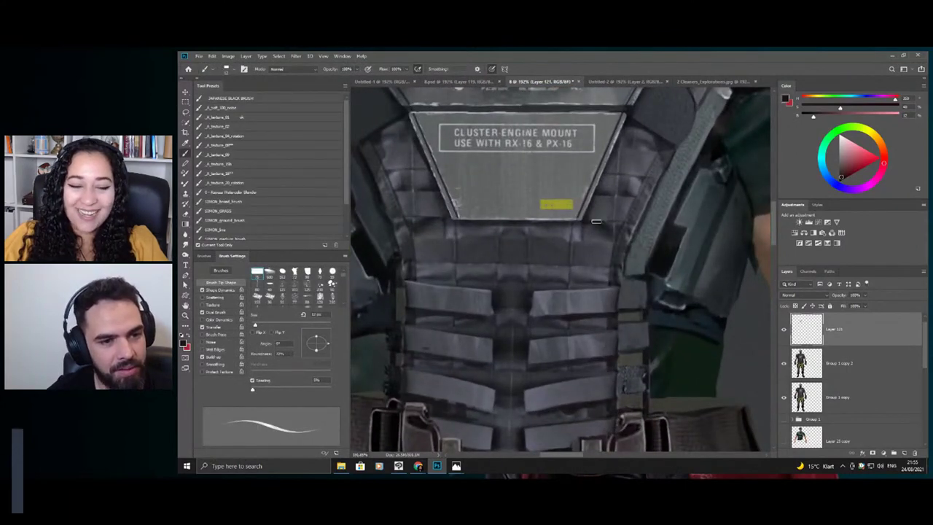
- Shade the vest webbing below the chest plate and around the top pair of straps with sampled dark blue-grey tones
left_click(562, 244, "alt")
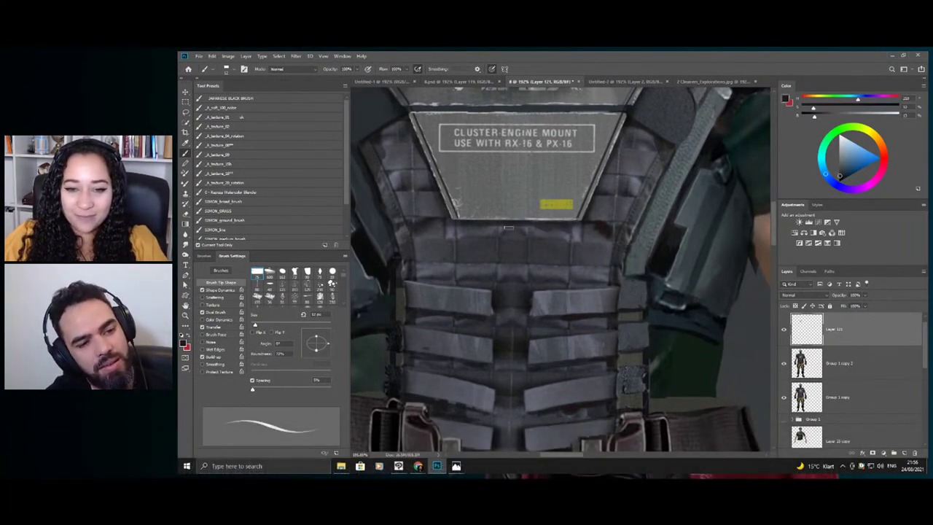
left_click(543, 230, "alt")
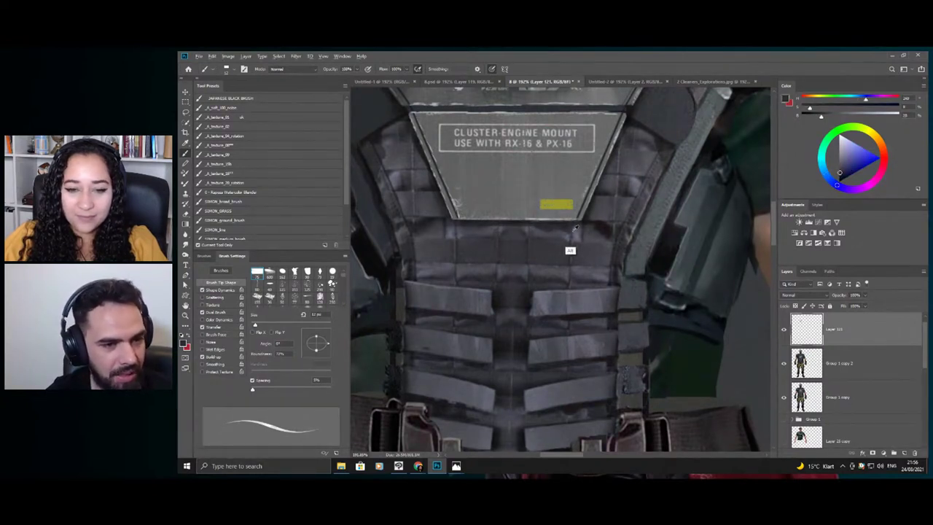
left_click(530, 299, "alt")
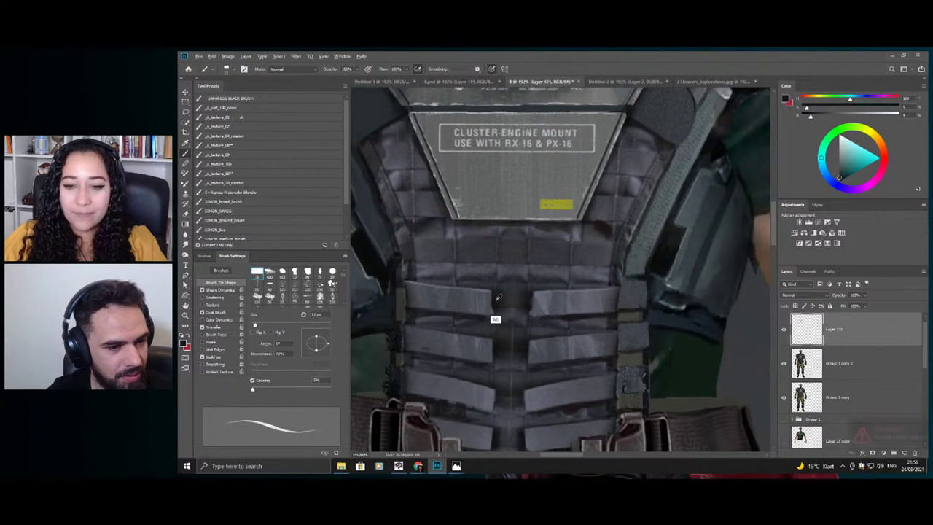
left_click(496, 299, "alt")
left_click(525, 303, "alt")
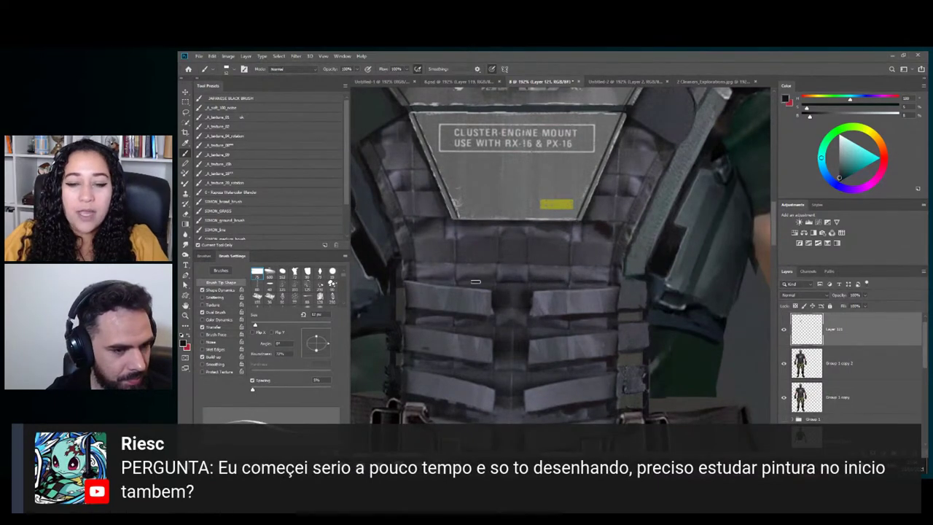
left_click(482, 299, "alt")
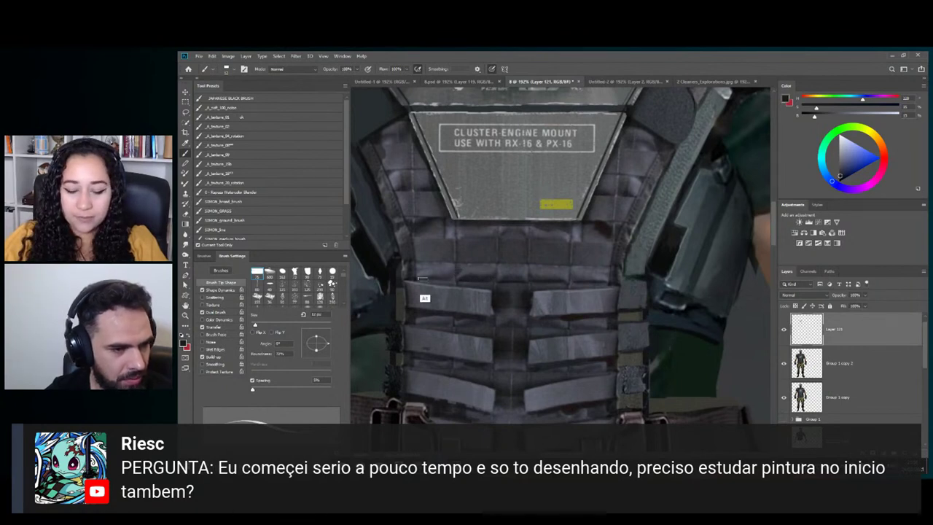
left_click(471, 278, "alt")
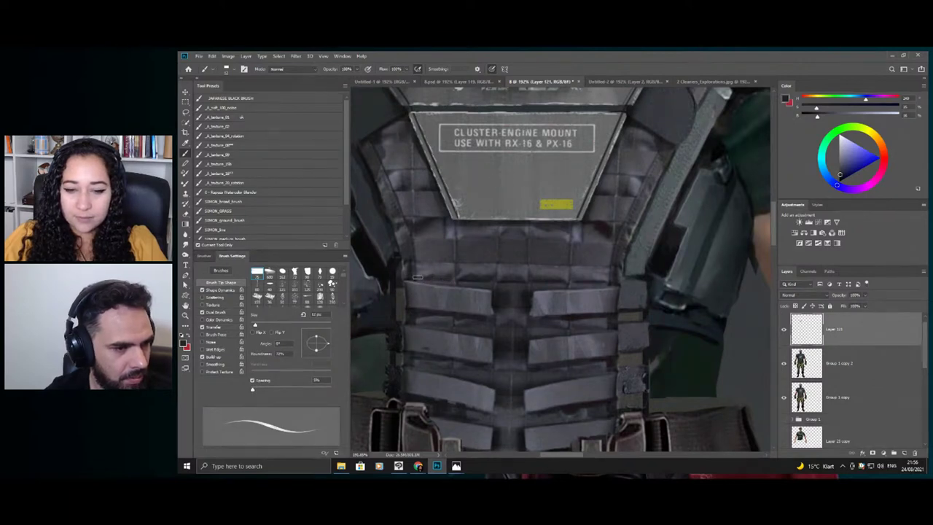
- Clean up the lower edge of the webbing band above the top straps, painting with tones sampled along it
key("z")
left_click_drag(518, 240, 497, 210)
left_click_drag(506, 255, 537, 268)
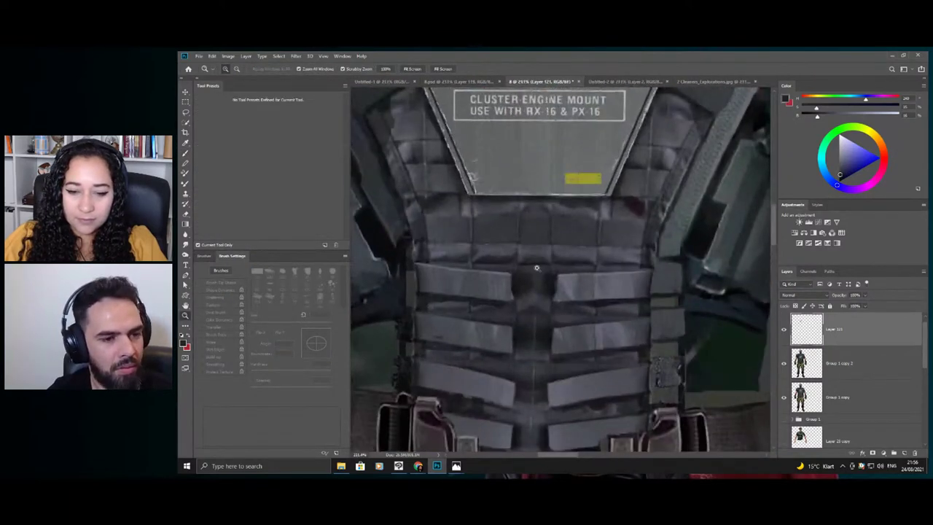
key("b")
left_click(534, 266, "alt")
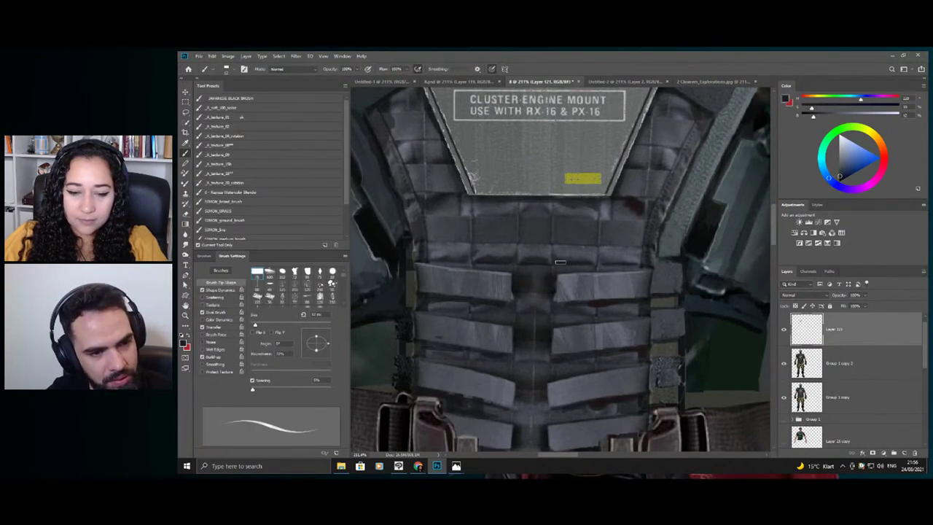
left_click(559, 263, "alt")
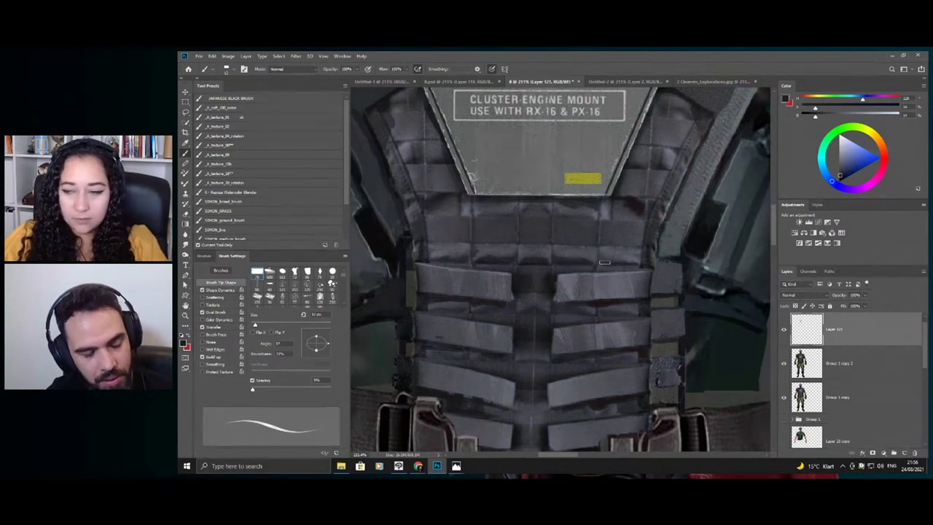
left_click(615, 262, "alt")
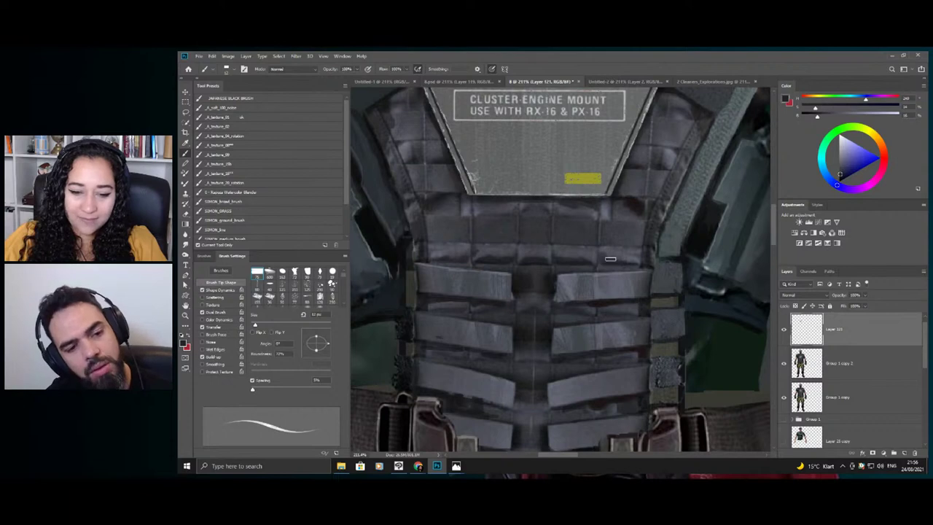
- Shade the dark central gap between the top pair of abdominal straps with tones sampled there
key("z")
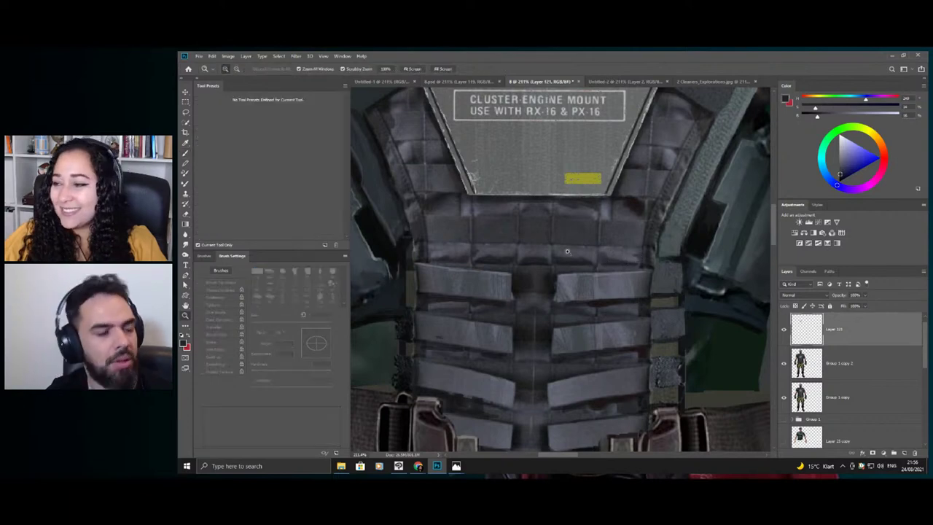
left_click_drag(567, 252, 472, 238)
left_click_drag(558, 242, 595, 248)
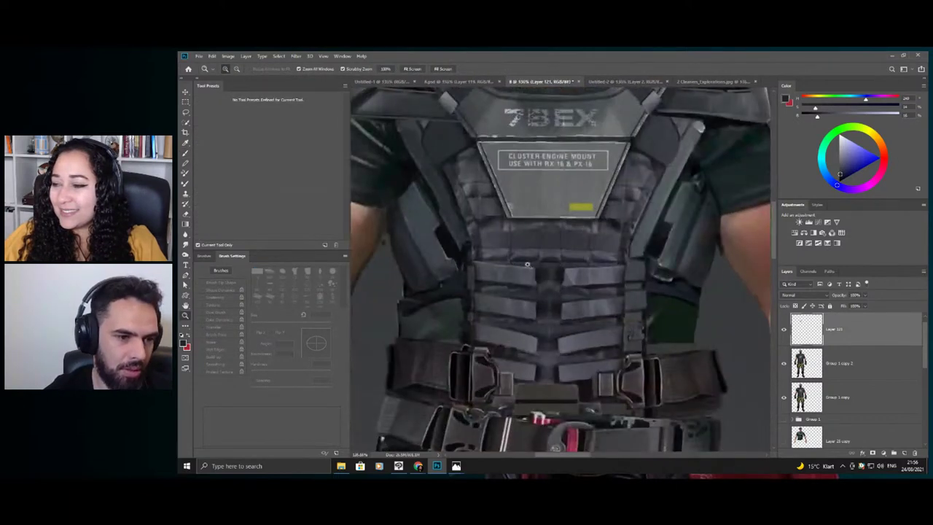
left_click_drag(530, 265, 578, 267)
key("b")
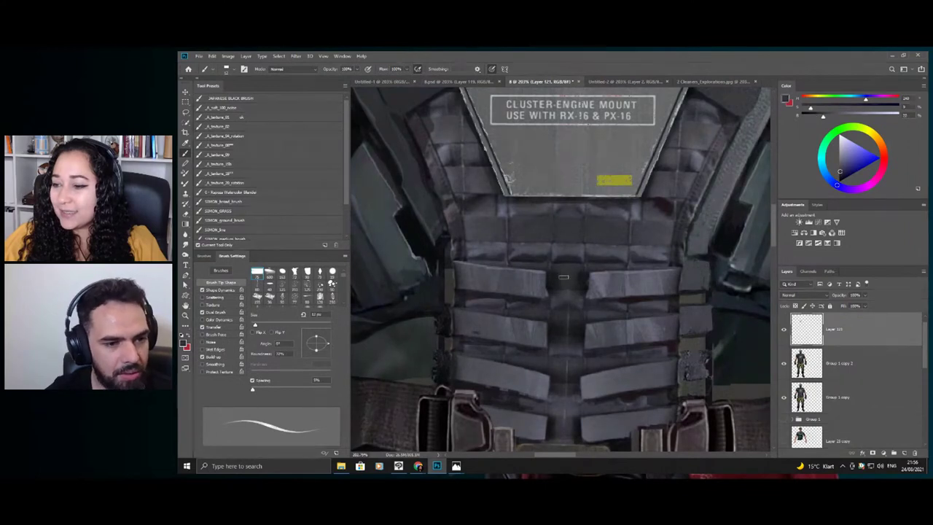
left_click(556, 277, "alt")
left_click(573, 275, "alt")
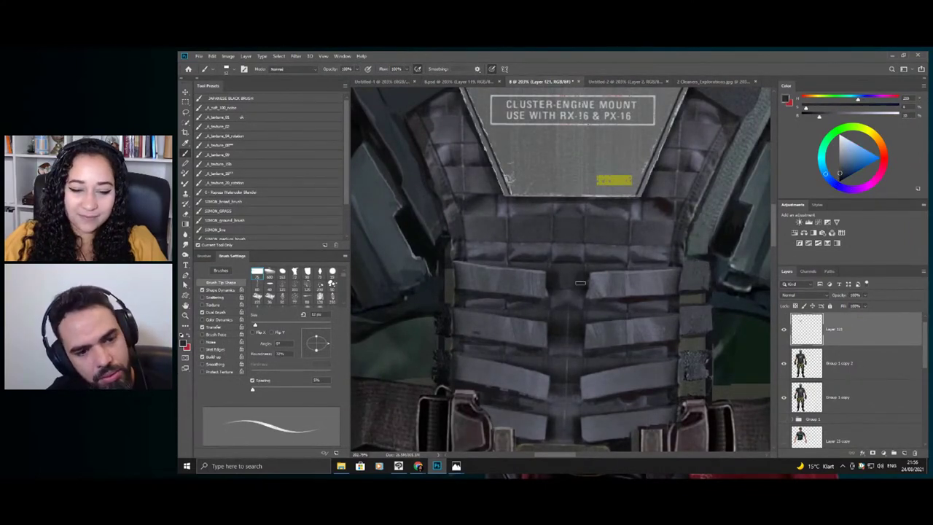
- Keep the flat rectangular brush and tilt its tip diagonally for painting the angled sides of the vest
key("z")
left_click_drag(574, 276, 495, 257)
left_click(641, 217)
key("b")
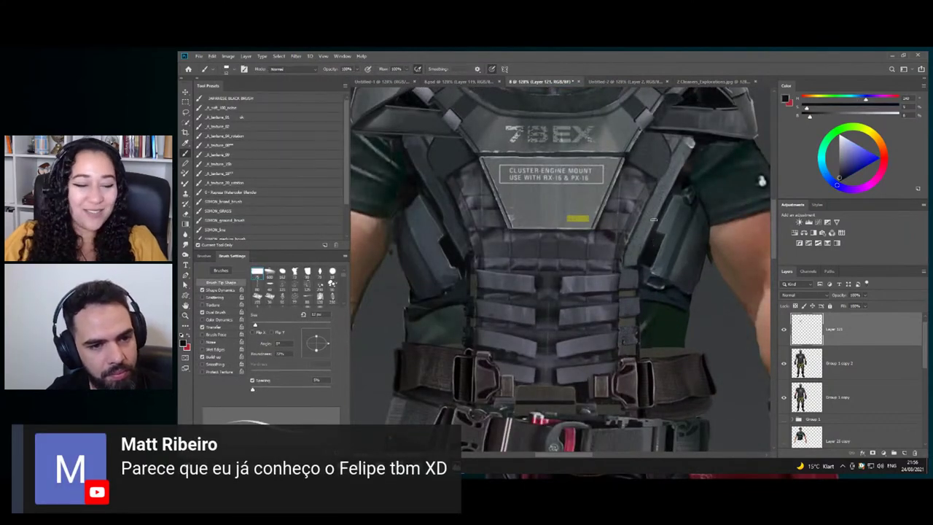
right_click(650, 251)
left_click(653, 201)
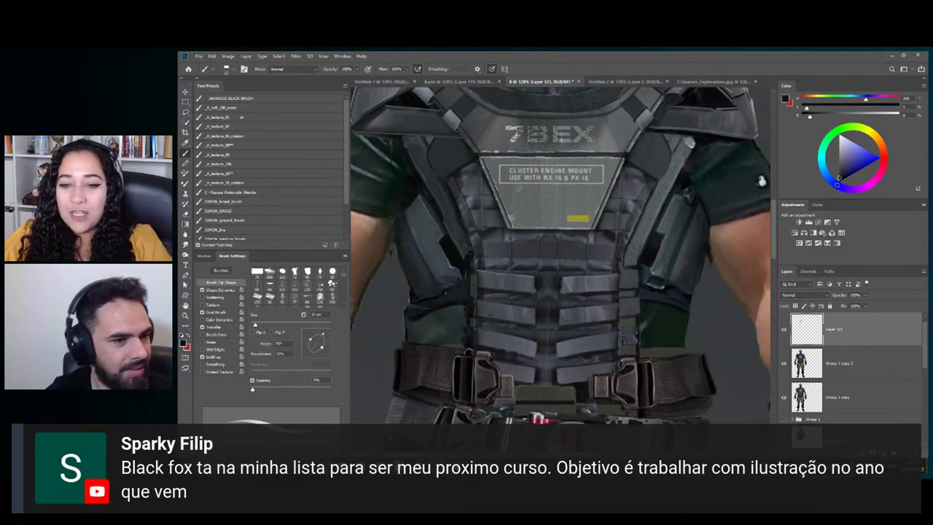
right_click(468, 200)
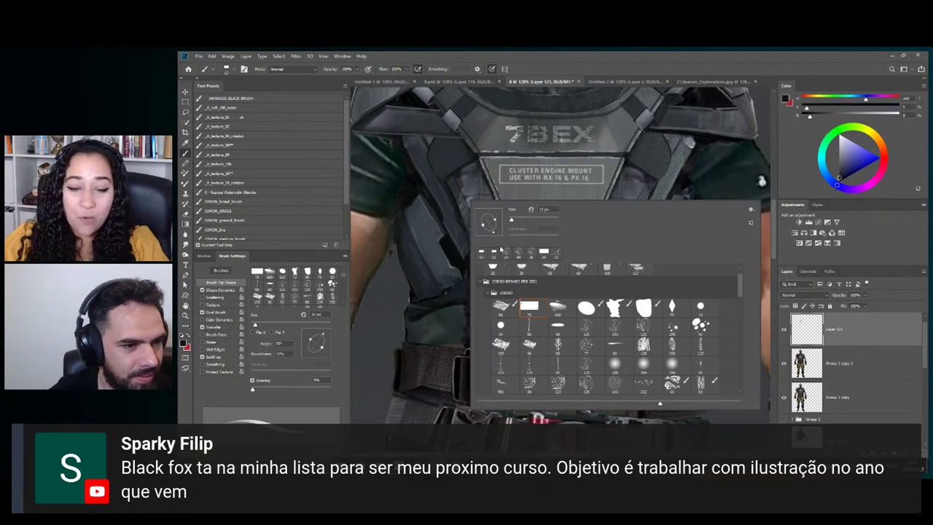
left_click(452, 187)
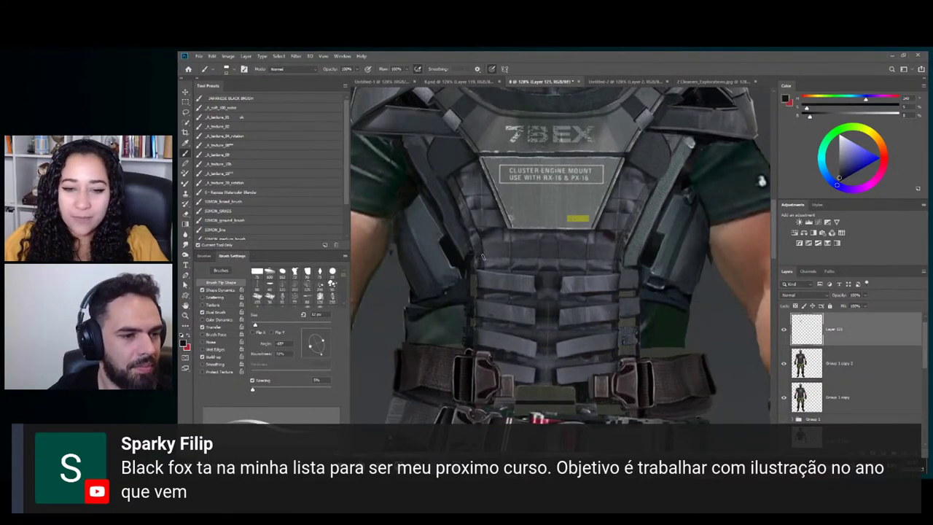
- Paint over the reddish patch on the webbing beside the chest plate's lower corner with sampled dark grey and purplish tones
key("ctrl+space")
left_click_drag(535, 239, 528, 237)
mouse_move(587, 225)
left_mouse_down()
mouse_move(589, 262)
mouse_move(571, 239)
left_mouse_up()
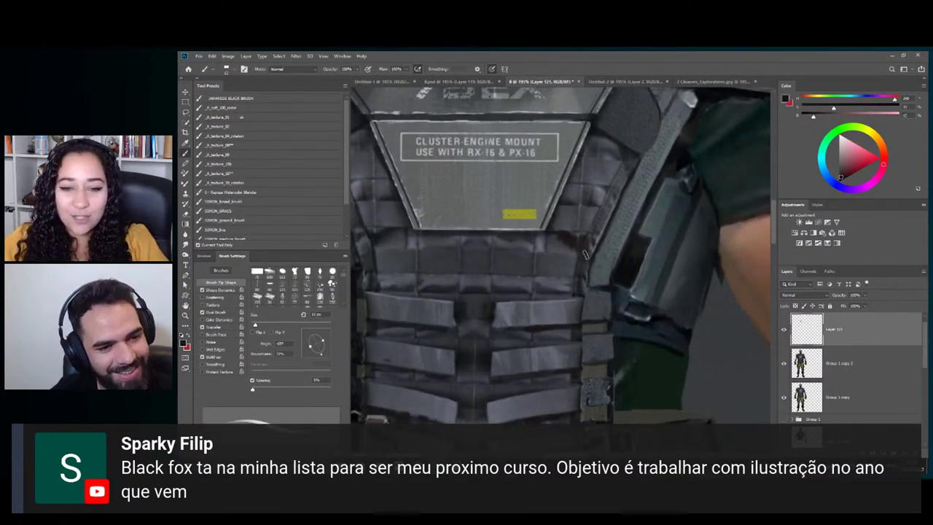
left_click(583, 261, "alt")
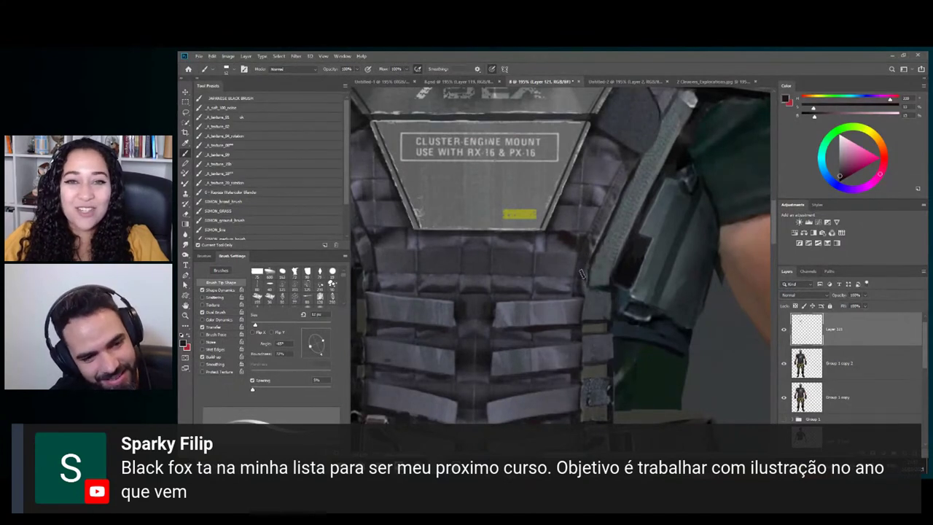
left_click(562, 265, "alt")
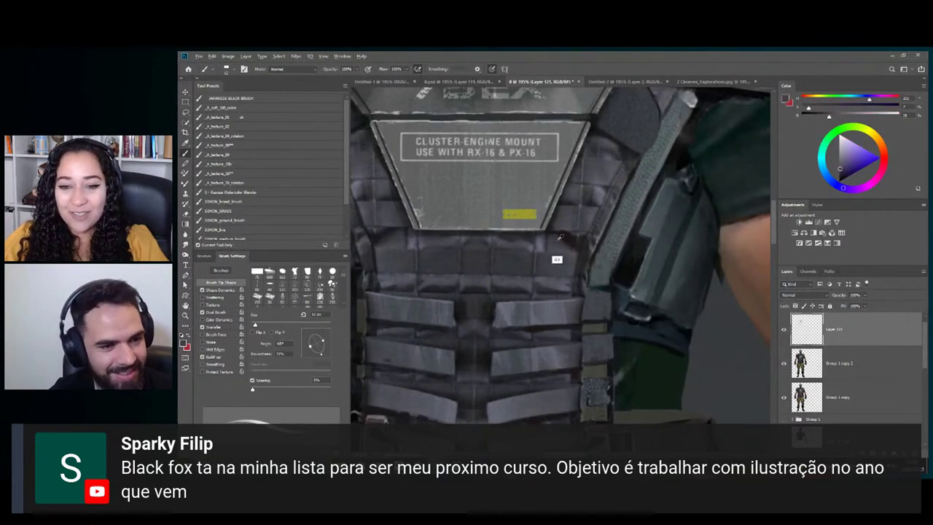
left_click(556, 234, "alt")
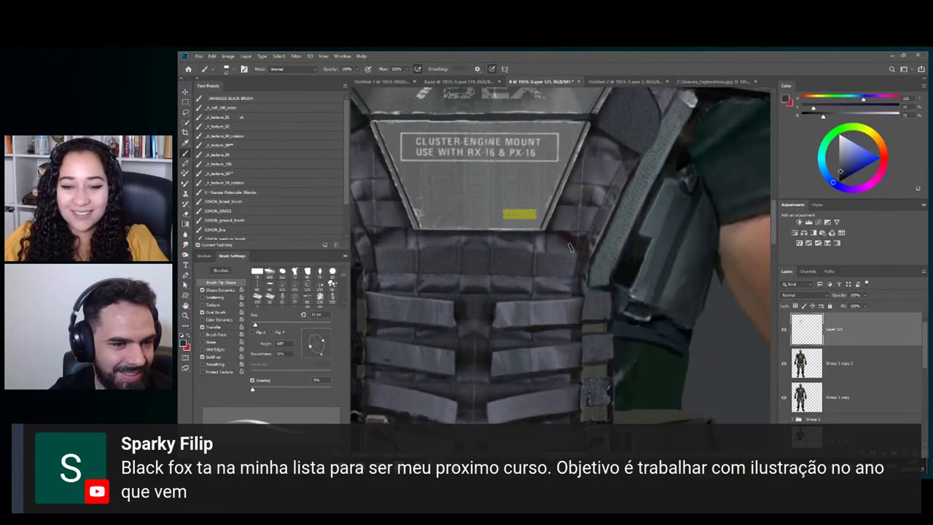
left_click(567, 237, "alt")
left_click(558, 241, "alt")
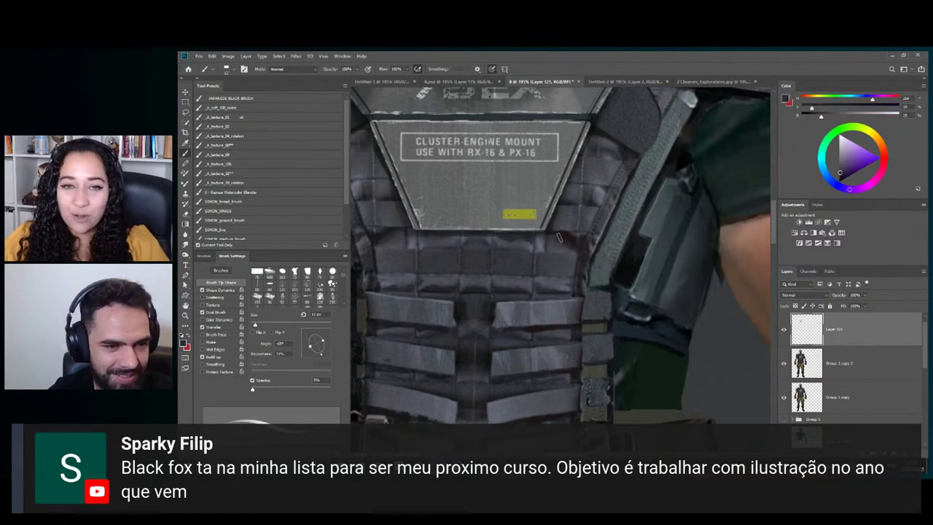
left_click(569, 239, "alt")
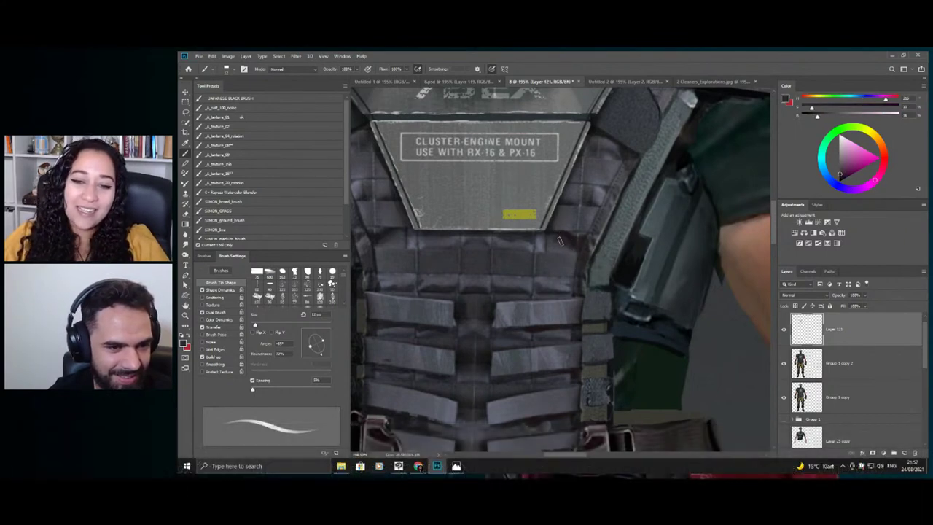
- Review the vest and belts on the figure from wide and close views, down to the trousers' waist
key("z")
left_click_drag(589, 246, 533, 241)
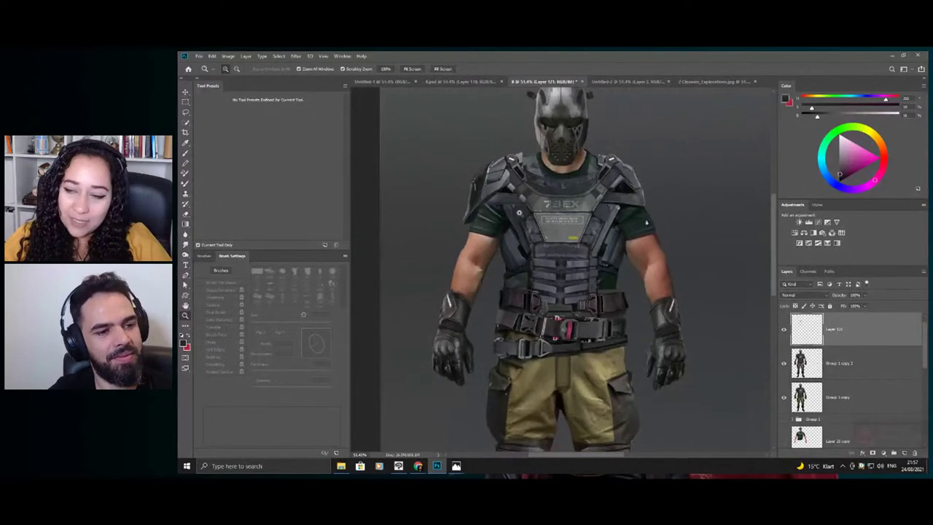
left_click_drag(543, 297, 560, 299)
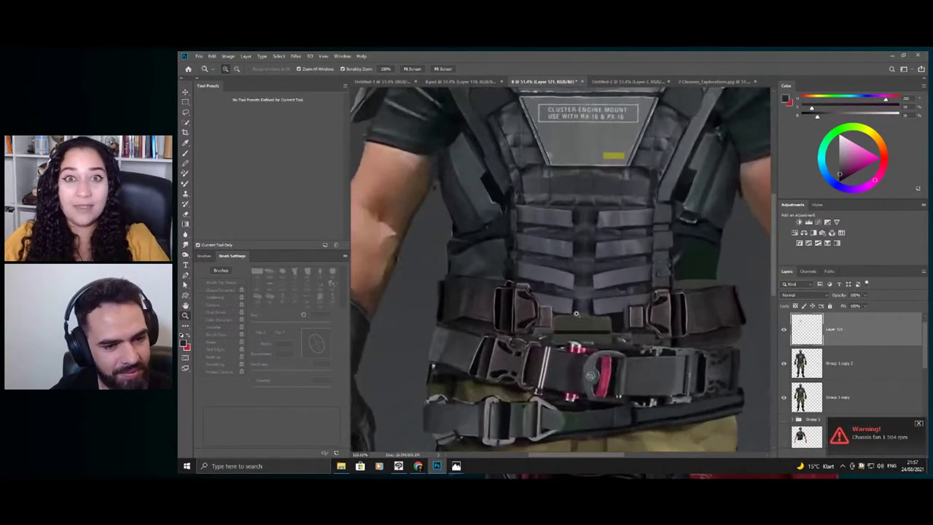
key("b")
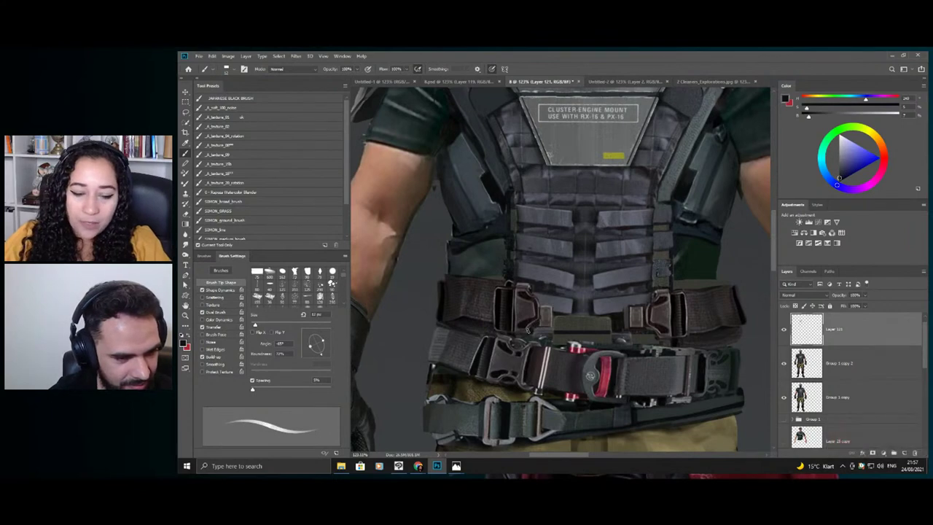
key("z")
left_click_drag(568, 321, 520, 309)
left_click_drag(588, 361, 611, 357)
key("b")
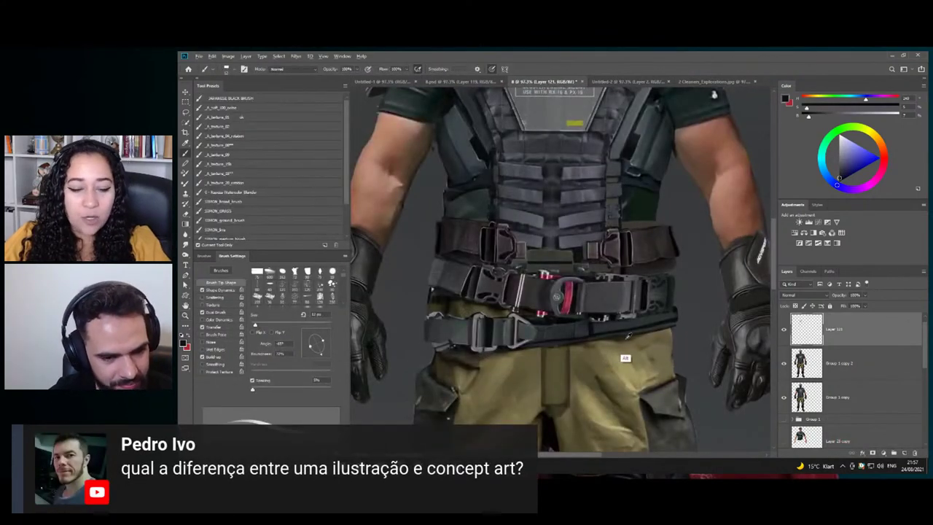
- Paint the edge between the lower belt and the trousers, sampling near-black belt tones and the trousers' olive colour
left_click(632, 356, "alt")
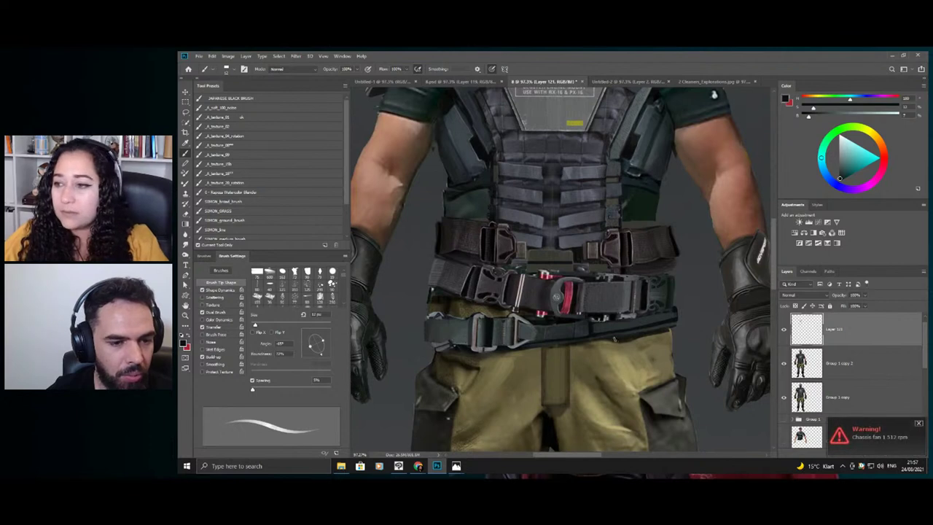
left_click(625, 358, "alt")
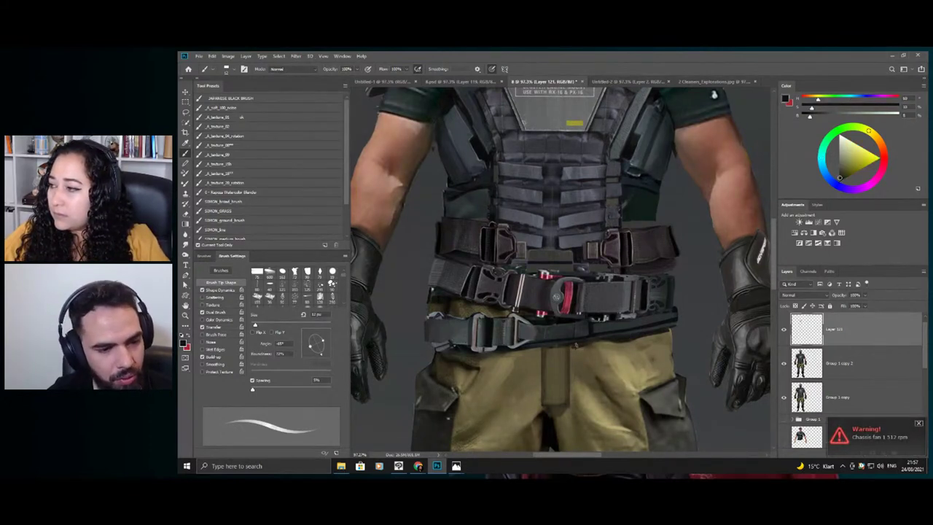
left_click(581, 348, "alt")
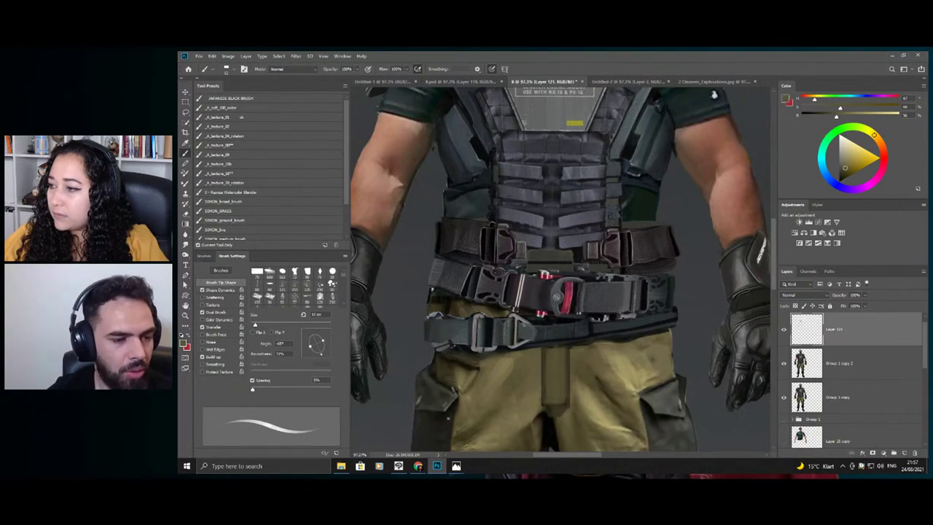
left_click(501, 348, "alt")
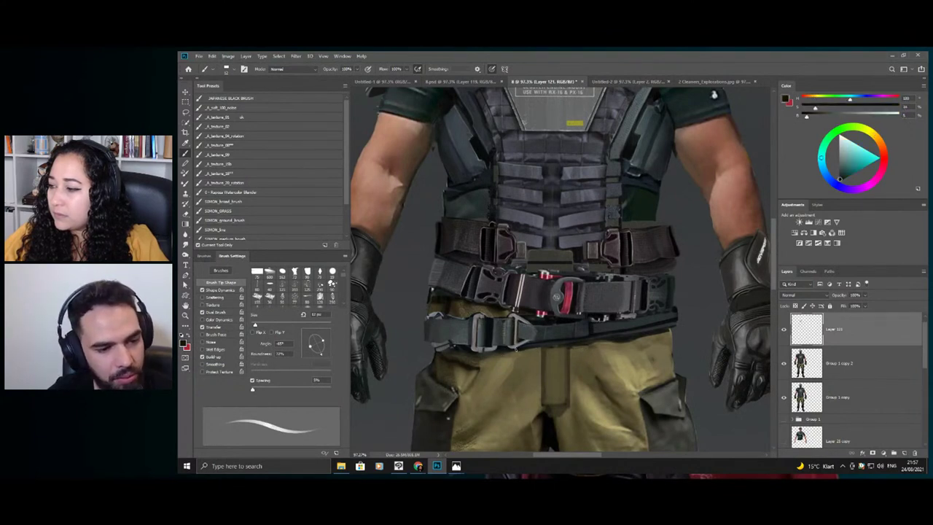
left_click(529, 353, "alt")
left_click(533, 352, "alt")
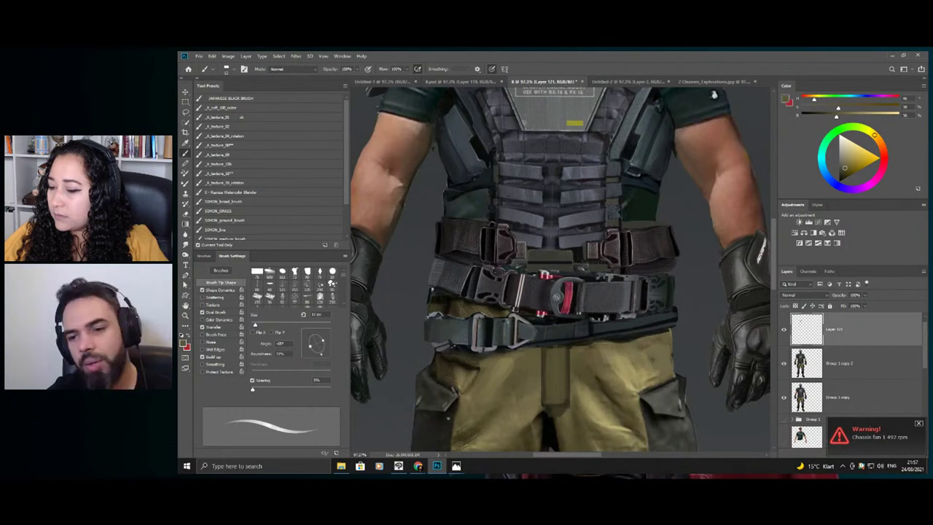
- Touch up the lower belt's bottom edge at the hip above the cargo pocket, sampling near-black and the trousers' olive tones
key("z")
left_click_drag(561, 294, 522, 318)
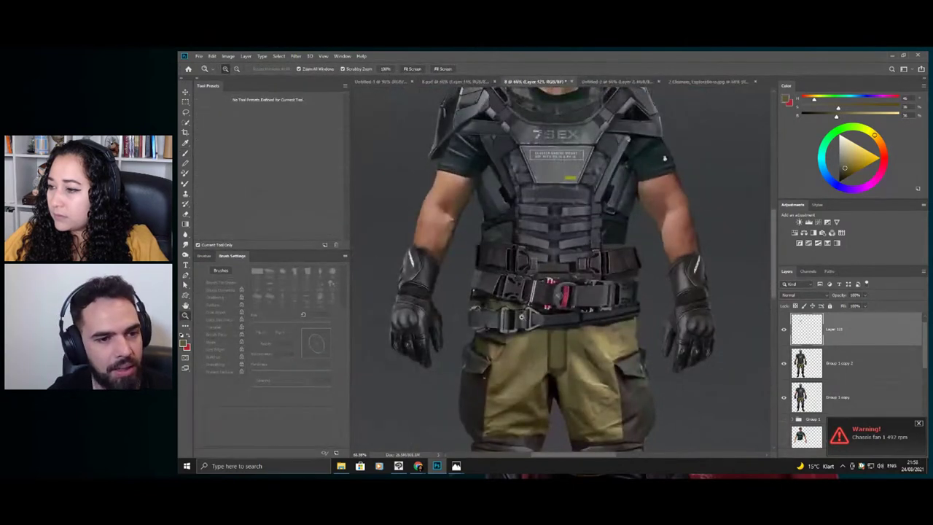
left_click_drag(636, 318, 658, 323)
key("b")
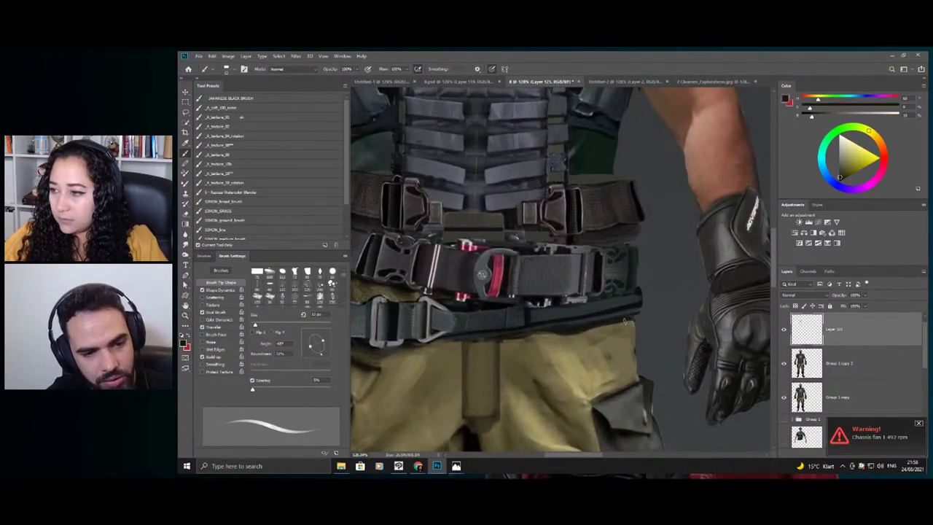
key("z")
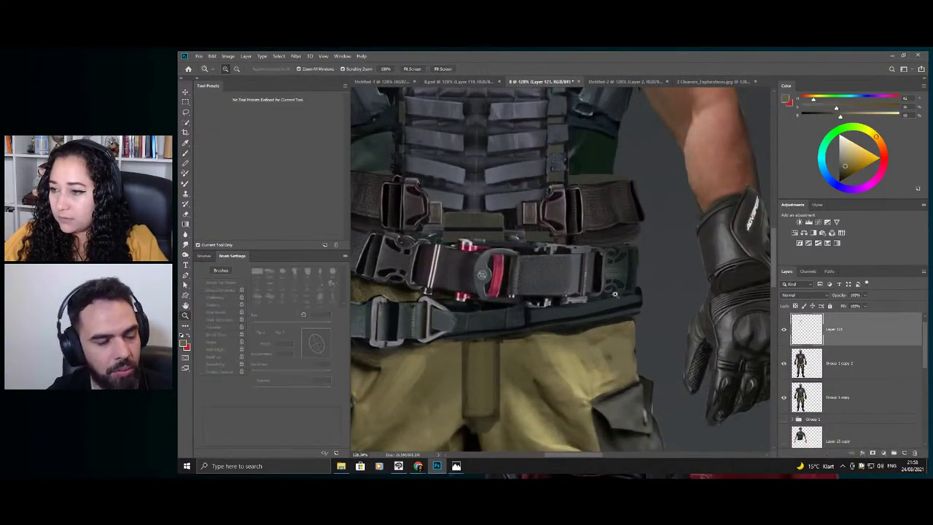
left_click(625, 325, "alt")
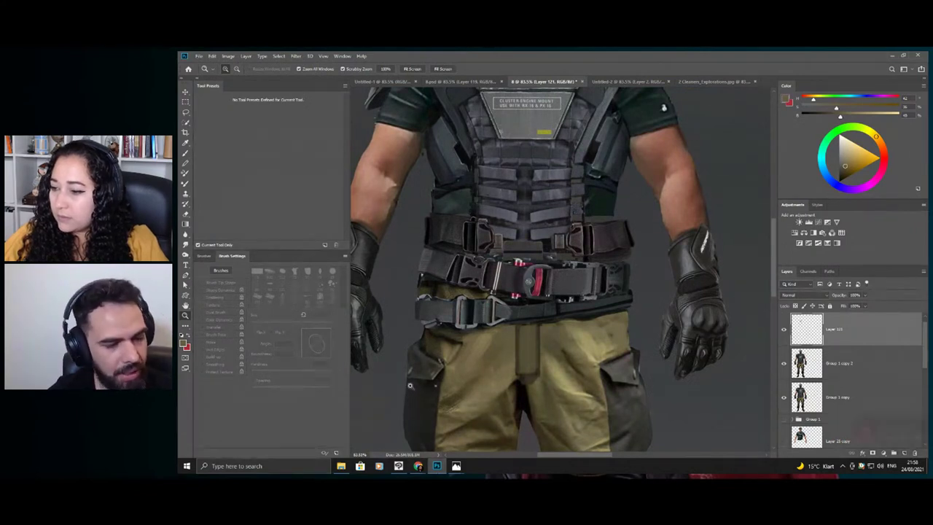
- Retouch the shadow line under the lower belt between fly and hip with sampled olive, dark olive and near-black tones
left_click(589, 317)
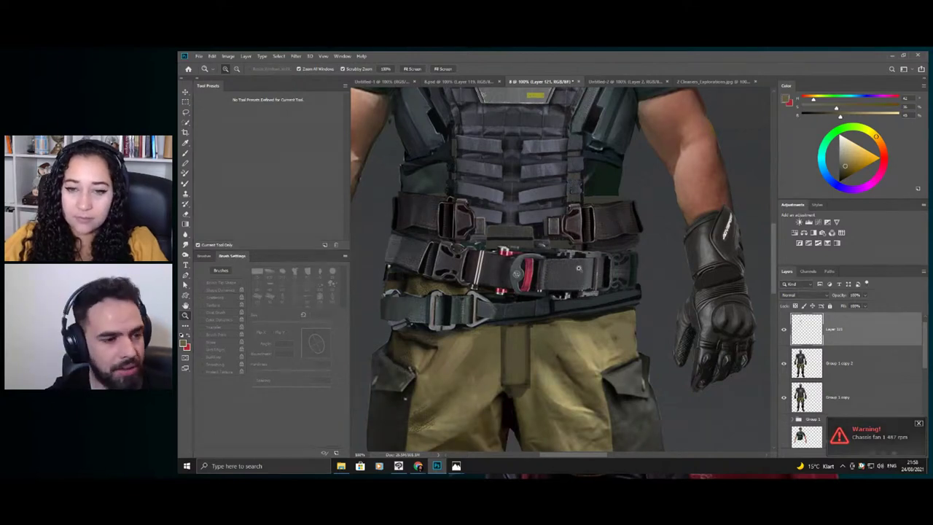
left_click_drag(571, 328, 565, 324)
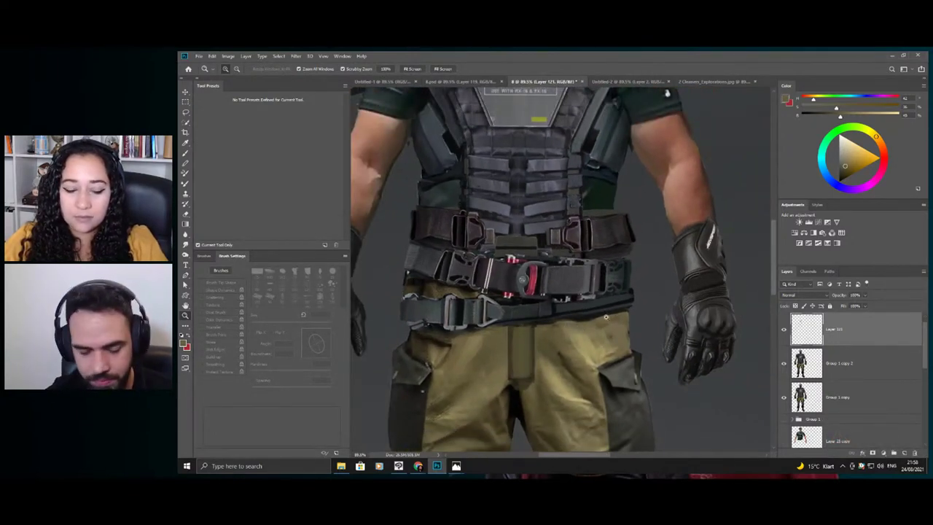
key("b")
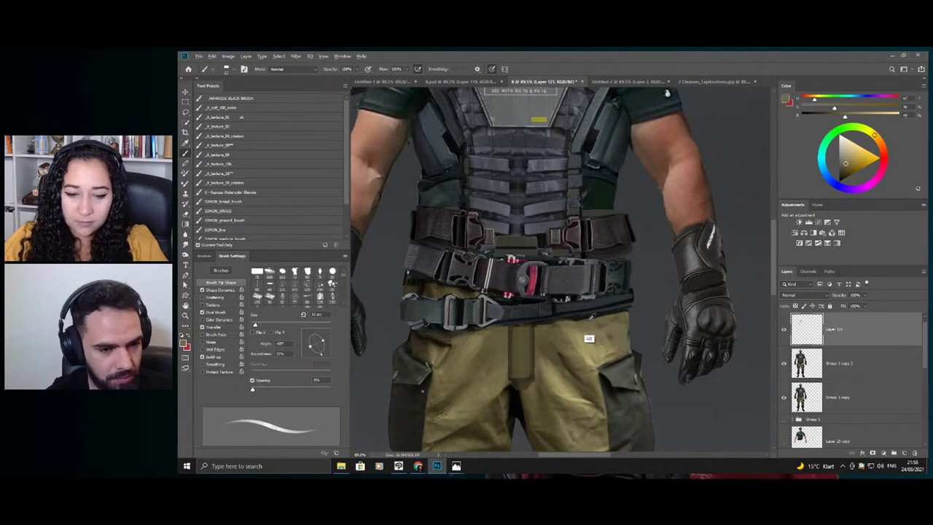
left_click(590, 319, "alt")
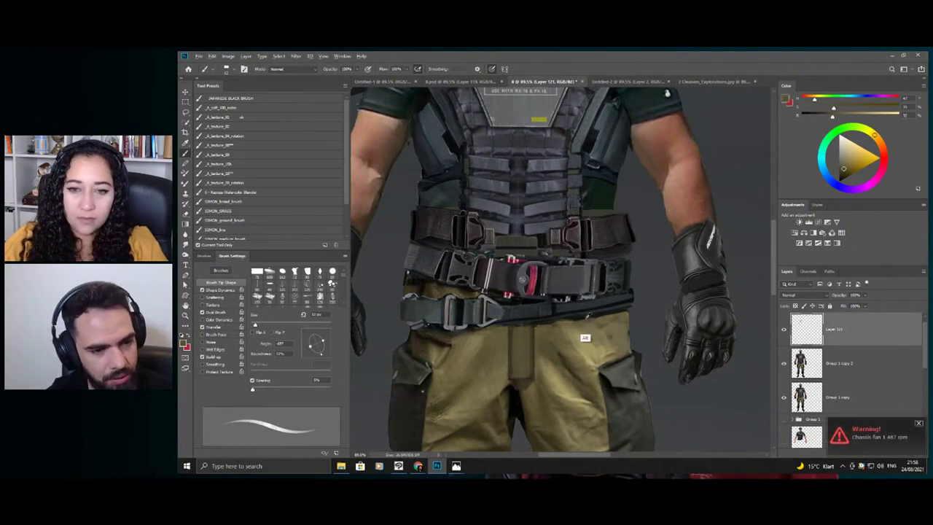
left_click(586, 319, "alt")
mouse_move(595, 317)
left_mouse_down()
mouse_move(581, 320)
mouse_move(547, 291)
left_mouse_up()
key("z")
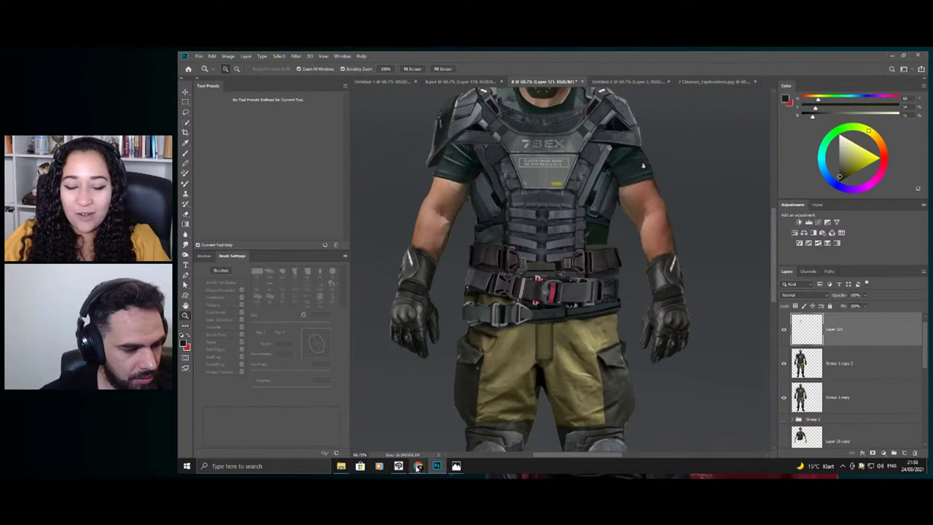
- Paint the gap between the black buckled belt and the lower strap with sampled near-black, dark grey and dark olive tones
mouse_move(418, 467)
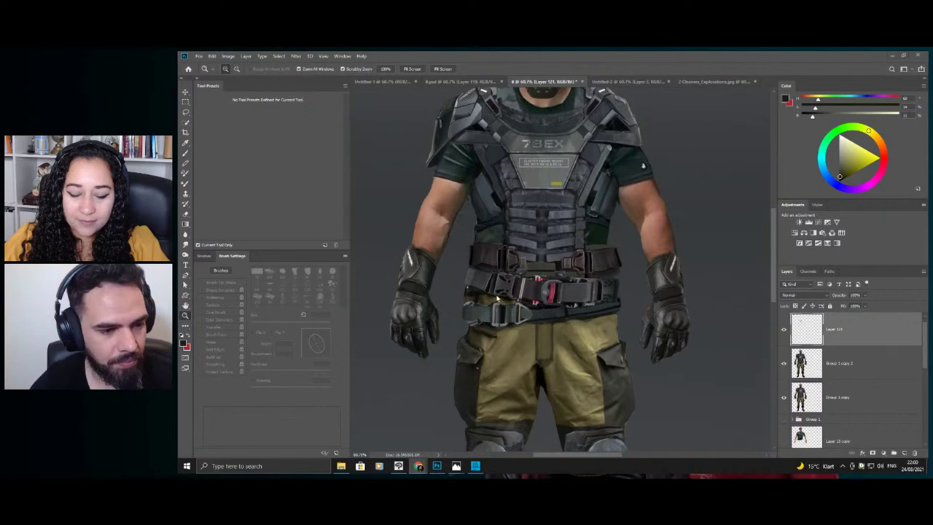
mouse_move(483, 299)
left_mouse_down()
mouse_move(544, 293)
mouse_move(567, 319)
left_mouse_up()
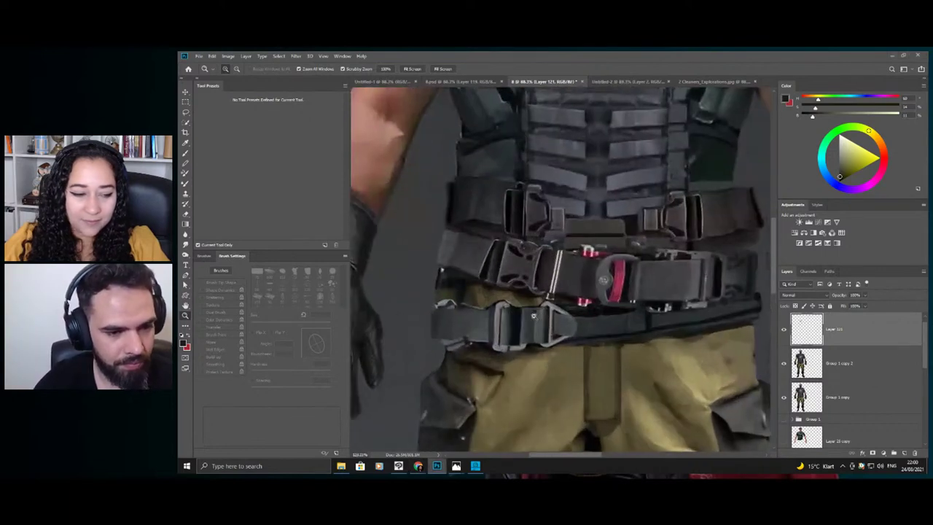
left_click(598, 333, "alt")
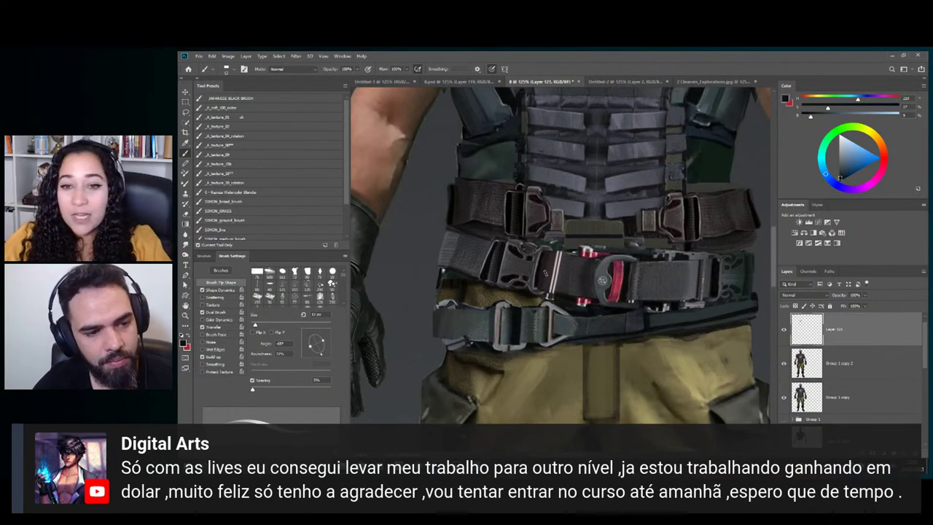
left_click(524, 314, "alt")
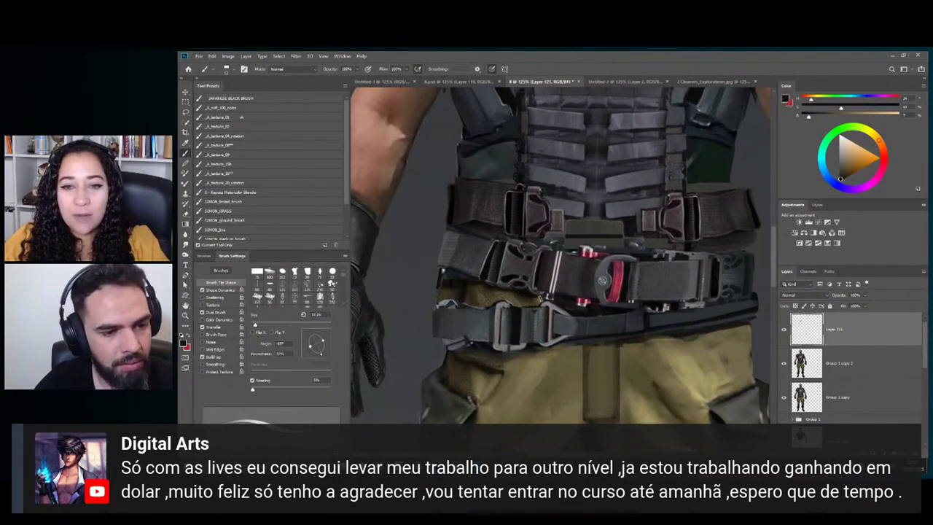
left_click(490, 293, "alt")
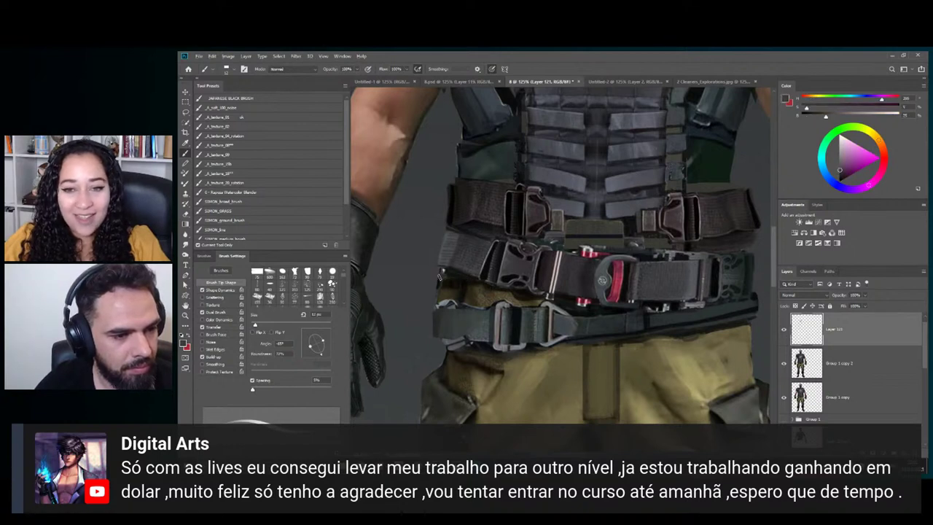
left_click(484, 290, "alt")
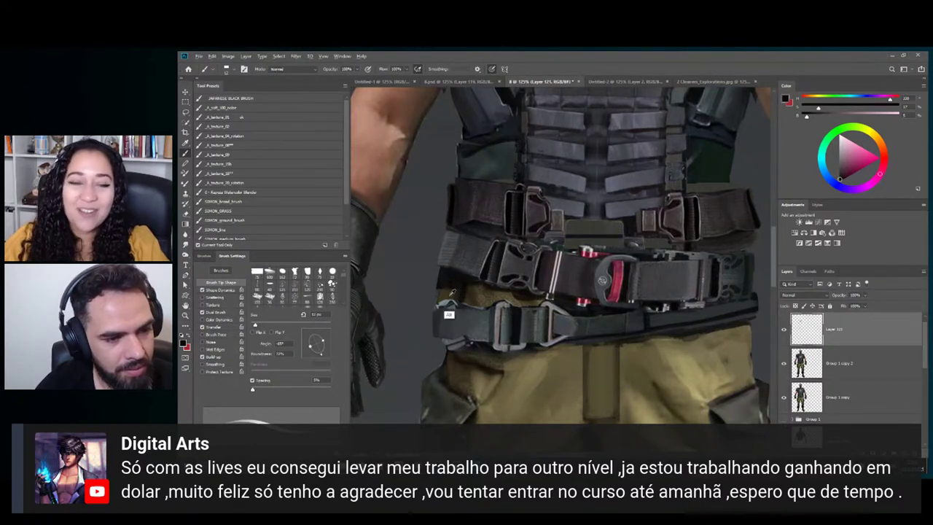
left_click(439, 292, "alt")
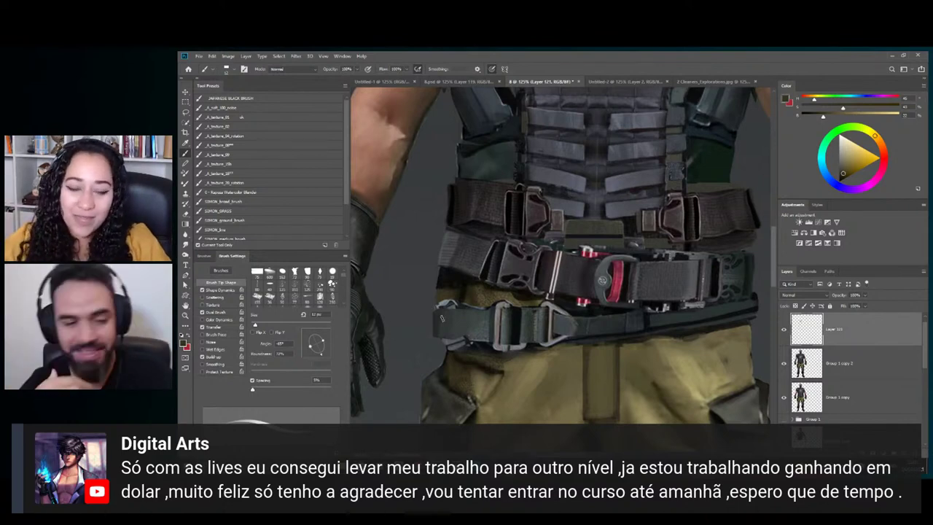
- Darken the trousers' waist edge beneath the lower belt near the fly with a sampled dark olive tone
key("z")
left_click_drag(566, 248, 552, 249)
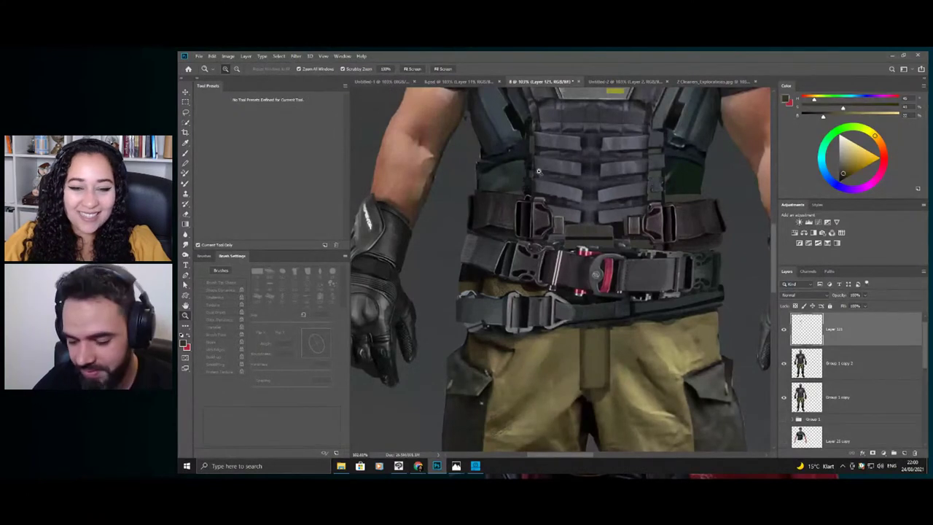
left_click(650, 338)
key("b")
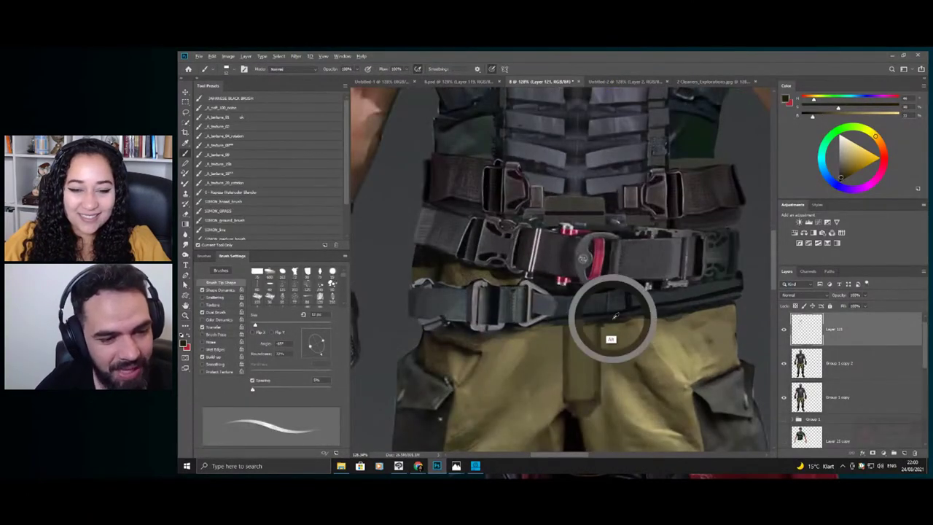
key("z")
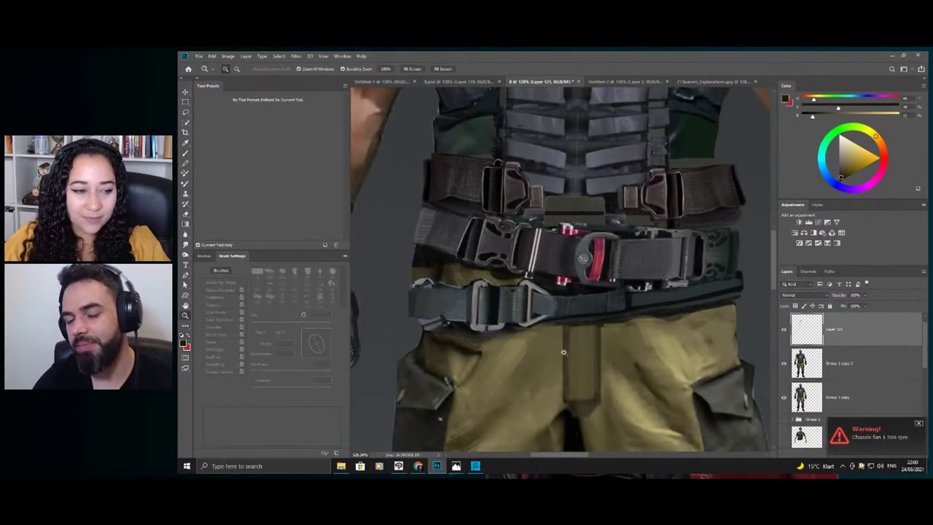
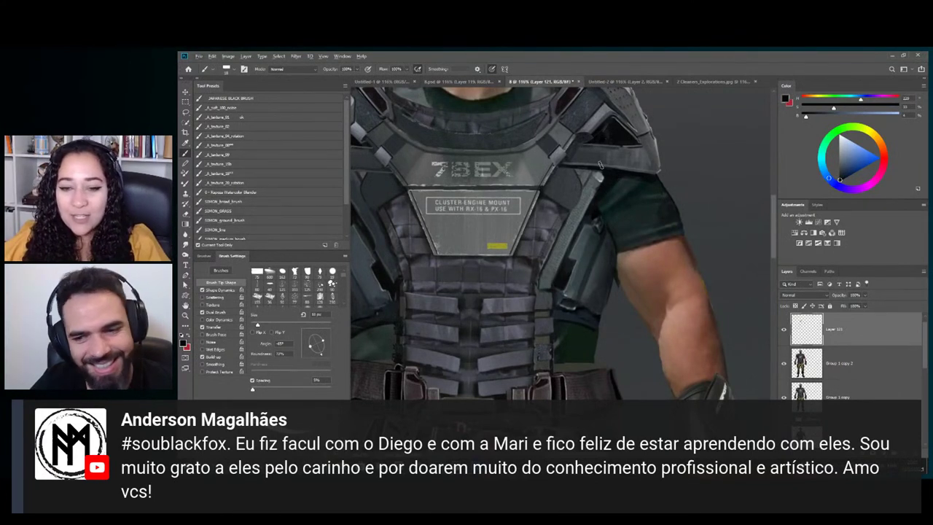
- Refine the upper end of the vest strap beneath the shoulder plate with near-black and a sampled blue-grey
left_click_drag(586, 191, 584, 200)
left_click(593, 189, "alt")
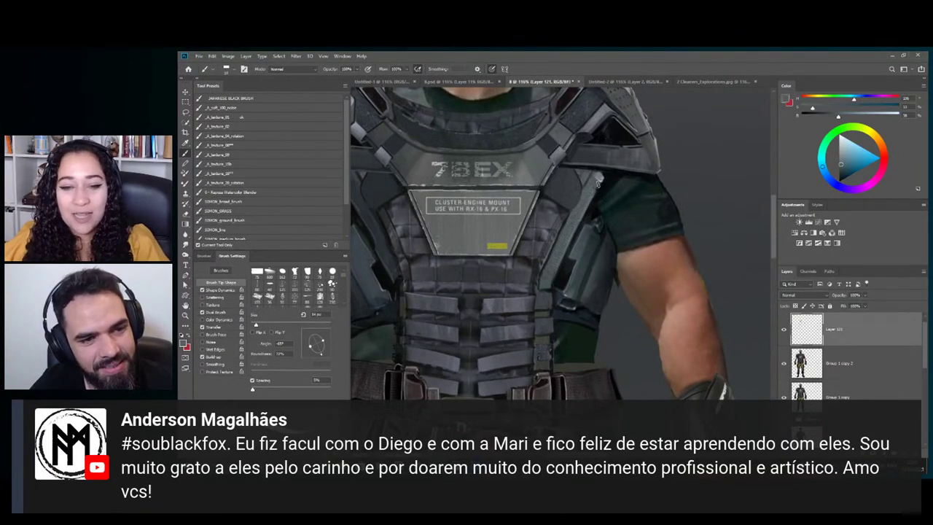
key("ctrl+space")
left_click_drag(589, 201, 532, 199)
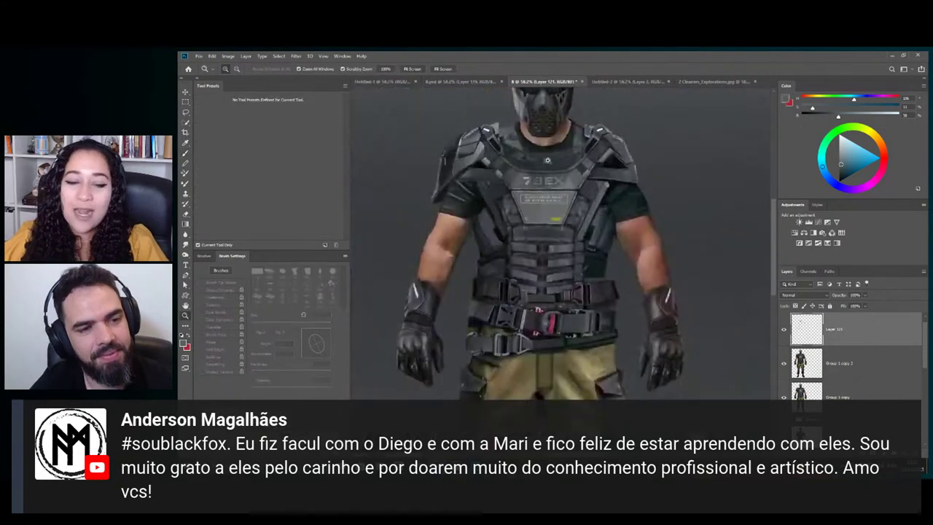
left_click_drag(598, 175, 651, 178)
- Clean up the strap's outer edge against the green sleeve with sampled near-black shadow tones
left_click(607, 207, "alt")
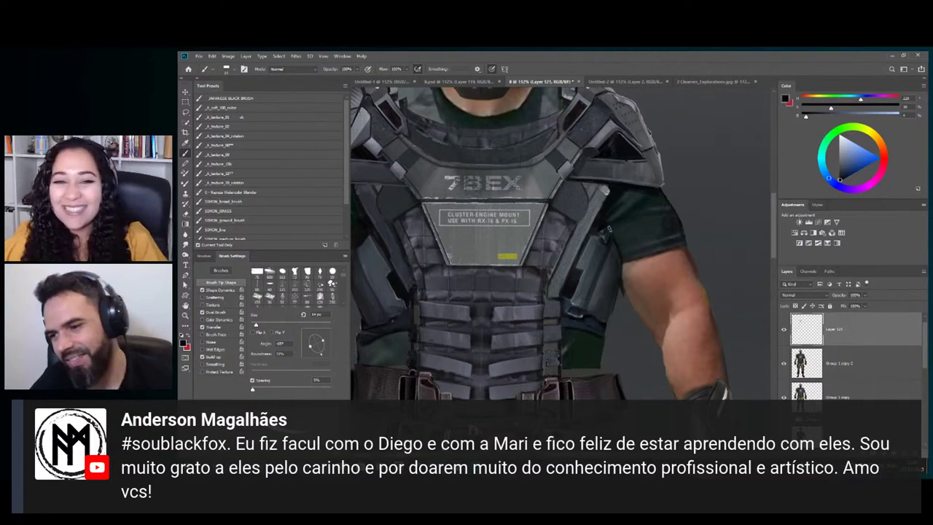
key("z")
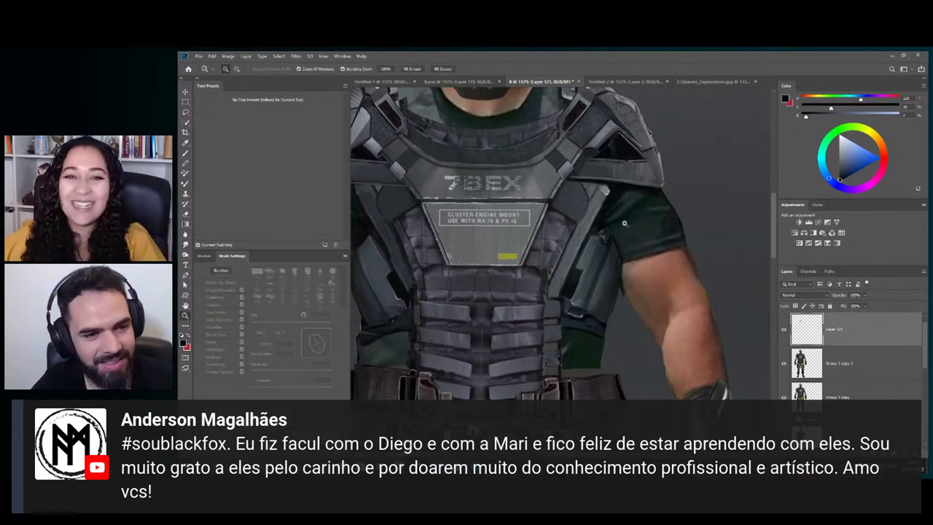
left_click(610, 227)
left_click(607, 227, "alt")
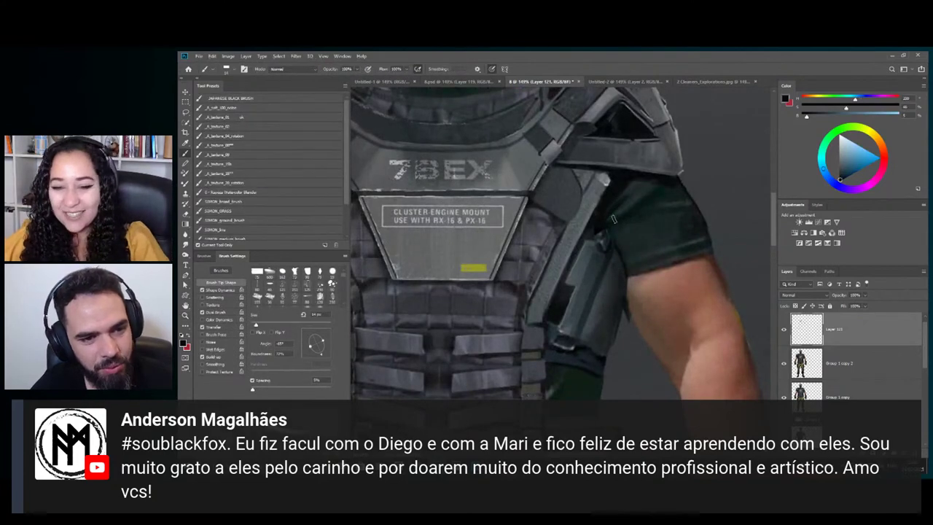
key("z")
mouse_move(607, 218)
left_mouse_down()
mouse_move(576, 219)
mouse_move(624, 217)
left_mouse_up()
scroll(616, 199, "up", 3)
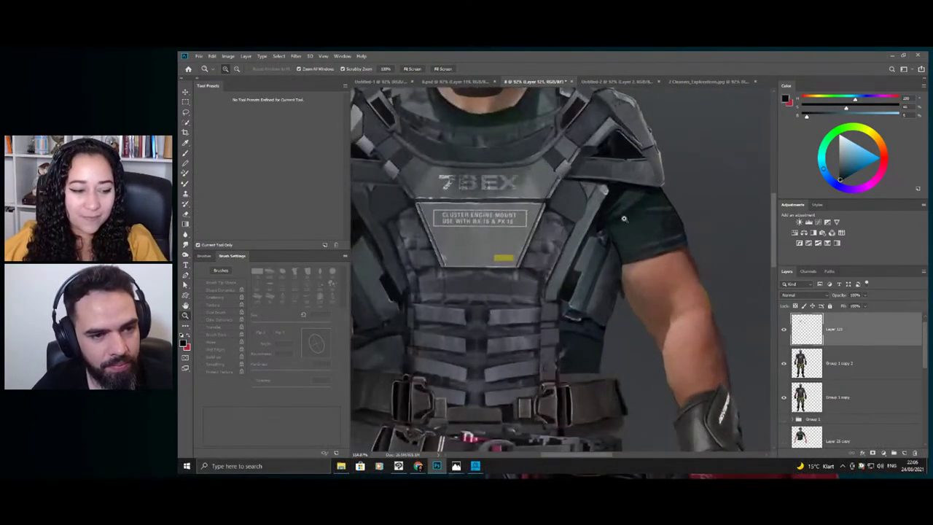
- Highlight the tip of the vest strap under the shoulder plate with a sampled light blue-grey
key("b")
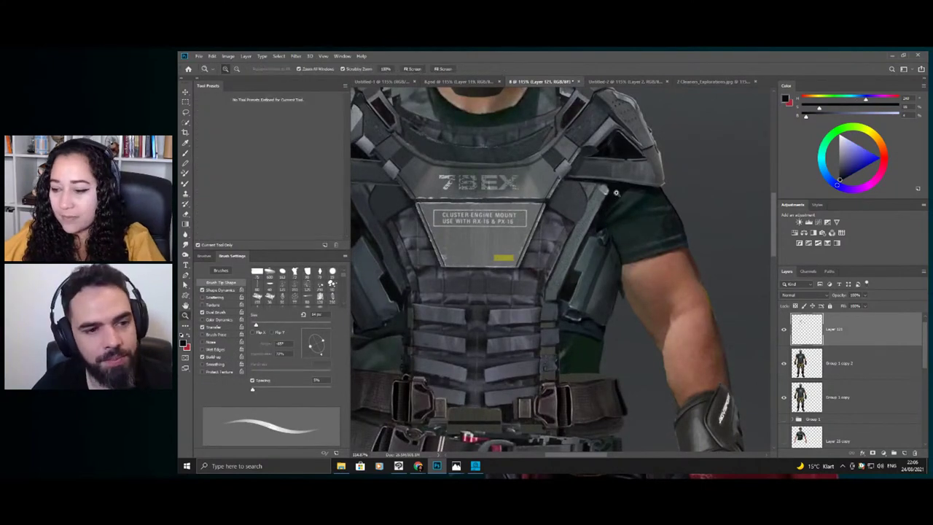
scroll(613, 188, "down", 3)
scroll(608, 193, "up", 3)
left_click(607, 195, "alt")
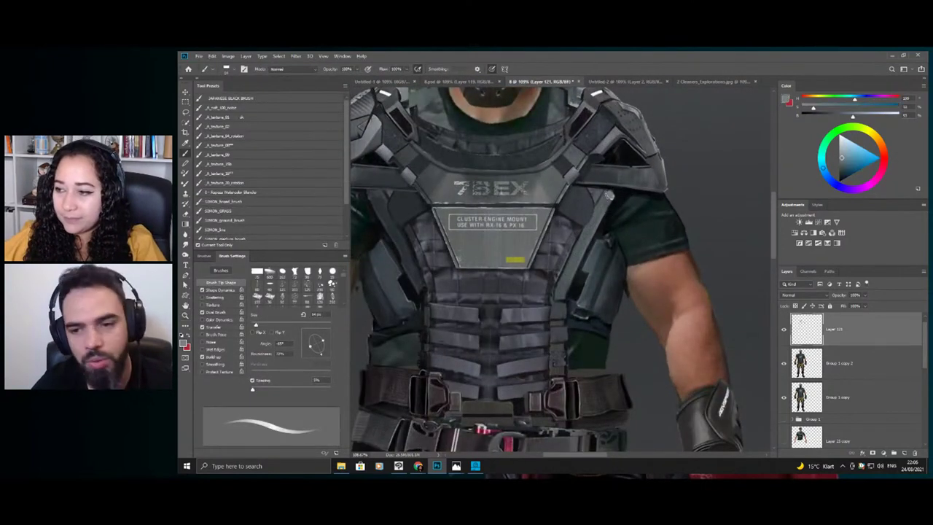
- Shade the lower bar of the shoulder plate above that strap with sampled mid grey and dark blue-grey tones
scroll(642, 168, "up", 2)
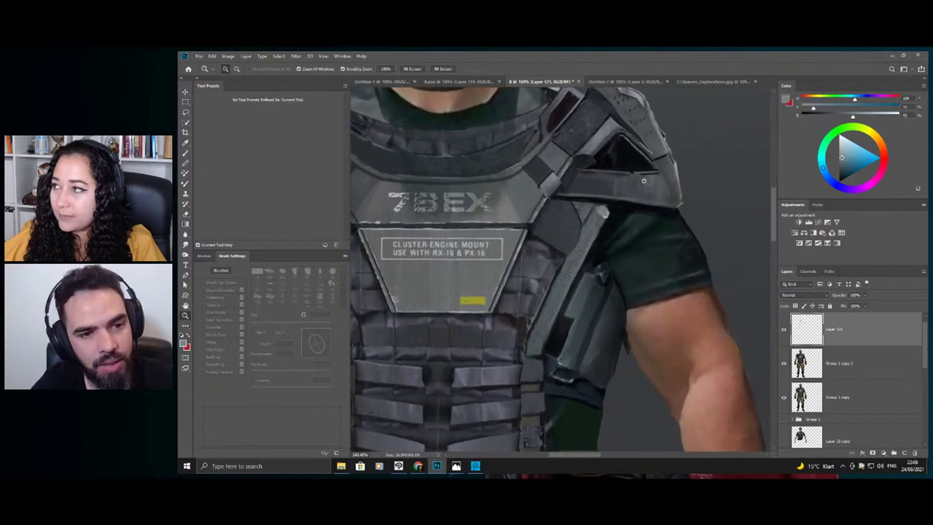
scroll(648, 182, "up", 1)
left_click(656, 178, "alt")
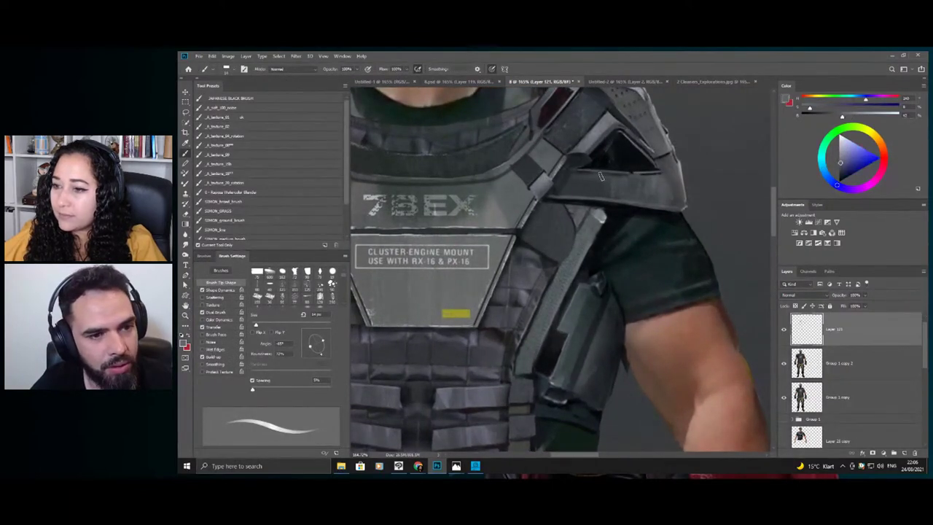
key("ctrl+space")
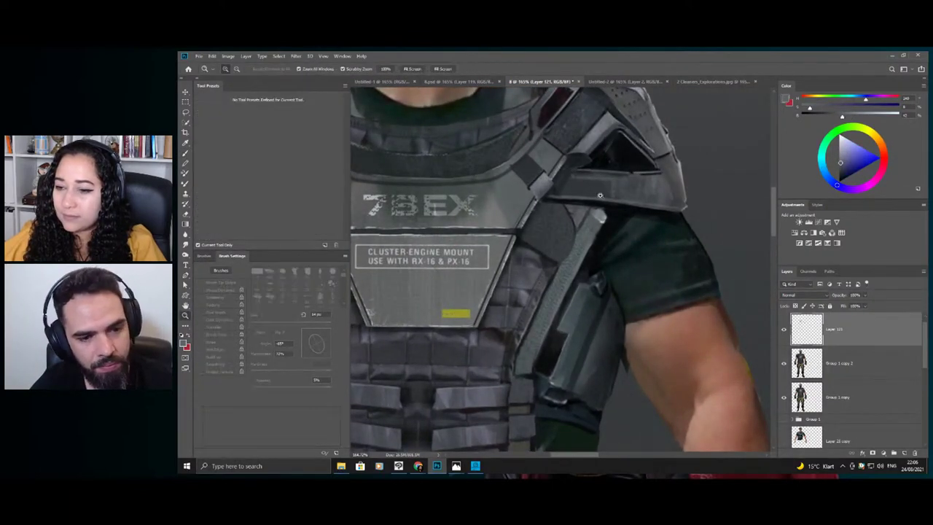
left_click_drag(601, 195, 554, 194)
left_click_drag(604, 175, 634, 199)
key("b")
left_click(603, 202, "alt")
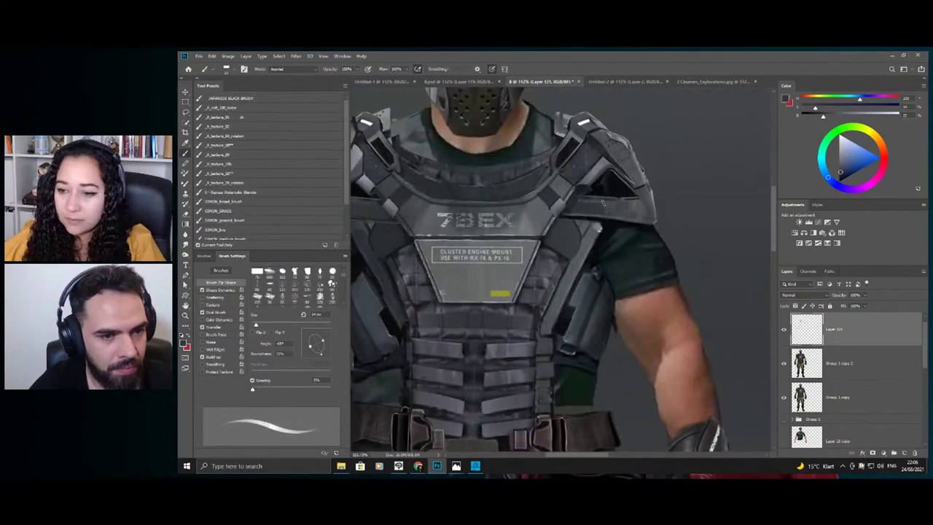
- Retouch the matching lower bar of the opposite shoulder plate with grey tones sampled from its surface
key("ctrl+space")
left_click_drag(570, 206, 541, 198)
left_click_drag(478, 181, 530, 196)
key("b")
left_click(440, 246, "alt")
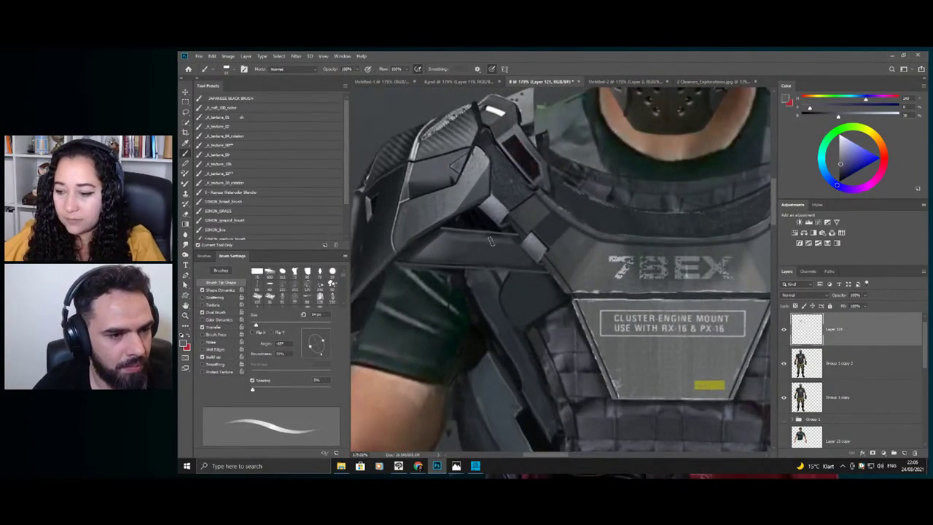
left_click(452, 238, "alt")
- Retouch the vest strap's inner edge beside the shirt collar with a sampled near-black tone
key("ctrl+space")
left_click_drag(486, 214, 460, 195)
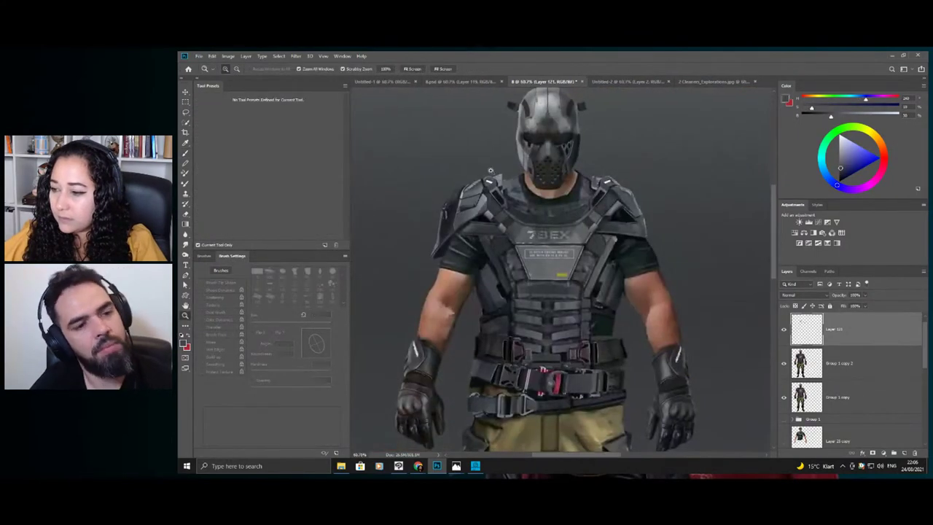
left_click_drag(505, 177, 536, 204)
key("b")
left_click(515, 203, "alt")
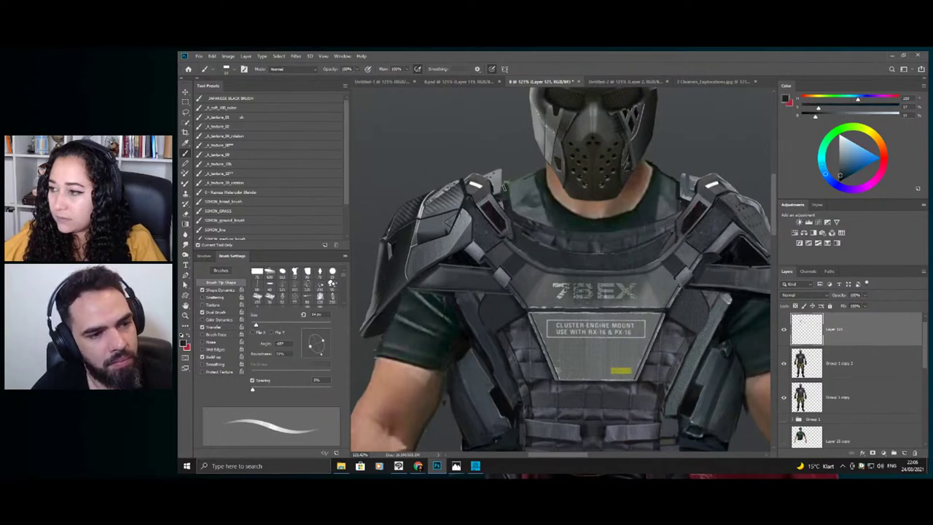
- Check the retouched armour across the figure and merge the retouch layer down into Group 1 copy 2
key("z")
left_click_drag(519, 197, 486, 195)
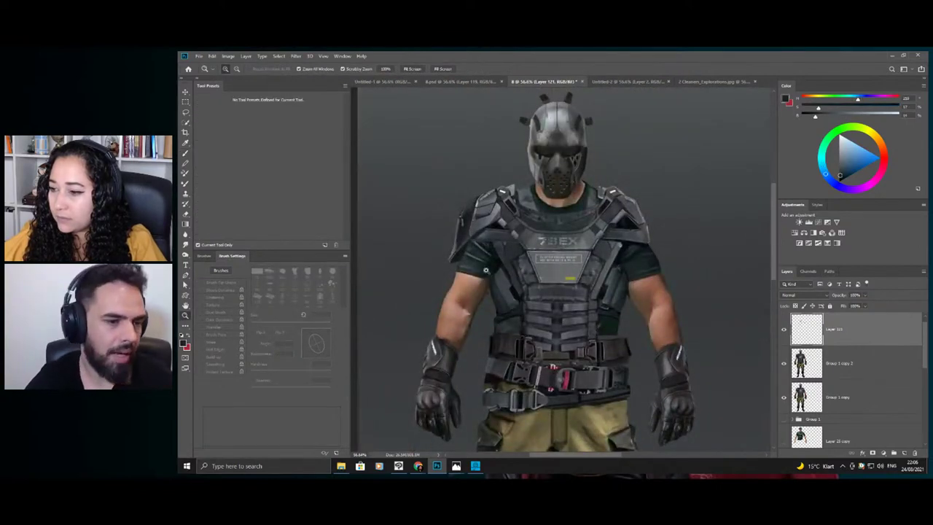
left_click_drag(478, 285, 507, 293)
left_click_drag(579, 317, 603, 337)
left_click(589, 343)
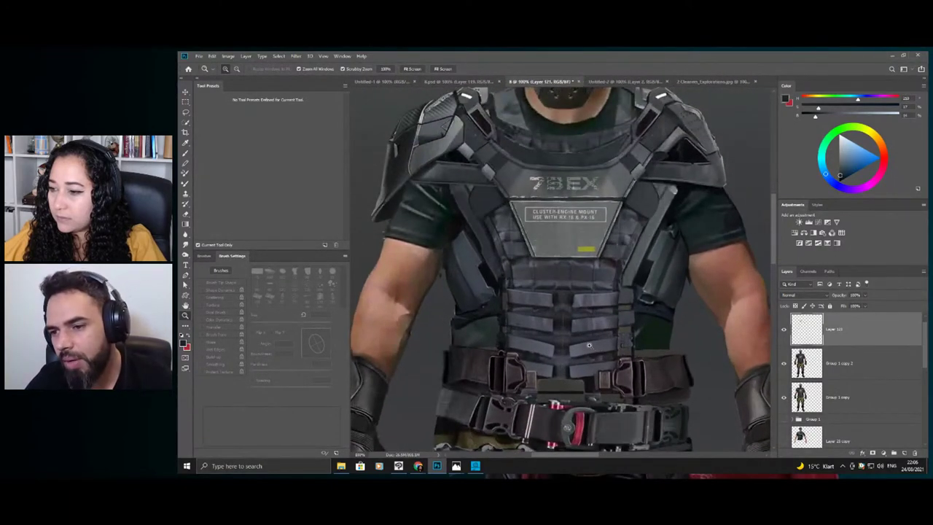
left_click_drag(630, 275, 569, 299)
key("ctrl+e")
- Compare the soldier before and after the retouching by toggling the visibility of the Group 1 copy 2 layer
left_click(783, 331)
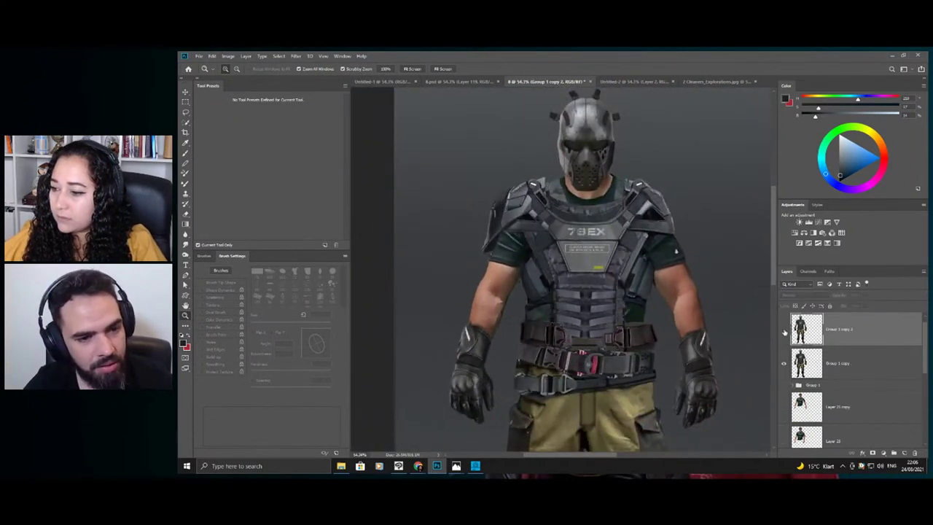
left_click(784, 332)
left_click(784, 330)
left_click(783, 330)
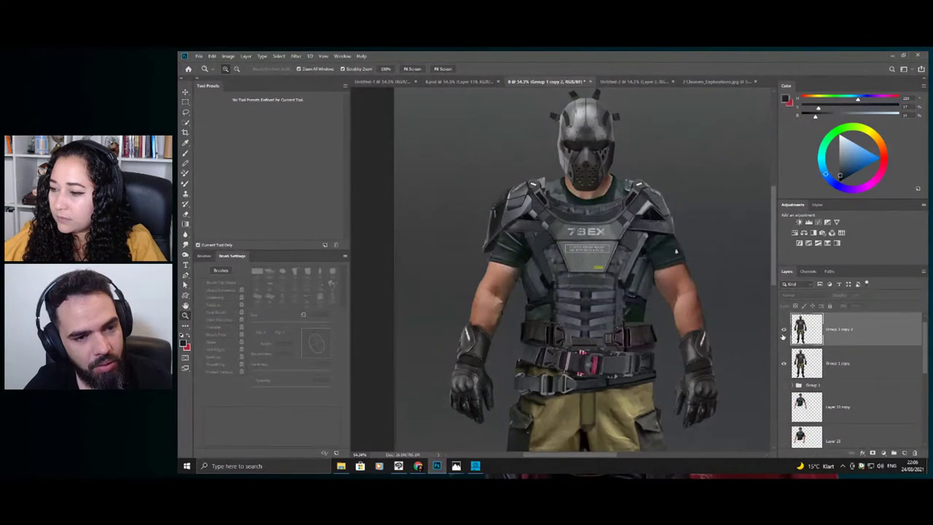
left_click(784, 329)
left_click(784, 329)
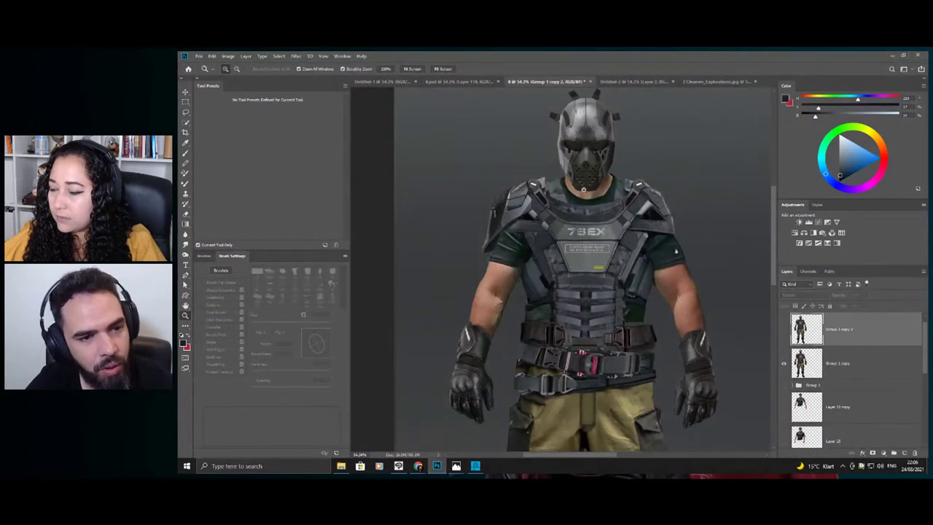
scroll(584, 190, "up", 3)
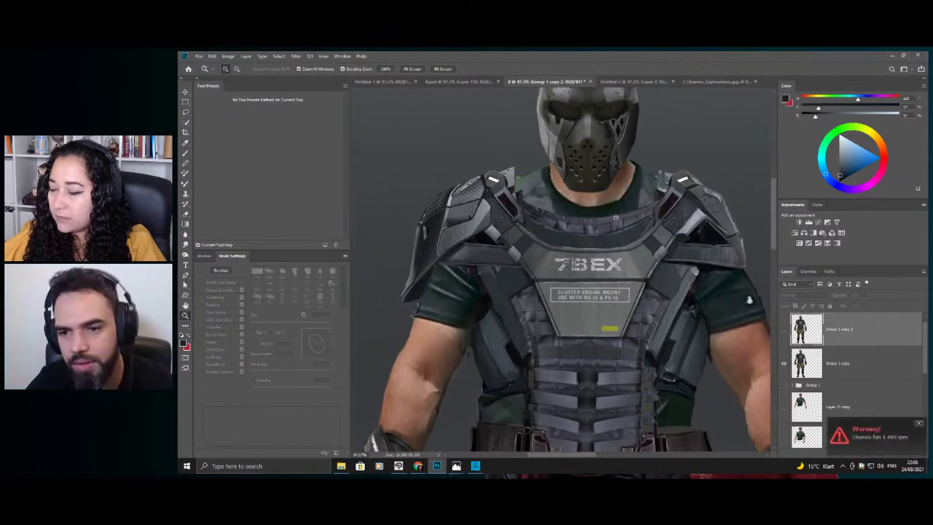
left_click(785, 331)
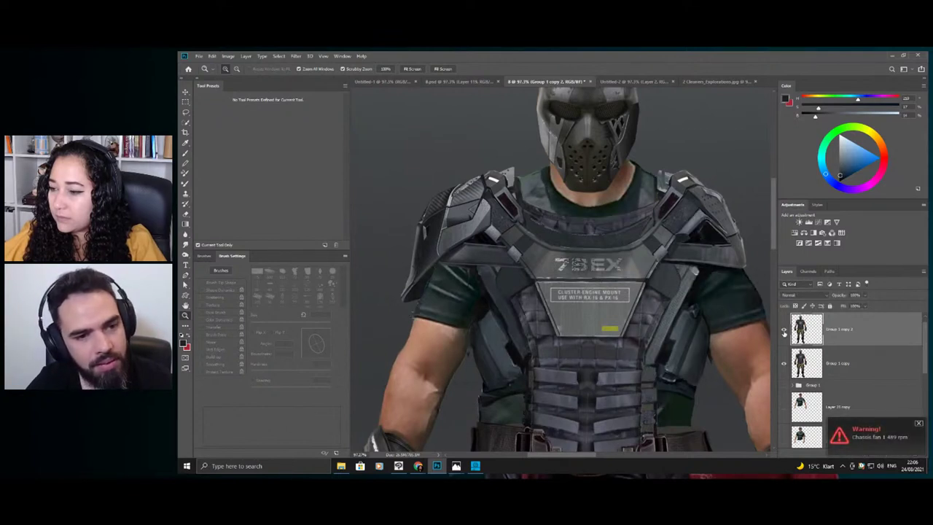
left_click(784, 333)
left_click(785, 333)
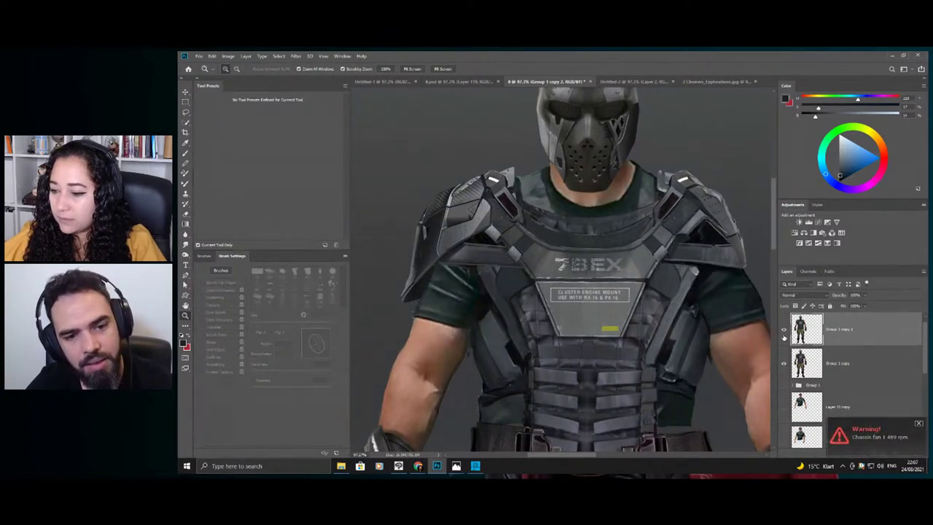
scroll(565, 239, "down", 5)
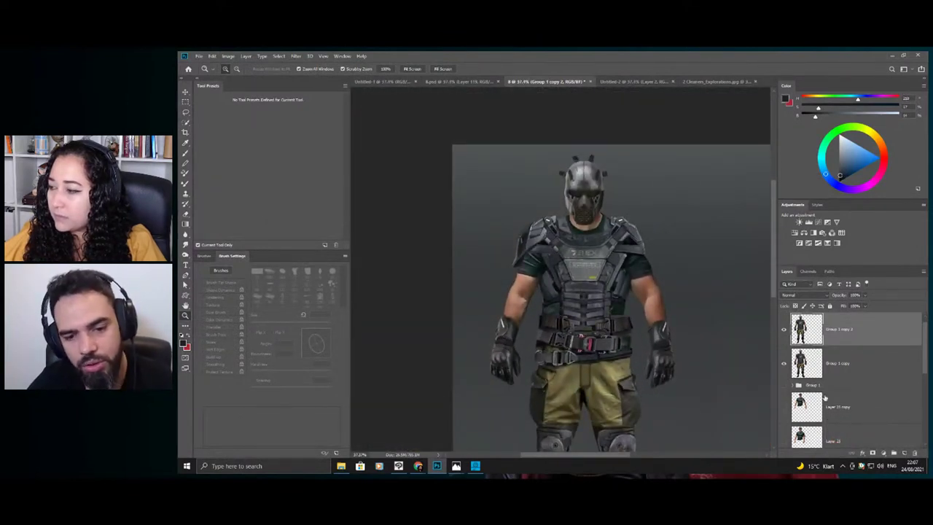
- Add a new layer above Group 1 copy 2 and darken the sleeve's edge under the shoulder plate with sampled near-black
left_click(904, 453)
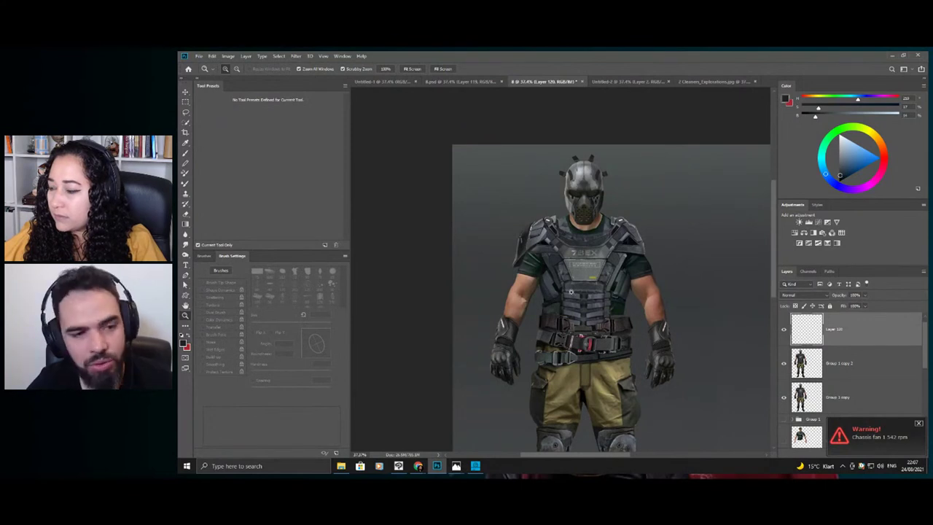
left_click_drag(572, 292, 595, 301)
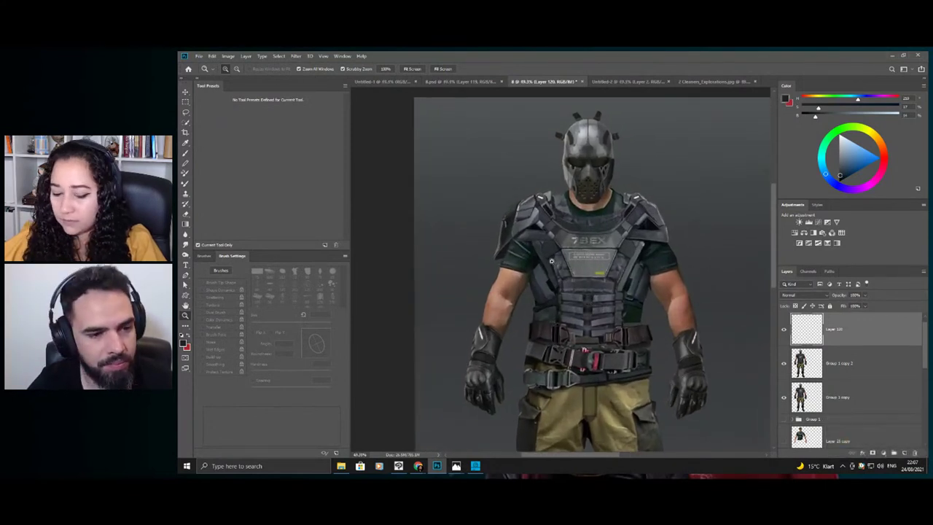
left_click_drag(553, 262, 566, 268)
mouse_move(620, 240)
left_mouse_down()
mouse_move(664, 244)
mouse_move(688, 264)
left_mouse_up()
key("b")
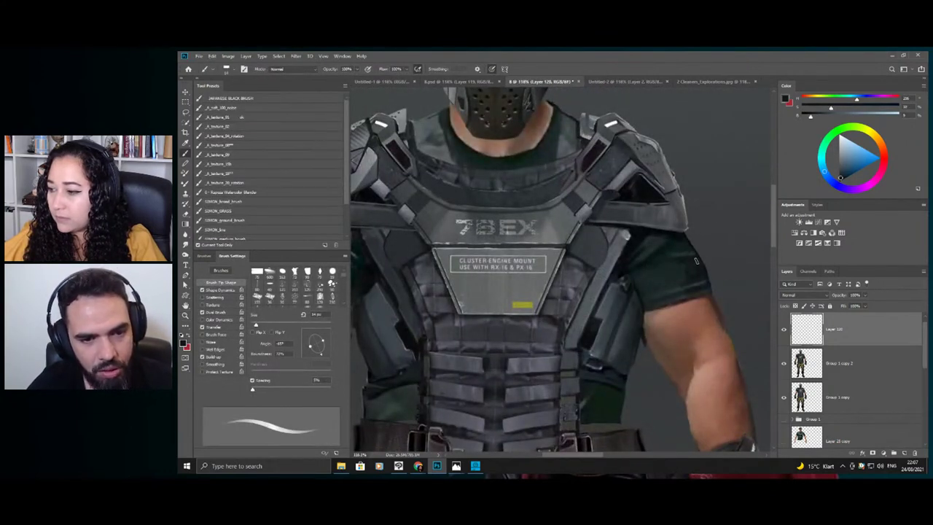
left_click(647, 248, "alt")
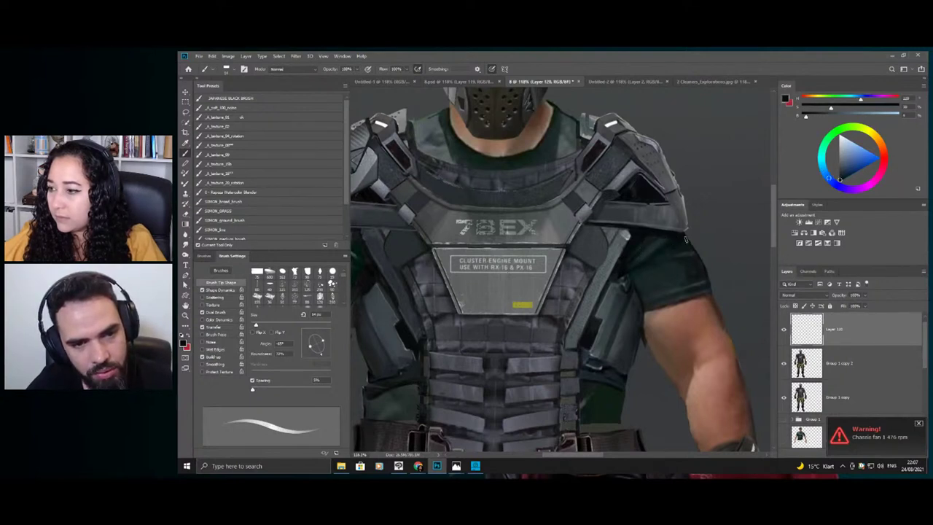
key("z")
mouse_move(649, 237)
left_mouse_down()
mouse_move(611, 206)
mouse_move(670, 216)
left_mouse_up()
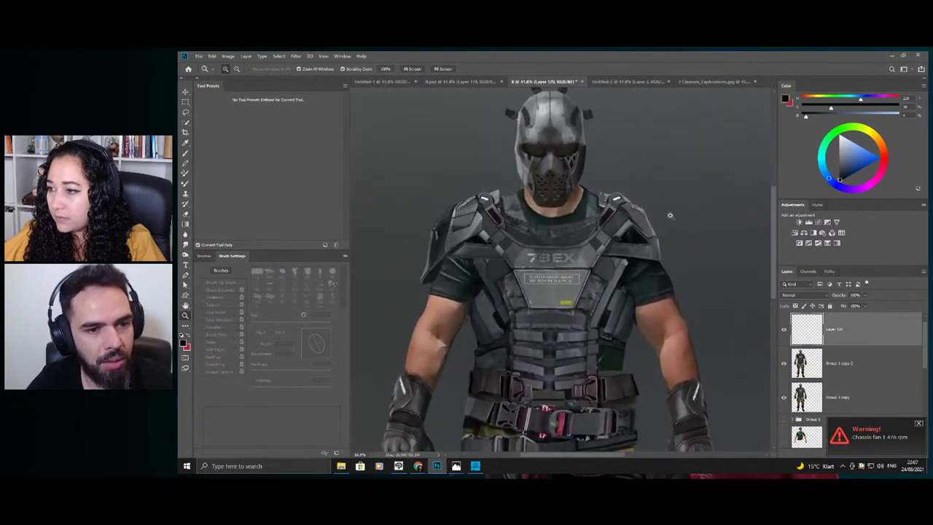
- Retouch the outer lower corner of the shoulder plate above that sleeve with a sampled dark blue-grey
key("b")
left_click(656, 279, "alt")
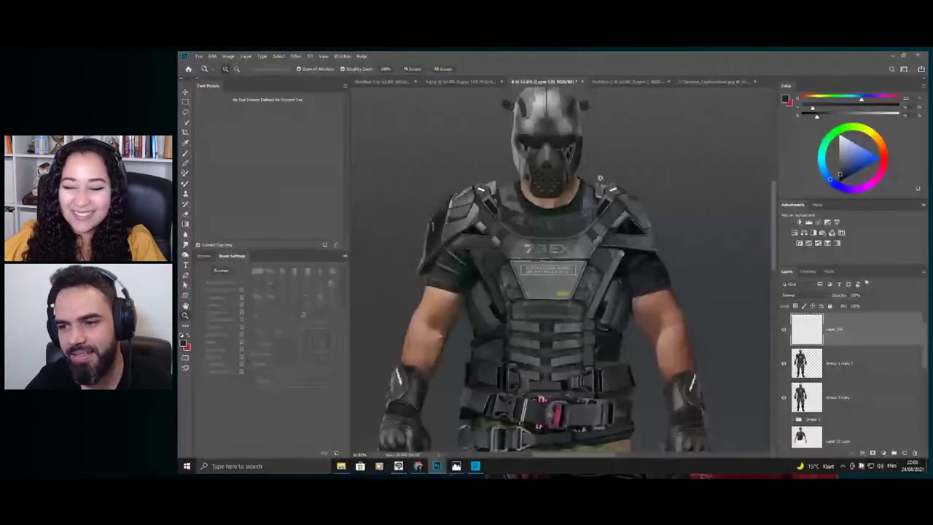
left_click(646, 199)
key("b")
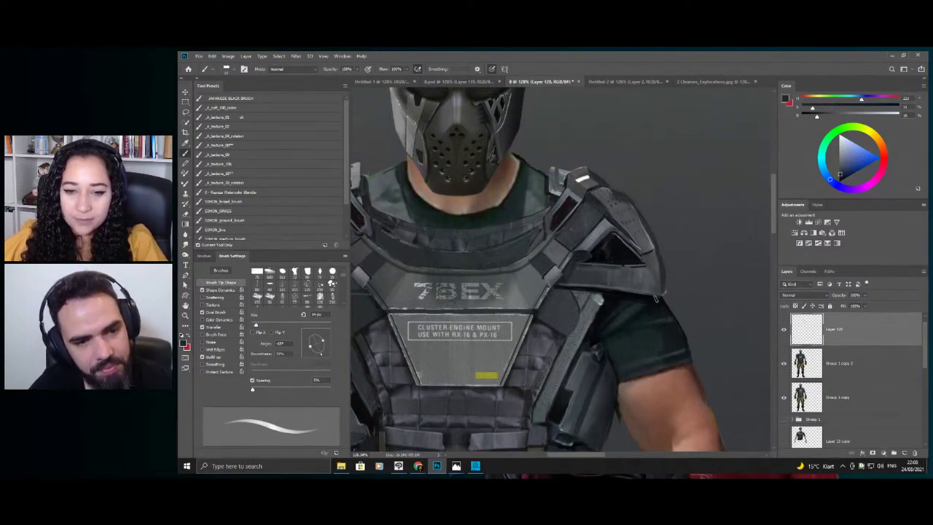
key("z")
left_click_drag(672, 272, 581, 221)
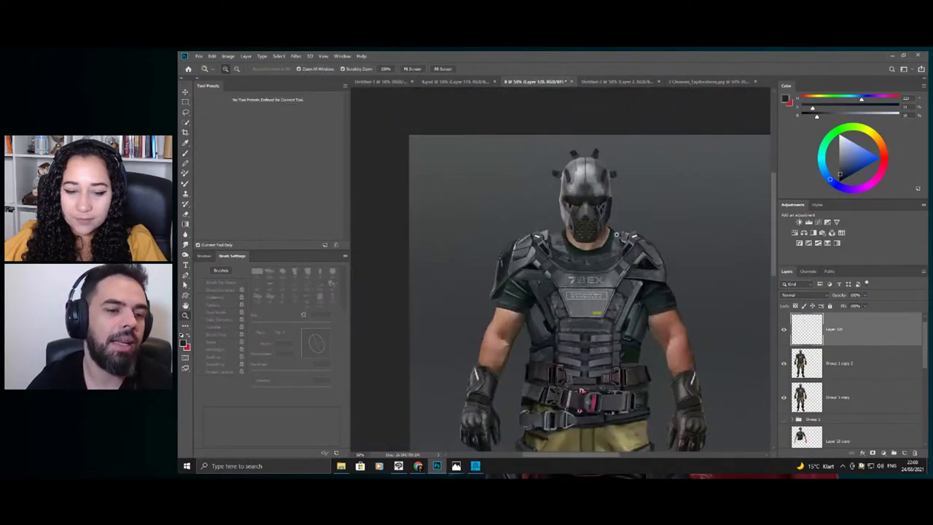
- Paint over the green shirt between the neck and the vest strap with sampled dark green and grey-green tones
scroll(624, 251, "up", 3)
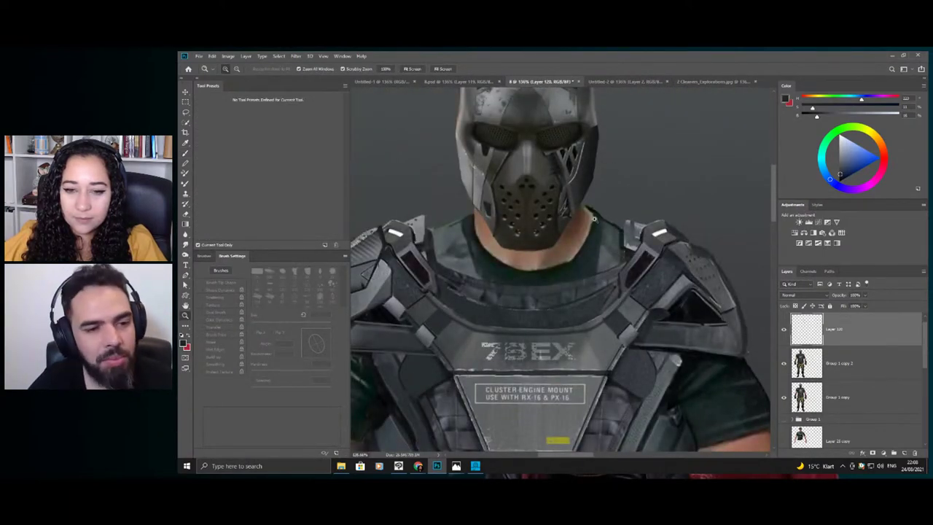
scroll(614, 236, "up", 2)
key("b")
left_click(624, 235, "alt")
left_click_drag(614, 238, 610, 261)
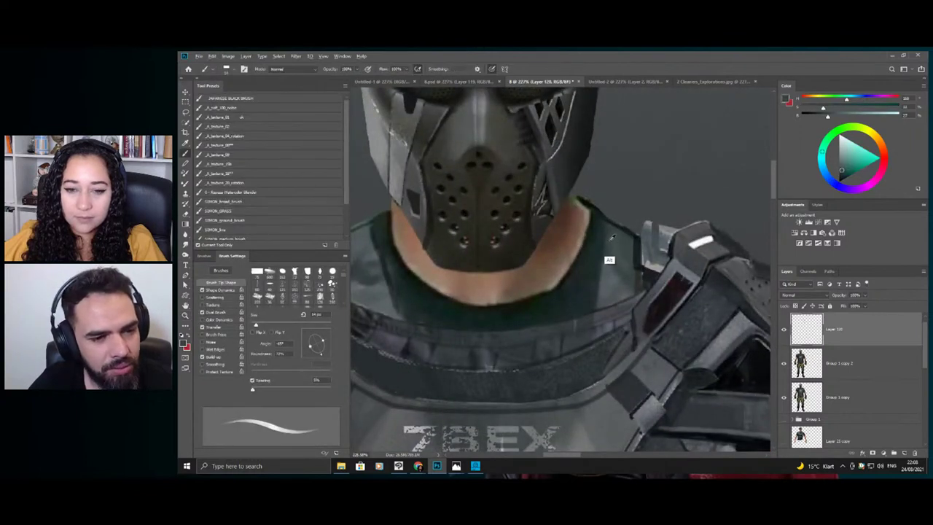
left_click(615, 237, "alt")
left_click(620, 280, "alt")
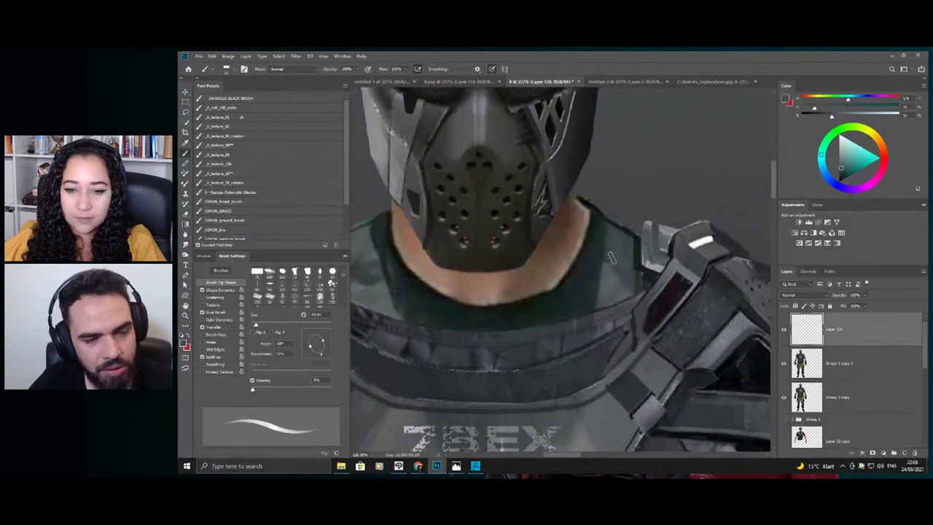
- Blend the lighter fold of the shirt above the vest collar with sampled green-grey and blue-grey tones
key("z")
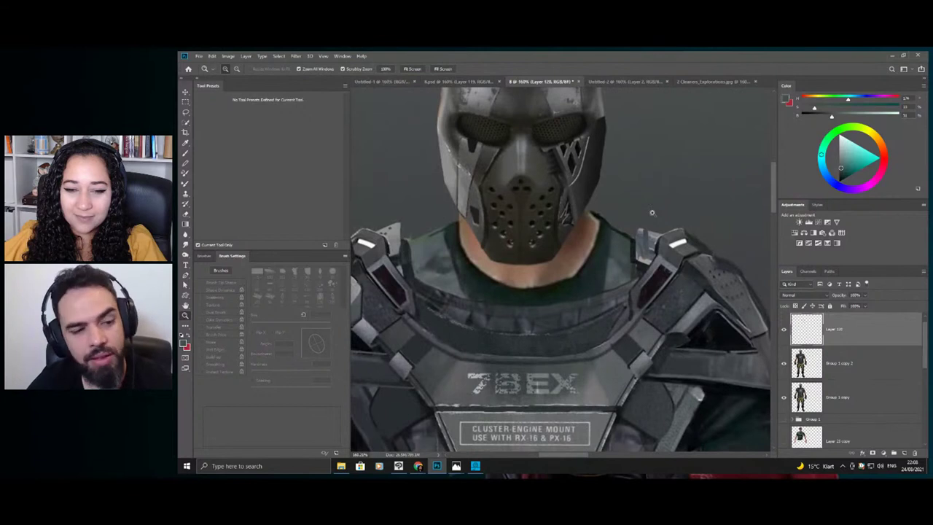
left_click(624, 258)
key("b")
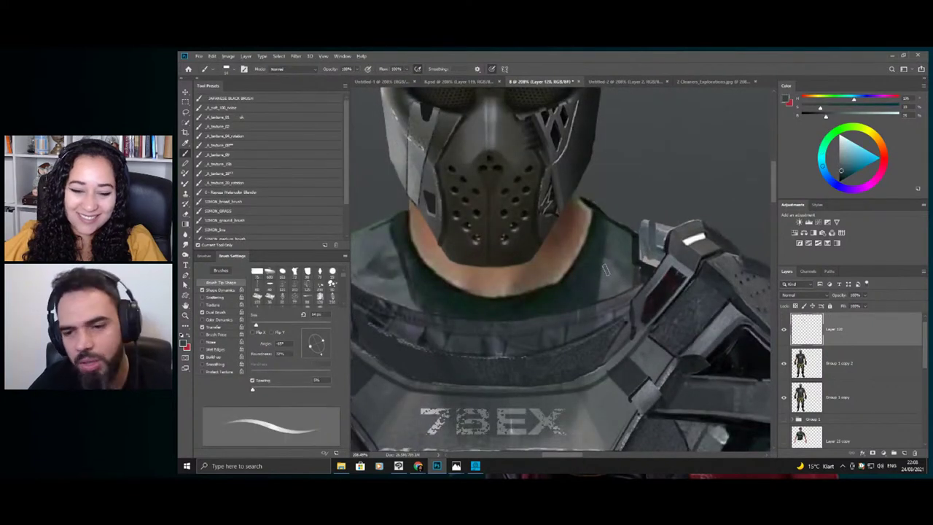
key("z")
key("b")
mouse_move(622, 268)
left_mouse_down()
mouse_move(633, 268)
mouse_move(605, 287)
left_mouse_up()
left_click(581, 311, "alt")
left_click(618, 277, "alt")
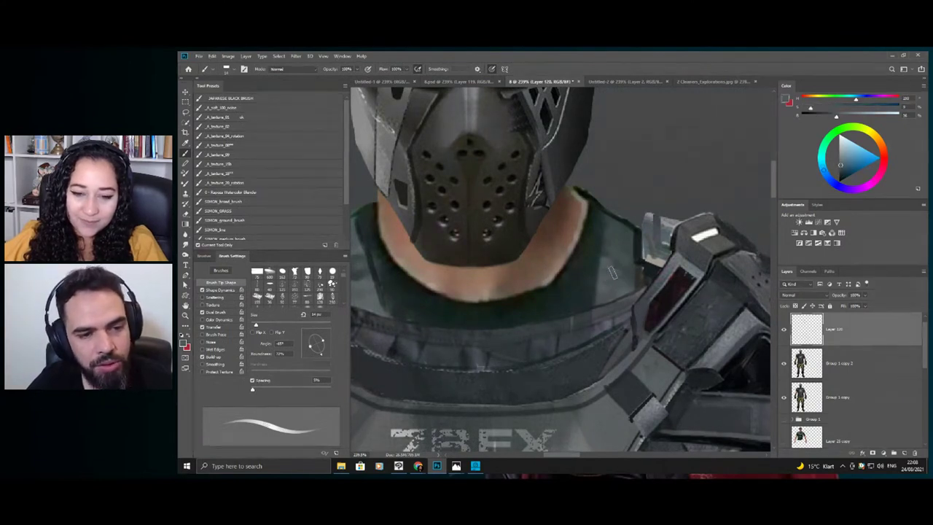
left_click(613, 280, "alt")
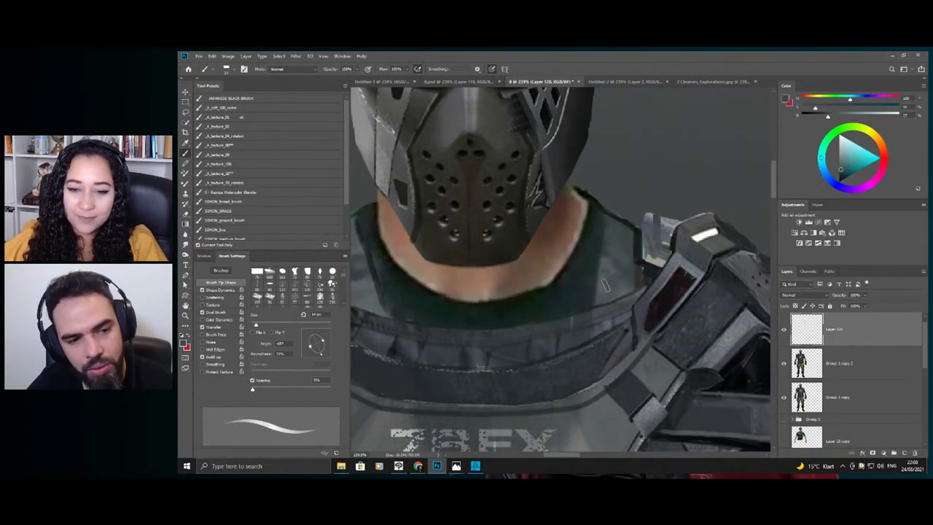
left_click(607, 282, "alt")
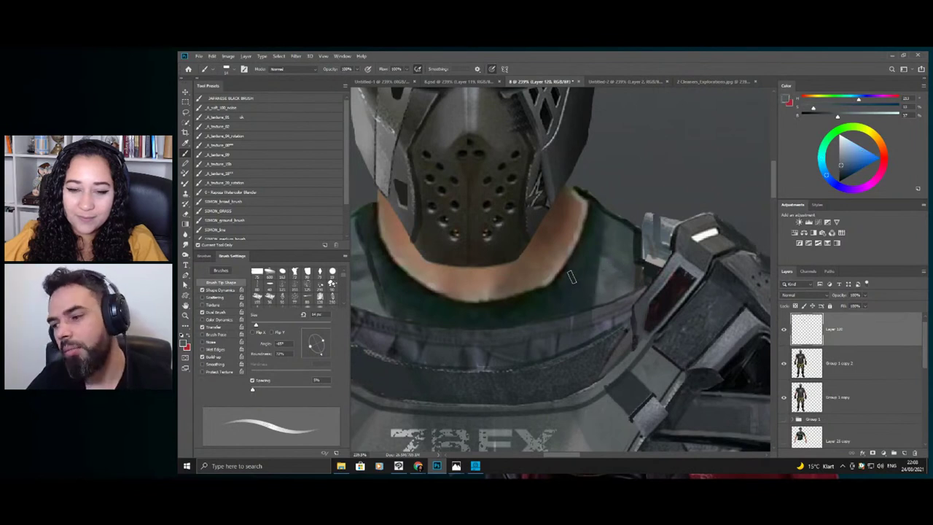
- Darken the shirt's shoulder edge beside the strap's metal fitting with a sampled very dark green
key("z")
mouse_move(574, 234)
left_mouse_down()
mouse_move(551, 230)
mouse_move(562, 233)
left_mouse_up()
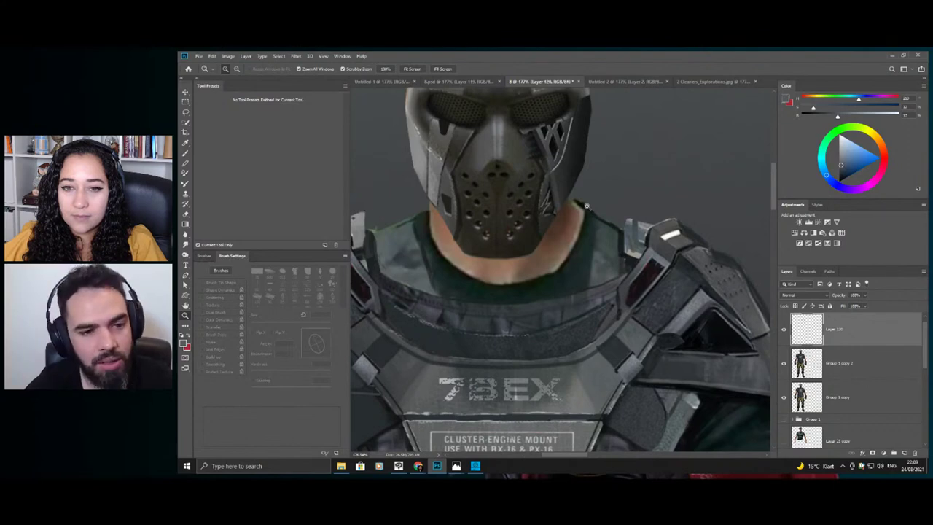
left_click_drag(651, 252, 635, 248)
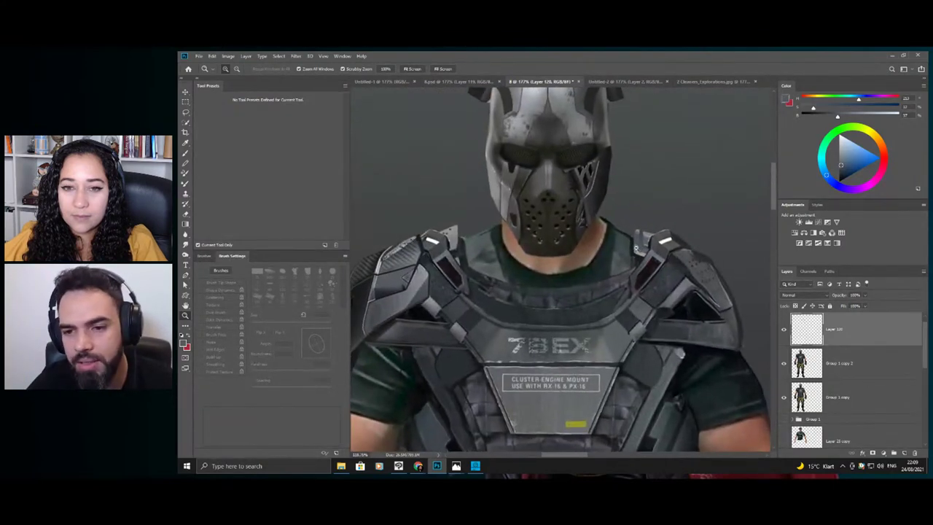
scroll(636, 248, "up", 5)
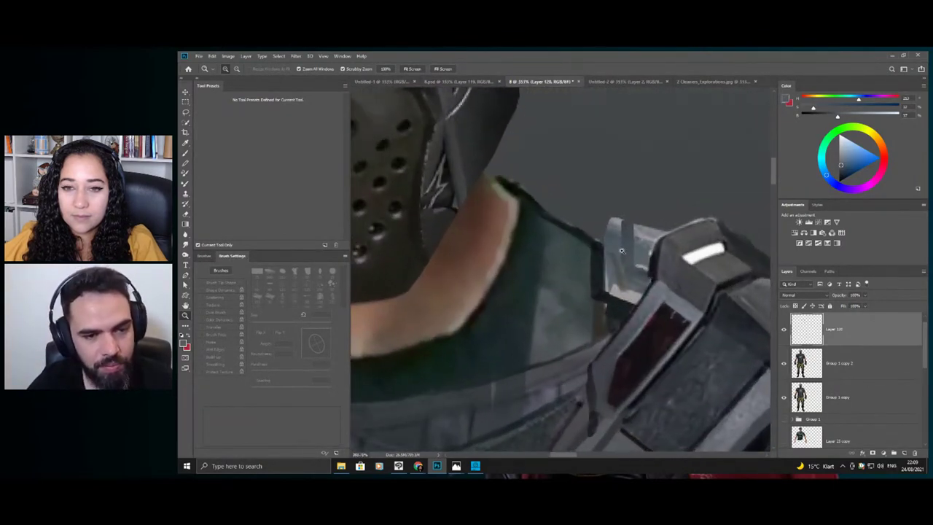
scroll(621, 251, "down", 3)
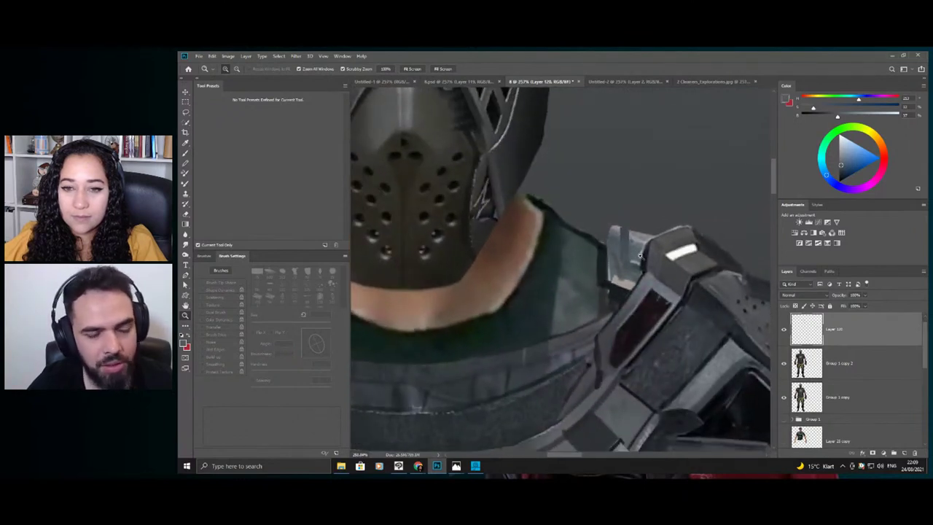
key("b")
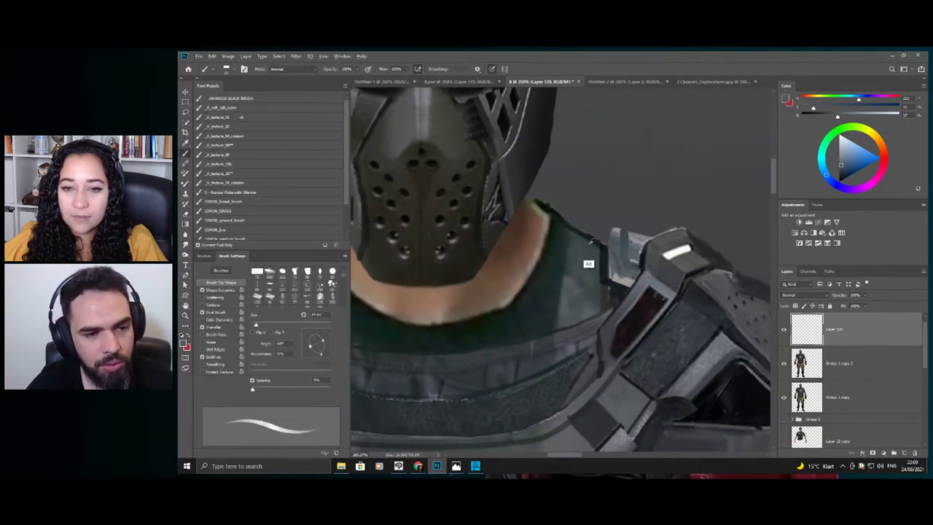
left_click(589, 263, "alt")
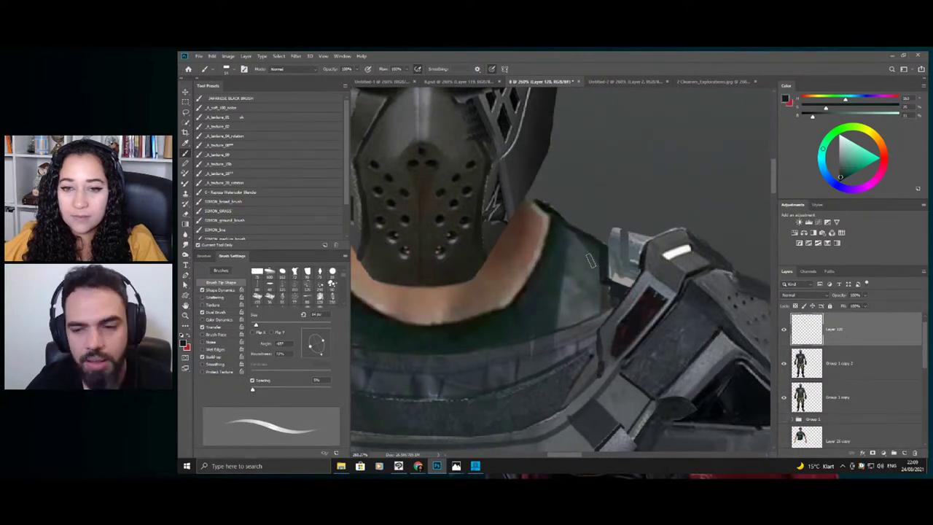
- Retouch the end of the vest collar beside the shoulder strap's red-windowed fitting with sampled grey and dark grey tones
key("z")
left_click_drag(607, 258, 587, 255)
key("b")
mouse_move(601, 331)
left_mouse_down()
mouse_move(614, 325)
mouse_move(587, 318)
left_mouse_up()
right_click(614, 315)
left_click(599, 318)
left_click(602, 335, "alt")
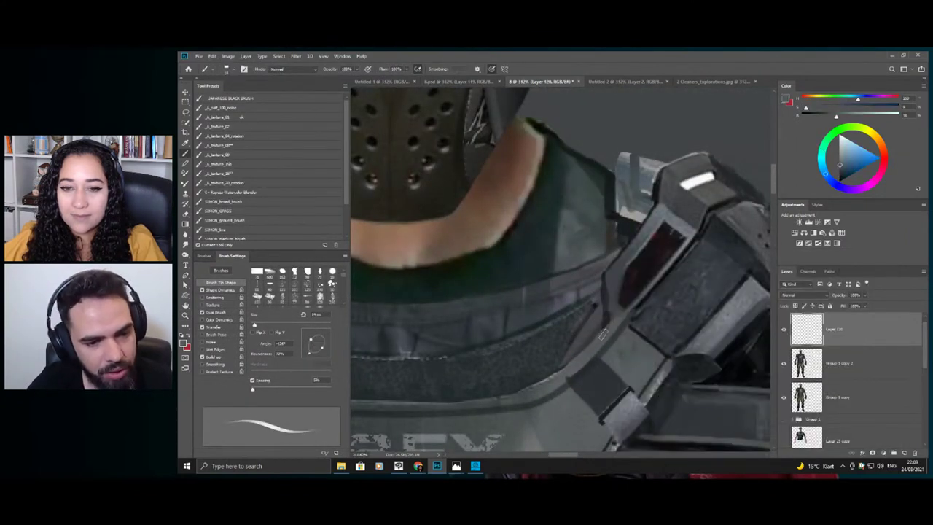
left_click(604, 318, "alt")
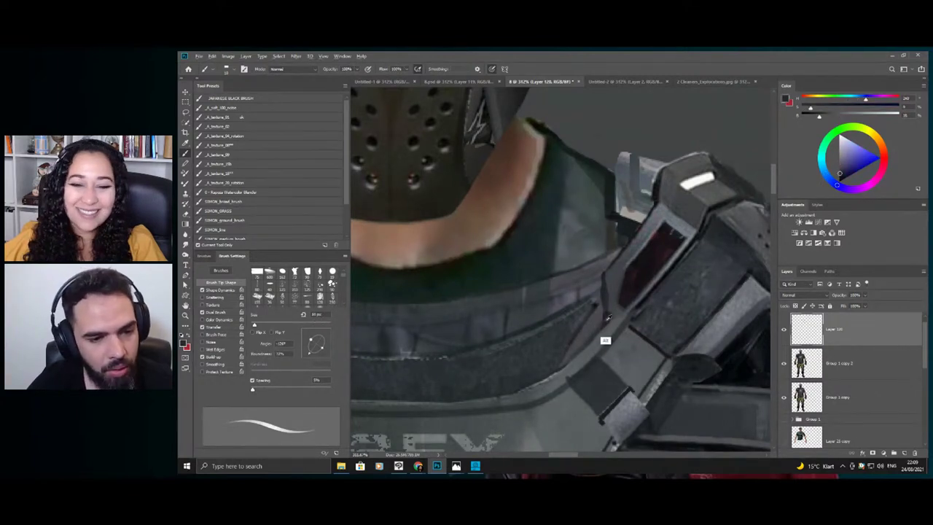
left_click(606, 321, "alt")
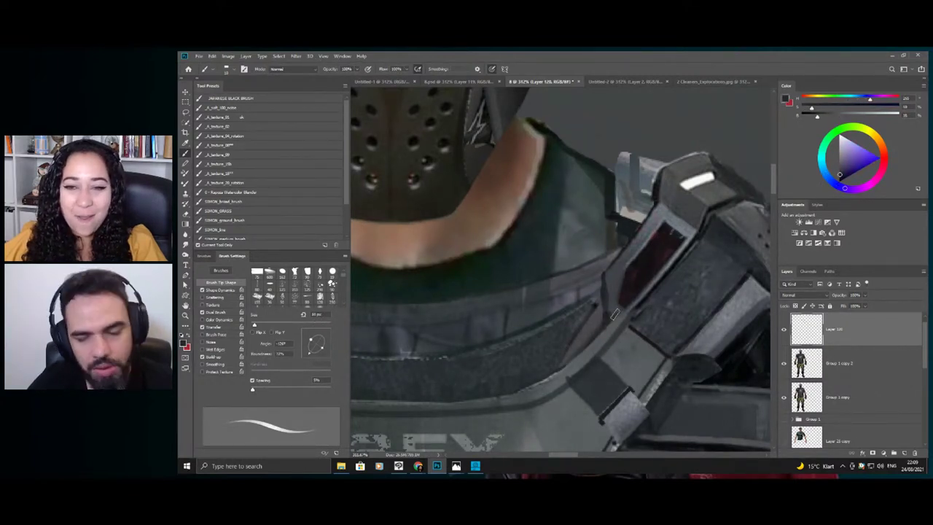
- Shade the neck skin between the mask and the shirt collar with sampled reddish-brown tones
key("z")
left_click_drag(580, 295, 558, 285)
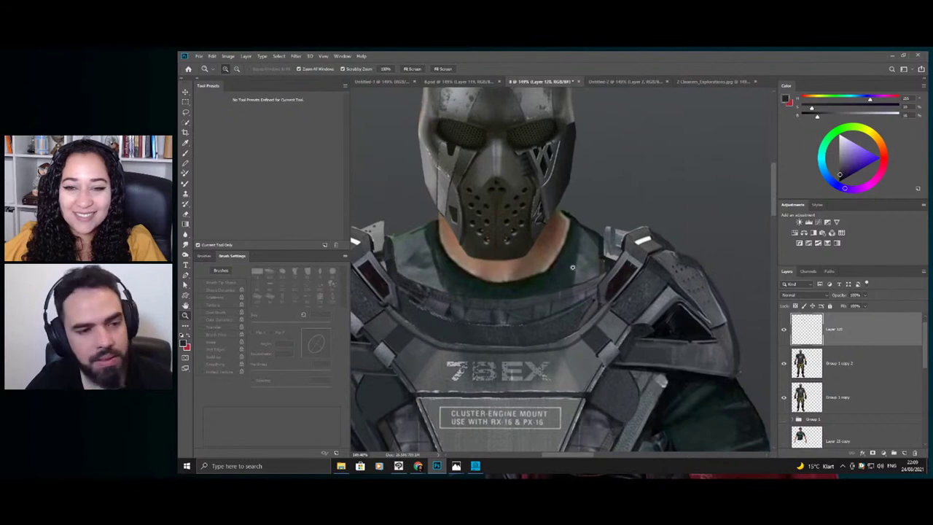
mouse_move(547, 237)
left_mouse_down()
mouse_move(567, 235)
mouse_move(557, 268)
mouse_move(561, 246)
left_mouse_up()
key("b")
key("ctrl+z")
key("z")
key("b")
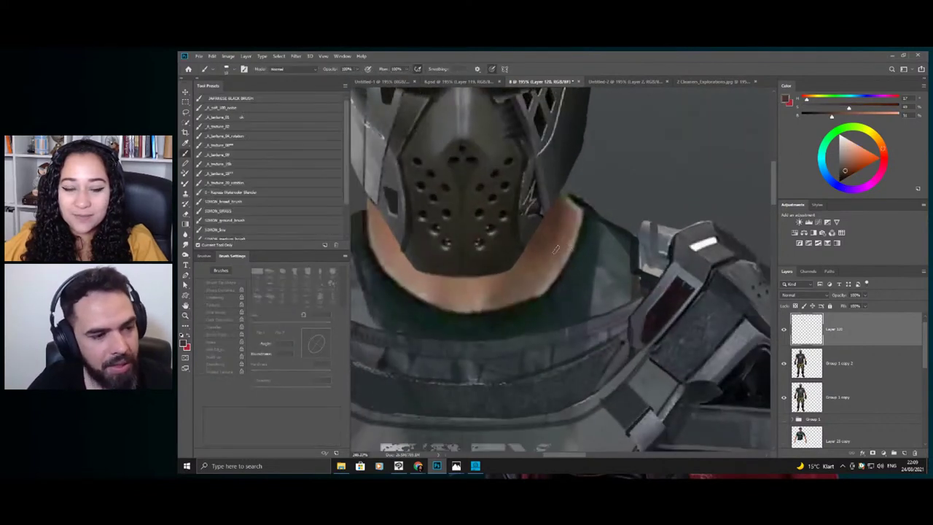
left_click(554, 264, "alt")
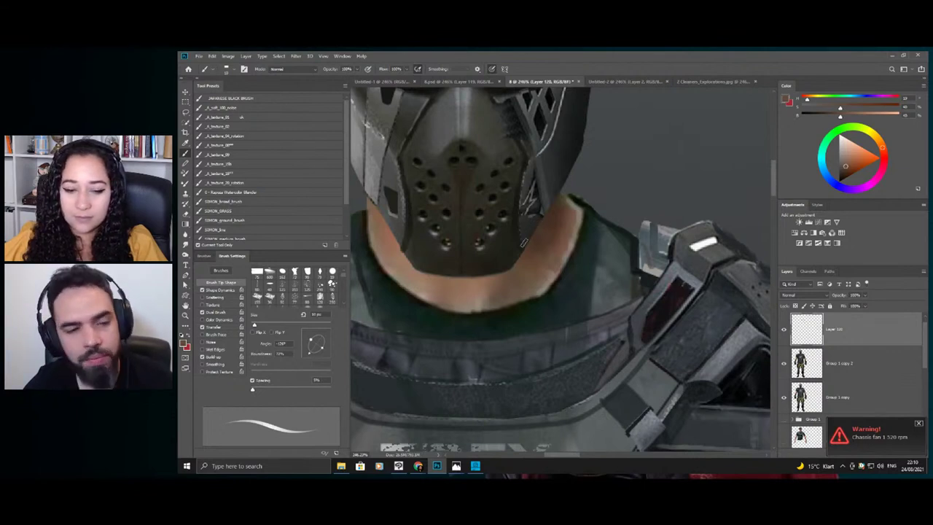
- Tone down the light rim of the neck along the shirt collar with sampled mid-brown skin tones
scroll(523, 243, "down", 4)
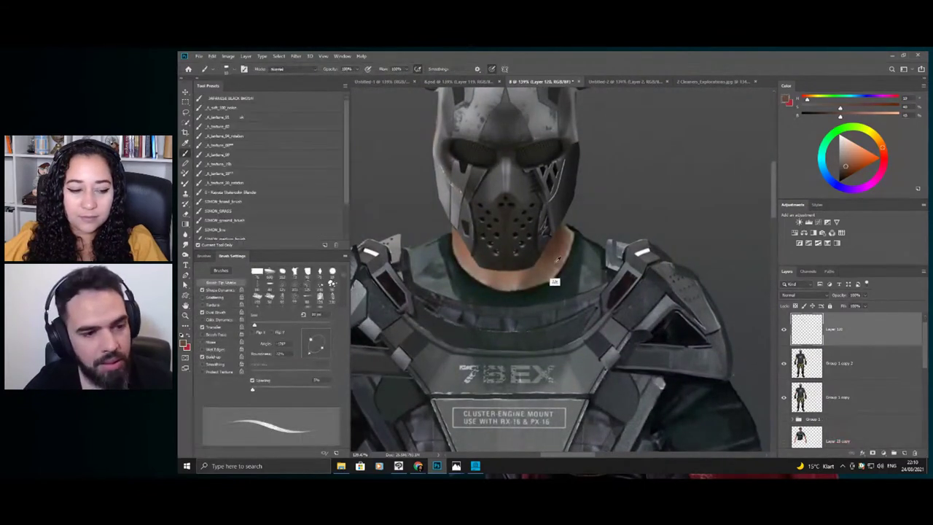
left_click(558, 264, "alt")
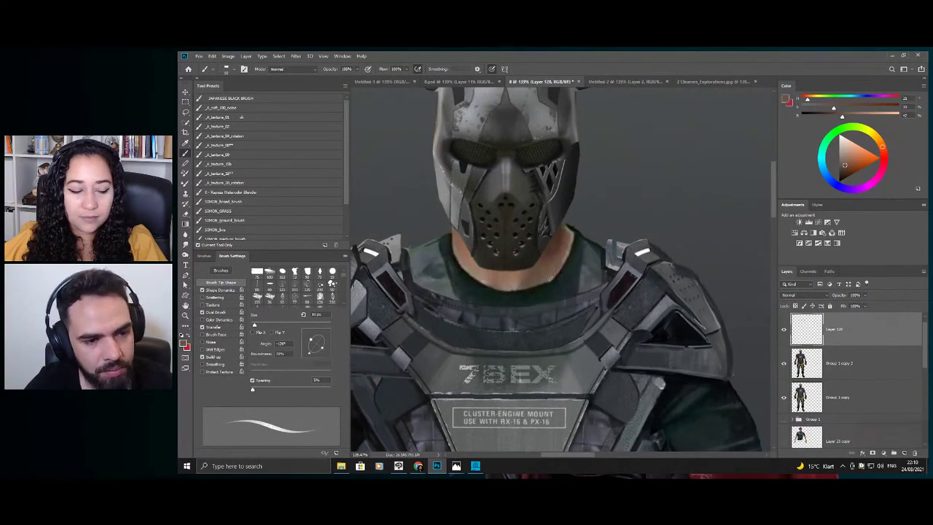
key("z")
left_click_drag(555, 274, 572, 270)
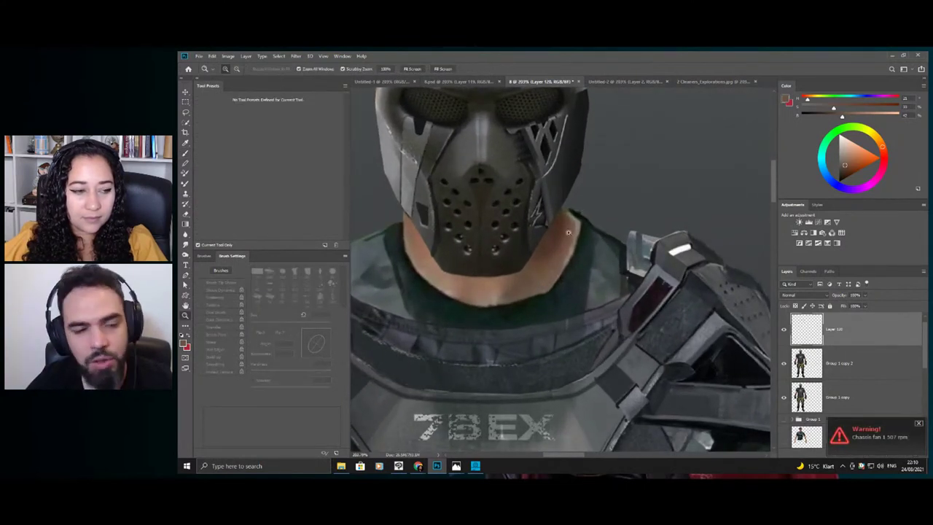
left_click_drag(568, 232, 574, 234)
key("b")
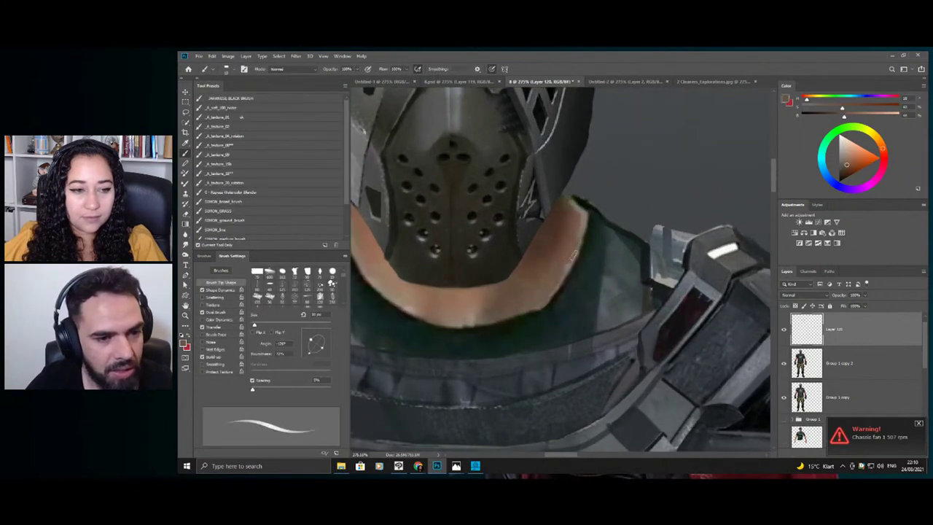
left_click(558, 257, "alt")
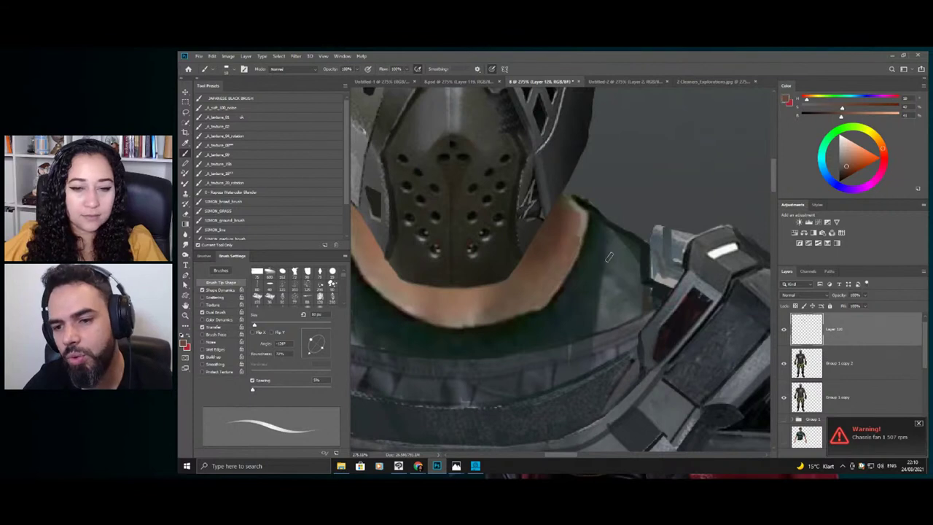
- Blend the upper corner of the neck beside the mask's edge with sampled brown skin tones
key("z")
left_click_drag(571, 227, 578, 227)
key("b")
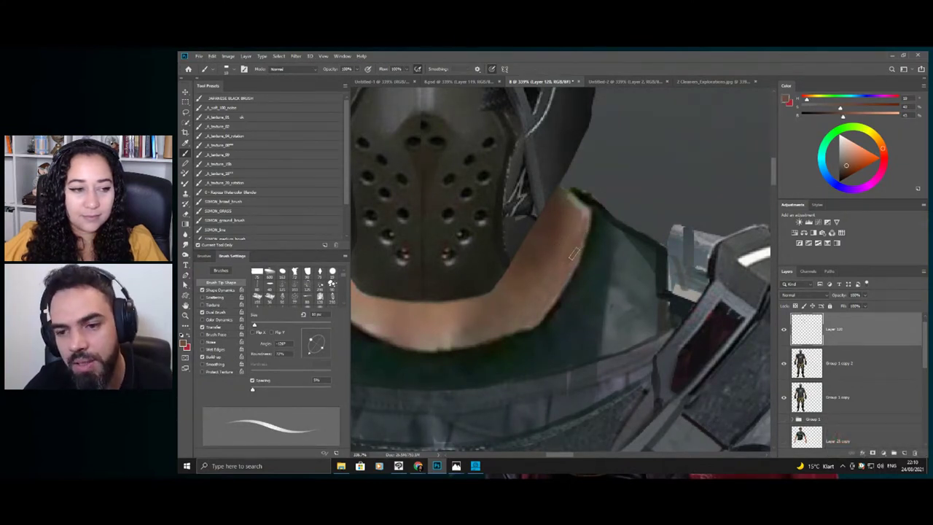
key("z")
left_click_drag(581, 227, 555, 226)
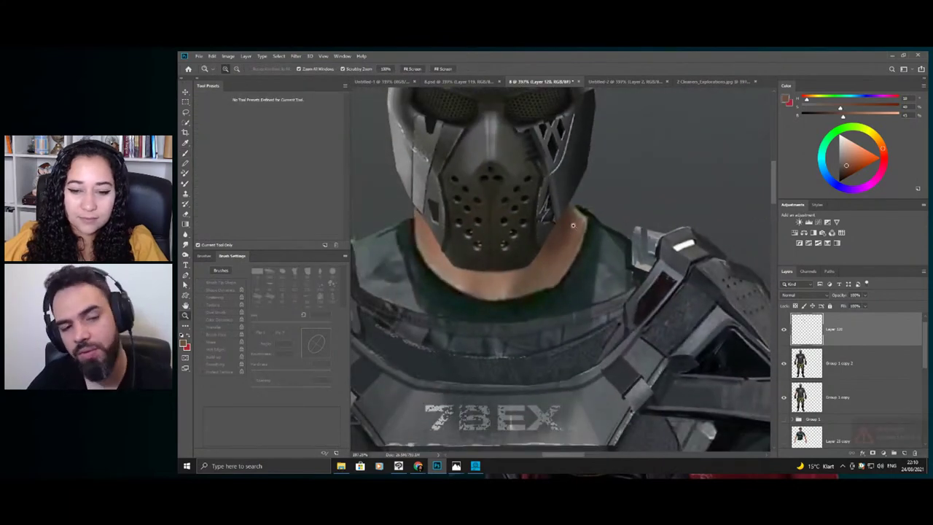
left_click(581, 229)
key("b")
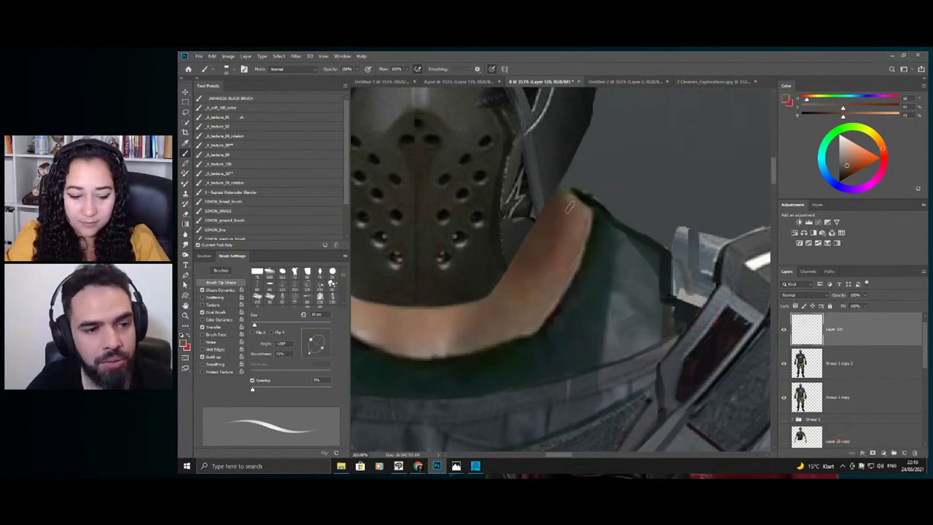
left_click(559, 205, "alt")
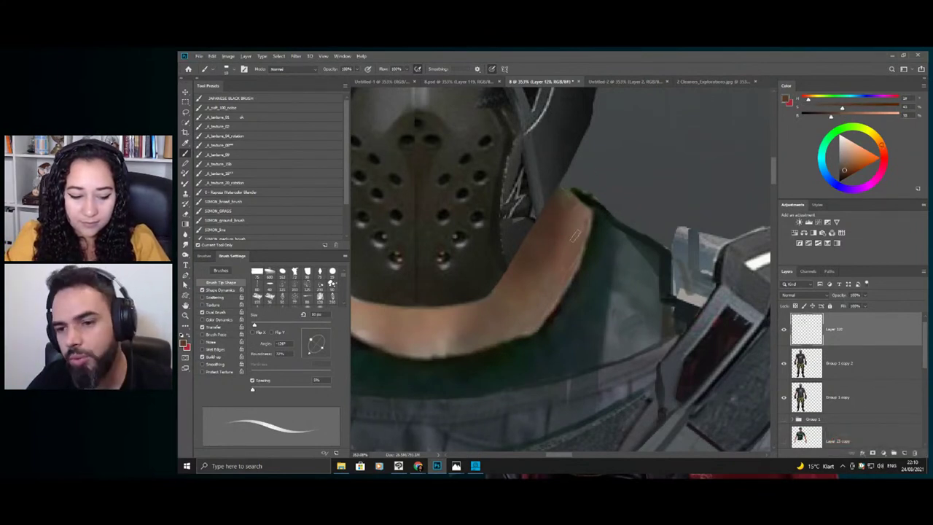
- Smooth the outer neck skin down toward the collar's bend with a sampled reddish-brown
key("z")
left_click_drag(576, 235, 533, 199)
left_click_drag(558, 232, 581, 241)
key("b")
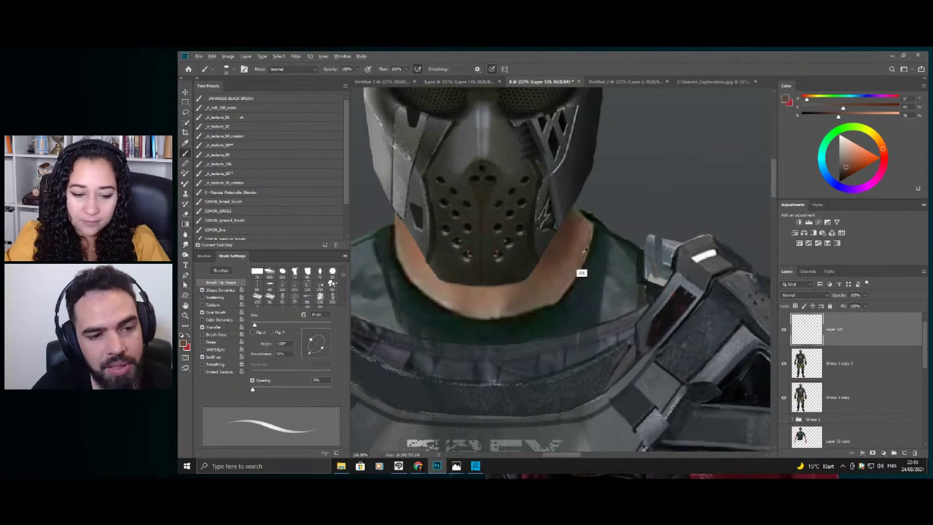
left_click(579, 257, "alt")
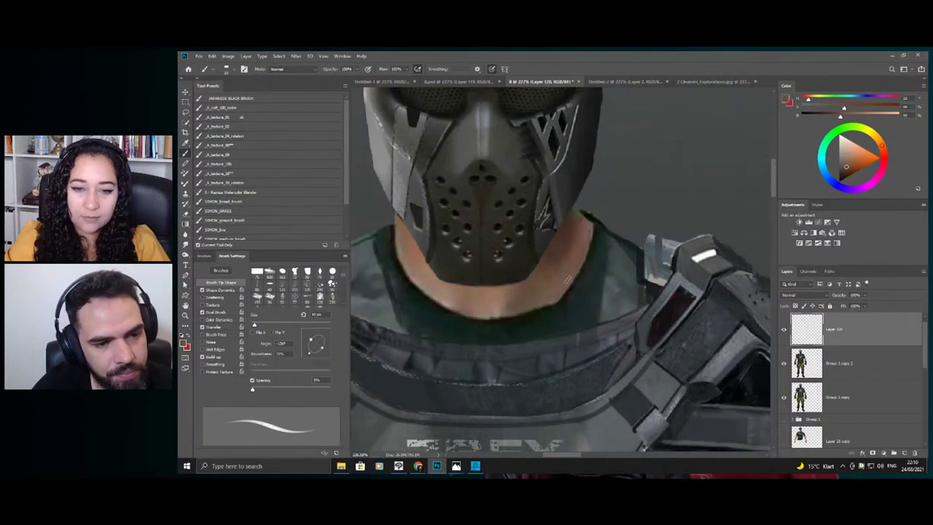
- Darken the outer edge of the bare forearm above the glove cuff with sampled very dark brown tones
key("z")
left_click_drag(554, 288, 490, 258)
left_click_drag(588, 267, 556, 267)
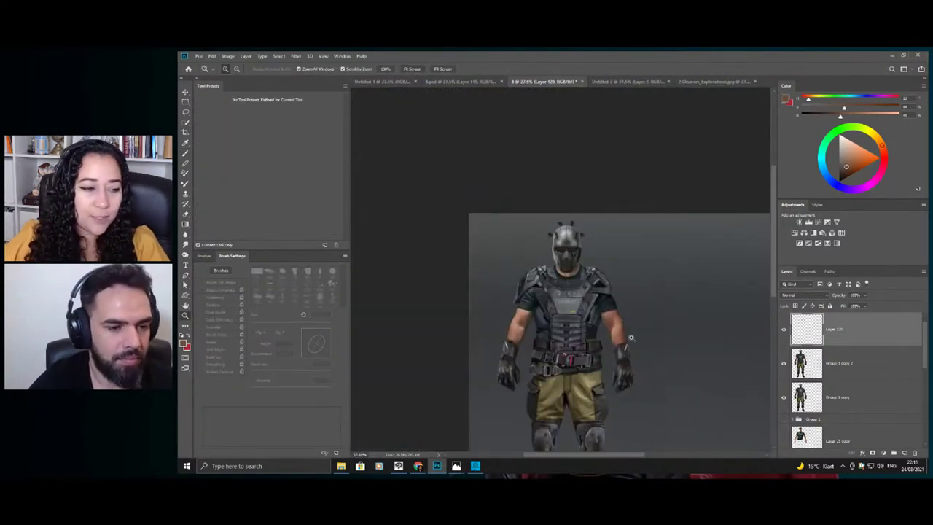
left_click_drag(605, 307, 670, 313)
left_click_drag(627, 293, 627, 294)
key("b")
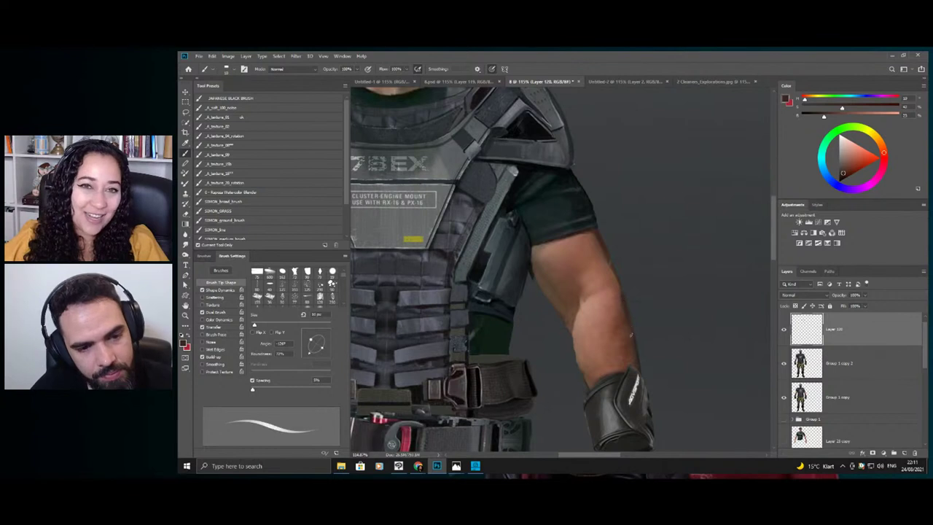
left_click(637, 374, "alt")
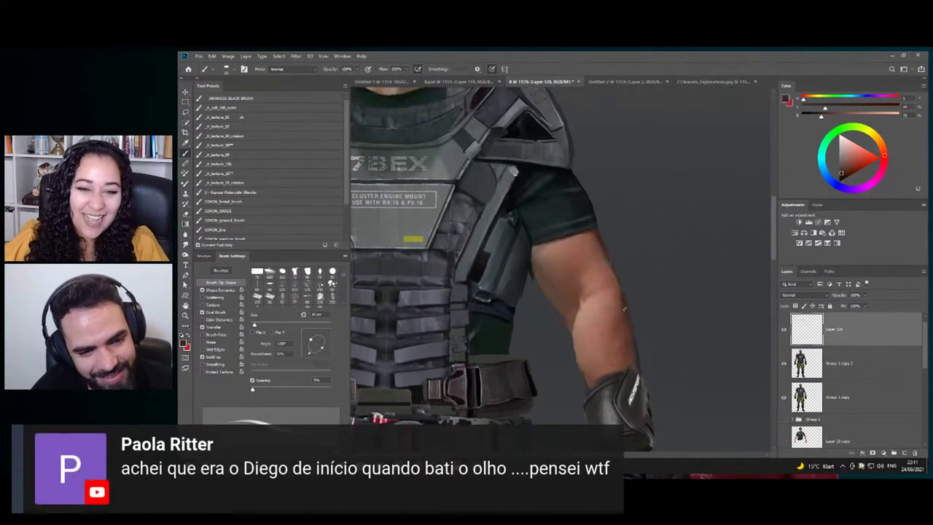
left_click(632, 352, "alt")
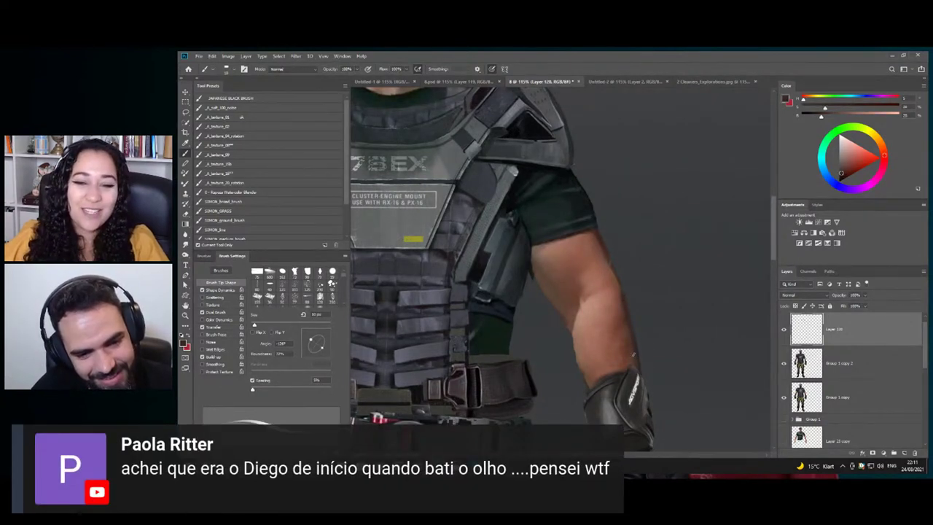
left_click(636, 342, "alt")
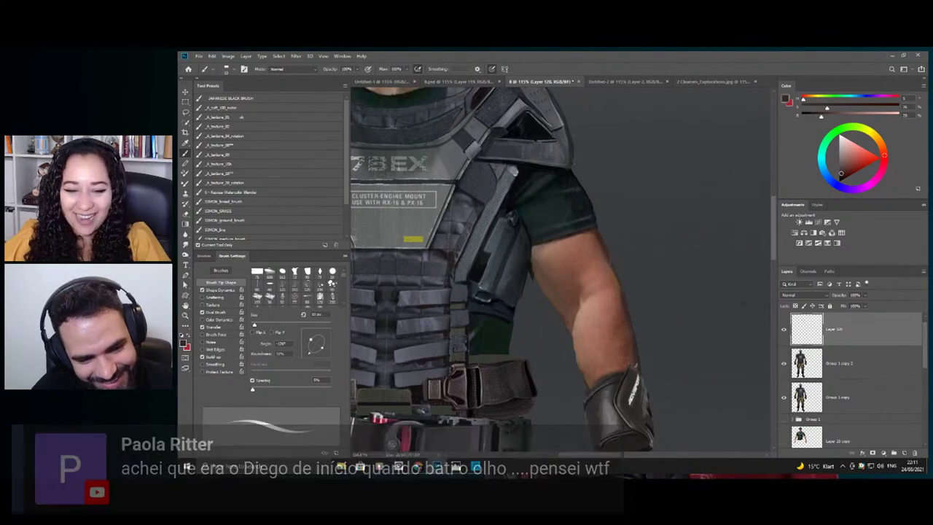
- Shade the forearm skin along its inner edge and above the glove cuff with sampled skin and dark brown tones
key("z")
left_click_drag(602, 304, 540, 310)
left_click_drag(596, 355, 660, 343)
key("b")
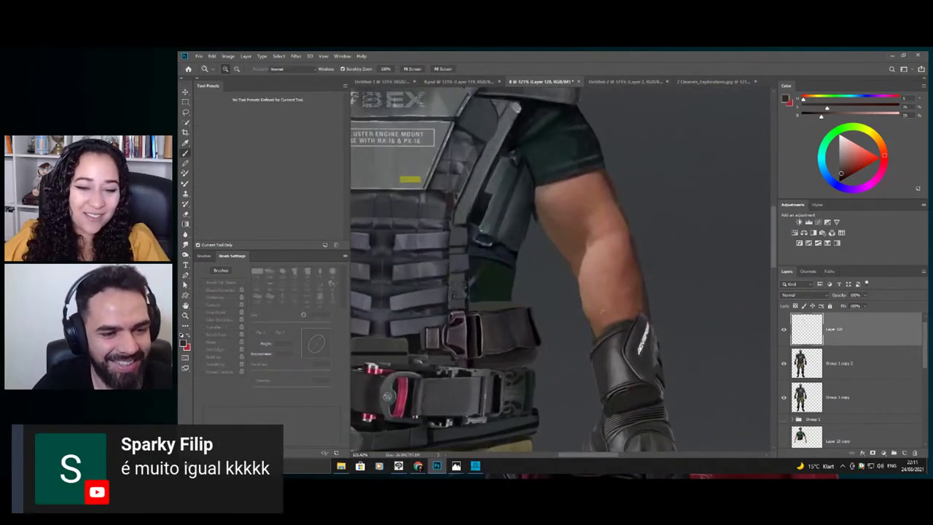
left_click(587, 302, "alt")
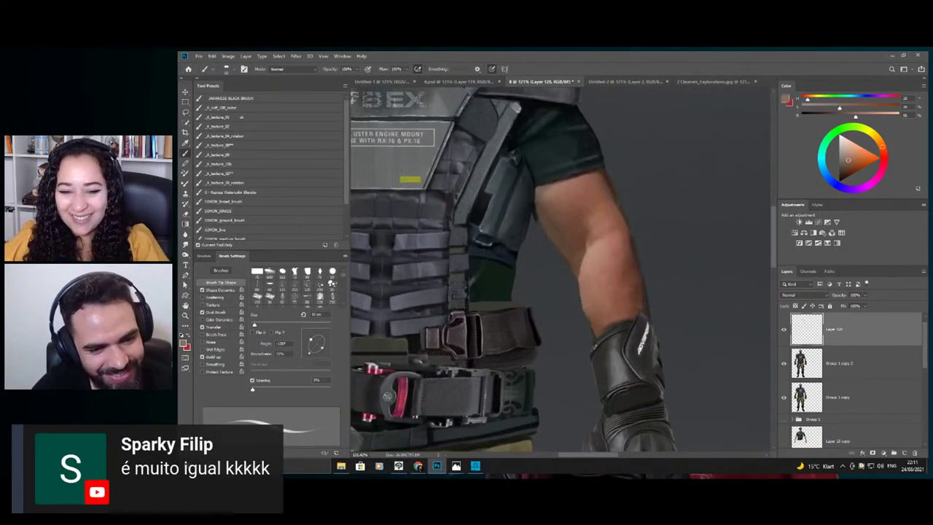
left_click(603, 328, "alt")
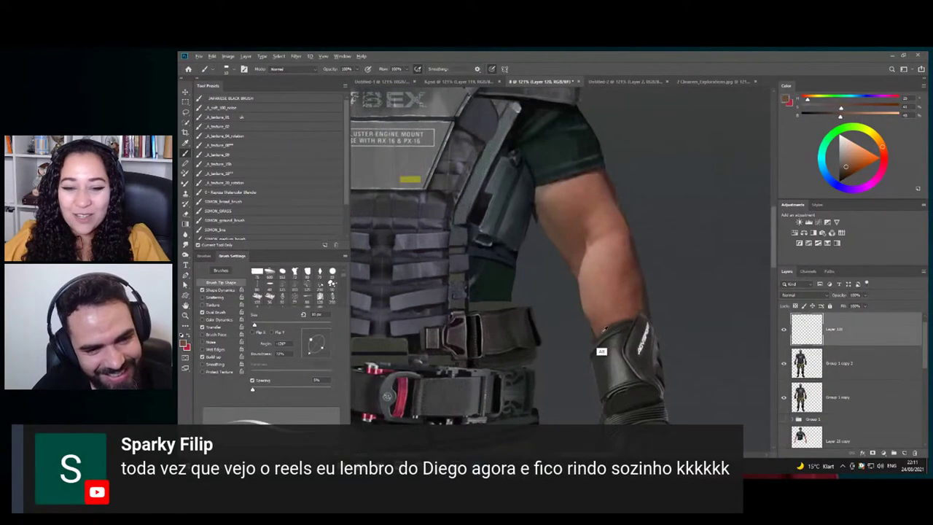
left_click(631, 281, "alt")
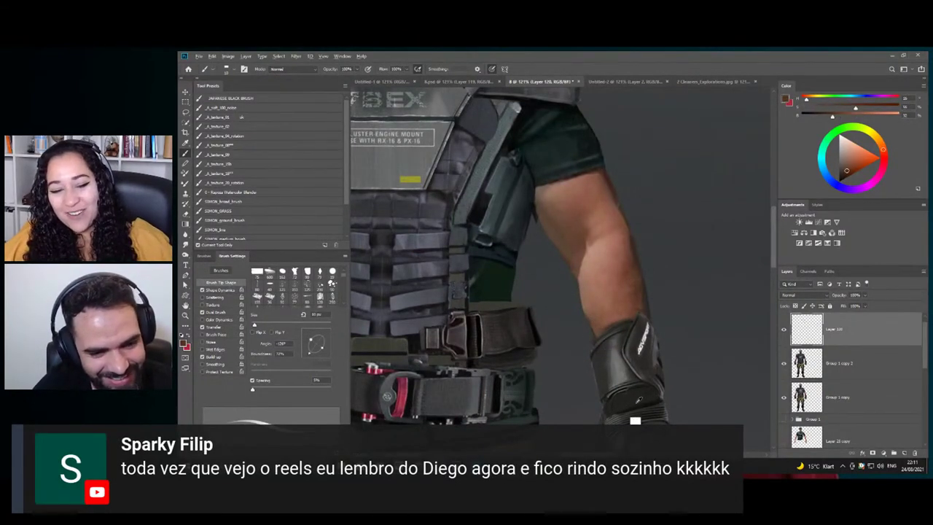
- Retouch the glove's cuff and inner wrist edge with sampled near-black and neutral grey tones
left_click(648, 389, "alt")
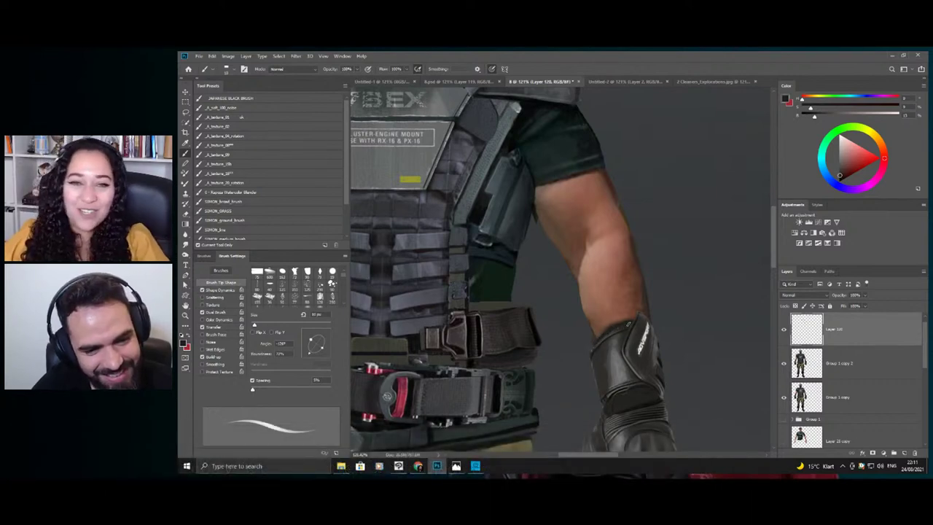
key("z")
mouse_move(628, 312)
left_mouse_down()
mouse_move(595, 321)
mouse_move(659, 351)
left_mouse_up()
left_click_drag(614, 385, 623, 385)
key("b")
left_click(602, 322, "alt")
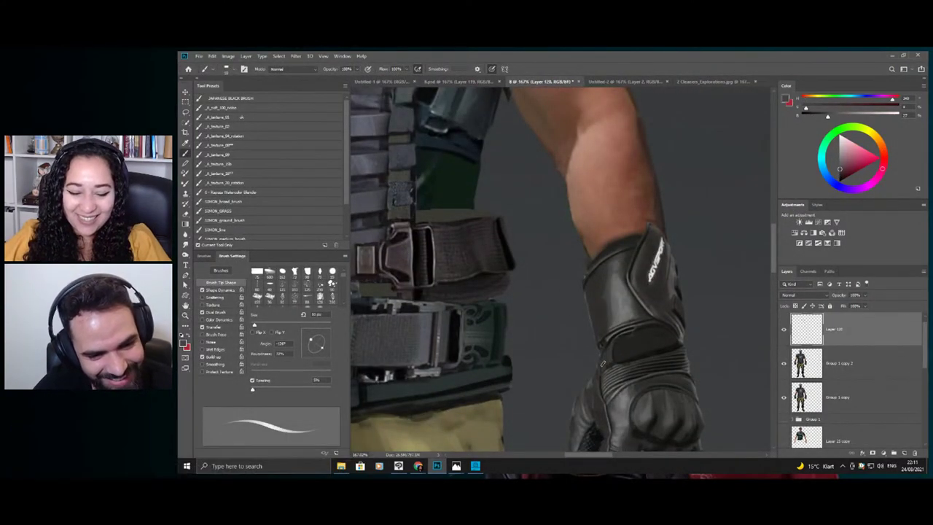
- Refine the outer edge of the glove's thumb with a sampled near-black
key("z")
mouse_move(611, 363)
left_mouse_down()
mouse_move(559, 339)
mouse_move(669, 352)
left_mouse_up()
left_click_drag(625, 328, 643, 329)
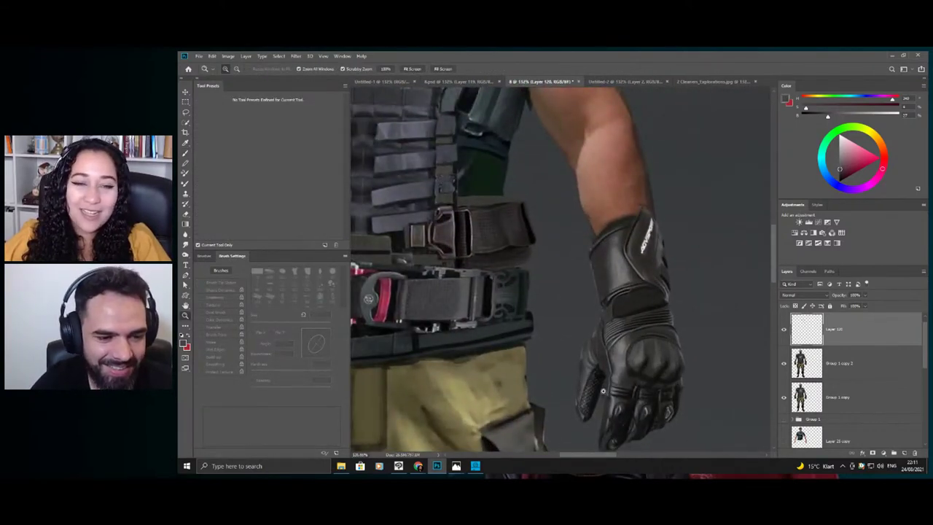
left_click_drag(604, 391, 627, 389)
key("b")
left_click(598, 360, "alt")
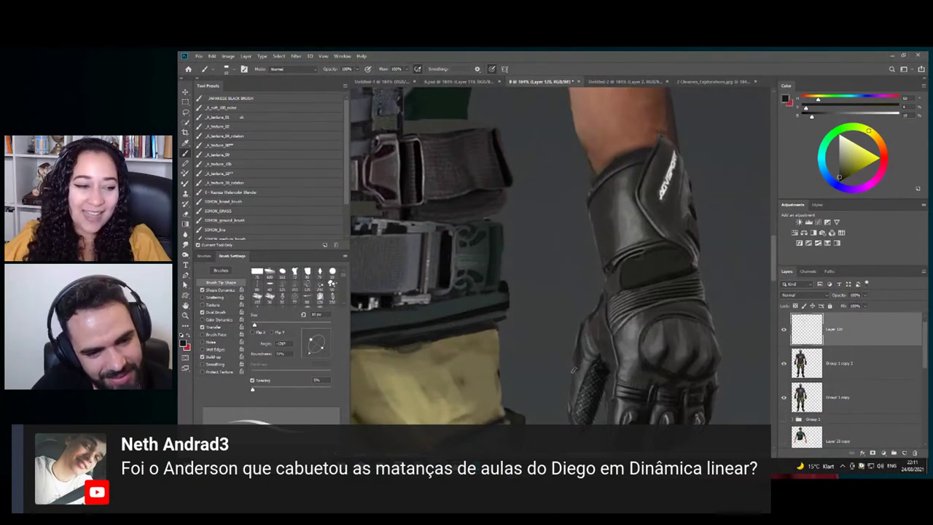
- Paint the glove's thumb on the empty top layer using dark tones sampled from the leather
left_click(583, 355, "alt")
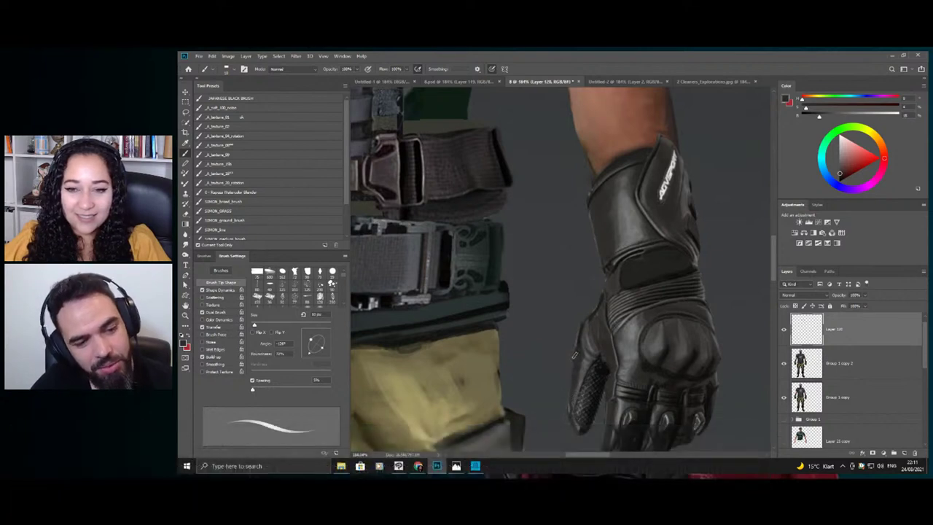
left_click(600, 373, "alt")
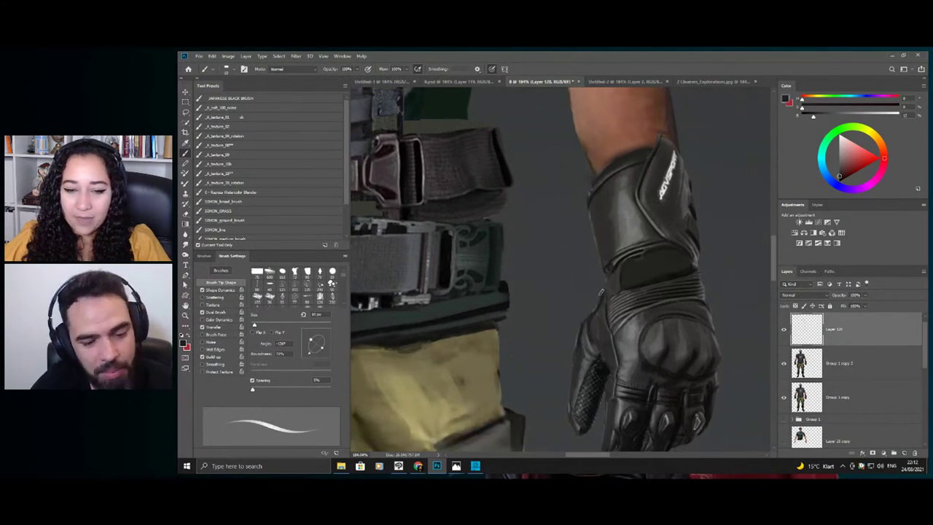
key("z")
left_click_drag(599, 320, 574, 322)
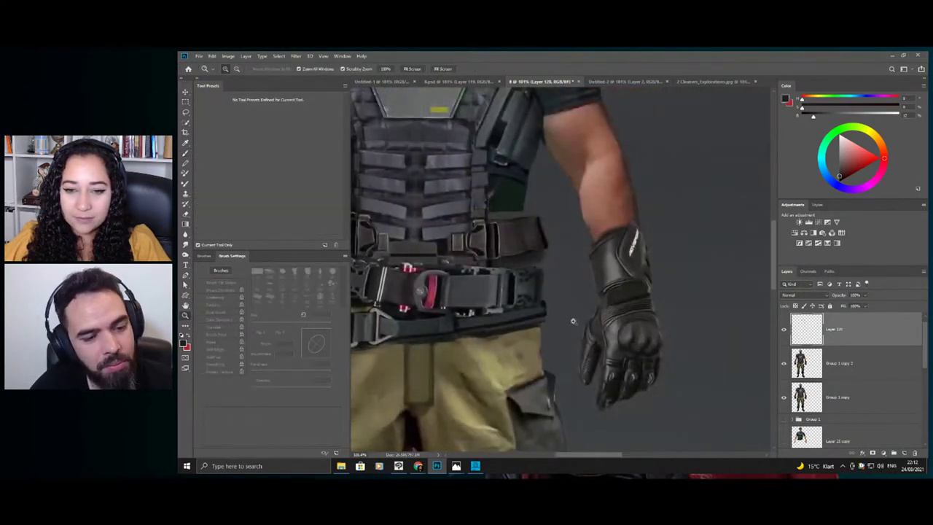
left_click_drag(593, 360, 608, 370)
left_click(595, 373)
key("b")
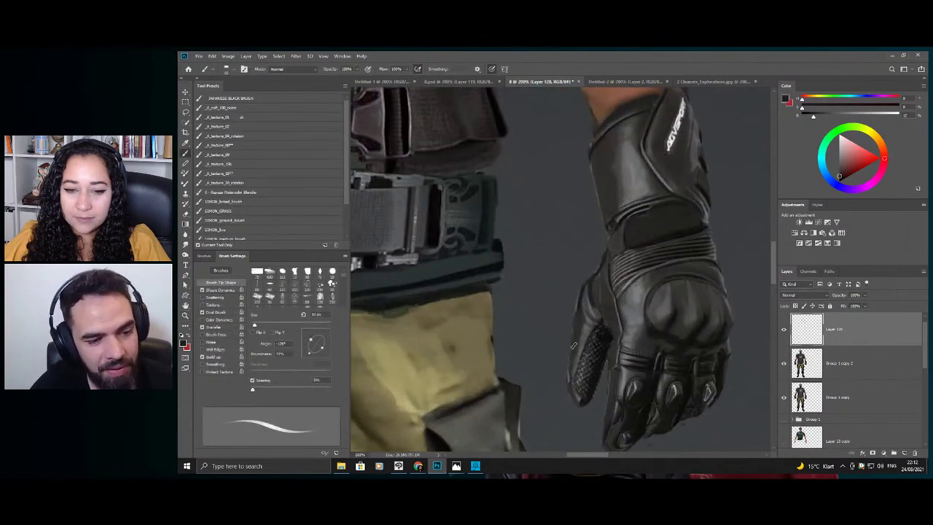
- Rotate the brush tip and refine the thumb's outer edge with dark tones sampled from the glove
right_click(591, 319)
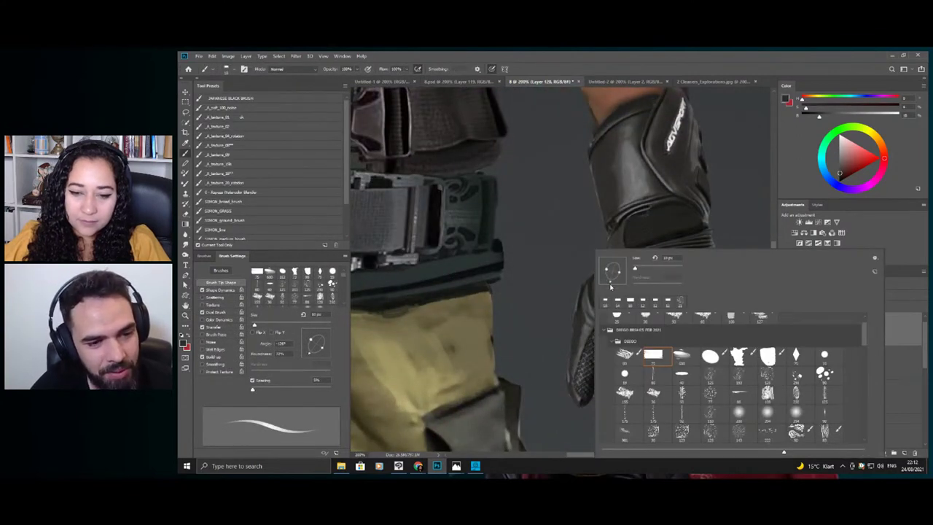
left_click(575, 350)
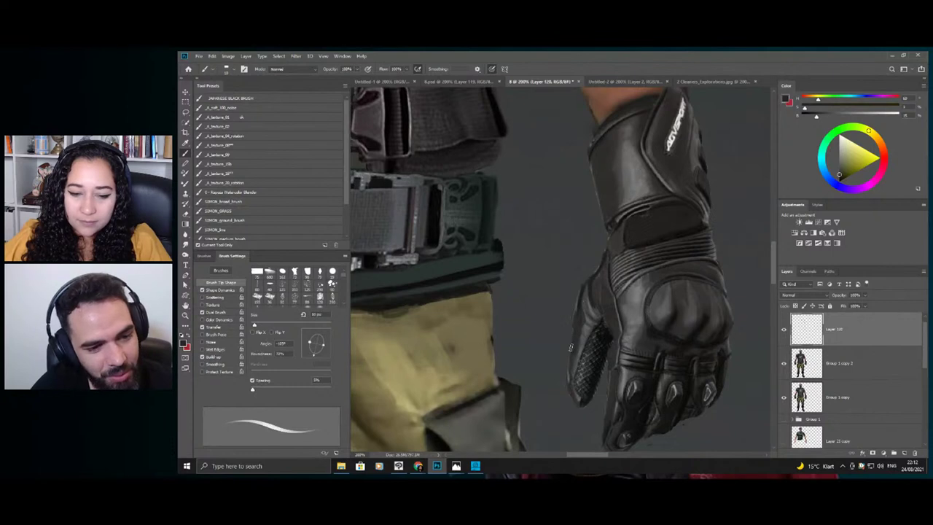
left_click(573, 346, "alt")
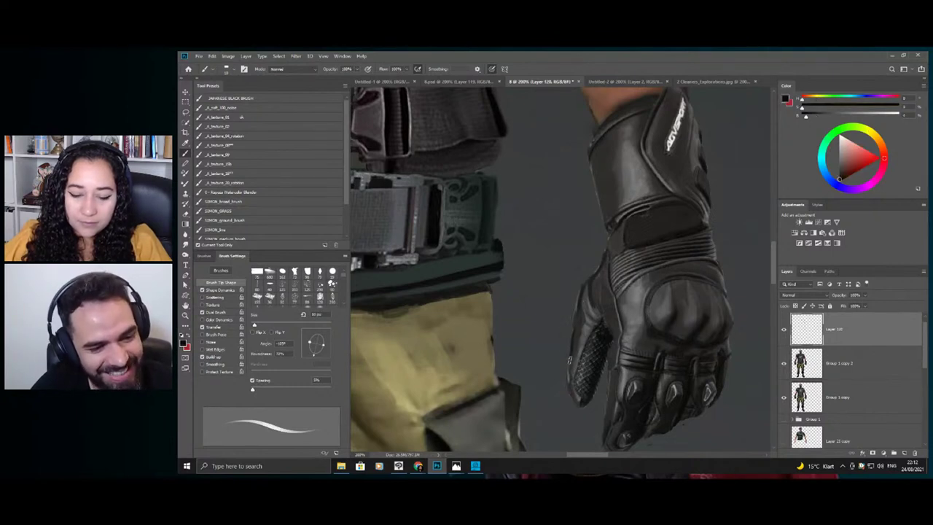
left_click(572, 339, "alt")
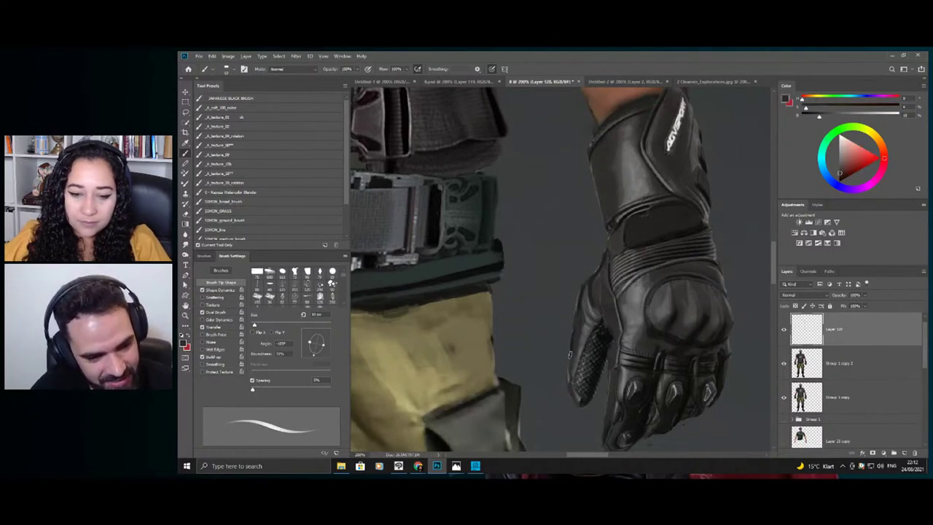
left_click(572, 355, "alt")
left_click_drag(574, 341, 570, 369)
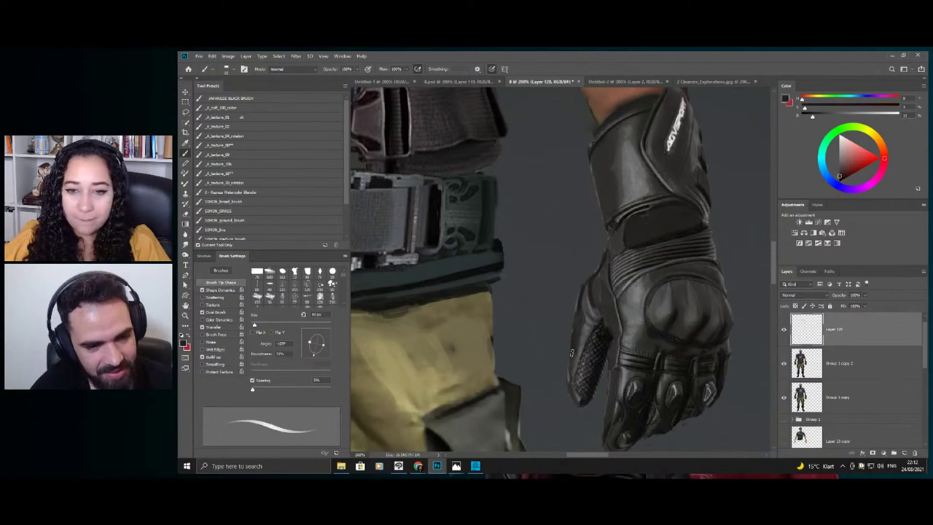
- Check the repainted glove against the figure and merge the paint layer down into Group 1 copy 2
key("ctrl+space")
left_click_drag(592, 313, 550, 373)
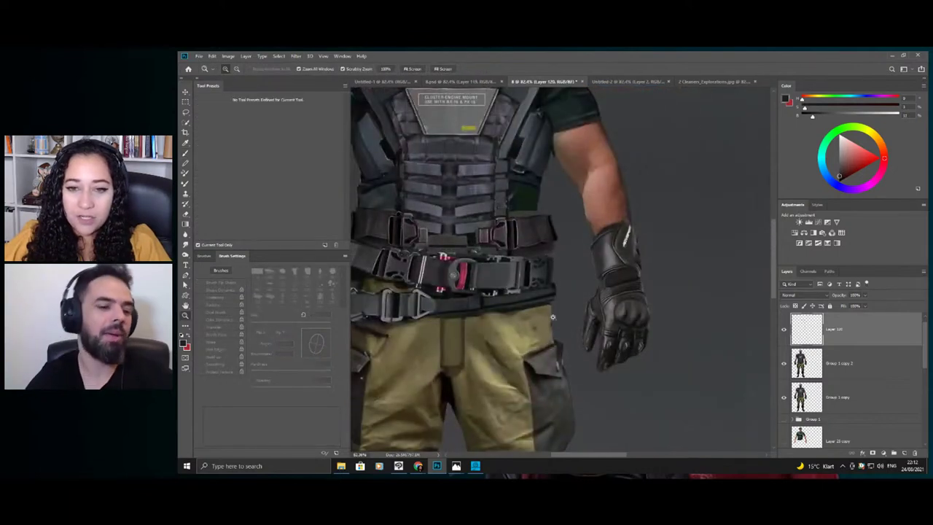
left_click_drag(558, 317, 601, 326)
left_click(578, 294)
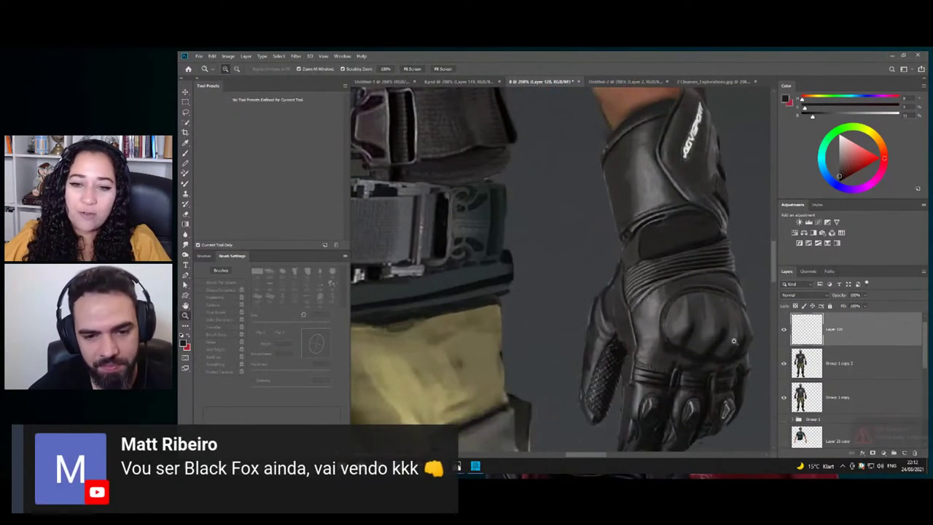
key("ctrl+e")
- Lasso the areas just outside the glove's wrist and thumb outline, and clear the selection after checking the silhouette
key("l")
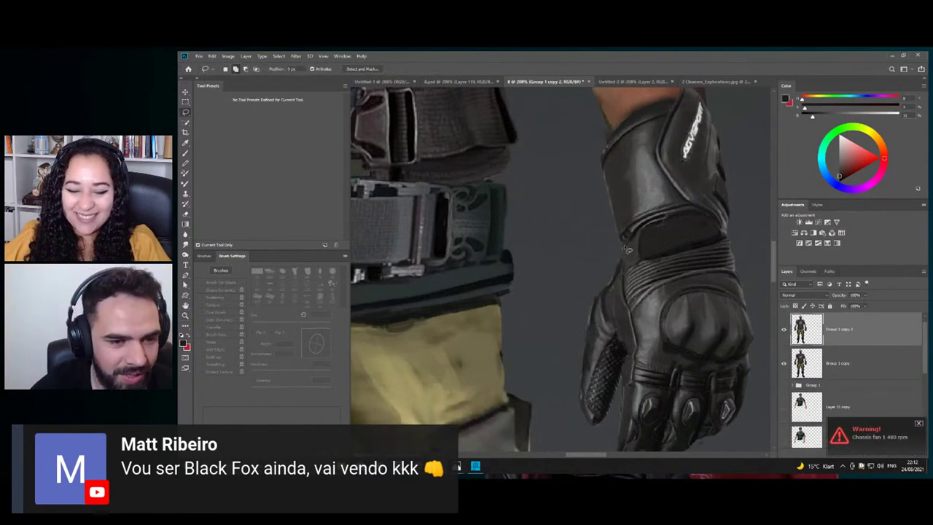
mouse_move(621, 271)
left_mouse_down()
mouse_move(603, 309)
mouse_move(594, 263)
mouse_move(596, 277)
left_mouse_up()
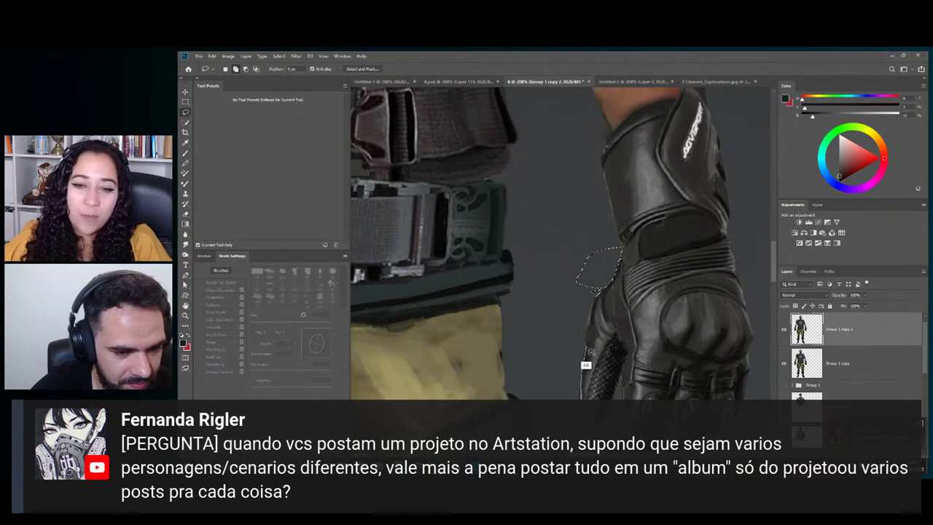
mouse_move(570, 311)
left_mouse_down()
mouse_move(555, 436)
mouse_move(577, 440)
left_mouse_up()
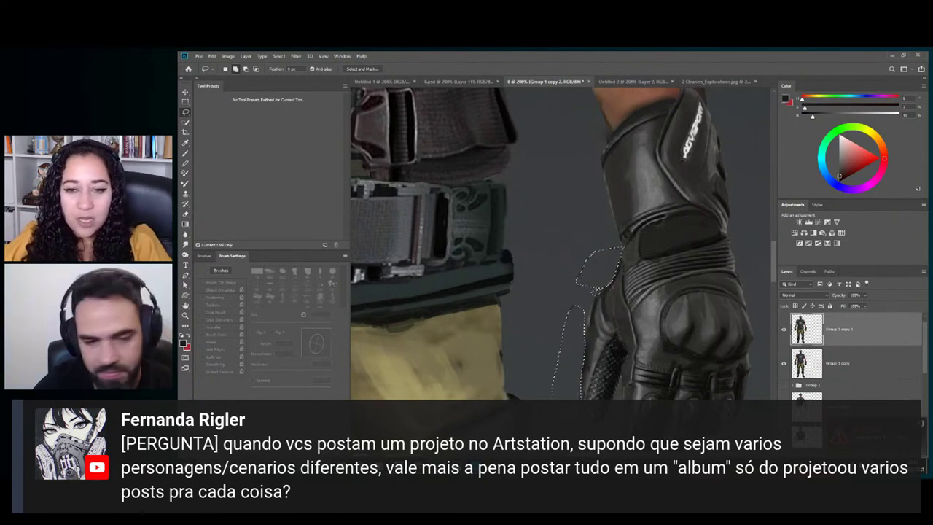
key("z")
left_click_drag(562, 319, 537, 309)
key("ctrl+d")
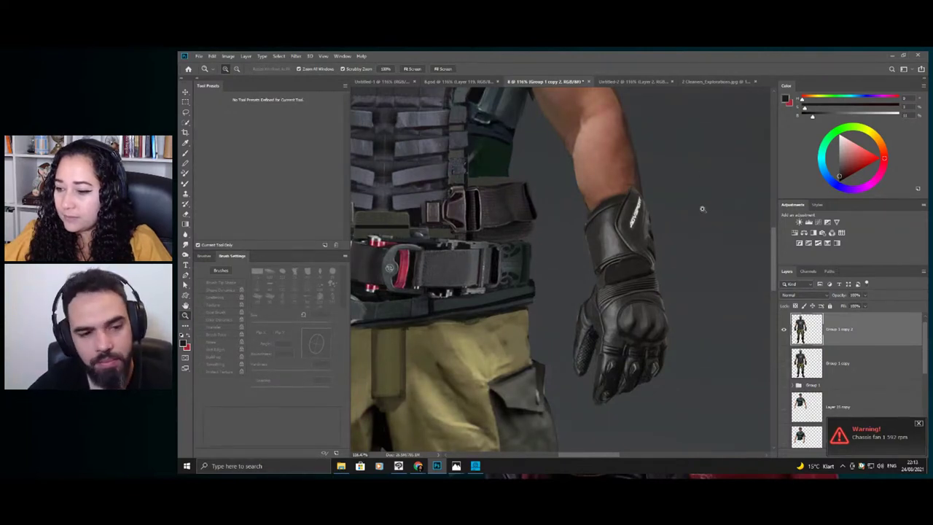
- Touch up the inner edge of the glove's cuff with tones sampled around it
left_click_drag(587, 261, 605, 262)
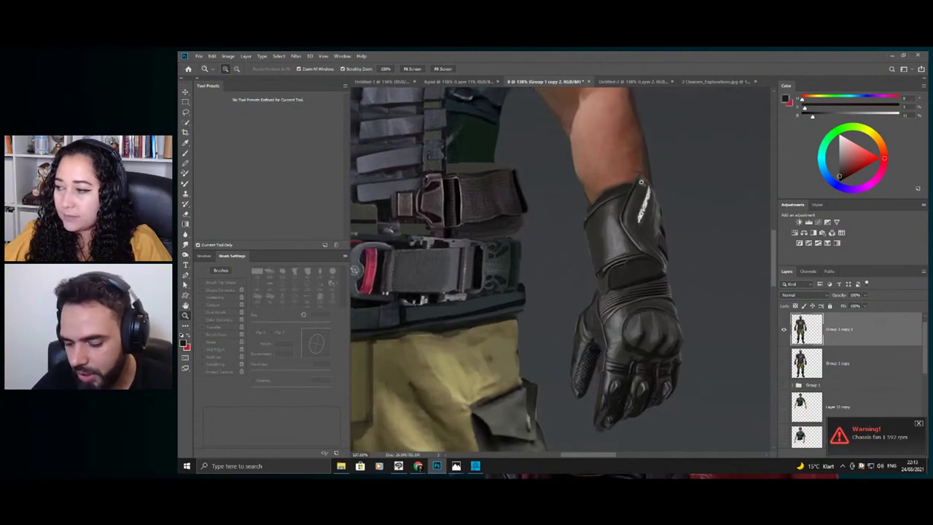
key("b")
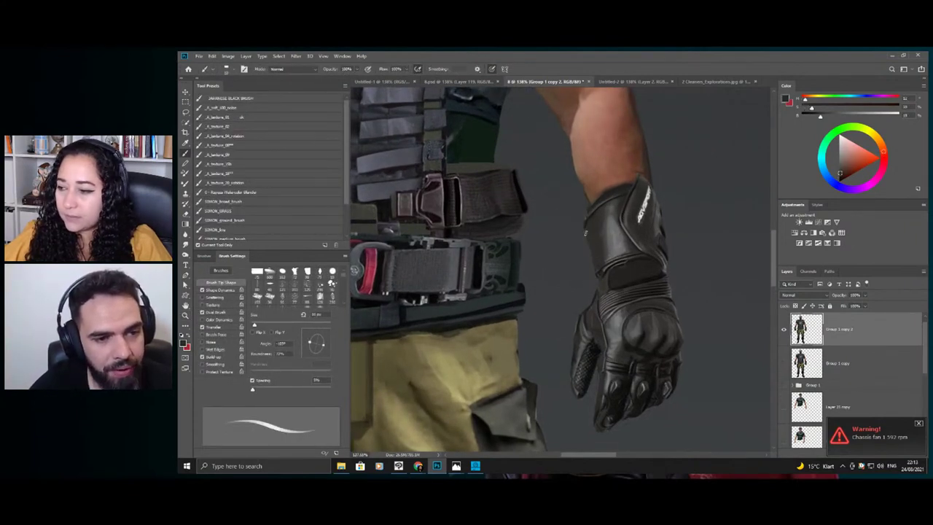
key("z")
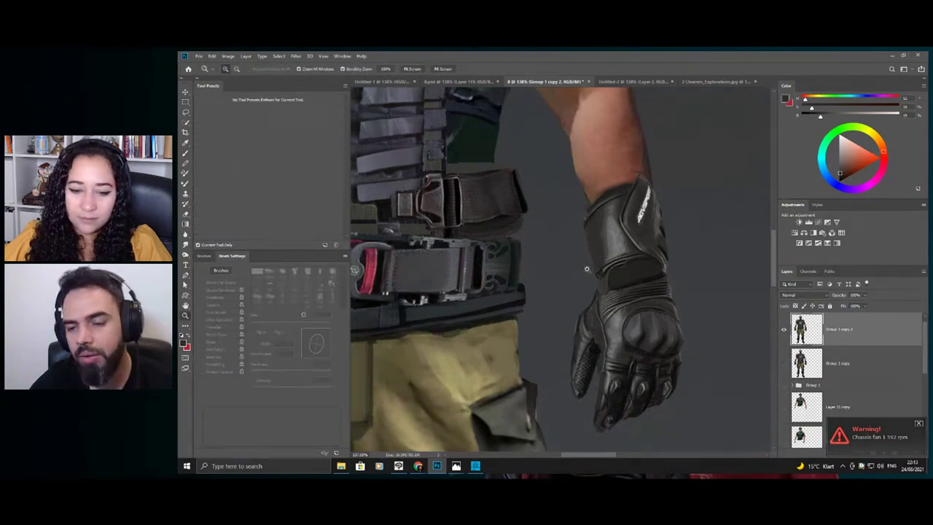
mouse_move(587, 268)
left_mouse_down()
mouse_move(566, 251)
mouse_move(609, 236)
left_mouse_up()
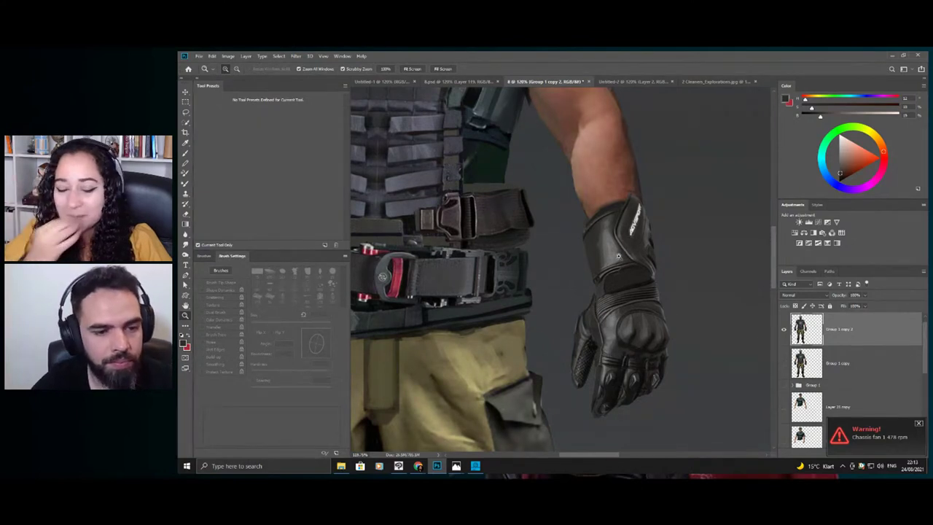
key("ctrl+minus")
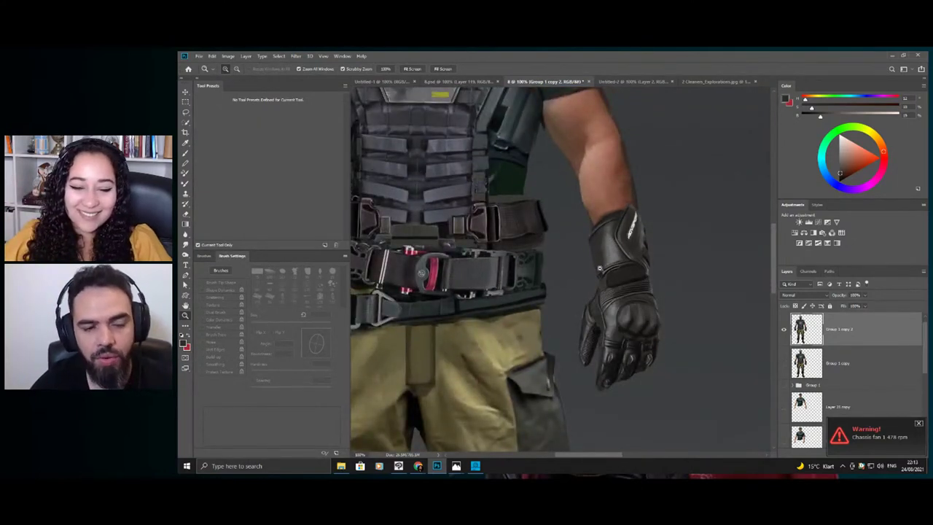
left_click_drag(599, 268, 617, 274)
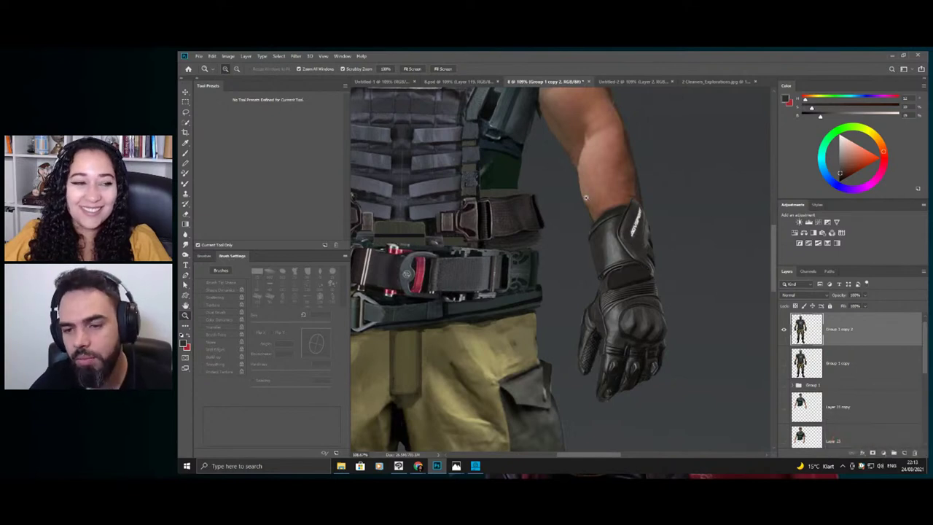
left_click_drag(620, 203, 612, 226)
key("b")
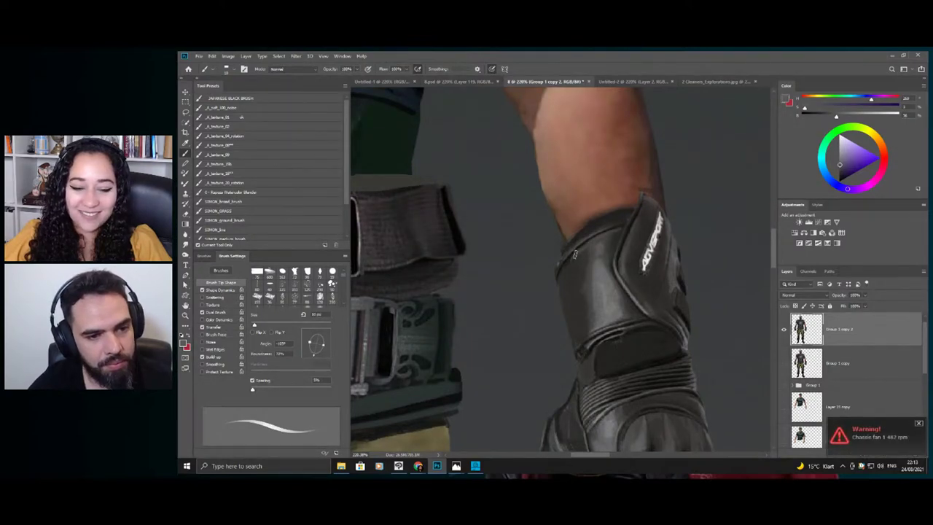
- Tone down the white logo on the glove's cuff by painting over it with a sampled dark leather tone
key("z")
left_click_drag(621, 233, 628, 187)
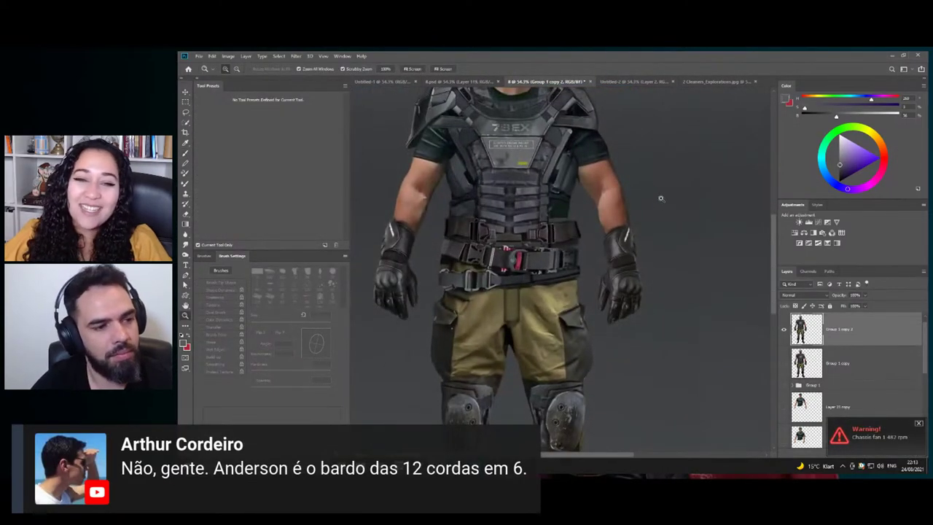
left_click_drag(633, 235, 656, 241)
key("b")
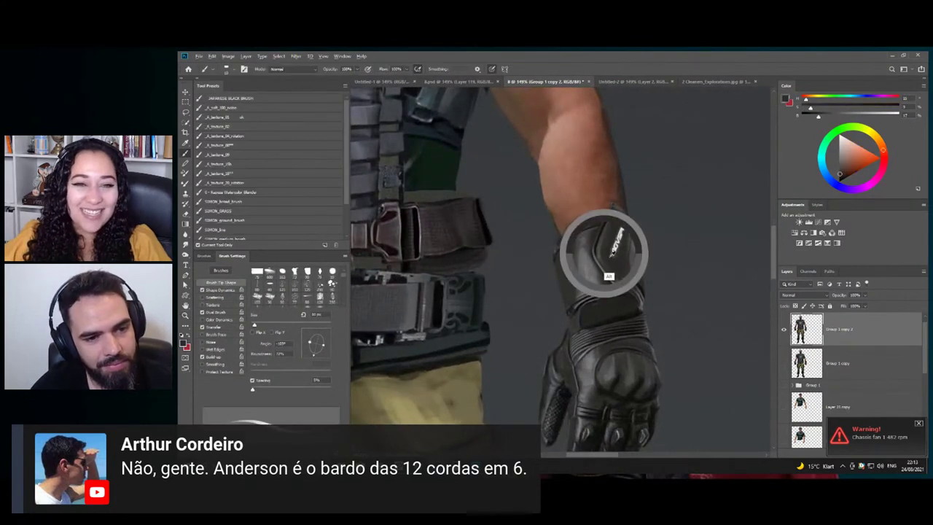
left_click(605, 254, "alt")
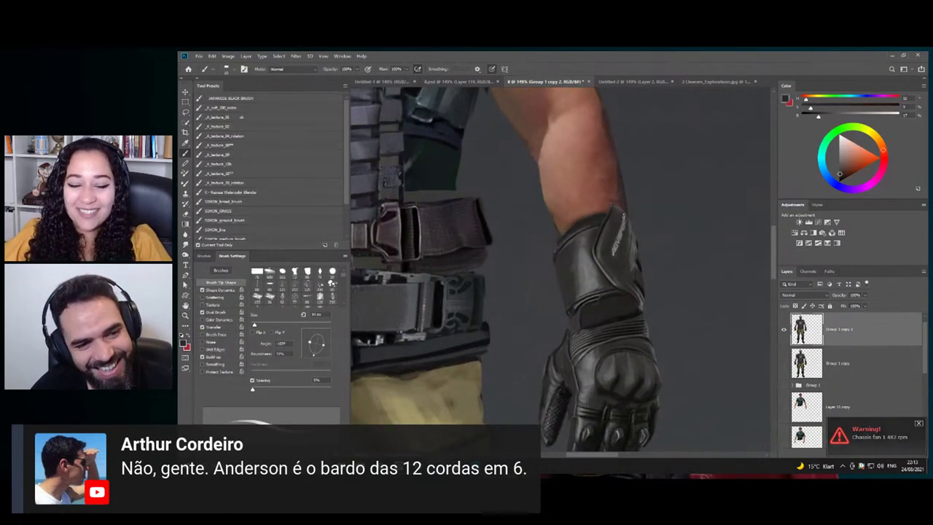
- Clean up the leather around the cuff's logo and outer panel with nearby sampled dark tones
key("z")
mouse_move(626, 220)
left_mouse_down()
mouse_move(605, 247)
mouse_move(666, 287)
left_mouse_up()
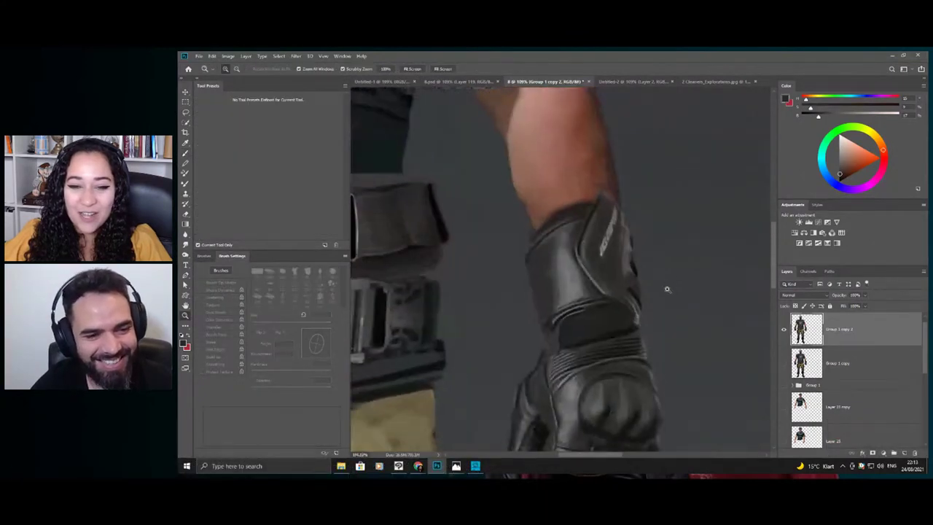
key("b")
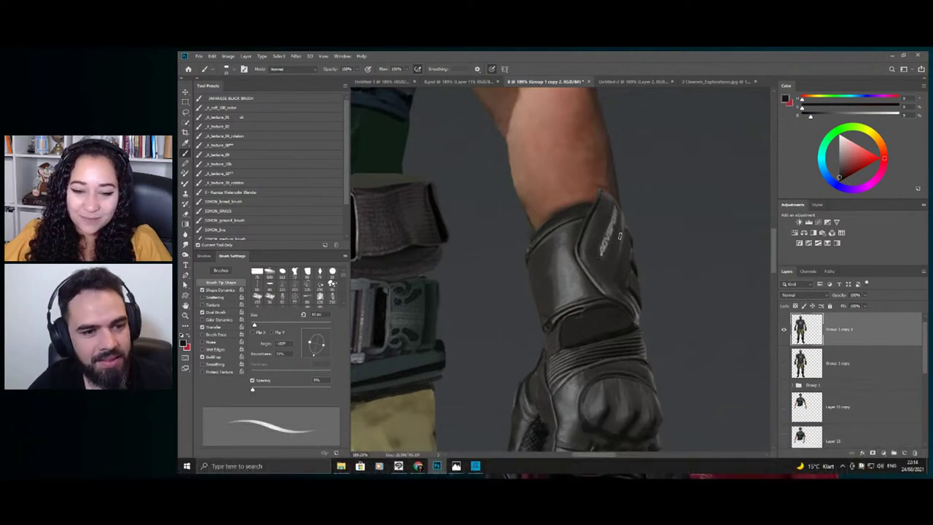
left_click(621, 232, "alt")
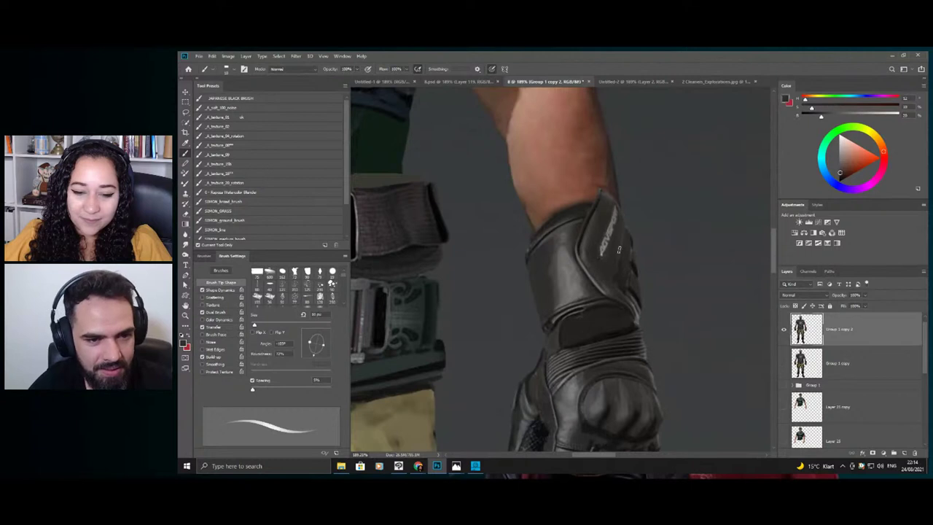
left_click(629, 271, "alt")
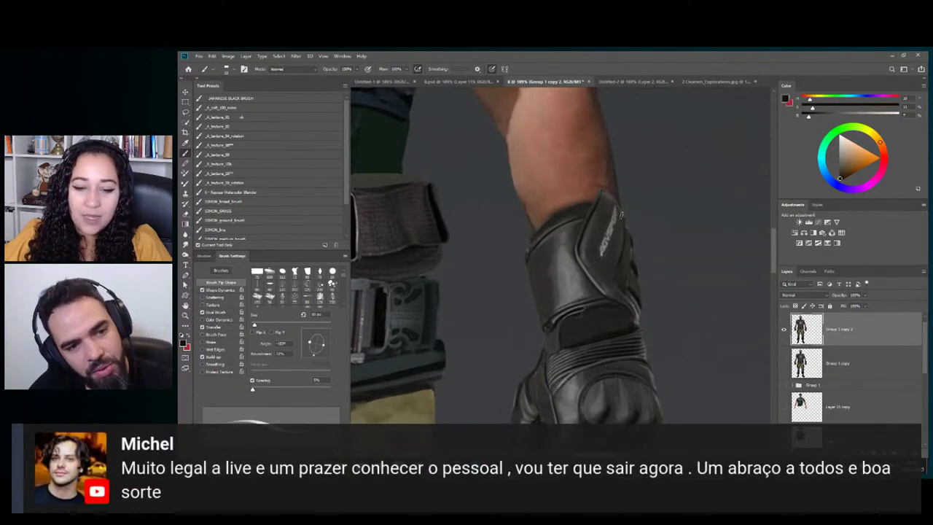
- Try painting the forearm just above the glove with a sampled skin tone, and undo the stroke
key("z")
left_click_drag(621, 245, 574, 235)
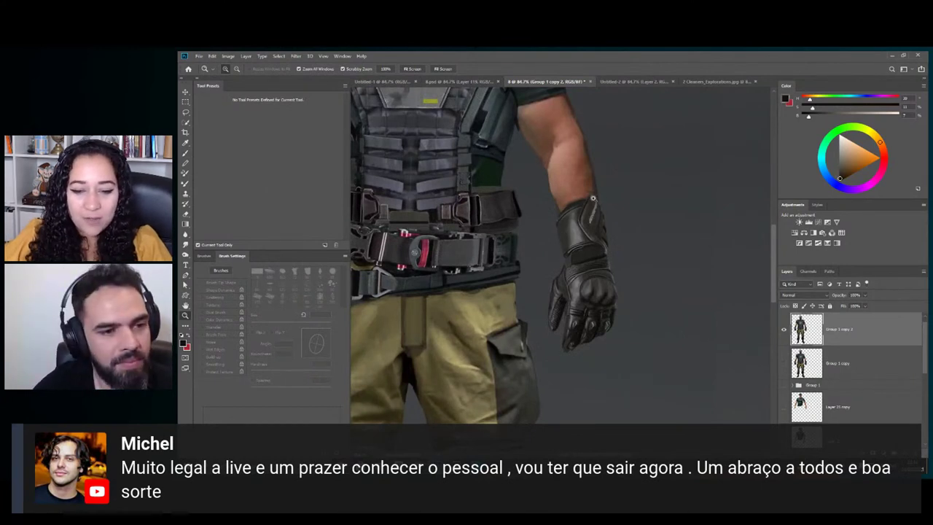
mouse_move(584, 159)
left_mouse_down()
mouse_move(595, 170)
mouse_move(618, 138)
mouse_move(557, 170)
left_mouse_up()
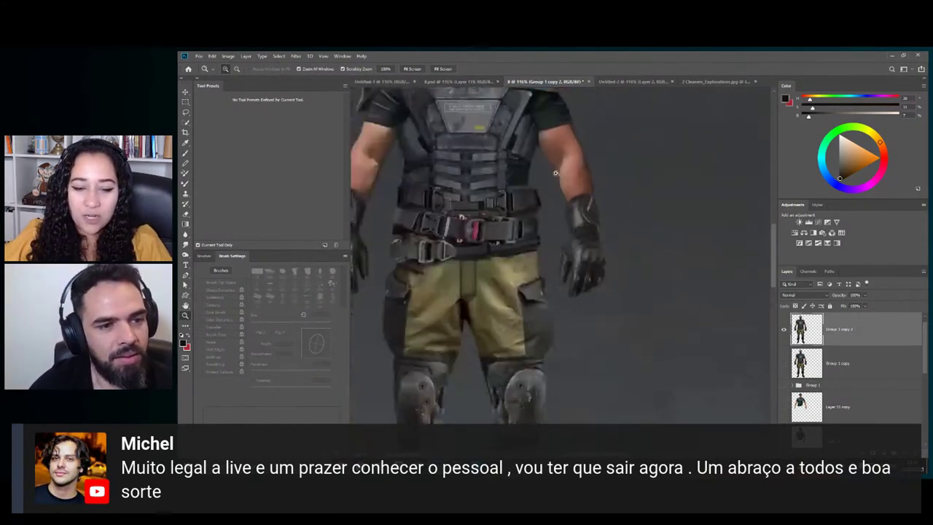
left_click_drag(597, 138, 606, 185)
key("b")
left_click(574, 219, "alt")
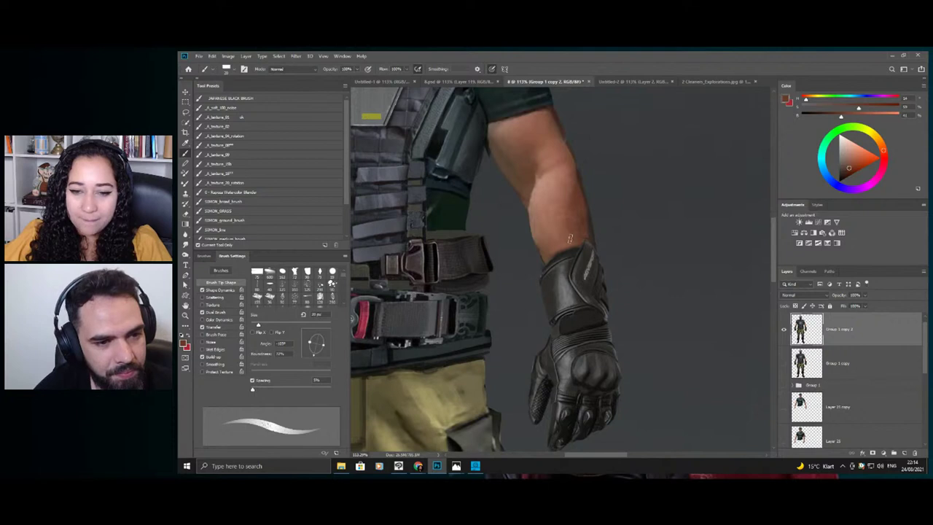
key("ctrl+z")
- Blend the forearm's skin tones above the glove with a 24 px Smudge tool that samples all layers
key("z")
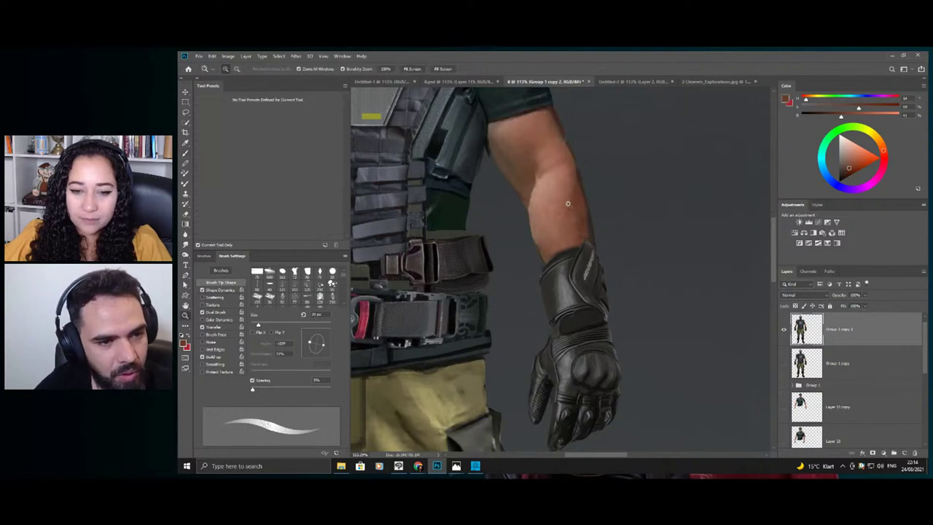
left_click_drag(569, 203, 582, 207)
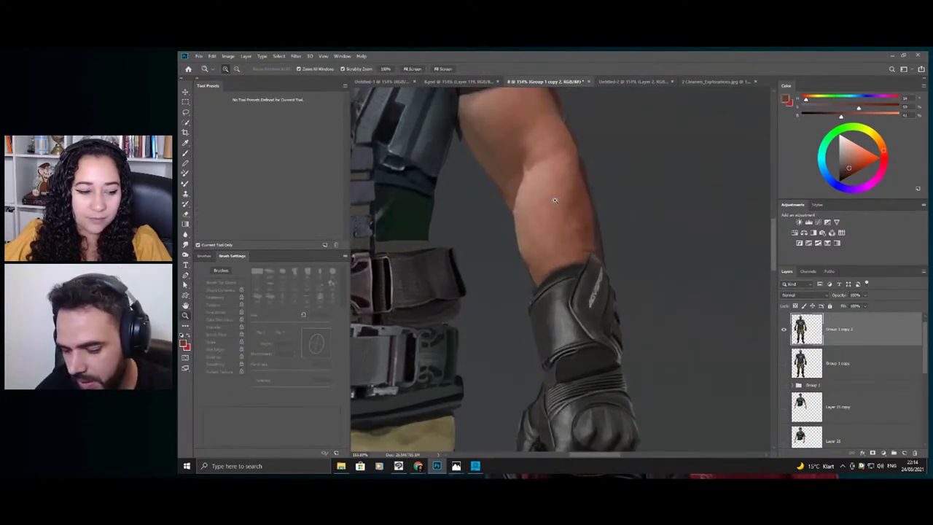
key("r")
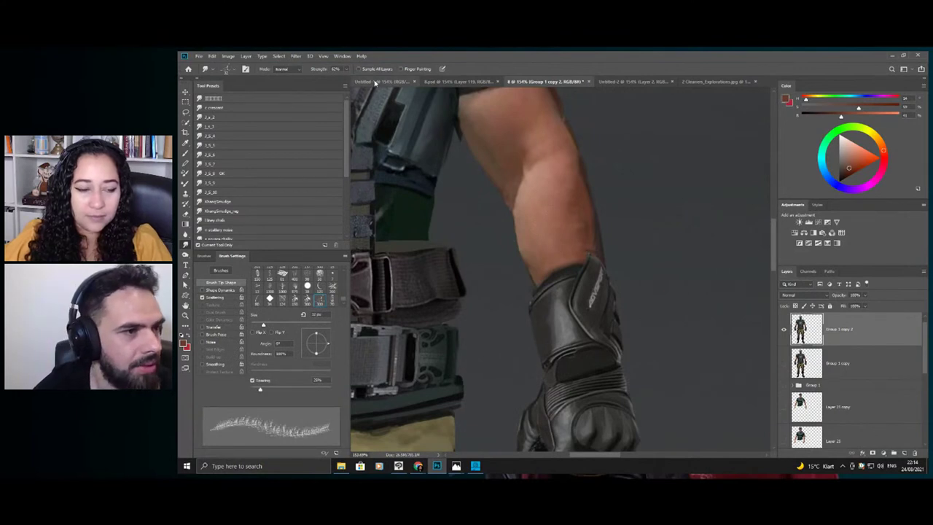
left_click(358, 69)
left_click_drag(545, 190, 542, 199, "ctrl+alt")
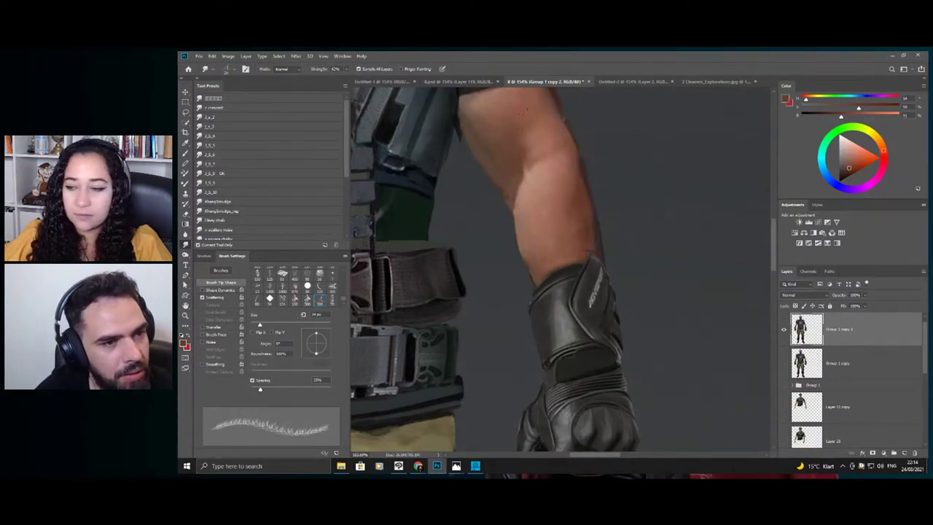
key("z")
mouse_move(557, 170)
left_mouse_down()
mouse_move(574, 169)
mouse_move(532, 152)
mouse_move(566, 123)
mouse_move(552, 124)
left_mouse_up()
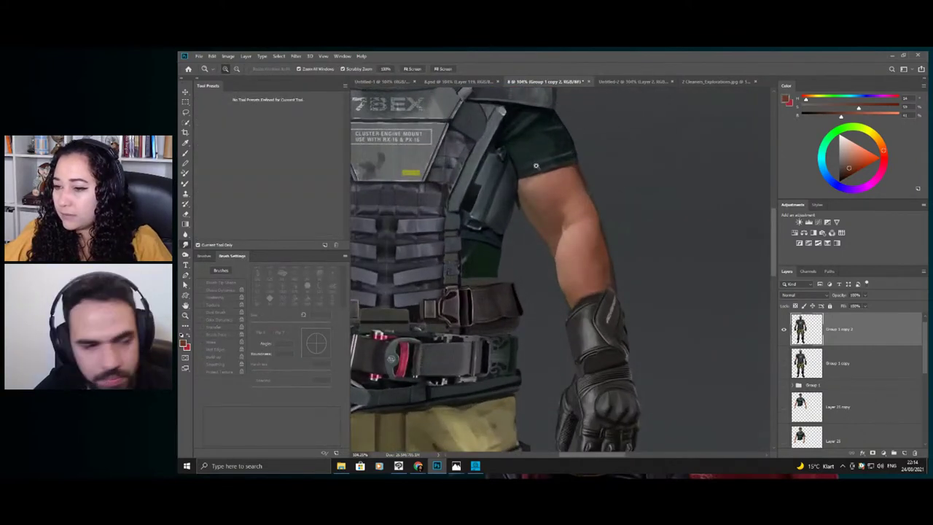
- Compare the figure with the Group 1 copy 2 layer off and on, and inspect the dark patch on the chest plate
key("z")
mouse_move(558, 189)
left_mouse_down()
mouse_move(487, 170)
mouse_move(596, 207)
mouse_move(582, 203)
left_mouse_up()
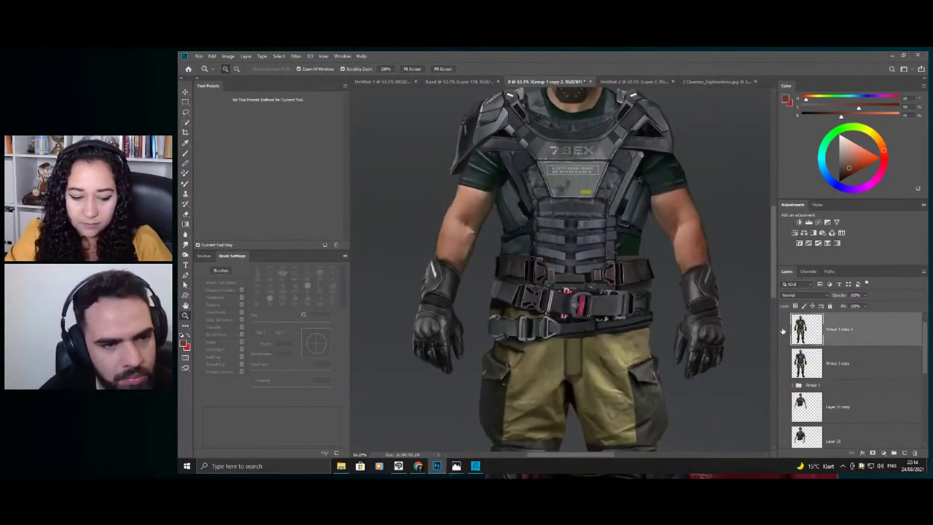
left_click(783, 331)
left_click(783, 330)
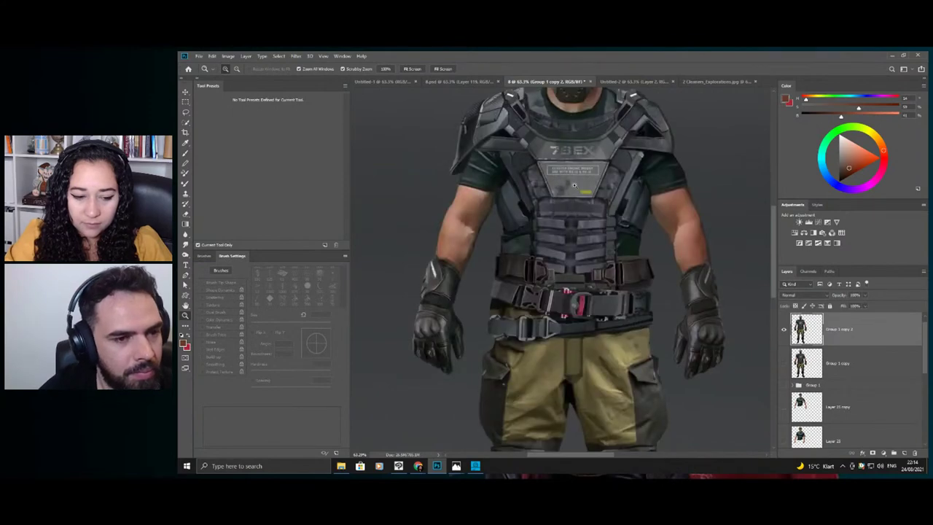
left_click_drag(565, 181, 561, 201)
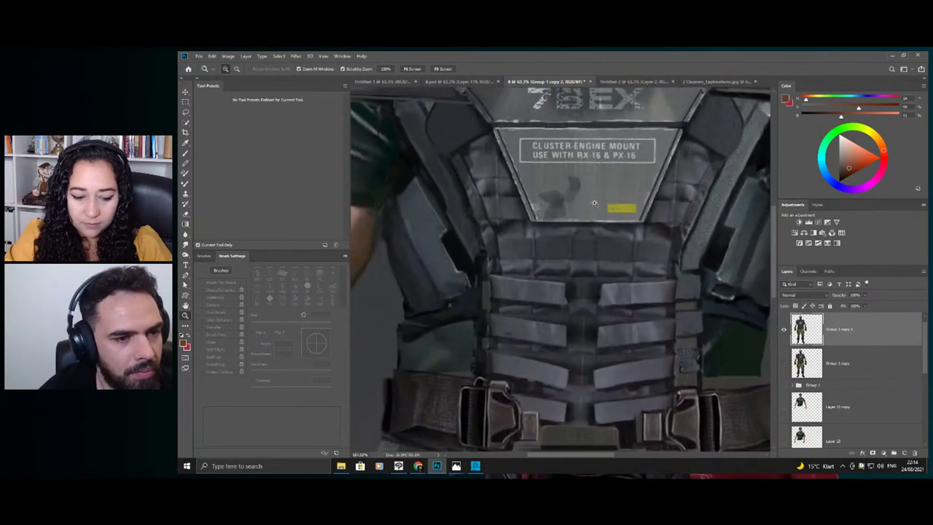
left_click(561, 175)
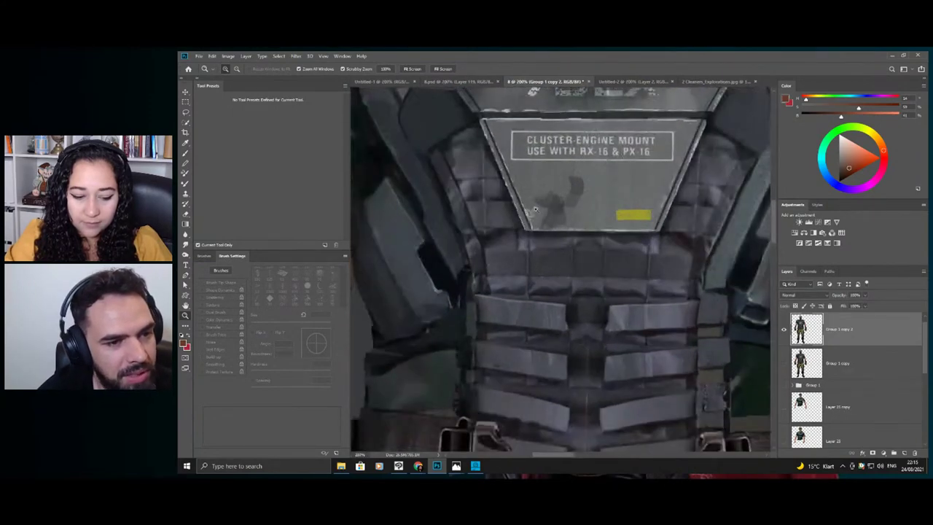
left_click_drag(593, 210, 559, 195)
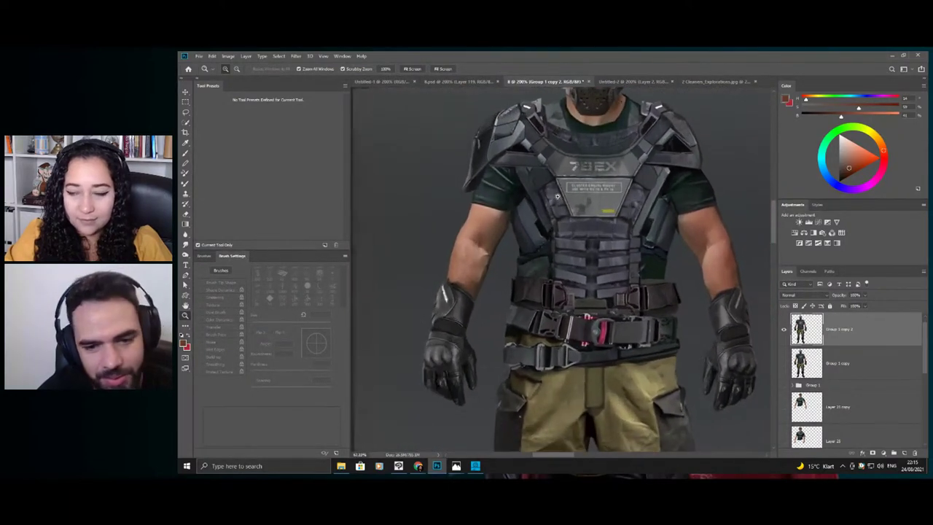
- Show the Group 1 copy layer beneath Group 1 copy 2 to fill the patch on the chest plate, and compare the two
left_click(784, 330)
left_click(784, 330)
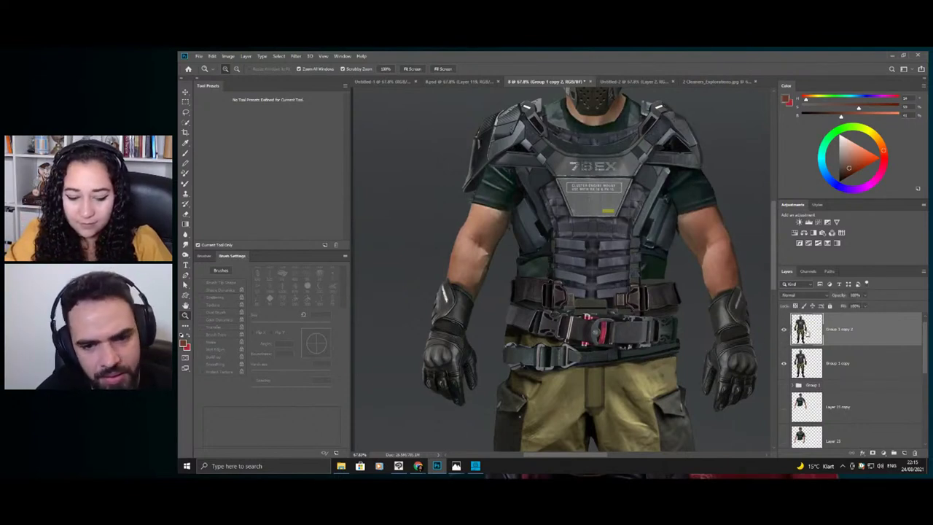
key("ctrl+g")
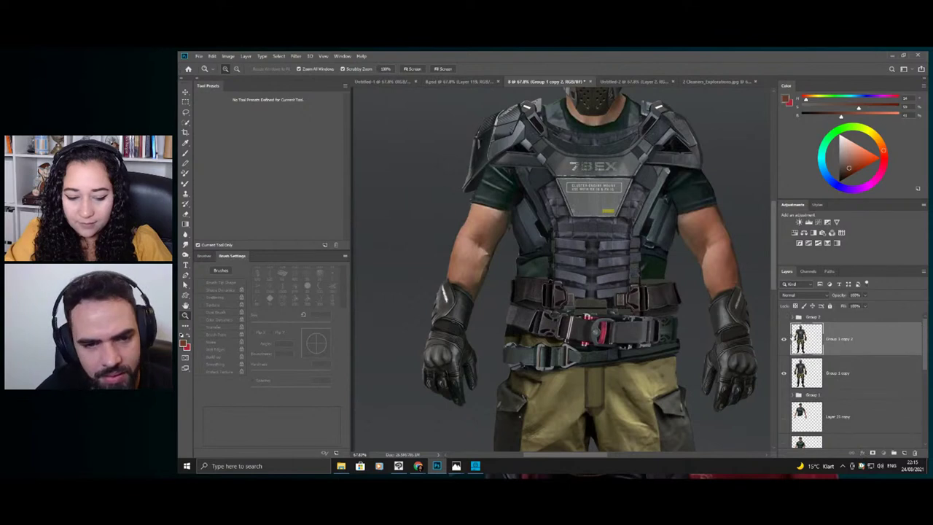
left_click(784, 340)
left_click(783, 339)
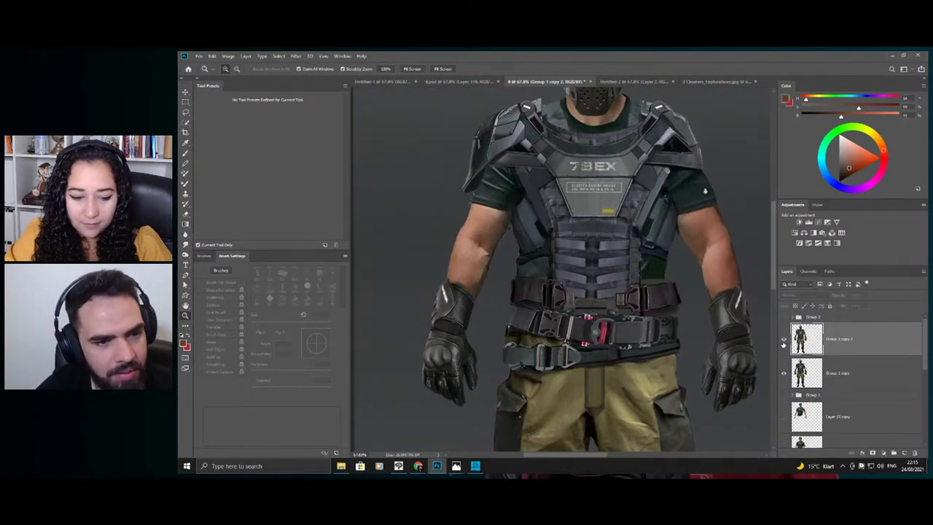
- Paint the skin of the other arm just below the green sleeve with light and dark tones sampled around it
left_click_drag(430, 222, 479, 232)
key("r")
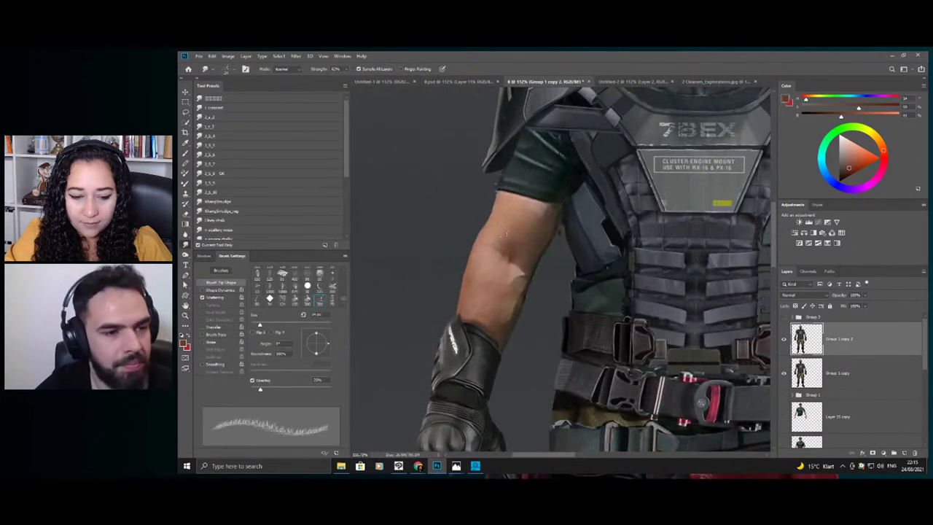
key("b")
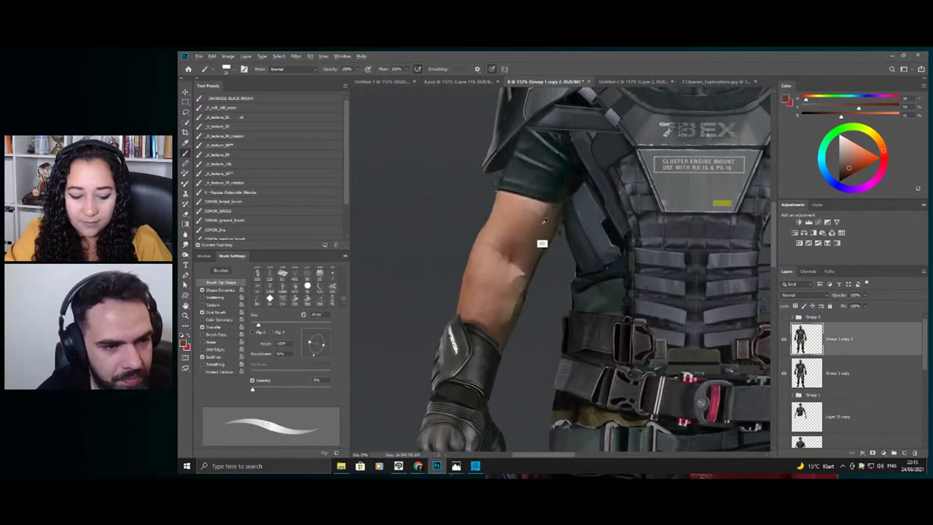
left_click(539, 223, "alt")
key("ctrl+z")
left_click(524, 213, "alt")
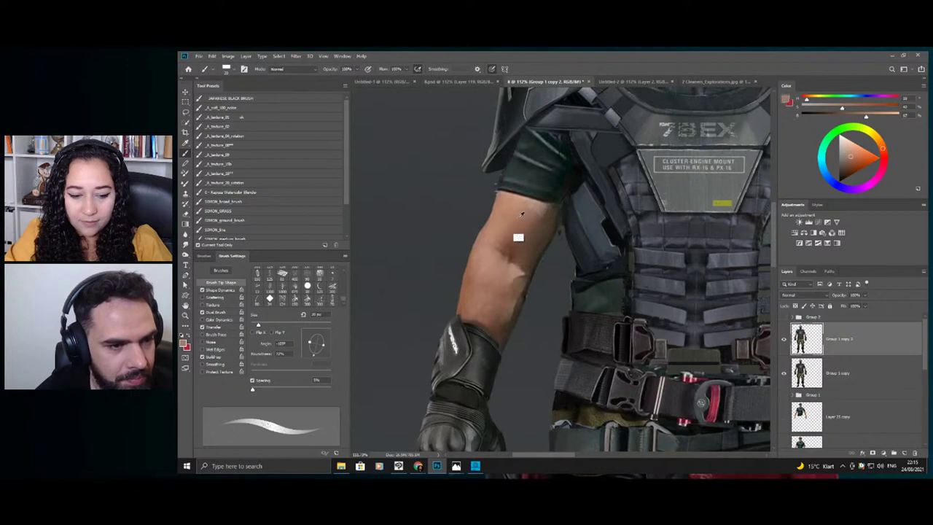
left_click(530, 238, "alt")
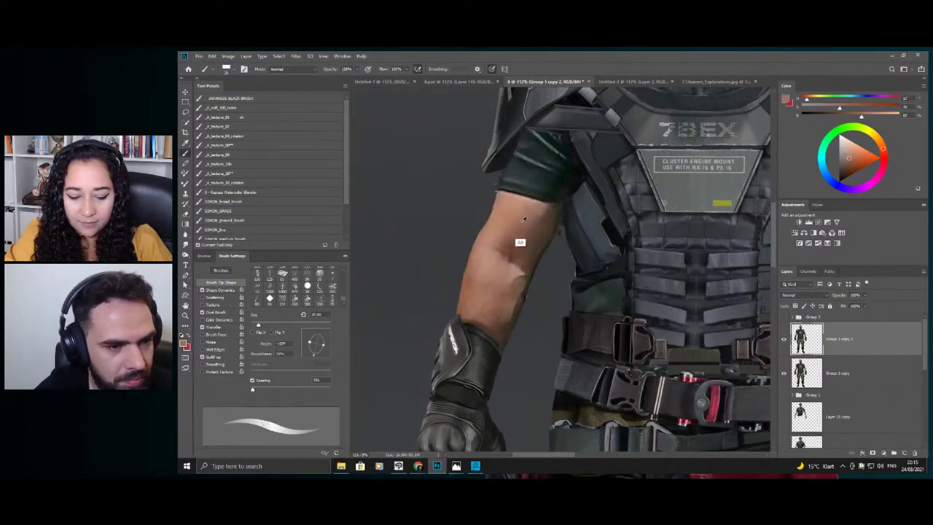
left_click(525, 254, "alt")
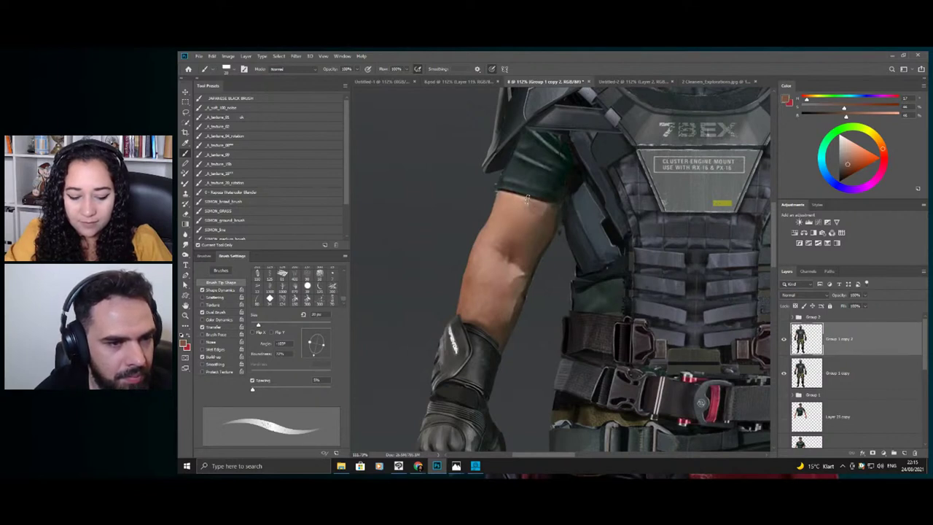
left_click(522, 209, "alt")
left_click(523, 231, "alt")
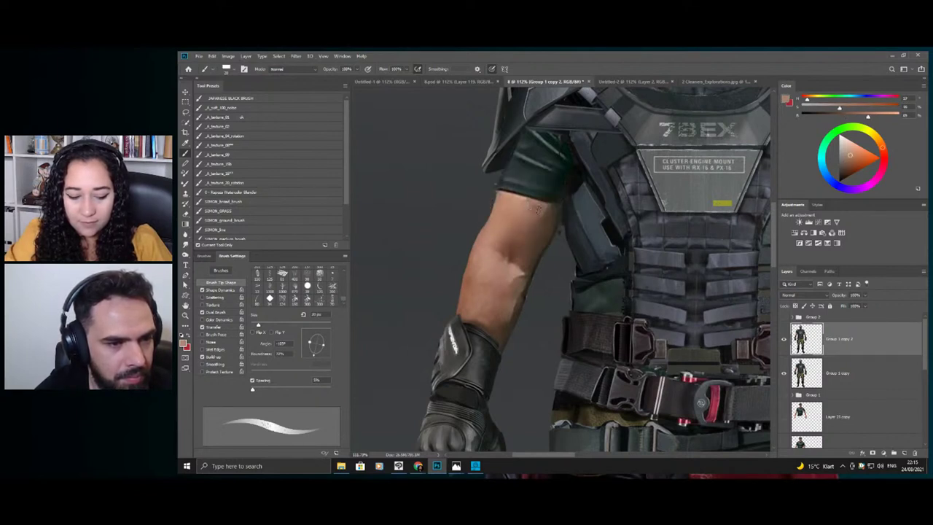
- Smudge the fresh skin strokes below the sleeve into the surrounding arm tones
key("z")
mouse_move(560, 215)
left_mouse_down()
mouse_move(498, 215)
mouse_move(561, 217)
left_mouse_up()
key("r")
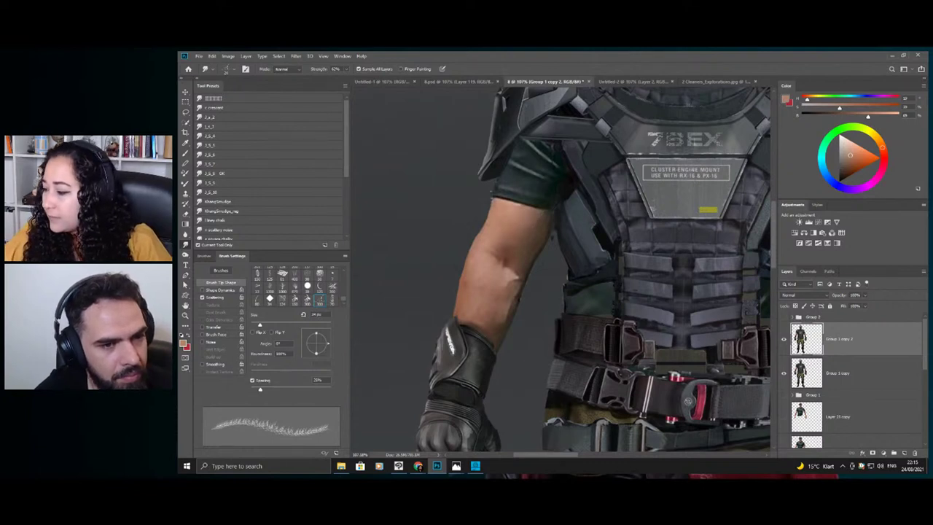
- Add a new layer above Group 1 copy 2 and adjust the brush tip's angle for painting the trousers
key("z")
left_click_drag(541, 192, 489, 195)
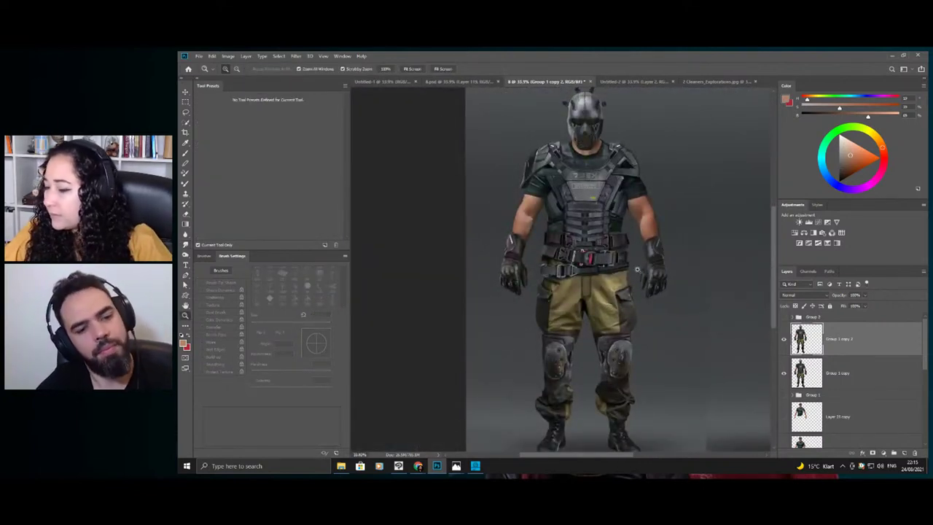
mouse_move(630, 290)
left_mouse_down()
mouse_move(631, 299)
mouse_move(639, 274)
mouse_move(627, 274)
left_mouse_up()
left_click(903, 453)
key("b")
right_click(634, 280)
left_click(605, 296)
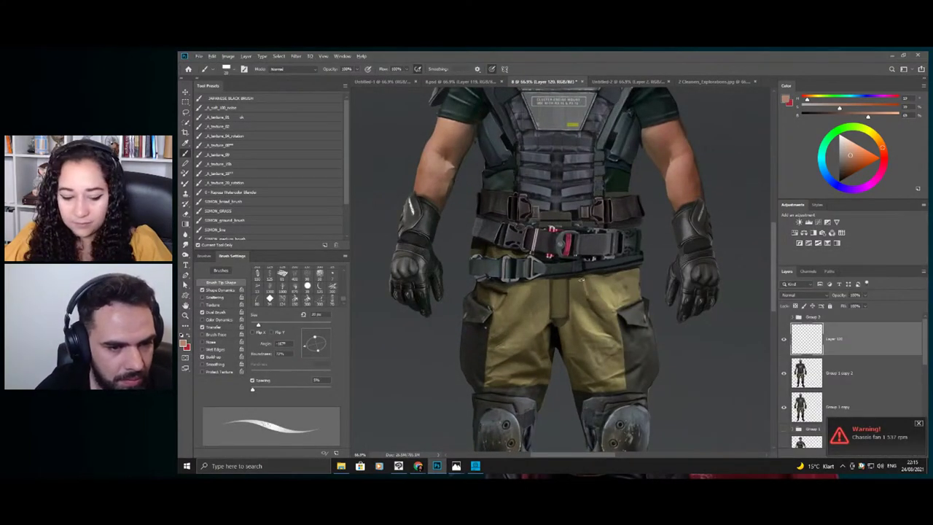
- Paint shadows on the trousers just below the belt with a sampled dark olive tone
left_click(592, 307, "alt")
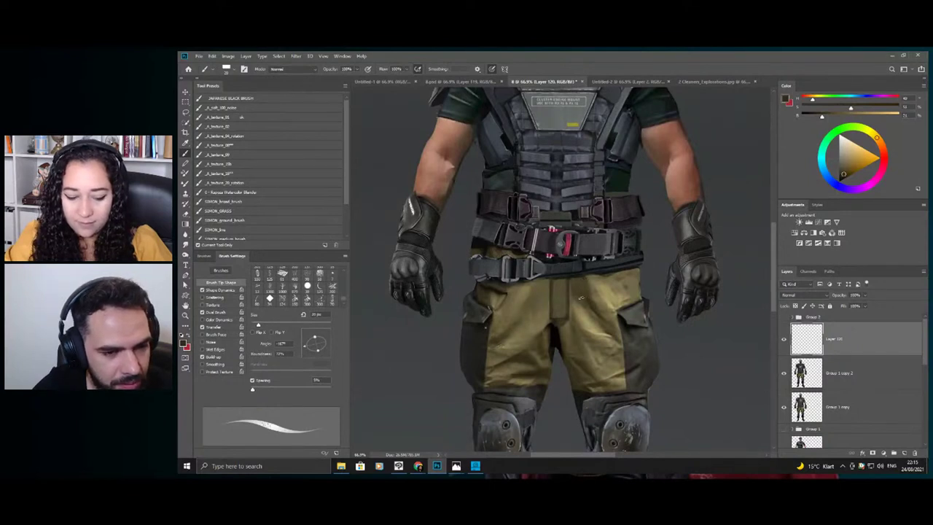
key("ctrl+space")
mouse_move(521, 314)
left_mouse_down()
mouse_move(470, 310)
mouse_move(539, 295)
left_mouse_up()
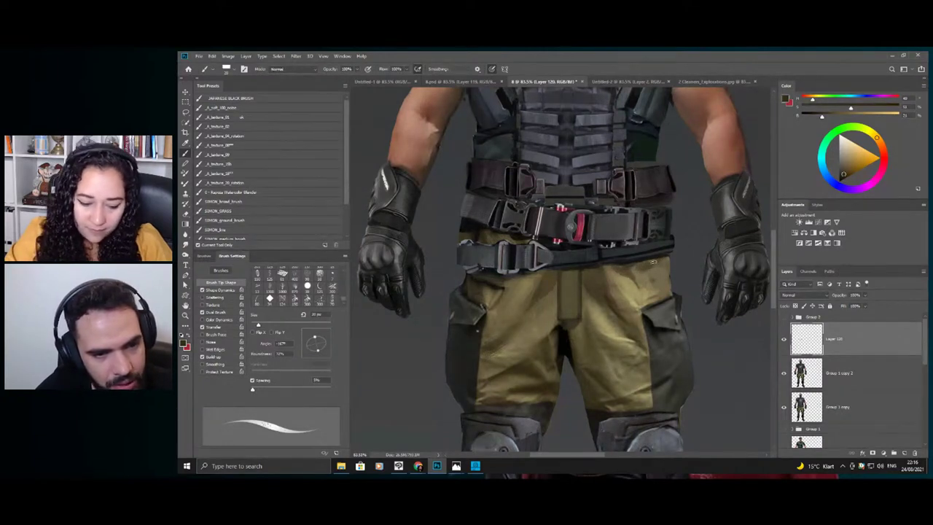
key("z")
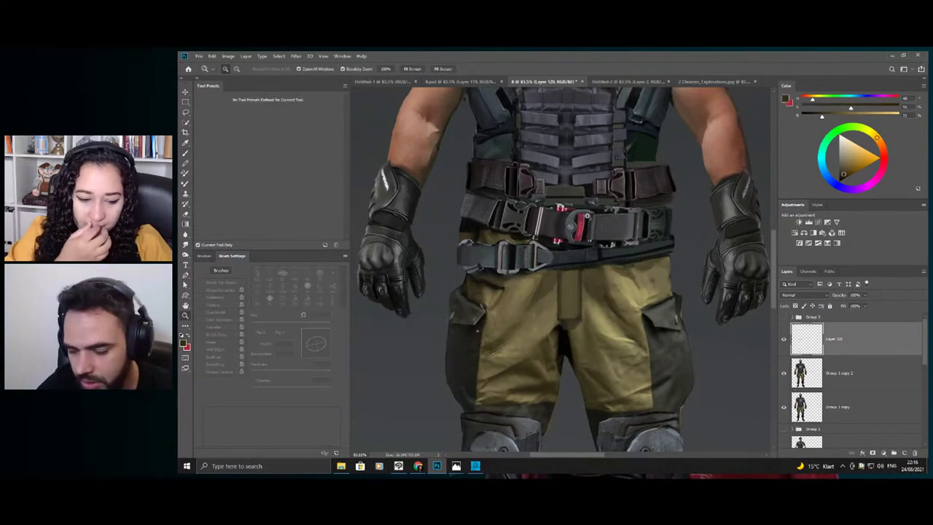
mouse_move(507, 307)
left_mouse_down()
mouse_move(469, 301)
mouse_move(533, 306)
left_mouse_up()
key("b")
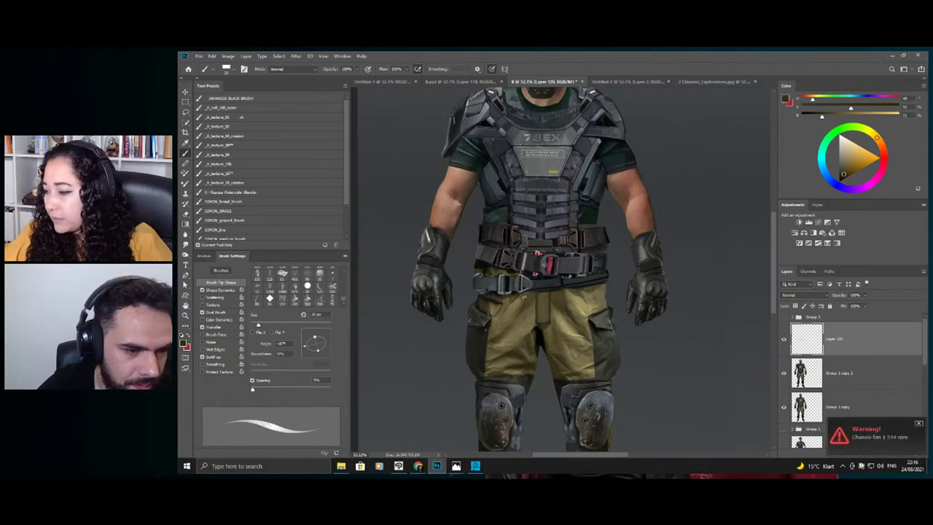
key("z")
mouse_move(547, 315)
left_mouse_down()
mouse_move(538, 315)
mouse_move(569, 315)
left_mouse_up()
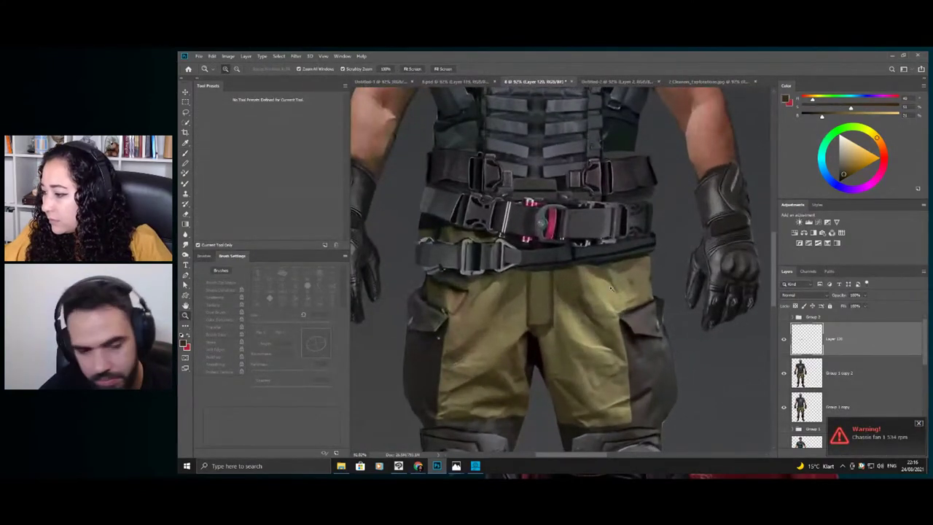
- Soften the trouser shadows around the fly and below the belt, alternating between the Smudge tool and the brush
key("r")
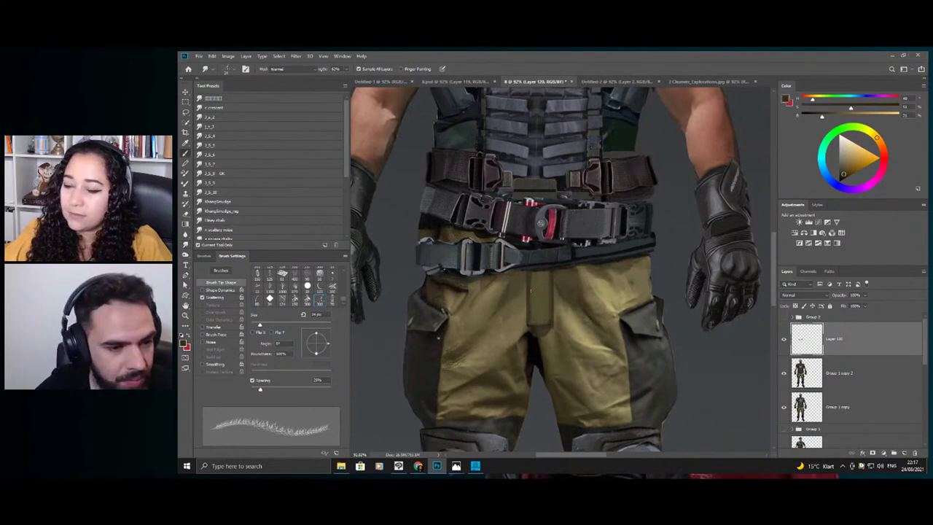
key("b")
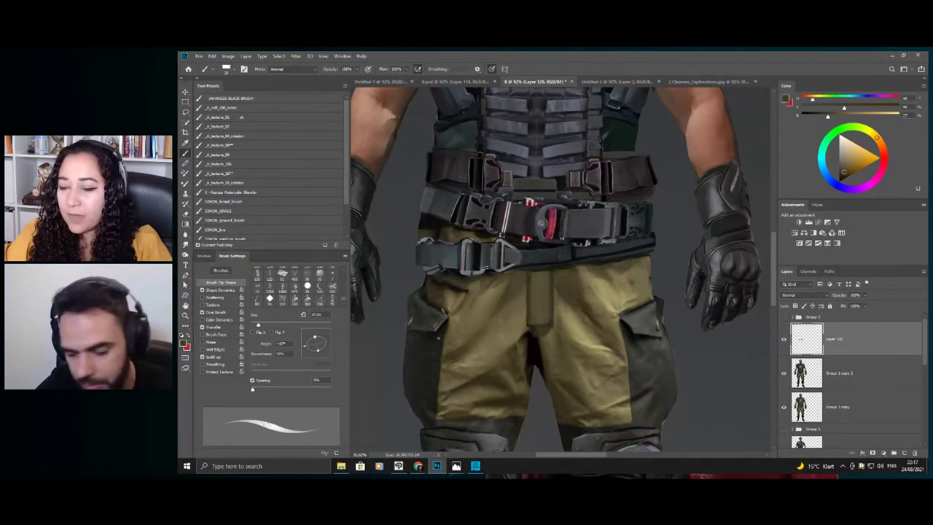
key("r")
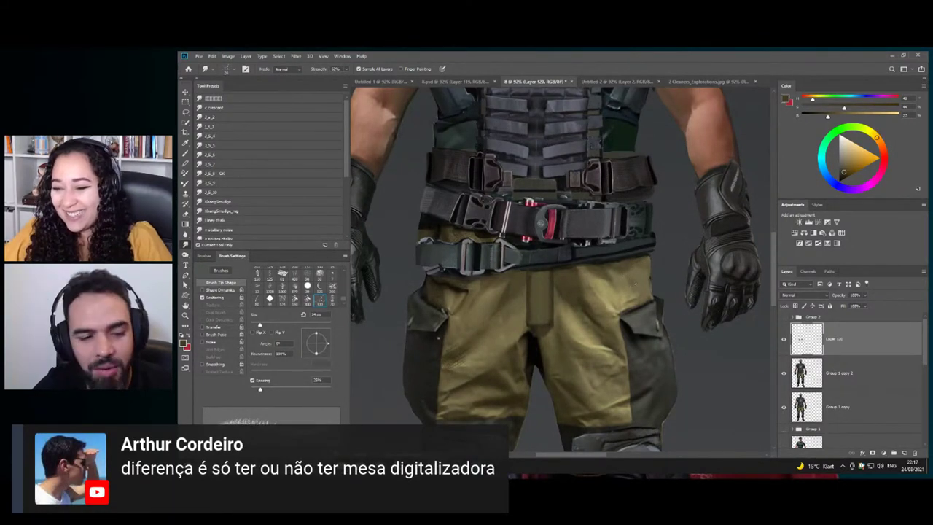
- Repaint the trouser fabric between the belt and the side pocket with olive tones sampled around it
key("b")
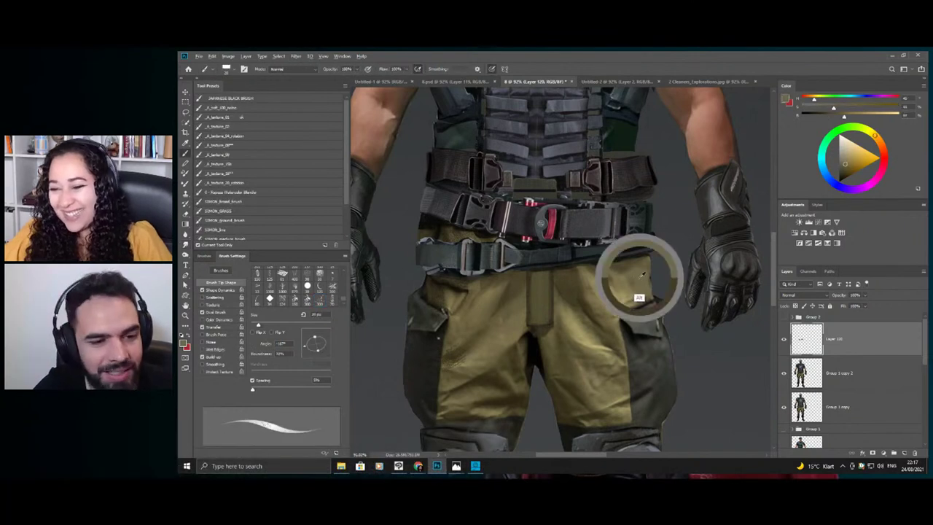
left_click(642, 274, "alt")
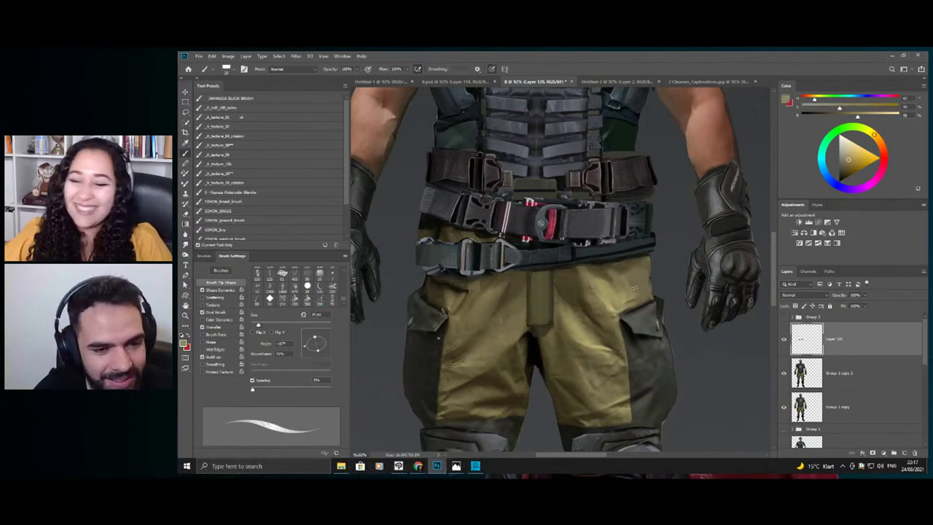
left_click(624, 314, "alt")
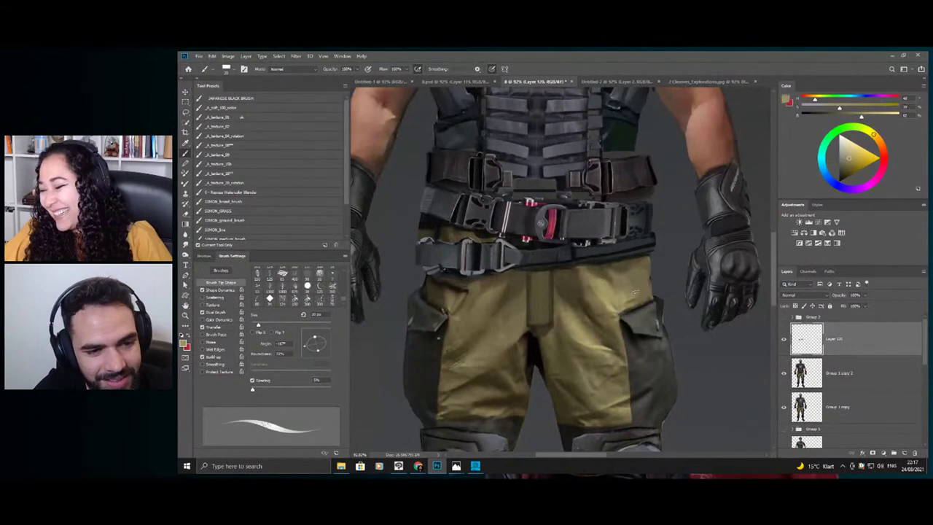
left_click(625, 298, "alt")
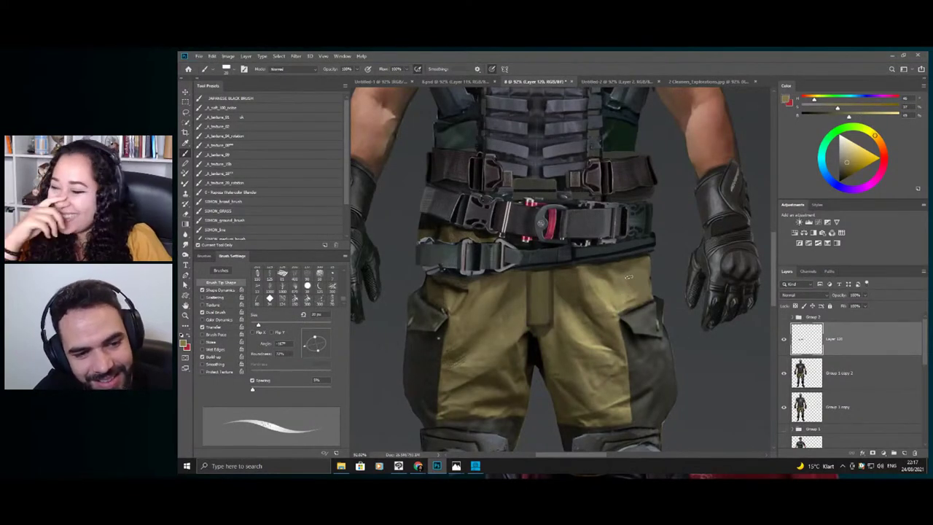
key("z")
key("ctrl+0")
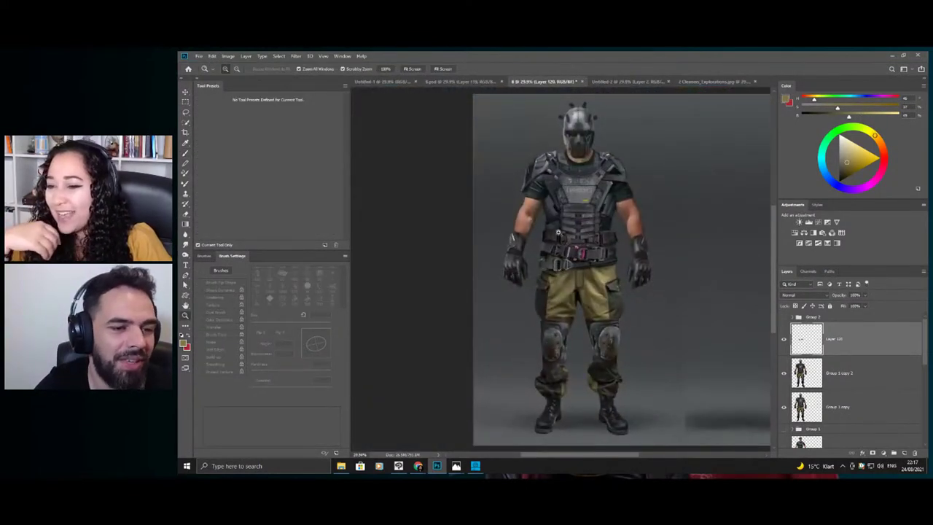
- Paint dark olive touch-ups on the trousers beside the fly just below the belt, using a sampled tone
left_click_drag(595, 280, 612, 290)
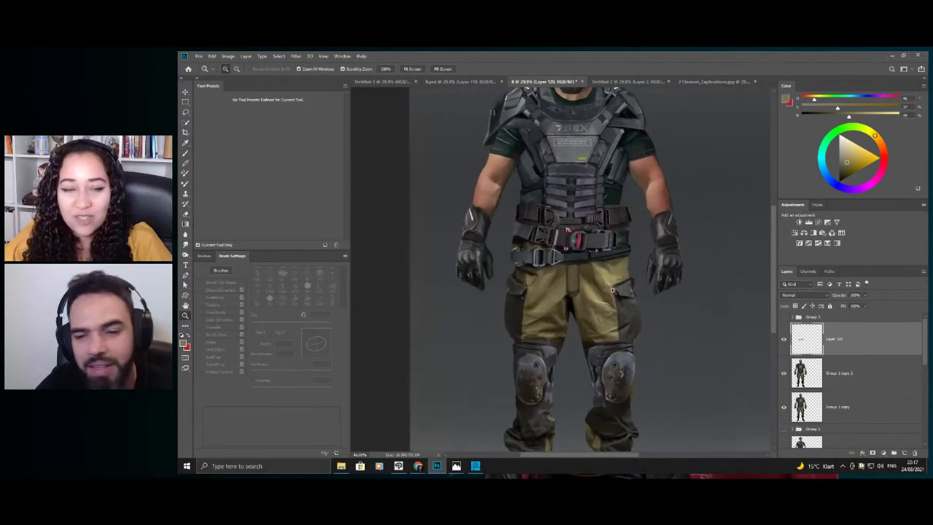
left_click(609, 290)
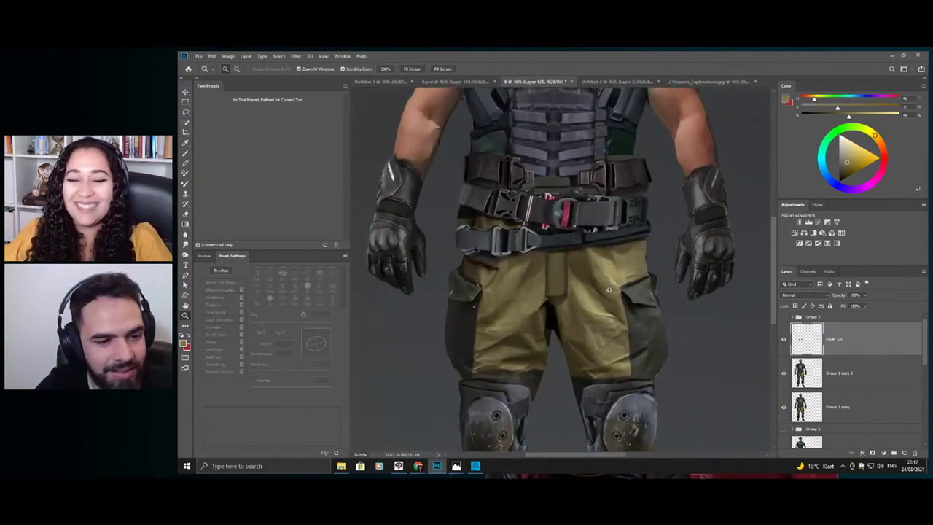
key("b")
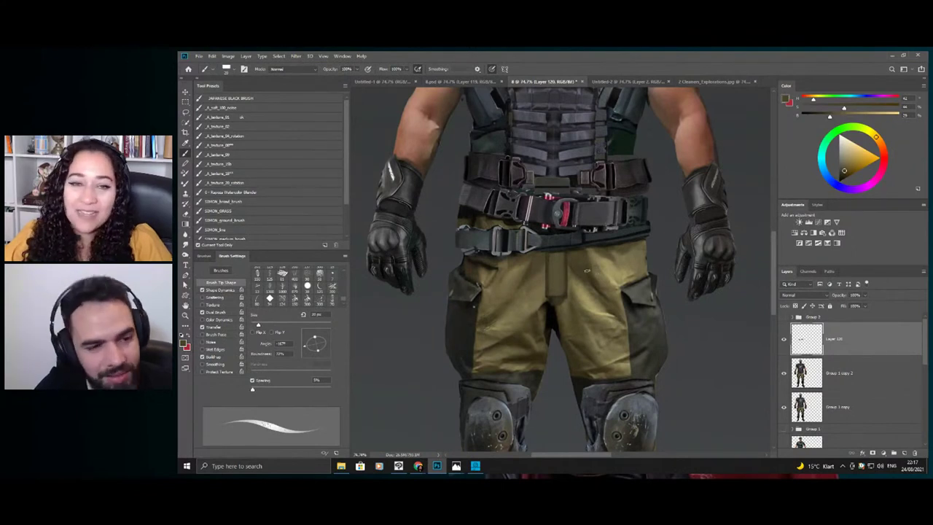
key("z")
left_click_drag(472, 262, 484, 265)
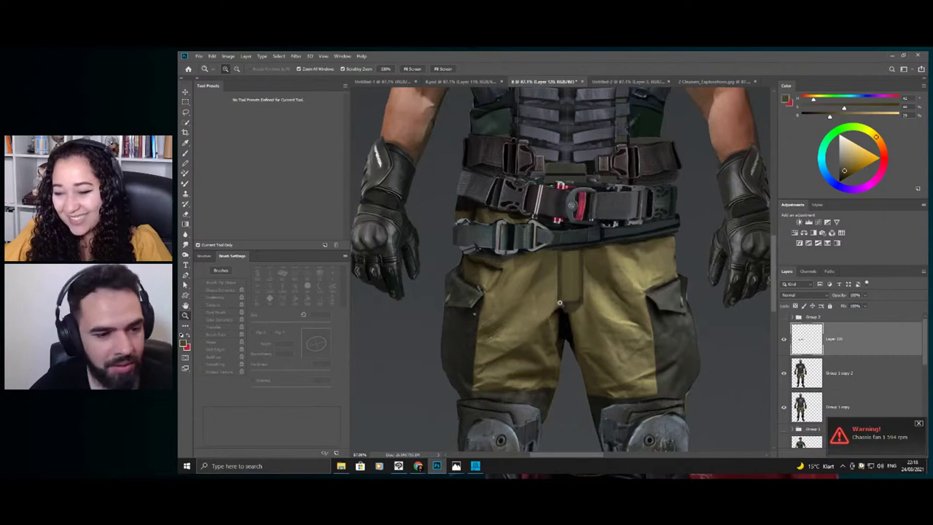
left_click_drag(553, 293, 568, 298)
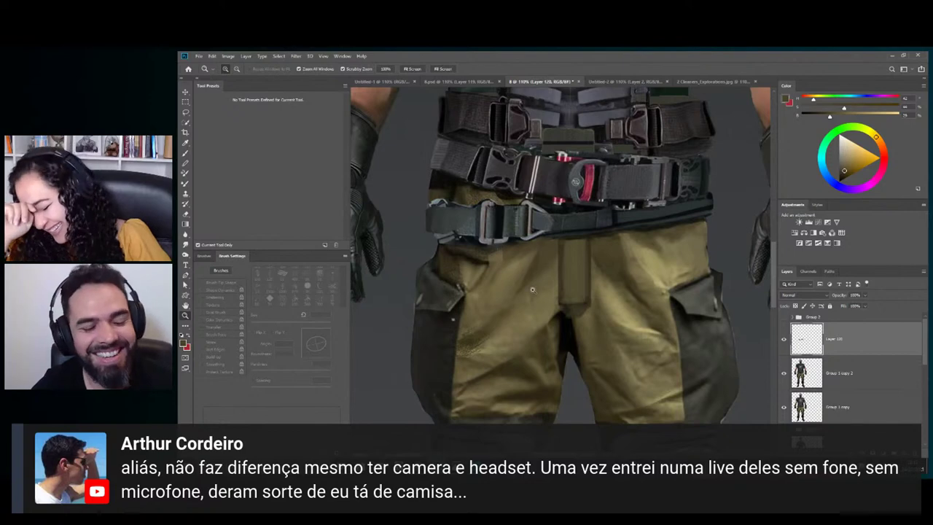
left_click_drag(527, 291, 508, 290)
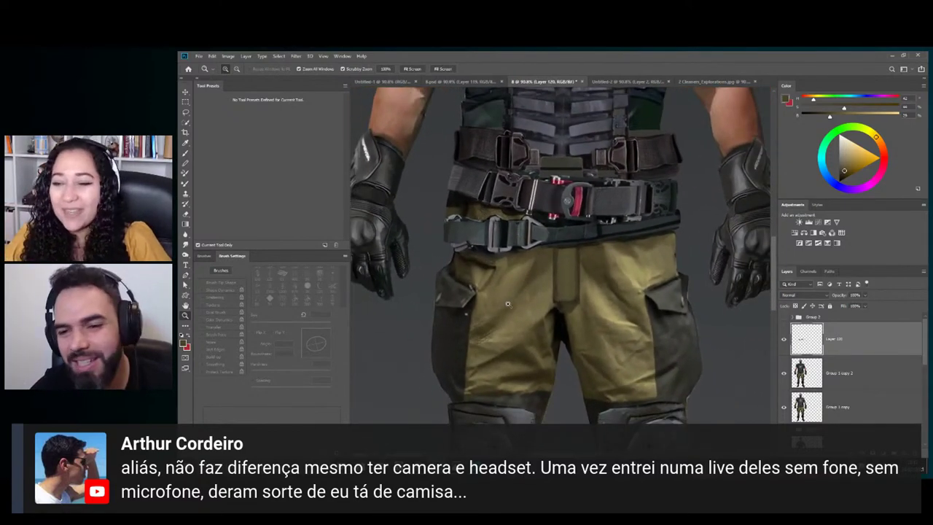
- Blend the fabric around the base of the fly with the brush, using olive tones sampled from the trousers
left_click(574, 256)
key("b")
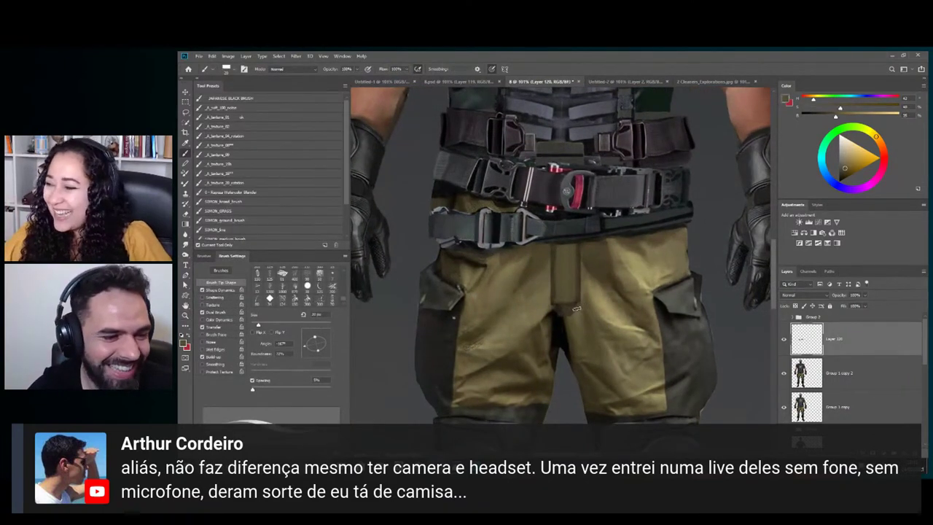
left_click(541, 323, "alt")
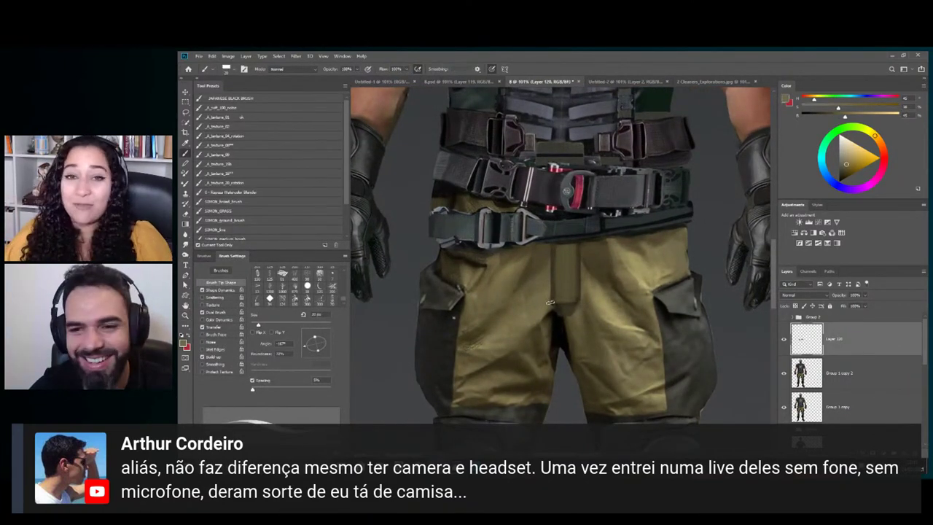
key("z")
left_click_drag(545, 293, 510, 292)
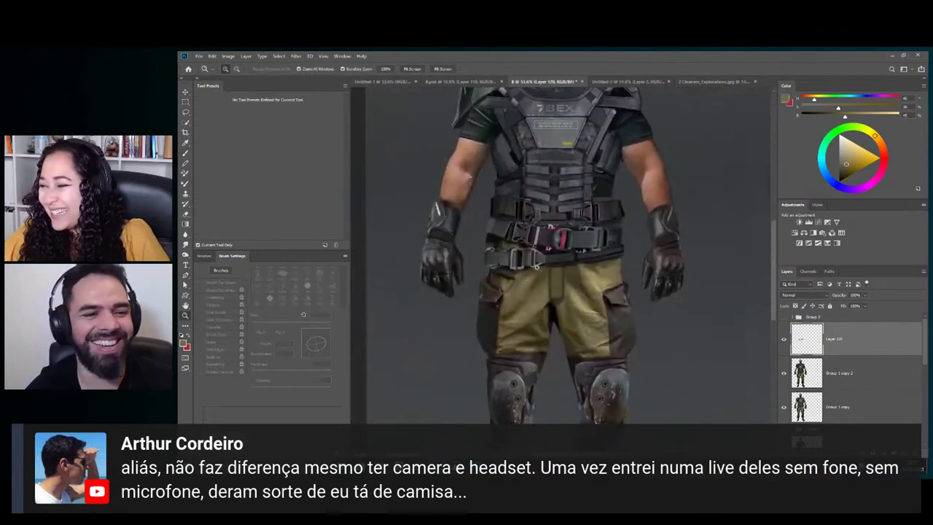
- Darken the strip of trouser fabric showing between the two belts at the hip with sampled dark olive and near-black tones
left_click_drag(474, 230, 525, 249)
key("b")
key("z")
key("b")
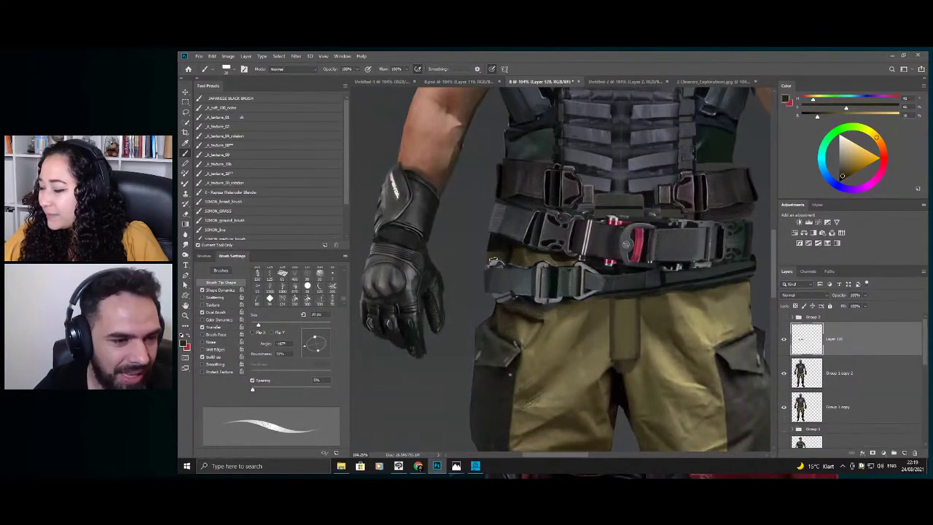
left_click(524, 253, "alt")
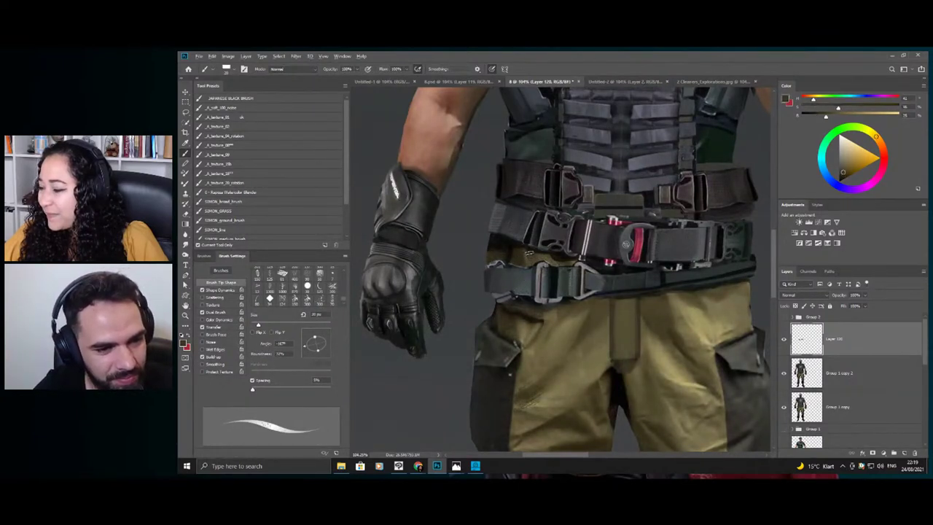
left_click(539, 270, "alt")
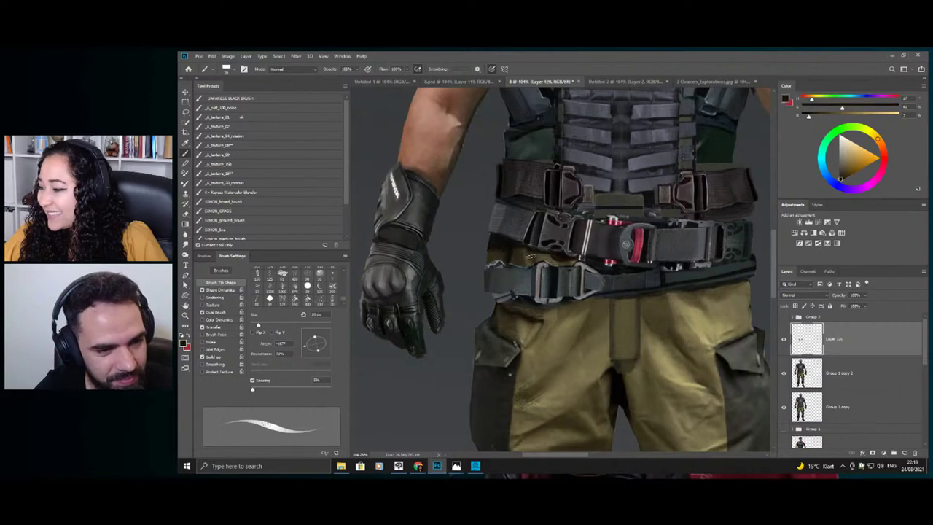
key("z")
left_click_drag(570, 255, 495, 257)
left_click_drag(613, 262, 674, 271)
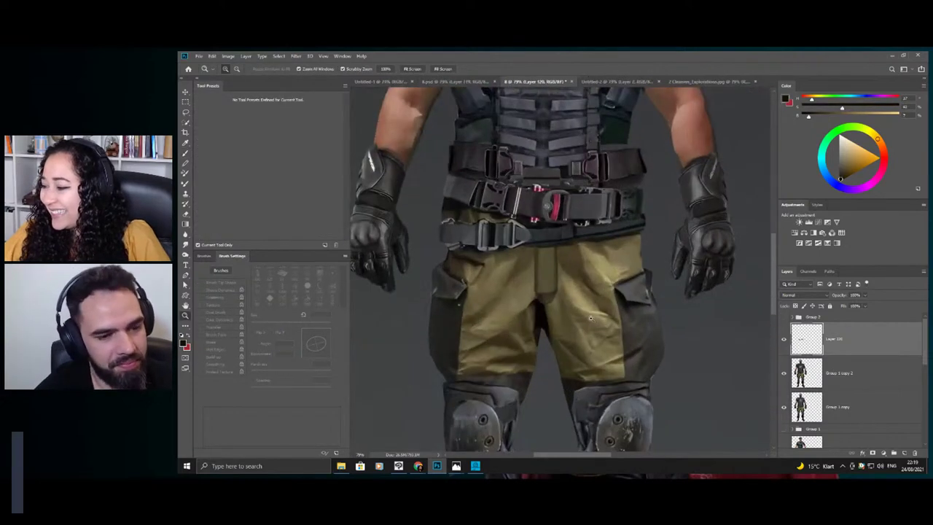
- Paint dark shadows on the trousers' side pocket beside the thigh with a near-black tone
left_click_drag(580, 346, 598, 347)
key("b")
key("z")
mouse_move(594, 267)
left_mouse_down()
mouse_move(547, 250)
mouse_move(613, 277)
left_mouse_up()
key("b")
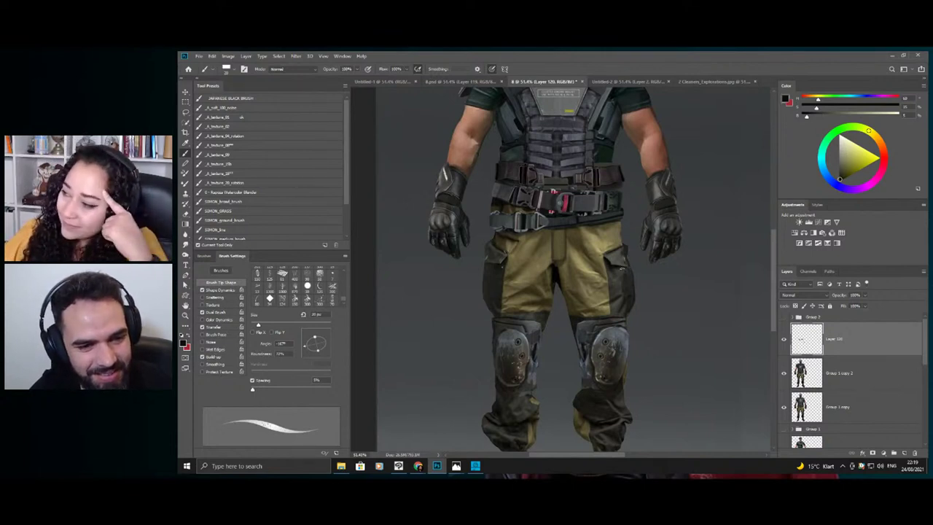
left_click_drag(586, 263, 516, 242)
left_click_drag(599, 206, 672, 211)
- Touch up the green shirt beside the vest's midsection with dark tones sampled from the shirt and armour
left_click(599, 233, "alt")
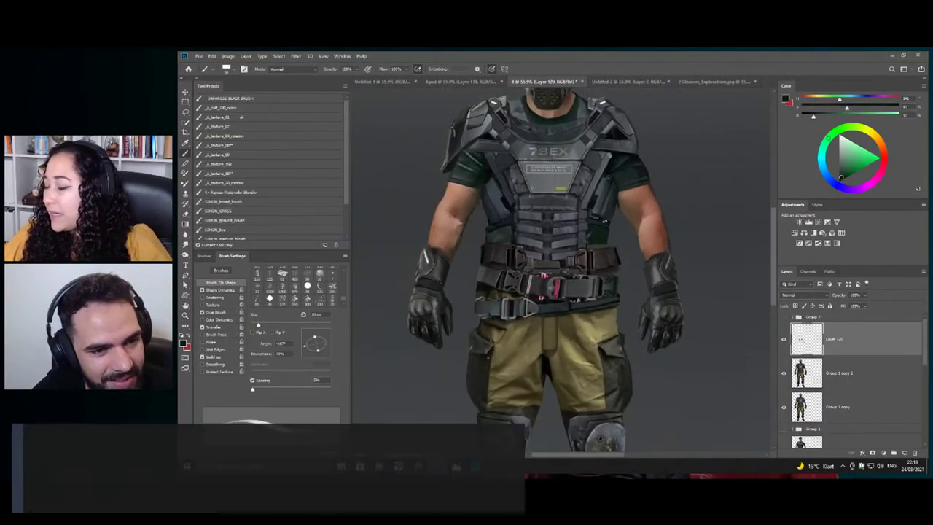
left_click(605, 208, "alt")
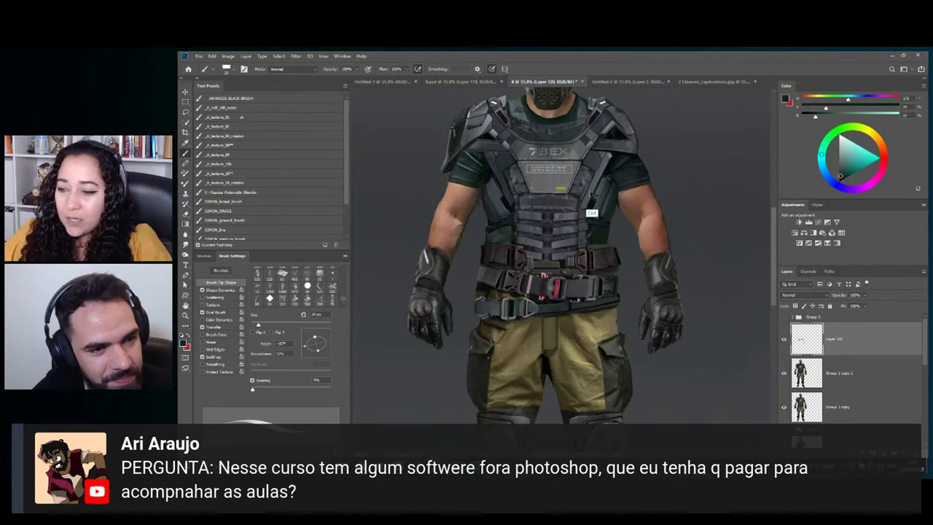
left_click(552, 232, "alt")
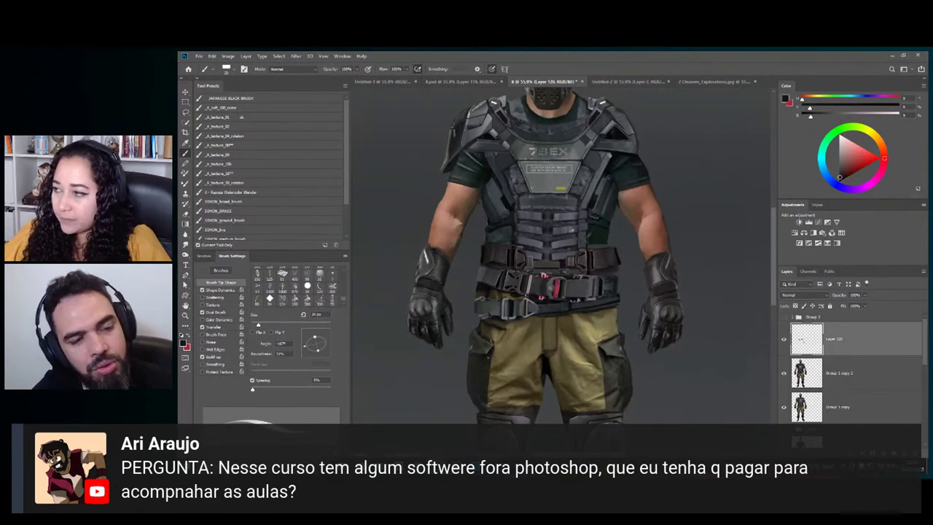
key("z")
left_click_drag(602, 216, 554, 239)
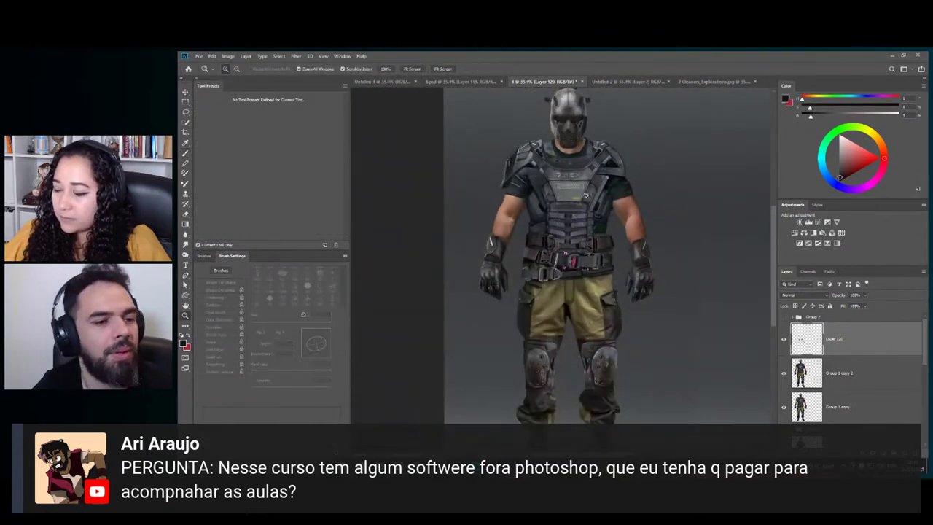
left_click_drag(625, 194, 646, 199)
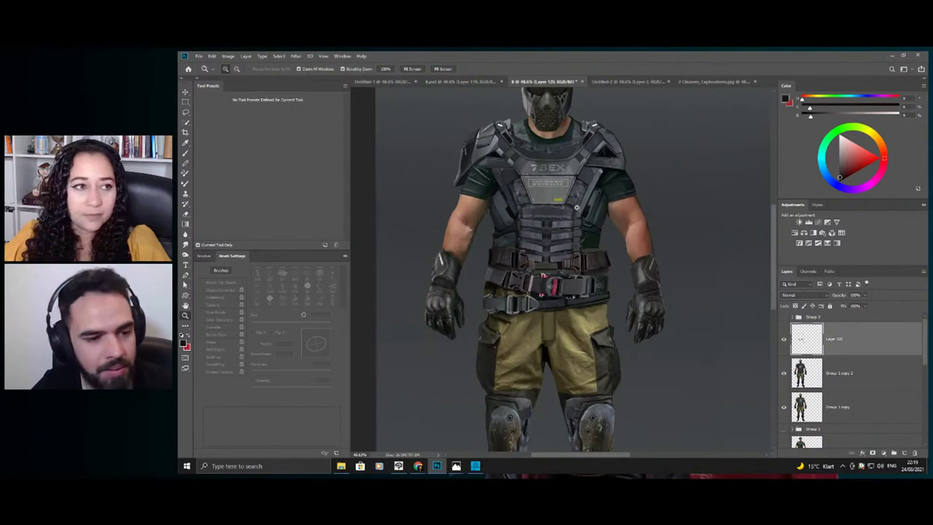
left_click_drag(589, 219, 552, 221)
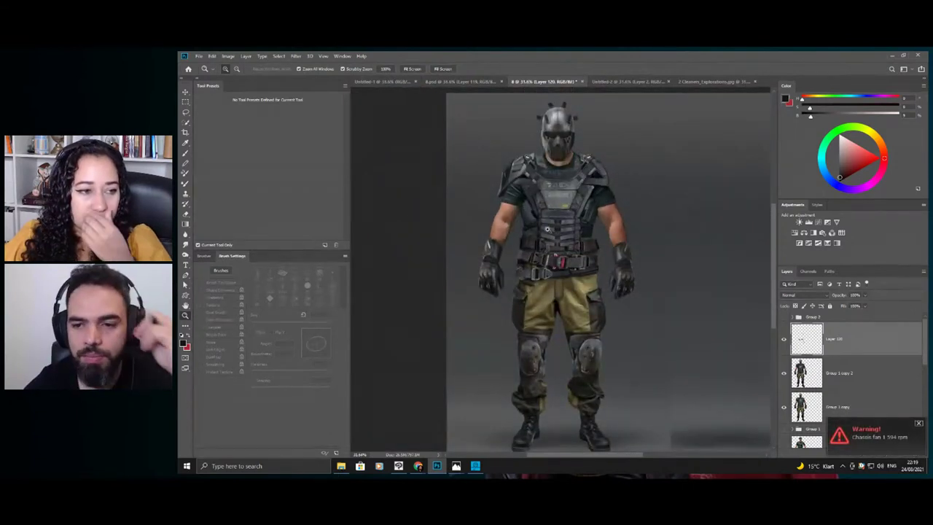
mouse_move(592, 319)
left_mouse_down()
mouse_move(602, 324)
mouse_move(589, 309)
left_mouse_up()
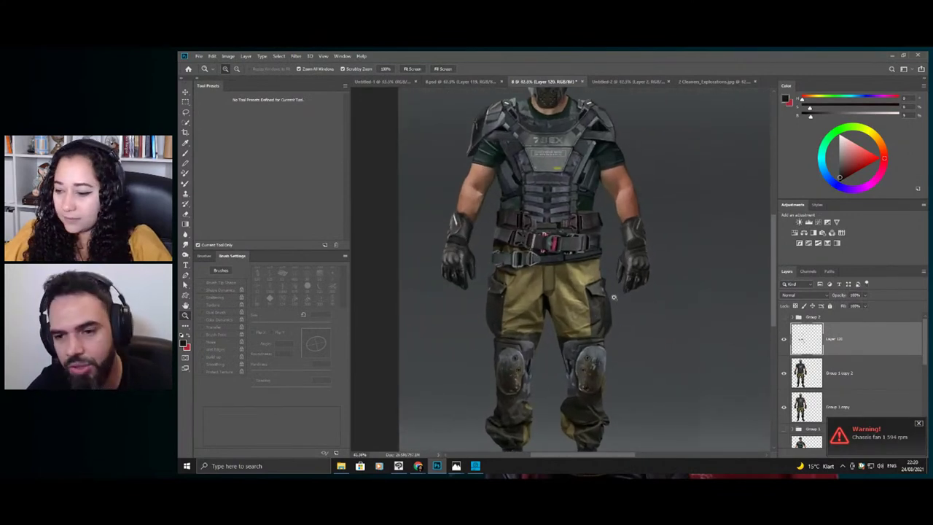
- Soften the painted shadows on the trousers' side pocket with the Smudge tool
key("ctrl+space")
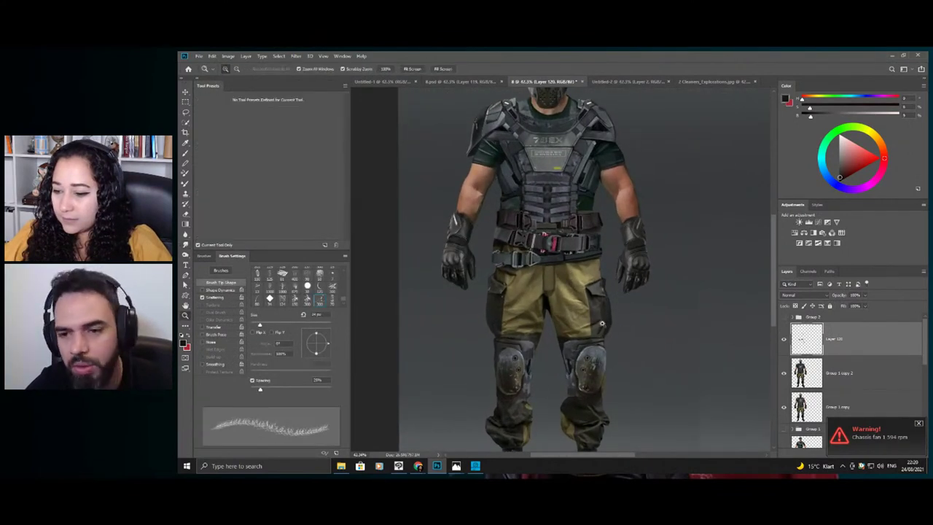
mouse_move(599, 320)
left_mouse_down()
mouse_move(614, 328)
mouse_move(605, 323)
left_mouse_up()
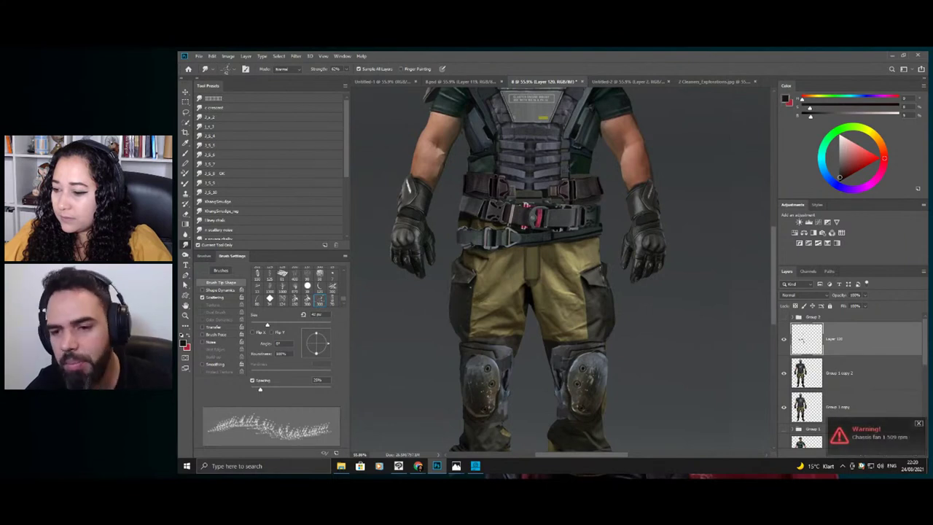
key("z")
left_click_drag(605, 268, 620, 272)
key("r")
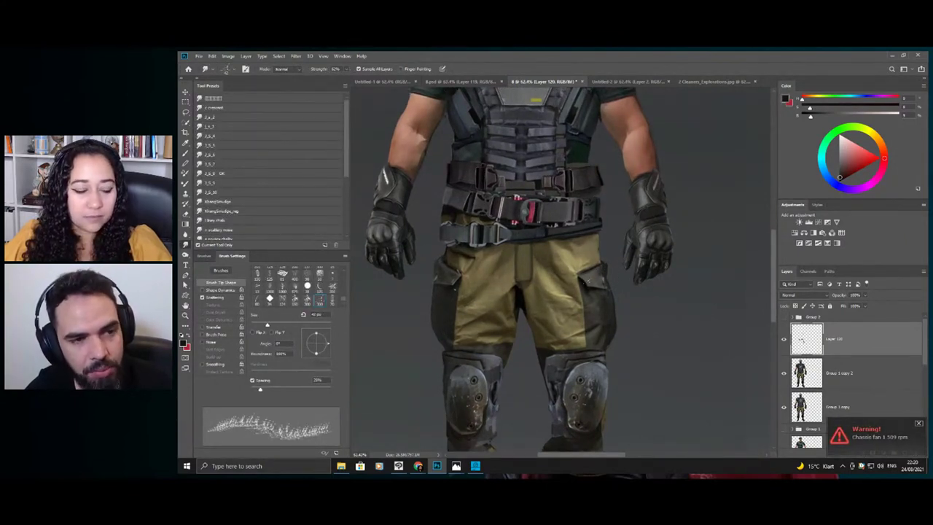
key("z")
left_click_drag(602, 293, 574, 293)
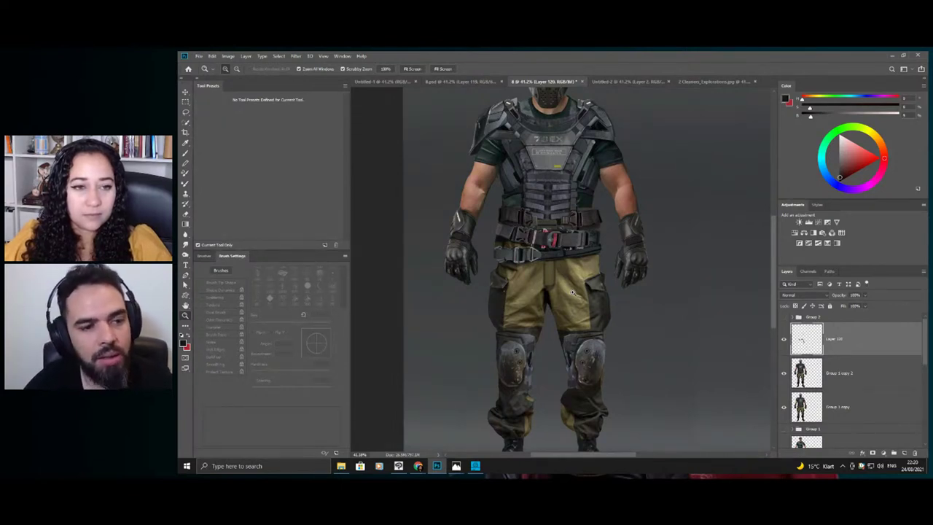
- Paint dark touch-ups around the vest's midsection with a sampled near-black tone
left_click(548, 197)
key("b")
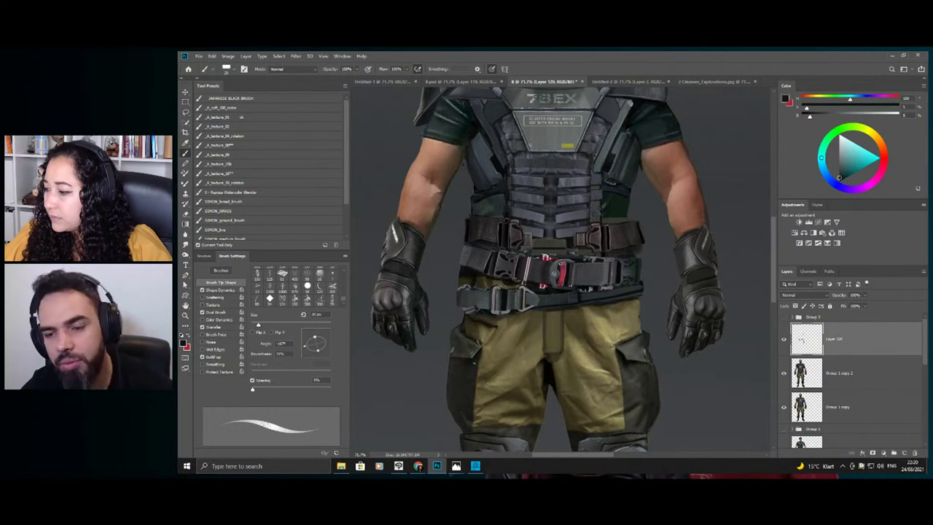
key("z")
left_click_drag(581, 267, 567, 266)
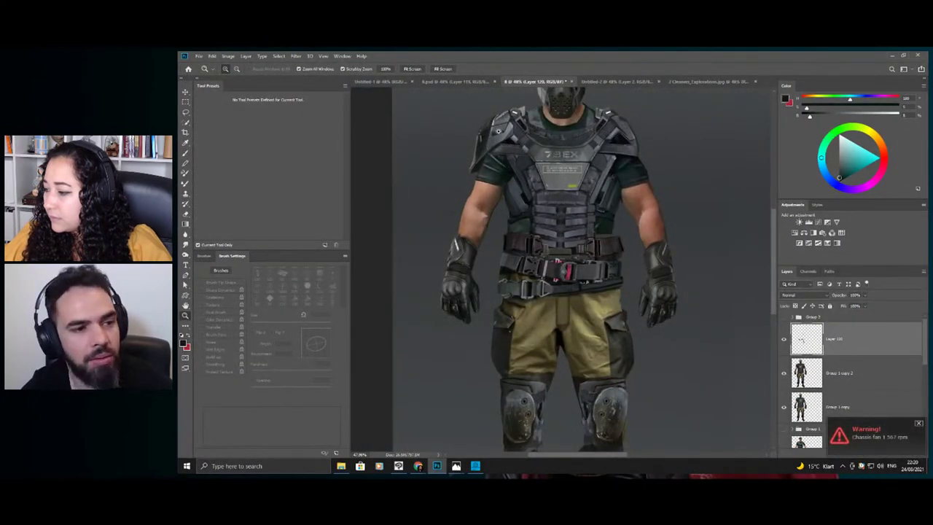
- Adjust the brush tip's angle and paint a shadow on the green sleeve under the shoulder armour with a sampled near-black tone
left_click_drag(499, 131, 514, 133)
key("b")
left_click(516, 168, "alt")
right_click(539, 176)
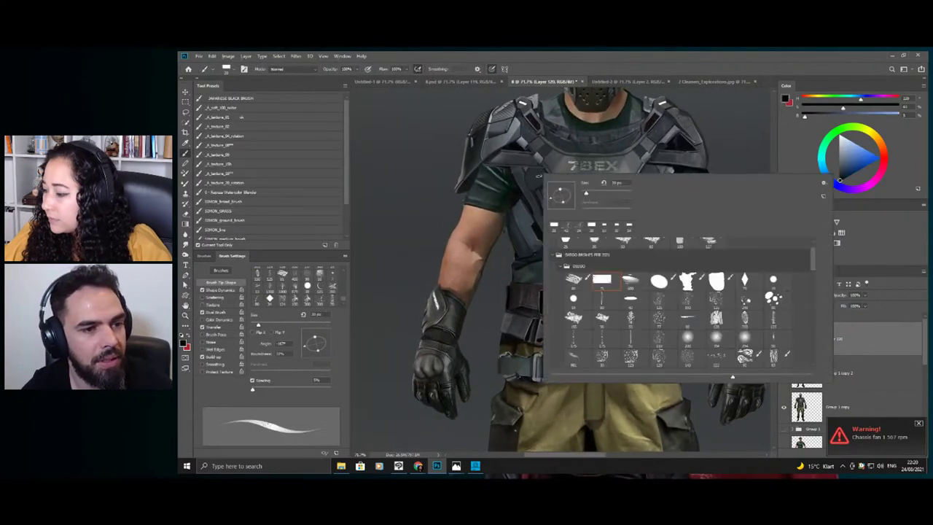
left_click_drag(551, 199, 550, 195)
left_click(498, 183)
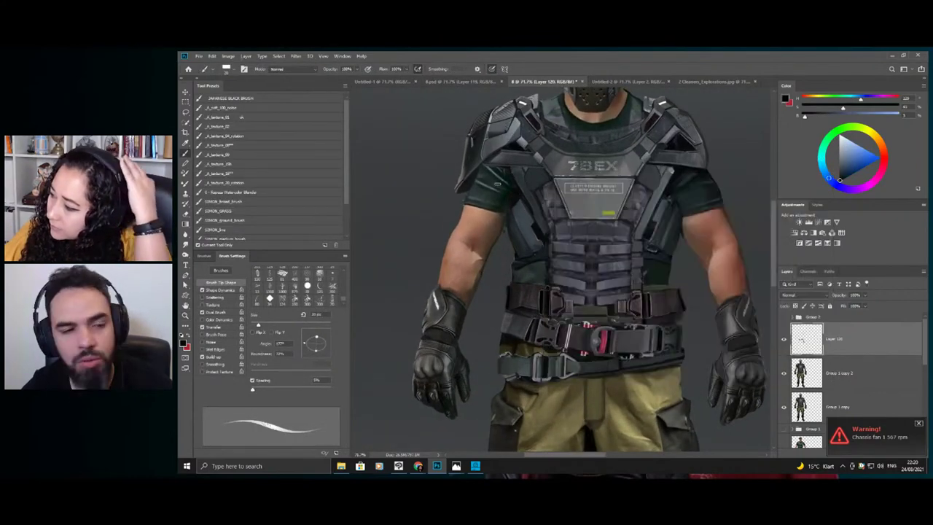
scroll(498, 184, "up", 1)
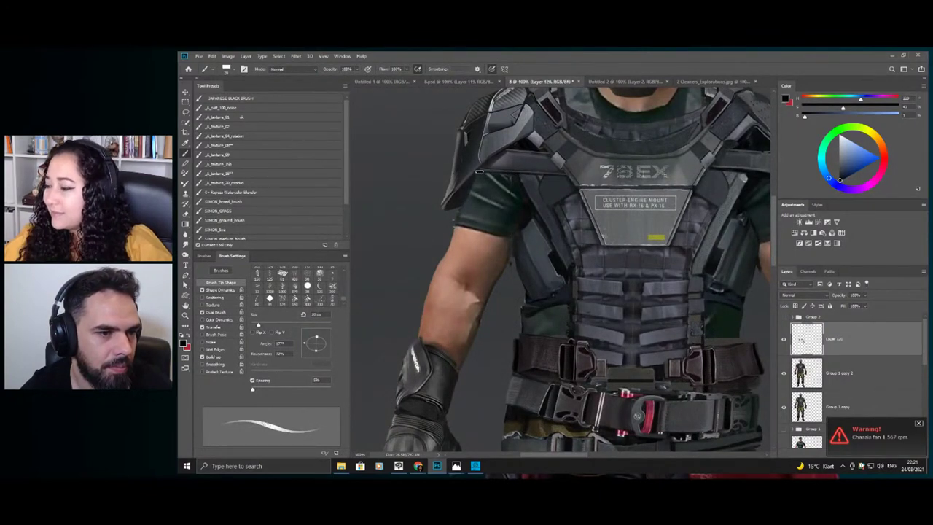
- Merge the painted touch-up layer down into Group 1 copy 2 and check the merged layer's visibility
key("z")
key("ctrl+0")
left_click_drag(622, 159, 689, 162)
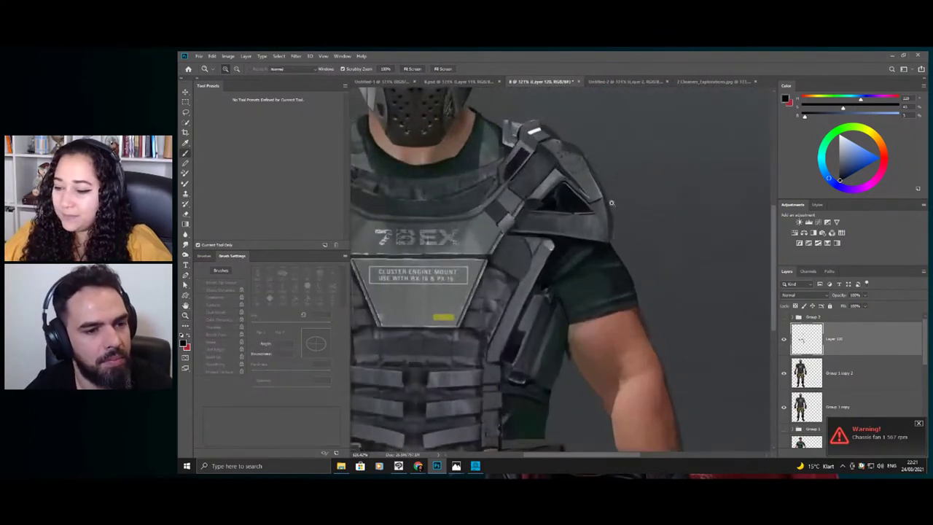
key("ctrl+space")
left_click_drag(624, 247, 587, 248)
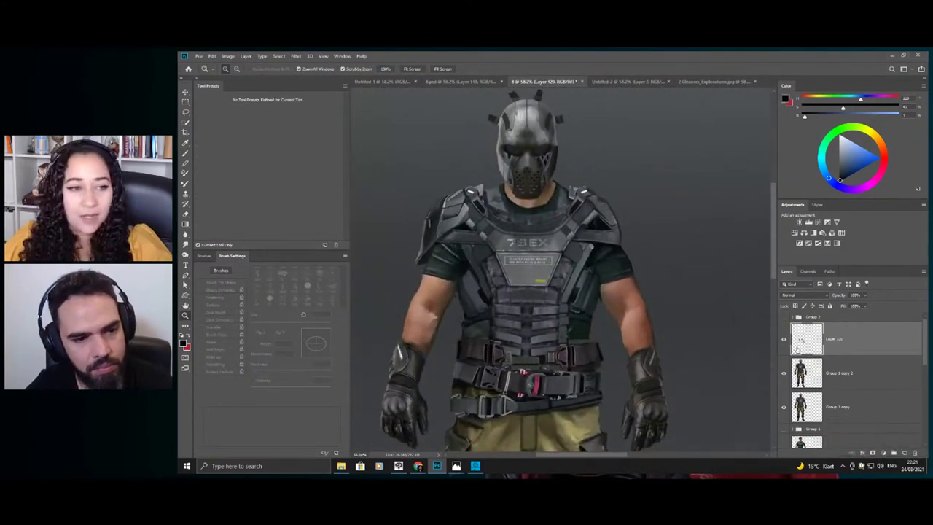
key("Delete")
left_click(785, 340)
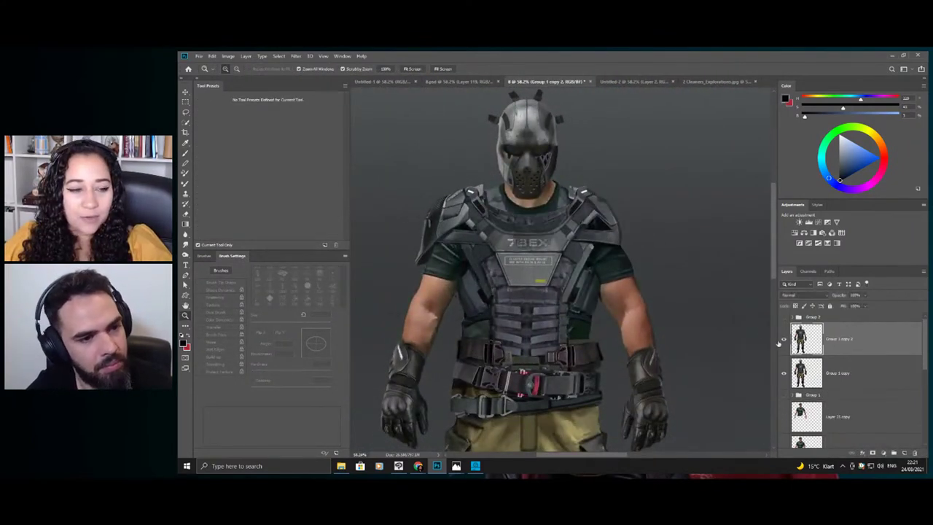
- Paint the shadow along the outer edge of the bare upper arm below the green sleeve with sampled dark brown skin tones
left_click_drag(607, 249, 586, 265)
scroll(656, 259, "up", 3)
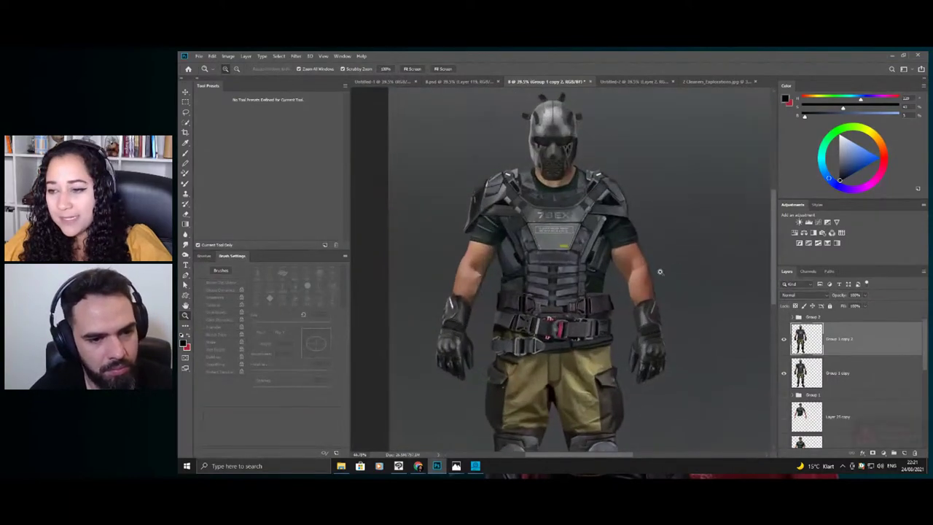
scroll(652, 249, "up", 3)
key("b")
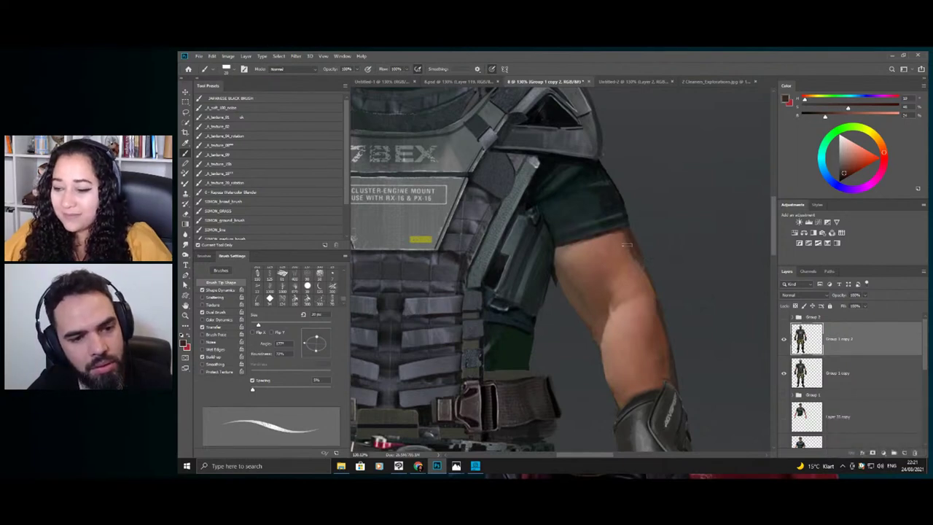
left_click(625, 250, "alt")
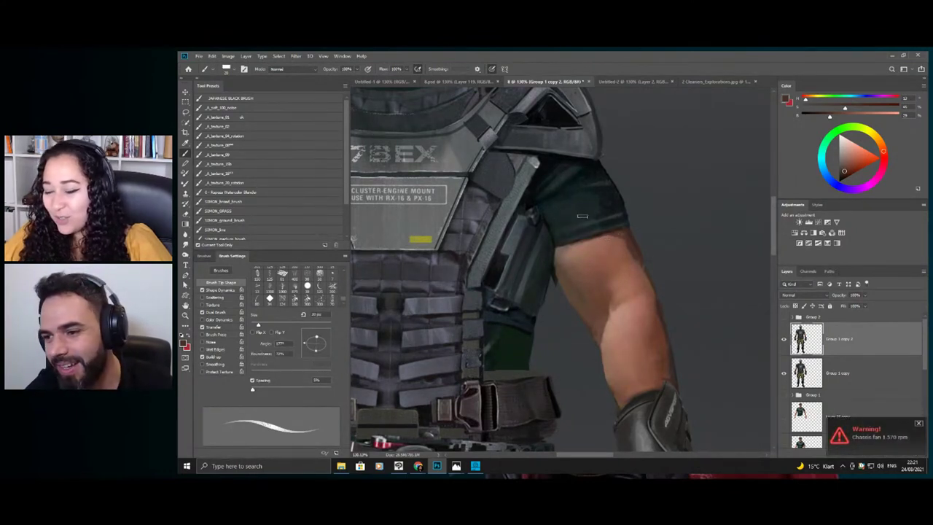
left_click(634, 254, "alt")
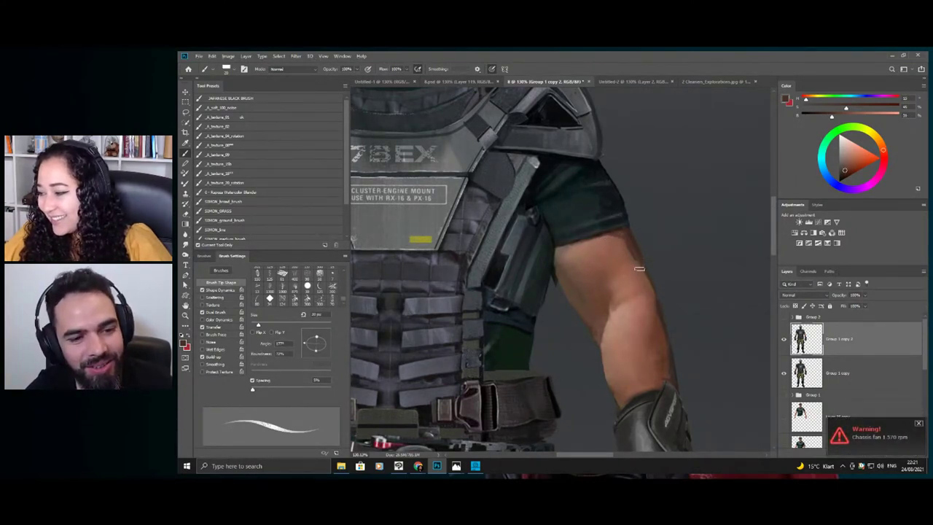
left_click(635, 271, "alt")
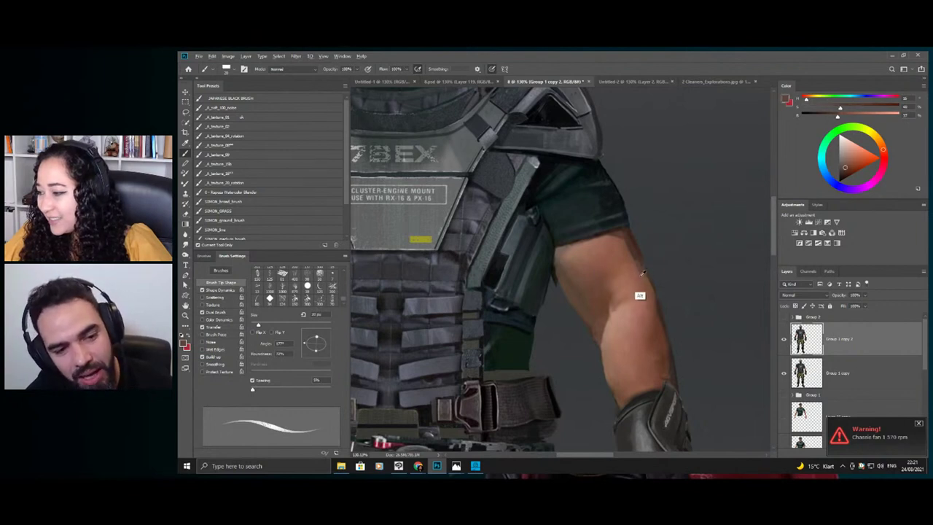
- Blend the upper arm and elbow shading by painting with mid and darker skin tones sampled from the arm
left_click(625, 278, "alt")
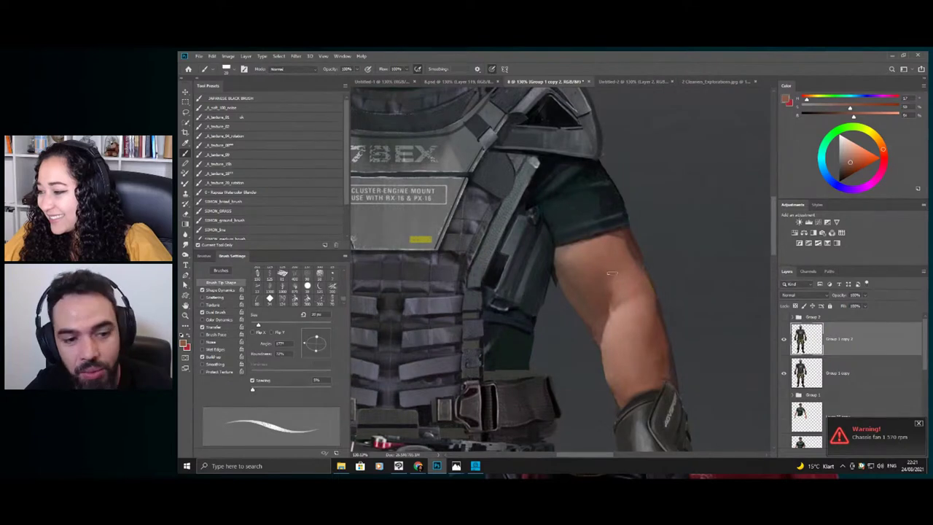
left_click(612, 292, "alt")
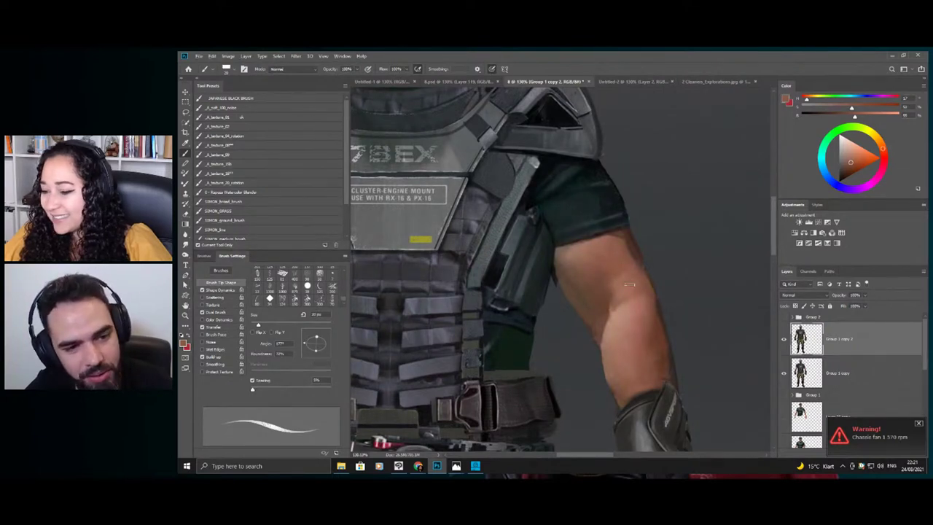
left_click(621, 272, "alt")
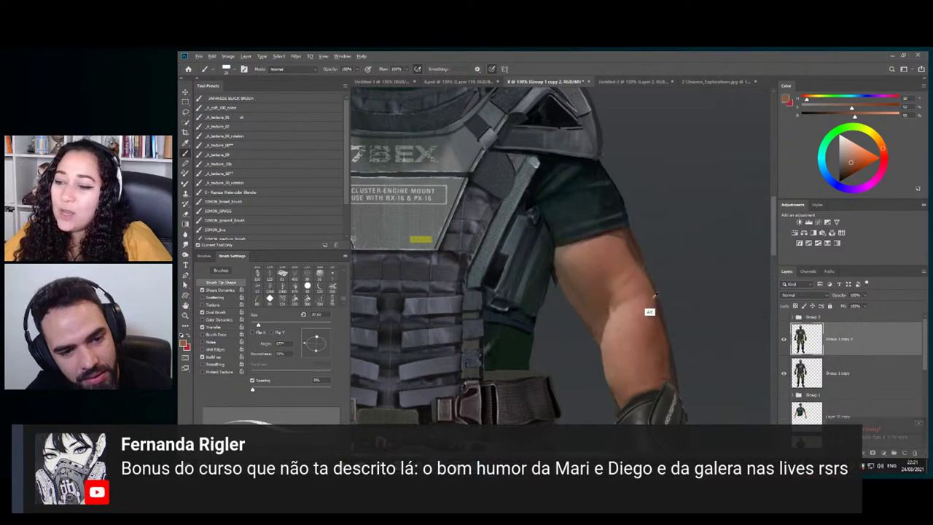
left_click(660, 359, "alt")
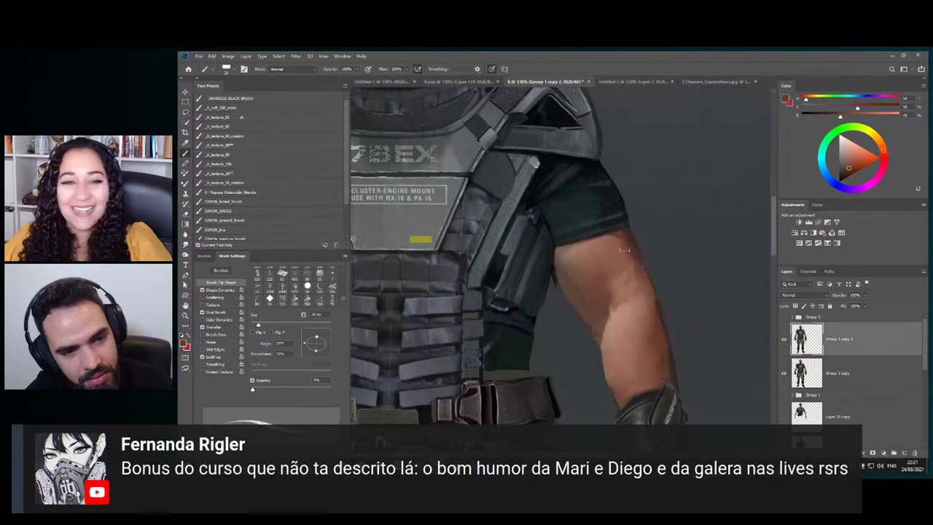
left_click(623, 249, "alt")
- Soften the painted skin shading on the outer upper arm and elbow with the Smudge tool at a smaller brush size
key("z")
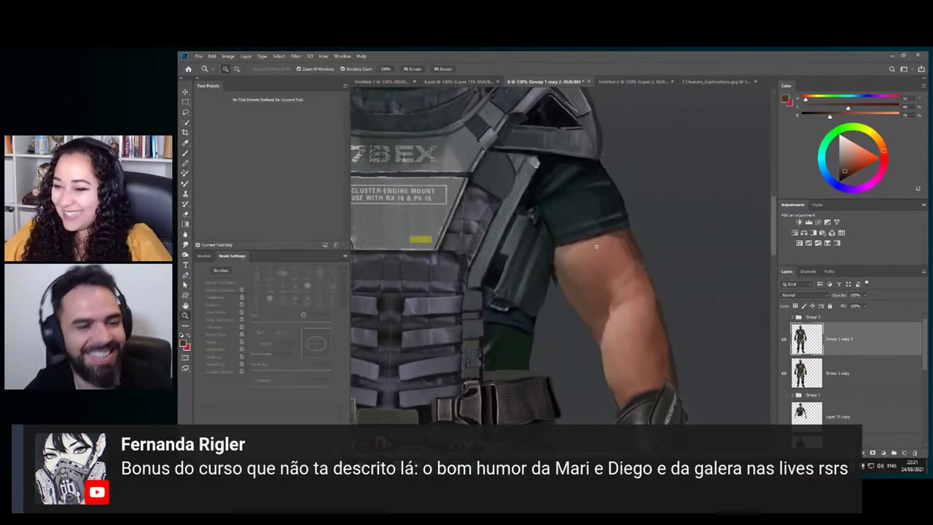
left_click_drag(597, 248, 565, 246)
left_click_drag(631, 233, 665, 255)
key("r")
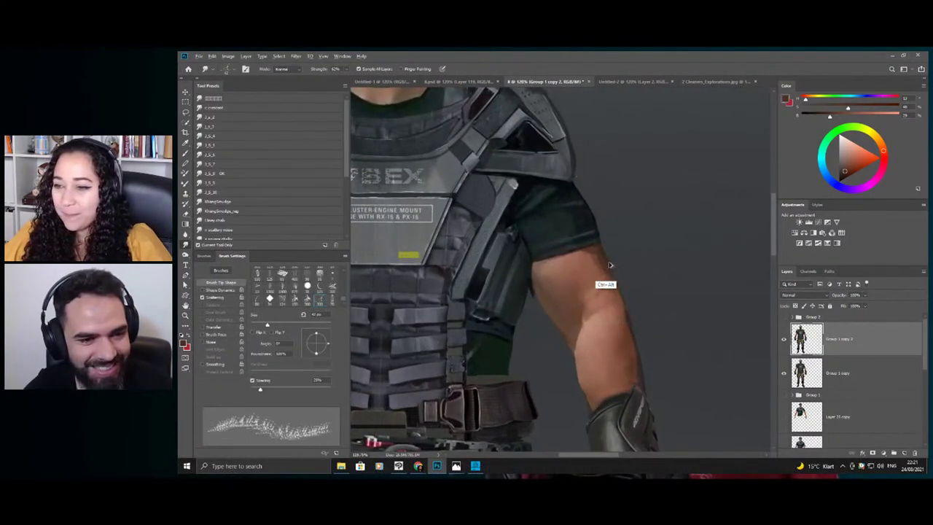
left_click_drag(609, 265, 599, 269)
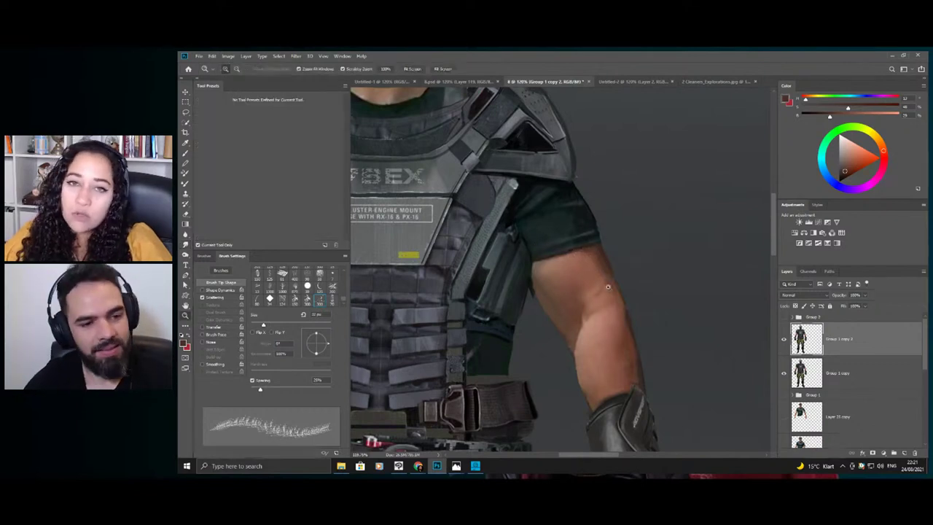
scroll(570, 260, "up", 2)
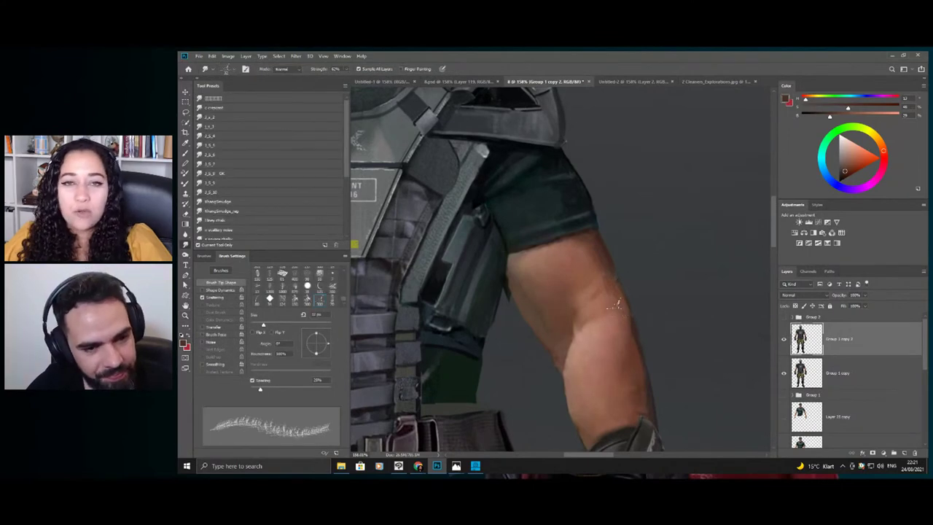
key("z")
left_click_drag(592, 248, 443, 192)
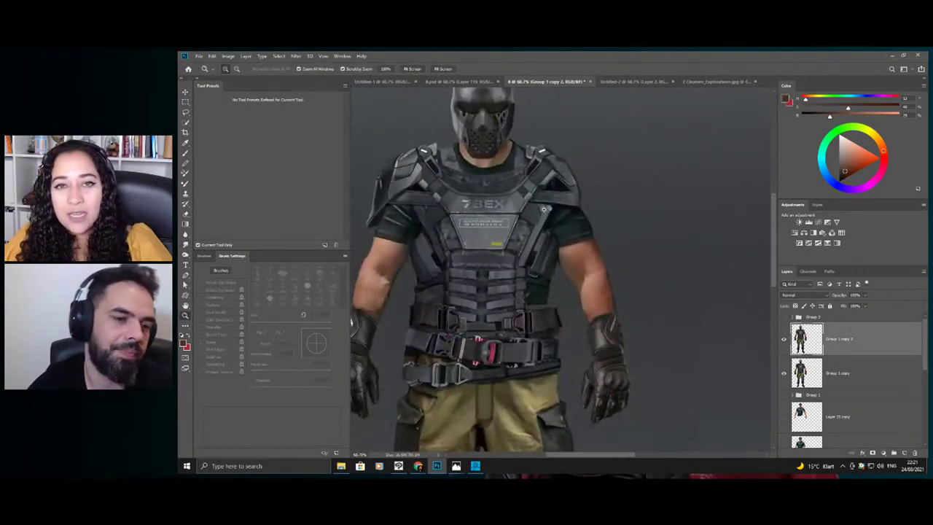
- Touch up the skin just below the sleeve hem on the arm's inner side with sampled mid and dark brown tones
left_click(575, 247)
key("b")
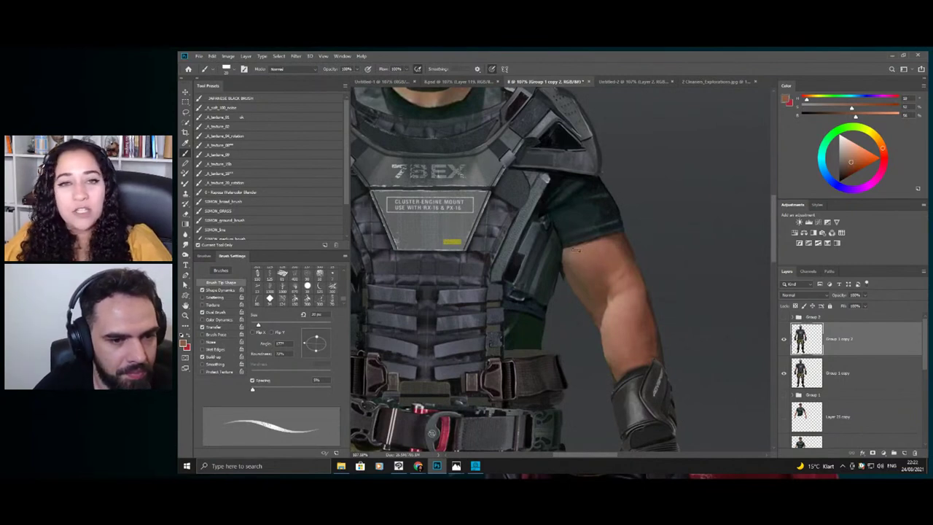
left_click(606, 309, "alt")
left_click(620, 250, "alt")
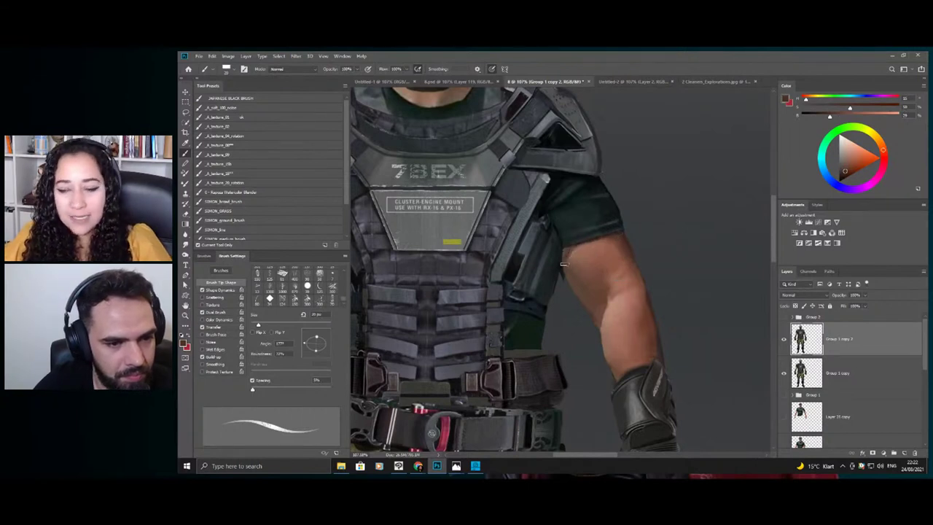
- Lasso the stray dark sliver between the vest and the arm, then deselect it and hide the Group 1 copy layer
key("l")
scroll(564, 259, "up", 3)
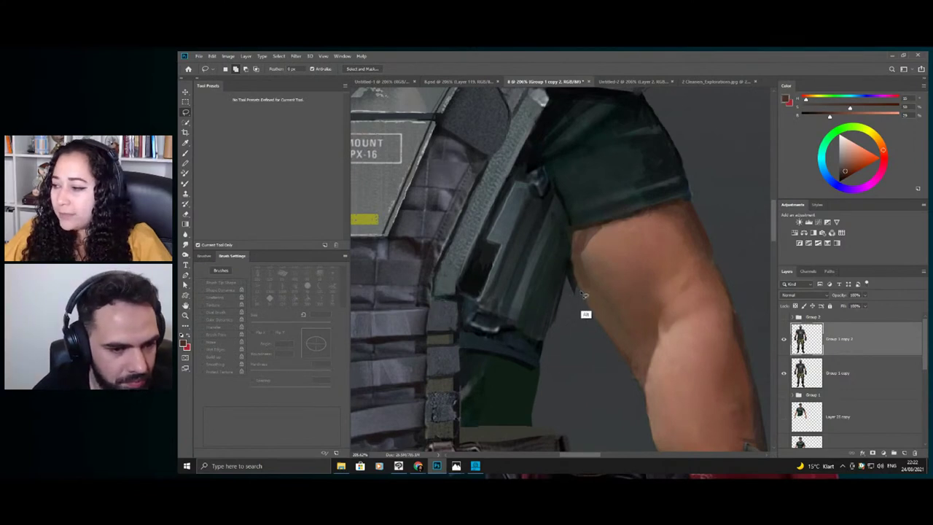
mouse_move(572, 267)
left_mouse_down()
mouse_move(563, 313)
mouse_move(577, 321)
left_mouse_up()
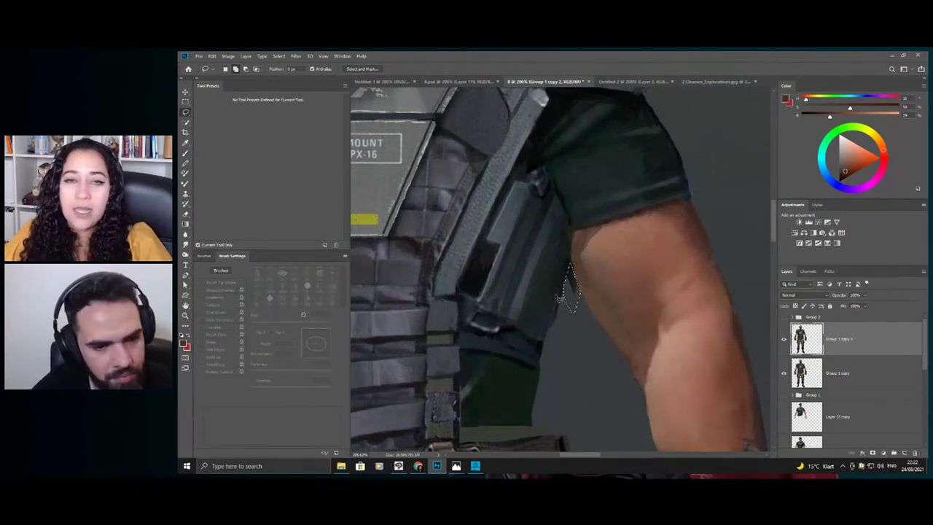
left_click(784, 339)
left_click(784, 339)
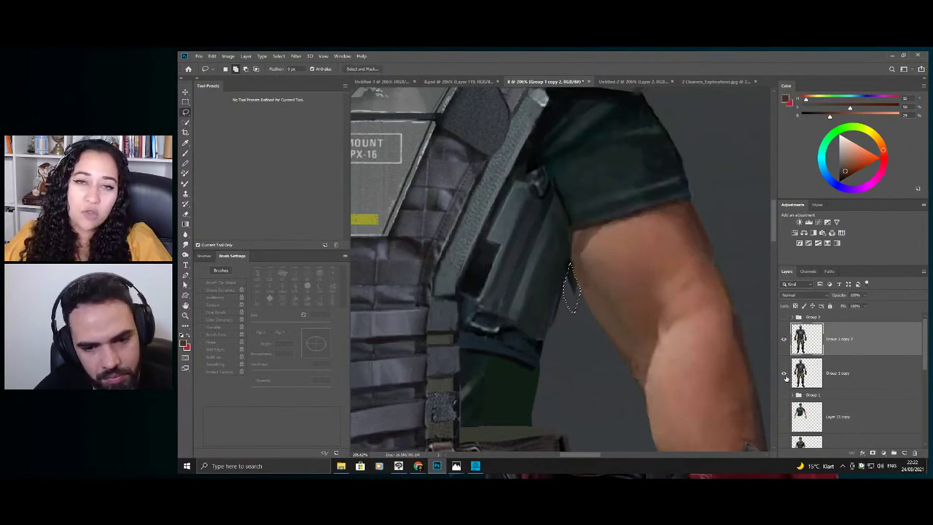
key("ctrl+d")
key("z")
left_click_drag(613, 243, 565, 230)
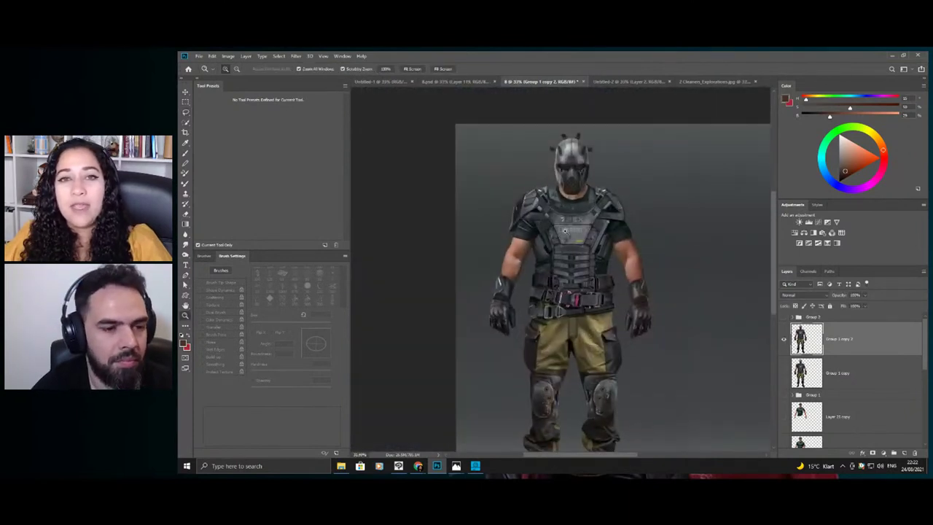
- Add a new layer clipped to Group 1 copy 2 and darken the glove cuff's outer edge with a sampled near-black tone
mouse_move(643, 236)
left_mouse_down()
mouse_move(666, 289)
mouse_move(690, 286)
left_mouse_up()
key("b")
left_click(658, 380, "alt")
key("z")
key("b")
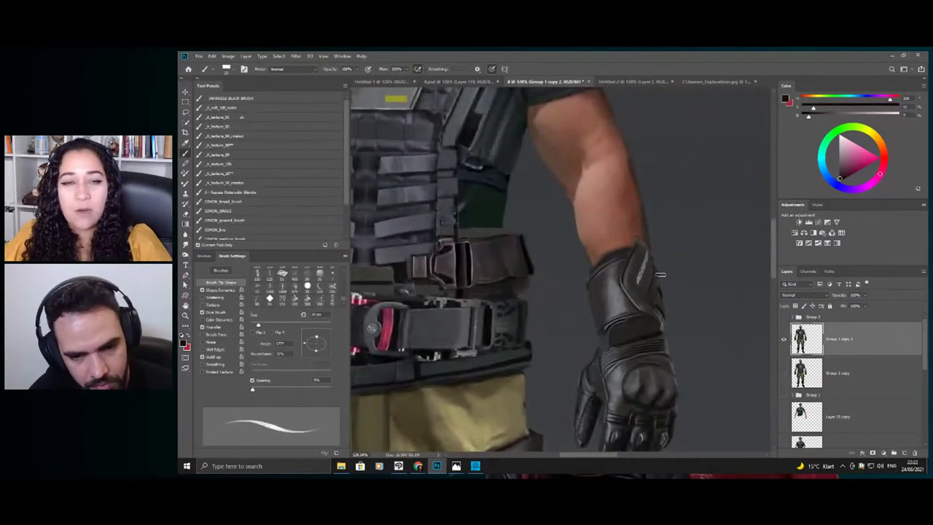
left_click(905, 452)
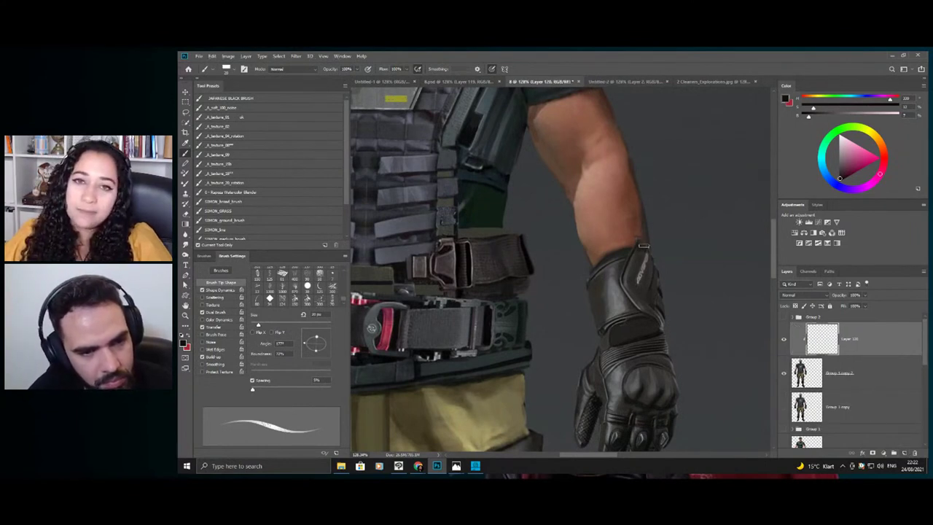
left_click_drag(661, 251, 655, 257)
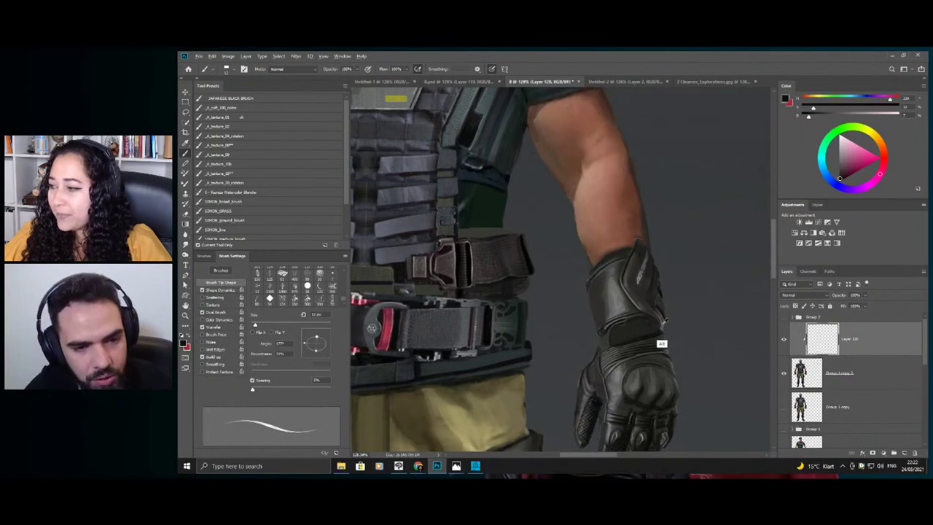
- Touch up the glove's cuff and wrist strap with grey and near-black tones sampled from the leather
left_click(642, 304, "alt")
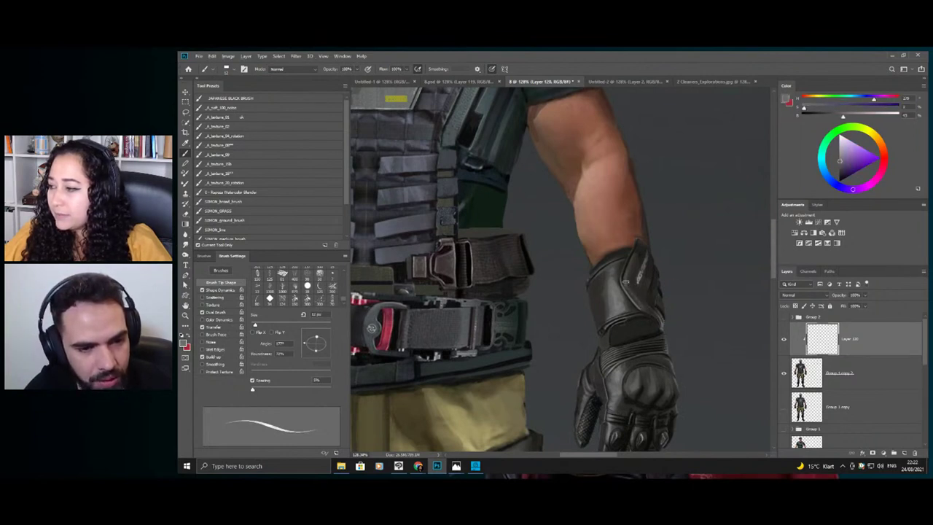
left_click(632, 281, "alt")
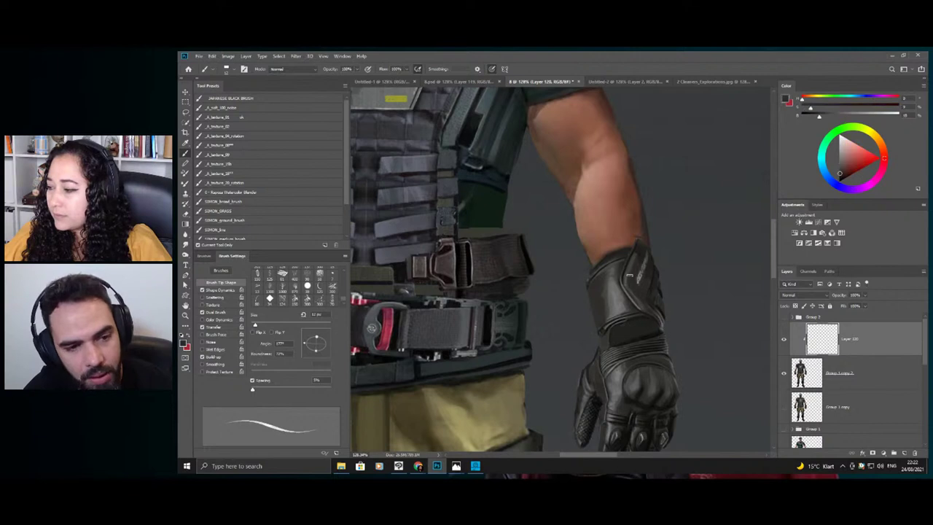
left_click_drag(629, 285, 583, 285)
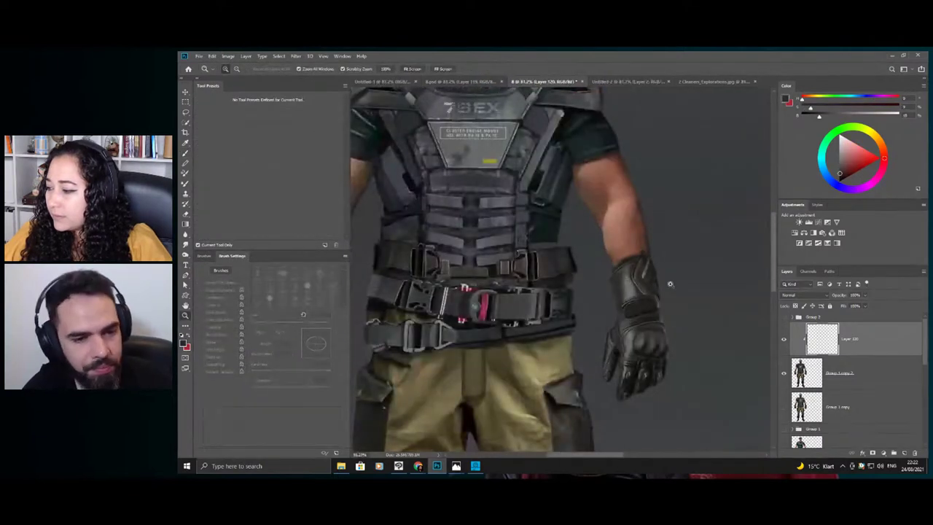
left_click_drag(671, 285, 714, 285)
left_click(644, 347, "alt")
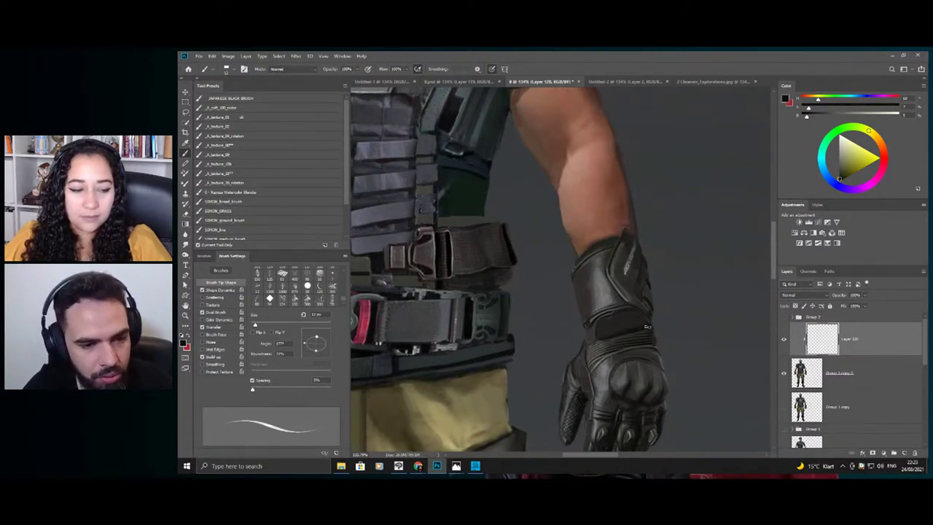
key("z")
left_click_drag(635, 340, 570, 333)
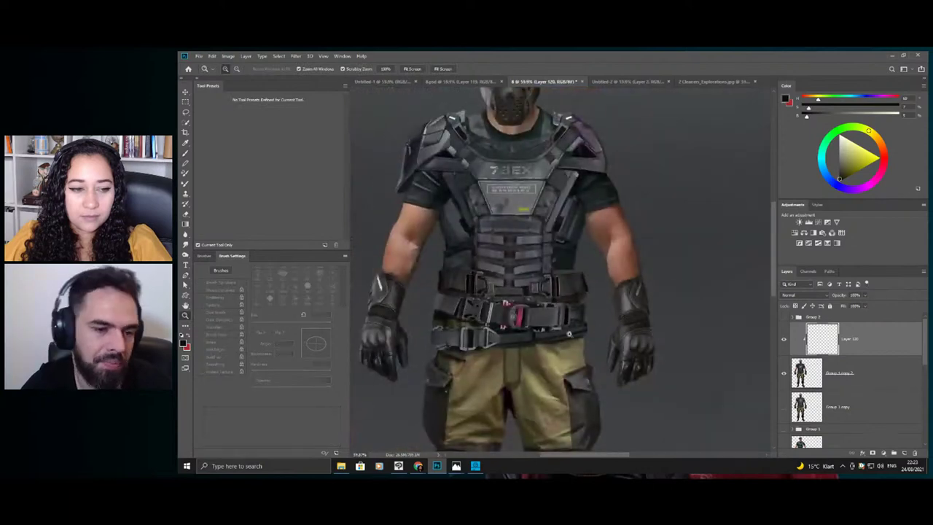
- Shade the ribbed wrist section and the adjoining outer edge of the glove with sampled dark leather tones
left_click_drag(660, 359, 687, 344)
key("b")
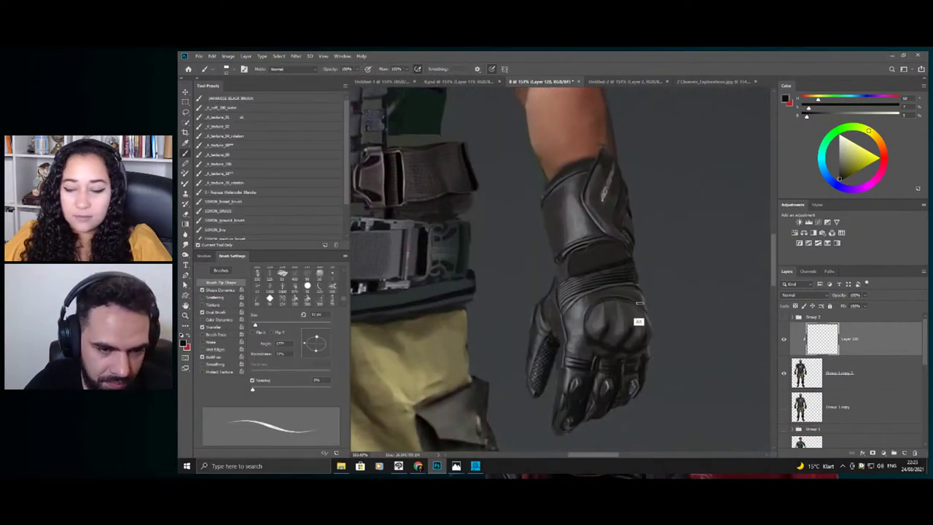
left_click(611, 347, "alt")
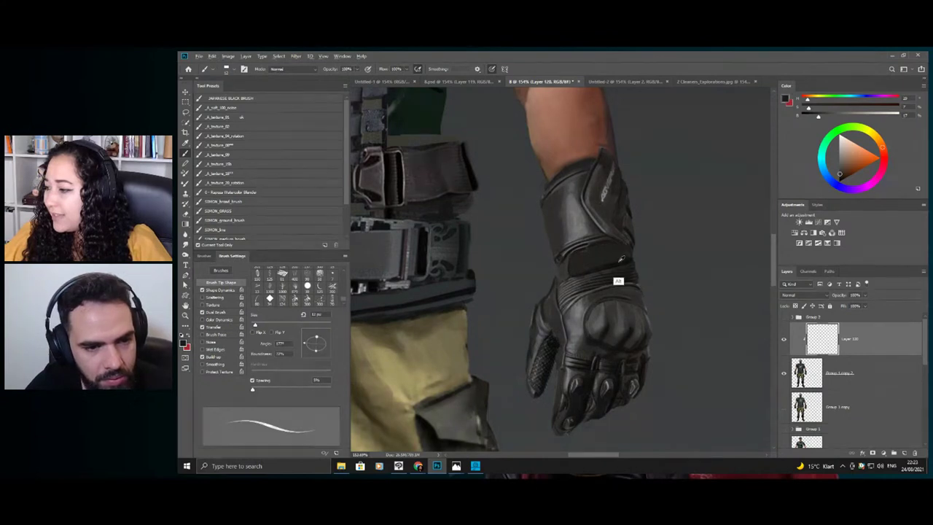
left_click(618, 280, "alt")
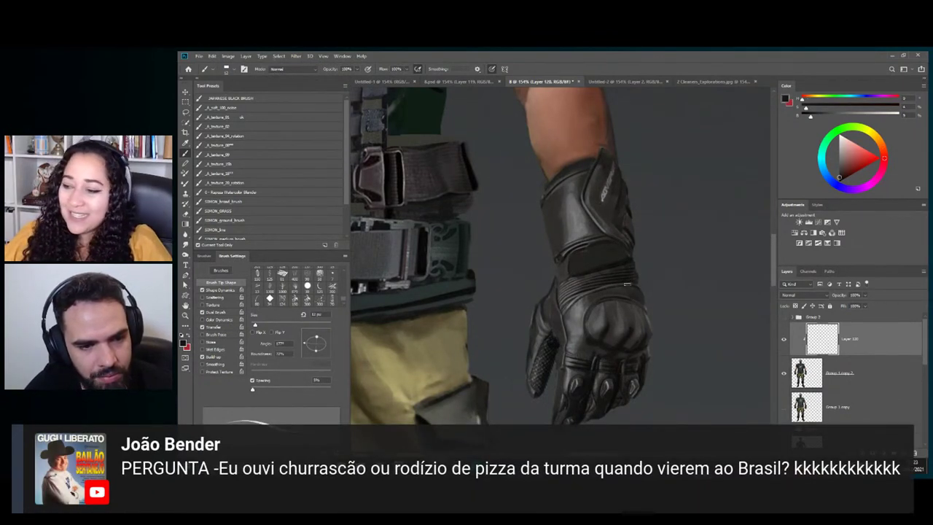
key("z")
left_click_drag(621, 297, 558, 293)
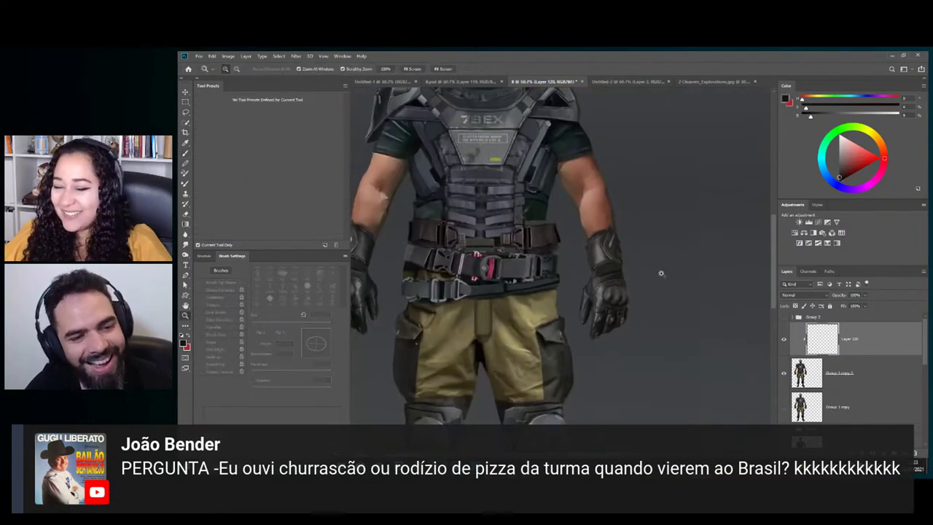
- Refine the outer edge of the back of the glove around the knuckle guard with sampled dark grey tones
left_click_drag(650, 274, 669, 319)
left_click_drag(600, 349, 642, 334)
key("b")
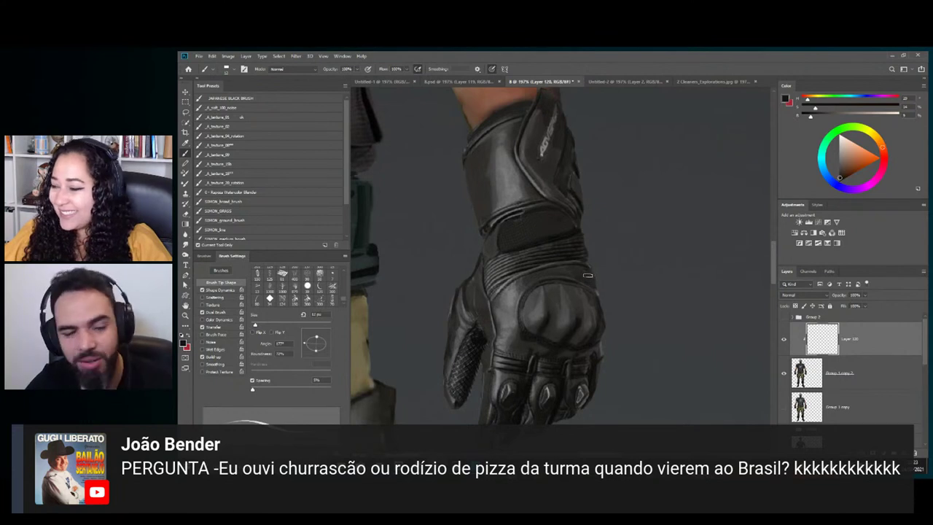
left_click(598, 300, "alt")
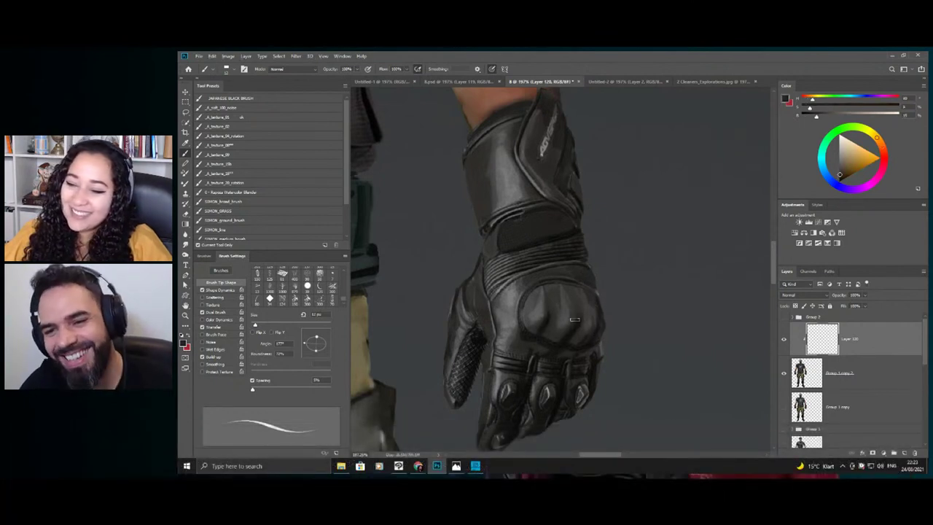
key("z")
left_click_drag(575, 299, 550, 292)
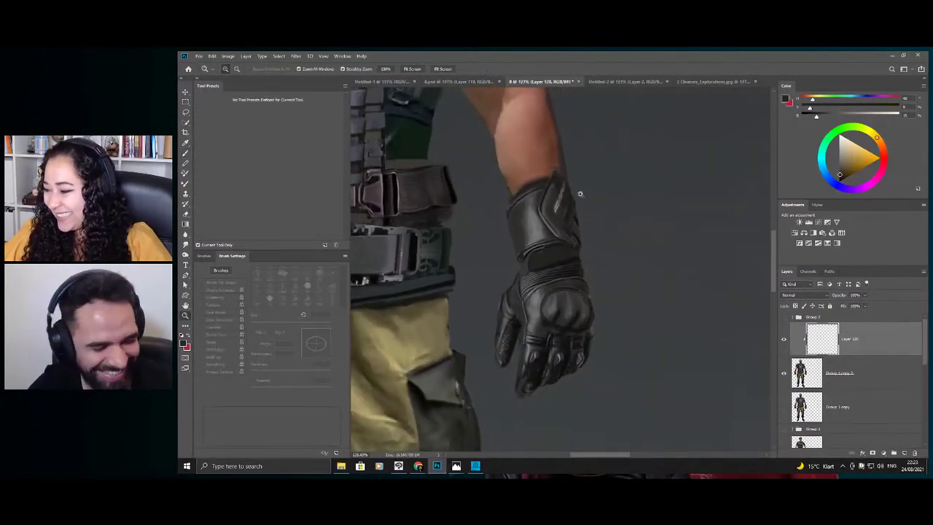
- Touch up the glove's fingers and fingertips with a sampled near-black leather tone
left_click(570, 305)
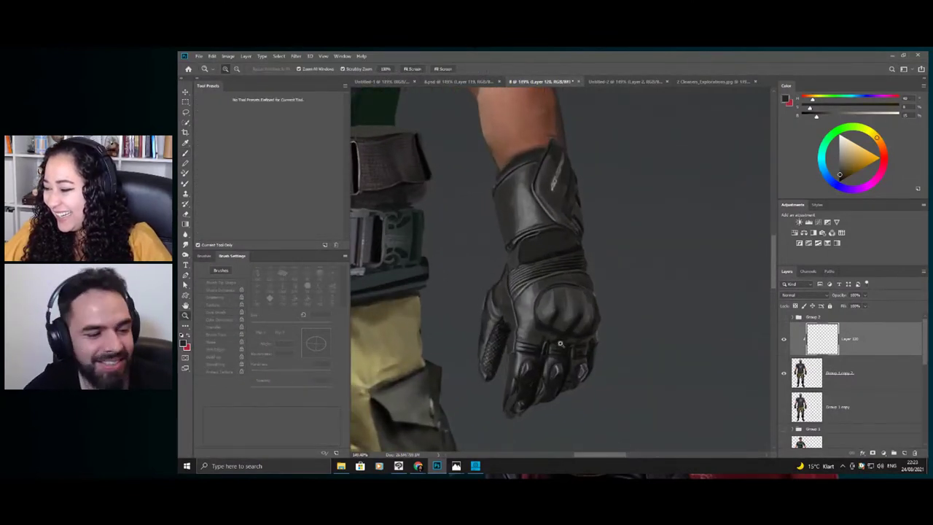
left_click(559, 343)
key("b")
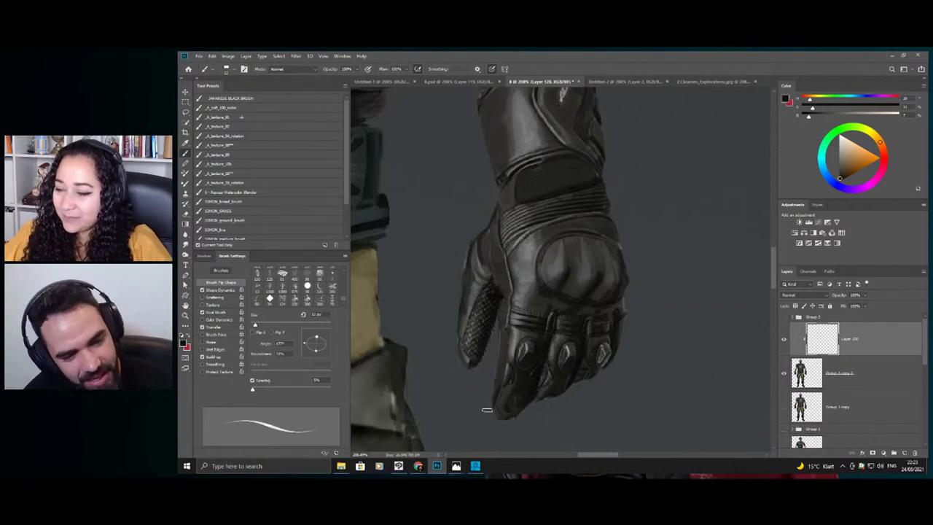
key("z")
left_click_drag(568, 375, 536, 381)
left_click(568, 377, "alt")
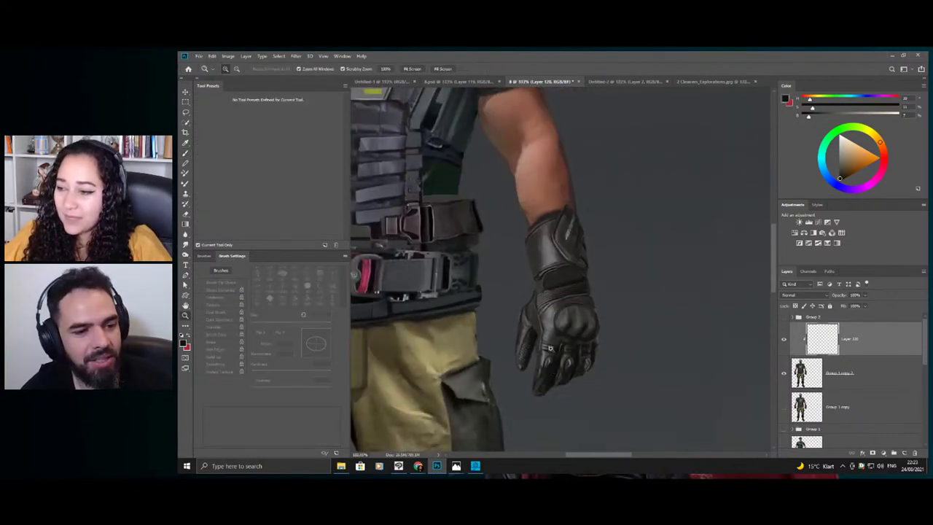
- Shade the leather just below the knuckle guard with sampled dark grey tones
left_click(557, 330)
key("b")
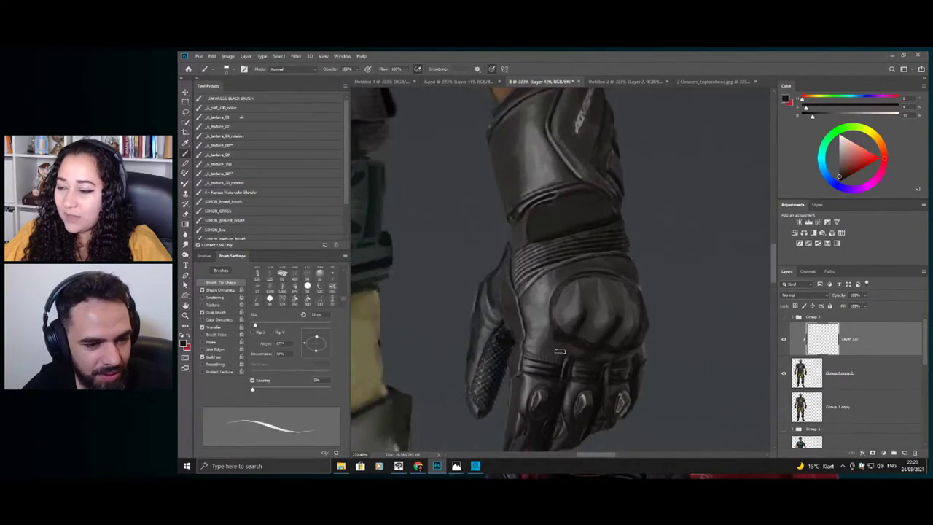
left_click(559, 329, "alt")
key("ctrl+space")
left_click_drag(561, 335, 507, 338)
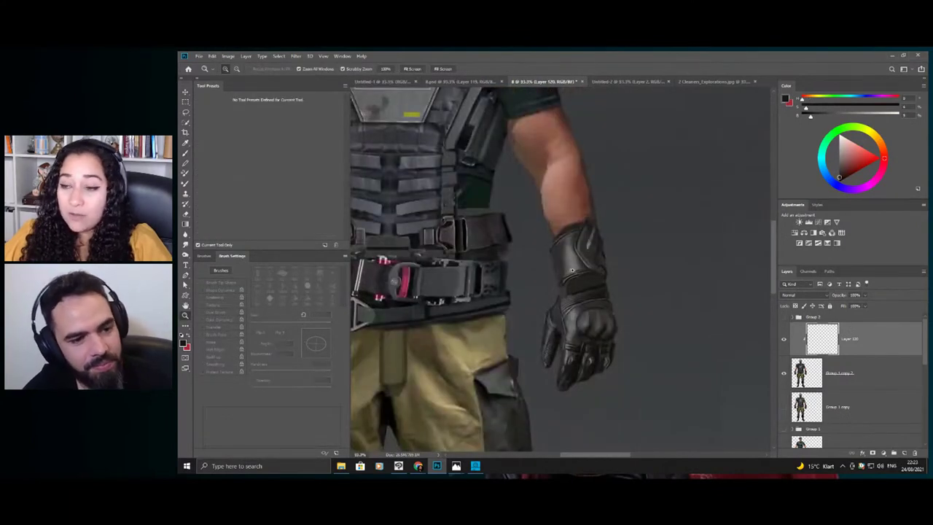
- Blend the inner side and upper rim of the glove cuff with grey and dark tones sampled from the leather
left_click_drag(540, 295, 602, 221)
key("b")
left_click(566, 277, "alt")
left_click(559, 258, "alt")
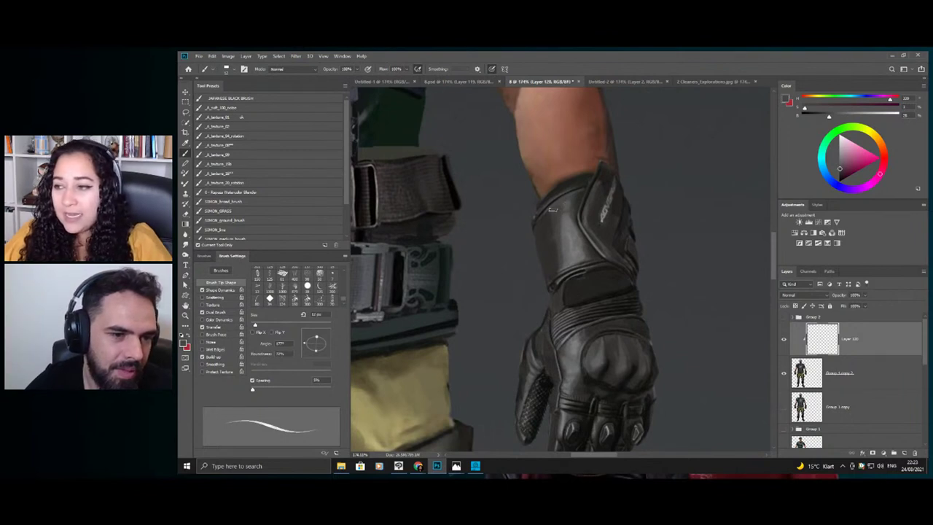
left_click(561, 217, "alt")
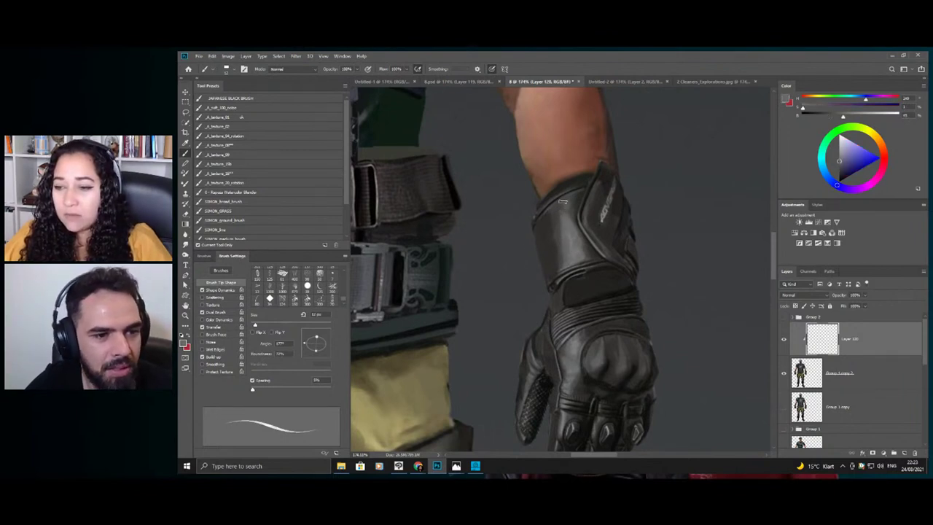
left_click(558, 248, "alt")
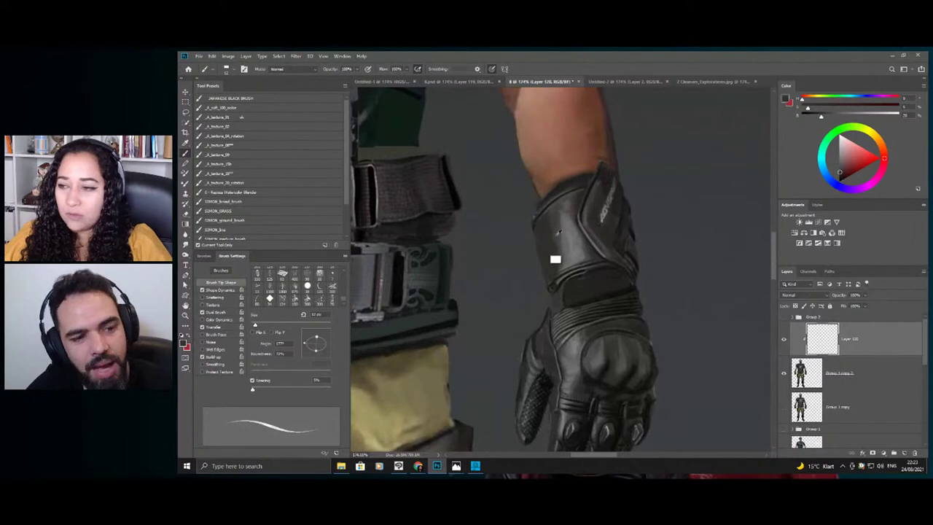
left_click(556, 251, "alt")
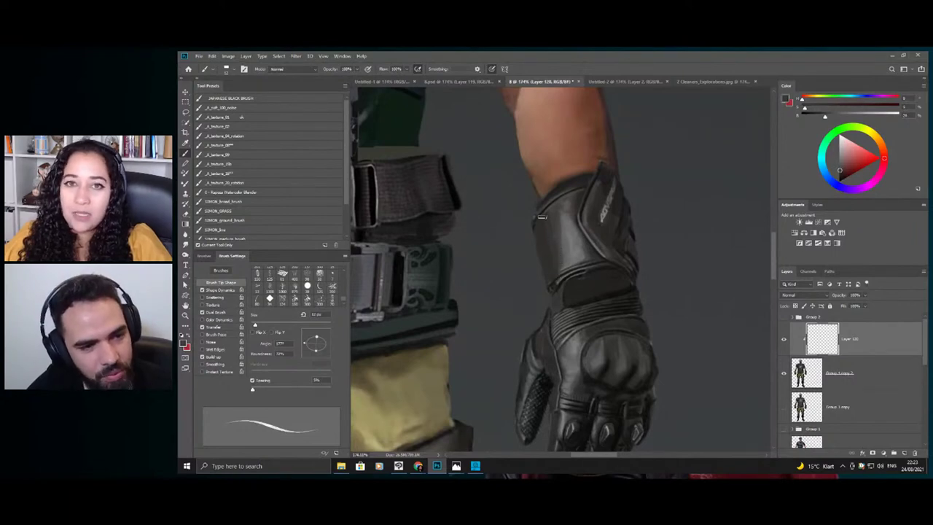
left_click(541, 220, "alt")
key("z")
left_click_drag(548, 253, 532, 247)
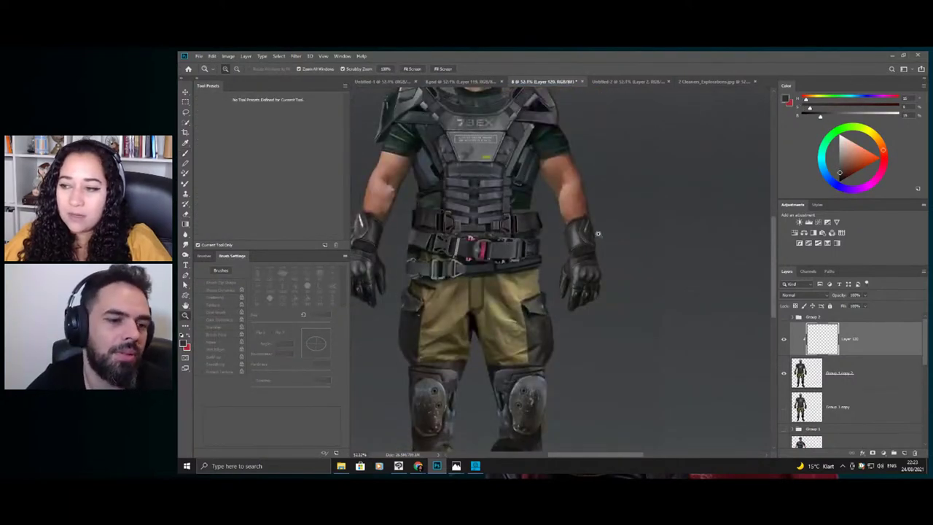
- Refine the seam of the cuff's lettered flap with near-black and dark grey tones sampled from the glove
left_click_drag(597, 234, 623, 240)
key("b")
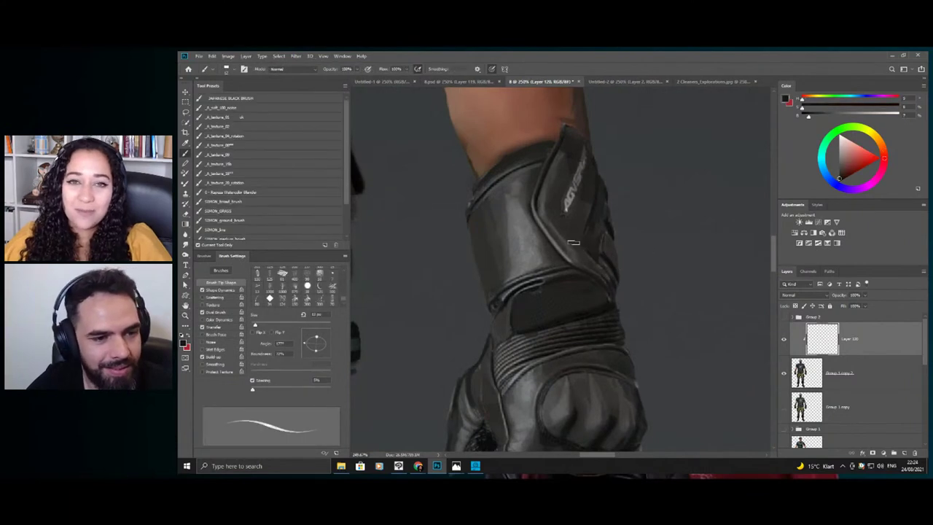
left_click(574, 260, "alt")
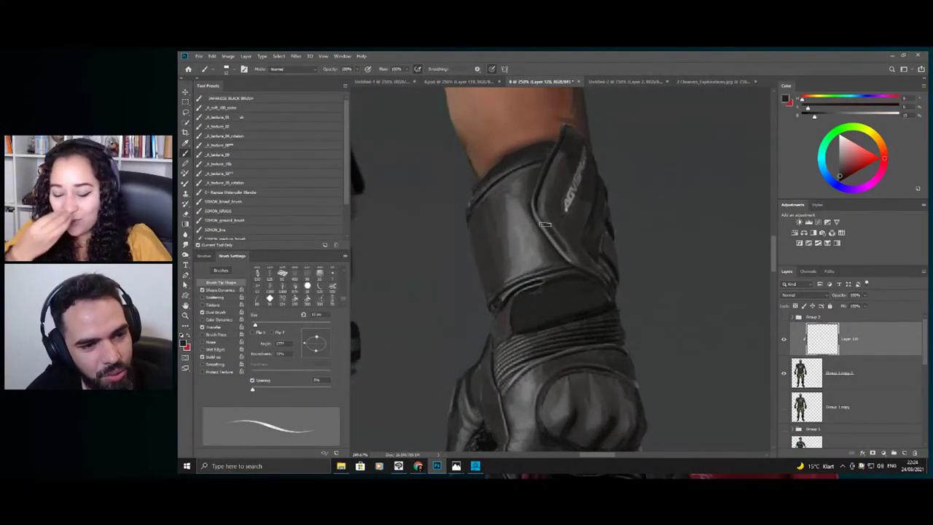
key("z")
mouse_move(589, 230)
left_mouse_down()
mouse_move(542, 240)
mouse_move(593, 264)
left_mouse_up()
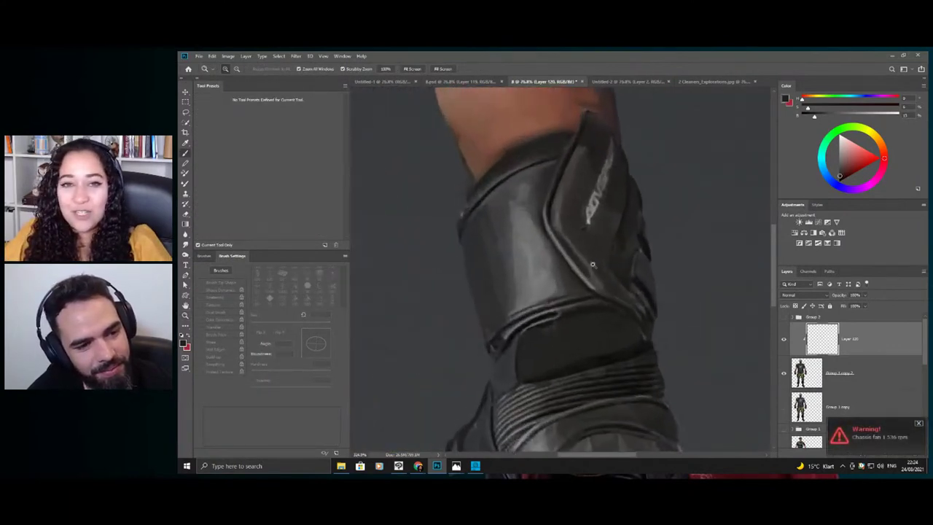
key("b")
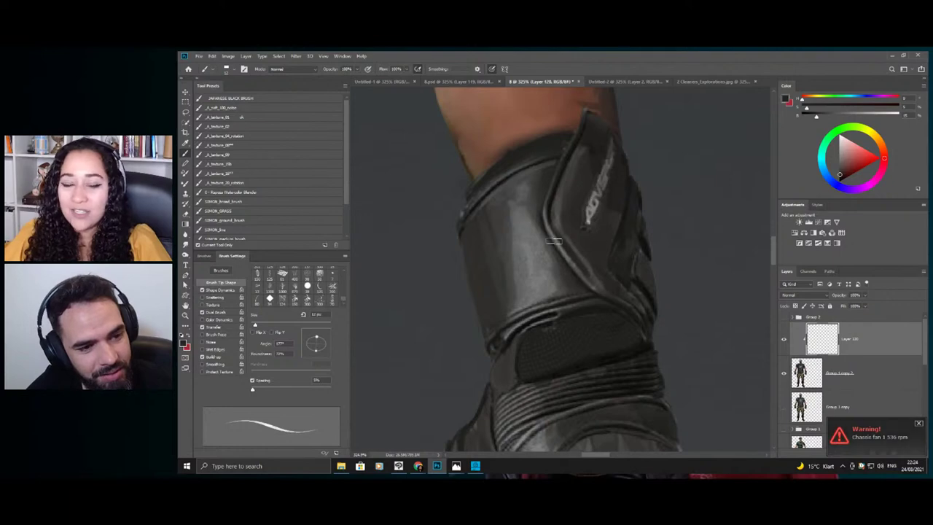
key("z")
left_click(514, 271, "alt")
left_click(554, 261, "alt")
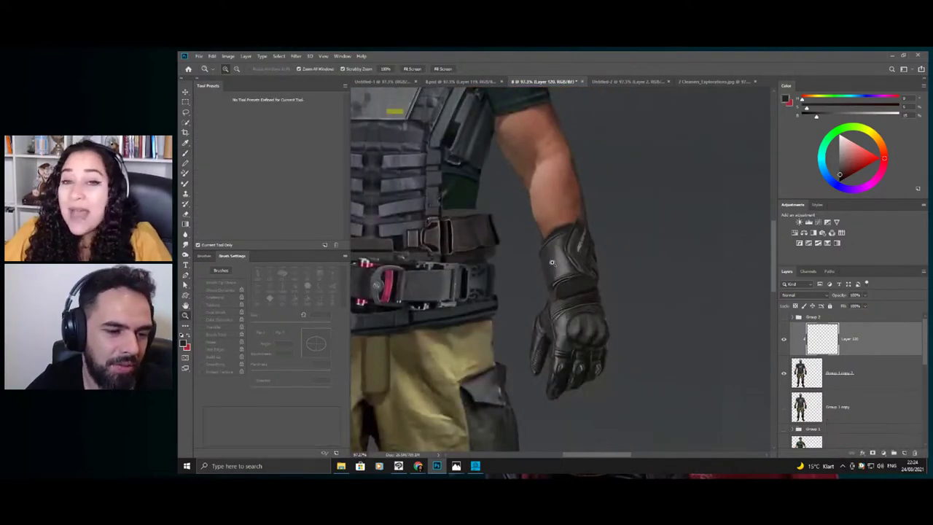
- Touch up the knuckle guard and its lower edge with sampled light grey and dark leather tones
left_click(597, 344)
key("b")
left_click(568, 327, "alt")
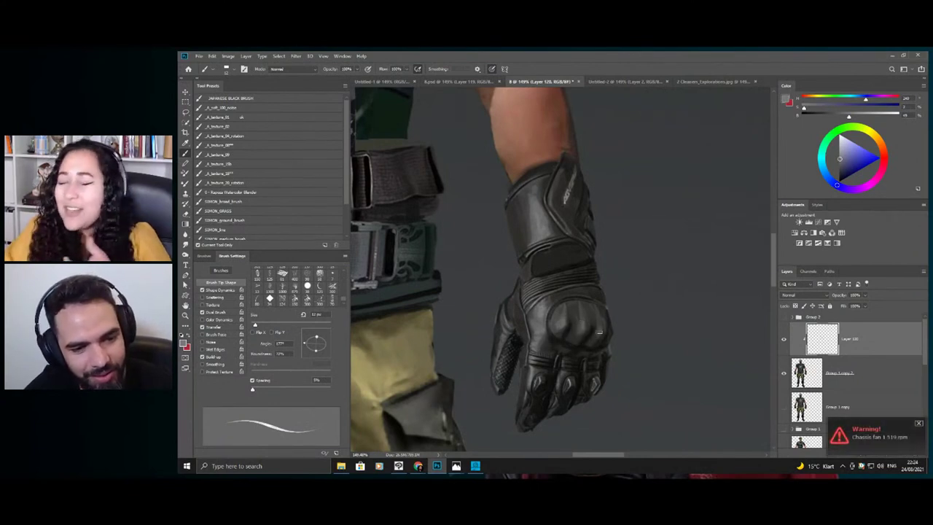
left_click(596, 332, "alt")
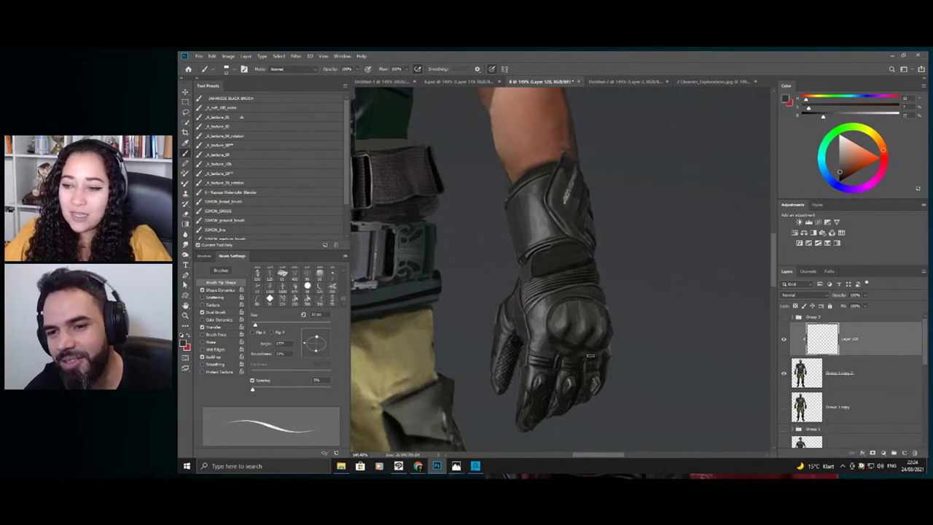
scroll(576, 320, "up", 2)
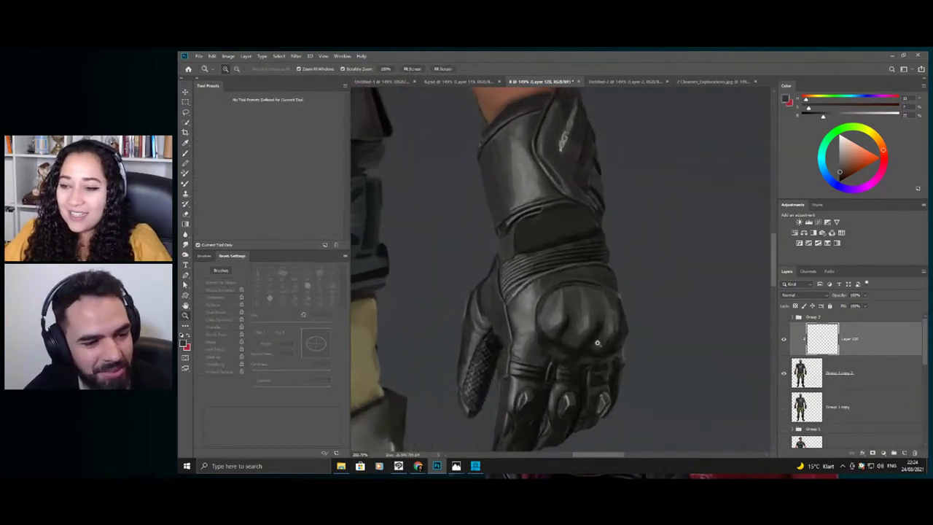
left_click_drag(566, 304, 507, 308)
left_click_drag(583, 320, 632, 337)
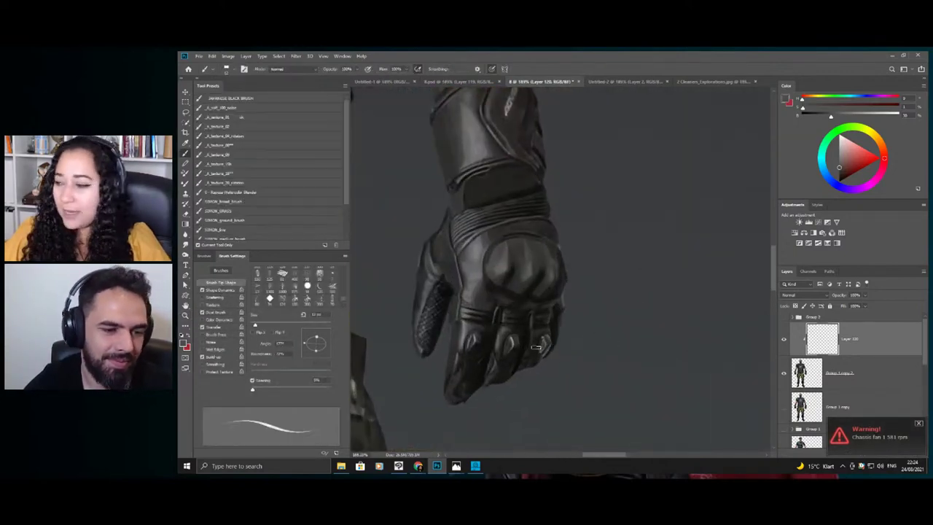
- Darken the outer finger and its lower contour with a near-black tone sampled from the glove
mouse_move(541, 325)
left_mouse_down()
mouse_move(556, 328)
mouse_move(545, 357)
mouse_move(548, 333)
left_mouse_up()
left_click(558, 333, "alt")
left_click(562, 325, "alt")
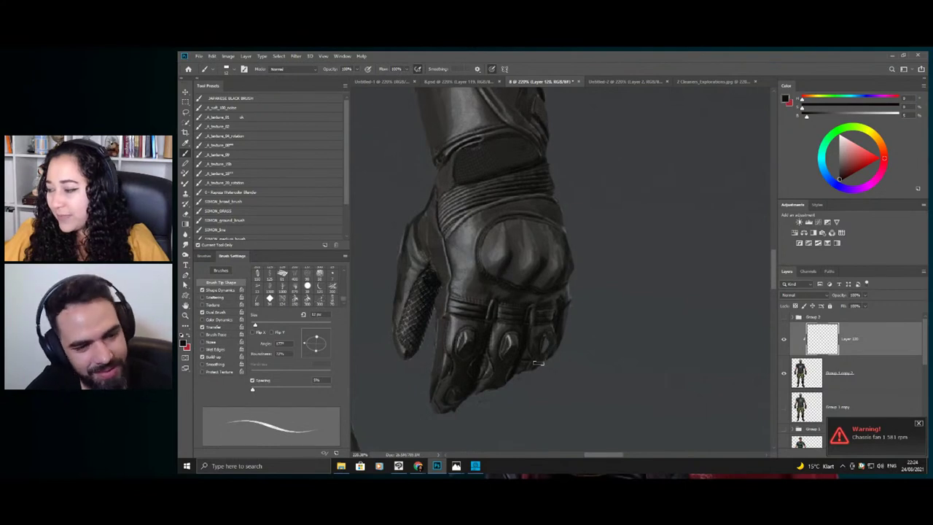
left_click_drag(570, 302, 544, 304)
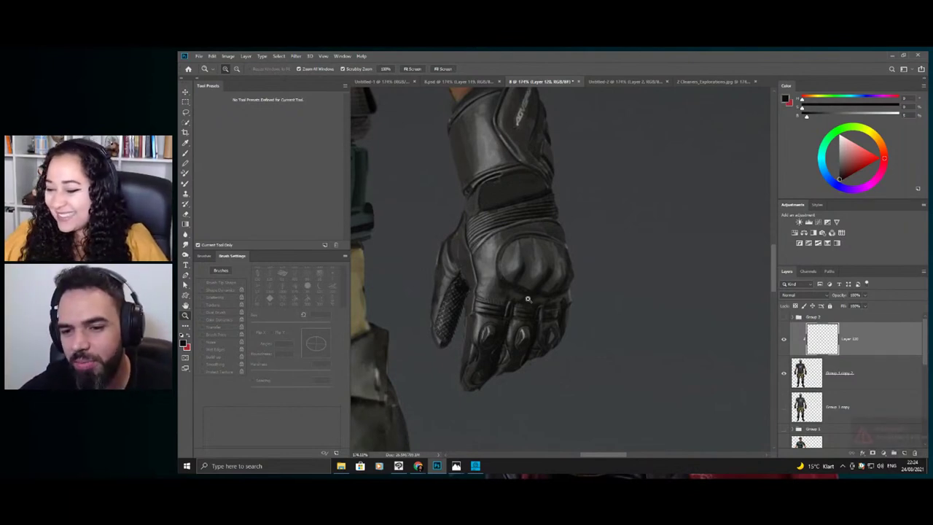
- Shade the leather between the thumb and the back of the glove with sampled dark grey tones
mouse_move(521, 282)
left_mouse_down()
mouse_move(452, 281)
mouse_move(594, 267)
left_mouse_up()
key("b")
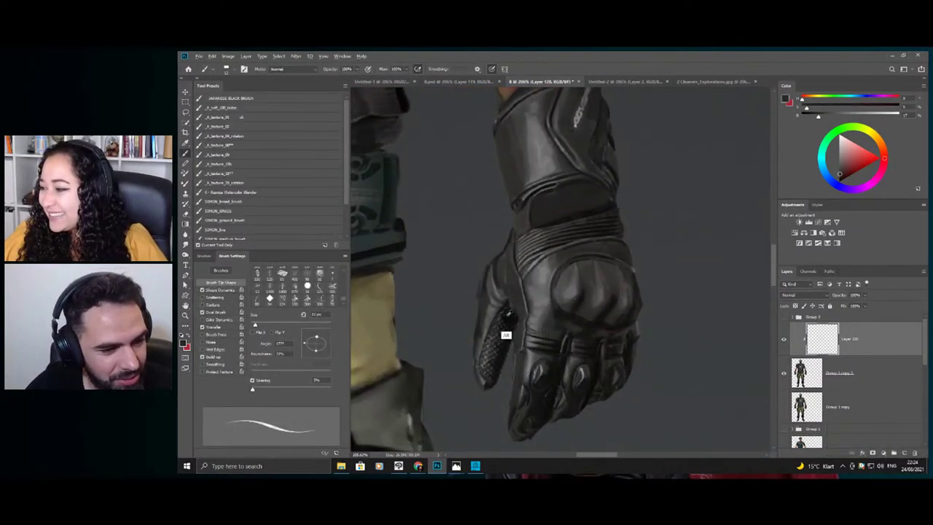
key("z")
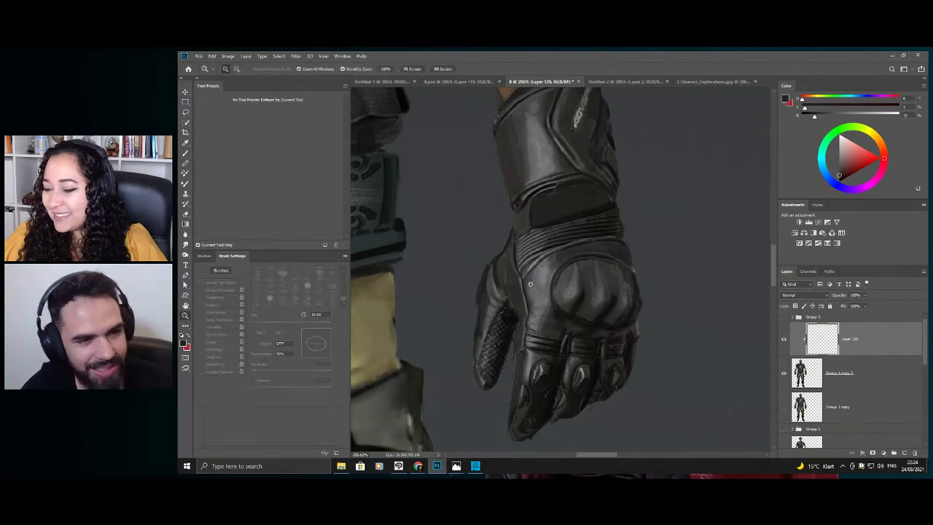
left_click_drag(530, 287, 472, 292)
left_click_drag(559, 269, 538, 242)
scroll(538, 241, "up", 8)
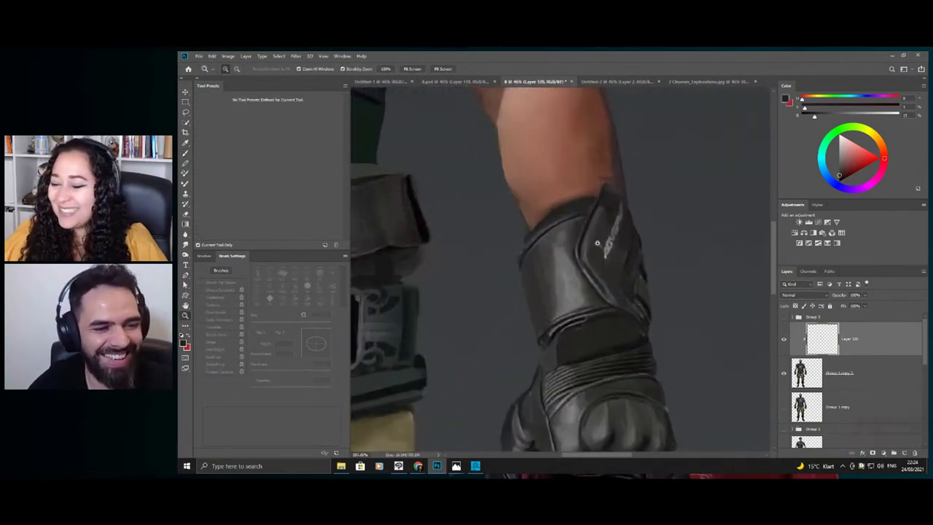
- Refine the cuff's outer edge beside the lettered flap with grey and near-black tones sampled from the leather
key("b")
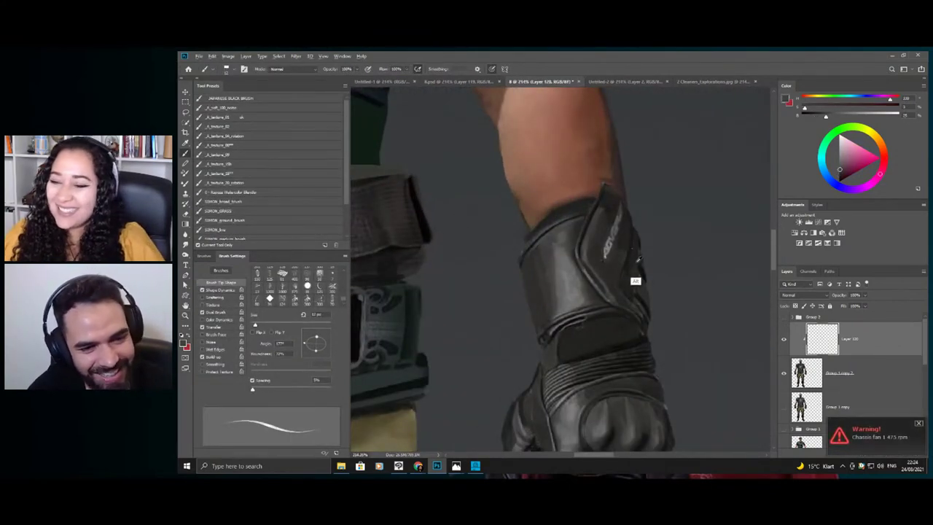
left_click(517, 259, "alt")
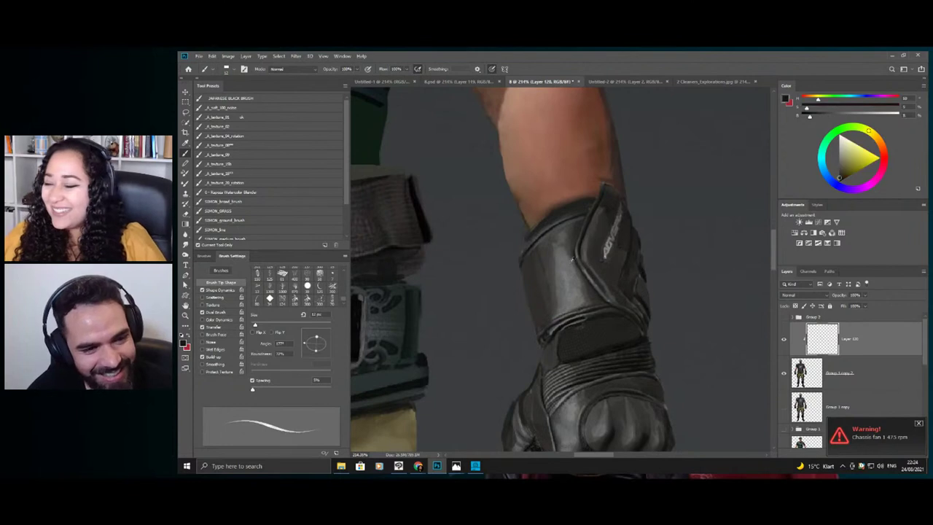
left_click(639, 275, "alt")
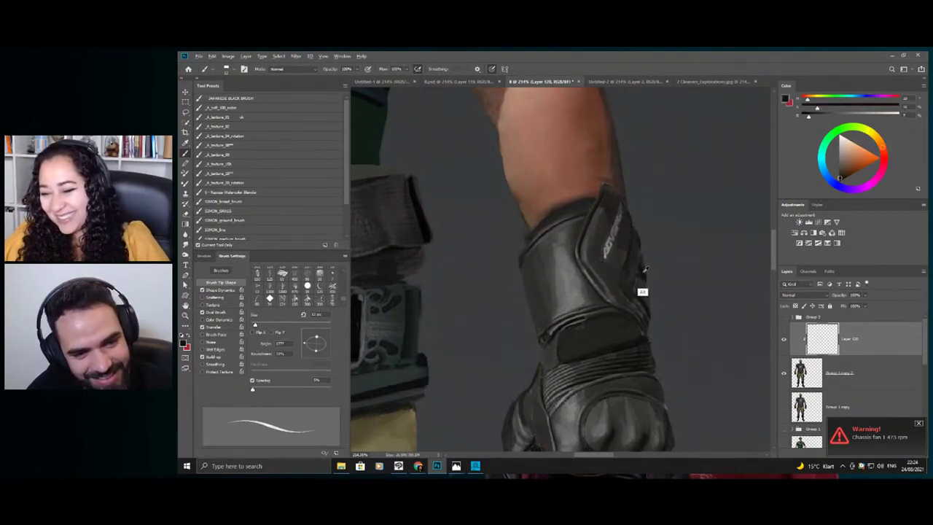
left_click(643, 290, "alt")
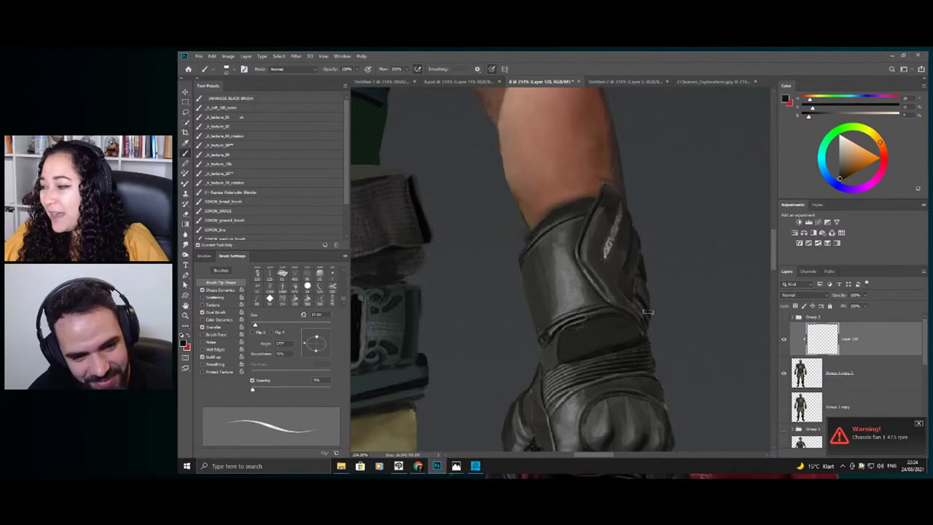
- Shade the back of the glove between the ribbed wrist and the knuckle guard with sampled dark tones
mouse_move(633, 288)
left_mouse_down()
mouse_move(587, 270)
mouse_move(662, 280)
mouse_move(682, 293)
left_mouse_up()
left_click(611, 333, "alt")
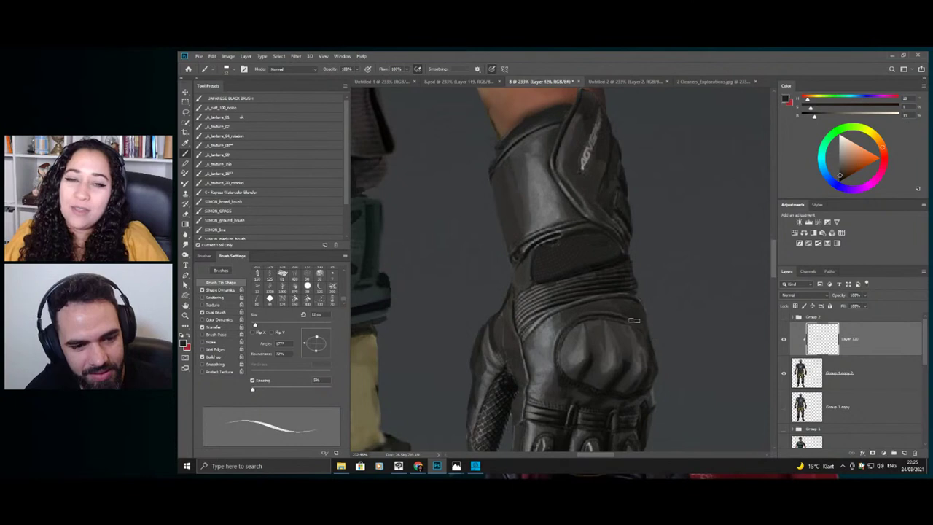
left_click(616, 334, "alt")
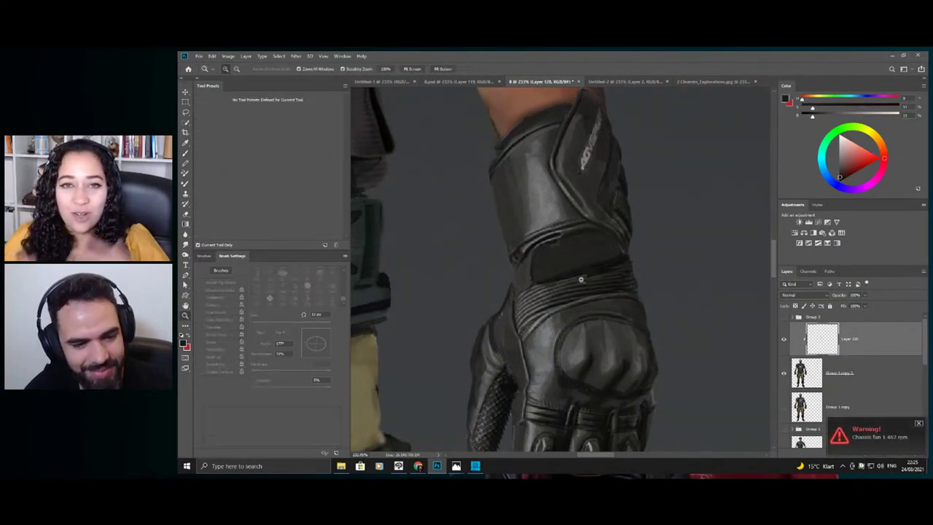
- Darken the base of the outer fingers below the knuckle guard with a sampled near-black tone
left_click_drag(578, 280, 572, 284)
left_click_drag(646, 318, 658, 320)
left_click_drag(590, 320, 609, 308)
key("b")
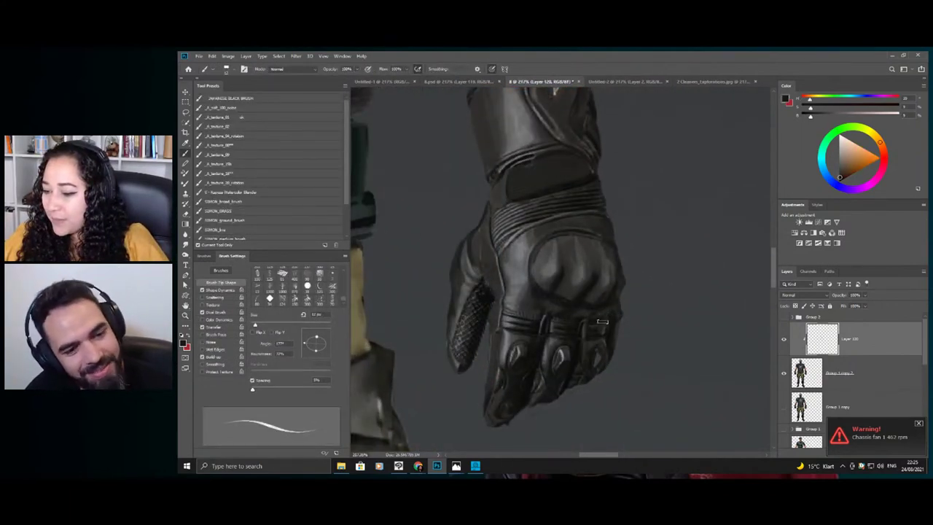
key("z")
scroll(607, 348, "down", 5)
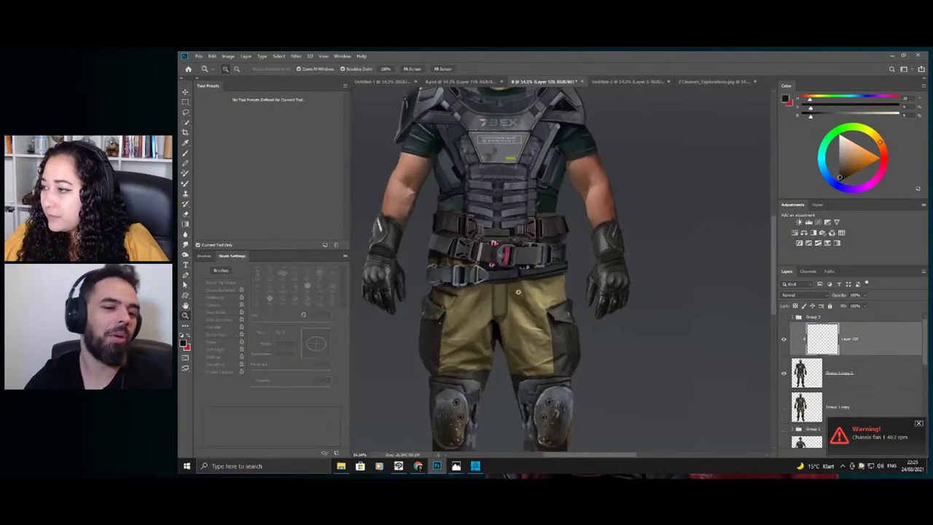
- Touch up the outer edge of the knuckle guard with a dark grey sampled from the glove
scroll(656, 294, "up", 4)
left_click_drag(657, 295, 663, 295)
key("b")
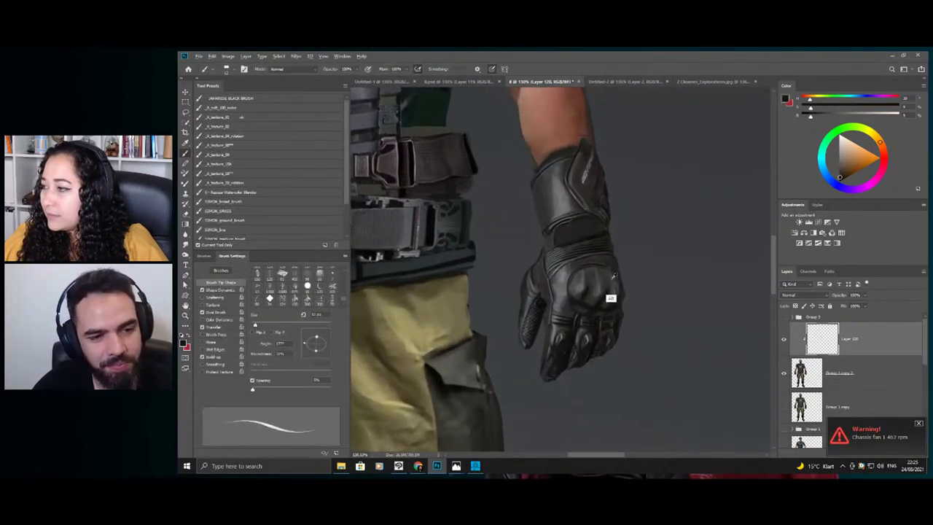
left_click(611, 298, "alt")
- Shade the lower cuff of the glove on the character's right hand, above the wrist strap, with dark tones sampled from the leather
key("z")
scroll(627, 263, "down", 6)
scroll(640, 219, "up", 2)
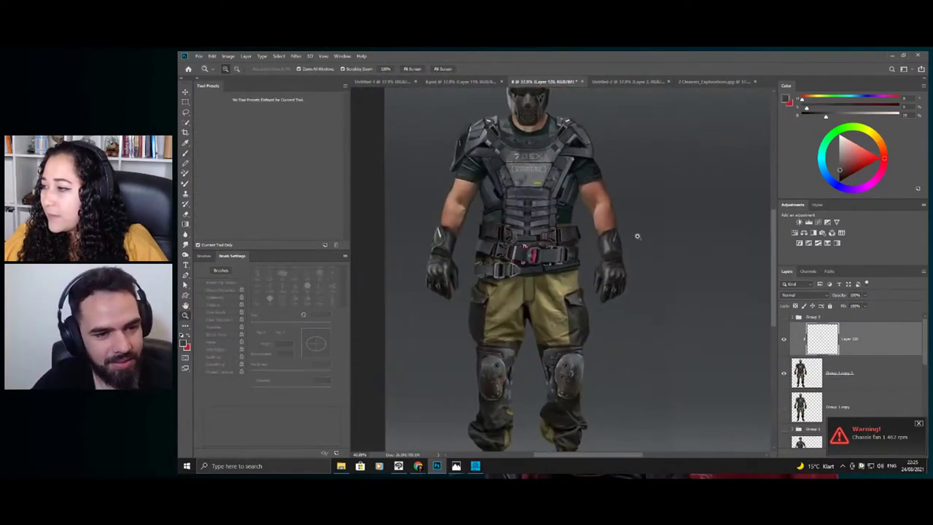
scroll(422, 239, "up", 5)
key("b")
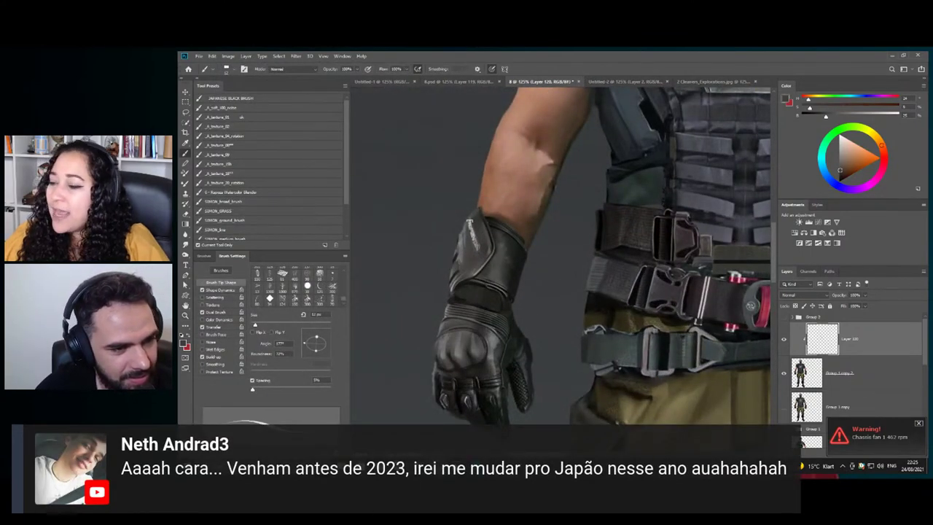
left_click(474, 276, "alt")
key("z")
left_click_drag(491, 230, 465, 229)
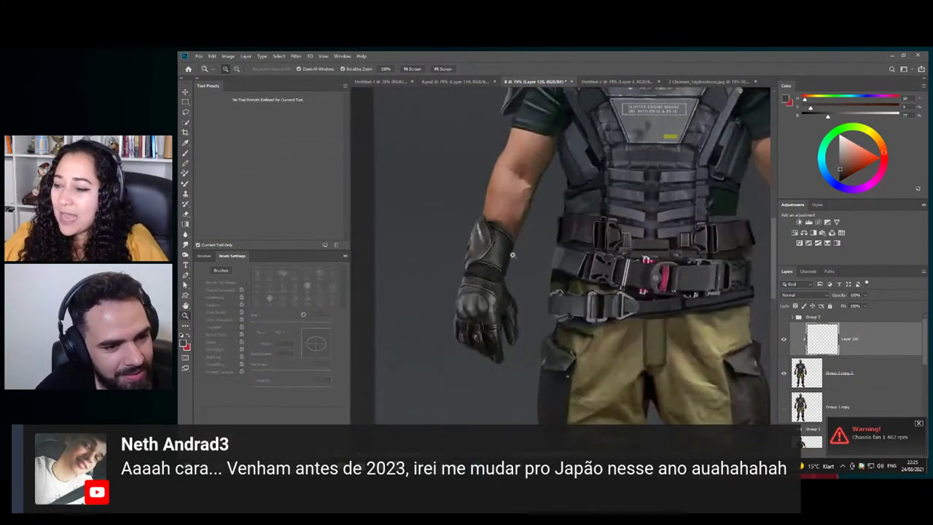
left_click(503, 264)
key("b")
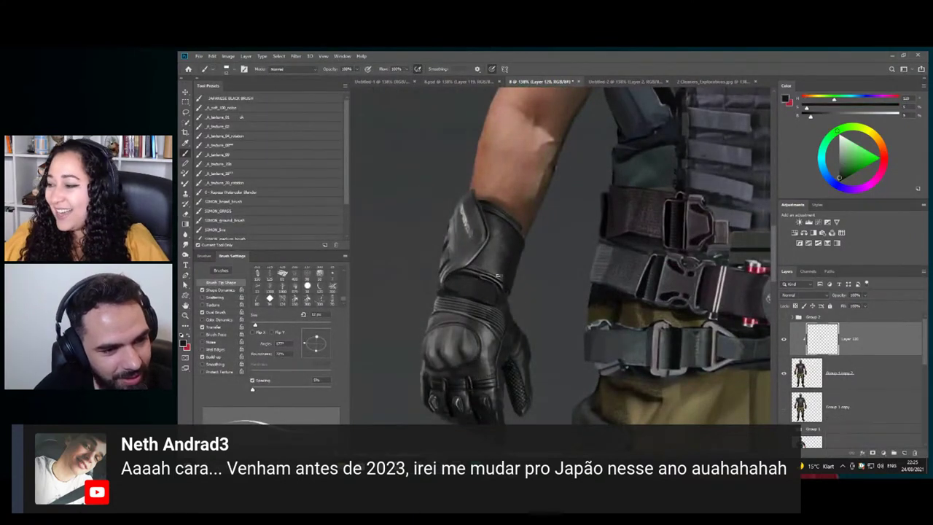
left_click(503, 254, "alt")
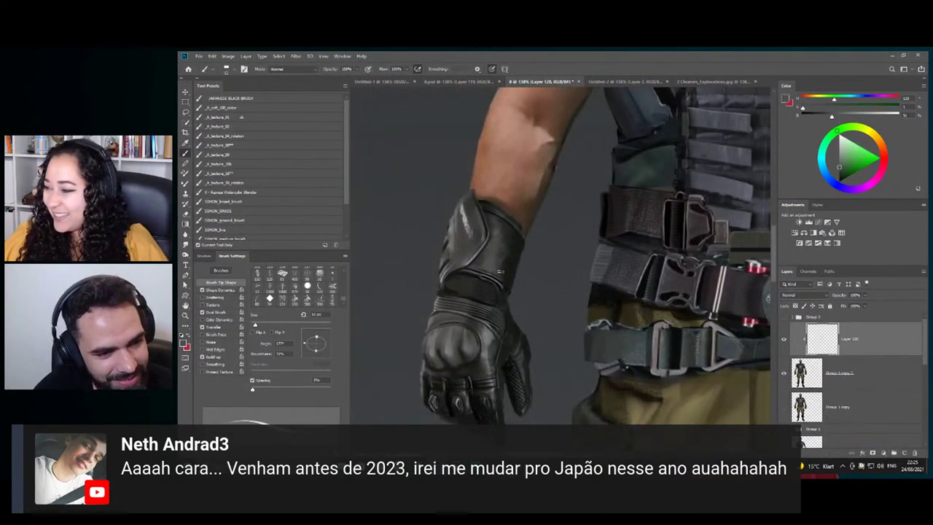
left_click(500, 267, "alt")
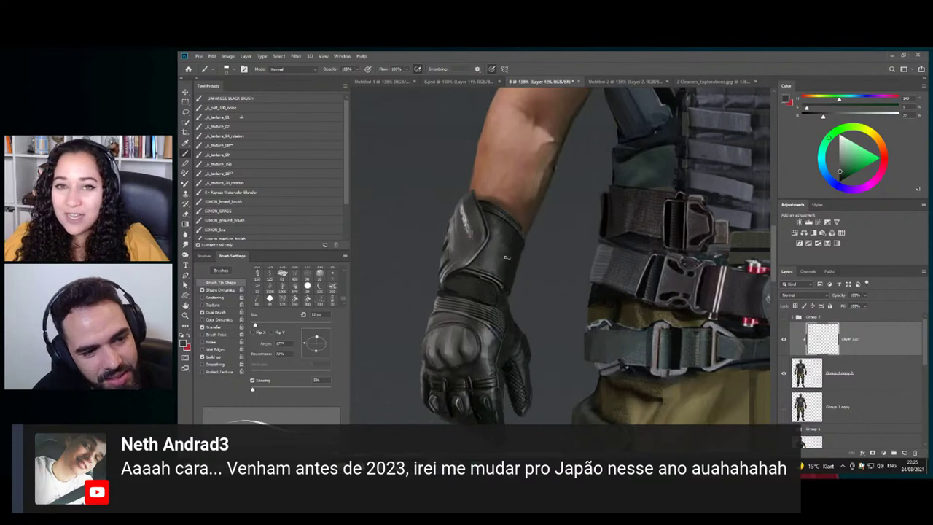
left_click(501, 268, "alt")
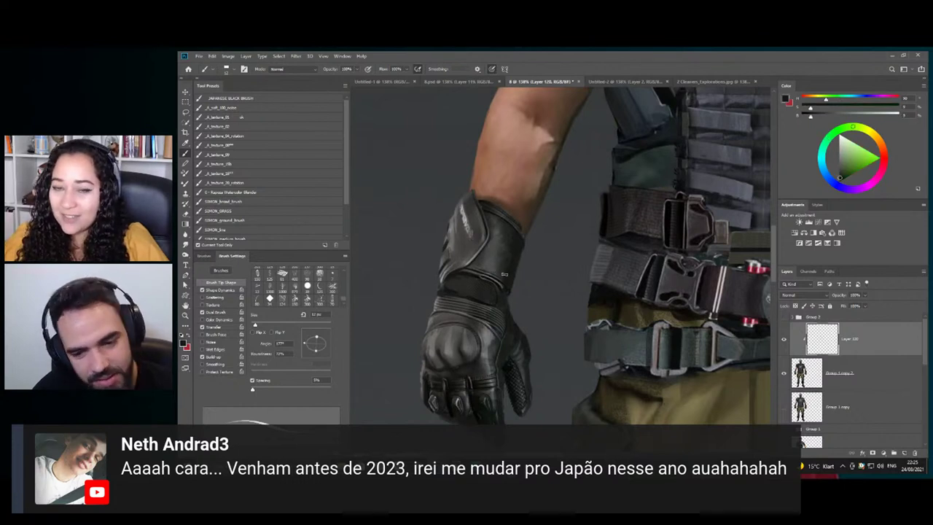
- Blend the upper part of the cuff below its stitched rim with greys sampled from the surrounding leather
left_click(496, 231, "alt")
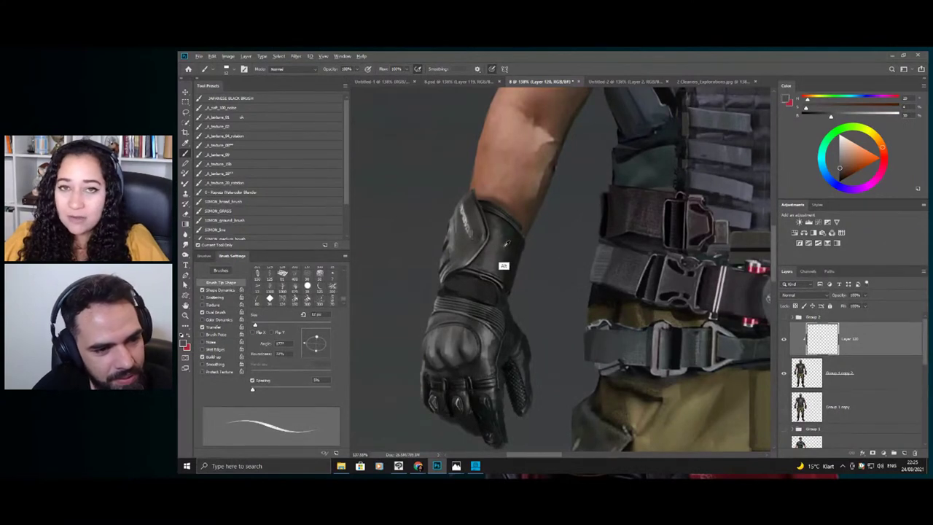
left_click(500, 245, "alt")
left_click(496, 232, "alt")
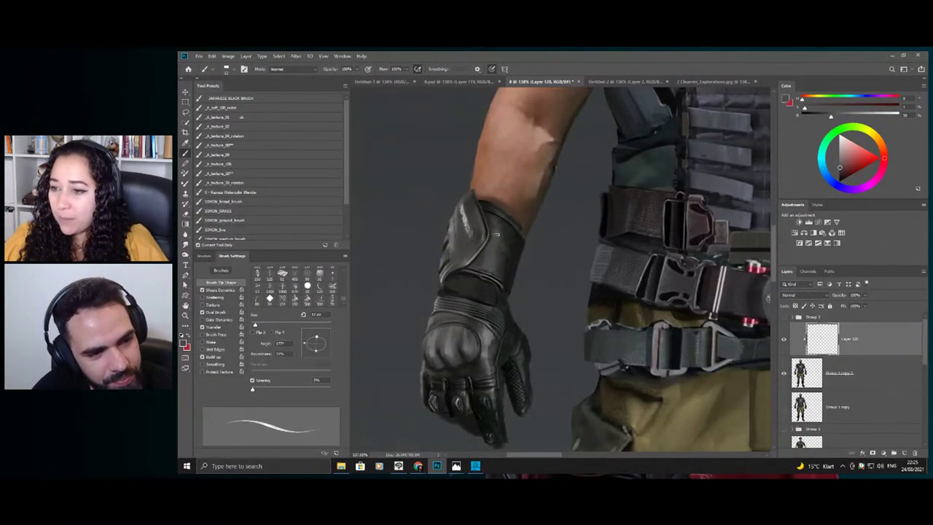
left_click(506, 248, "alt")
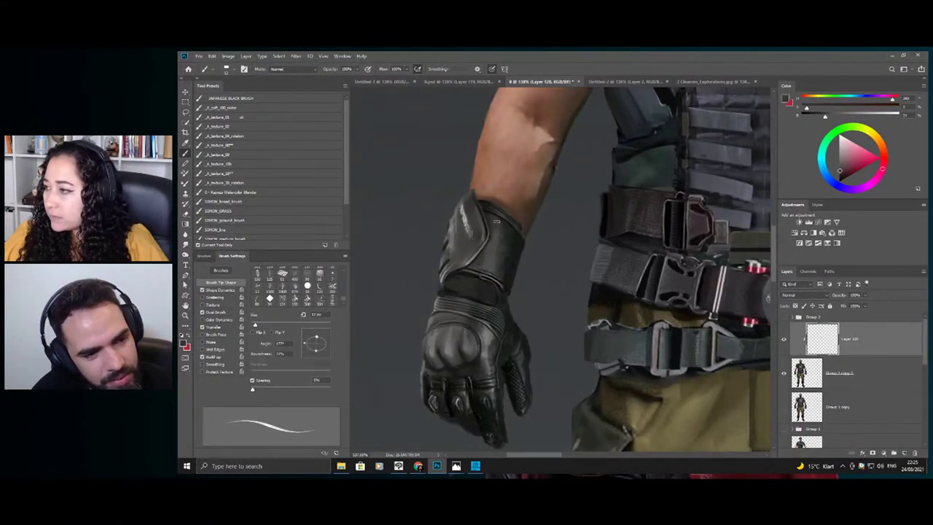
left_click(500, 235, "alt")
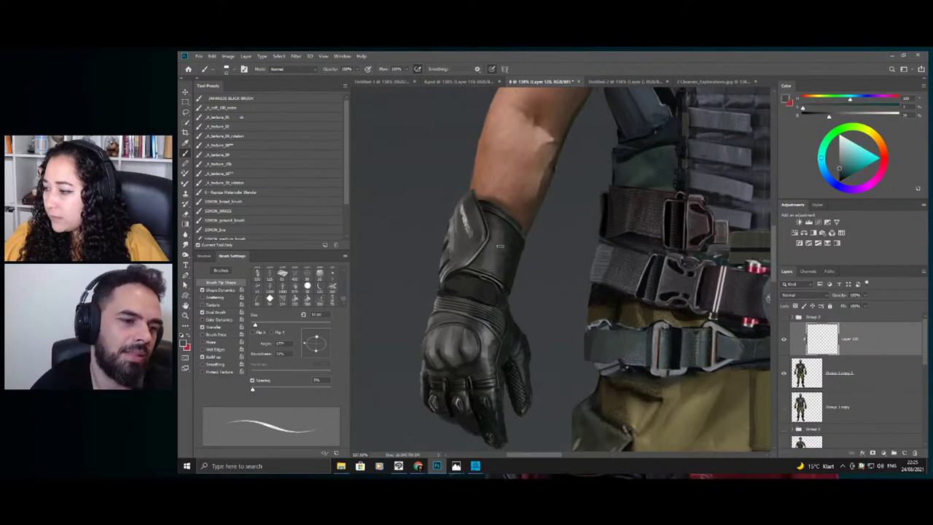
- Refine the cuff's lower seam where it meets the lettered flap with sampled near-black and dark grey tones
left_click(481, 267, "alt")
left_click(509, 273, "alt")
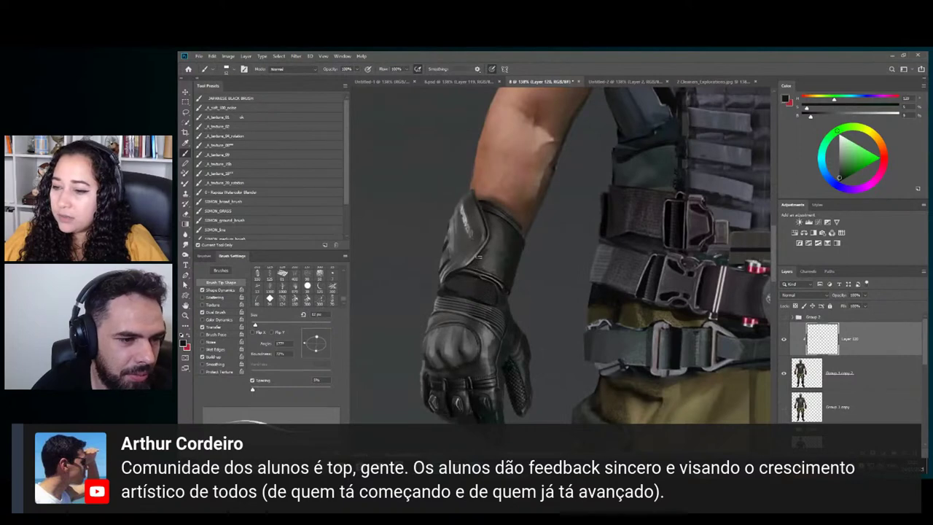
left_click(481, 261, "alt")
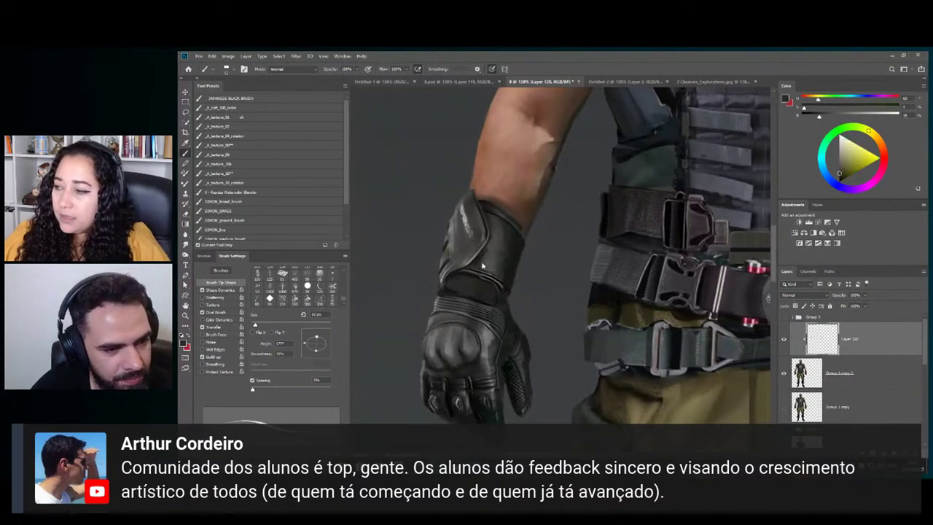
- Smooth the cuff's leather beside the lettered flap, up to the flap's upper edge, with sampled dark greys
key("z")
mouse_move(518, 239)
left_mouse_down()
mouse_move(497, 263)
mouse_move(490, 210)
mouse_move(525, 261)
mouse_move(548, 264)
left_mouse_up()
key("b")
left_click(548, 250, "alt")
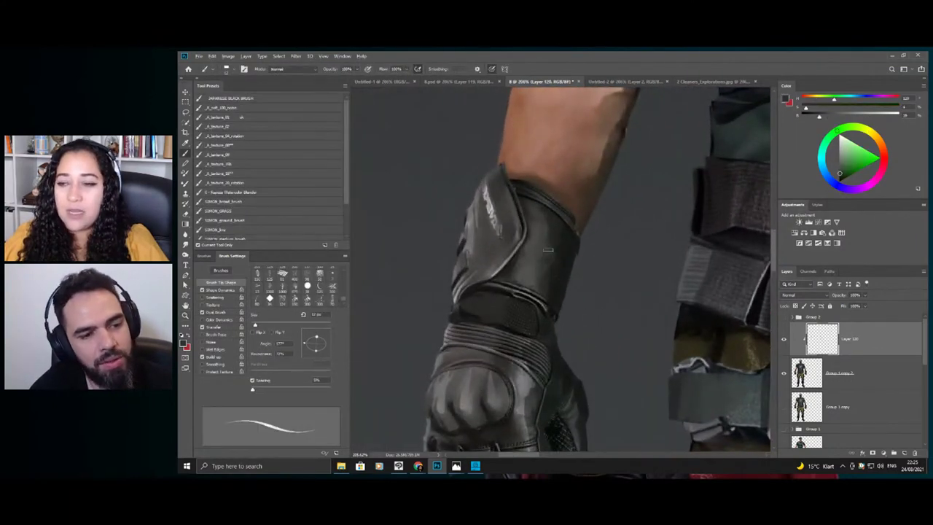
left_click(518, 261, "alt")
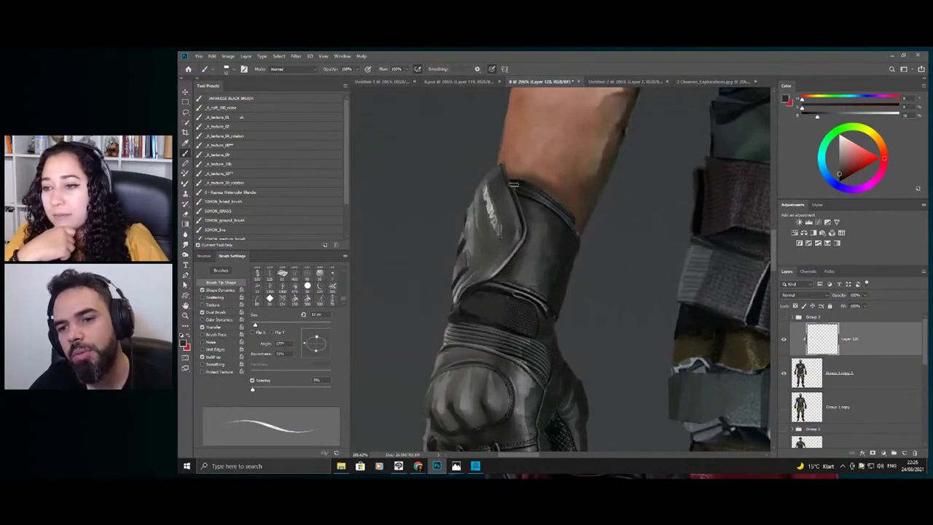
- Touch up the back of the glove beside the knuckle guard with a lighter grey sampled from the leather
key("z")
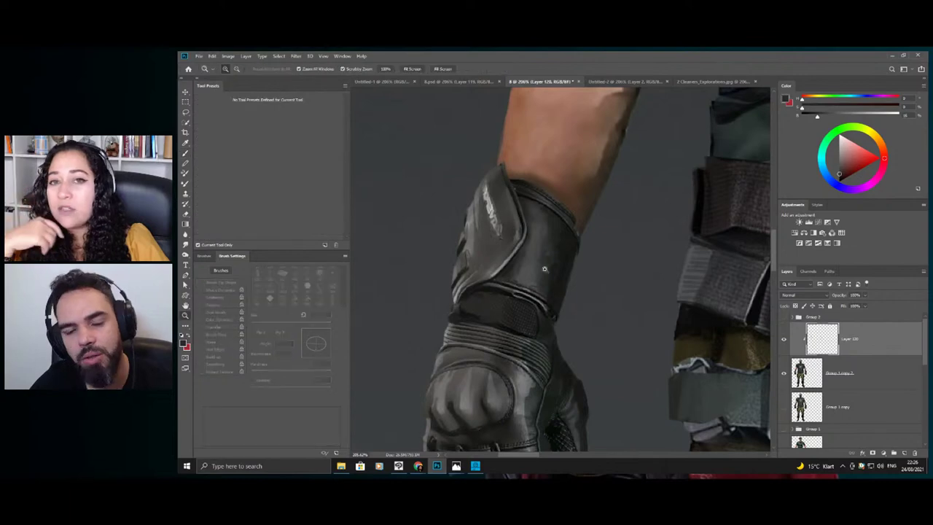
left_click_drag(544, 268, 521, 246)
scroll(476, 355, "up", 5)
key("b")
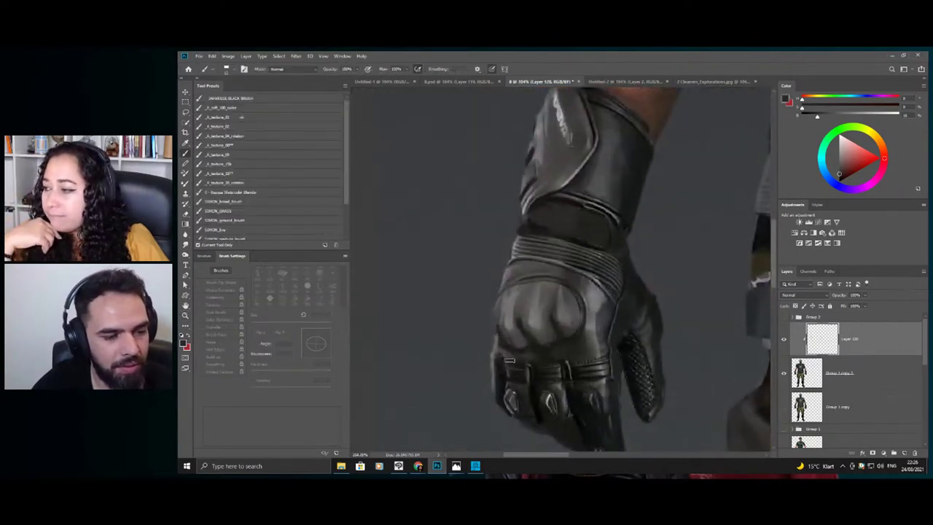
left_click(594, 339, "alt")
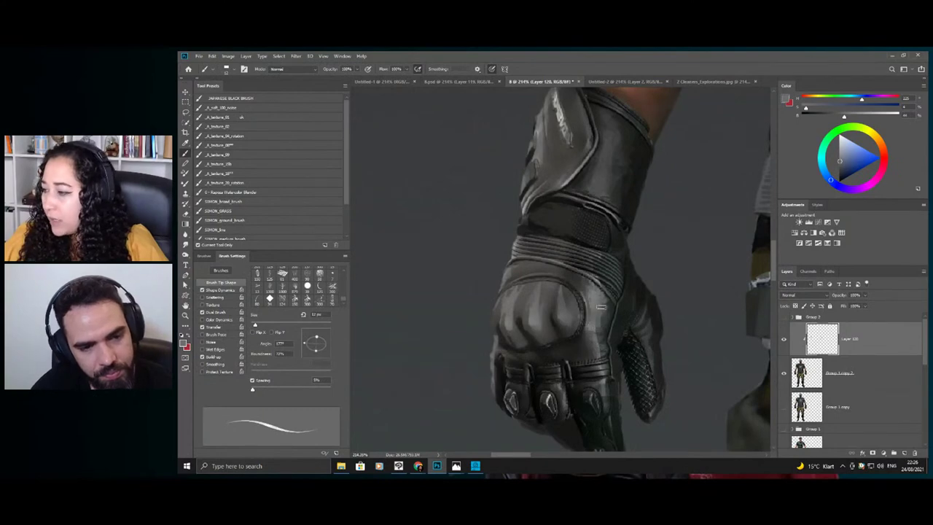
- Darken the wrist strap area below the cuff's flap with a near-black tone sampled from the glove
key("z")
mouse_move(585, 310)
left_mouse_down()
mouse_move(548, 292)
mouse_move(588, 277)
left_mouse_up()
key("b")
key("b")
left_click(583, 278, "alt")
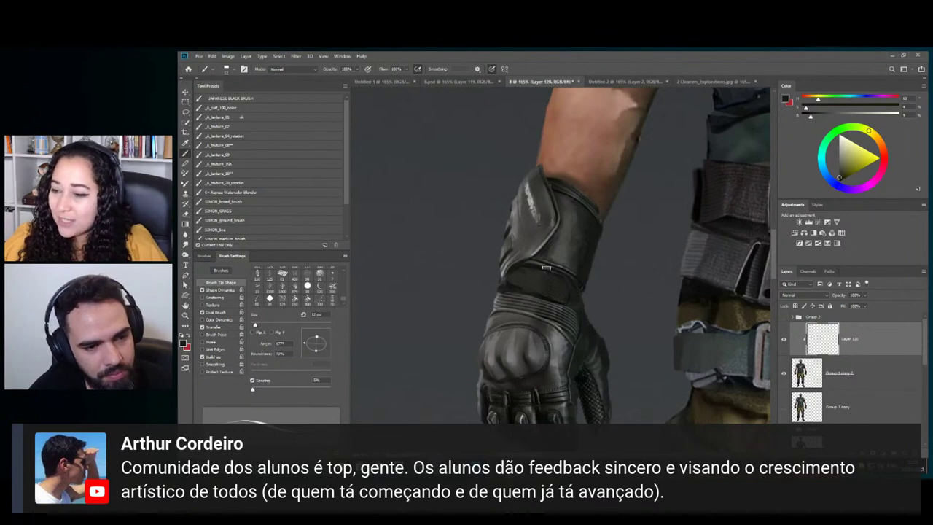
- Shade the base of the index finger below the knuckle guard with dark tones sampled from the glove
key("z")
left_click_drag(574, 270, 532, 246)
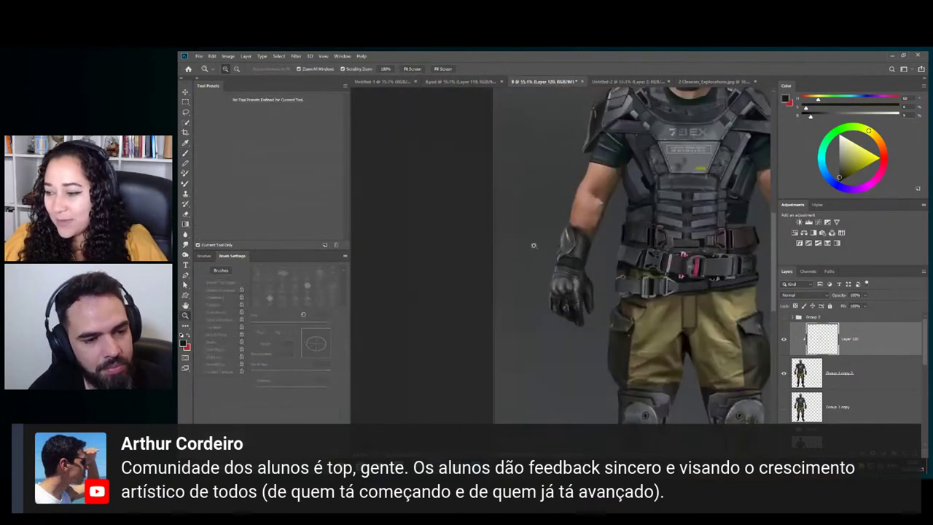
left_click_drag(601, 288, 624, 297)
left_click_drag(558, 309, 573, 305)
key("b")
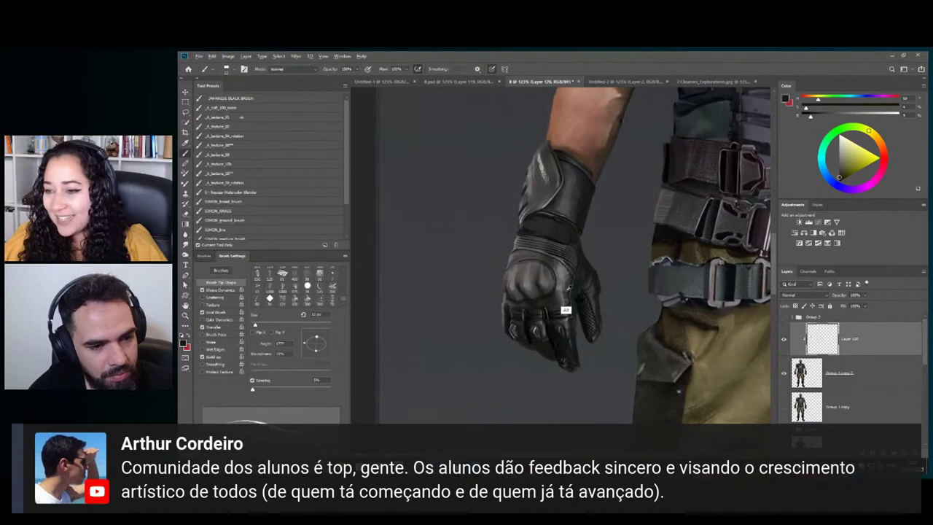
left_click(562, 306, "alt")
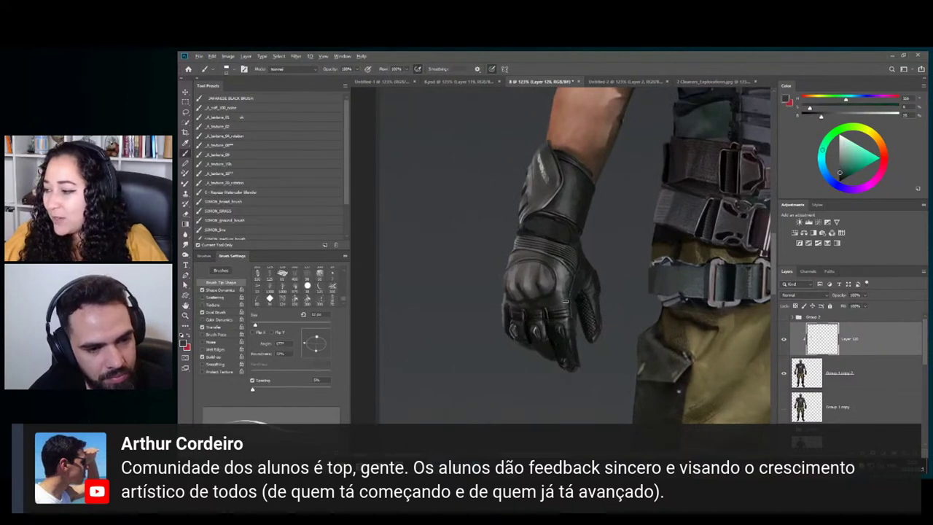
left_click(561, 305, "alt")
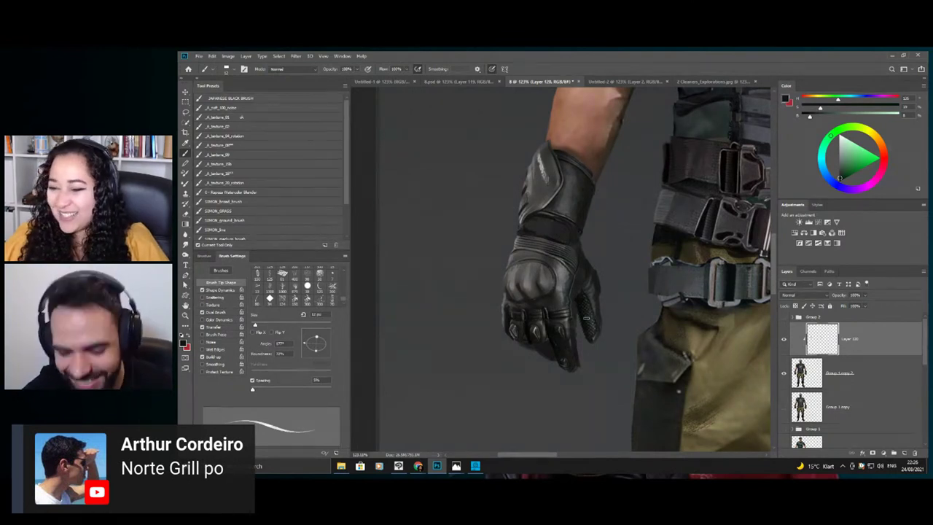
- Touch up the outer edge of the glove beside the knuckle guard with a near-black tone
key("z")
left_click_drag(575, 314, 498, 273)
left_click(553, 280)
left_click(562, 314)
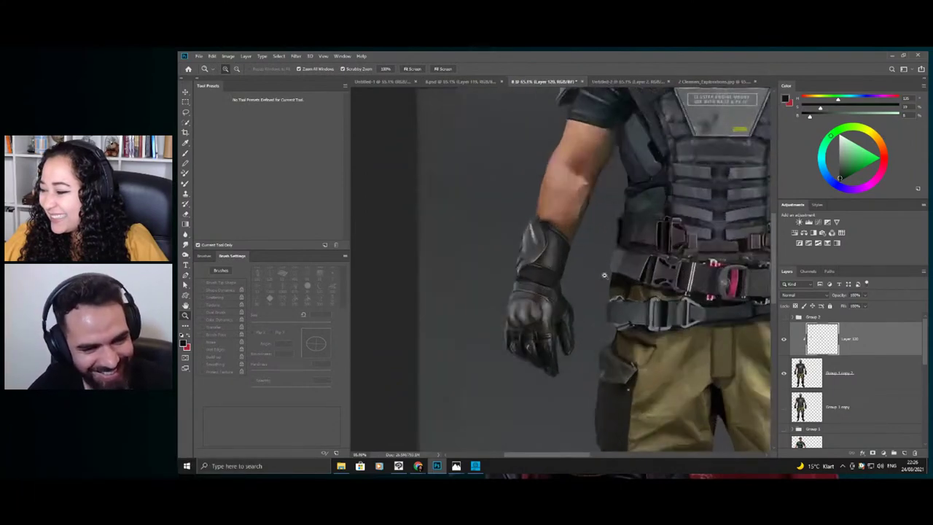
left_click(554, 337)
left_click(562, 379)
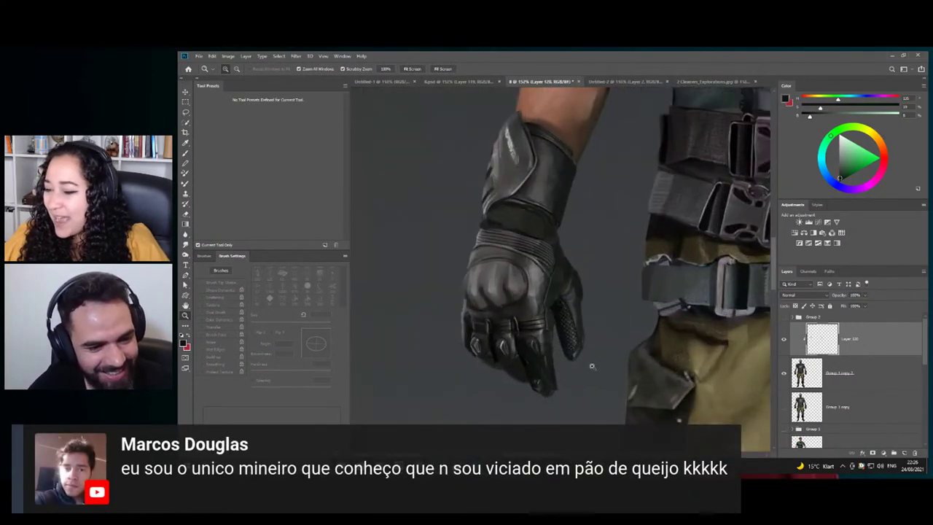
key("b")
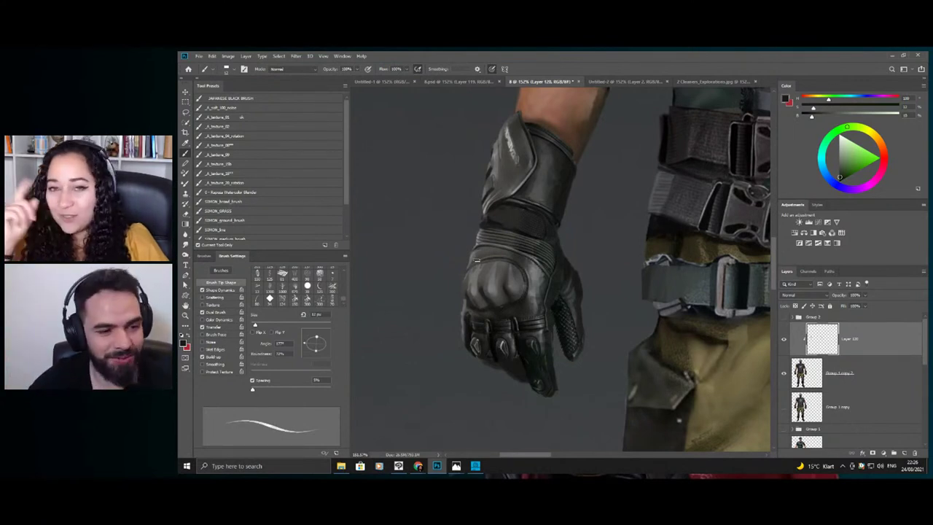
- Darken the base of the glove's outermost finger below the knuckle guard with a near-black tone
key("z")
left_click_drag(492, 307, 459, 290)
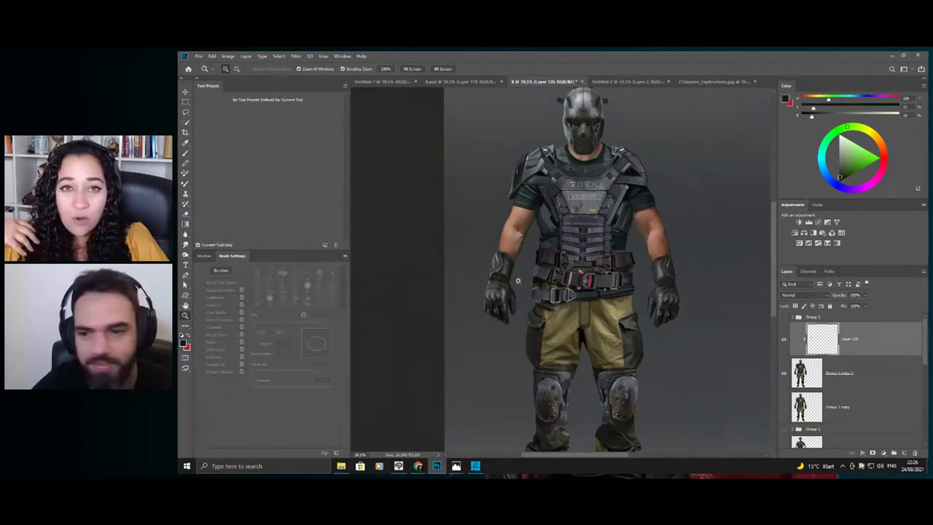
scroll(500, 282, "up", 5)
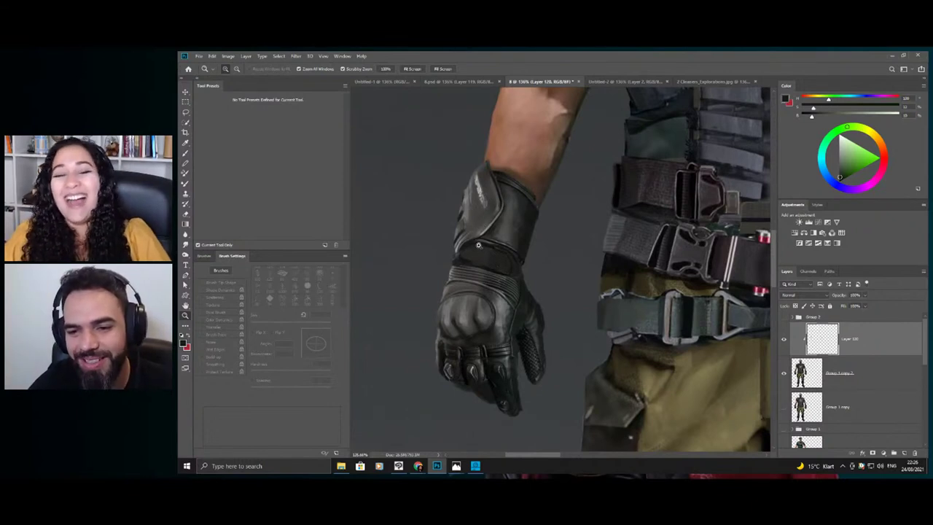
scroll(503, 273, "down", 5)
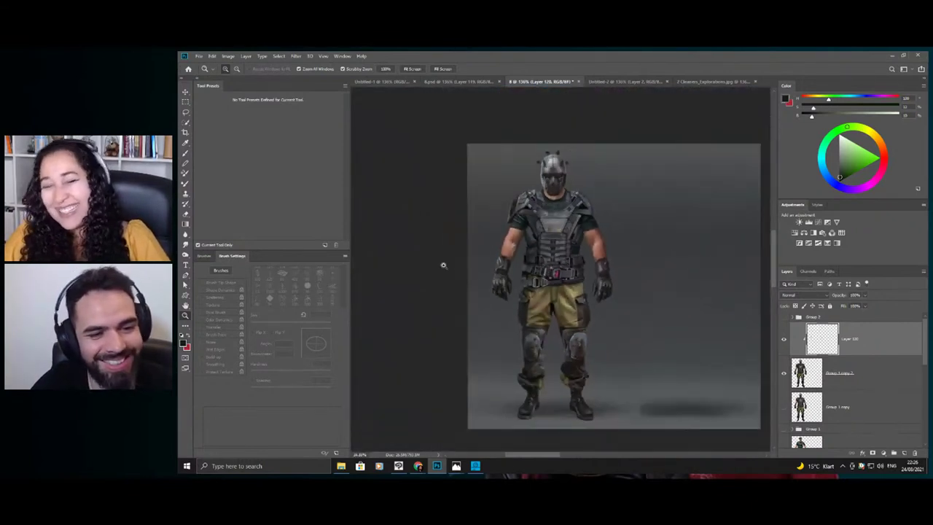
scroll(466, 291, "up", 1)
scroll(494, 319, "up", 5)
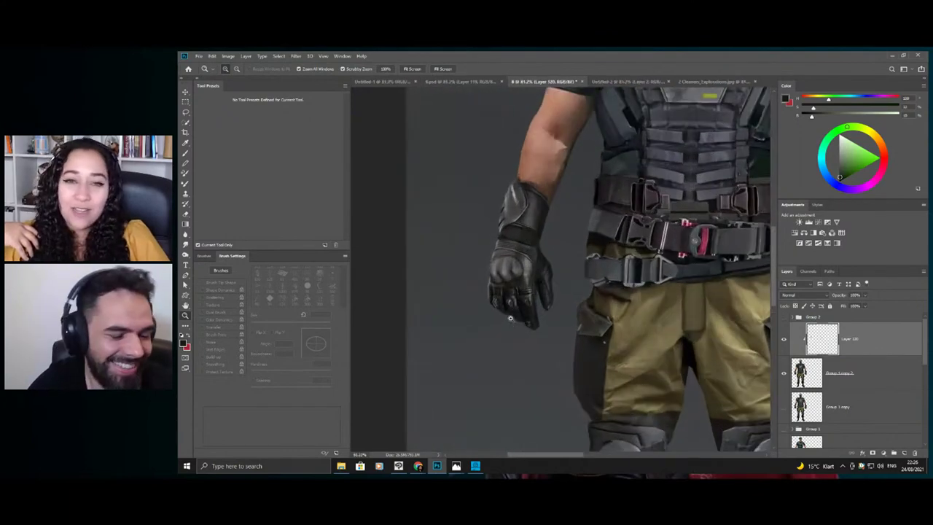
key("b")
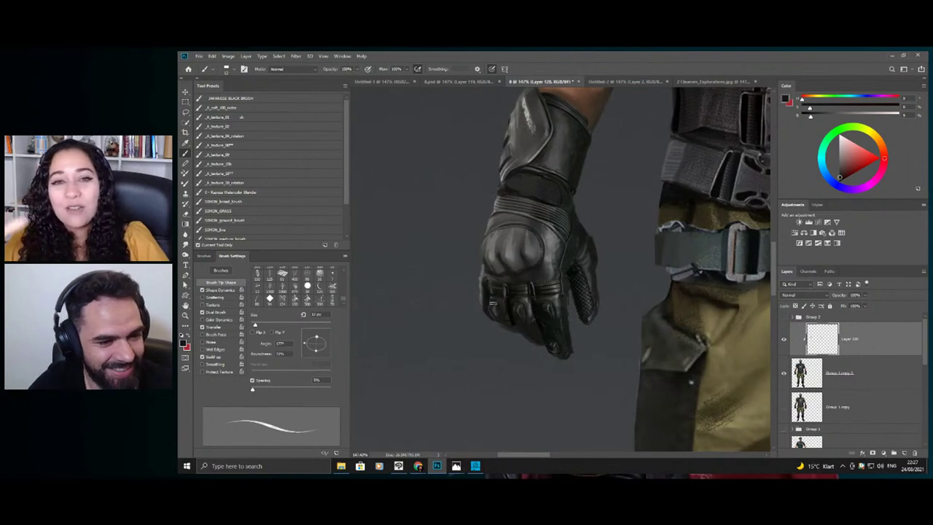
- Deepen the shadow between the index finger and the thumb with sampled near-black greens
left_click(561, 307, "alt")
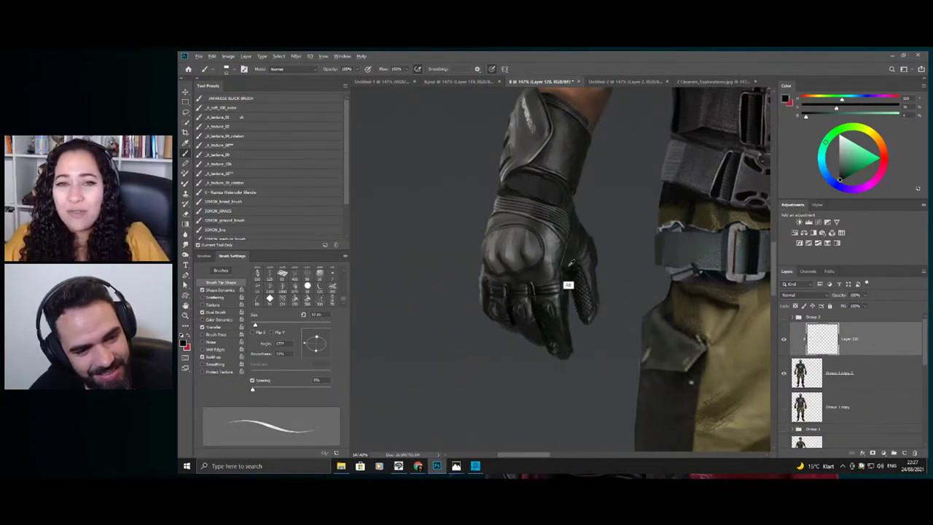
left_click(566, 288, "alt")
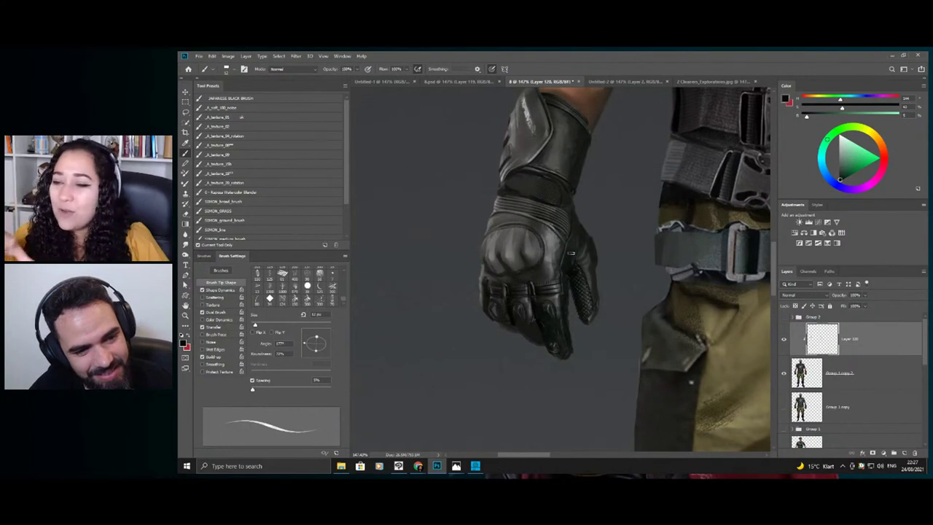
left_click(569, 266, "alt")
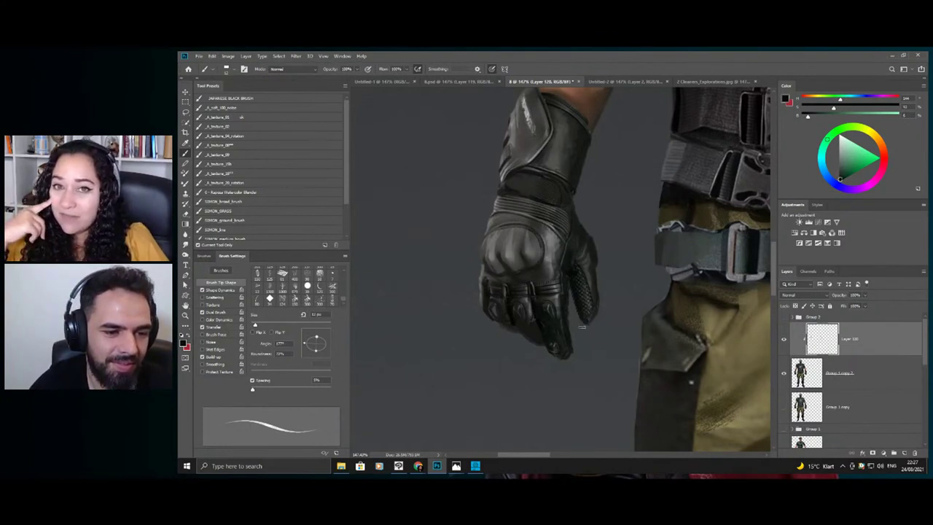
key("z")
left_click_drag(540, 305, 476, 302)
left_click(502, 262, "alt")
mouse_move(553, 261)
left_mouse_down()
mouse_move(572, 279)
mouse_move(466, 287)
left_mouse_up()
left_click_drag(533, 281, 569, 296)
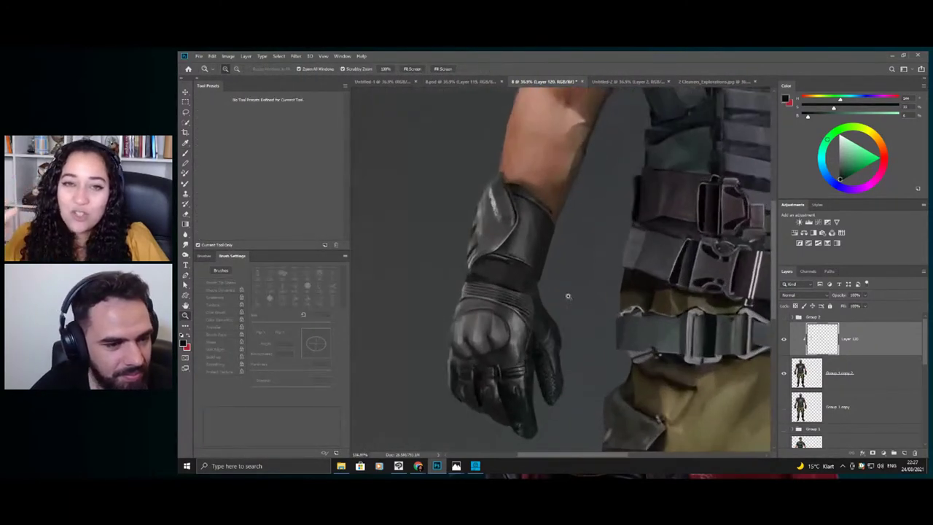
- Make the brush slightly smaller for fine detail on the glove's wrist
left_click(567, 296, "alt")
left_click(462, 281, "alt")
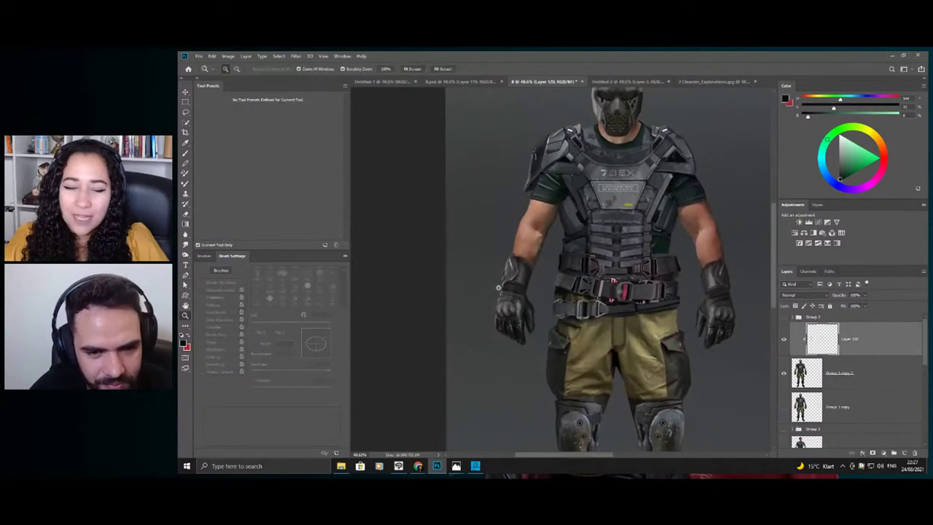
mouse_move(761, 290)
left_mouse_down()
mouse_move(799, 310)
mouse_move(768, 294)
left_mouse_up()
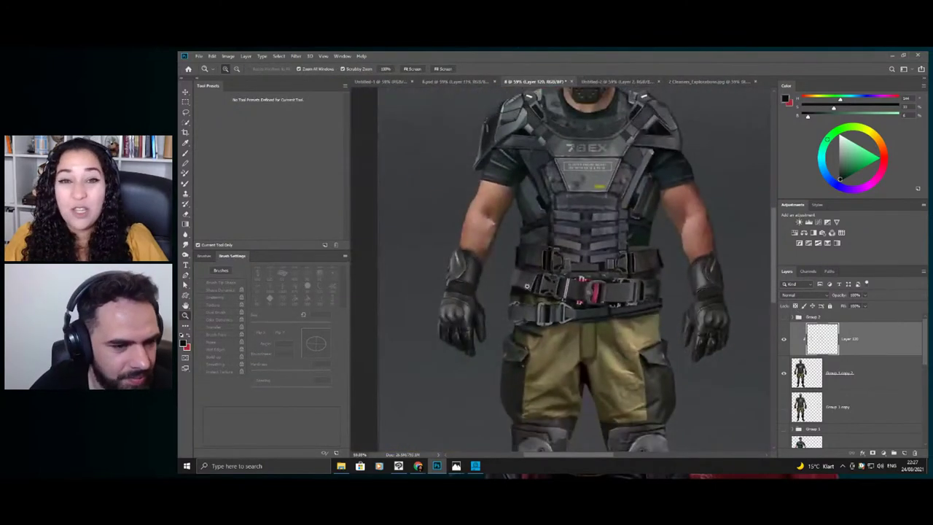
left_click_drag(461, 296, 503, 299)
key("b")
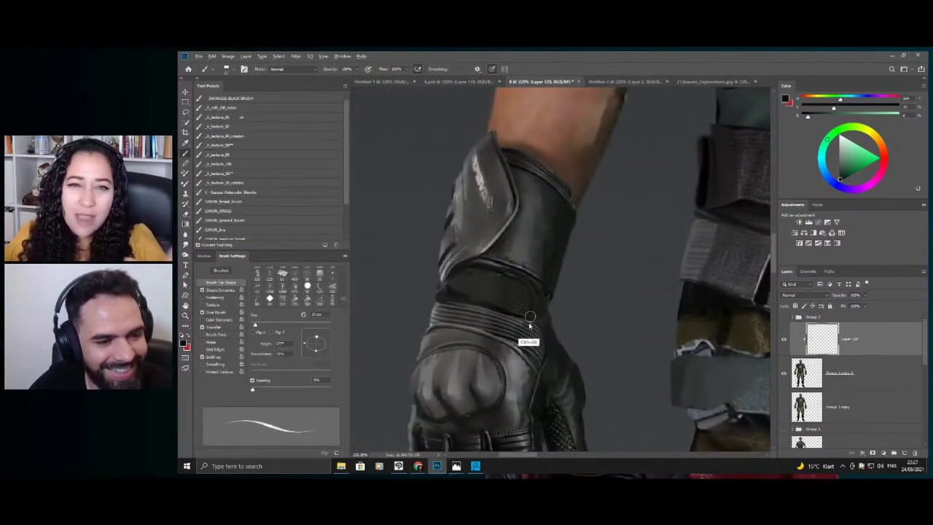
right_click(528, 318)
left_click_drag(541, 272, 566, 273)
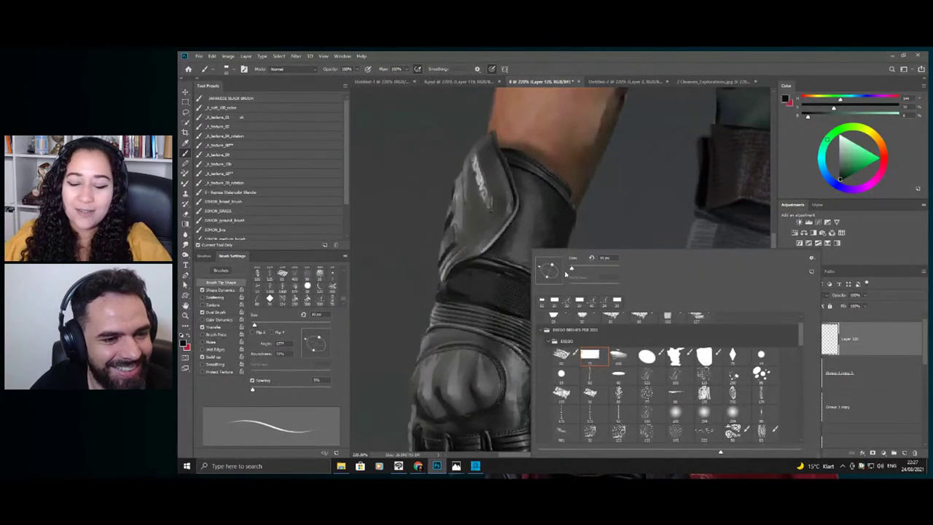
left_click(507, 343)
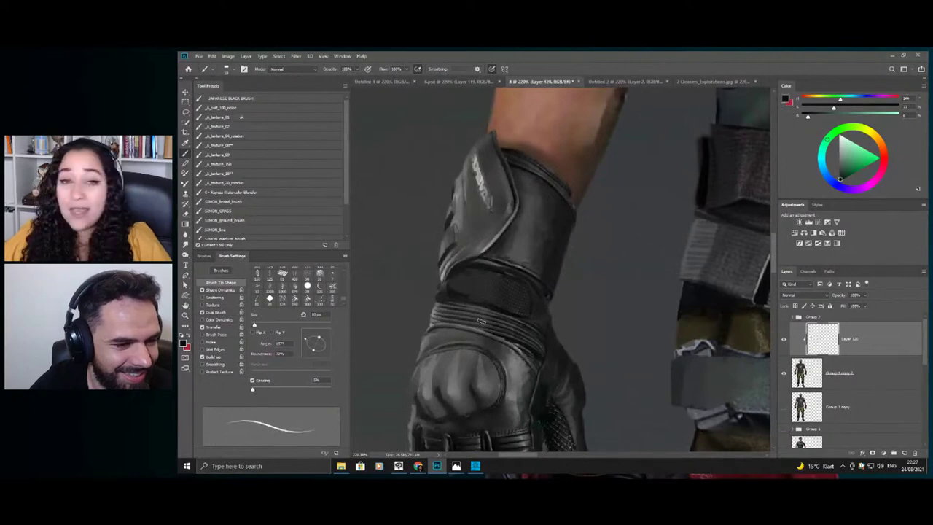
- Sample a dark grey from the glove and smudge the leather on the back of the hand beside the knuckle guard
key("z")
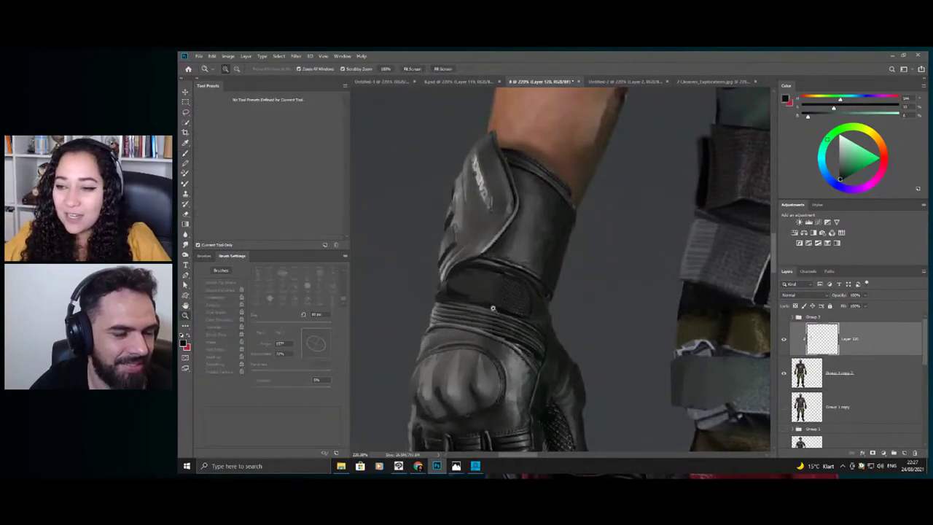
mouse_move(526, 305)
left_mouse_down()
mouse_move(497, 340)
mouse_move(502, 328)
left_mouse_up()
scroll(510, 335, "up", 5)
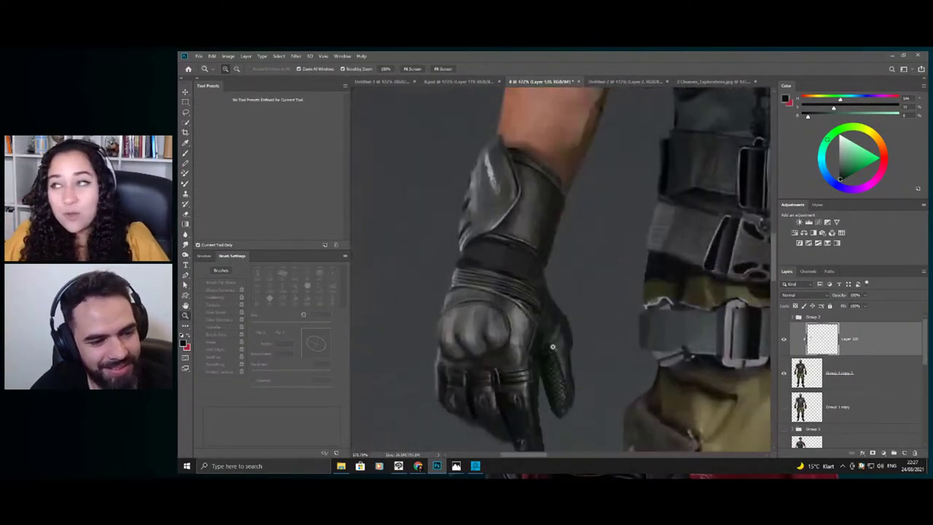
key("b")
left_click(536, 350, "alt")
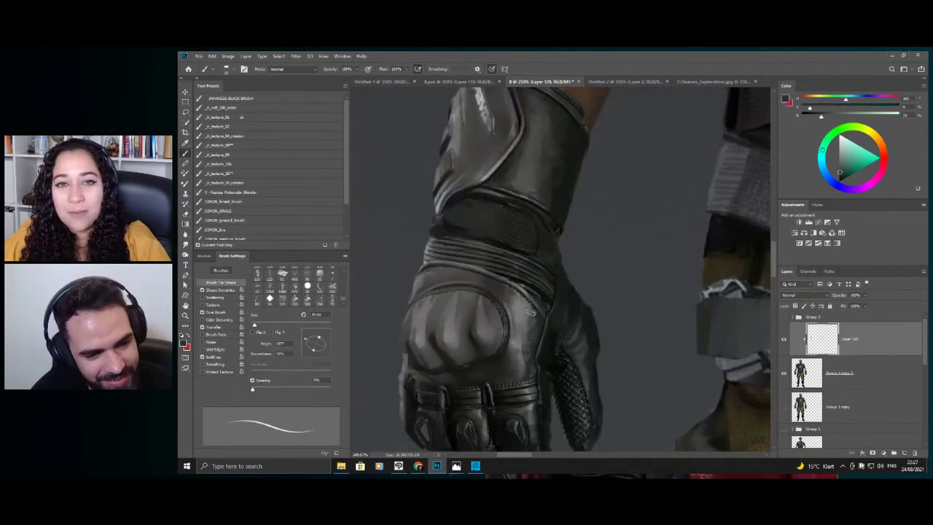
key("r")
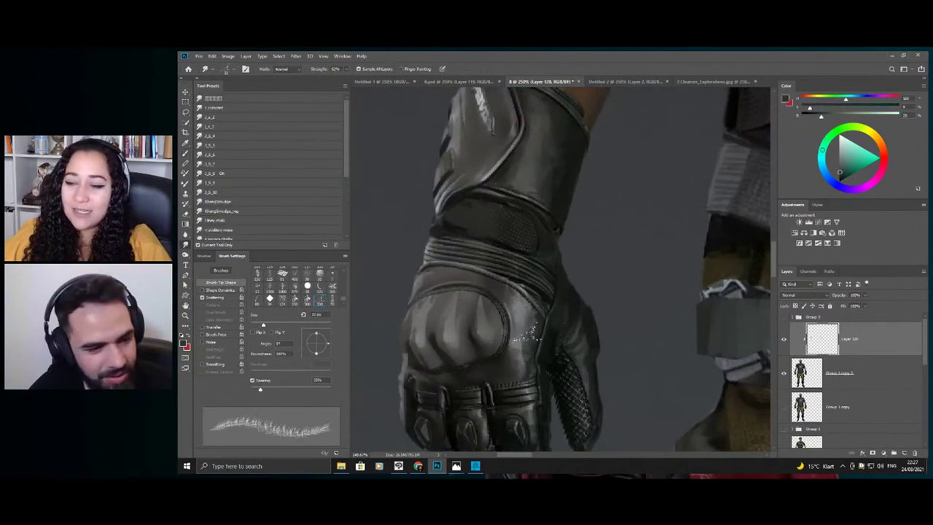
left_click_drag(537, 328, 528, 328)
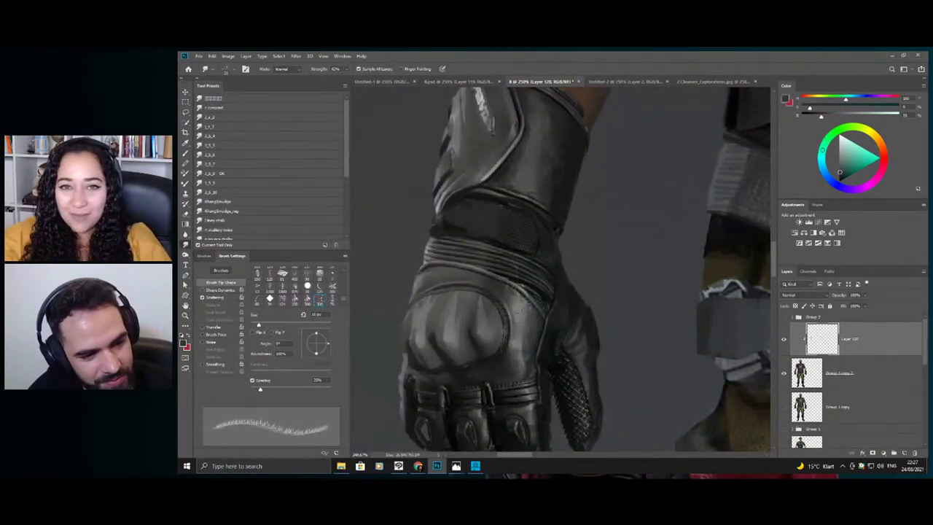
key("z")
scroll(497, 292, "down", 3)
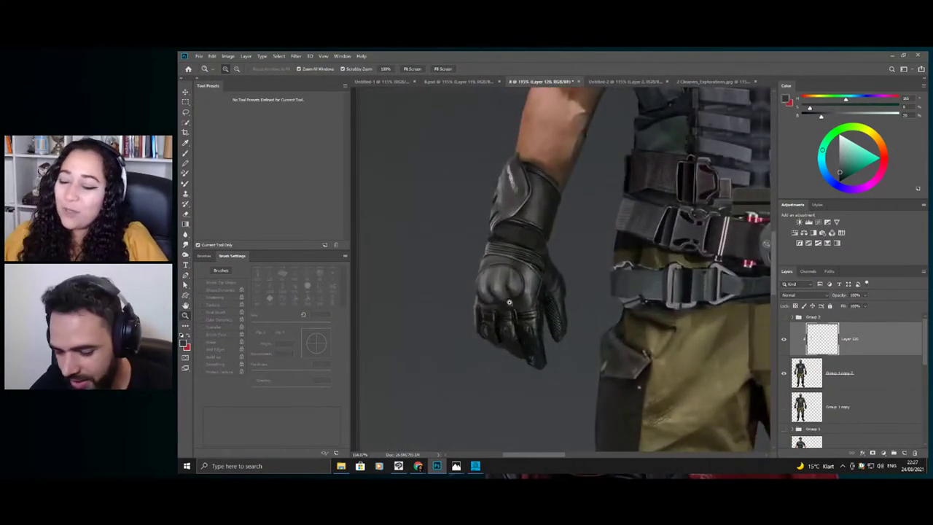
- Sample an olive shadow tone from the trousers and paint the fold on the upper thigh beside the fly
key("b")
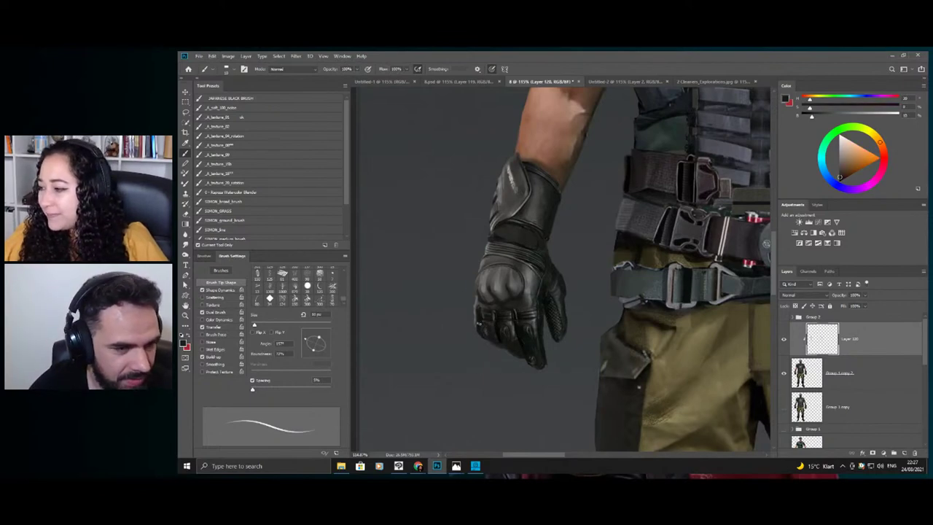
key("z")
left_click_drag(473, 290, 431, 287)
left_click_drag(578, 317, 616, 347)
key("b")
key("z")
left_click_drag(575, 288, 602, 305)
key("b")
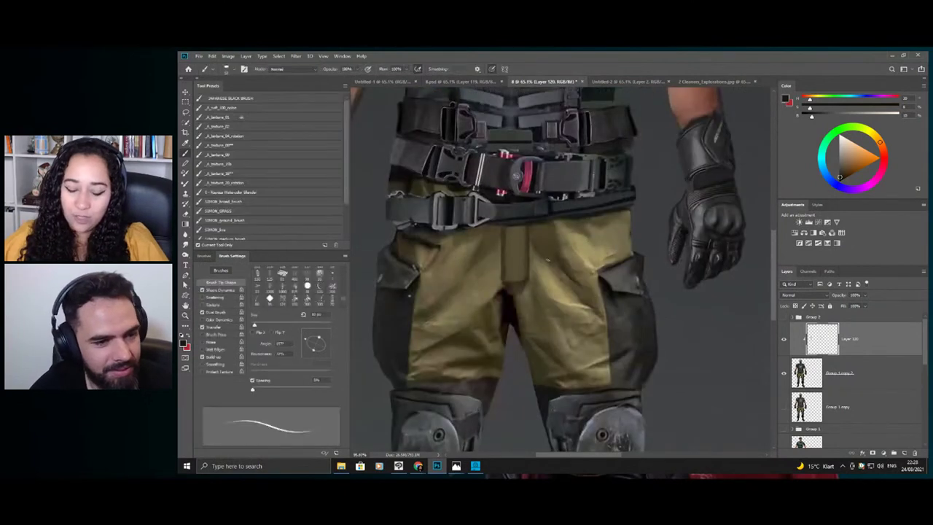
left_click(549, 261, "alt")
left_click_drag(569, 271, 572, 278)
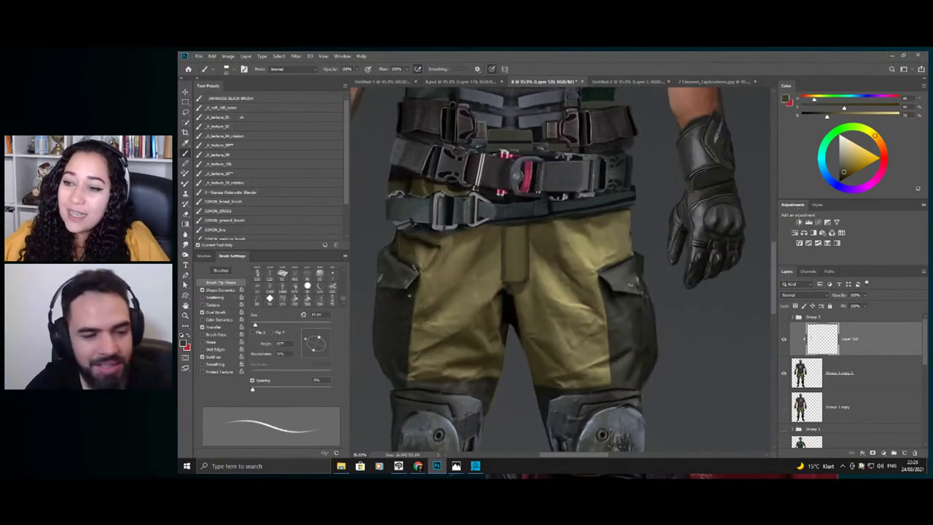
- Touch up the trouser leg beside the cargo pocket with sampled olive and dark brown tones
key("z")
scroll(597, 366, "up", 1)
key("b")
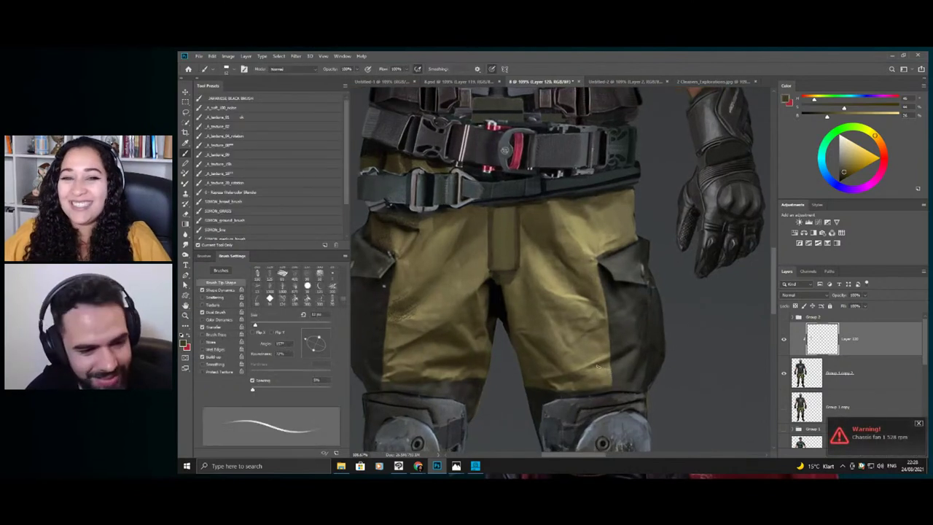
left_click(608, 356, "alt")
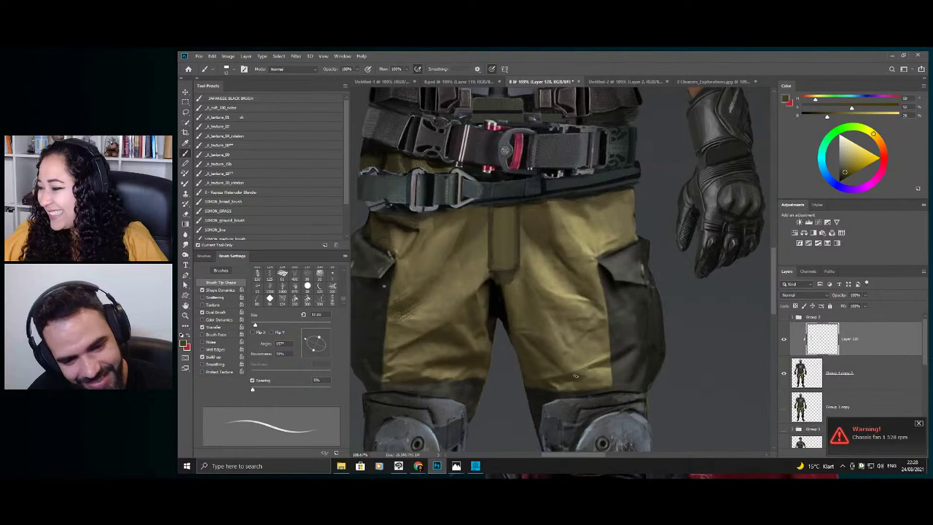
left_click(623, 352, "alt")
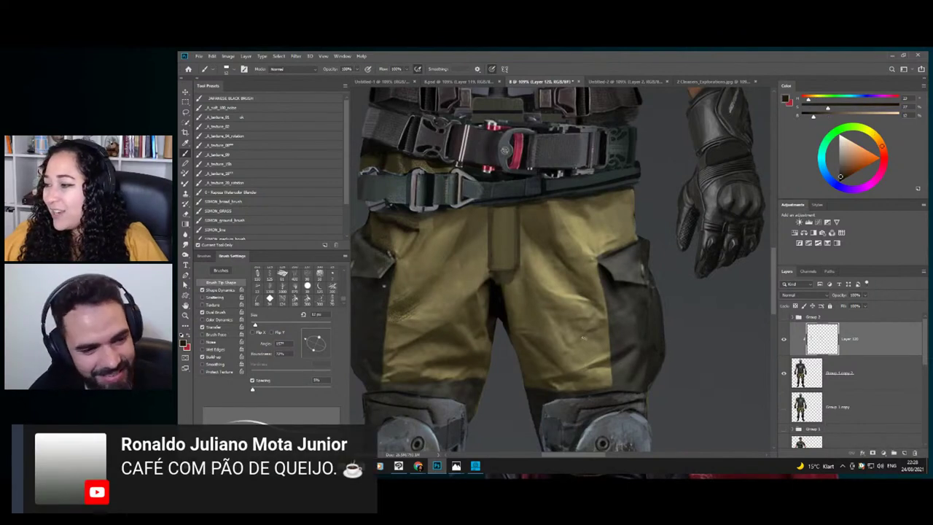
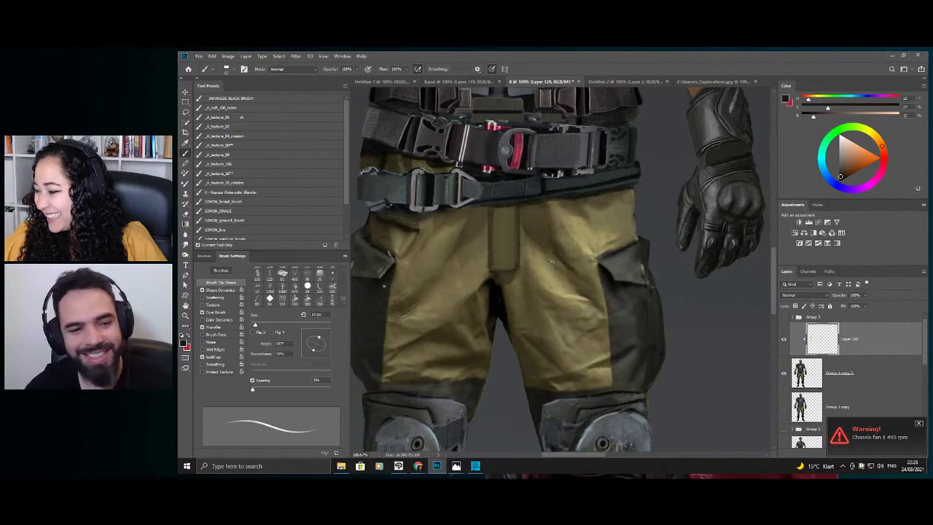
- Paint fabric folds on the trousers just below the belt with sampled olive shadow and lighter khaki tones
left_click_drag(558, 300, 540, 304)
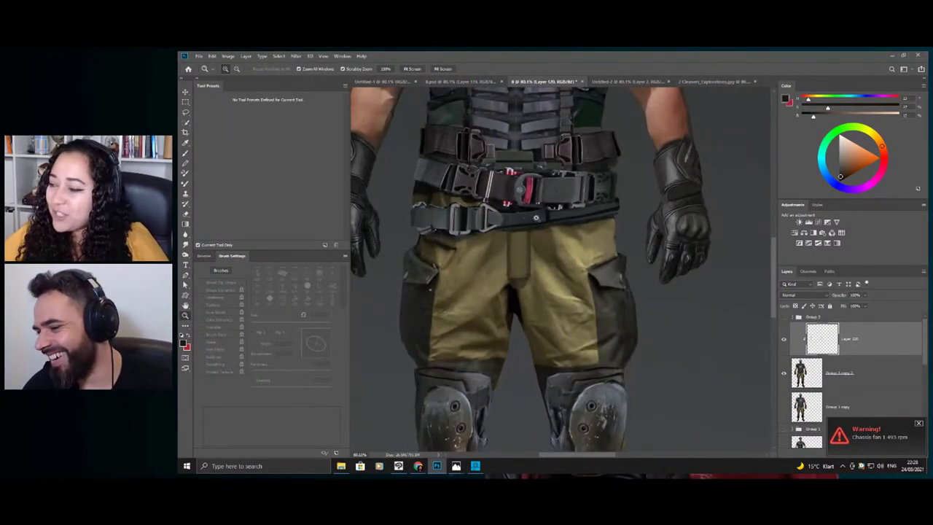
left_click_drag(569, 318, 543, 318)
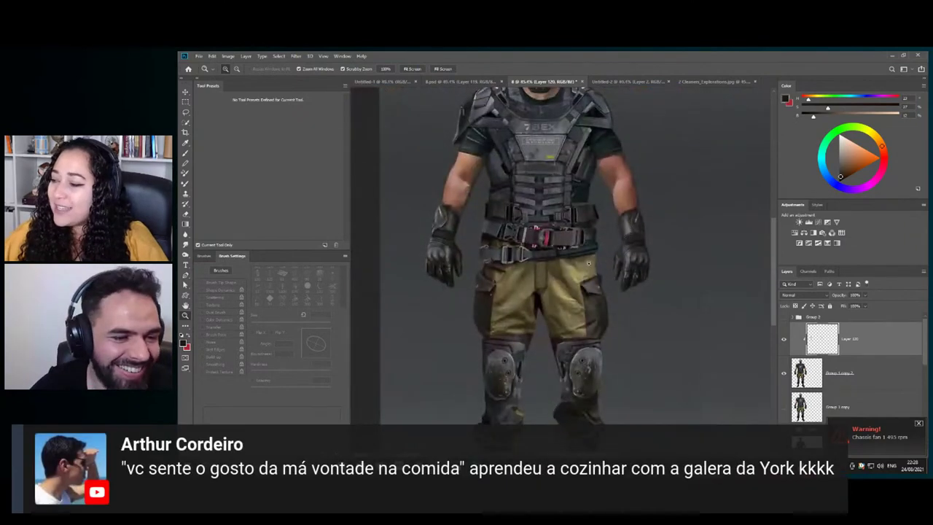
left_click_drag(567, 282, 603, 283)
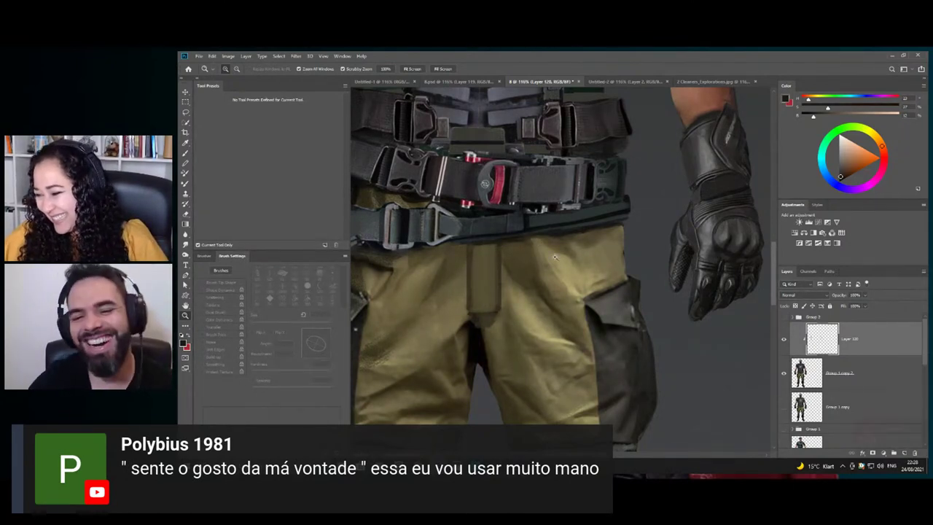
mouse_move(579, 286)
left_mouse_down()
mouse_move(537, 275)
mouse_move(557, 278)
left_mouse_up()
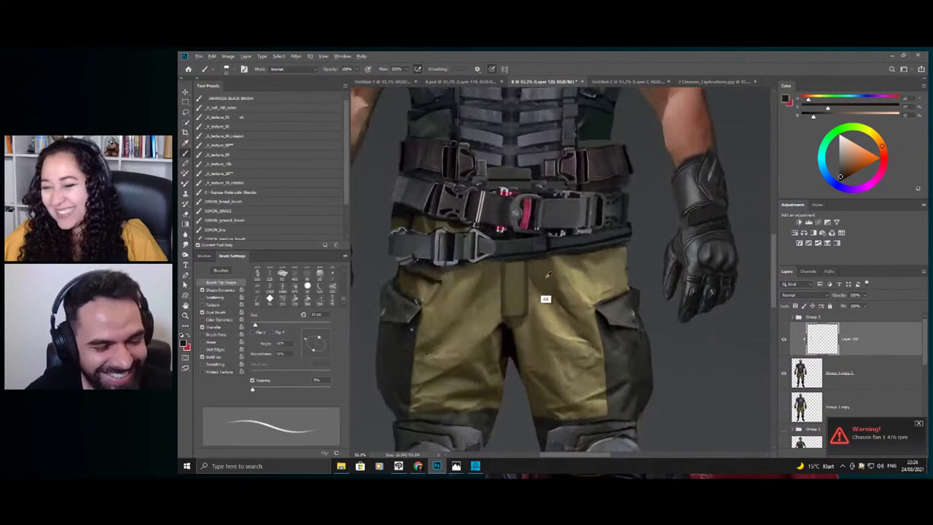
left_click(548, 277, "alt")
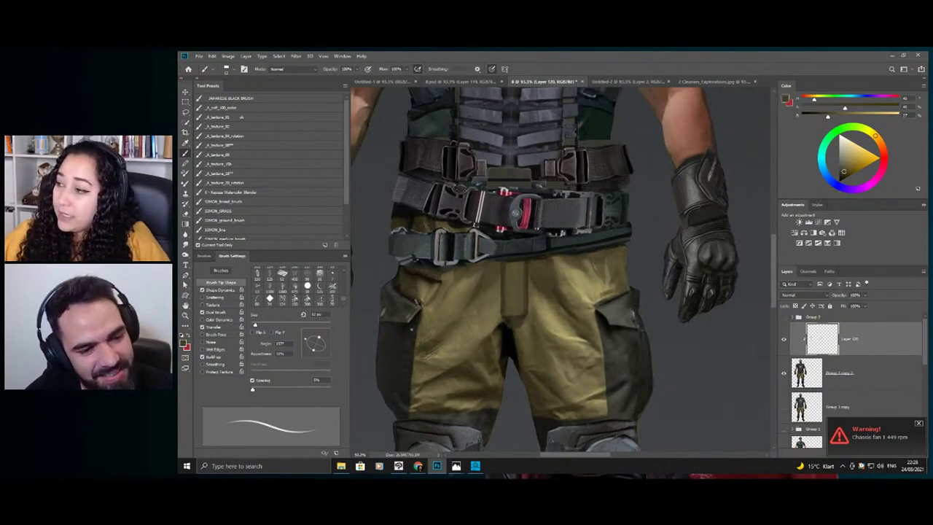
left_click(590, 294, "alt")
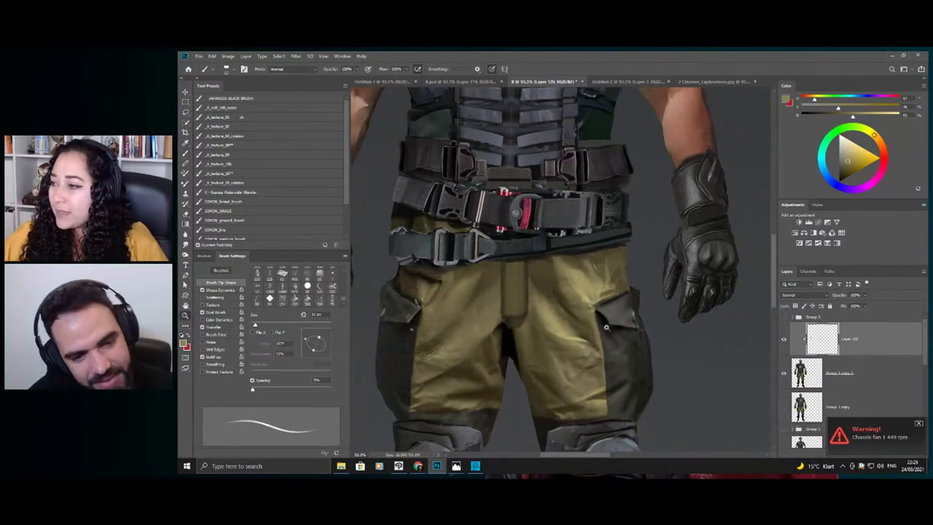
- Sample a dark tone from the trim above the knee pad to shade the lower trouser leg
key("ctrl+space")
left_click_drag(619, 337, 603, 338)
left_click_drag(606, 396, 628, 396)
key("b")
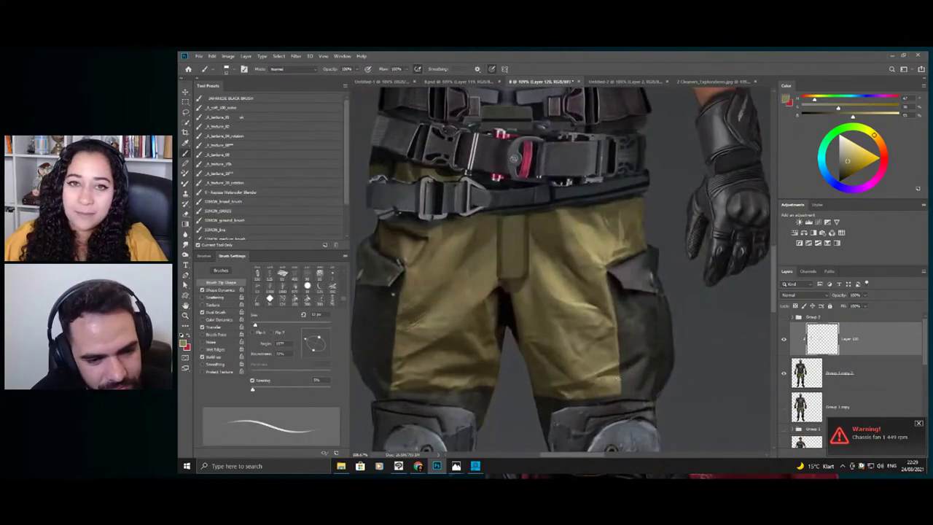
left_click(624, 405, "alt")
- Shade the fabric between the belt and the cargo pocket with an olive tone and blend it with the Smudge tool
key("ctrl+space")
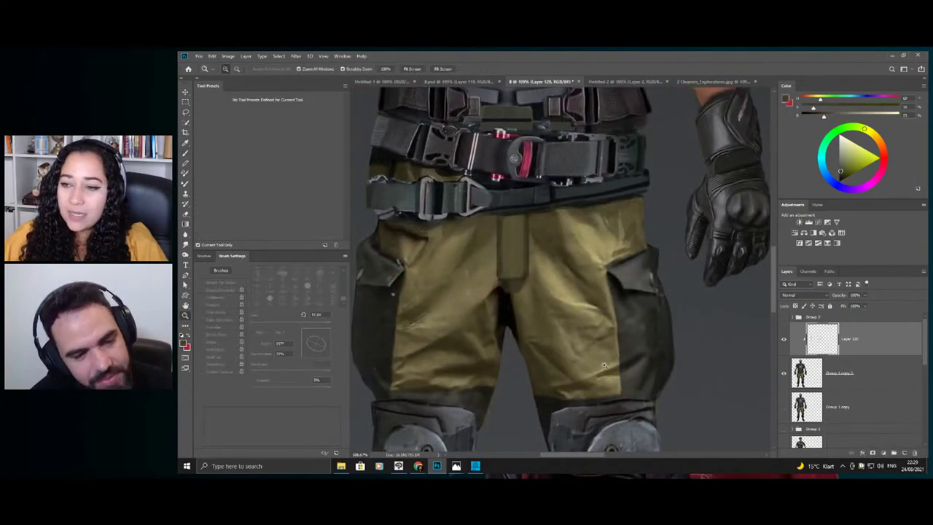
left_click_drag(613, 367, 574, 367)
left_click_drag(614, 321, 659, 326)
key("b")
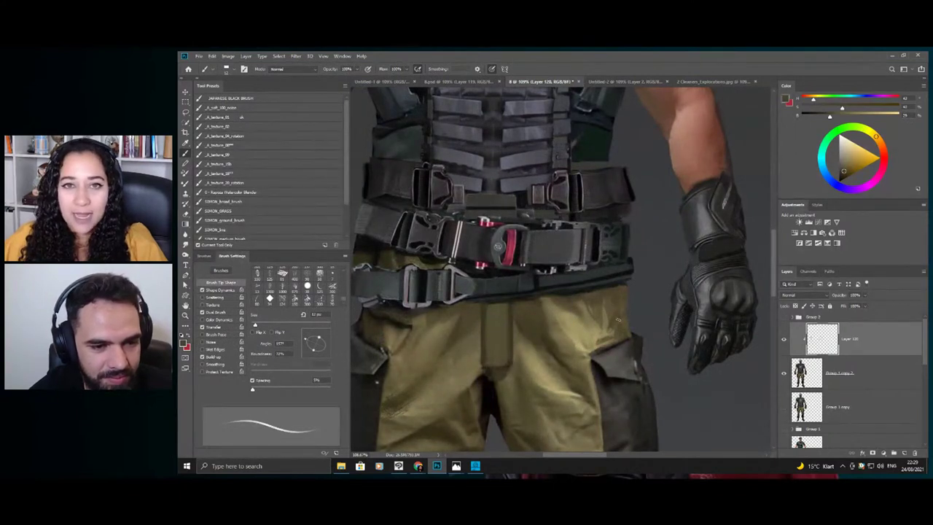
key("r")
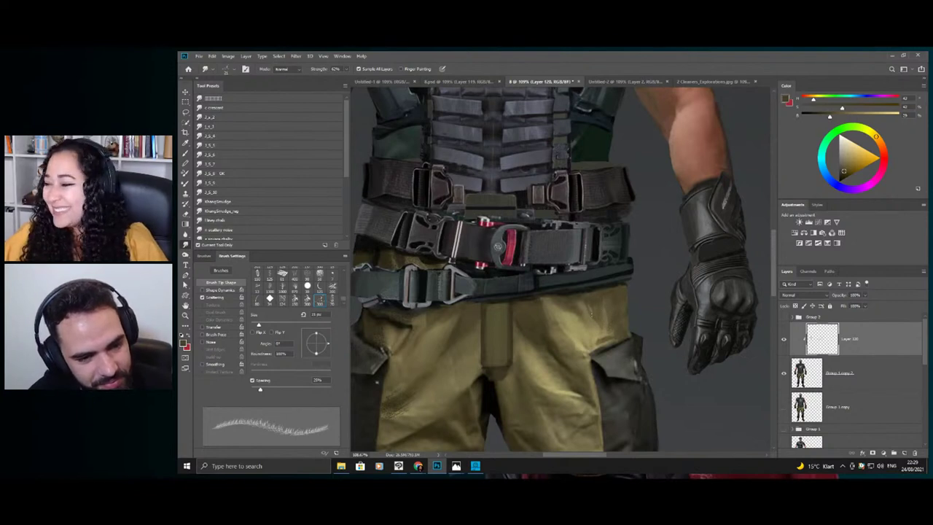
- Smudge the thigh folds on the opposite trouser leg beside its cargo pocket
key("z")
left_click_drag(589, 293, 552, 288)
left_click(537, 323)
left_click(530, 323)
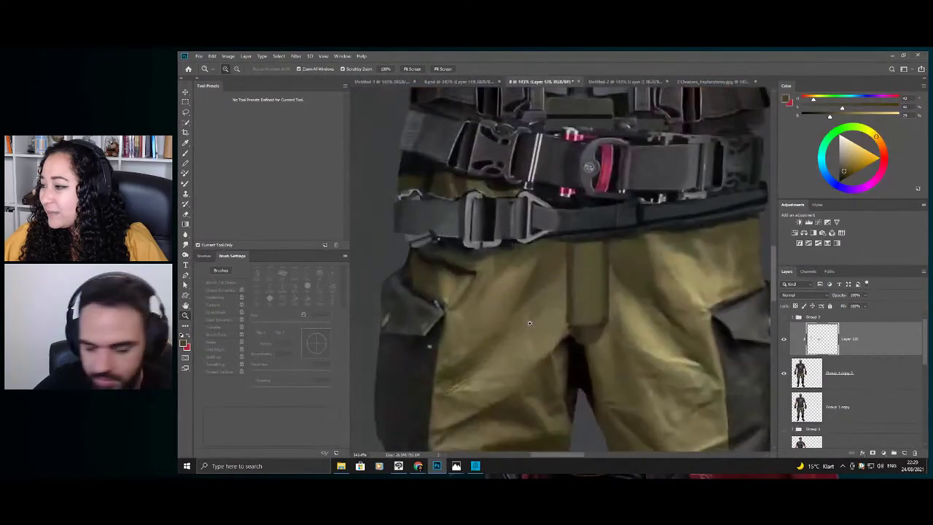
key("r")
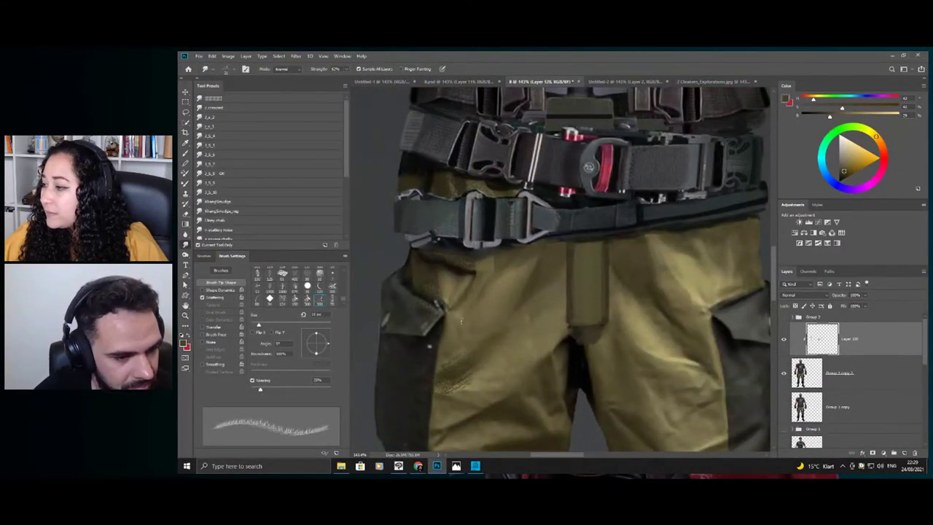
key("z")
left_click_drag(503, 260, 464, 240)
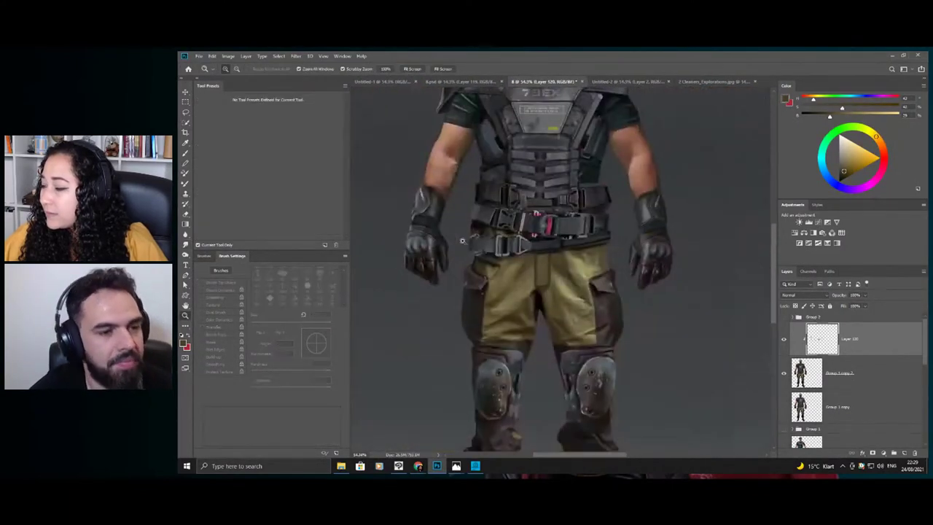
- Touch up the vest's horizontal abdominal straps with a near-black and a blue-grey sampled from them
mouse_move(522, 244)
left_mouse_down()
mouse_move(506, 221)
mouse_move(587, 205)
left_mouse_up()
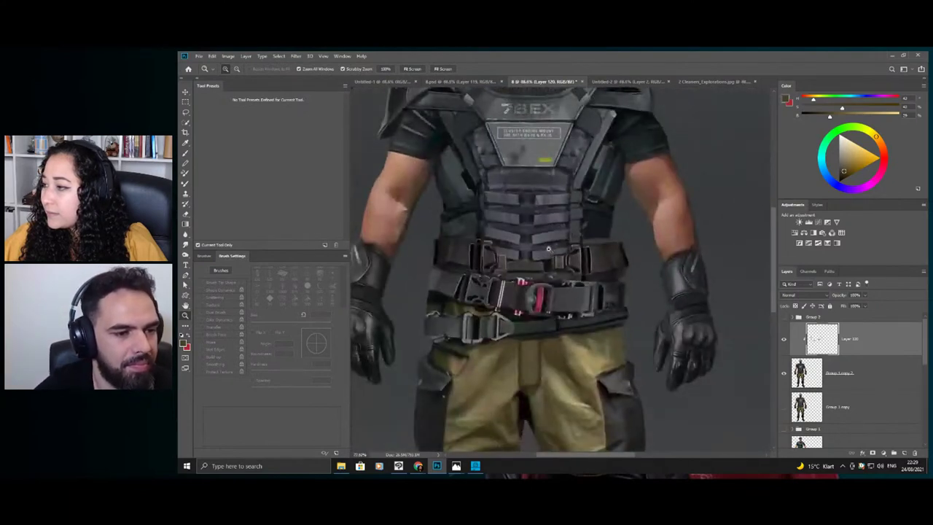
key("b")
key("z")
left_click_drag(514, 237, 544, 247)
key("b")
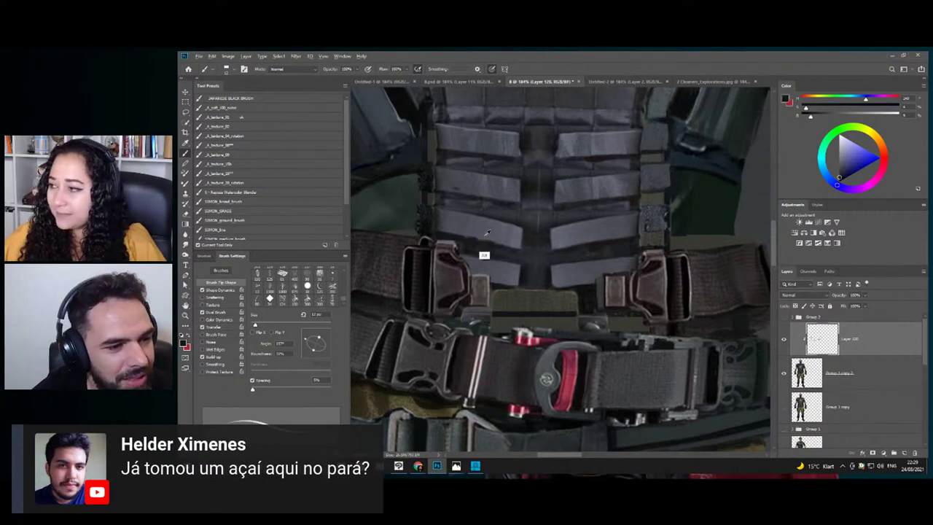
left_click(494, 260, "alt")
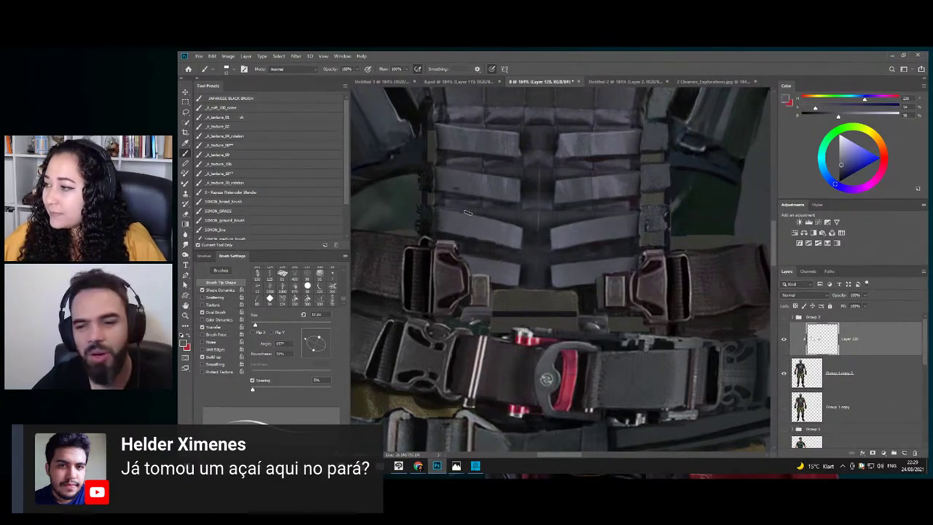
key("z")
left_click_drag(535, 245, 453, 285)
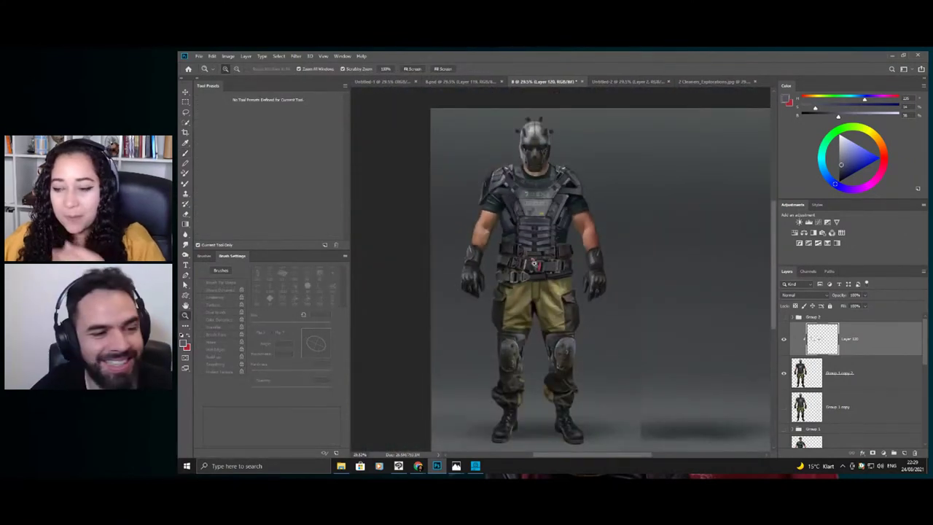
- Shade the gaps between the vest's lowest abdominal straps and the olive pouch with sampled near-black tones and a re-angled rectangular brush
left_click_drag(535, 264, 575, 264)
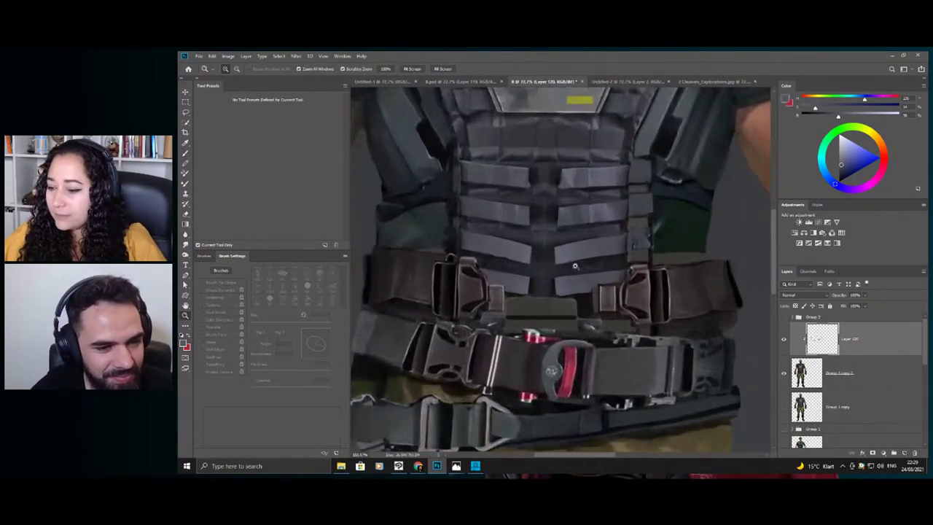
left_click_drag(580, 297, 596, 300)
key("b")
left_click(591, 321, "alt")
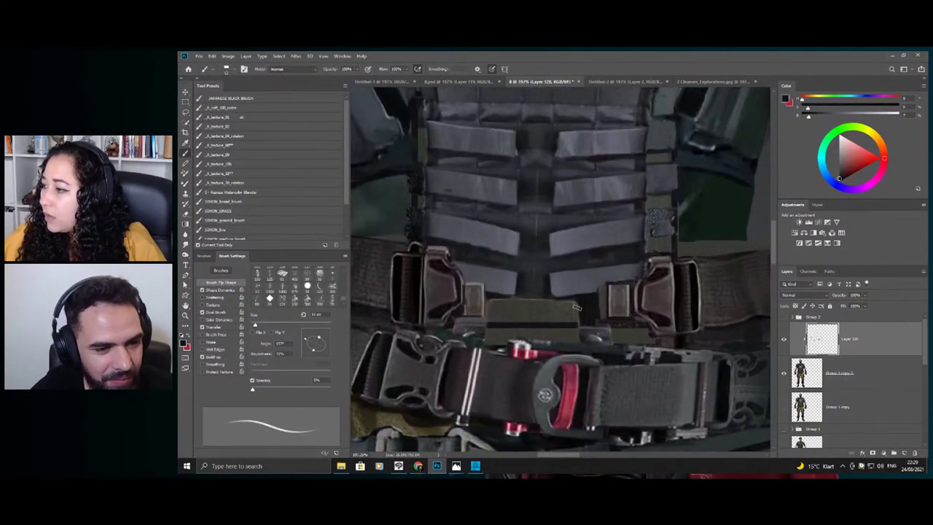
right_click(586, 246)
left_click(597, 273)
left_click(536, 261, "alt")
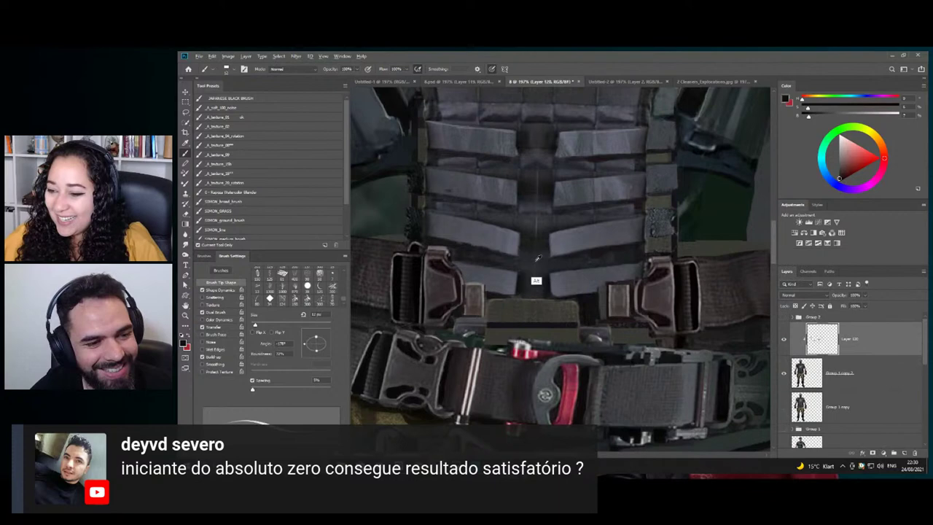
left_click(582, 301, "alt")
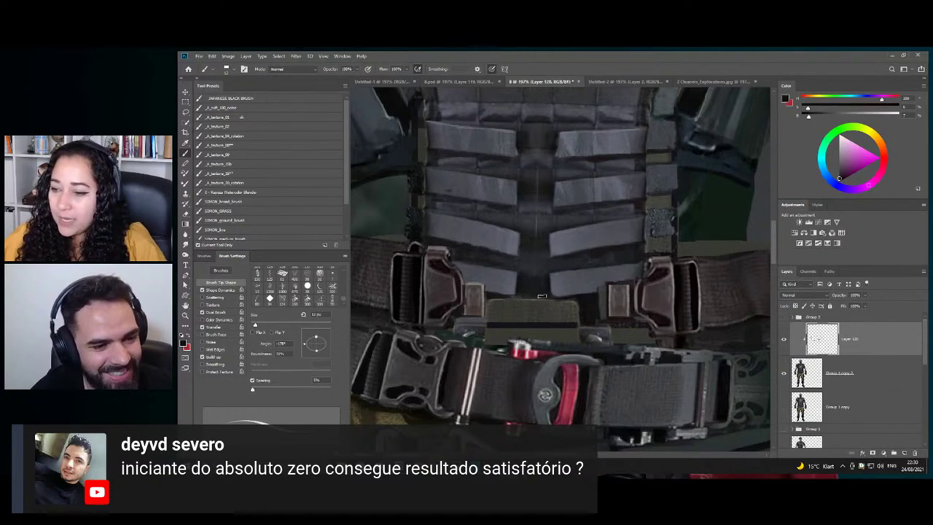
- Sample the olive tone of the pouch below the abdominal straps and touch up its upper edge with a small brush
mouse_move(564, 259)
left_mouse_down()
mouse_move(516, 263)
mouse_move(590, 271)
left_mouse_up()
key("b")
left_click(590, 262, "alt")
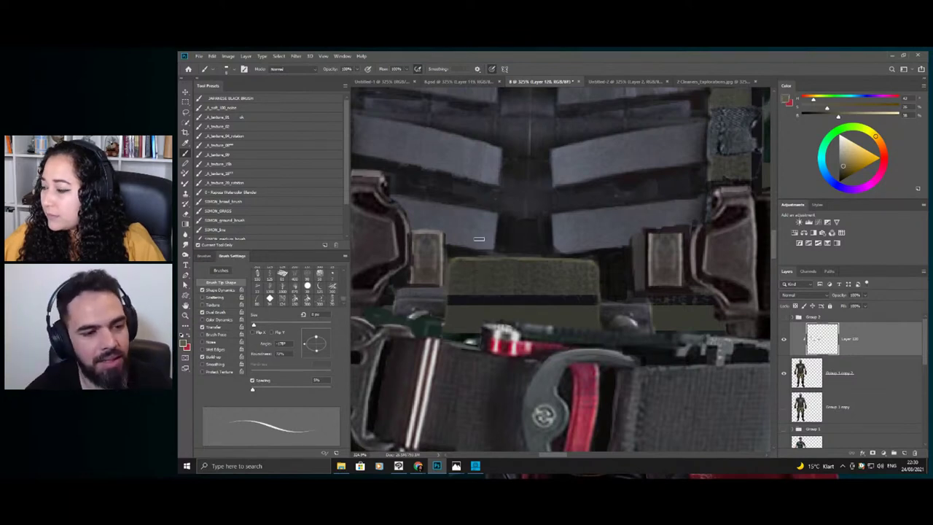
key("z")
left_click_drag(568, 284, 538, 276)
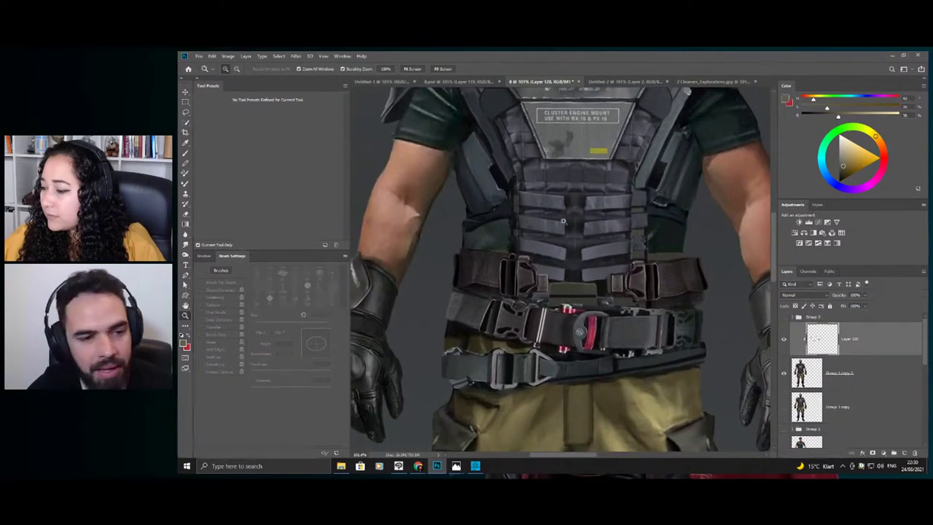
- Sample a dark blue-grey from the vest's centre and texture the abdominal straps with a speckled brush
left_click_drag(598, 233, 619, 249)
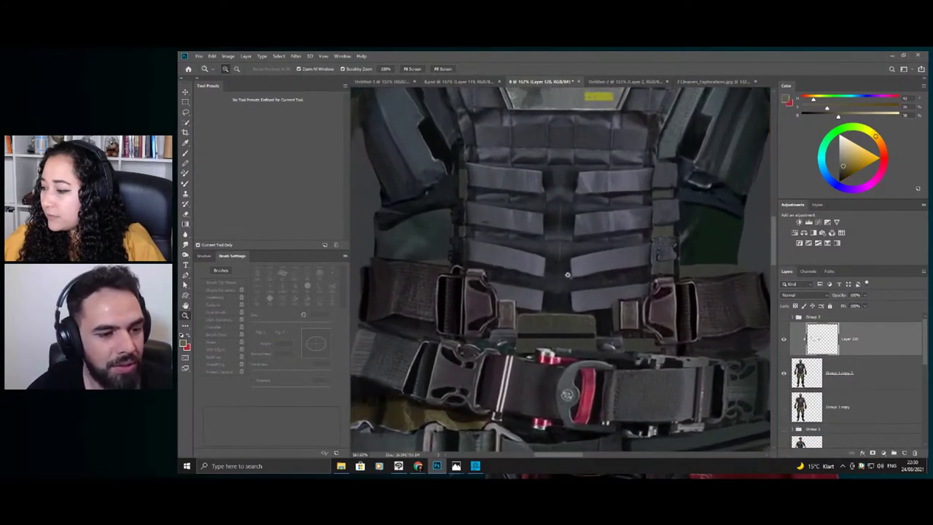
key("b")
left_click(554, 308, "alt")
right_click(583, 306)
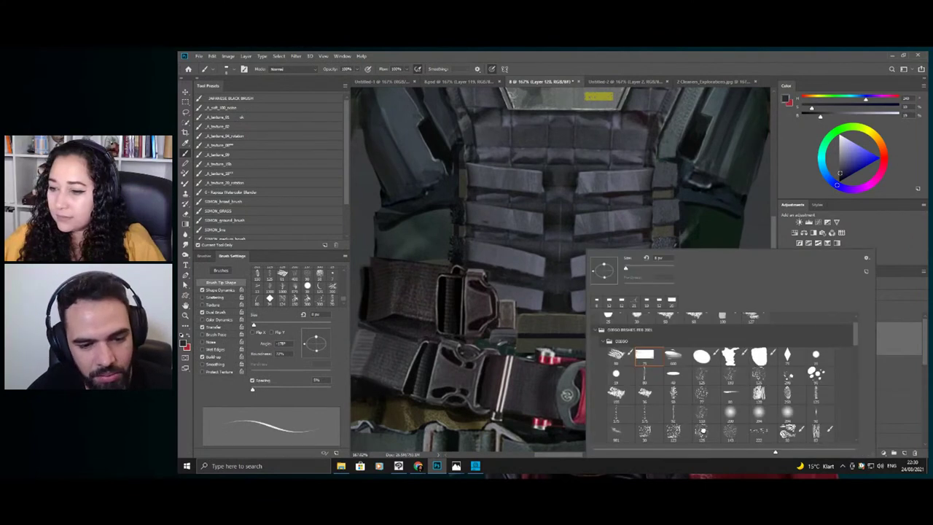
left_click(702, 432)
left_click_drag(544, 254, 524, 264)
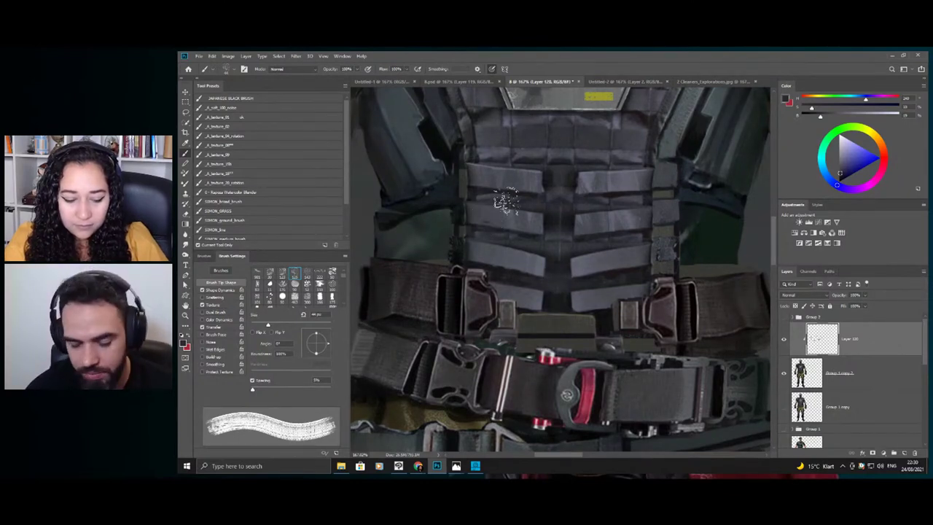
key("z")
left_click_drag(544, 292, 522, 289)
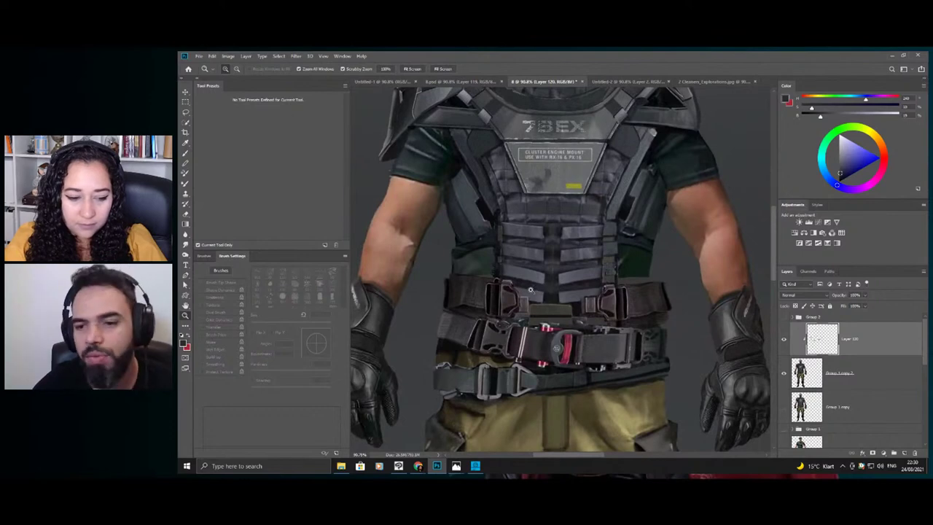
- Shade beneath the brown belt beside its buckle on the green-sided flank with sampled near-black, using the rectangular brush at 22 px
left_click_drag(628, 305, 649, 306)
key("b")
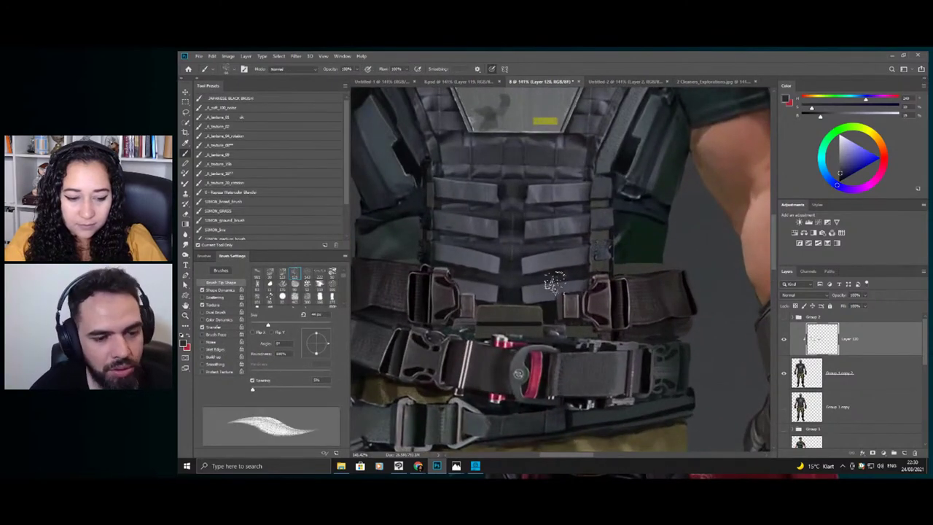
right_click(554, 285)
left_click(541, 325, "alt")
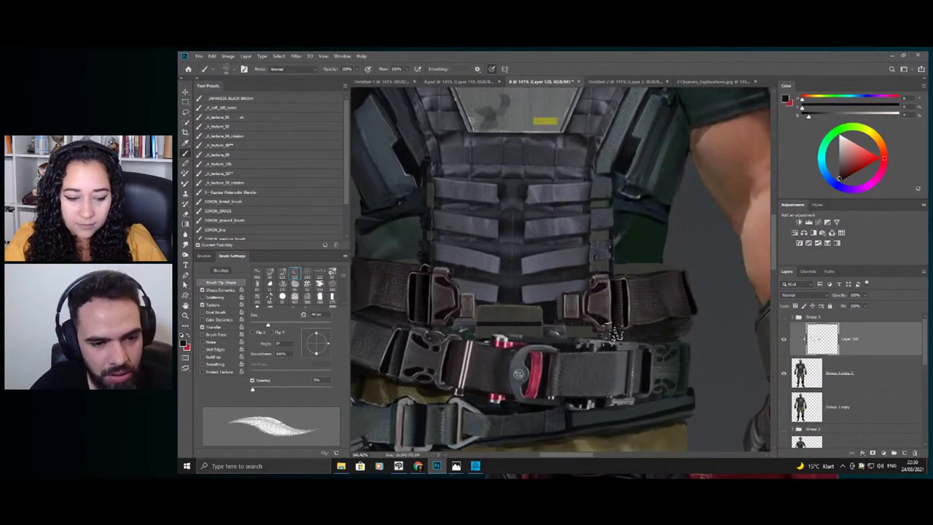
right_click(627, 286)
left_click(685, 354)
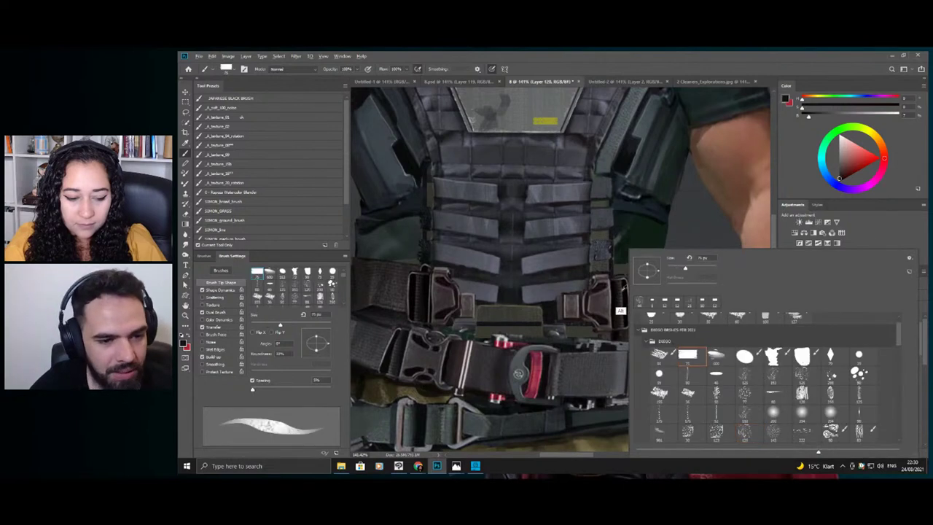
left_click(625, 294, "alt")
left_click_drag(670, 316, 657, 331)
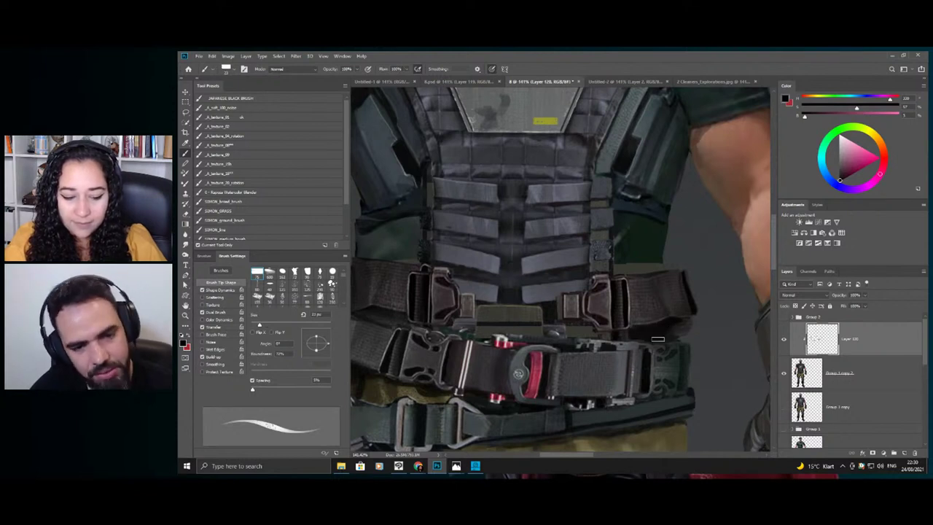
key("z")
left_click_drag(643, 336, 567, 340)
left_click_drag(650, 319, 667, 333)
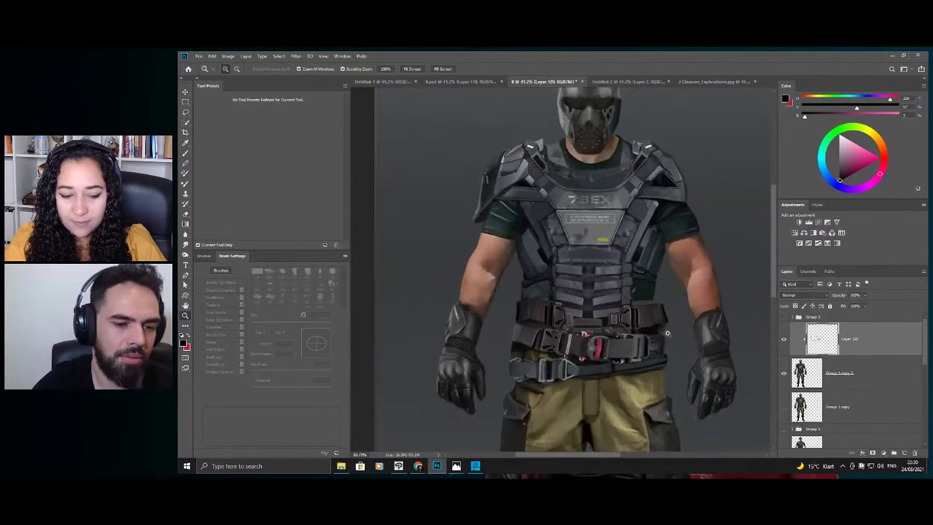
- Darken the lower edge of the brown belt's opposite end with the near-black rectangular brush at 17 px
left_click_drag(559, 334, 610, 335)
key("b")
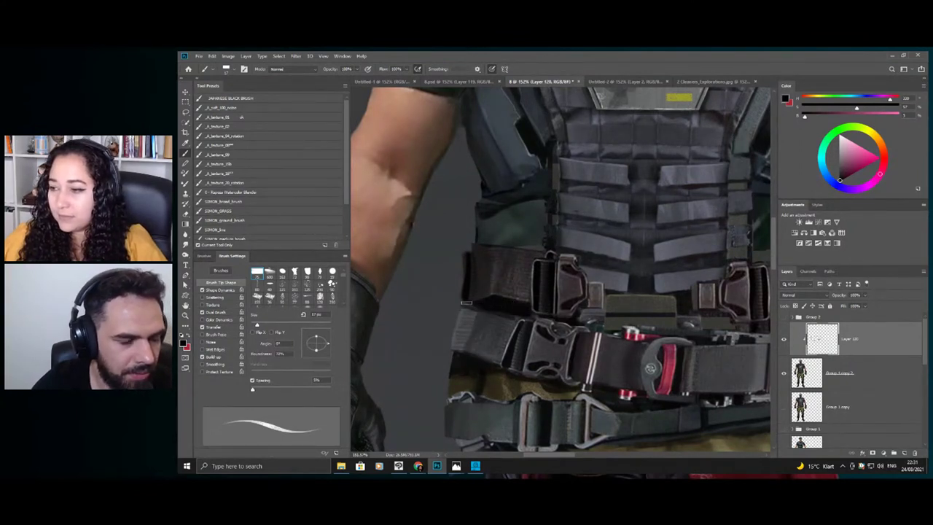
key("z")
left_click_drag(505, 302, 474, 321)
left_click_drag(562, 309, 554, 309)
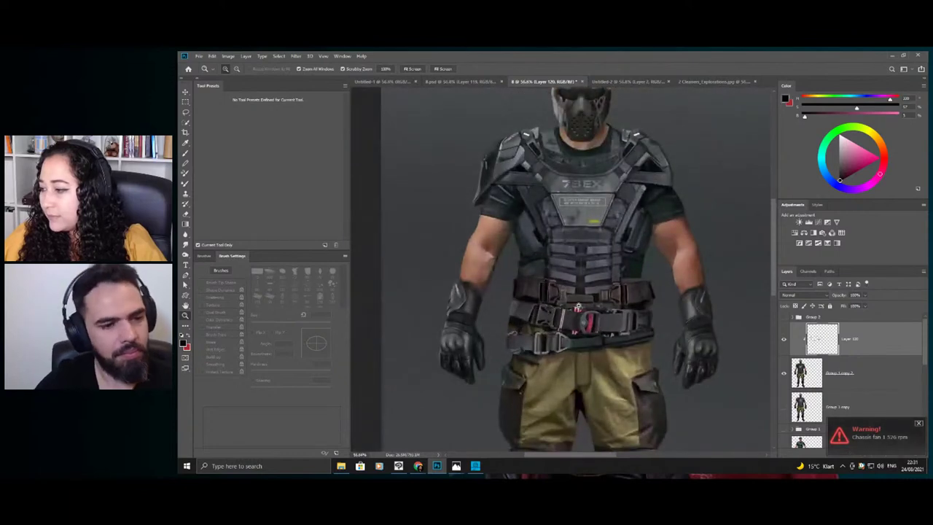
- Tilt the rectangular brush tip and paint sampled near-black into the gap between the brown belt buckle and the olive pouch
left_click(577, 306)
left_click(577, 295)
key("b")
right_click(575, 278)
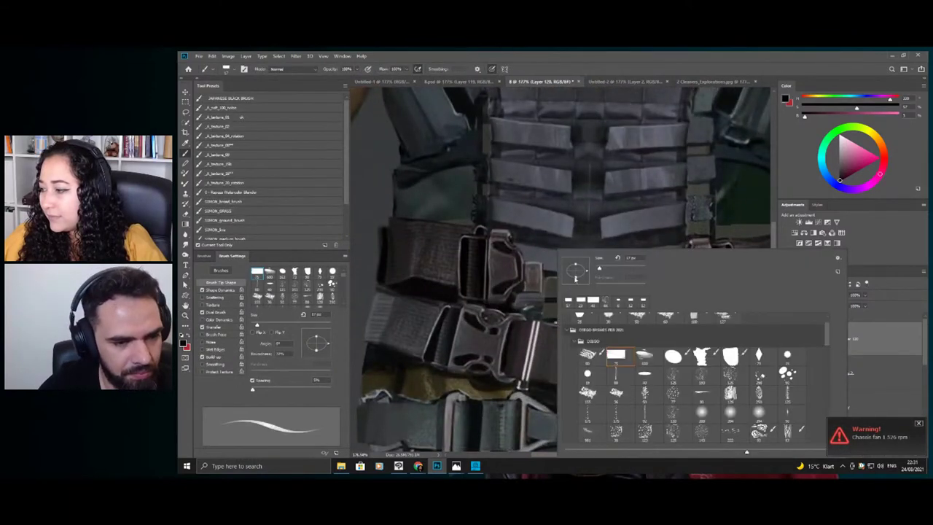
mouse_move(576, 278)
left_mouse_down()
mouse_move(583, 262)
mouse_move(599, 270)
left_mouse_up()
left_click(545, 277)
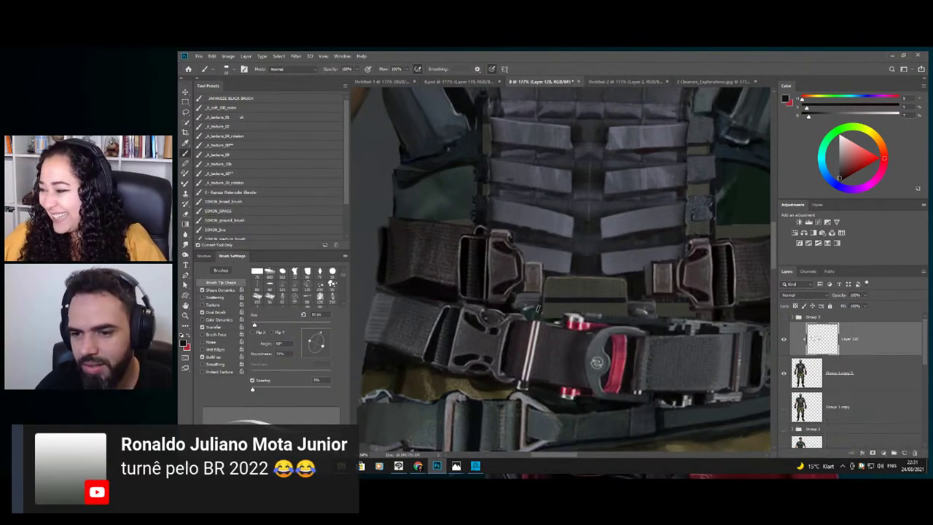
left_click_drag(596, 314, 545, 339)
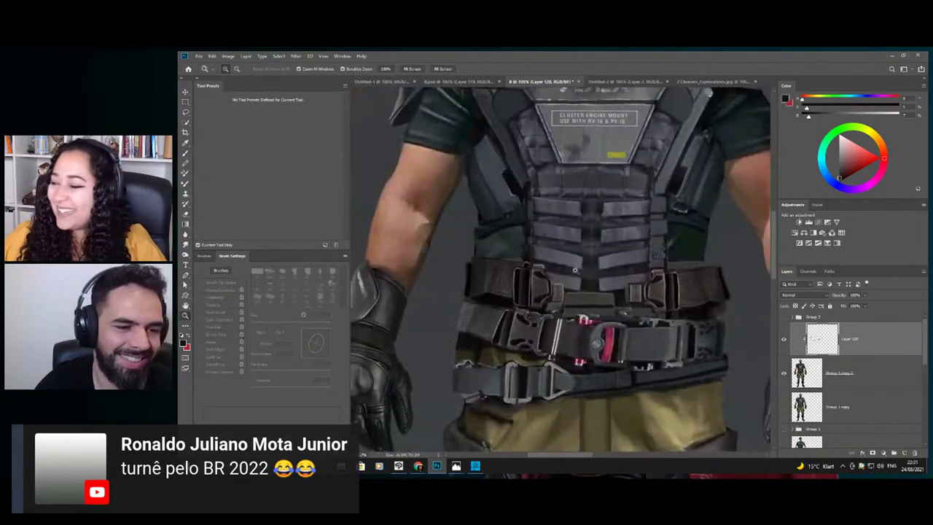
- Sample a blue-grey from the lowest abdominal strap and touch up the strap's end above the olive pouch
left_click(576, 271)
left_click(583, 270)
key("b")
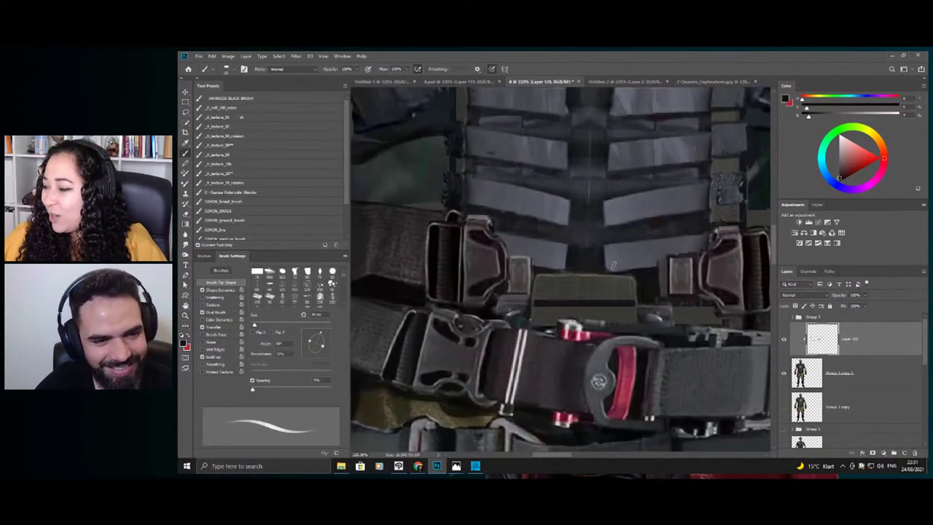
left_click(633, 255, "alt")
left_click_drag(597, 286, 558, 300)
left_click_drag(619, 308, 634, 309)
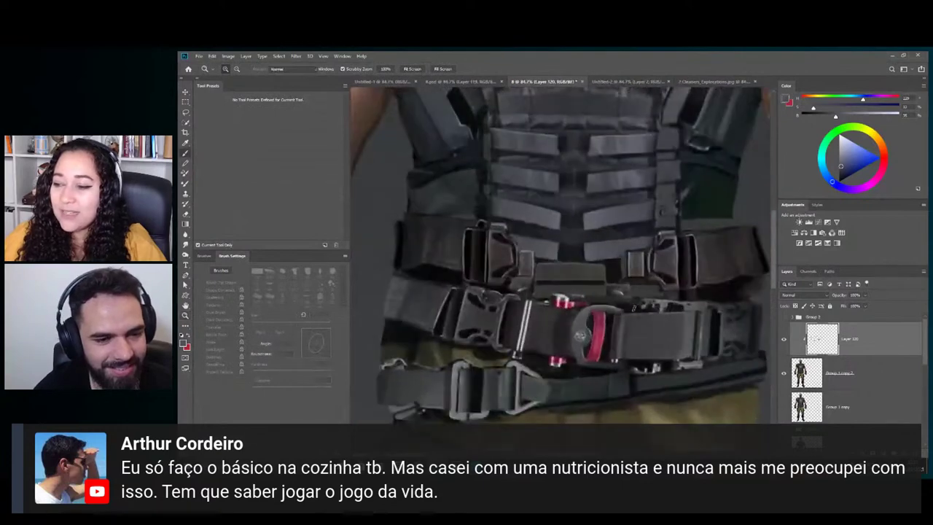
- Switch to a speckled texture brush and work a sampled blue-grey around the lowest straps and olive pouch
key("b")
right_click(642, 251)
left_click(698, 432)
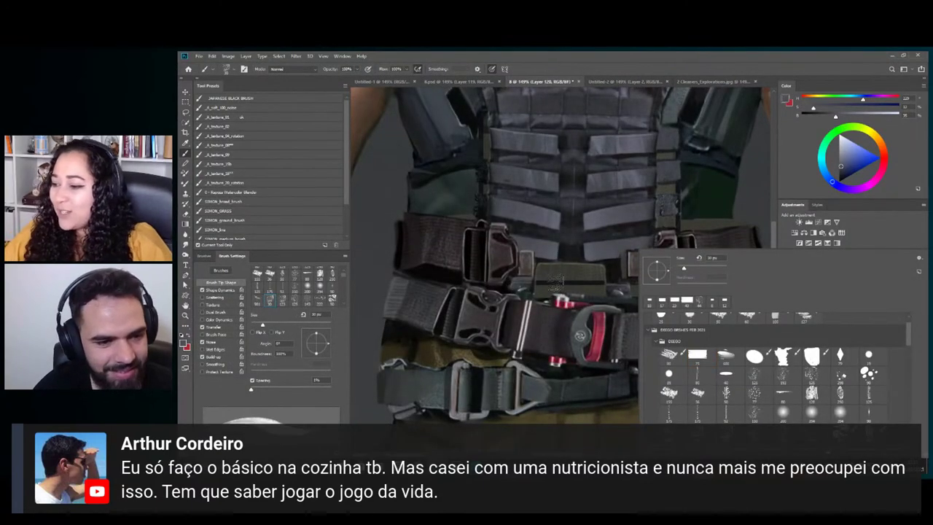
left_click(572, 272)
left_click(595, 275, "alt")
left_click_drag(657, 299, 647, 311)
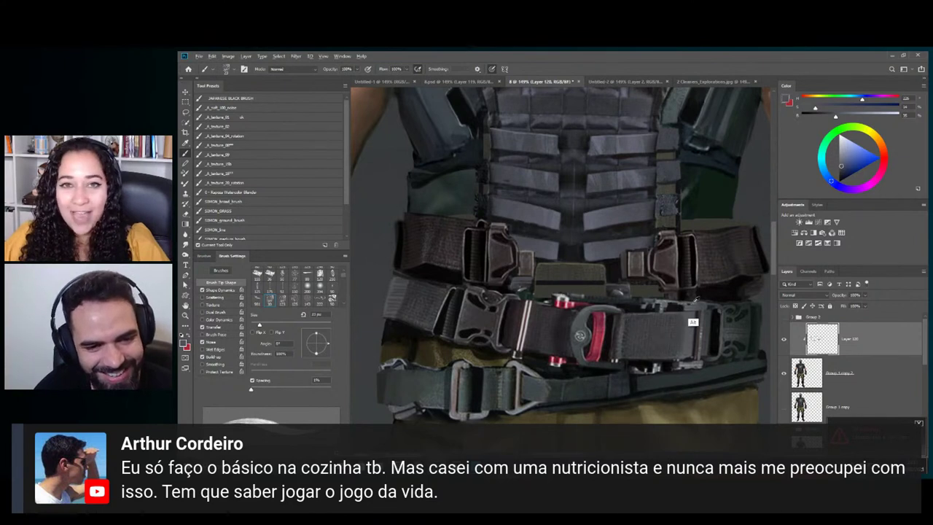
- Sample a dark grey-brown from the buckle belt and touch up its webbing with the texture brush at 17 px
left_click(693, 321, "alt")
left_click_drag(686, 321, 681, 323)
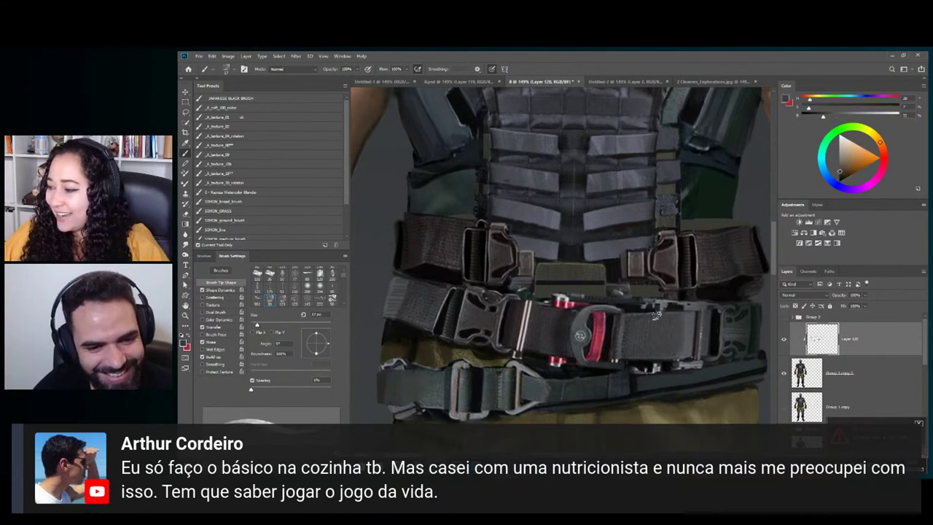
right_click(636, 303)
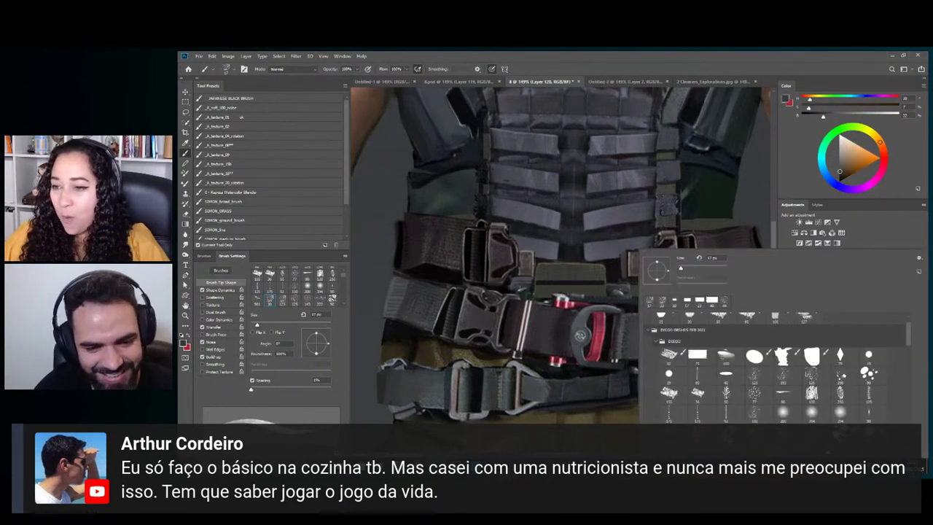
left_click(576, 255)
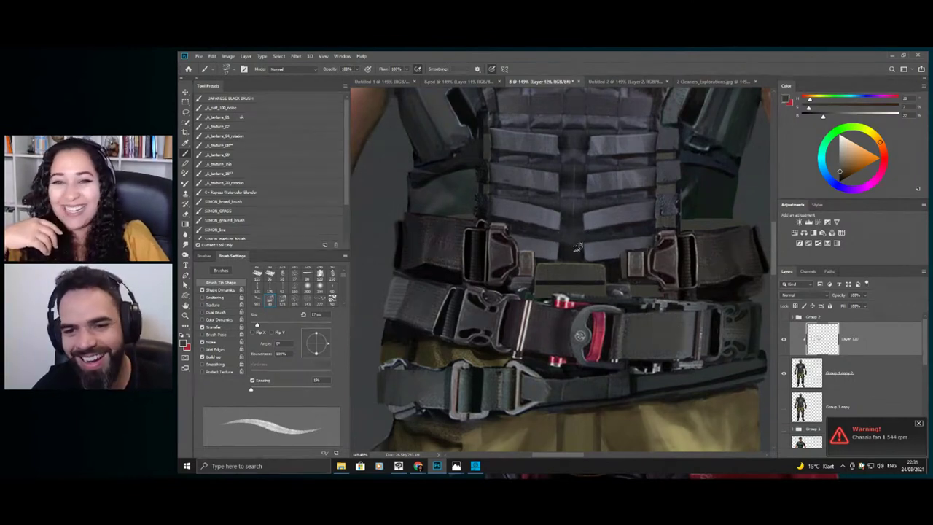
- Dismiss the chassis fan warning notification and leave the brush selection as it is
left_click(918, 424)
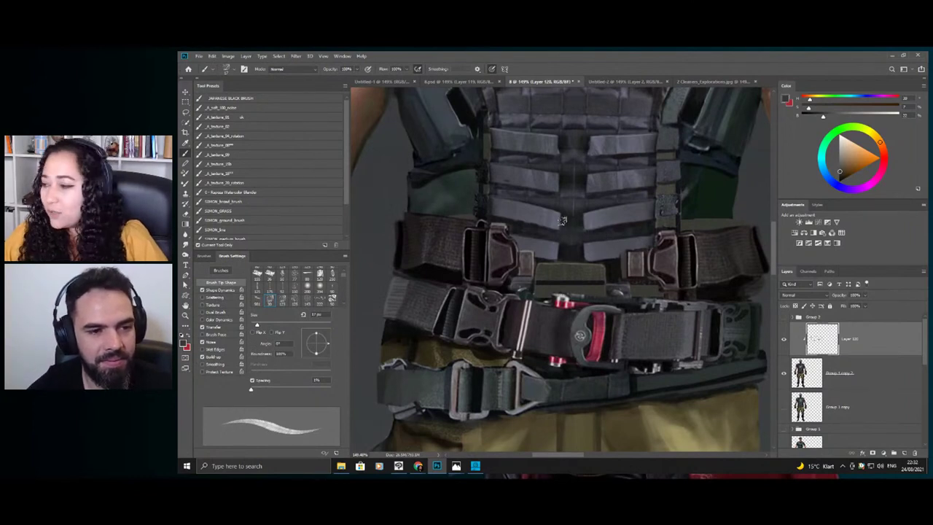
right_click(613, 237)
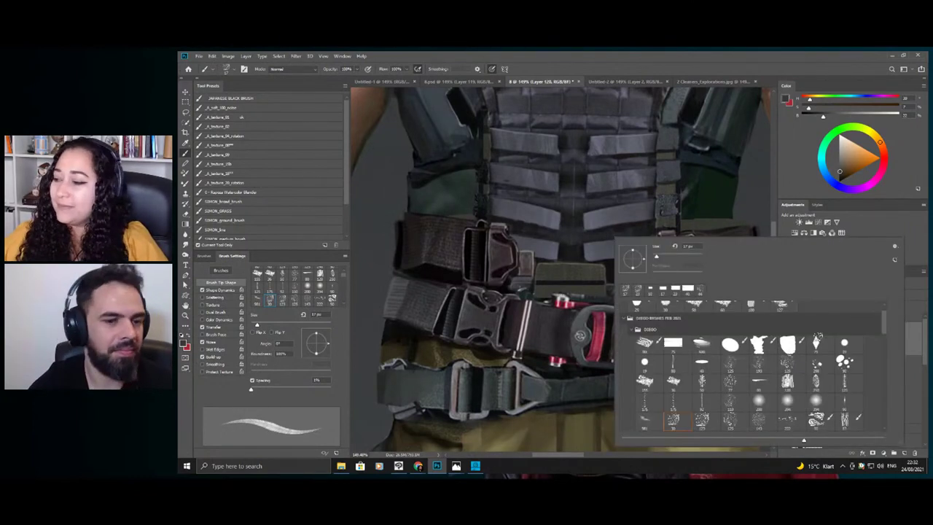
key("Escape")
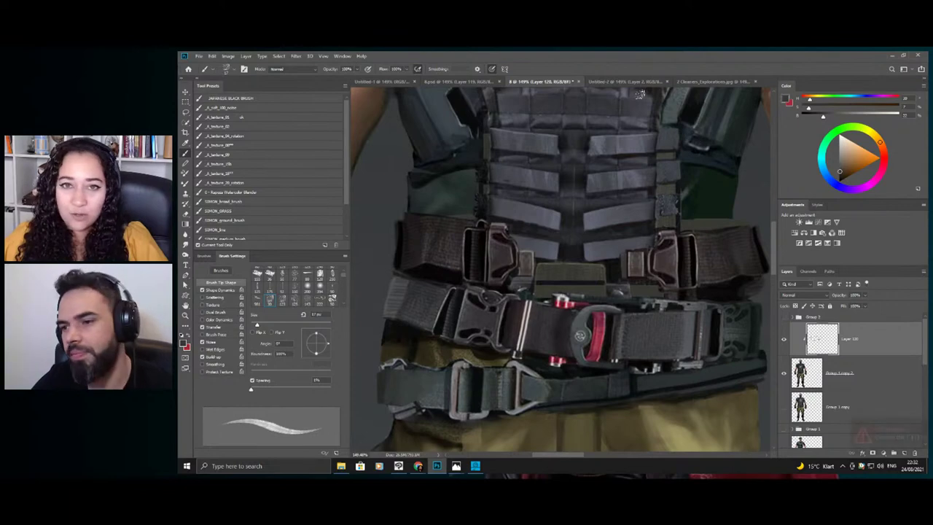